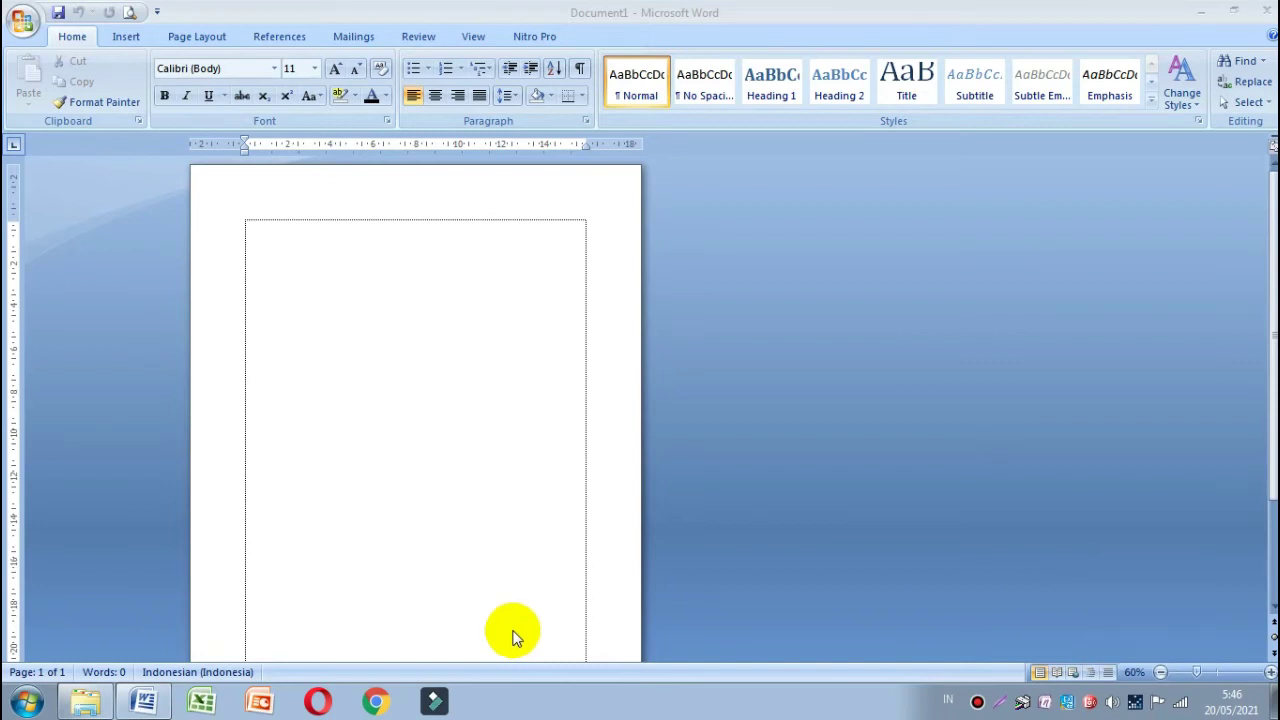
Place the cursor at the top of the page and set the font size to 36.
left_click(426, 502)
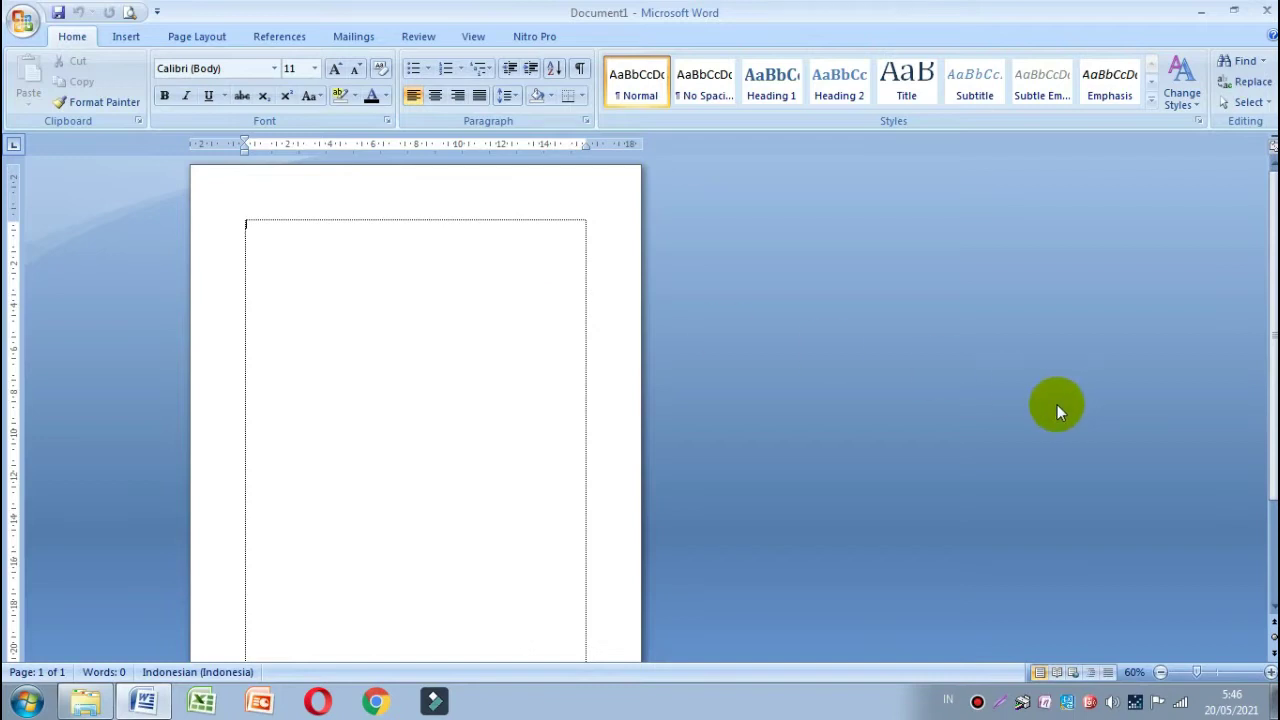
scroll(1050, 405, "down", 3)
scroll(913, 492, "up", 3)
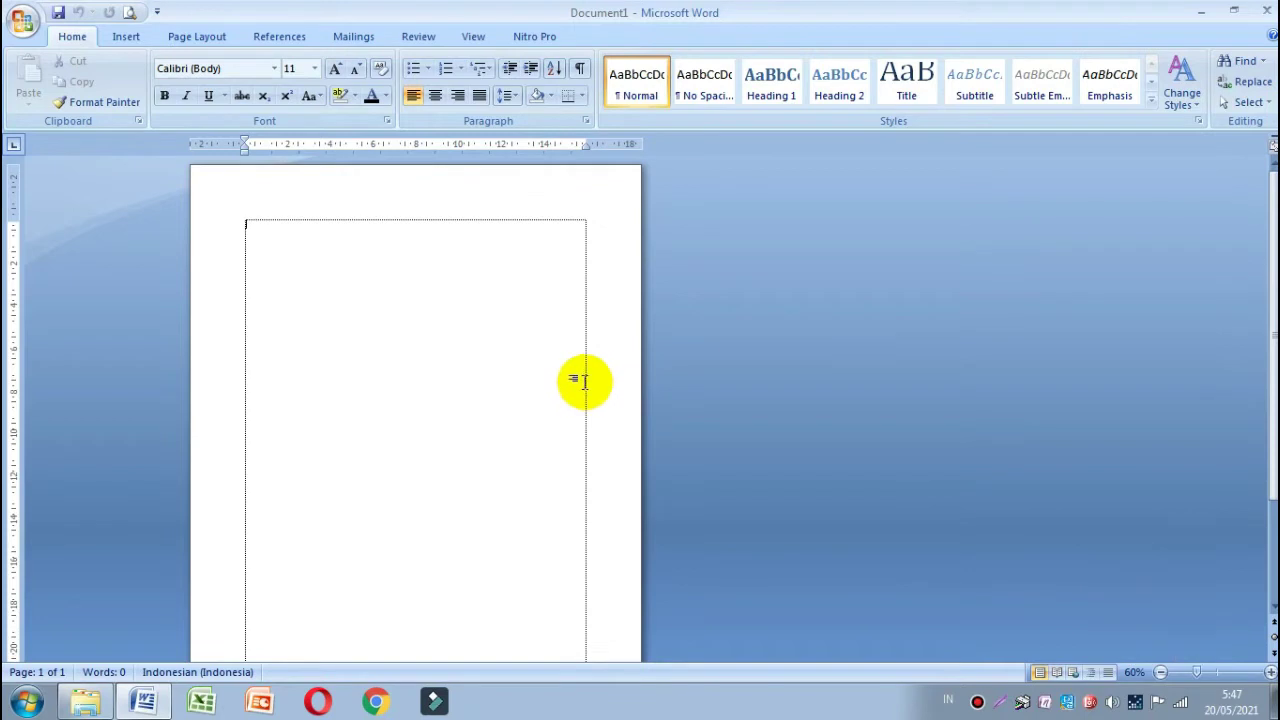
scroll(717, 363, "down", 1)
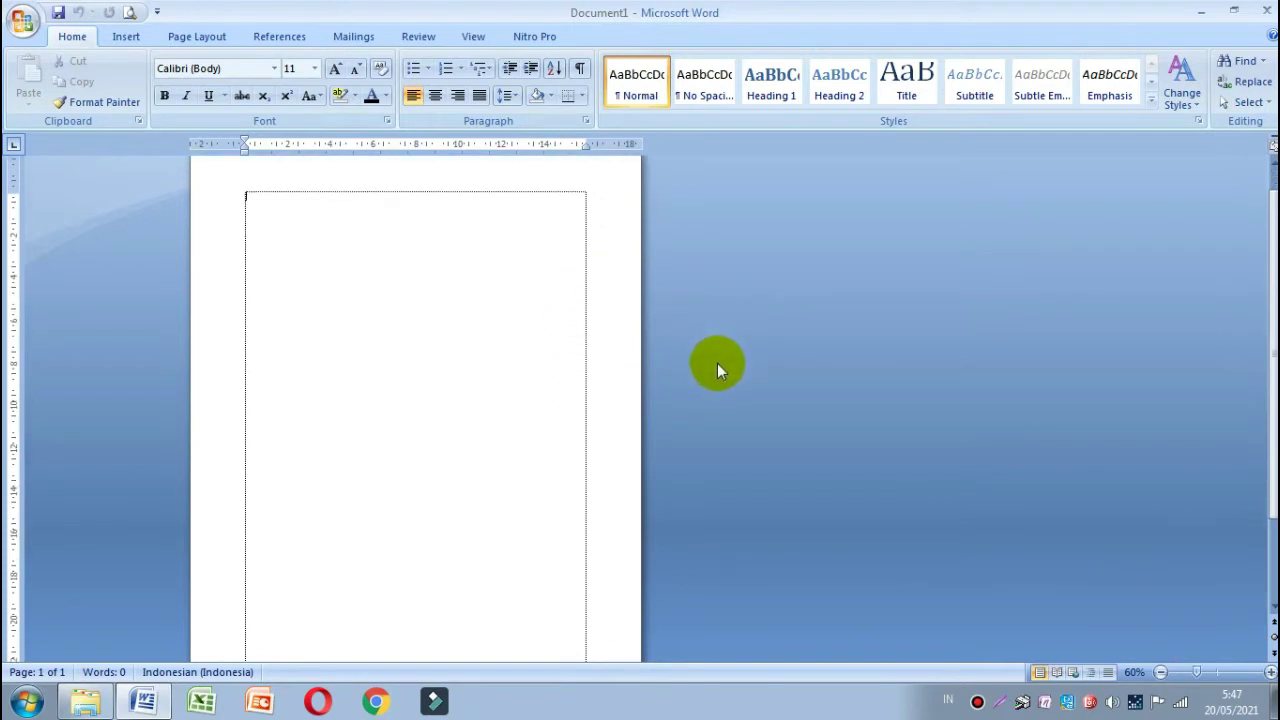
scroll(690, 375, "down", 1)
scroll(651, 380, "up", 2)
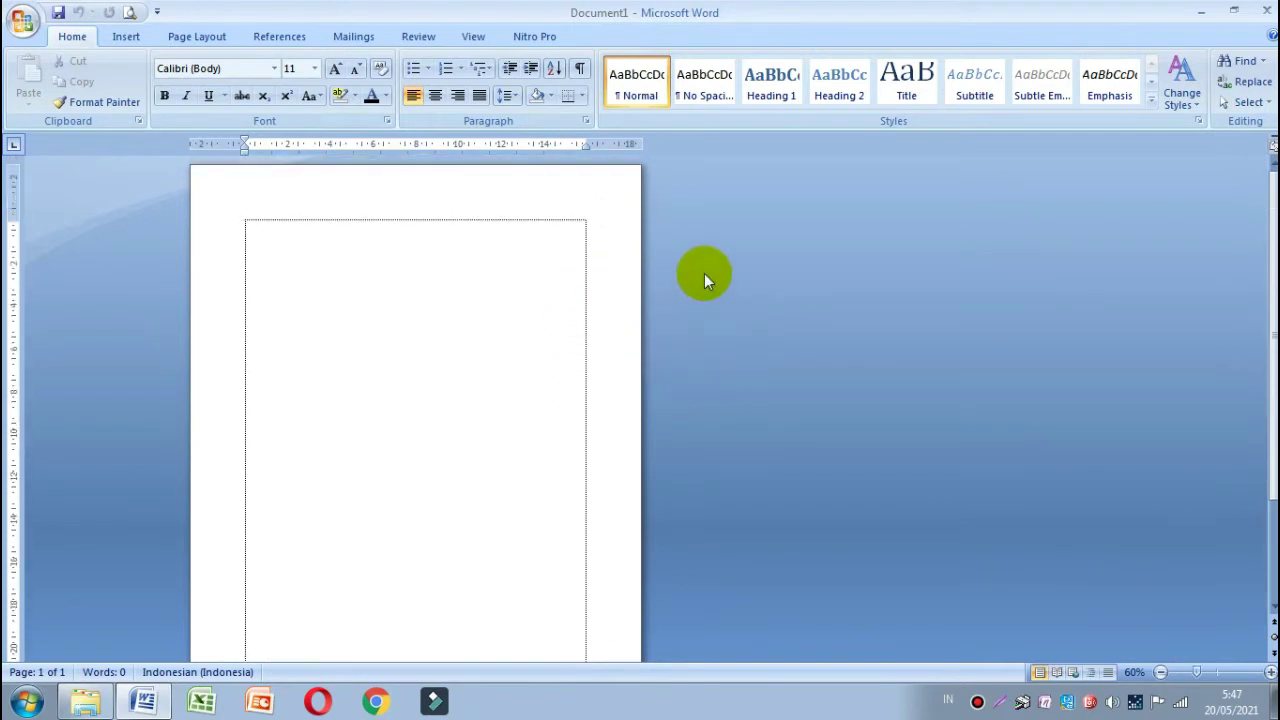
left_click(314, 68)
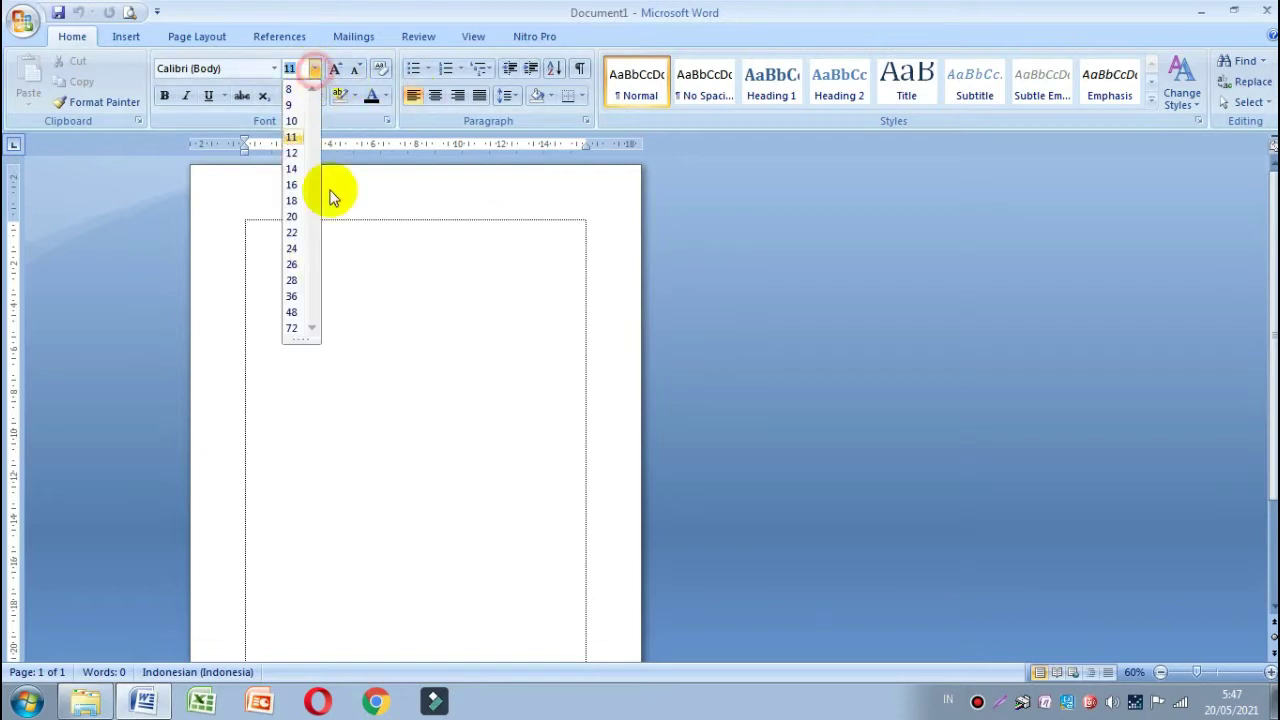
left_click(291, 296)
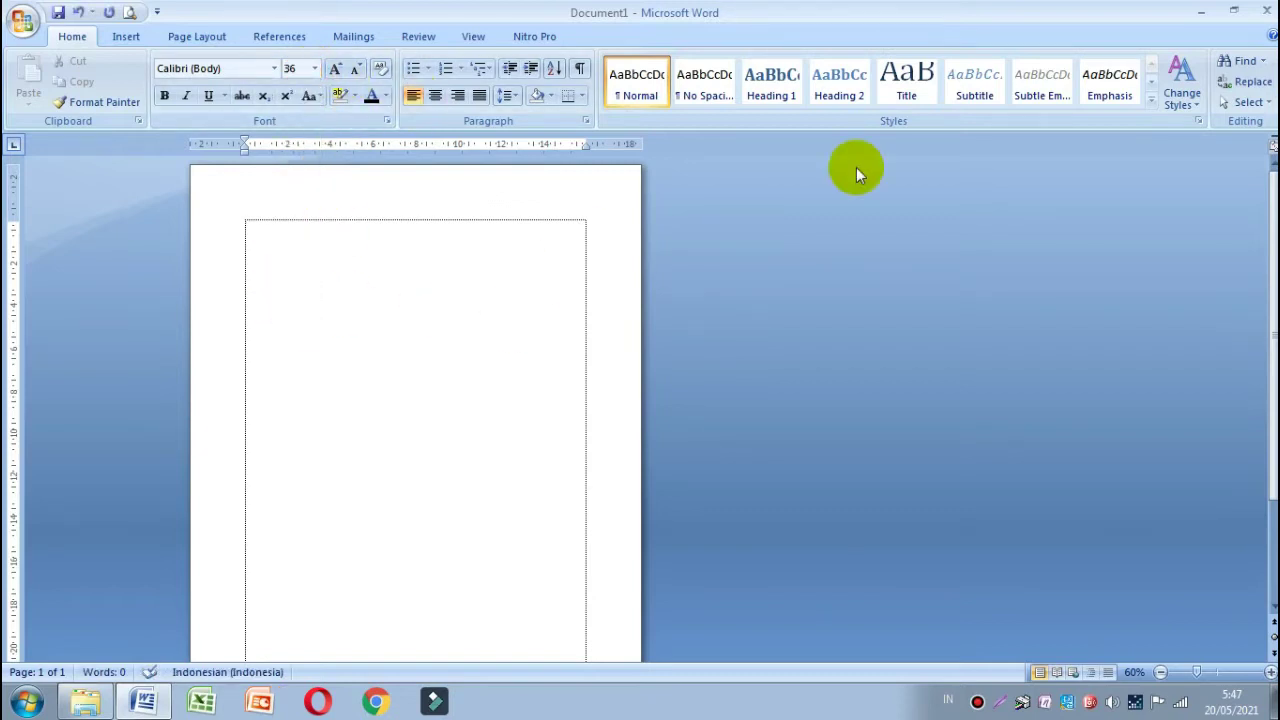
Type the Cover and Kata Pengantar headings on separate lines.
type("o")
key("BackSpace")
type("COVer ")
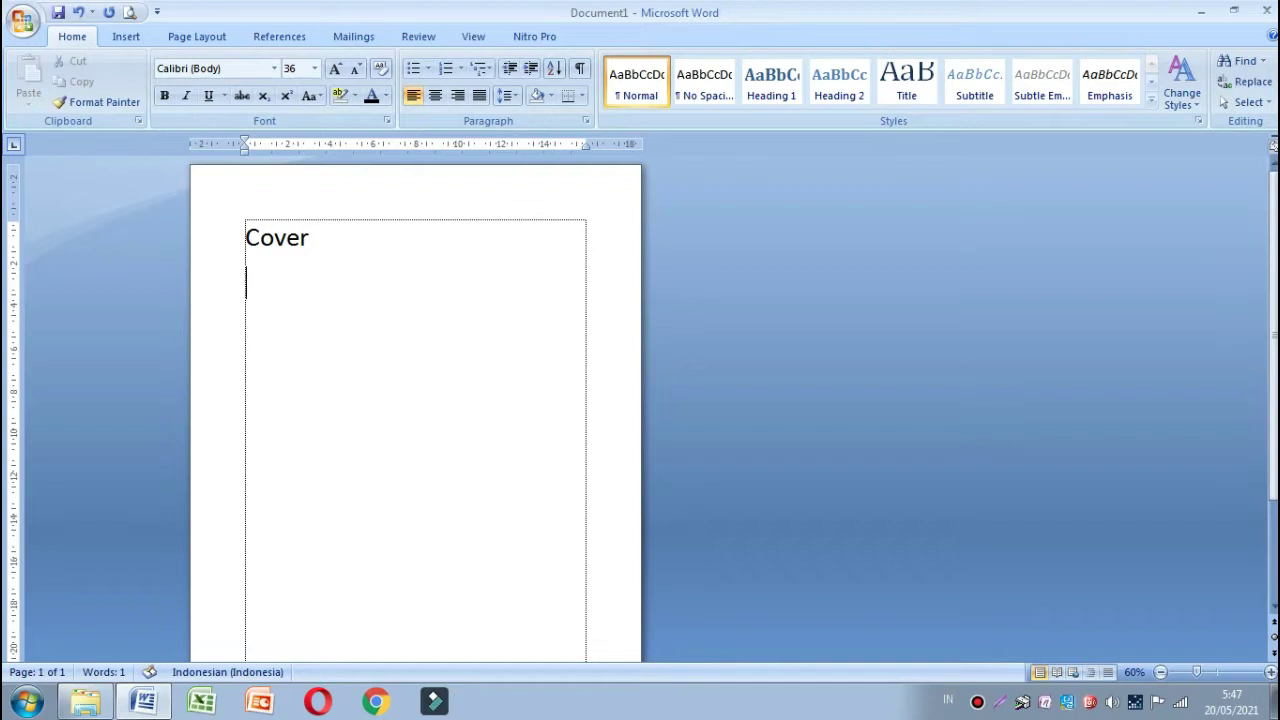
type("Daf")
type("tar")
key("BackSpace")
key("BackSpace")
key("BackSpace")
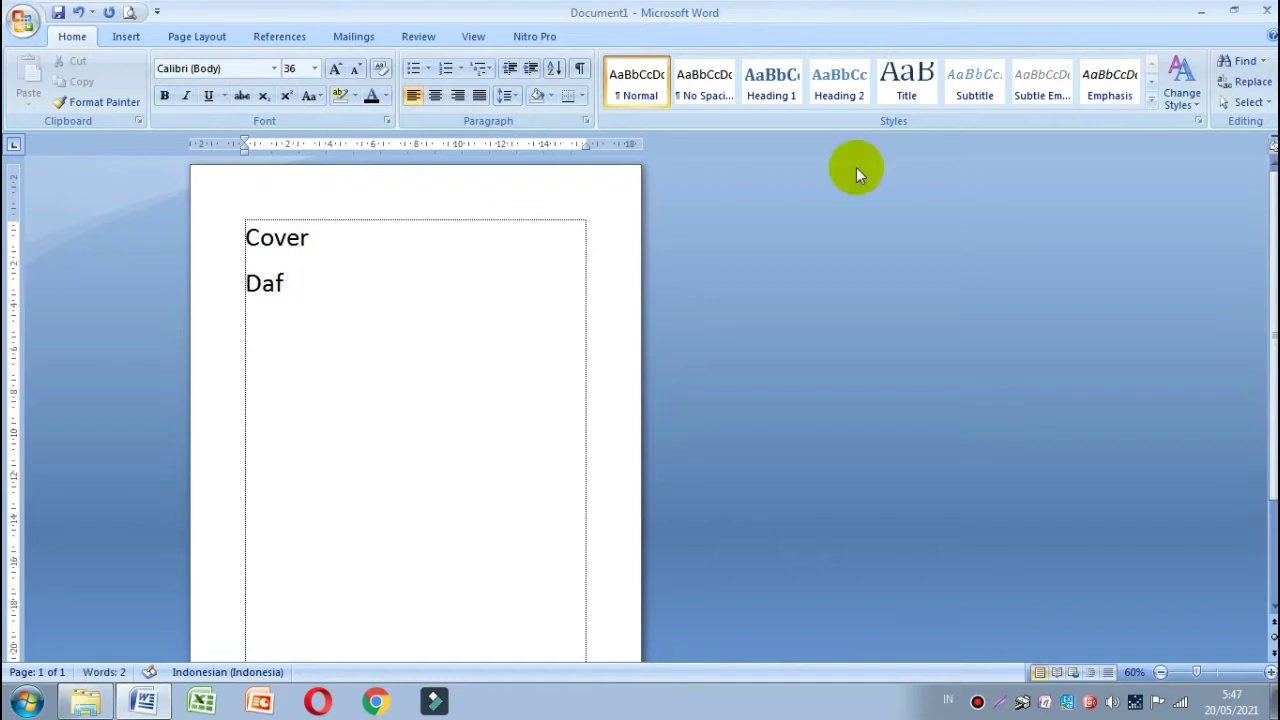
key("BackSpace")
key("BackSpace")
key("BackSpace")
type("k")
key("BackSpace")
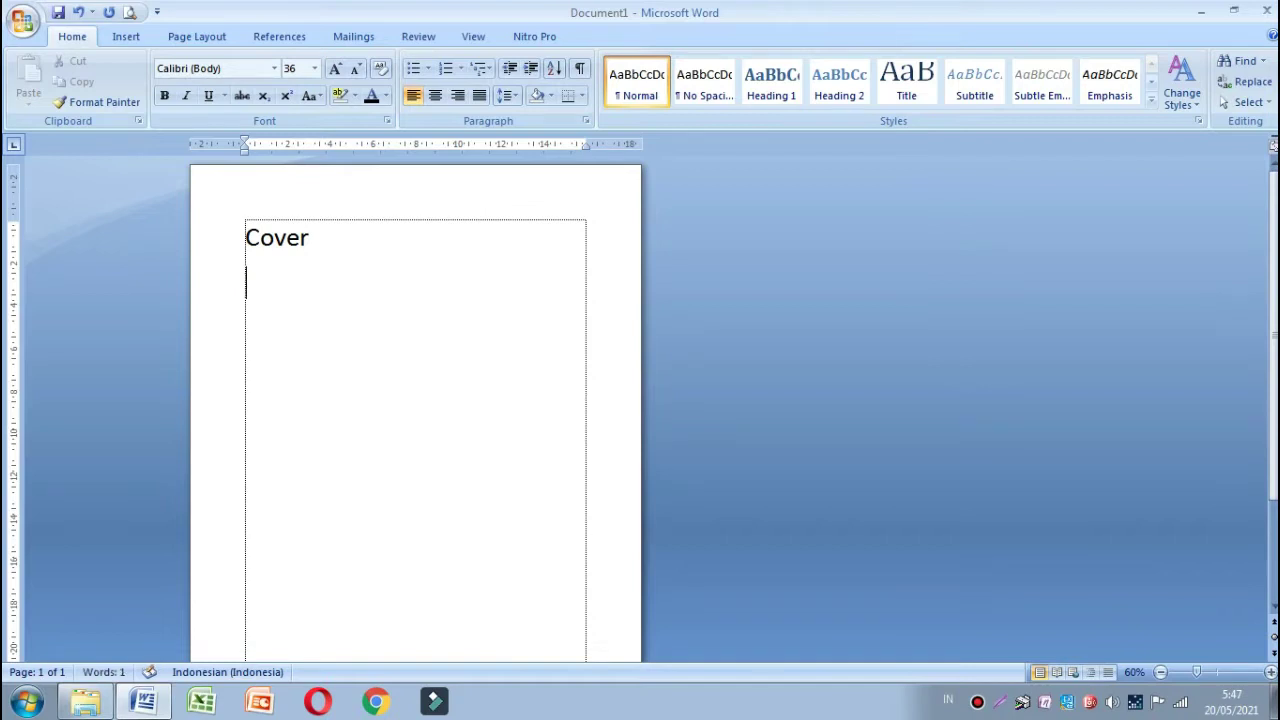
type("Kata P")
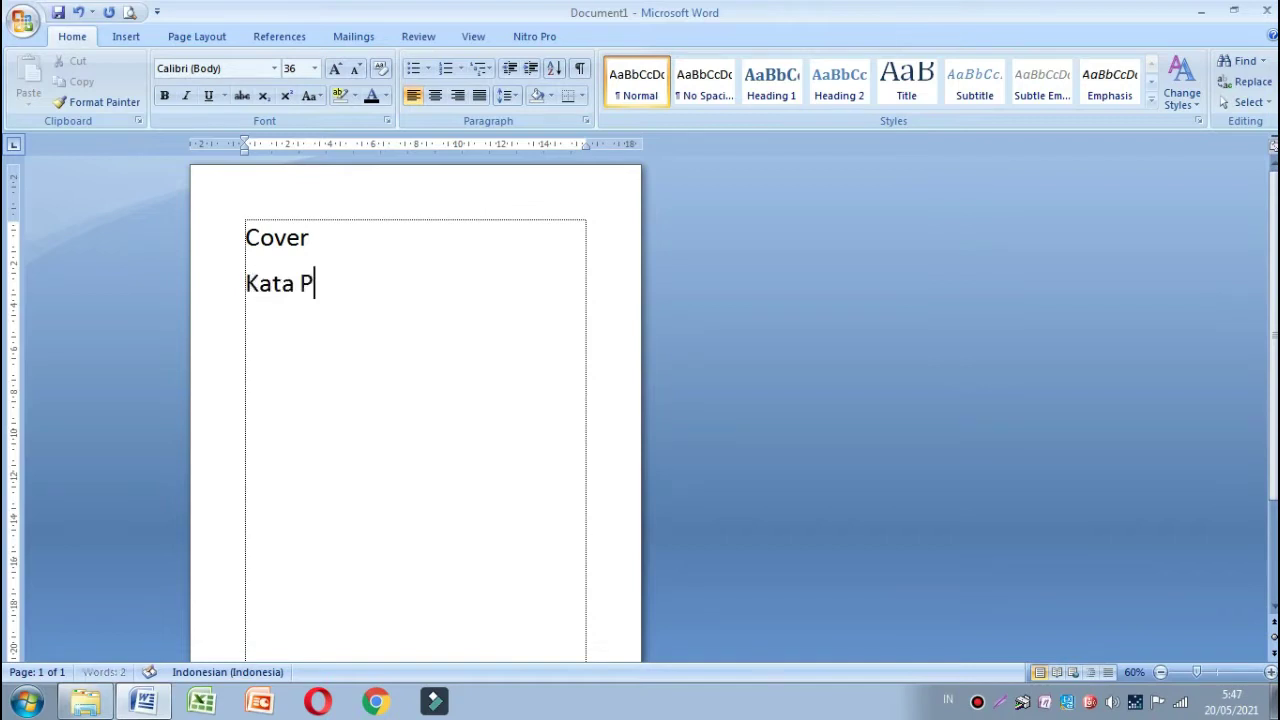
type("engantar")
key("Return")
Add Daftar Isi, Bab 1, Bab 2, Bab 3 and Daftar Pustaka as separate lines.
type("Daftar Isi")
key("Return")
type("Bab 1")
key("Return")
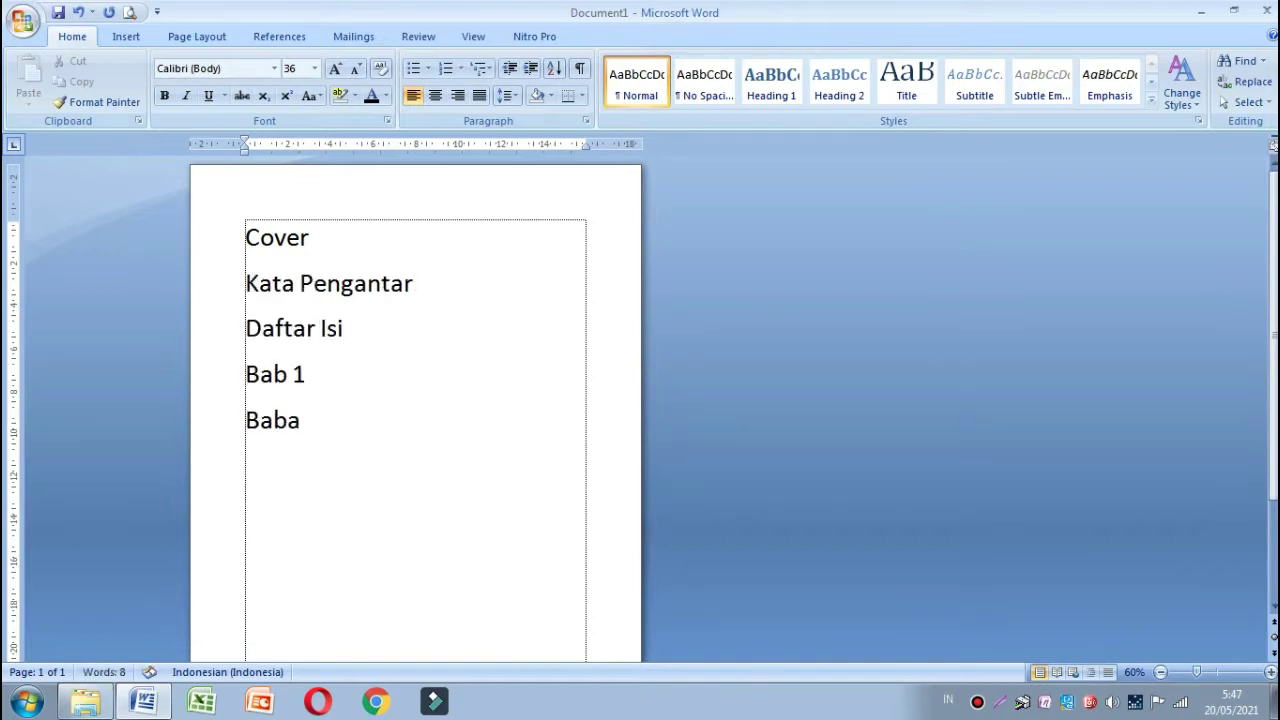
type("Bab 2")
key("Return")
type("Bab 2 Daftar")
key("BackSpace")
key("BackSpace")
key("BackSpace")
type("3")
key("Return")
type("Daftar")
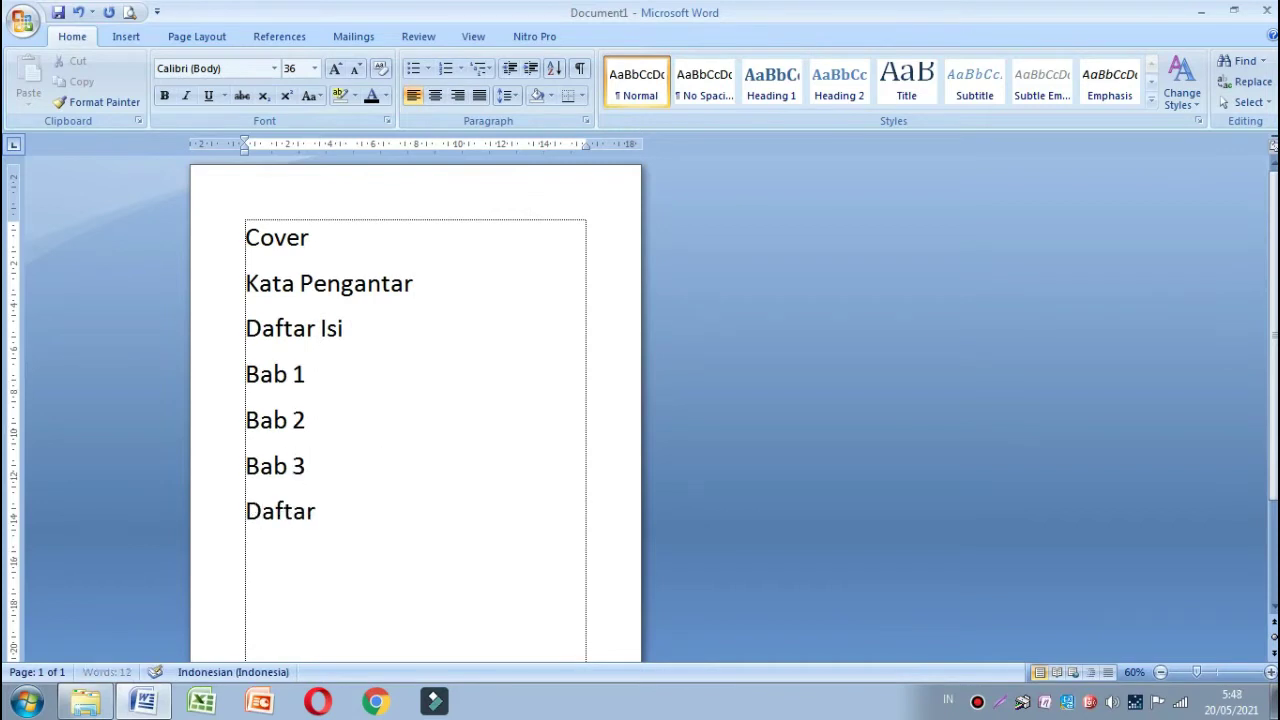
type(" Pustaka")
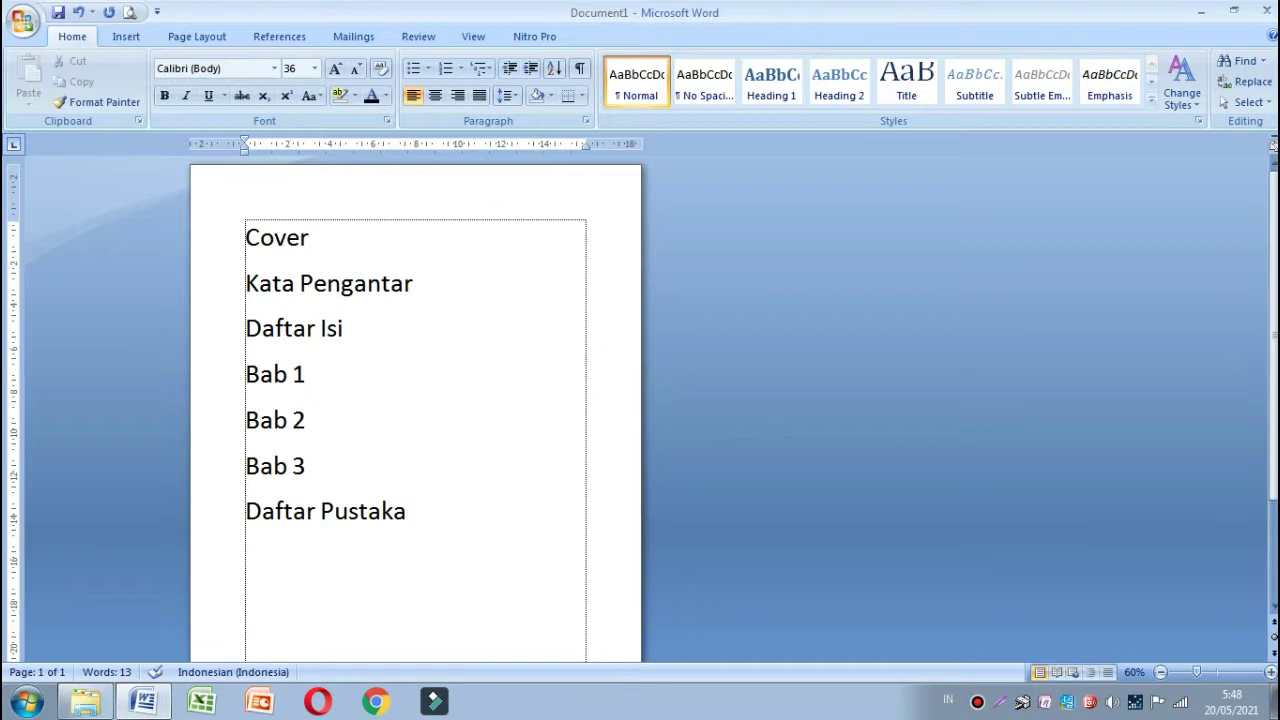
Add blank lines after Cover so Kata Pengantar moves onto the next page.
left_click(248, 288)
left_click(360, 245)
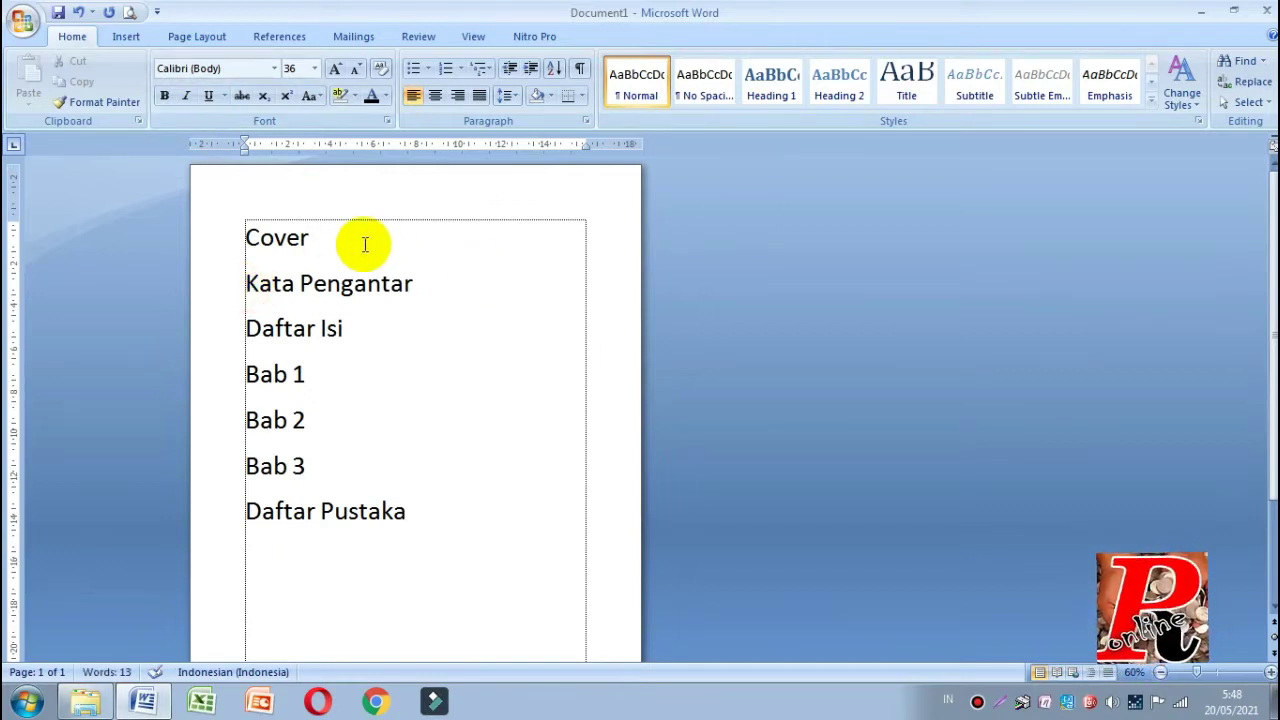
key("Return")
key("Return")
key("Return")
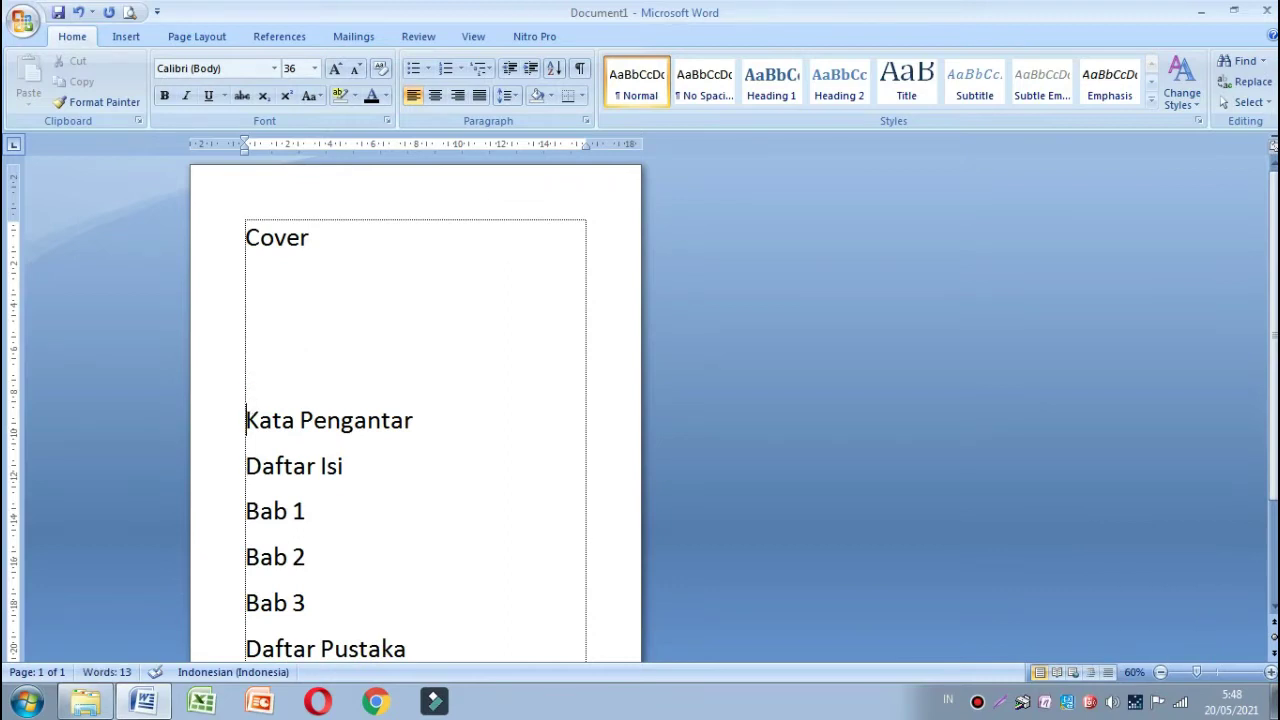
scroll(429, 189, "down", 1)
scroll(573, 259, "down", 1)
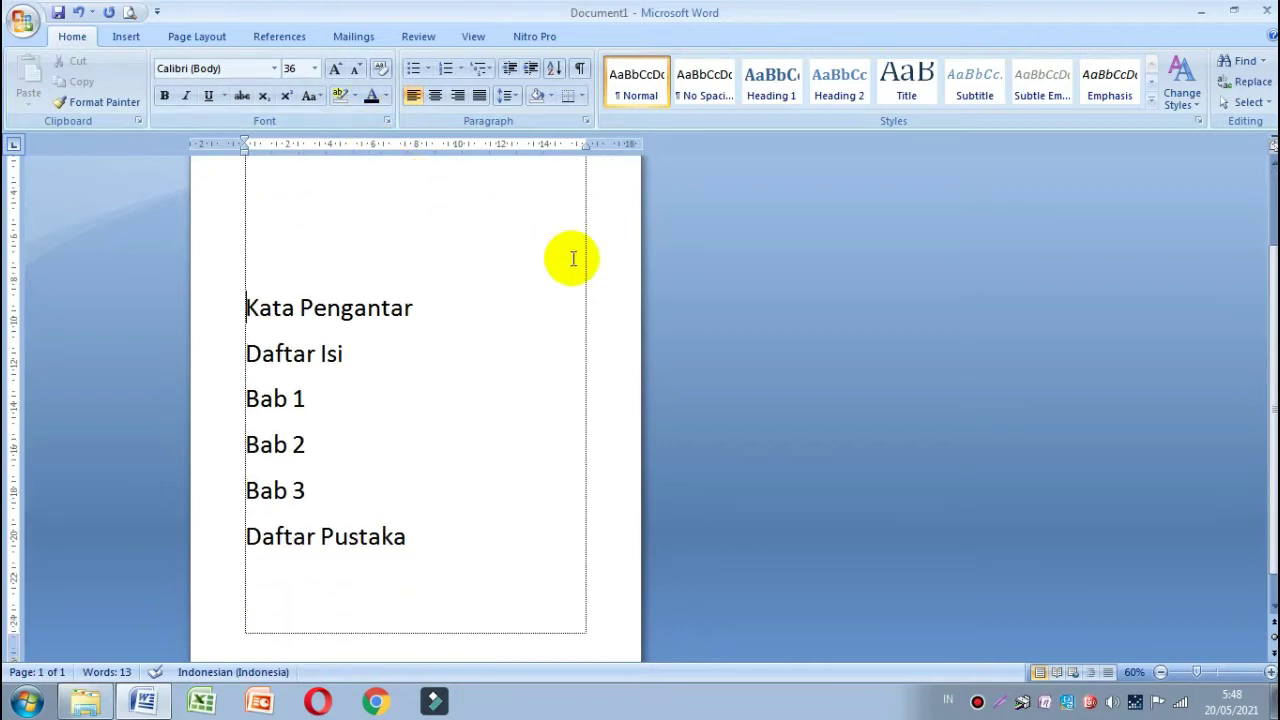
scroll(573, 259, "down", 1)
key("Return")
key("Return")
key("Return")
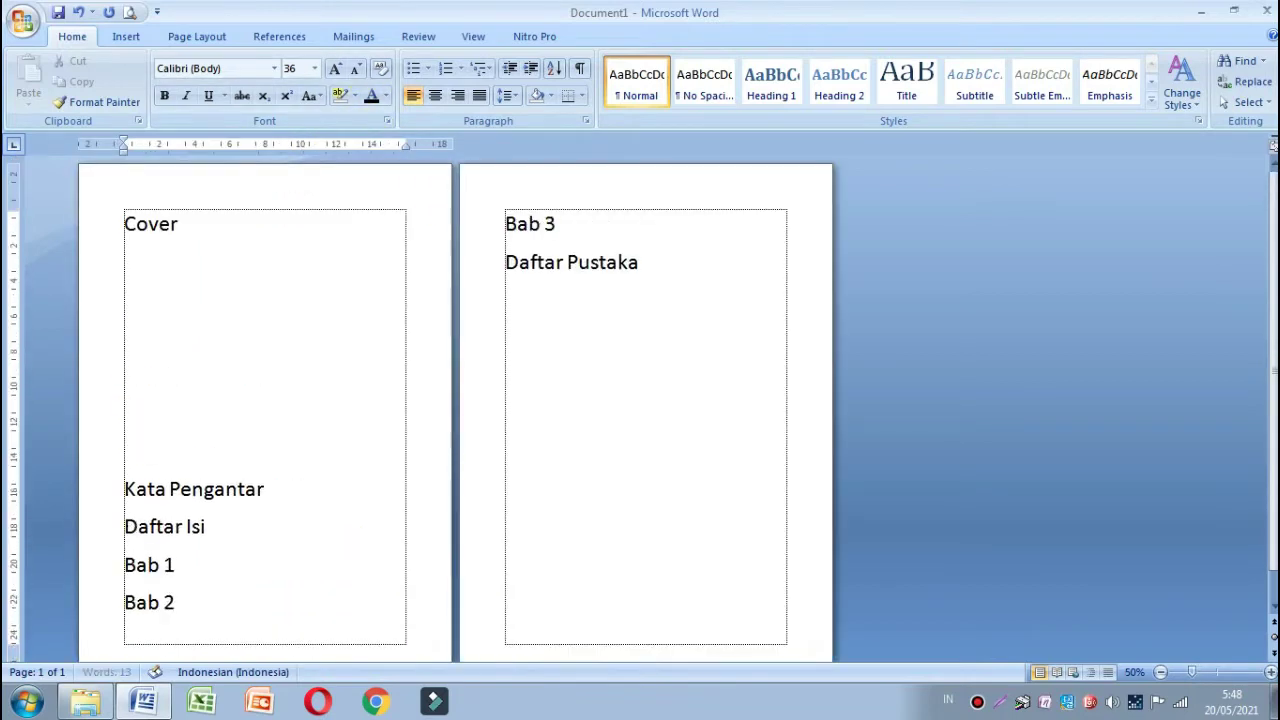
key("Return")
key("Return")
key("Return")
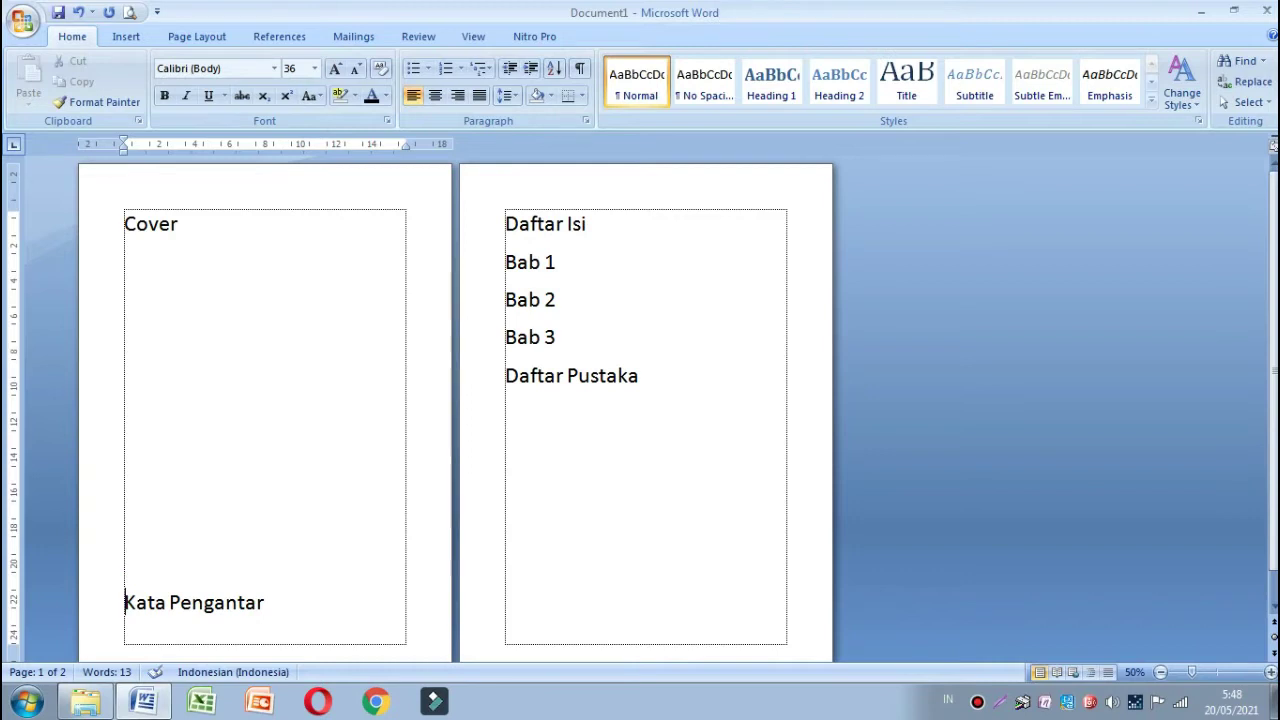
key("Return")
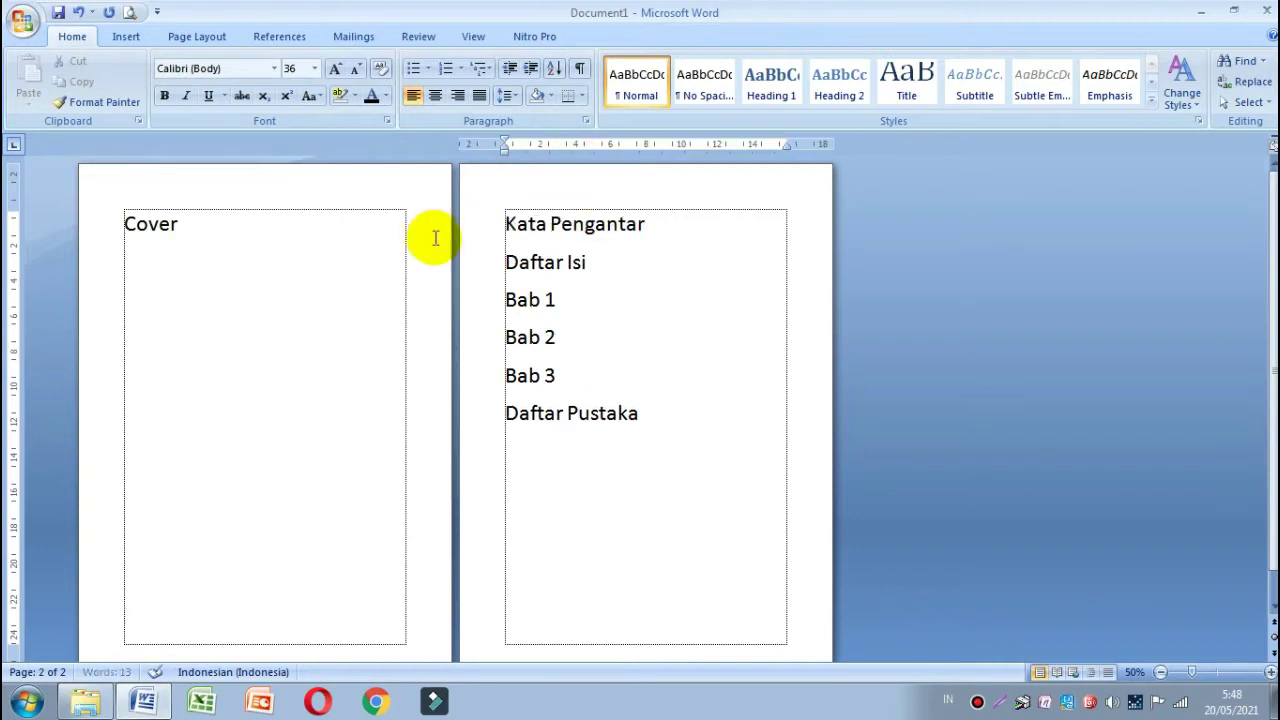
Push Daftar Isi and Bab 1 each onto their own pages.
left_click(493, 266)
left_click(505, 264)
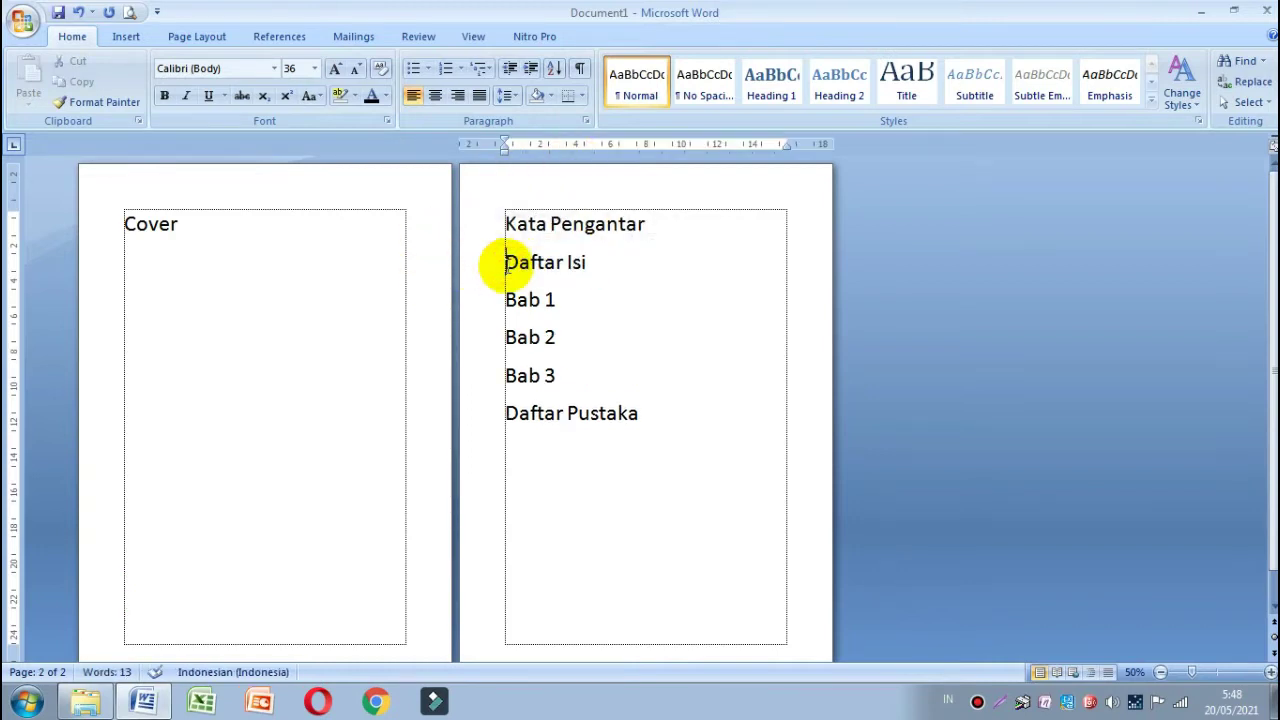
key("Return")
key("Return")
key("Return")
key("Return")
key("Return")
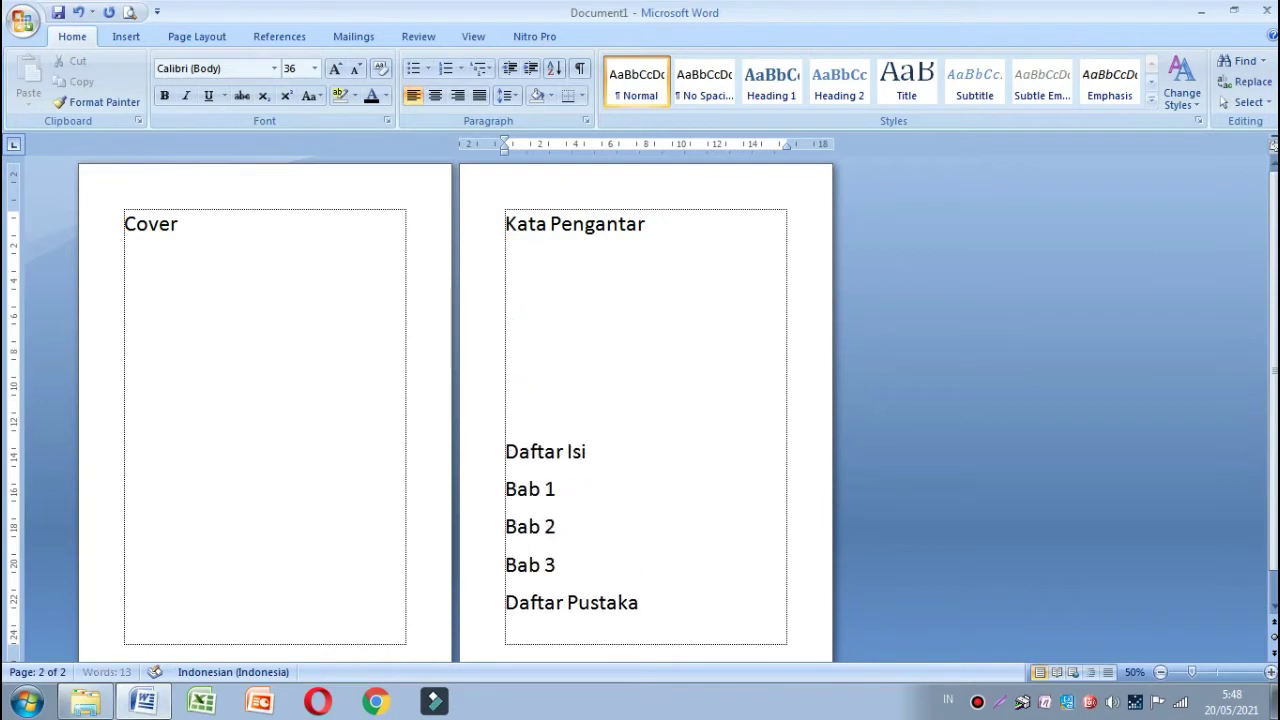
key("Return")
key("Return")
key("Return")
key("Return")
key("Return")
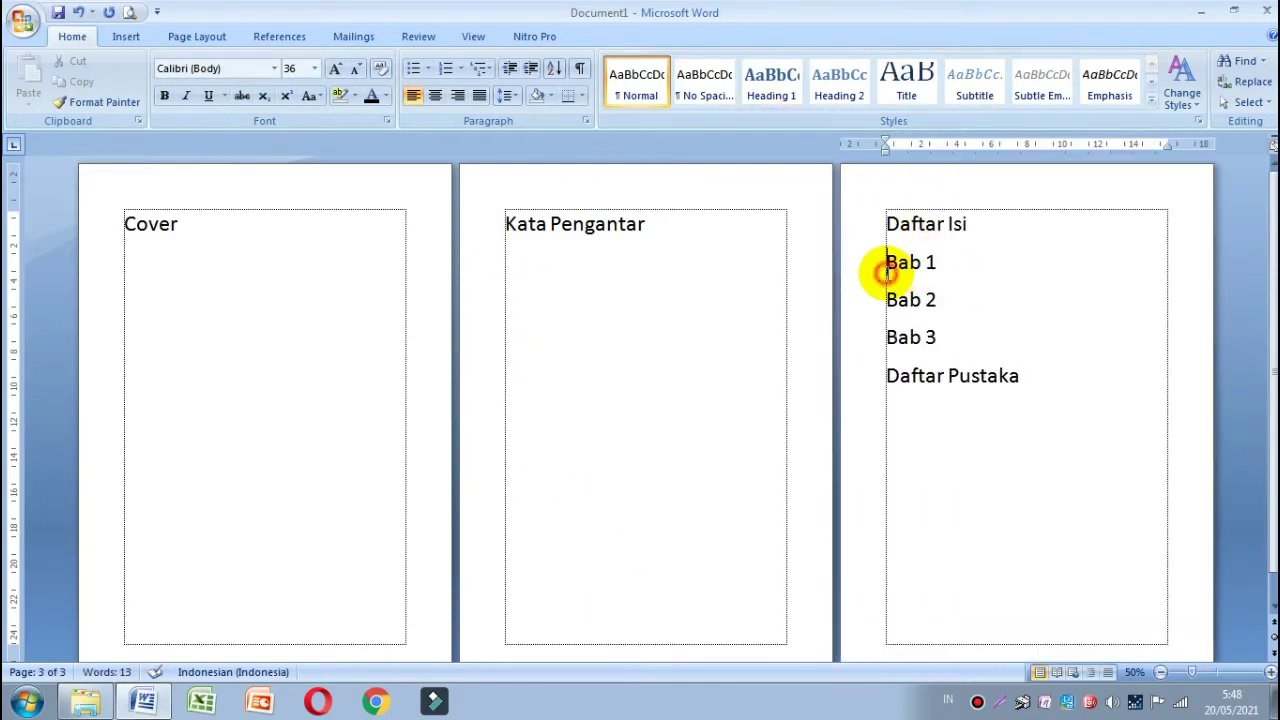
left_click(887, 265)
key("Return")
key("Return")
key("Return")
key("Return")
key("Return")
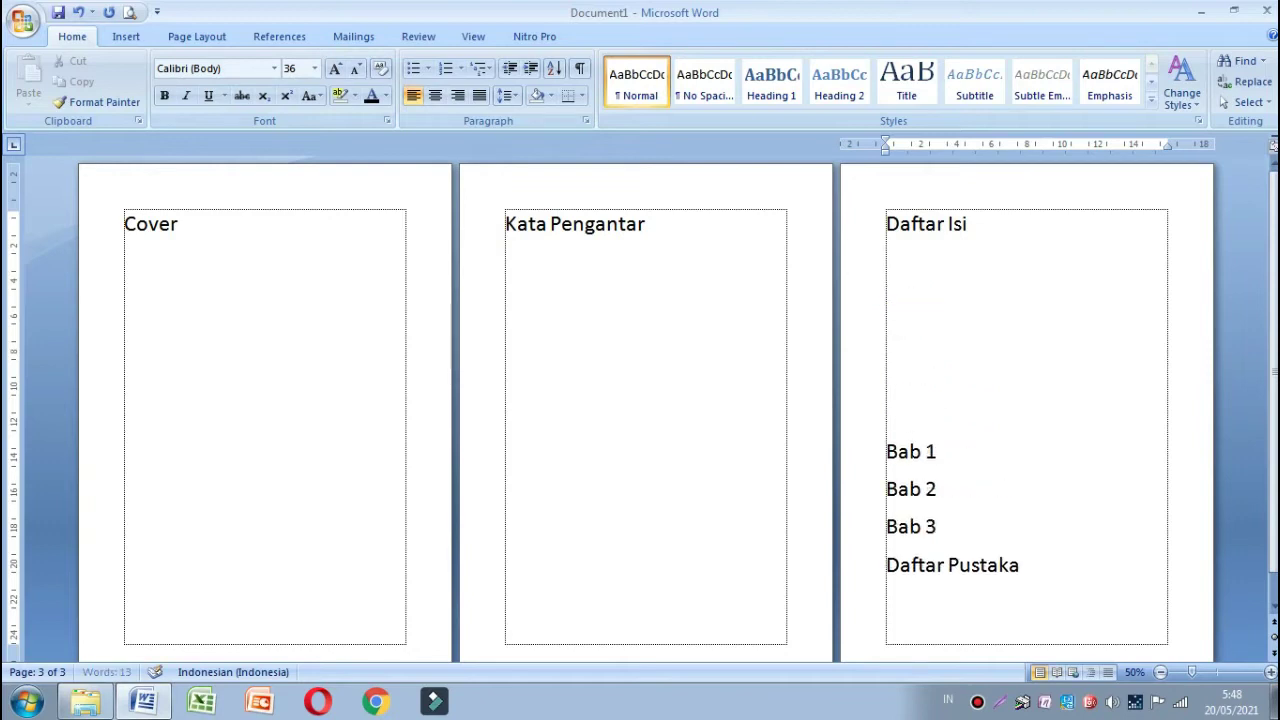
key("Return")
key("Return")
key("Return")
key("Return")
Move Bab 2 to the top of its own page and push Bab 3 onto a new page.
scroll(840, 300, "down", 2)
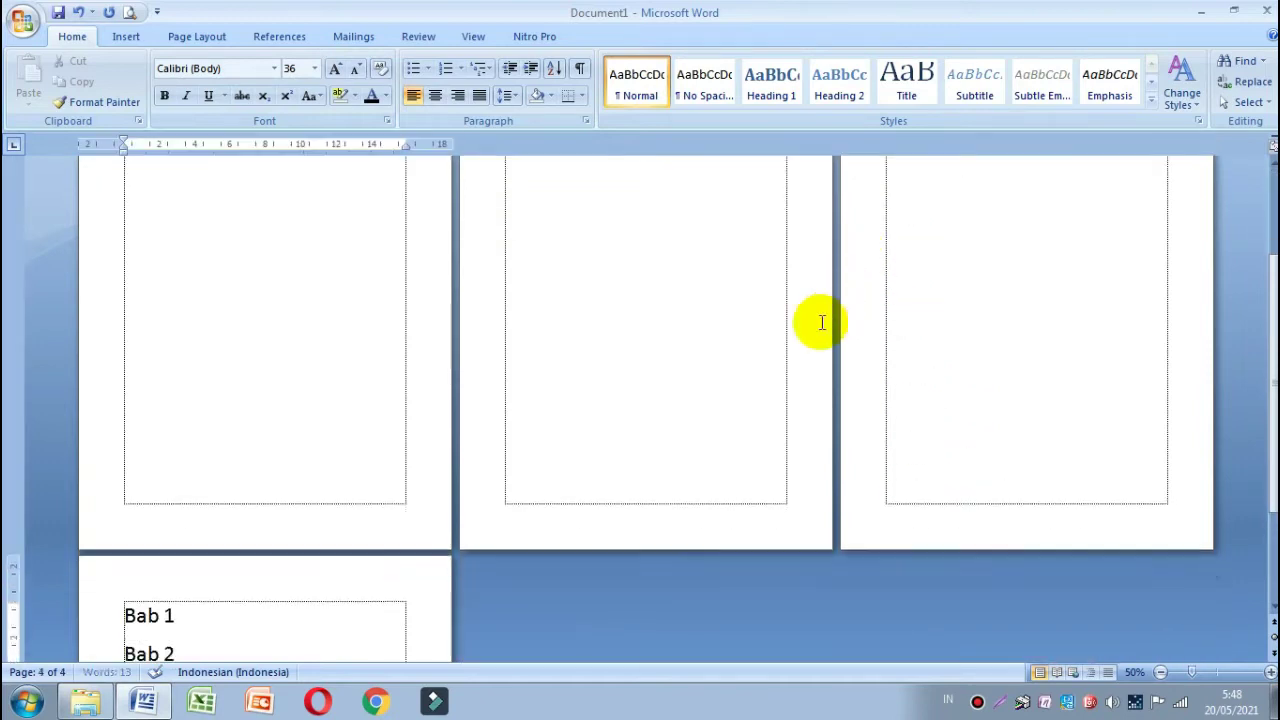
left_click(105, 533)
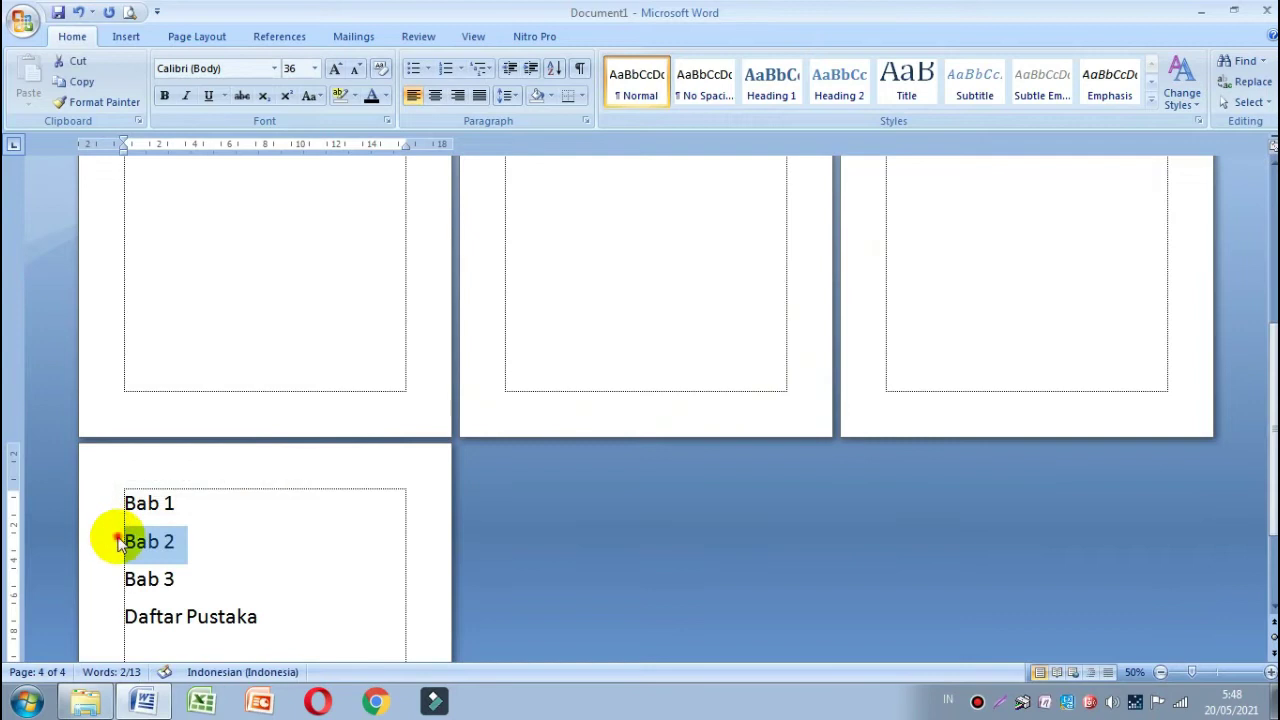
left_click(124, 538)
key("Return")
key("Return")
key("Return")
key("Return")
key("Return")
key("Return")
key("Return")
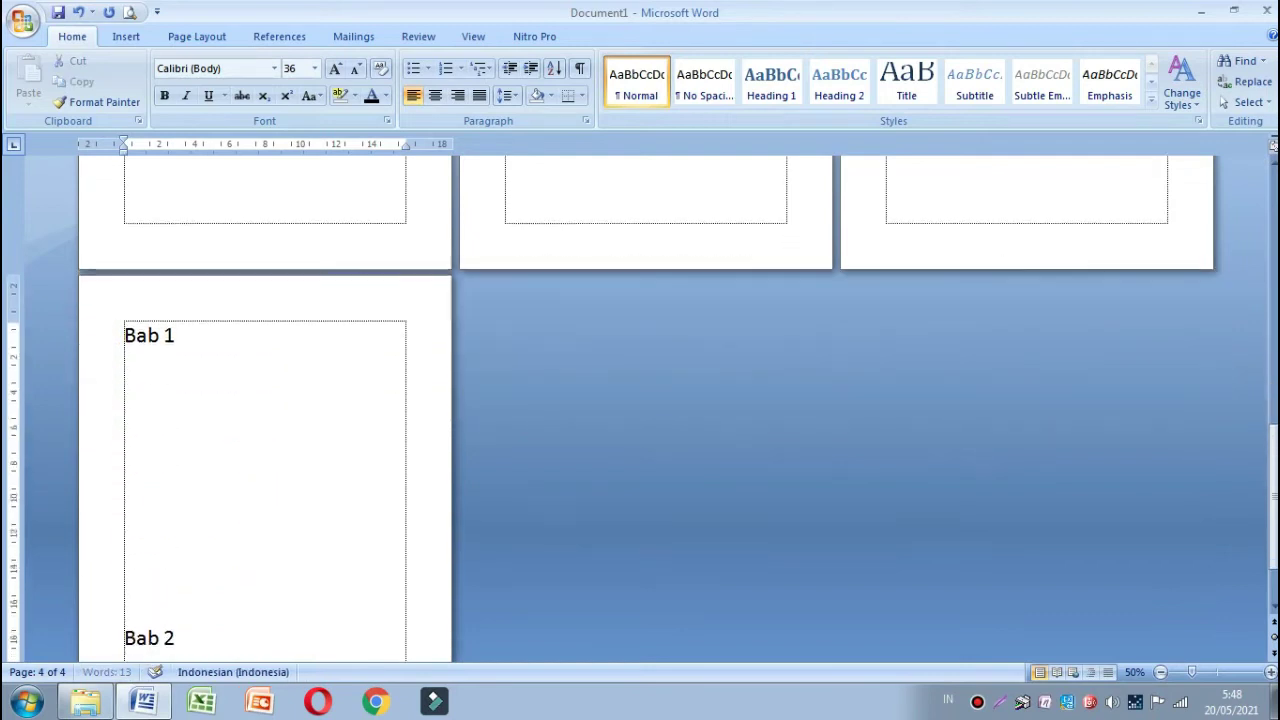
key("Return")
key("Return")
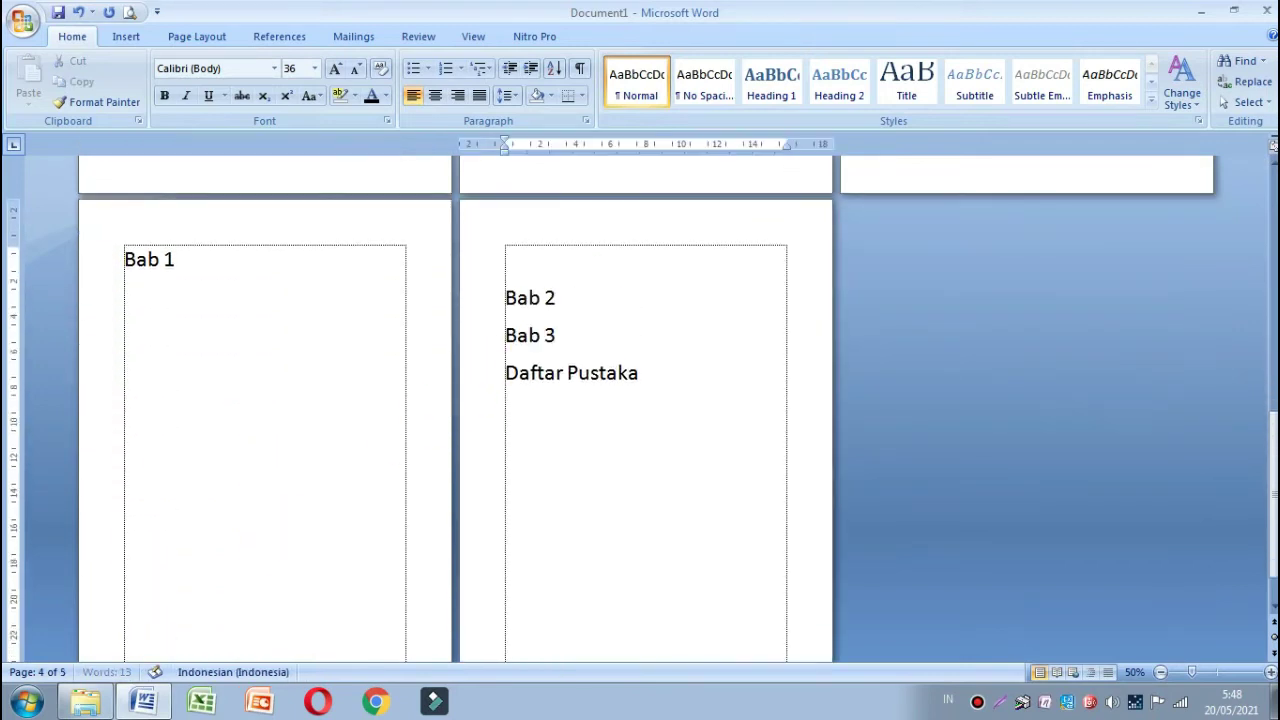
key("BackSpace")
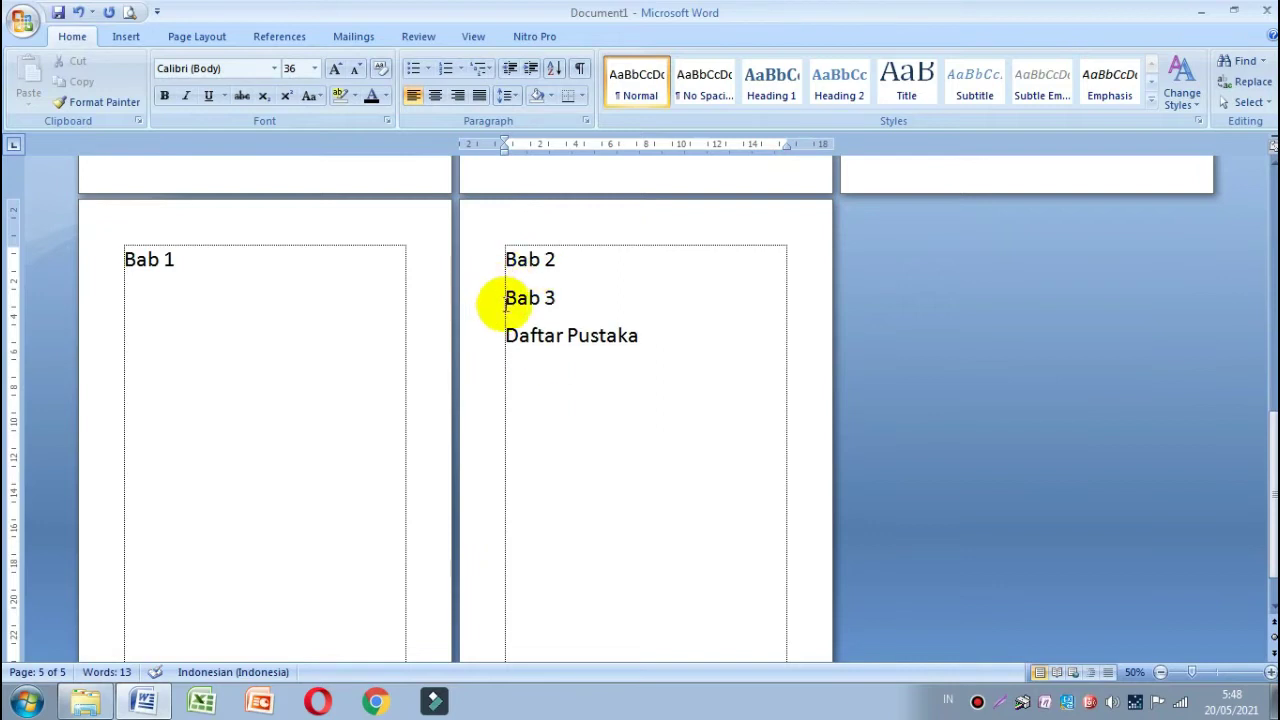
left_click(505, 297)
key("Return")
key("Return")
key("Return")
key("Return")
key("Return")
key("Return")
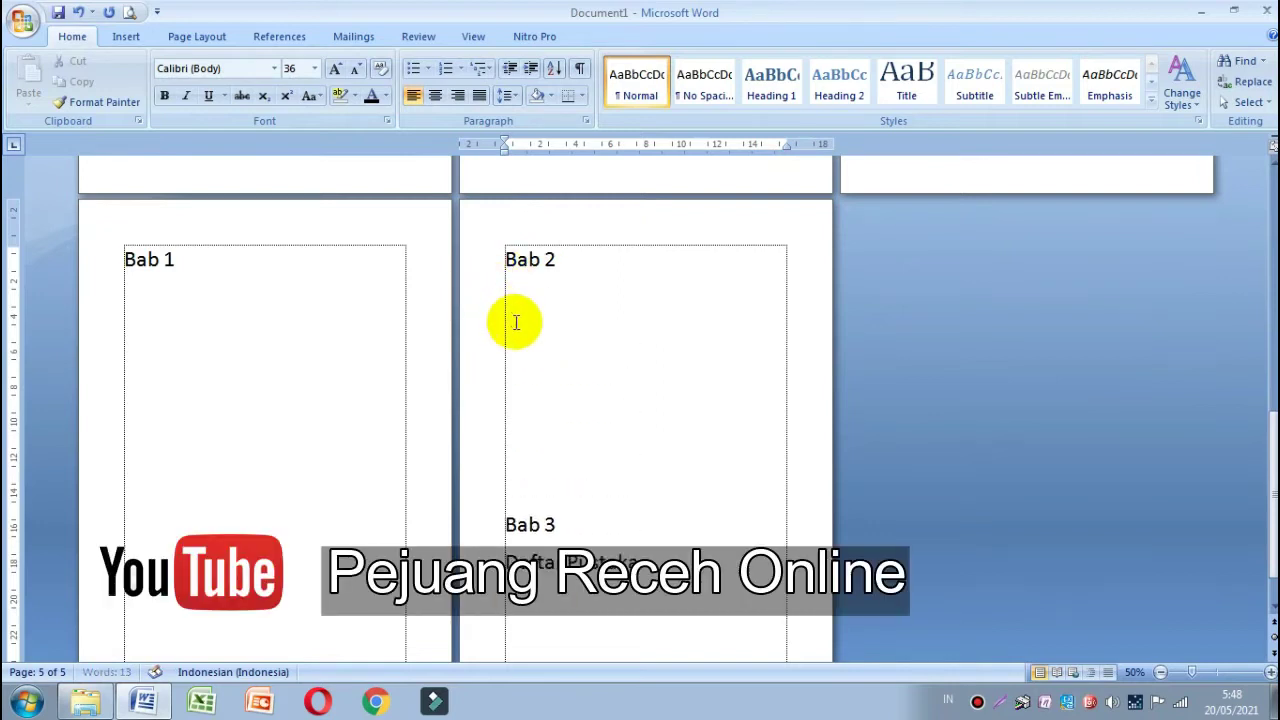
key("Return")
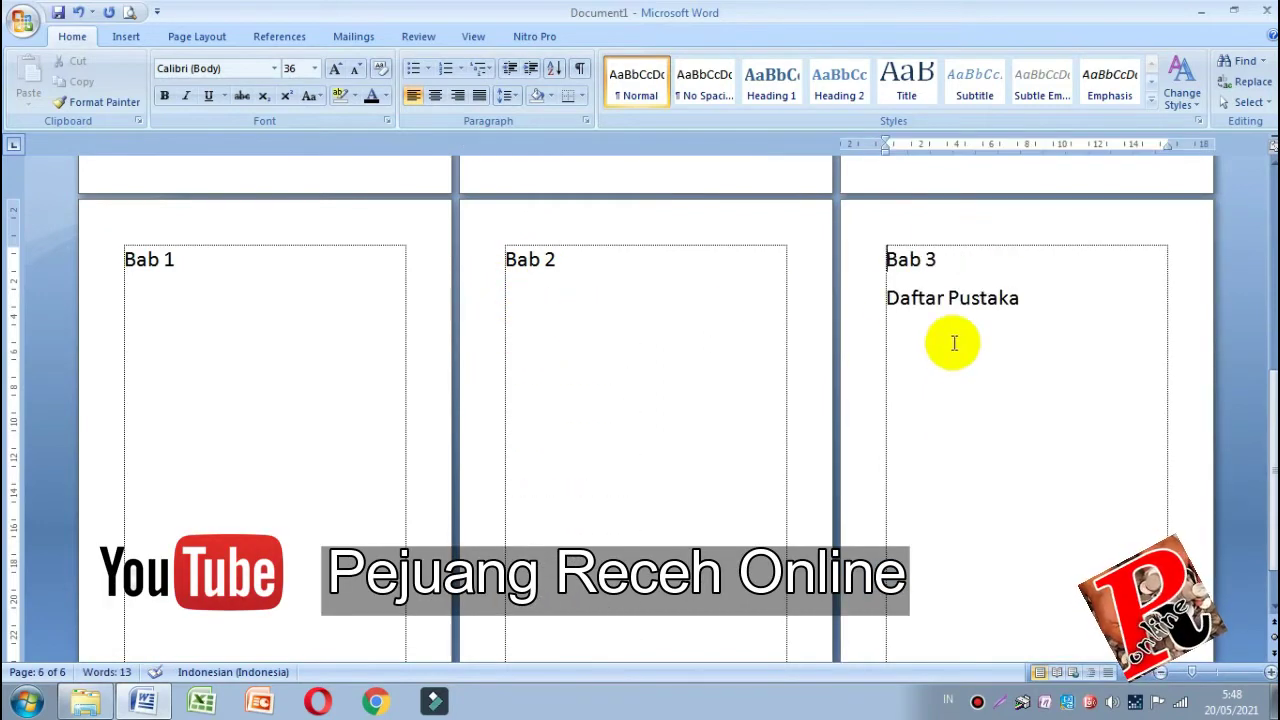
Push Daftar Pustaka down onto a new page of its own.
left_click(888, 297)
key("Return")
key("Return")
key("Return")
key("Return")
key("Return")
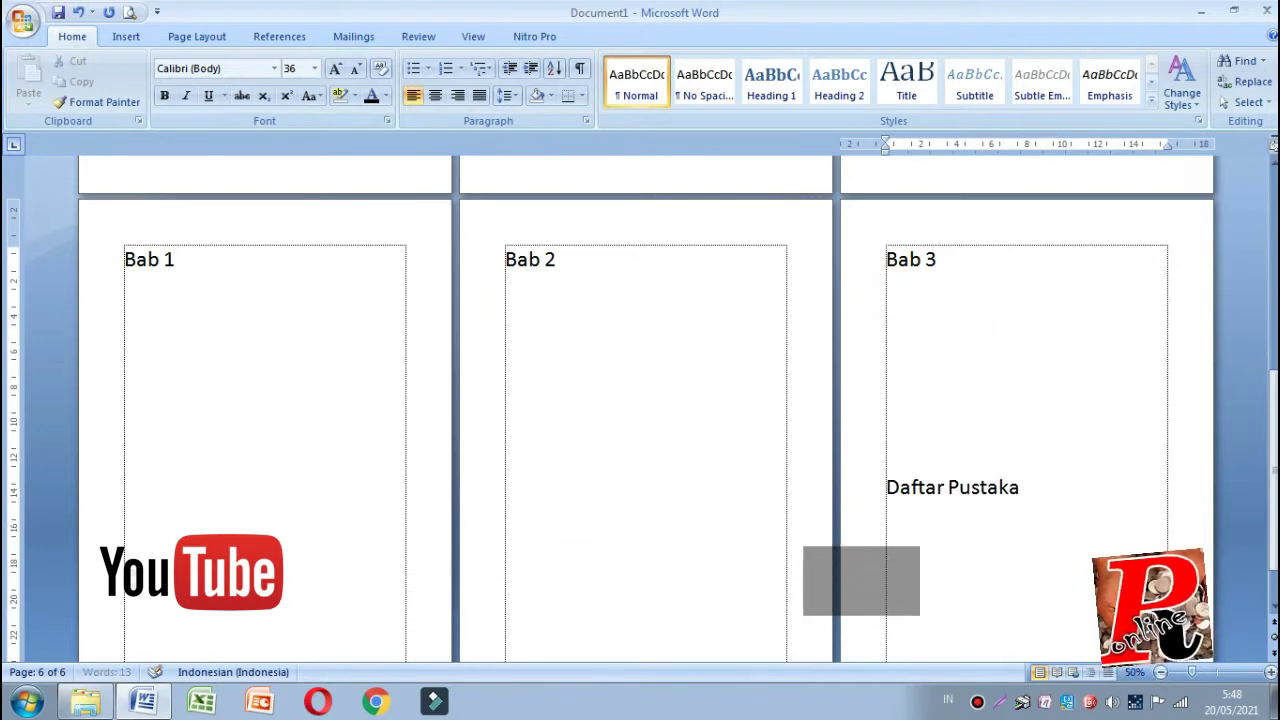
key("Return")
key("Return")
key("Return")
key("Return")
key("Return")
key("Return")
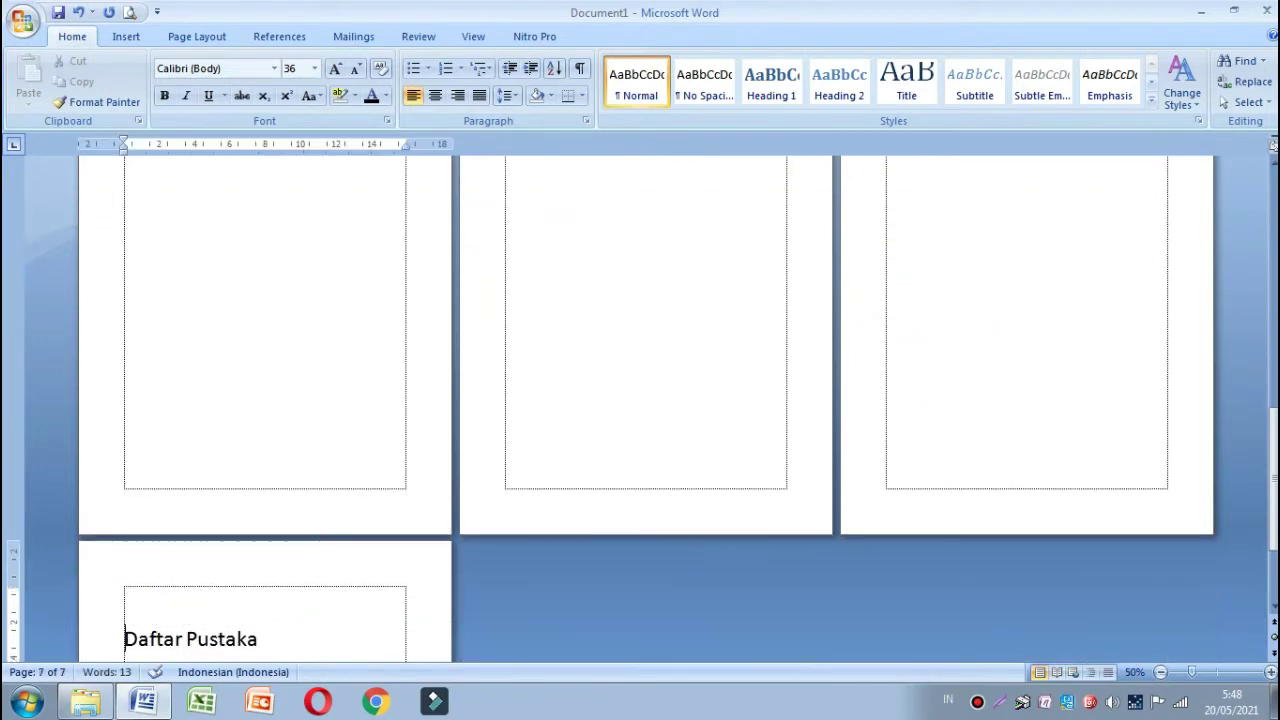
key("BackSpace")
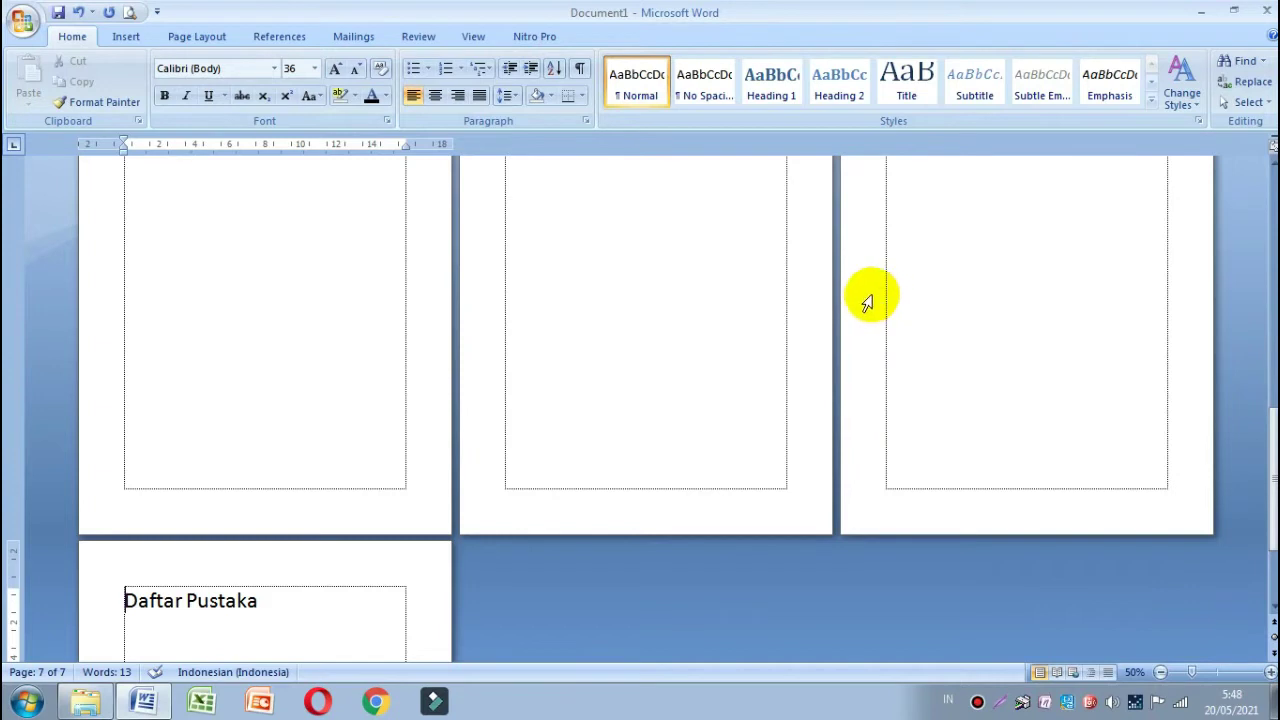
scroll(851, 300, "up", 3)
scroll(851, 300, "up", 2)
On the Bab 1 page, set font size 23 and generate sample text with =rand(6,8).
scroll(848, 305, "down", 1, "ctrl")
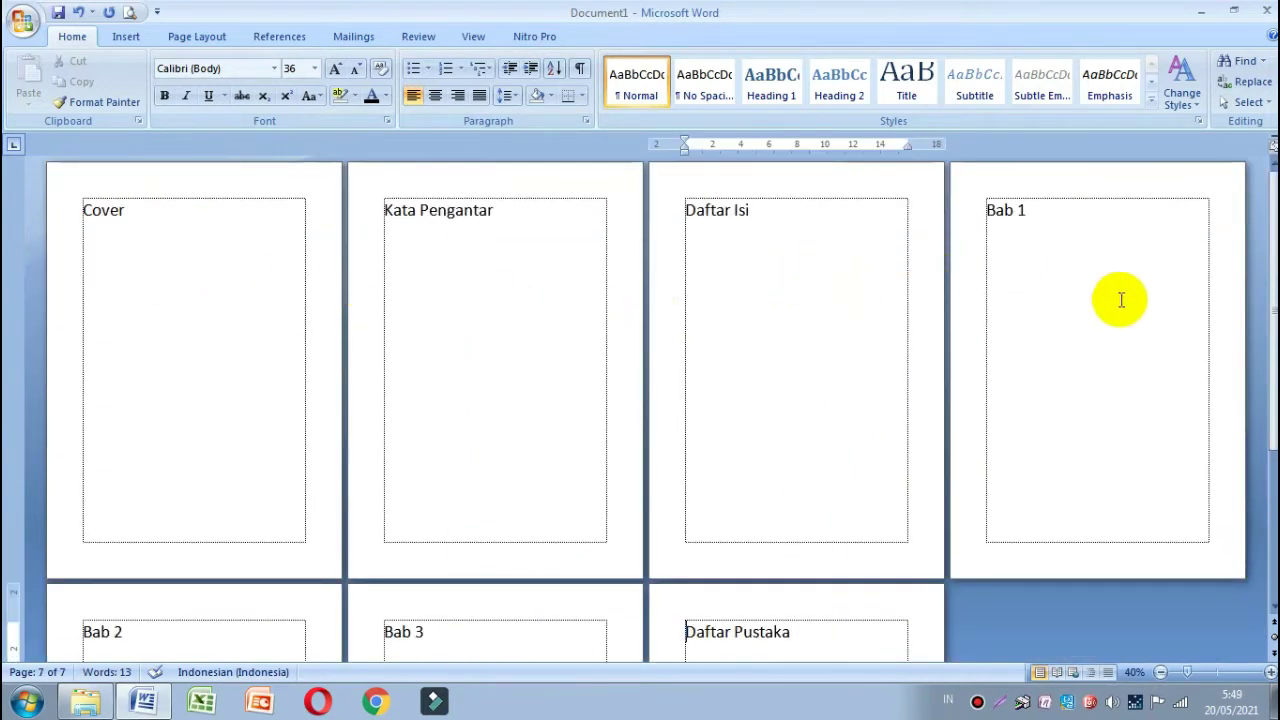
left_click(1040, 272)
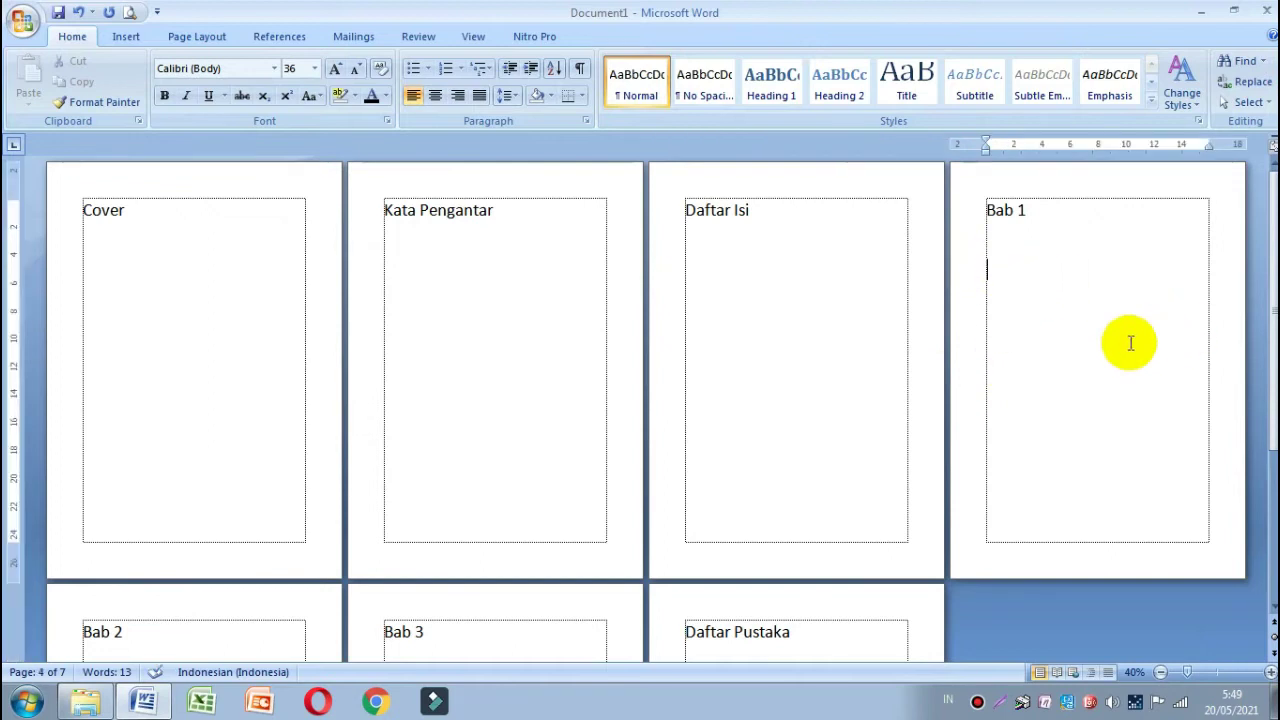
scroll(1130, 328, "up", 3)
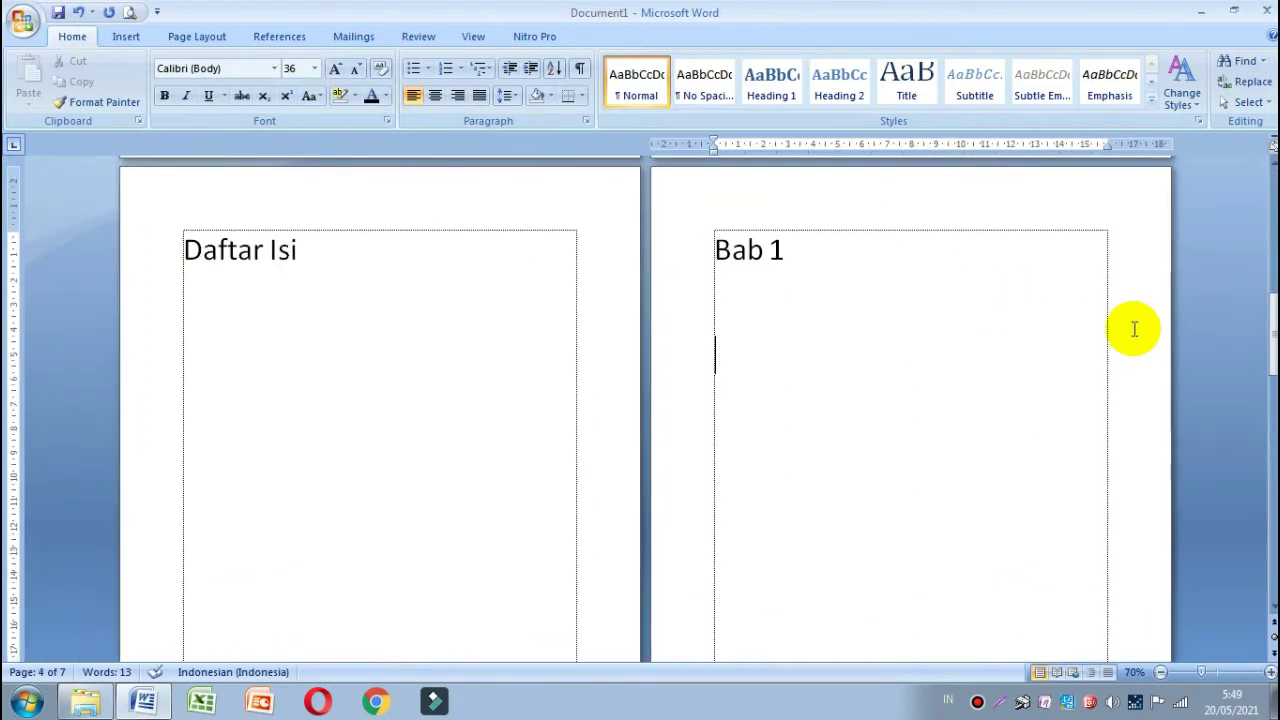
key("ctrl+shift+p")
type("23")
key("Return")
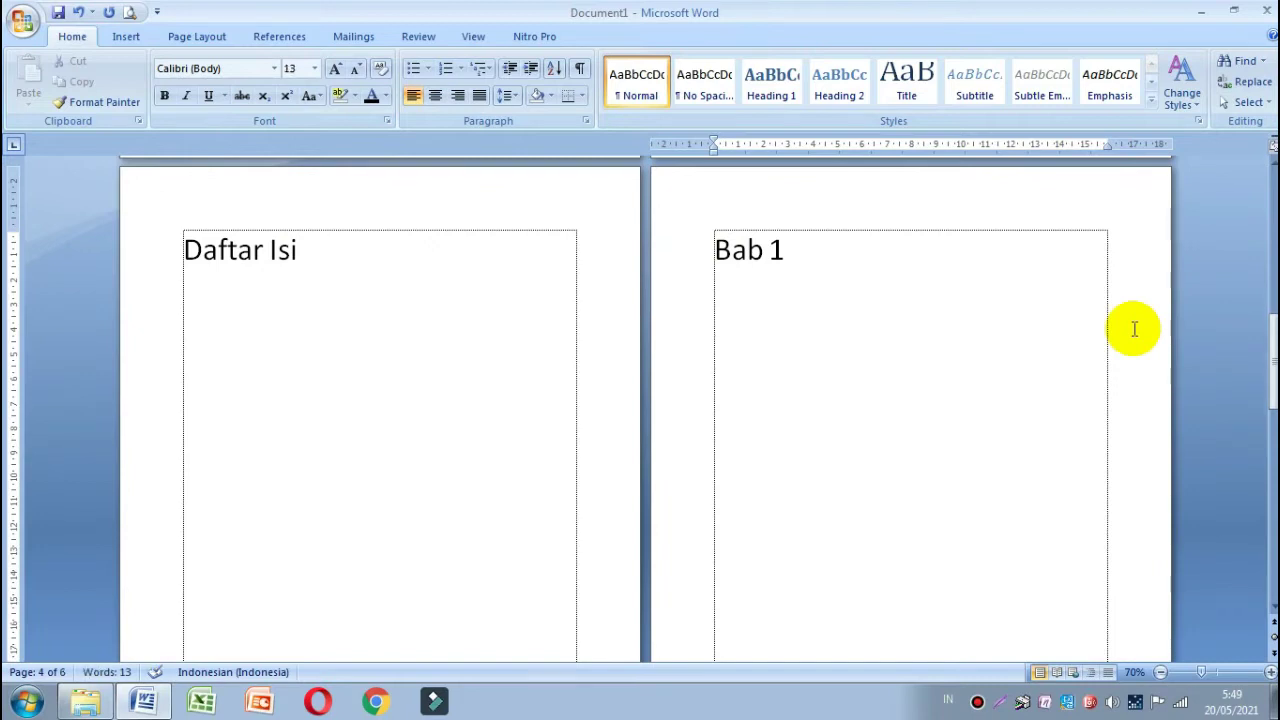
type("=rand")
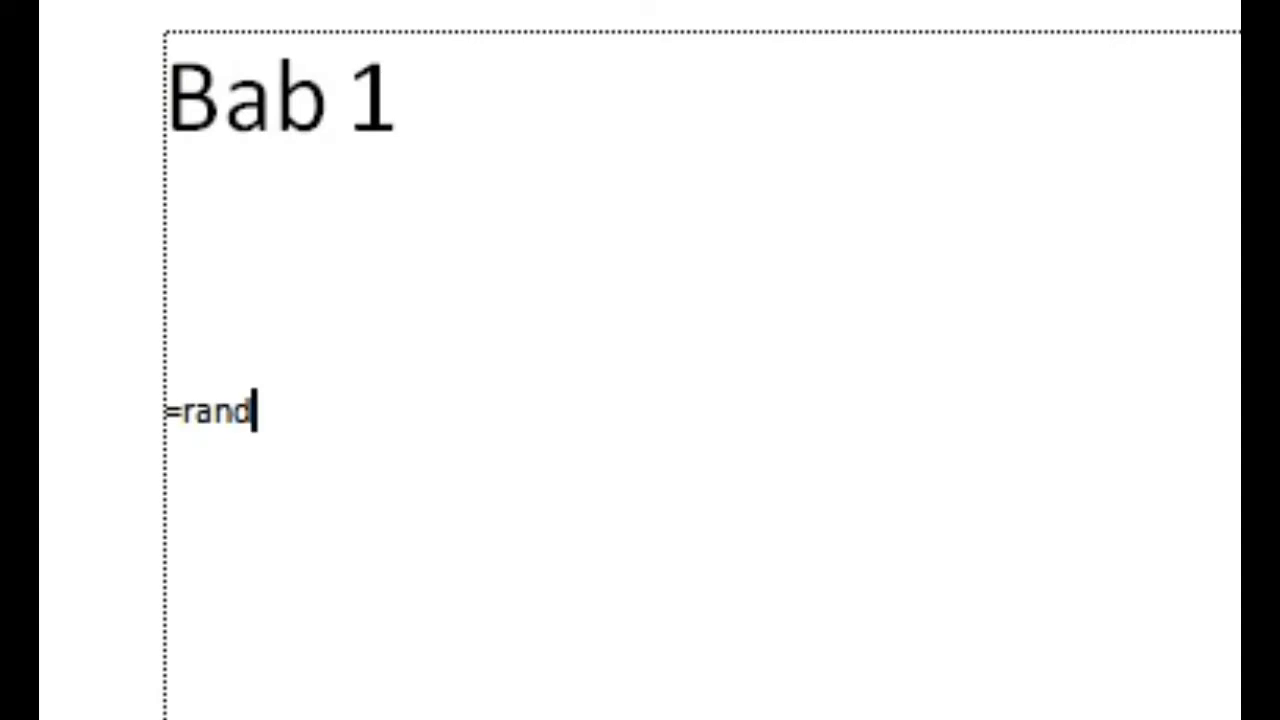
type("(6")
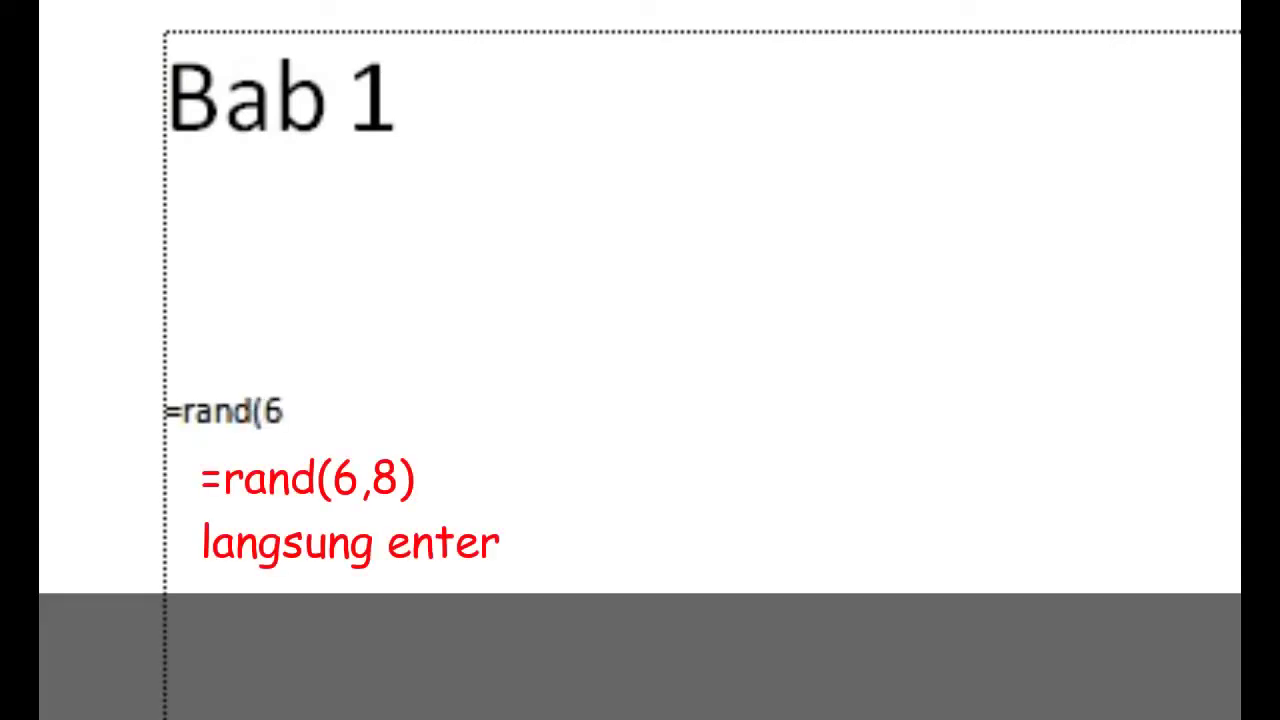
type(",8")
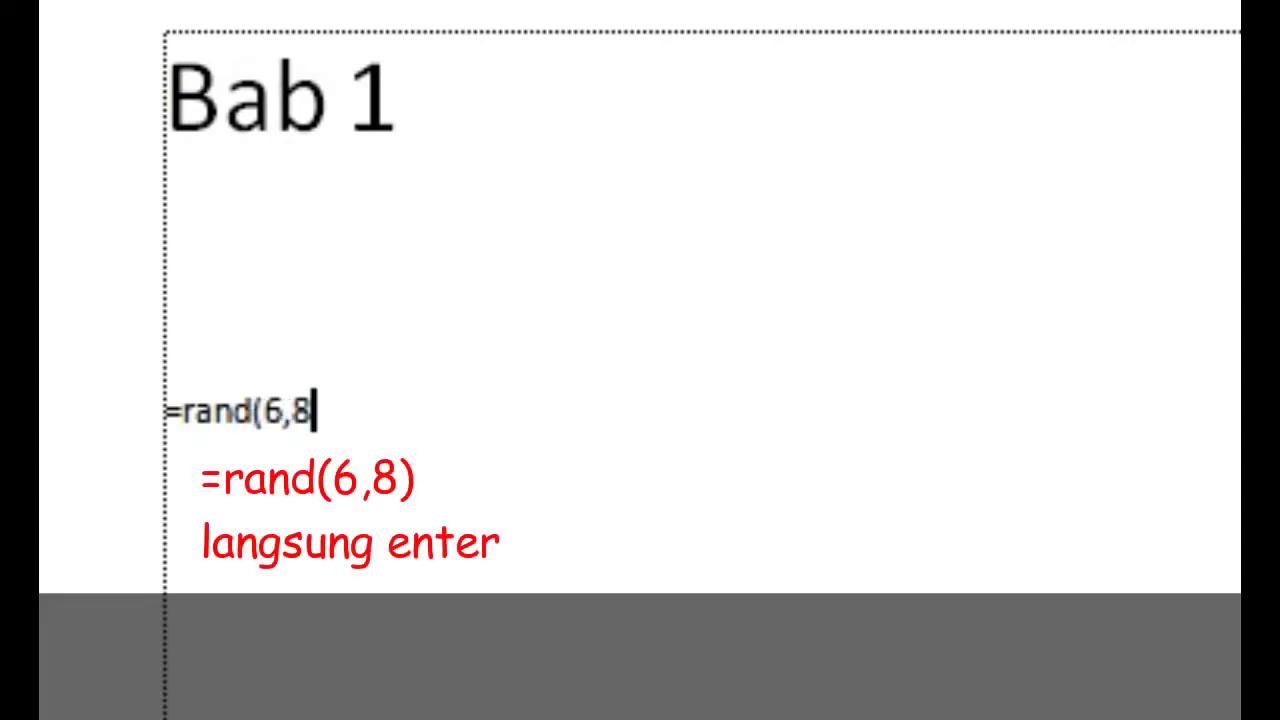
type(")")
key("Return")
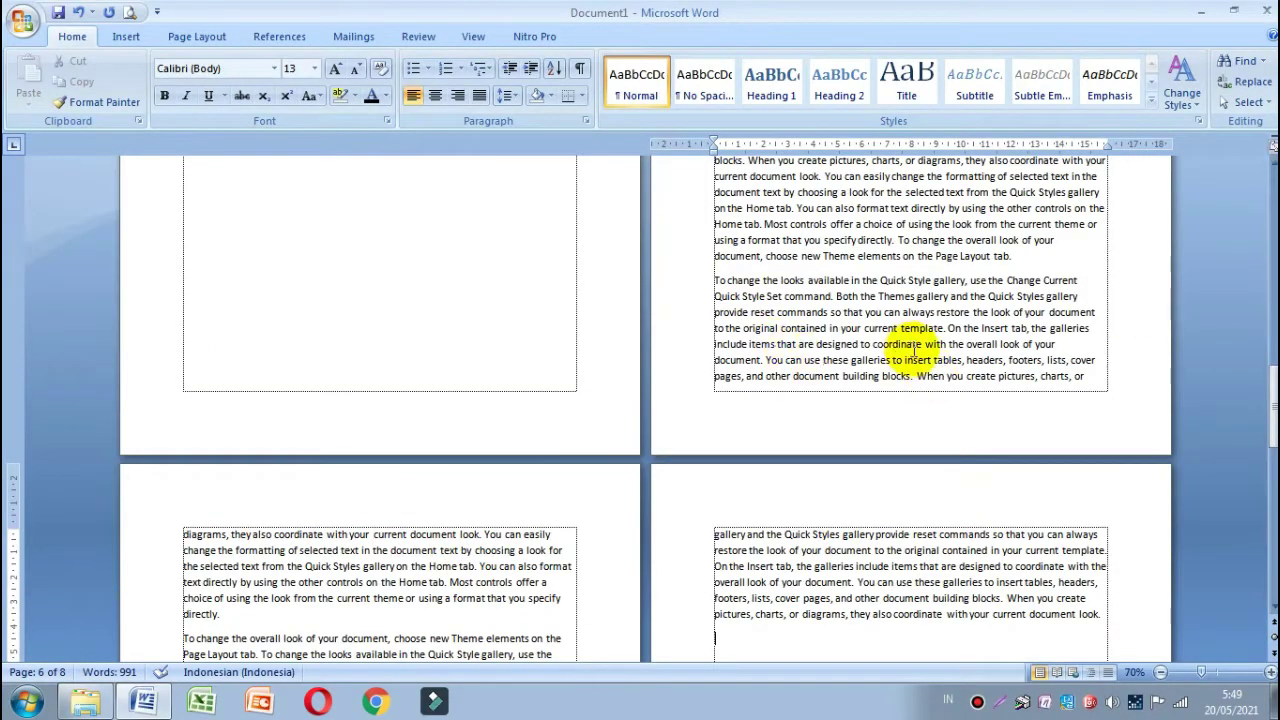
Delete the blank line directly under the Bab 1 heading.
left_click_drag(922, 344, 764, 224)
scroll(757, 251, "up", 4)
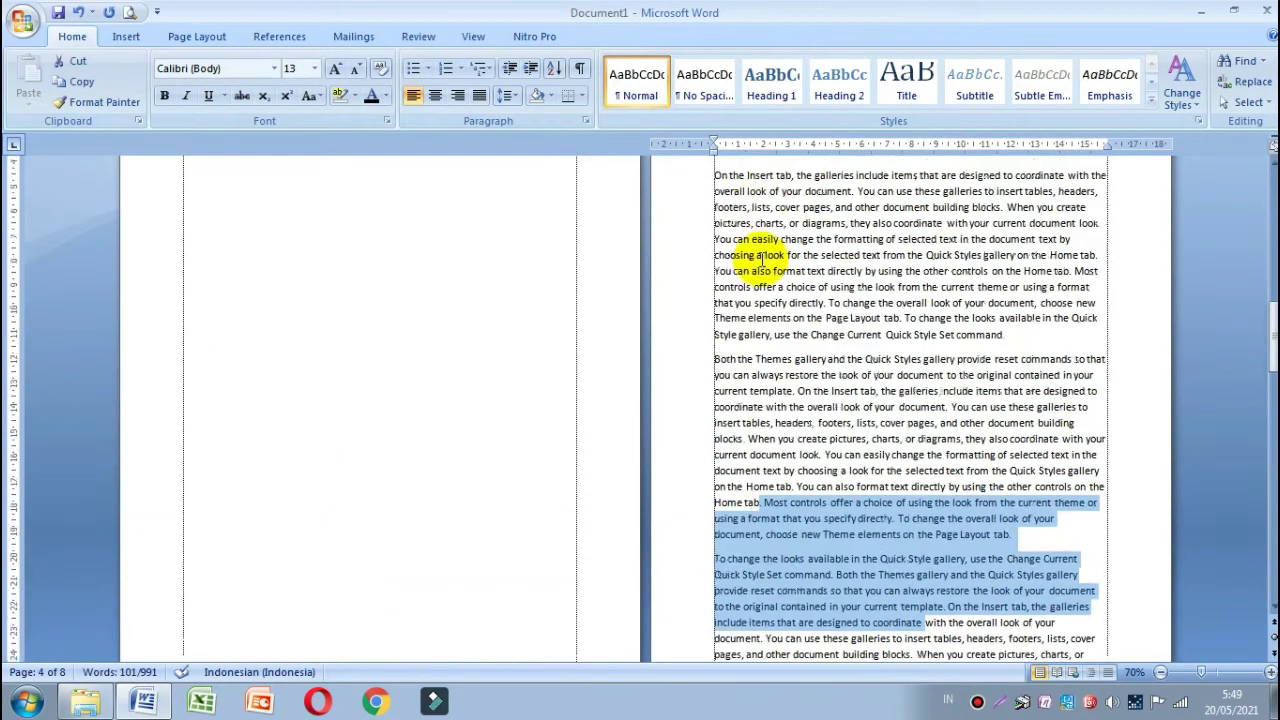
scroll(762, 220, "up", 4)
left_click(766, 290)
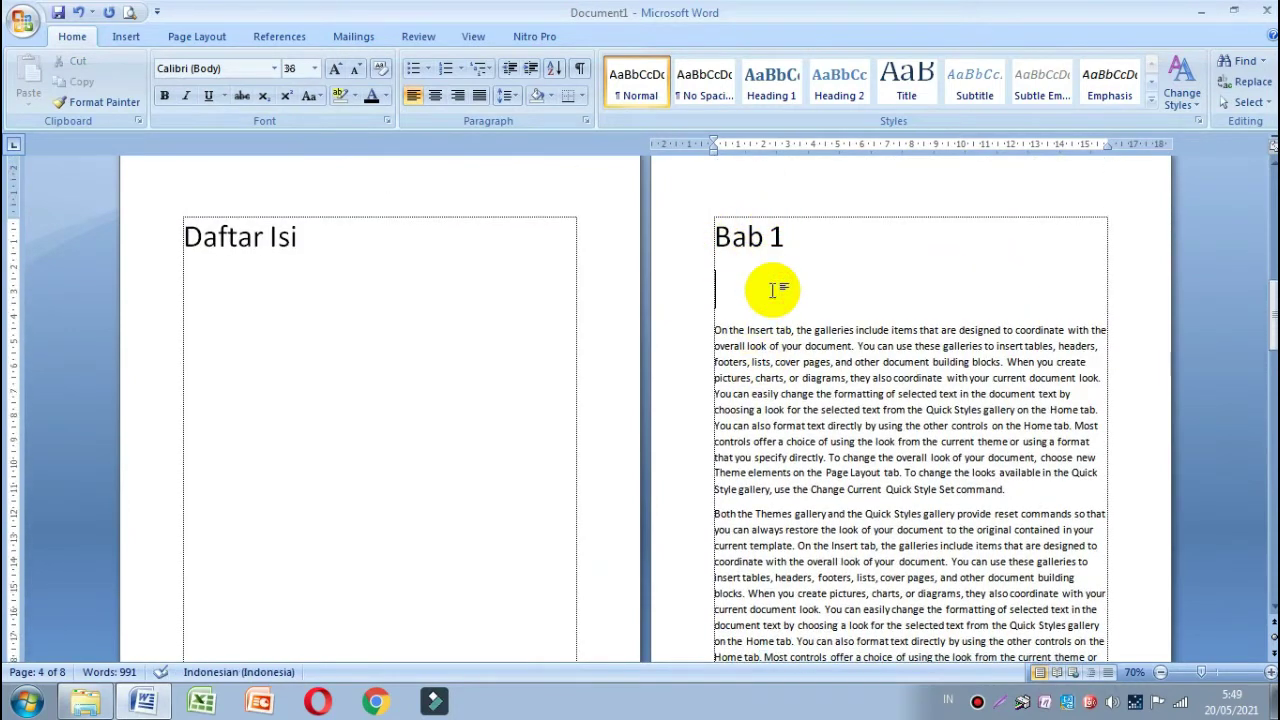
key("Delete")
scroll(843, 330, "down", 4)
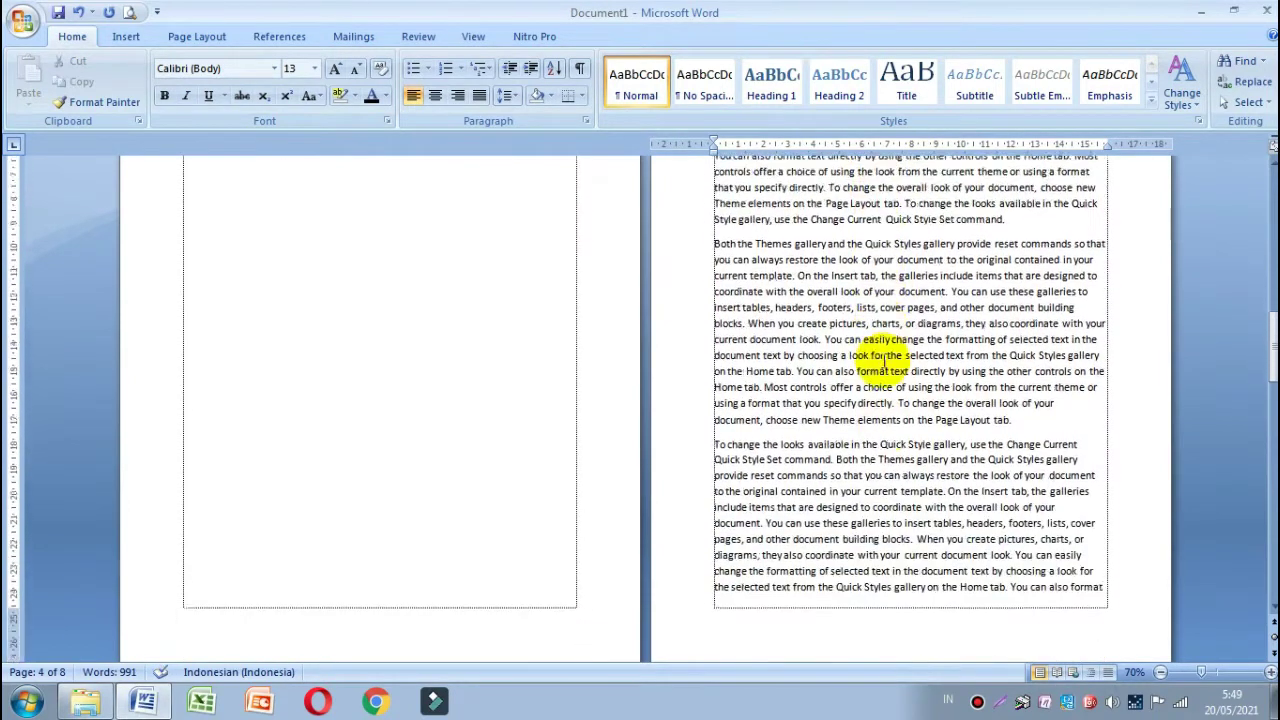
scroll(870, 390, "down", 3)
scroll(886, 373, "down", 2)
scroll(891, 386, "down", 4)
scroll(891, 391, "down", 3)
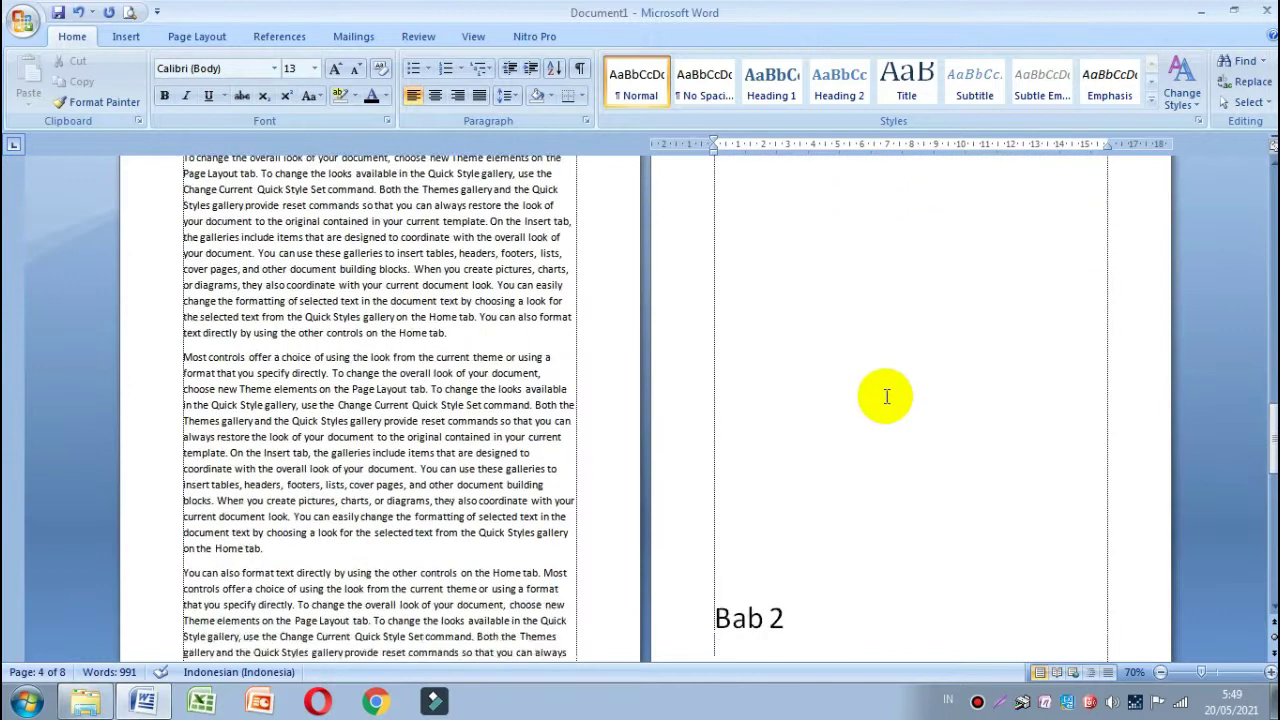
scroll(891, 394, "down", 3)
Insert a page break before Bab 2 so it starts on a new page.
left_click(712, 470)
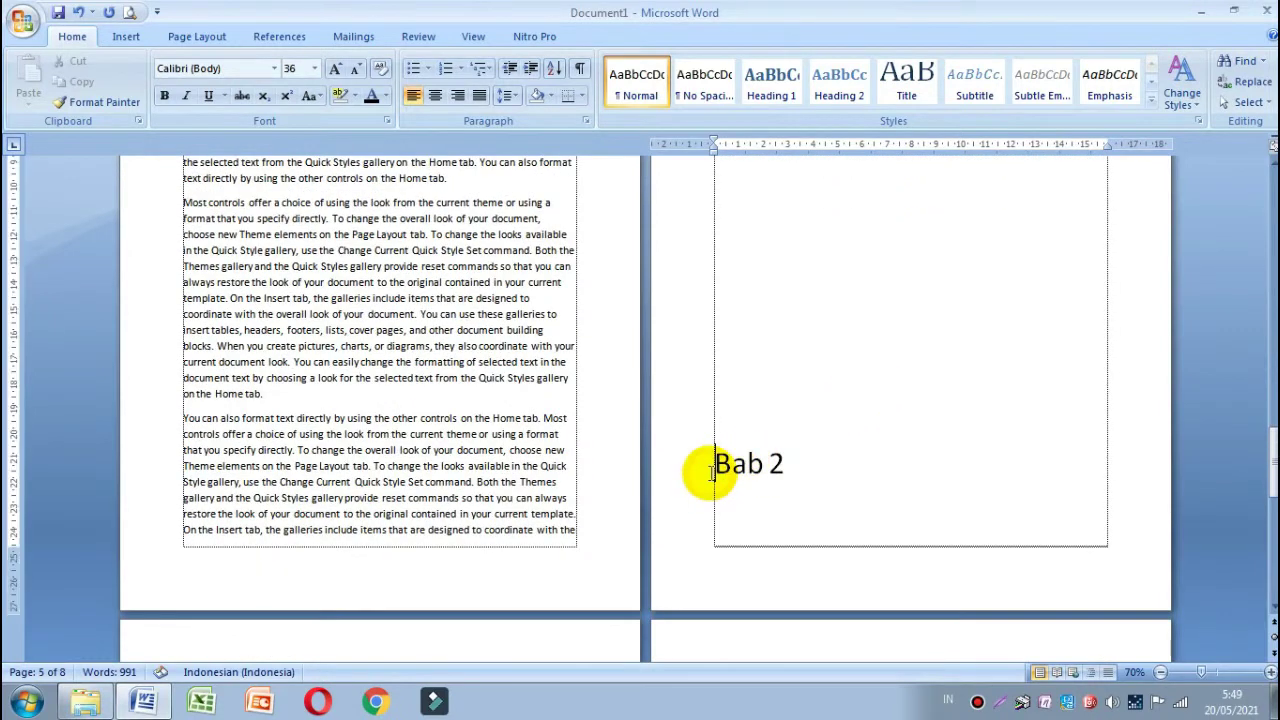
key("ctrl+Return")
scroll(623, 514, "down", 4)
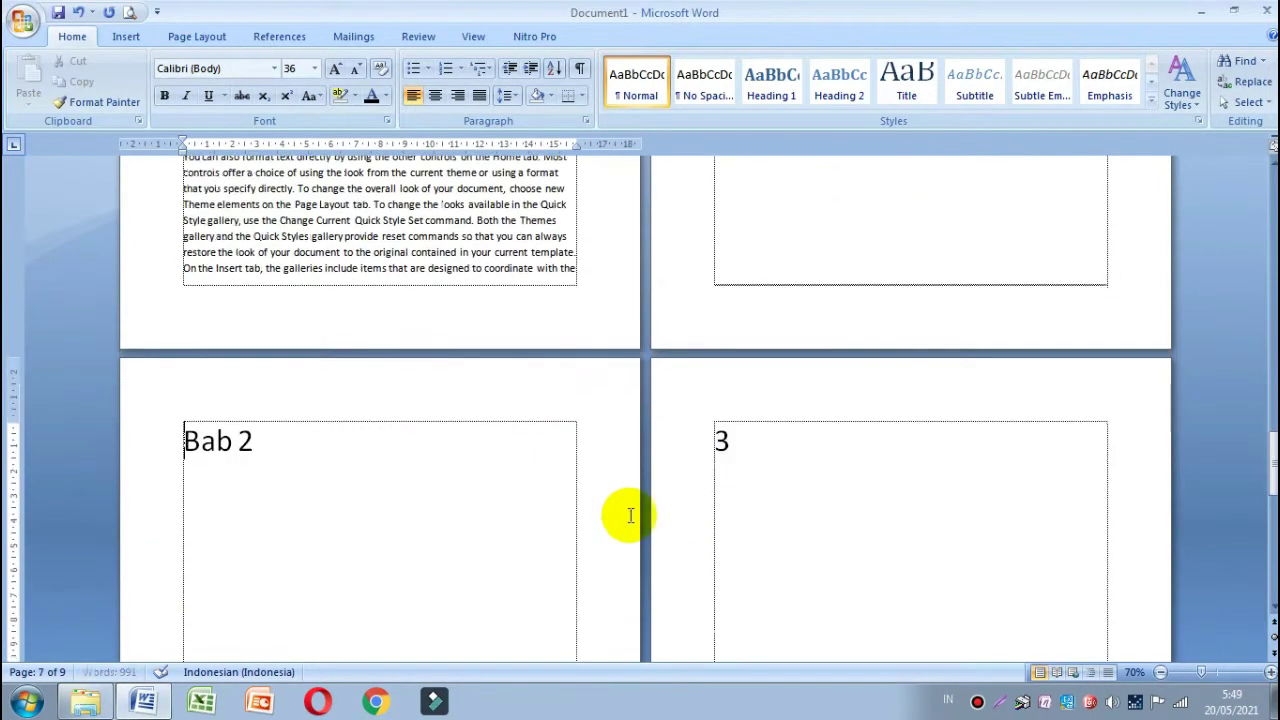
Set size 14 under Bab 2 and generate four sample paragraphs with =rand(4,3).
left_click(483, 476)
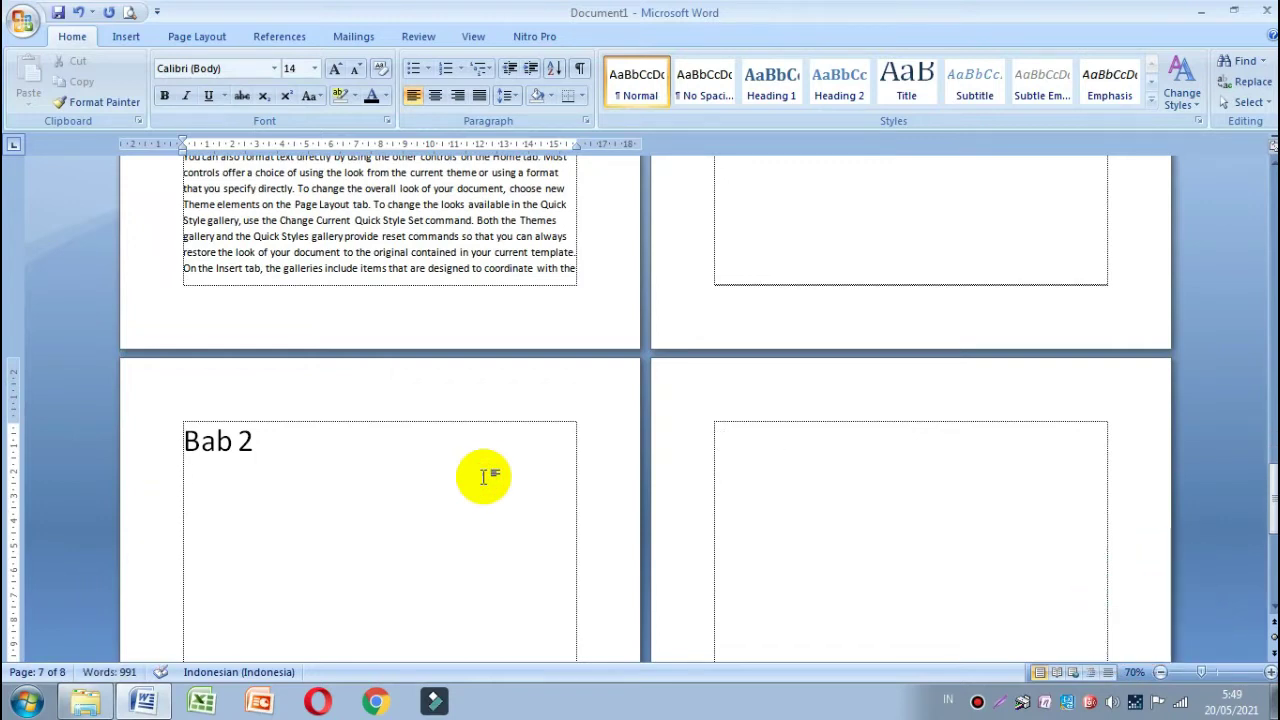
key("Delete")
type("=rand(")
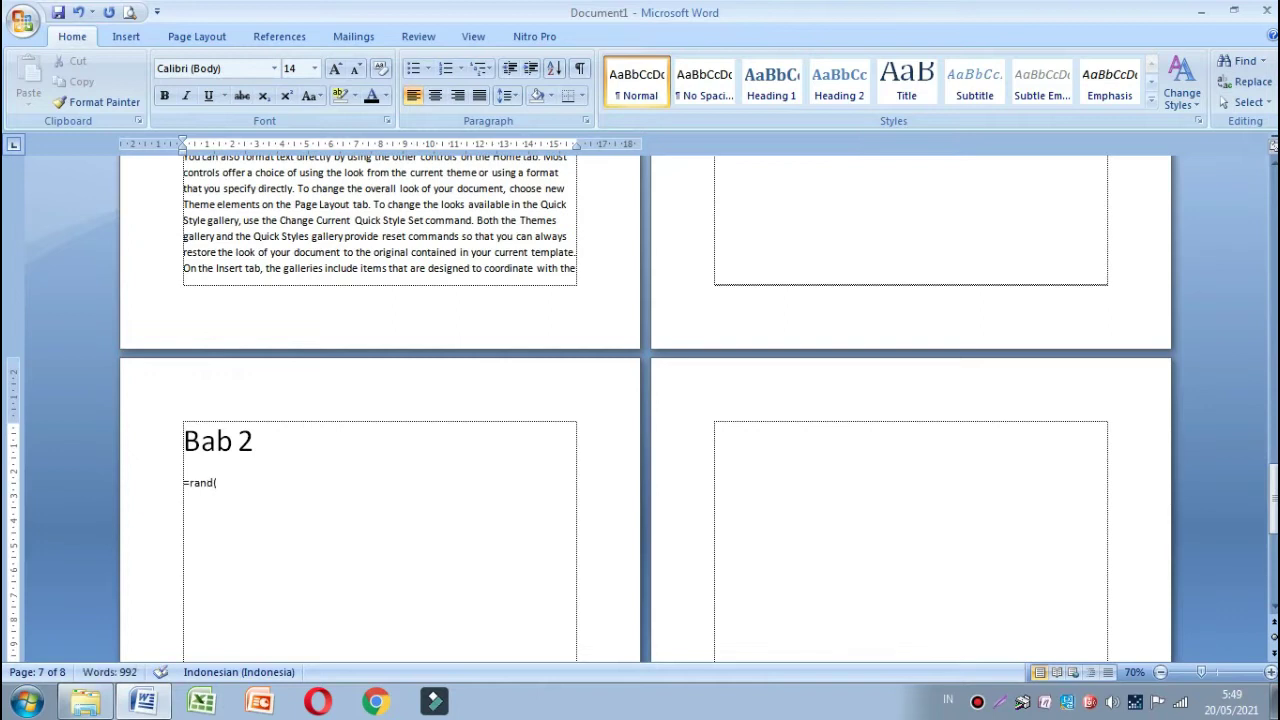
type("4,3")
key("Return")
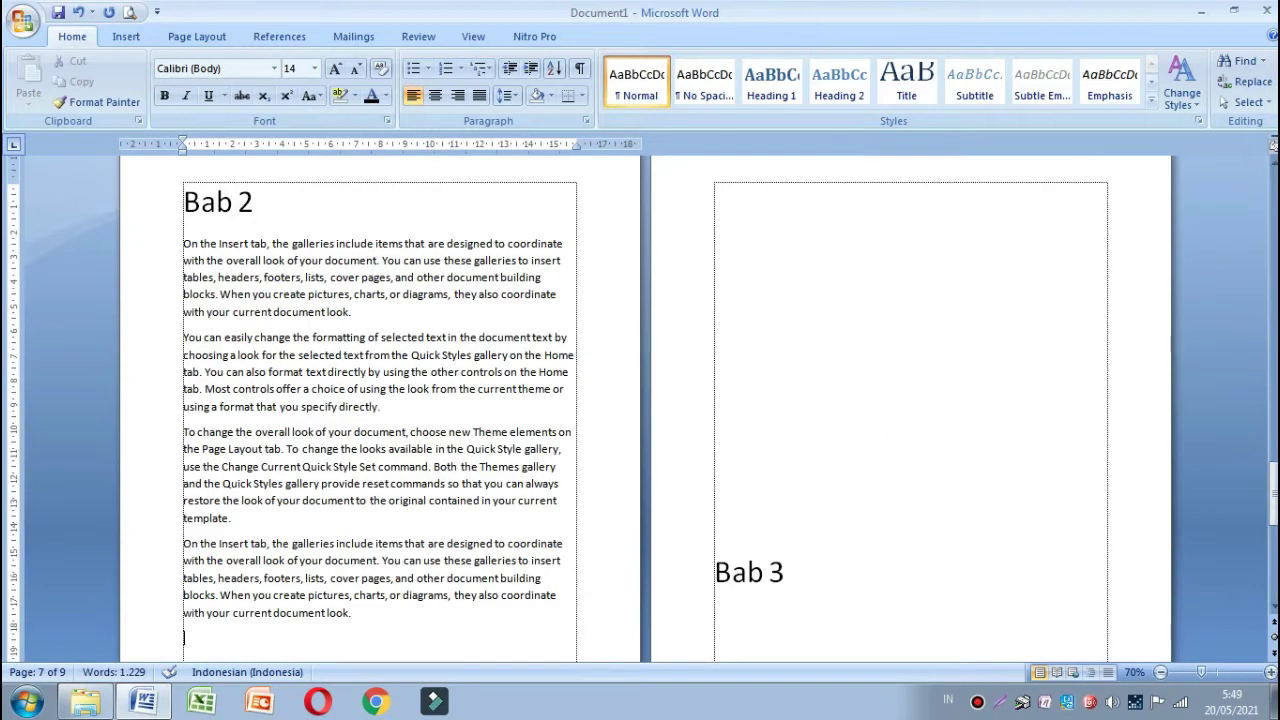
scroll(486, 480, "down", 2)
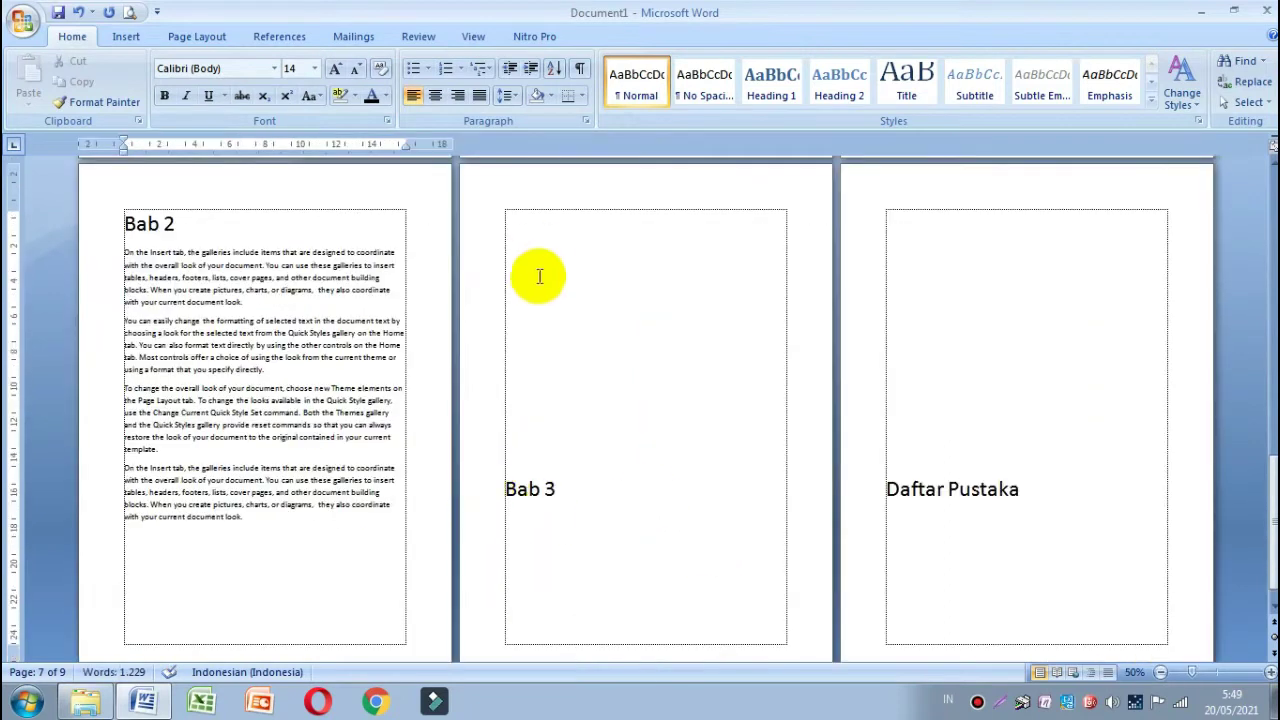
Move Bab 3 to the top of its page, leaving no extra blank line below it.
left_click(538, 247)
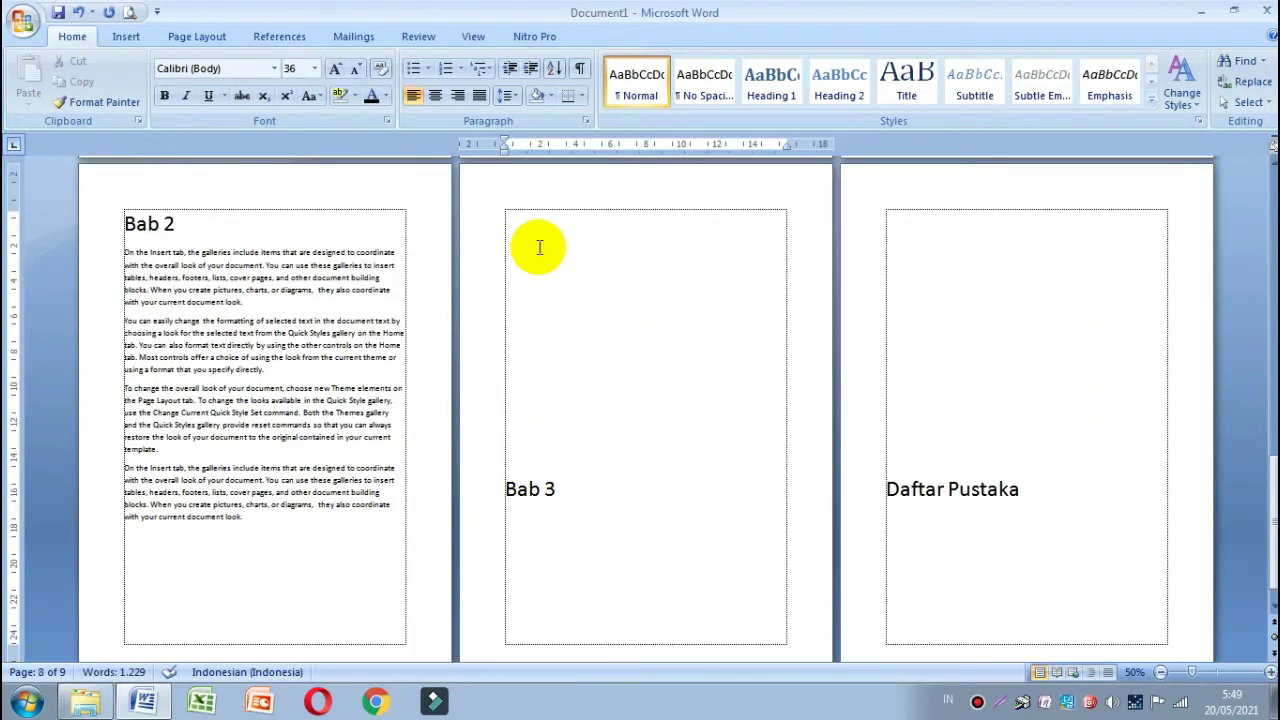
key("Delete")
key("Delete")
key("Delete")
key("Delete")
key("Delete")
key("Delete")
key("Delete")
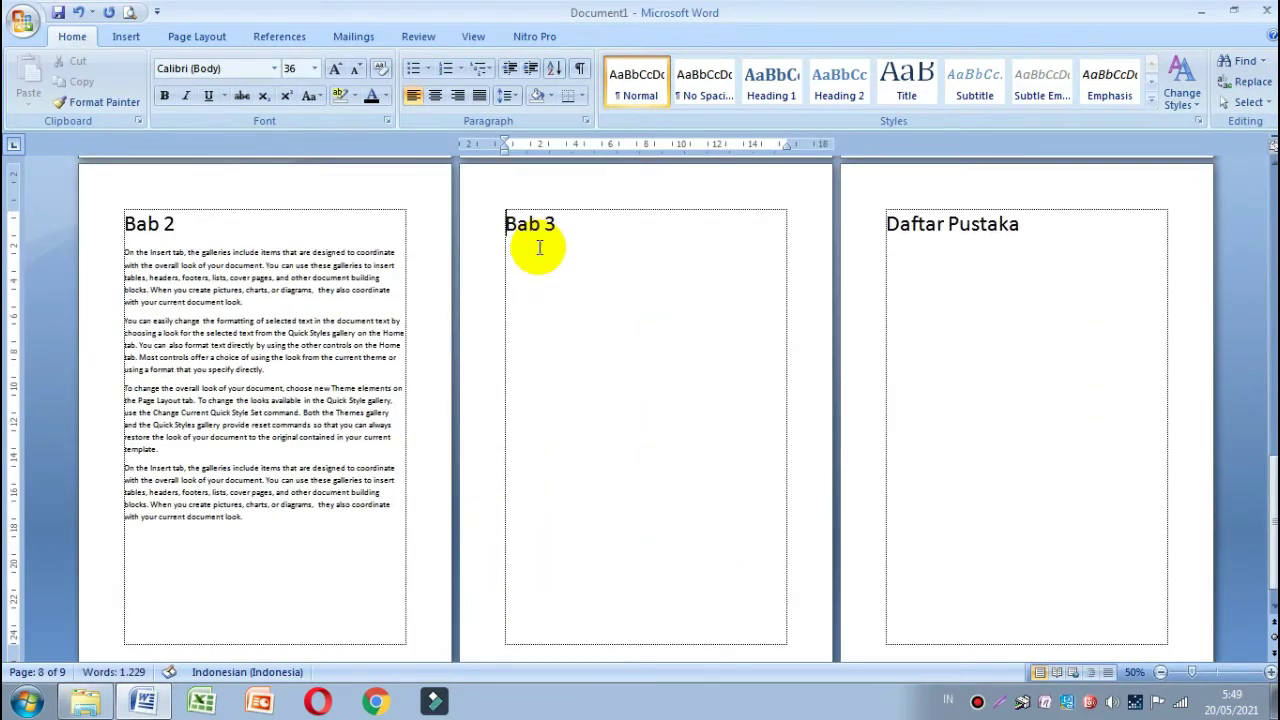
left_click(612, 234)
key("Return")
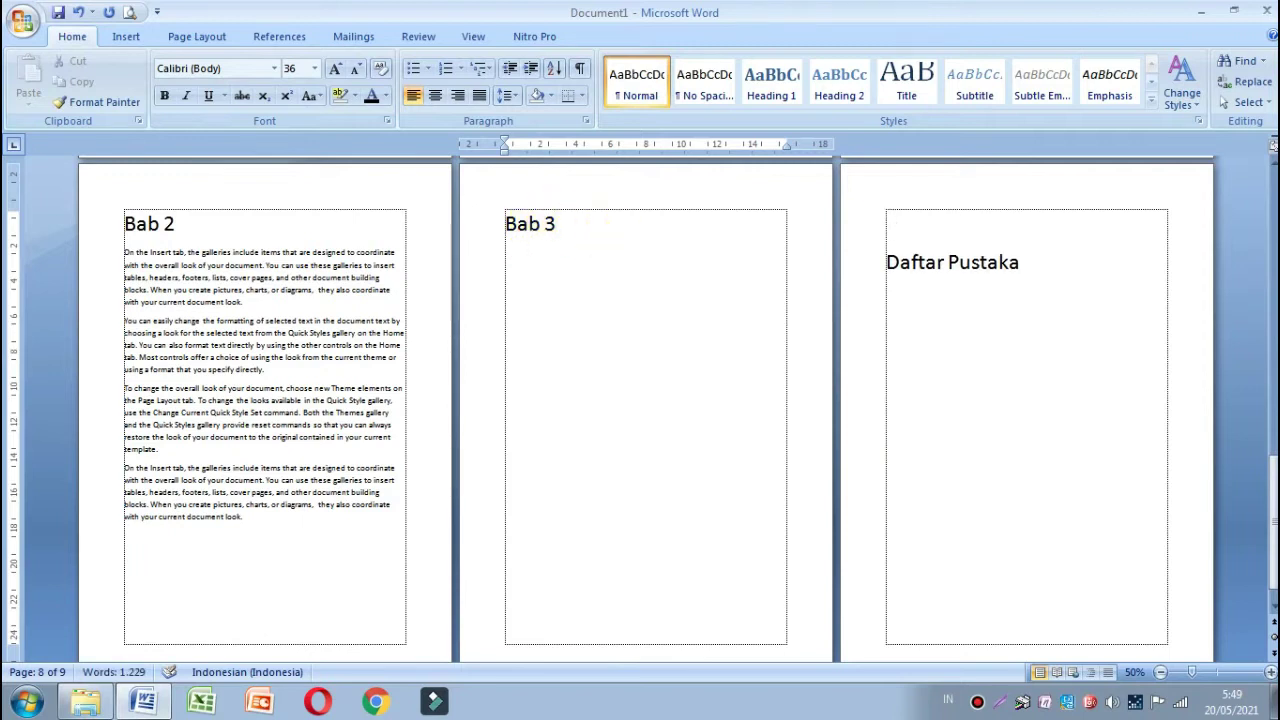
left_click(612, 234)
key("Delete")
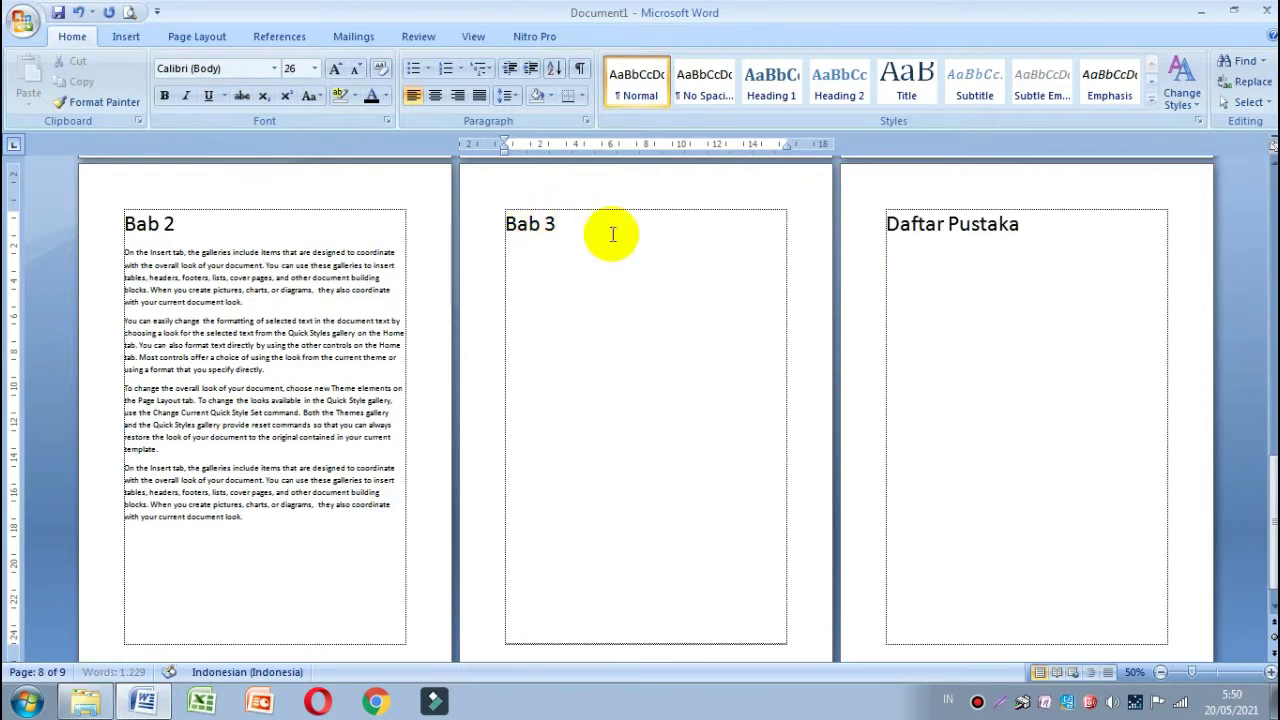
Fill Bab 3 with smaller sample text generated by =rand(8,8).
key("ctrl+bracketleft")
key("ctrl+bracketleft")
type("=rand(8,8)")
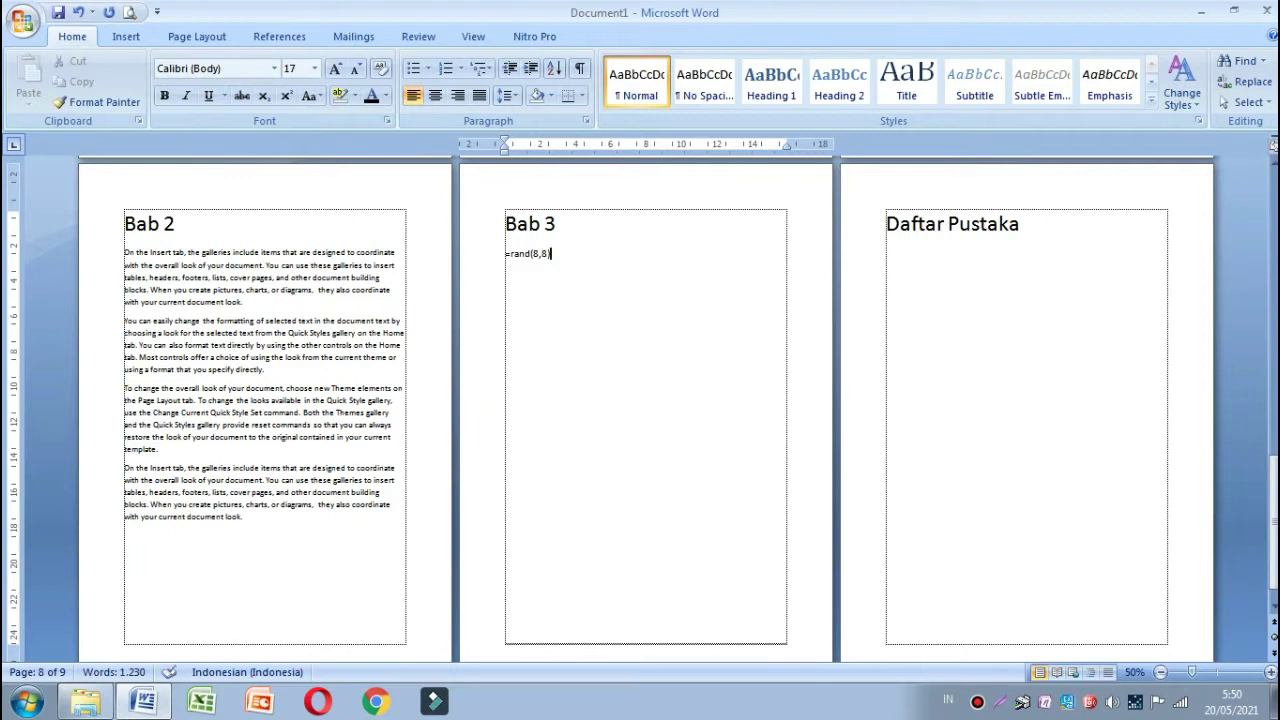
key("Return")
scroll(612, 244, "down", 1, "ctrl")
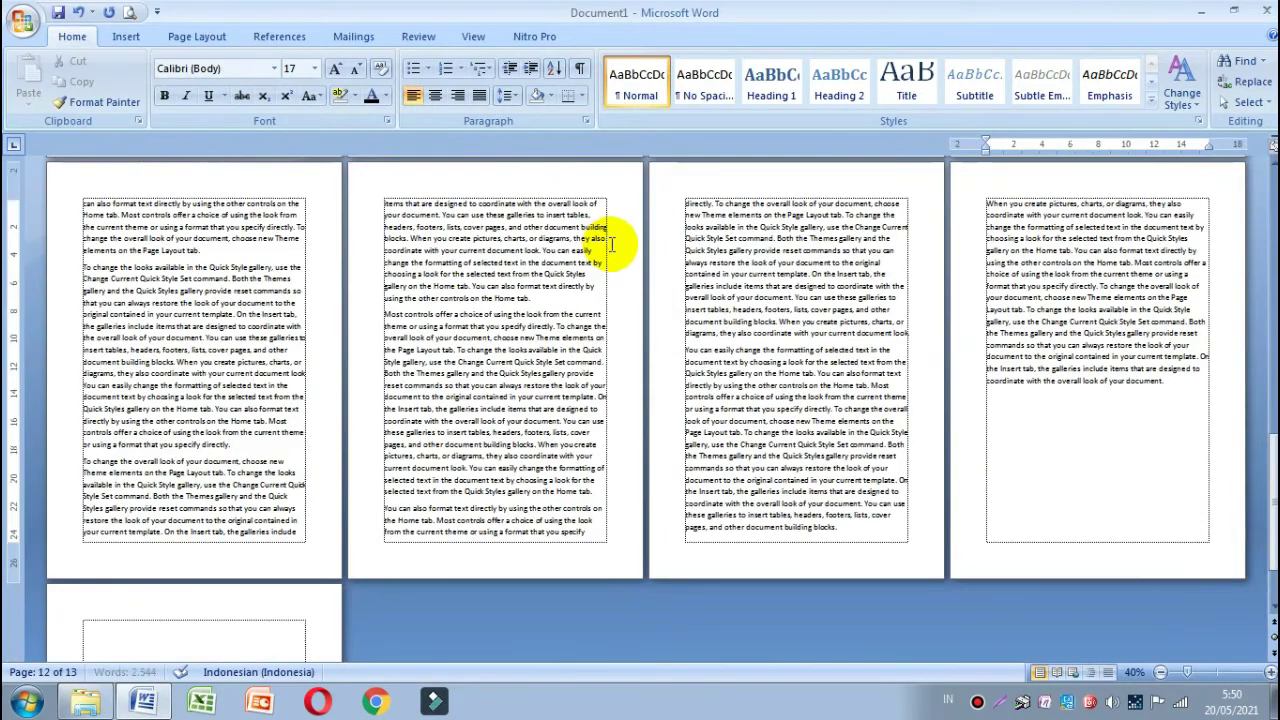
scroll(1100, 415, "down", 3)
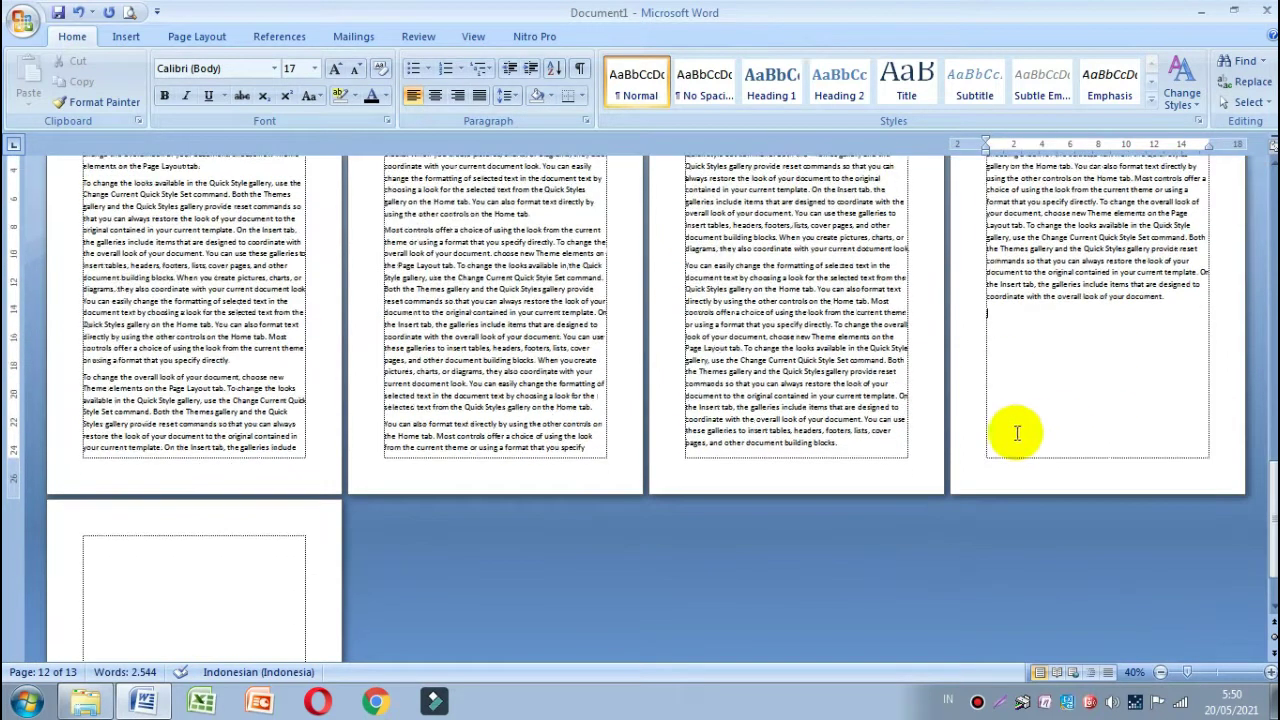
Delete the blank lines above Daftar Pustaka on the last page.
left_click(234, 468)
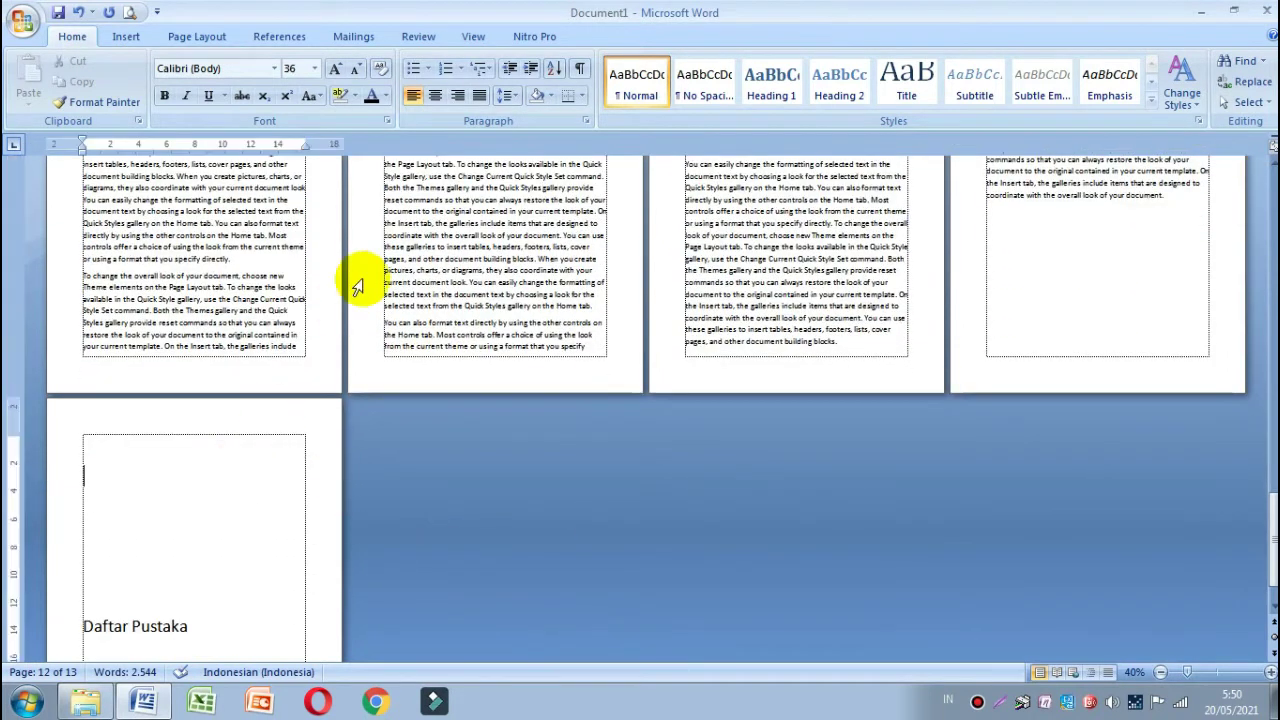
key("Delete")
key("Delete")
key("Delete")
key("Delete")
key("Delete")
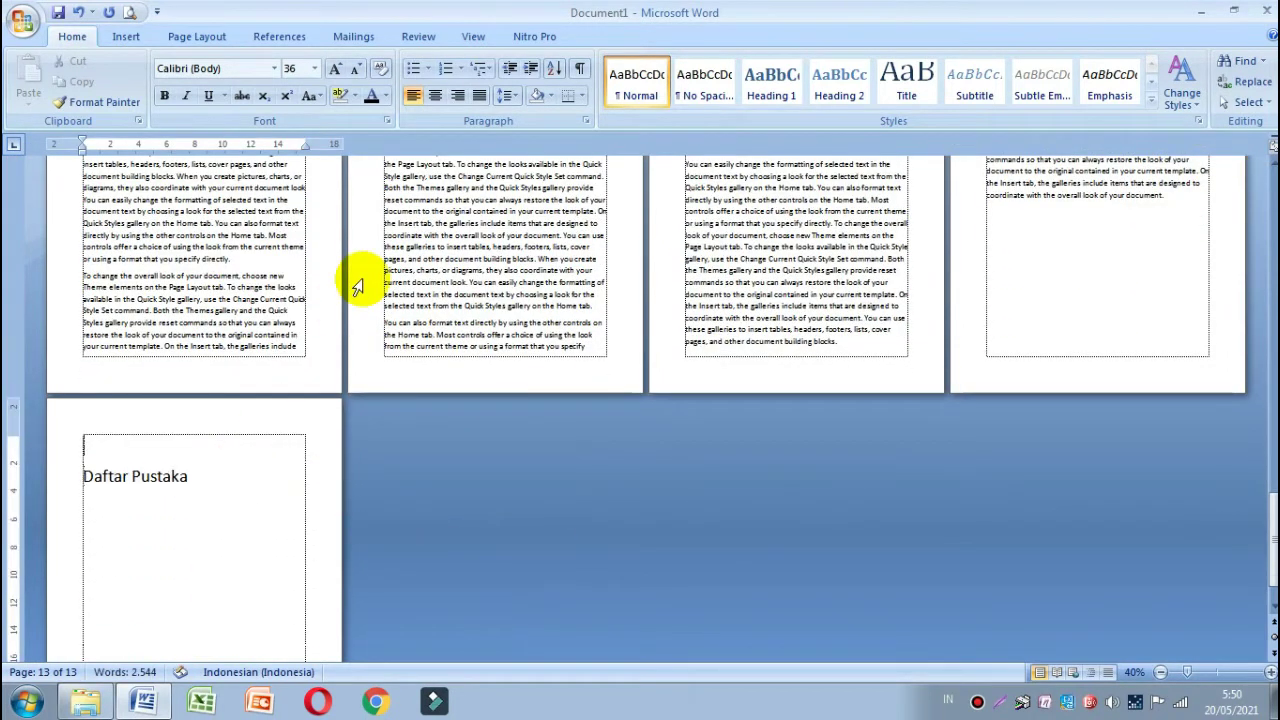
key("Delete")
scroll(360, 285, "down", 2)
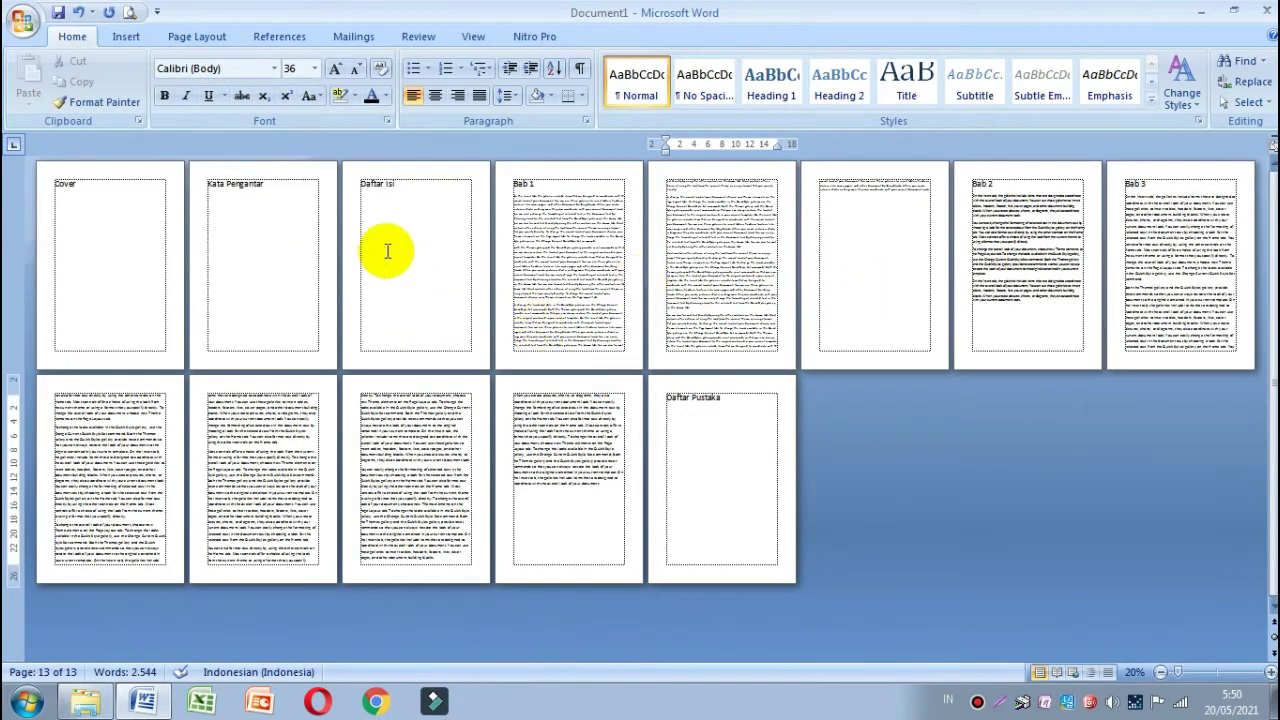
left_click(405, 211)
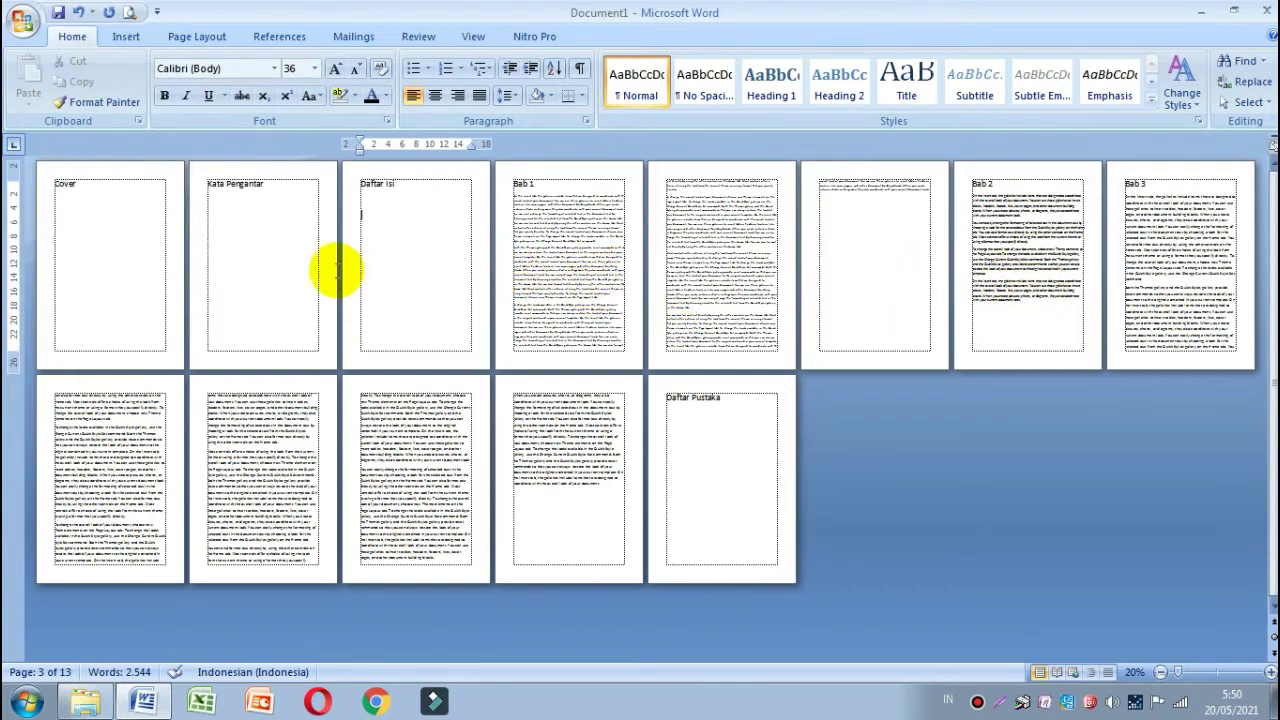
left_click(92, 251)
left_click(249, 214)
left_click(410, 220)
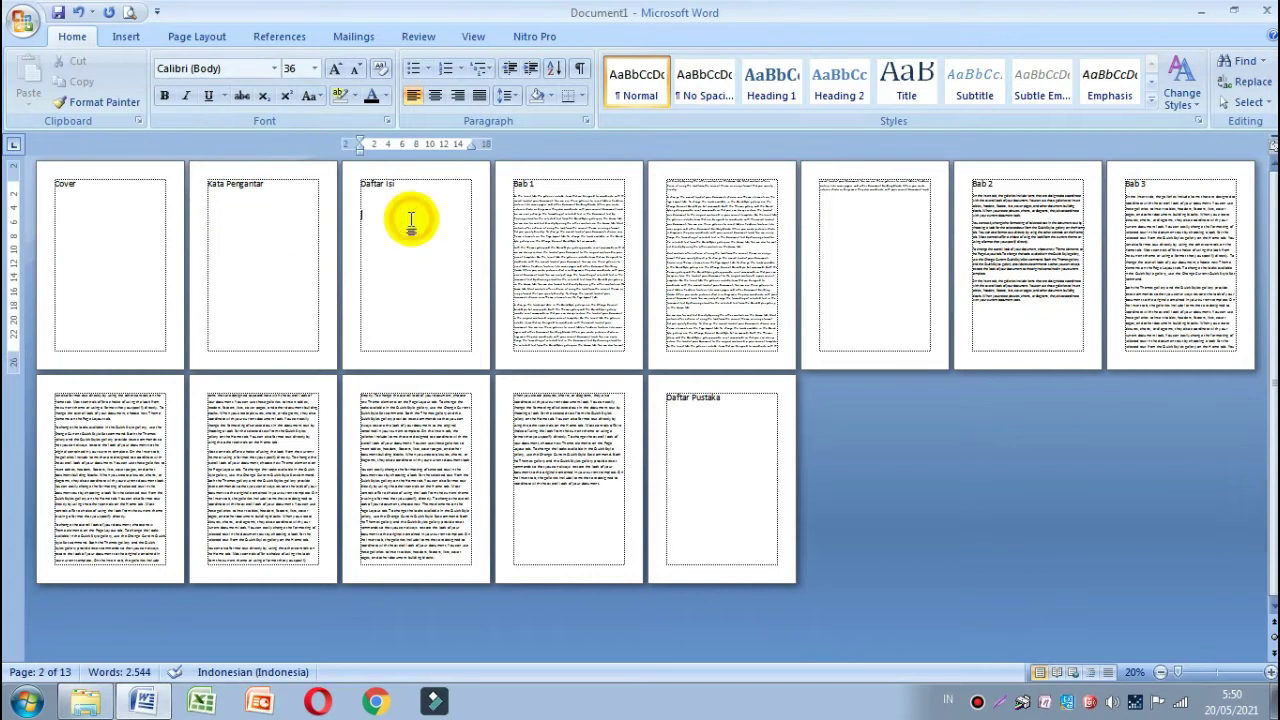
left_click(586, 184)
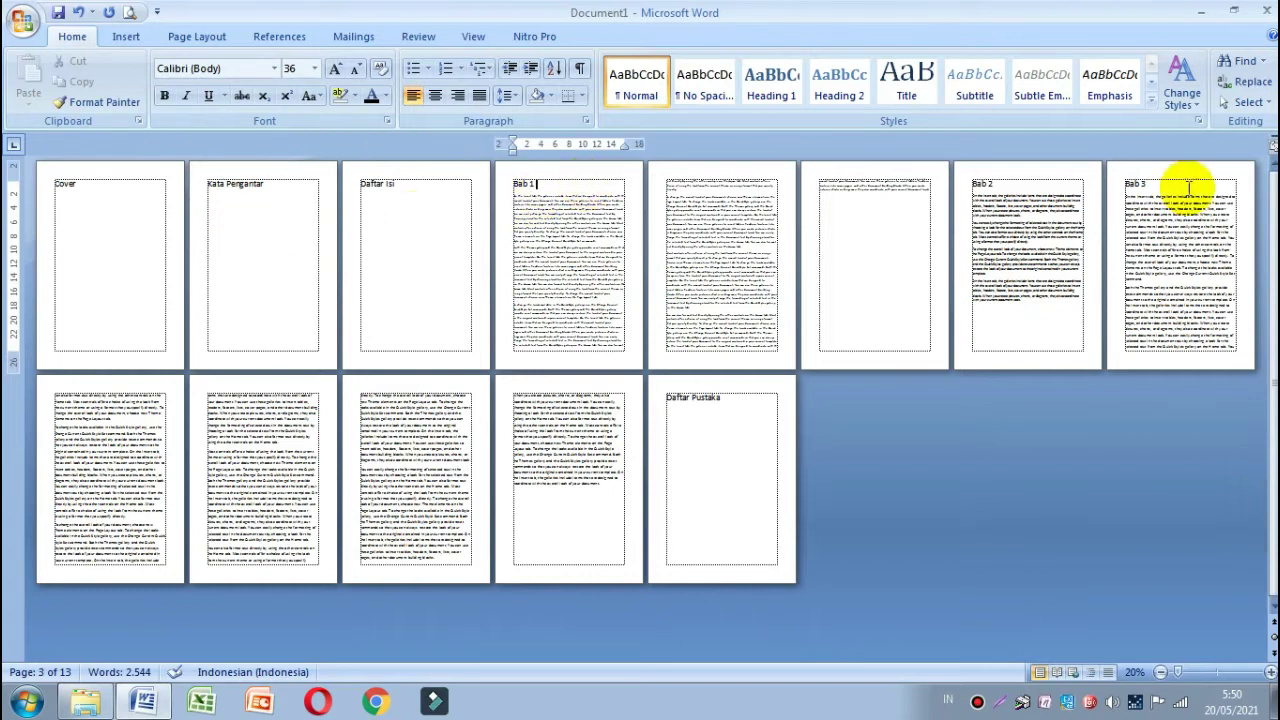
left_click(1049, 187)
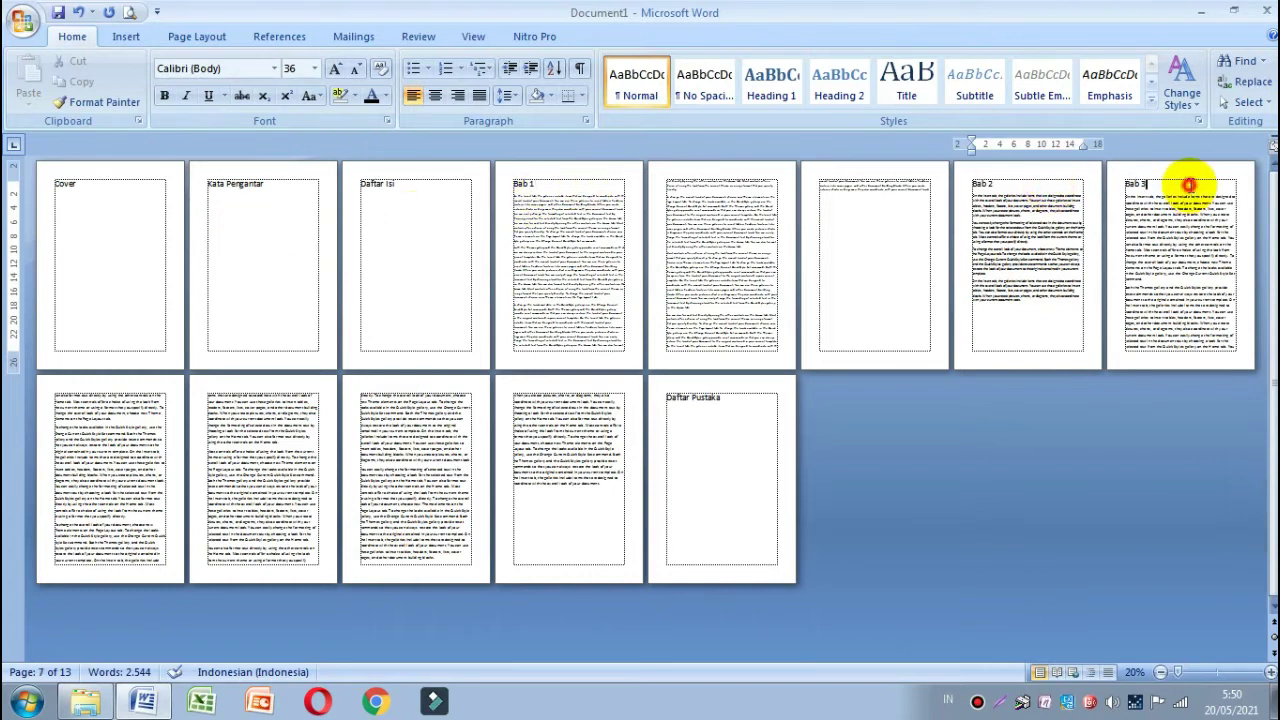
left_click_drag(748, 391, 614, 400)
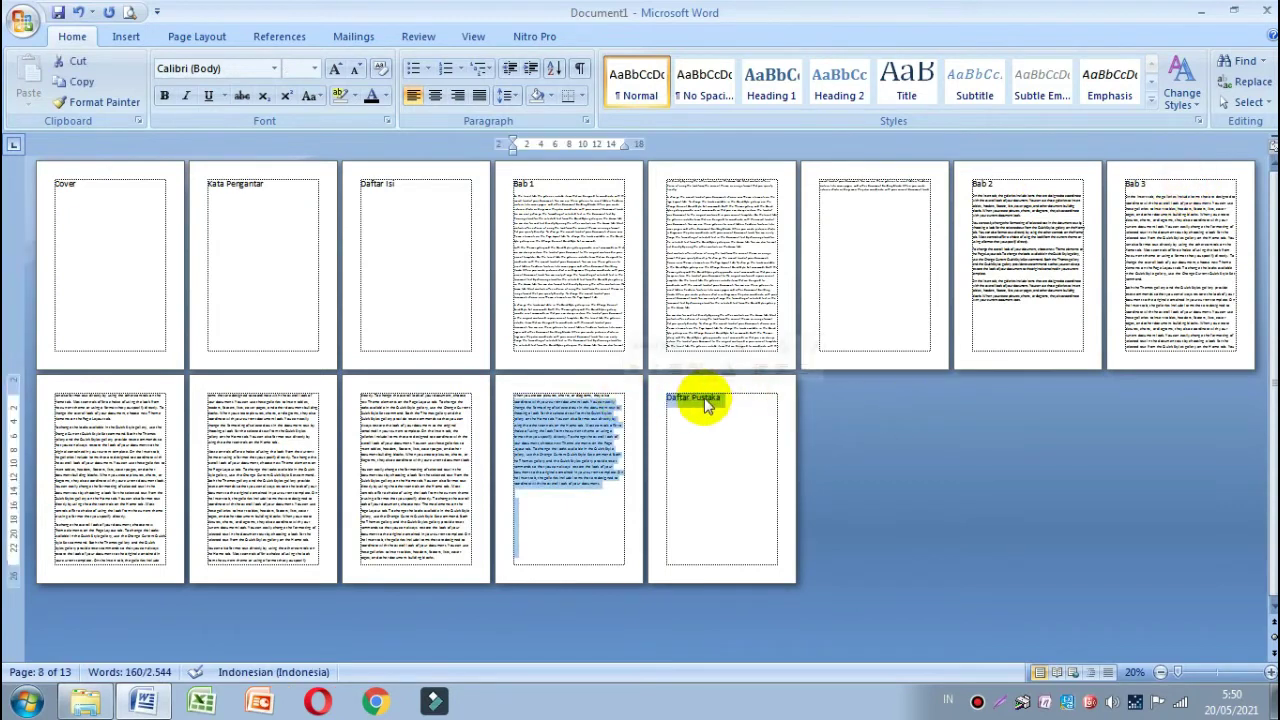
left_click_drag(722, 398, 662, 400)
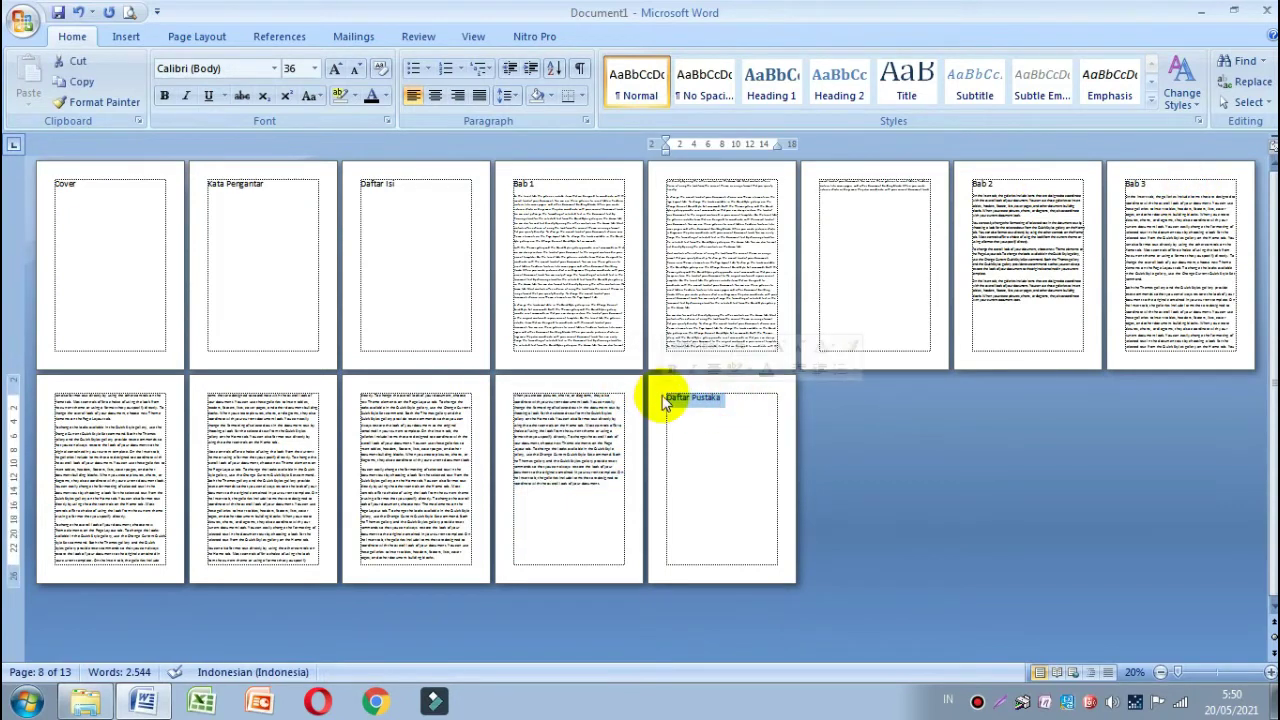
scroll(946, 379, "up", 1)
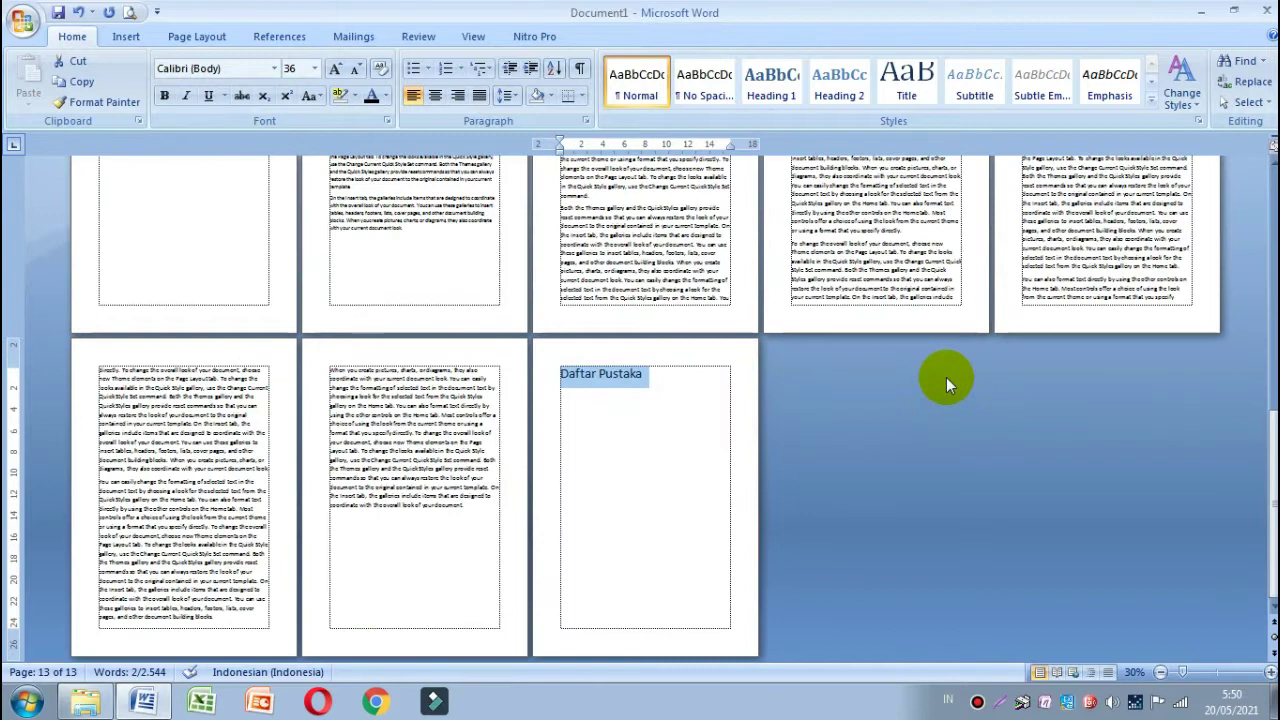
scroll(946, 377, "up", 3)
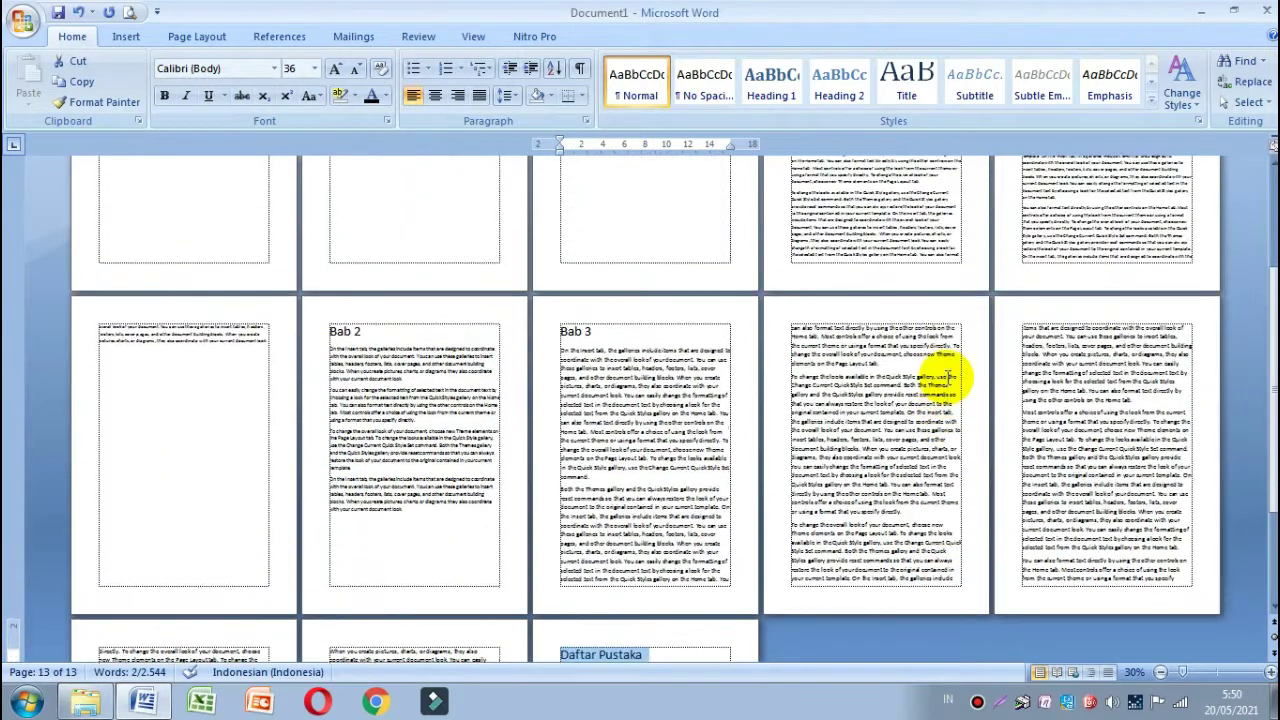
mouse_move(640, 334)
left_mouse_down()
mouse_move(521, 332)
mouse_move(563, 338)
left_mouse_up()
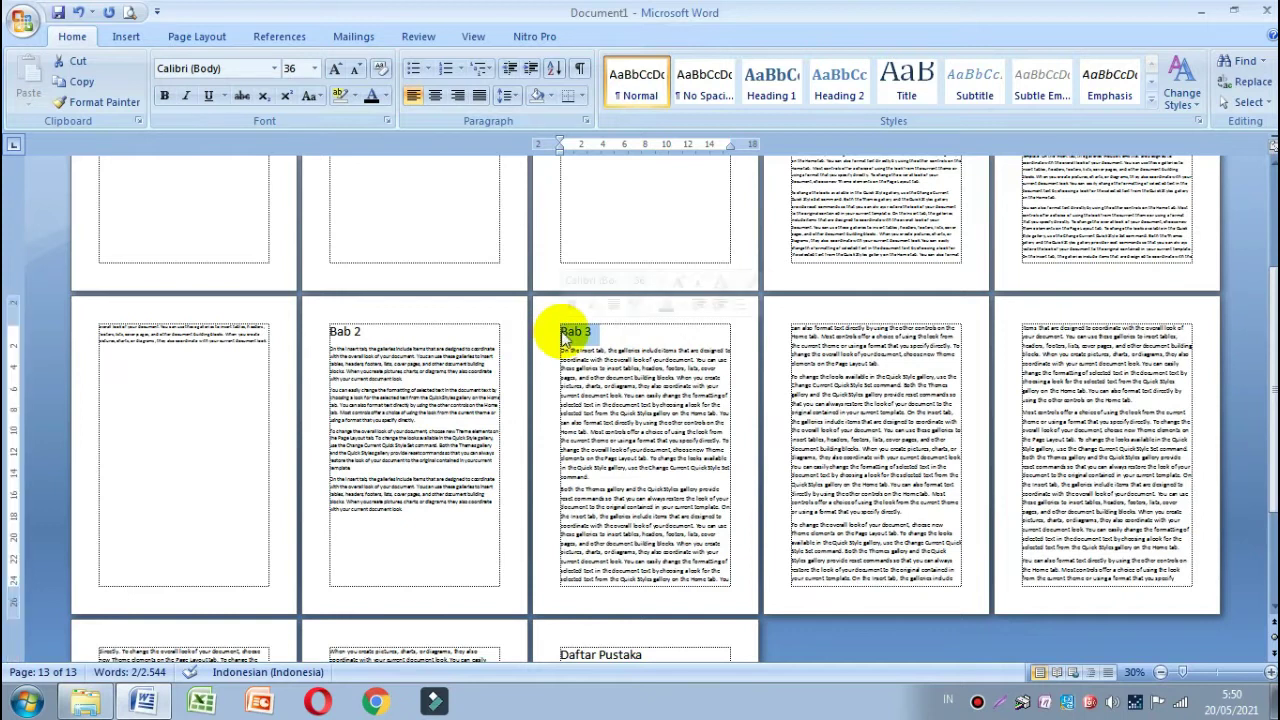
scroll(935, 380, "up", 1)
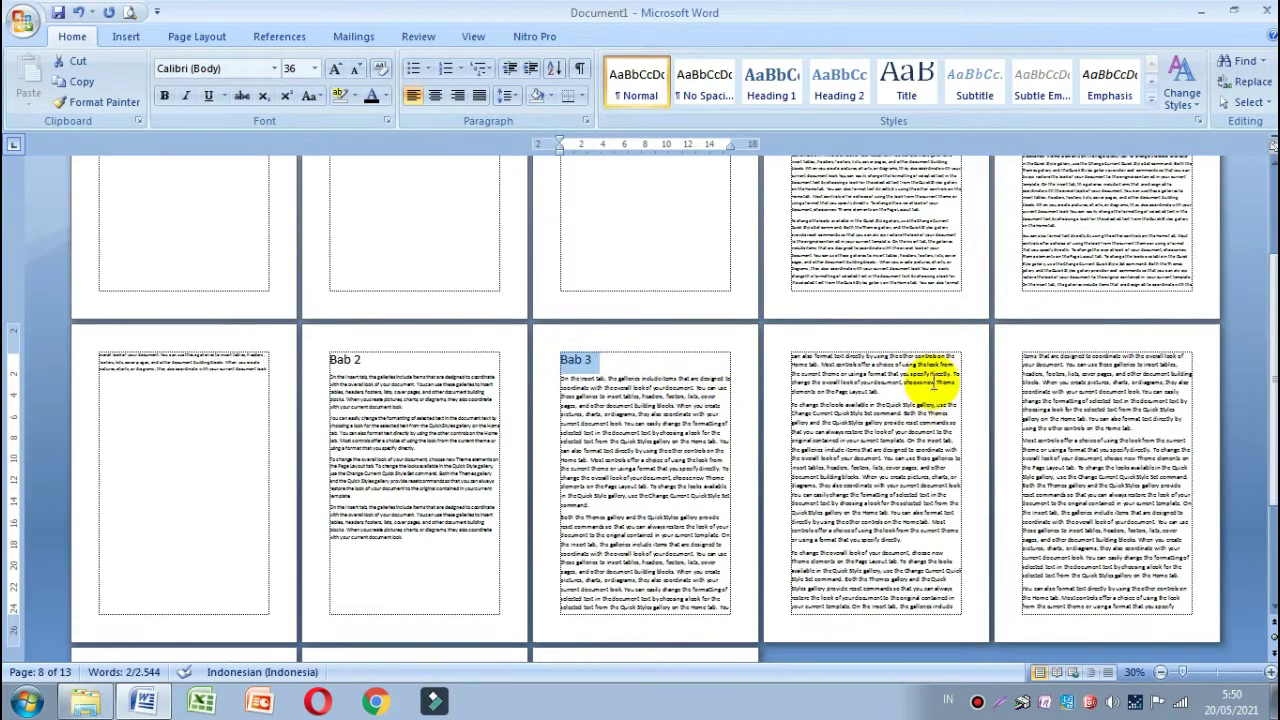
scroll(923, 354, "up", 2)
scroll(586, 263, "up", 1)
scroll(630, 310, "up", 3)
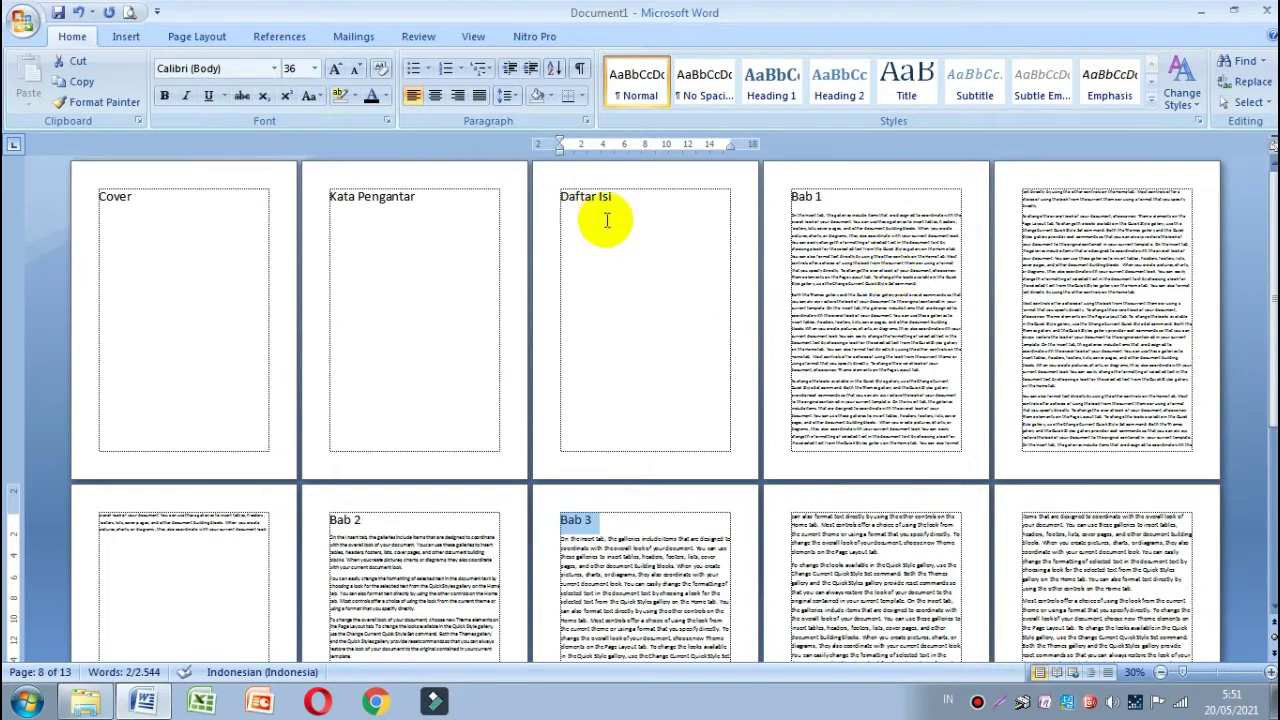
left_click(674, 220)
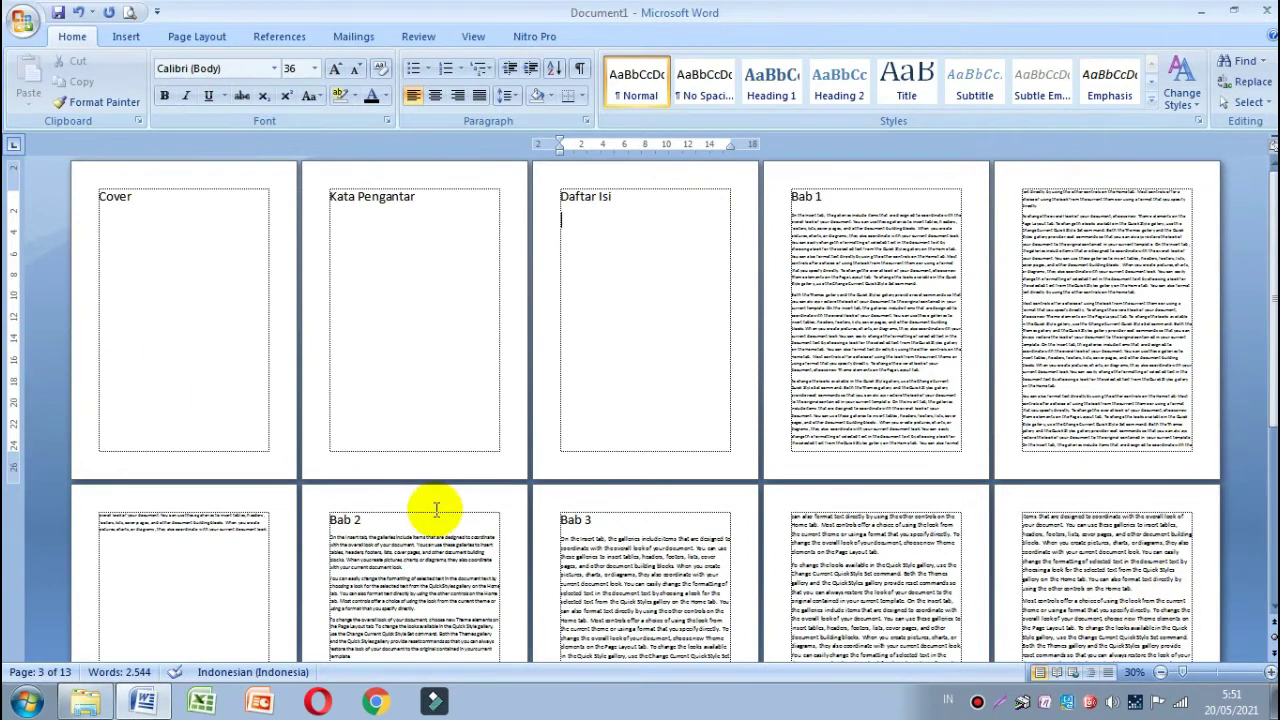
Open Page Setup via Custom Margins and view the Paper settings showing A4.
left_click(190, 40)
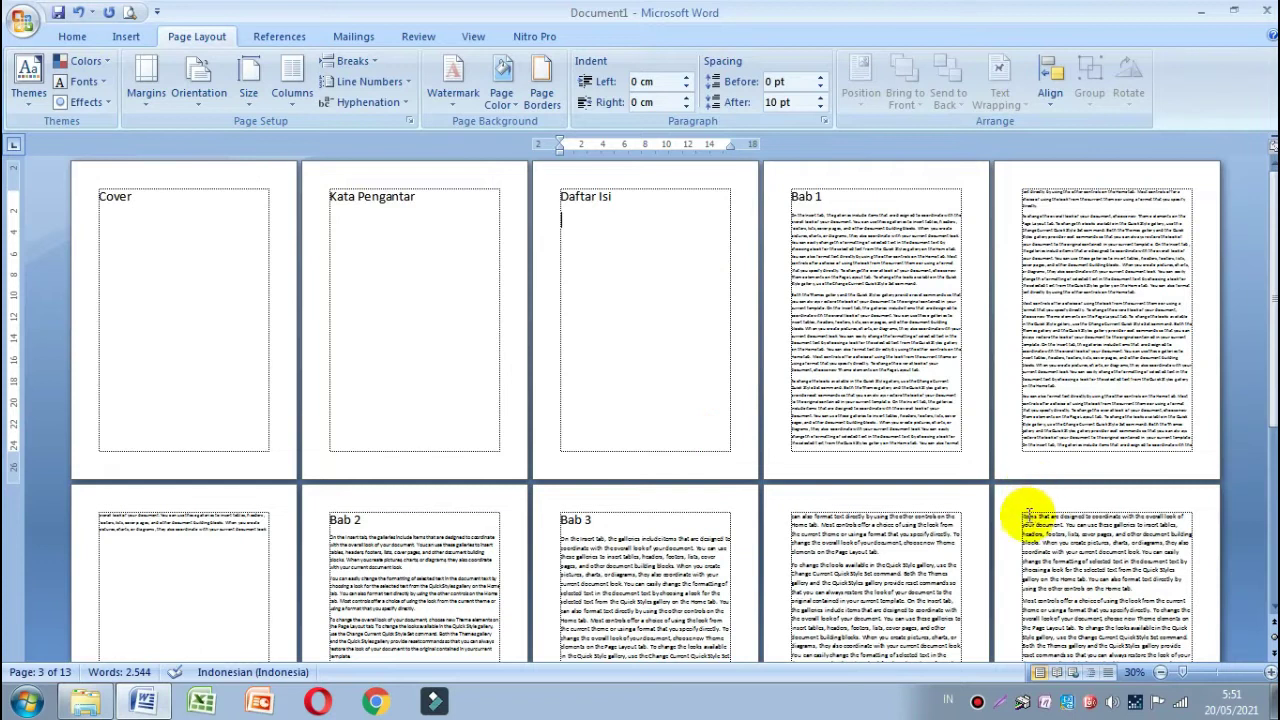
left_click(146, 95)
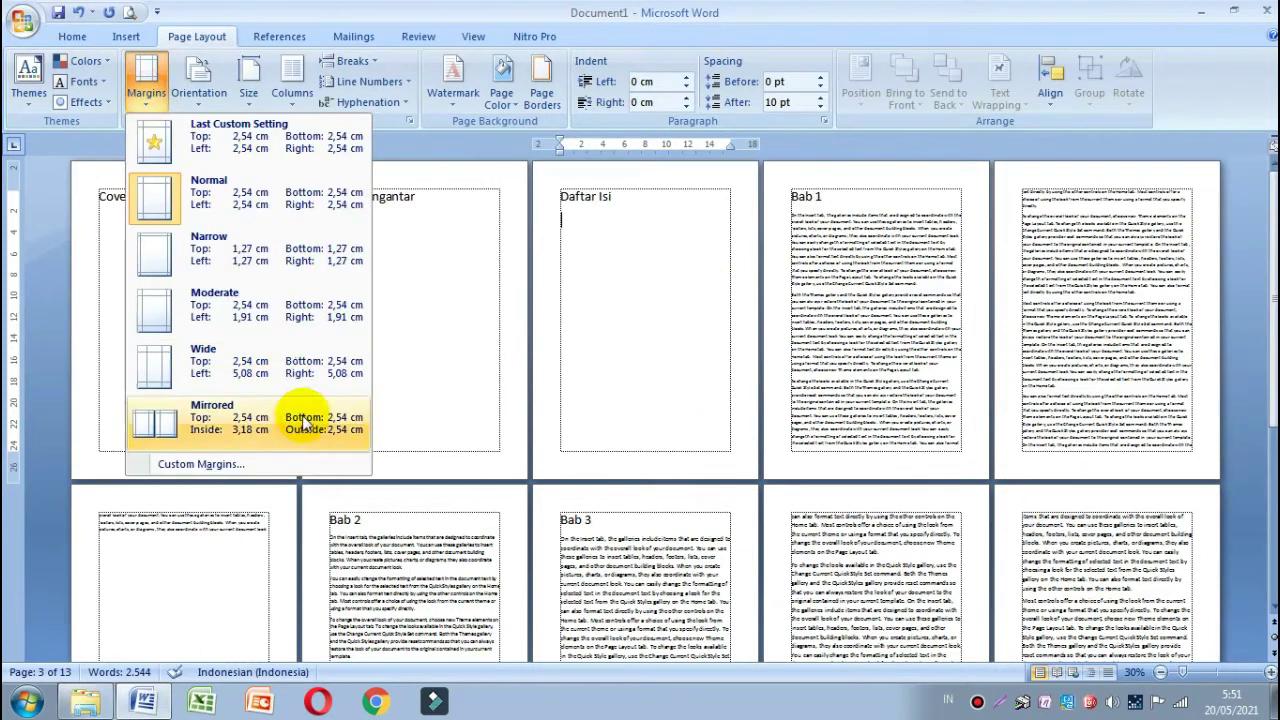
left_click(294, 464)
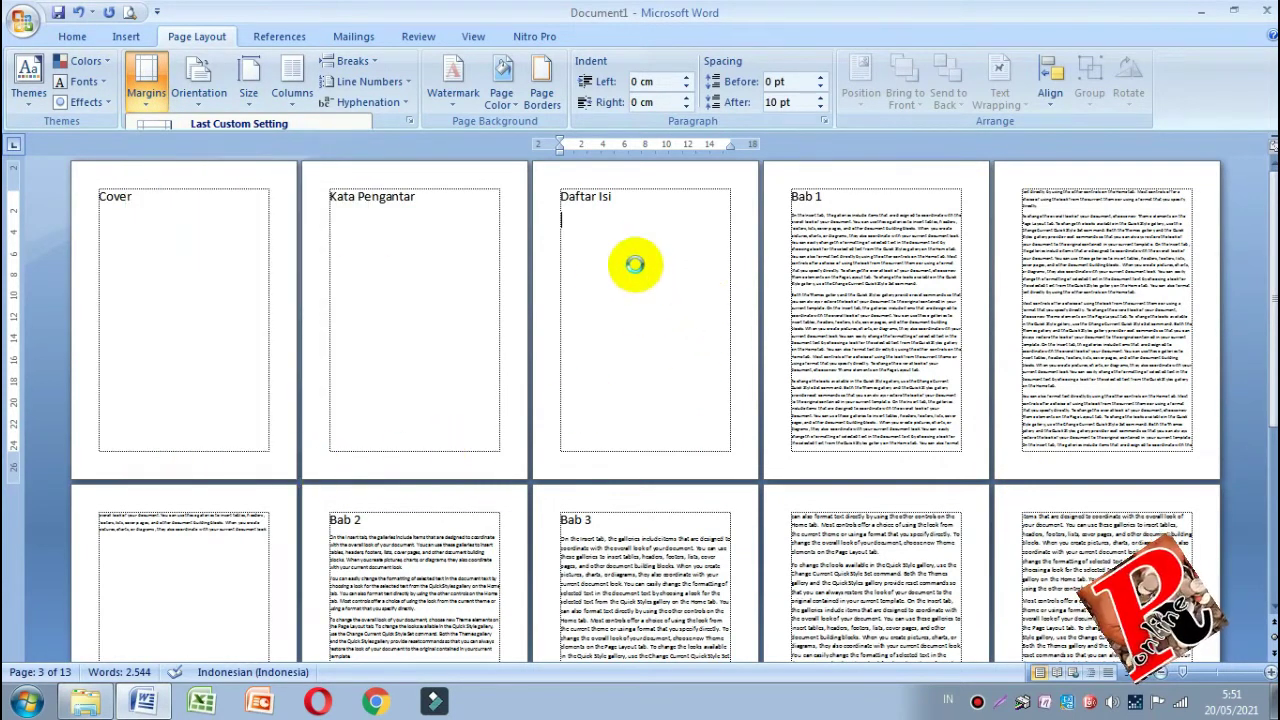
left_click(501, 119)
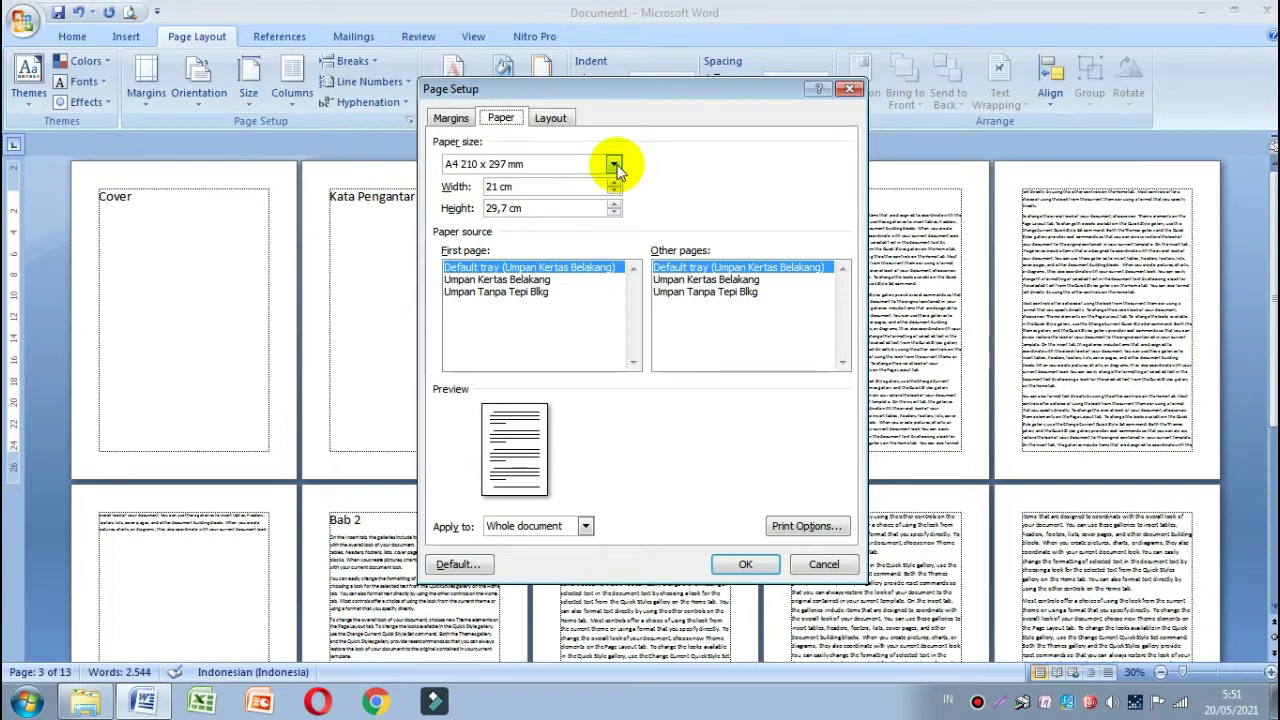
Keep A4 as the paper size and return to the margin settings.
left_click(614, 165)
left_click(614, 165)
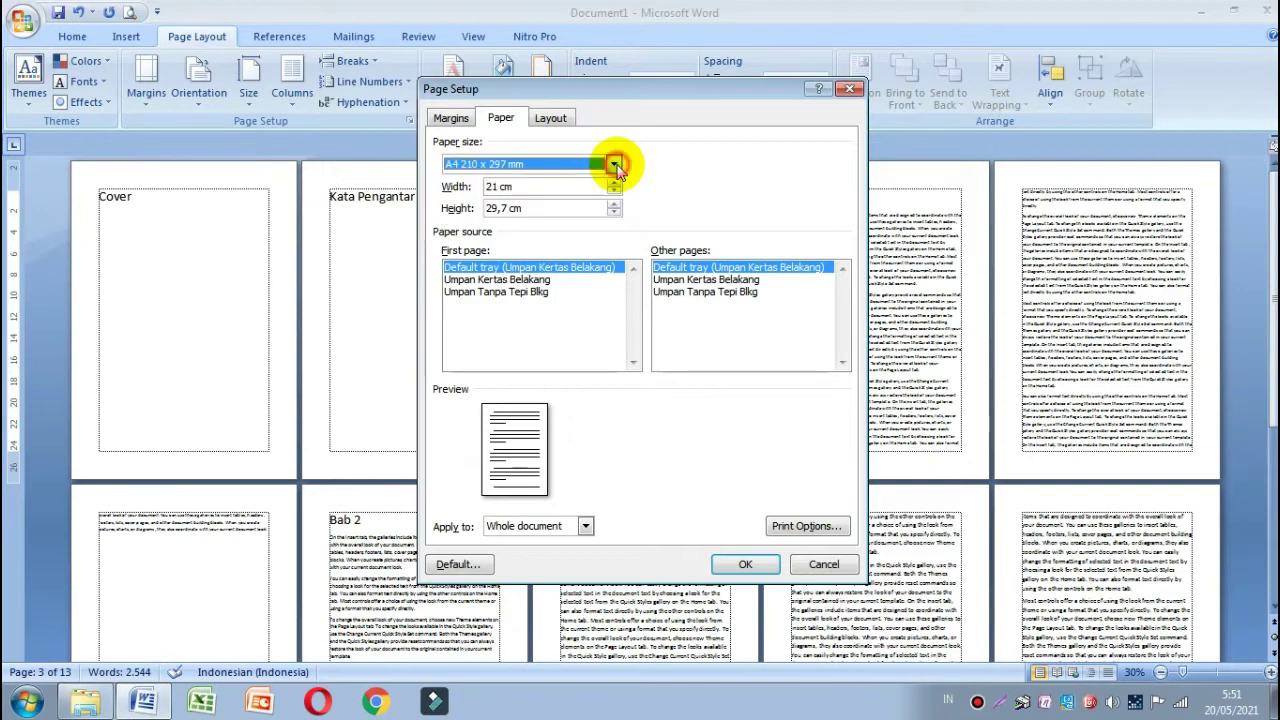
left_click(614, 165)
left_click(614, 165)
left_click(472, 163)
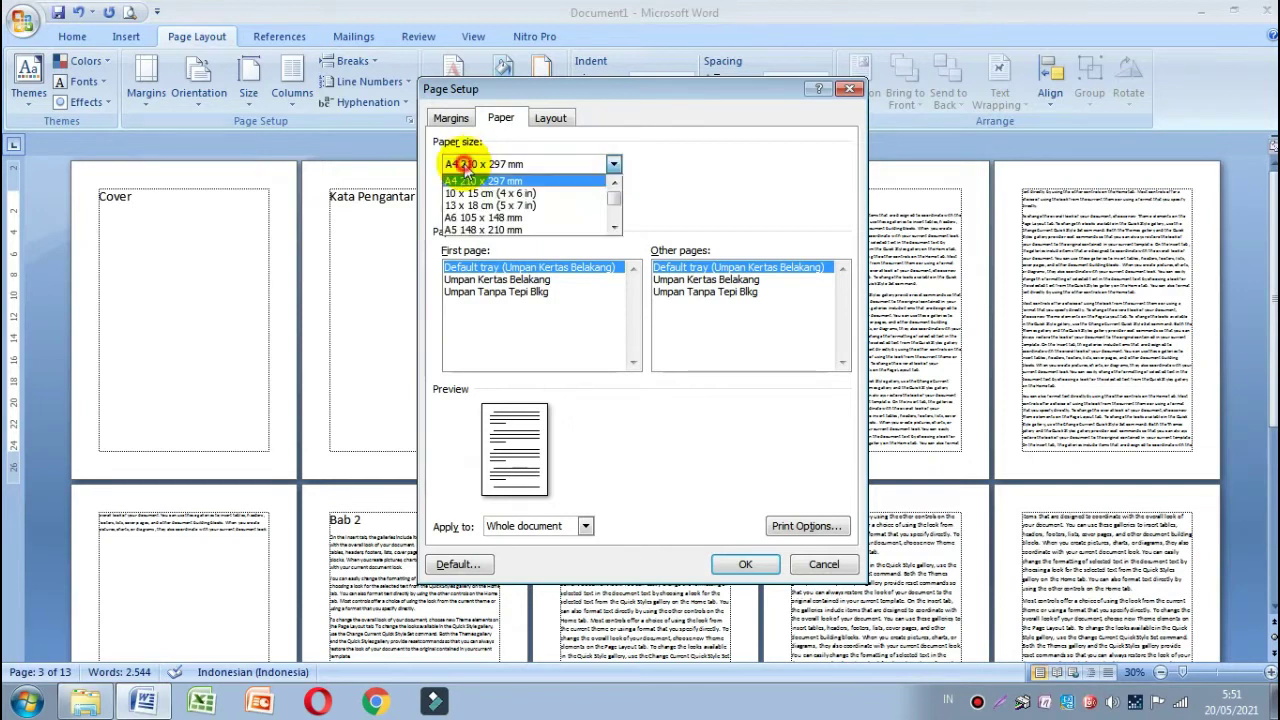
left_click(468, 165)
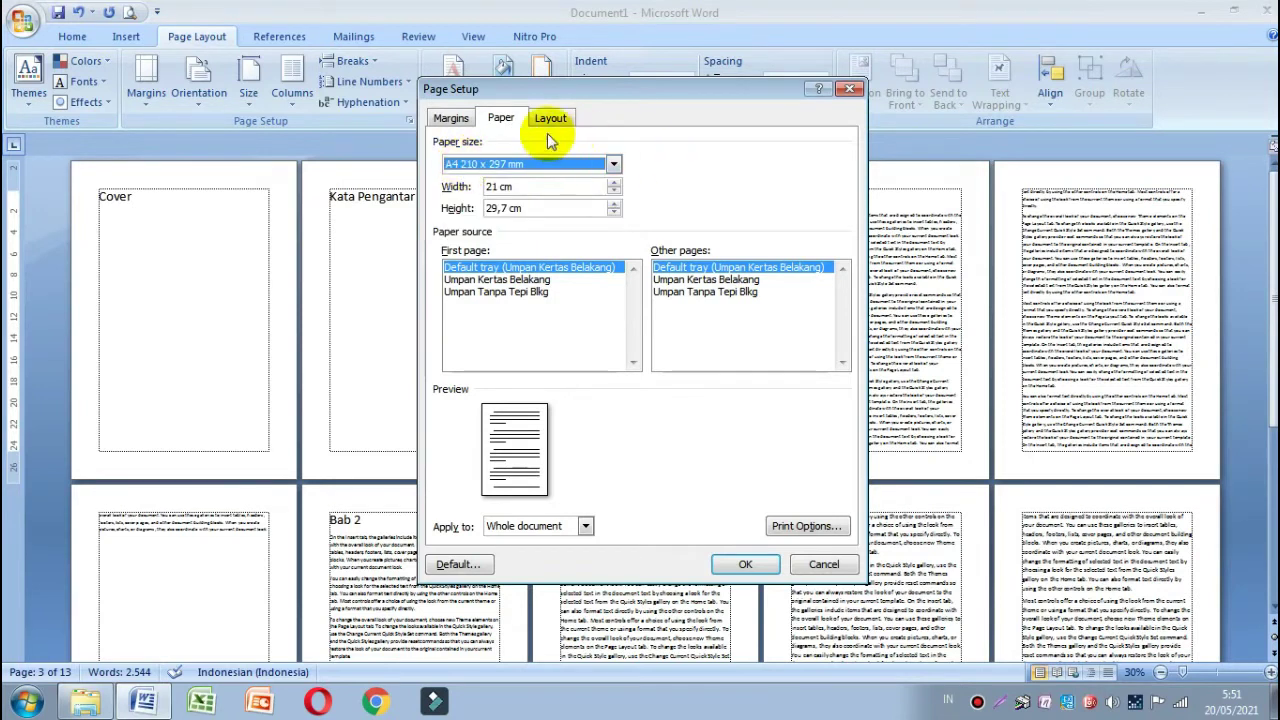
left_click(450, 118)
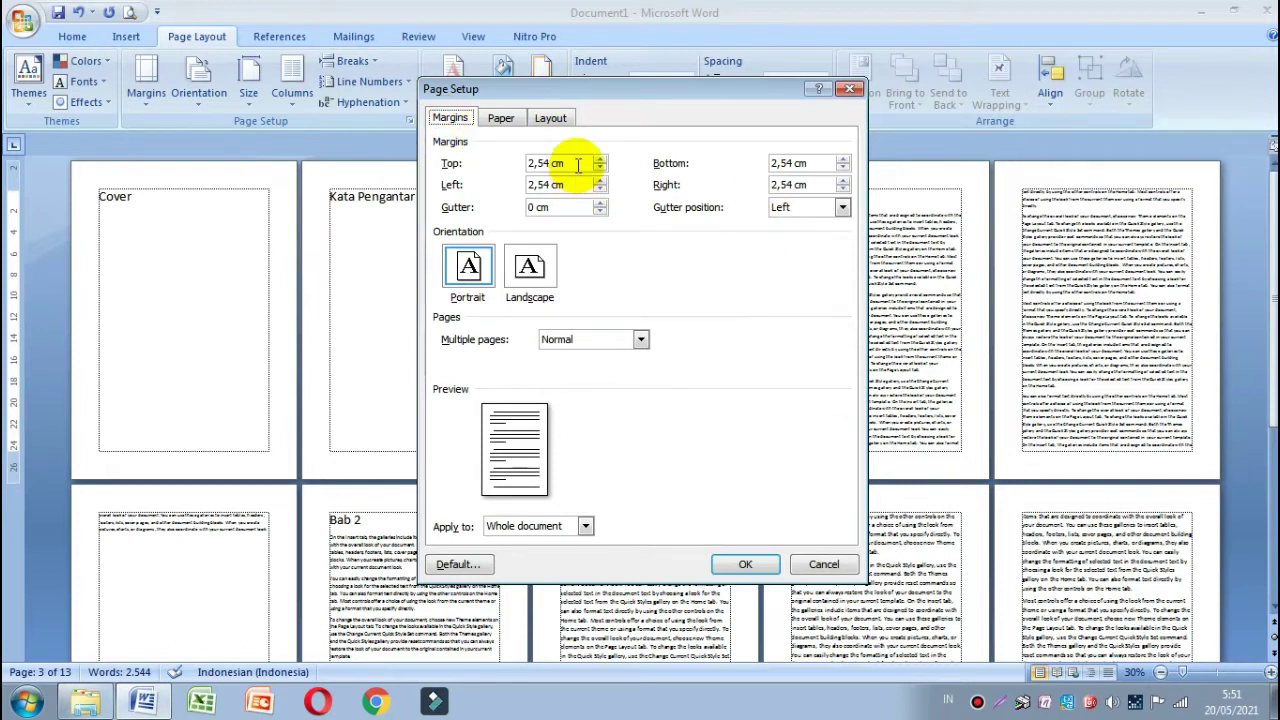
Set margins to Top 4, Left 4, Bottom 3 and Right 3.
left_click_drag(578, 165, 446, 158)
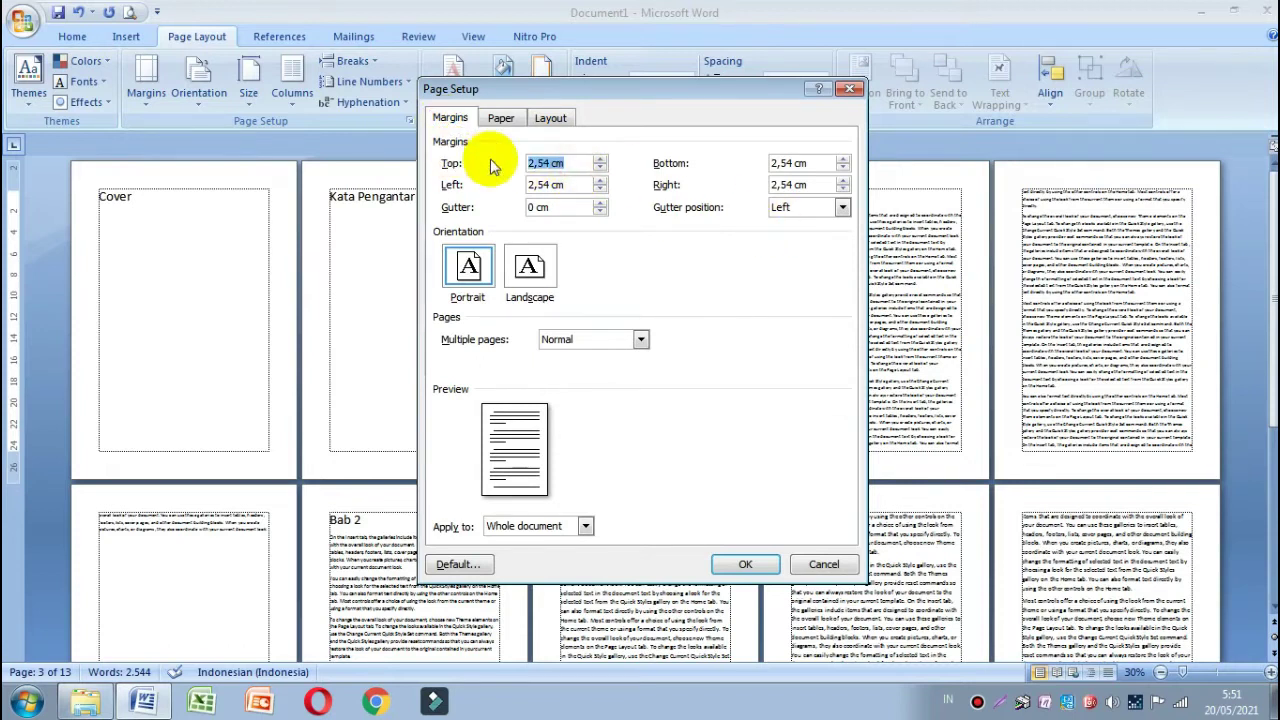
type("4")
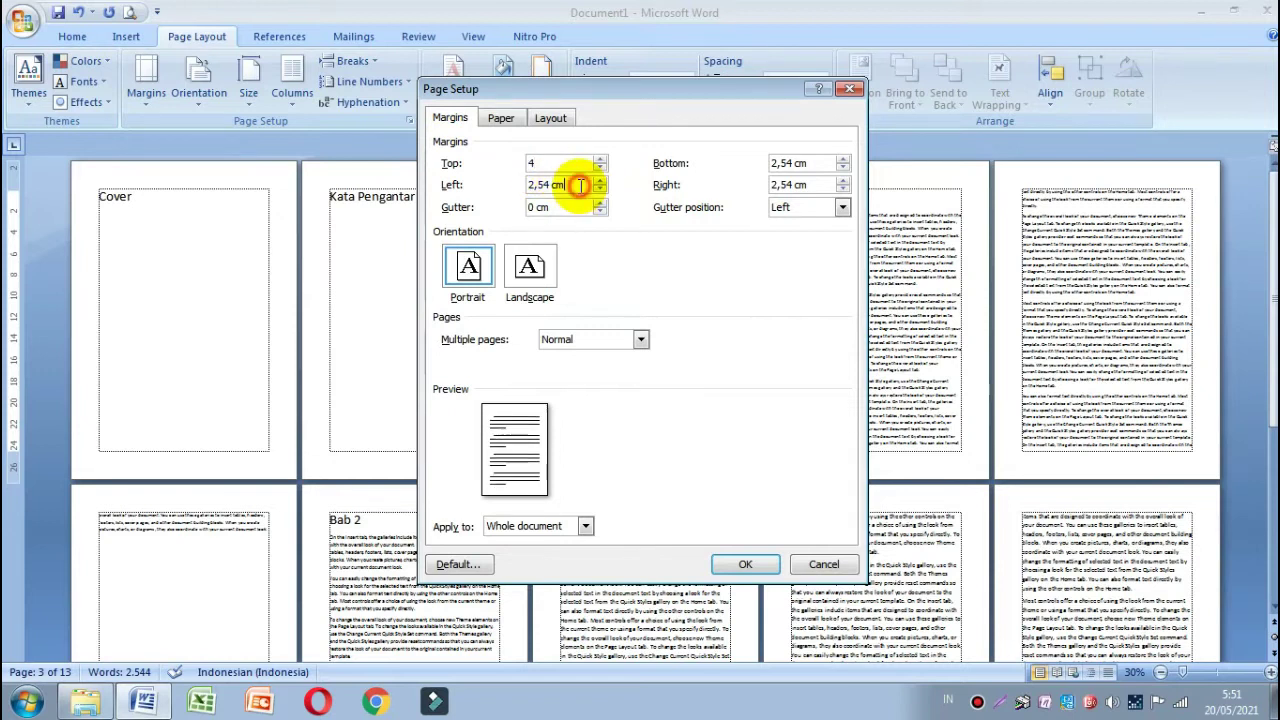
left_click_drag(580, 185, 497, 186)
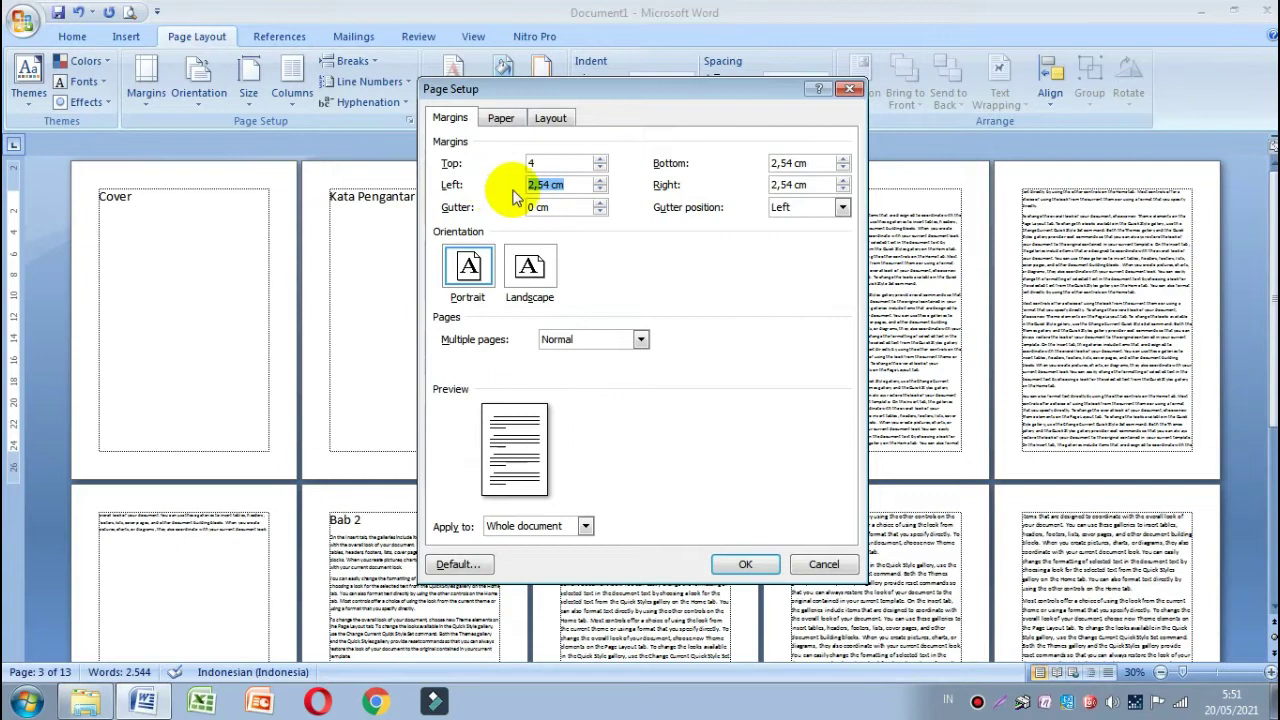
type("4")
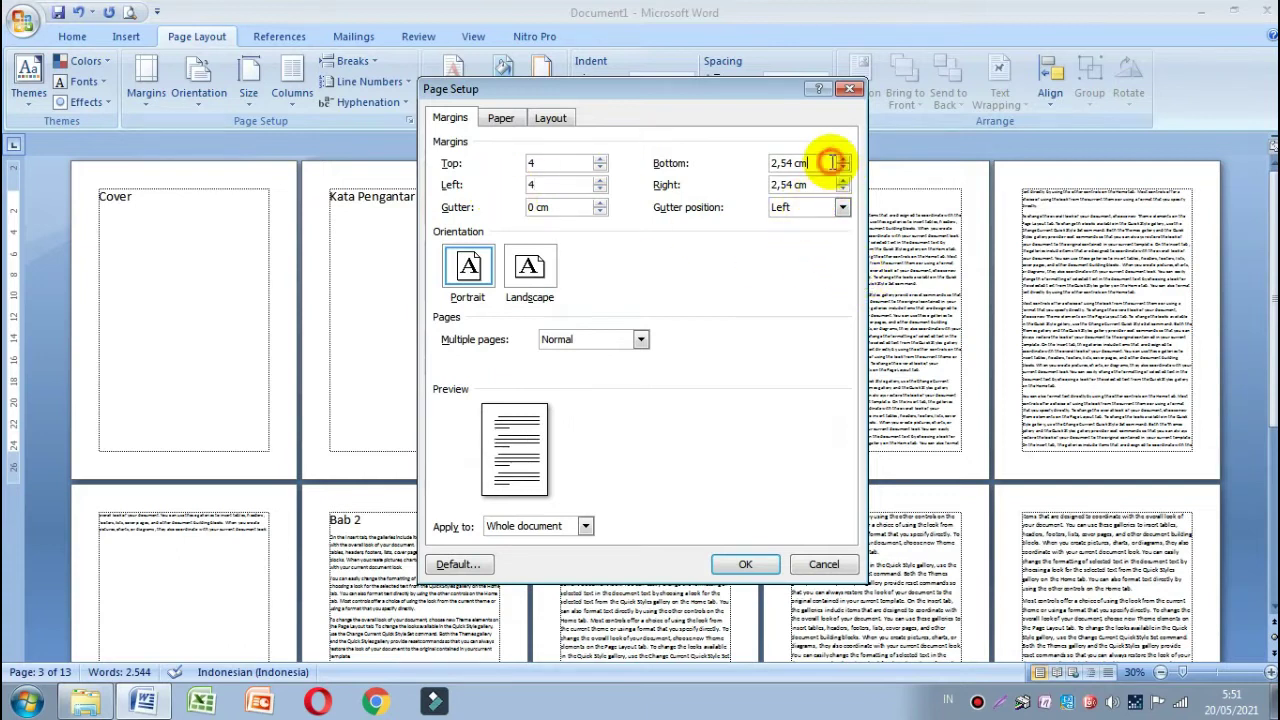
left_click_drag(832, 162, 755, 170)
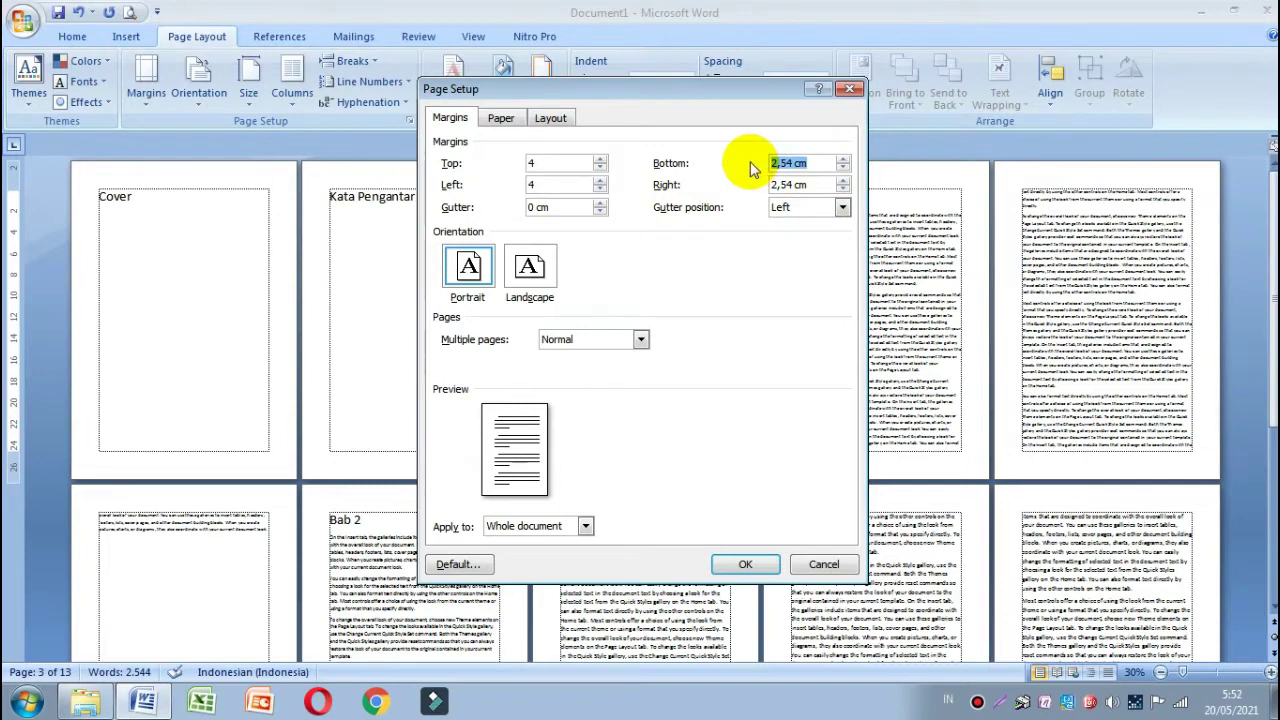
type("3")
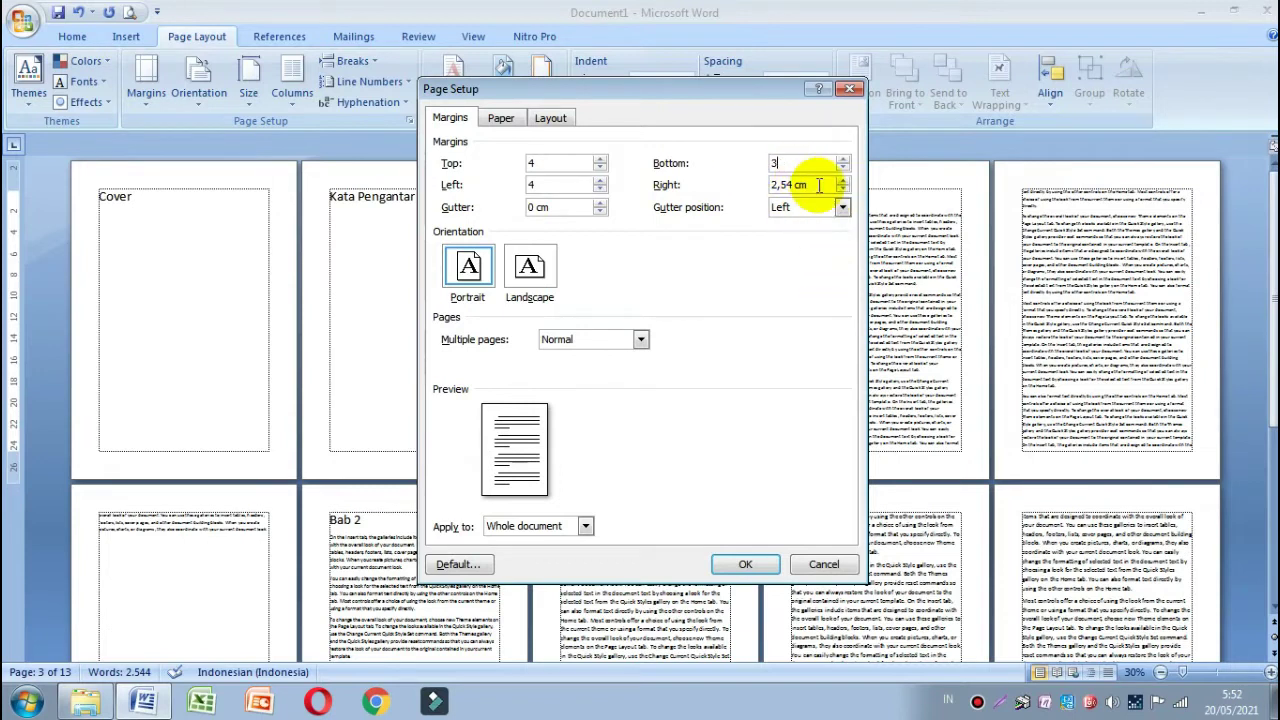
left_click_drag(816, 184, 752, 194)
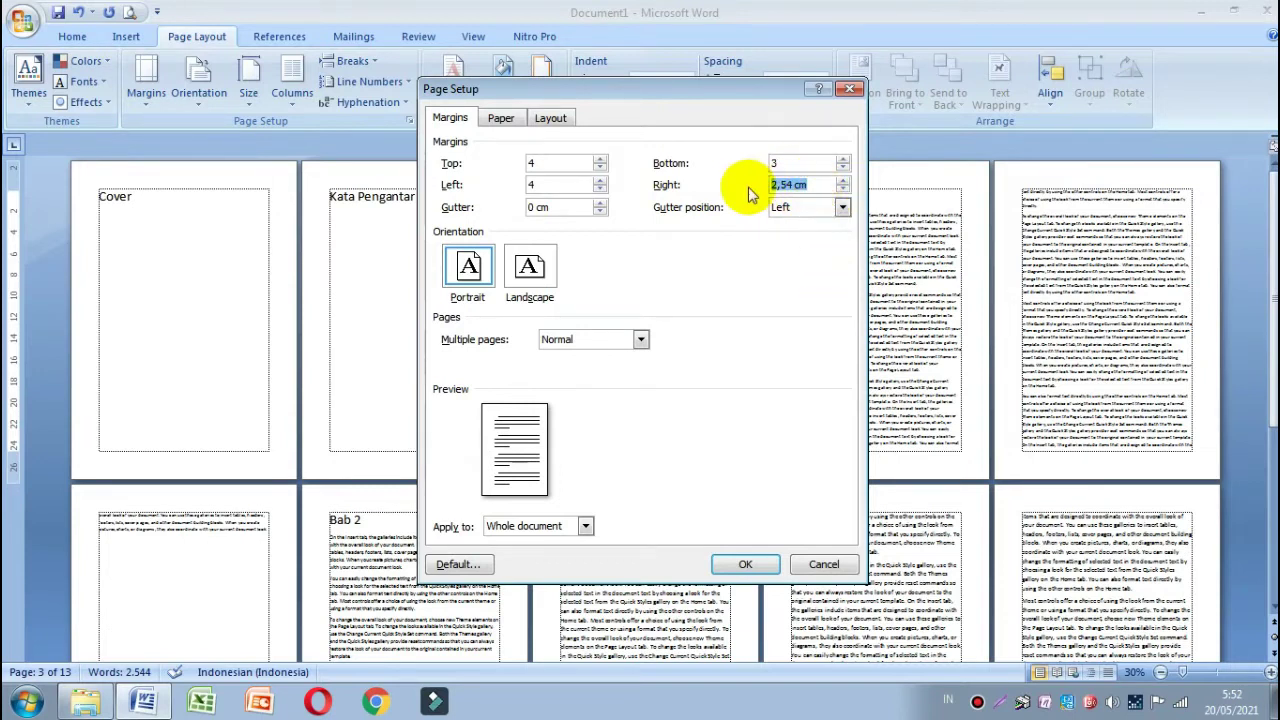
type("3")
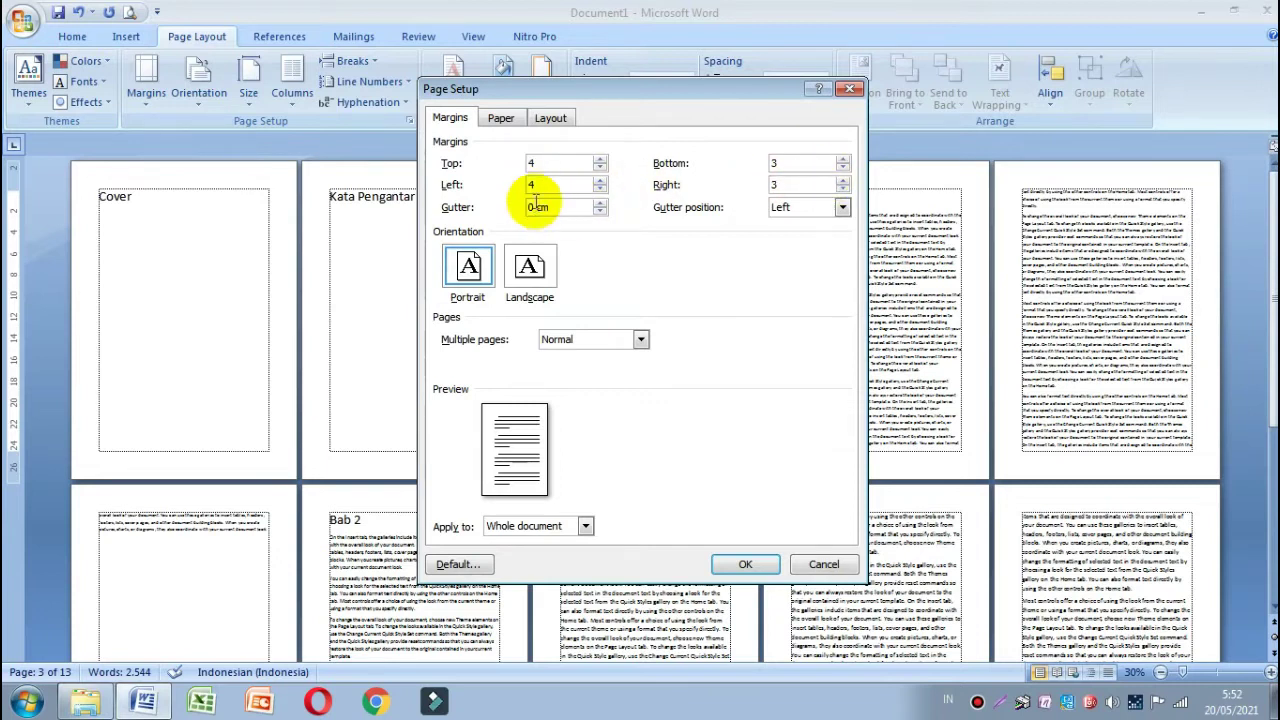
left_click(785, 184)
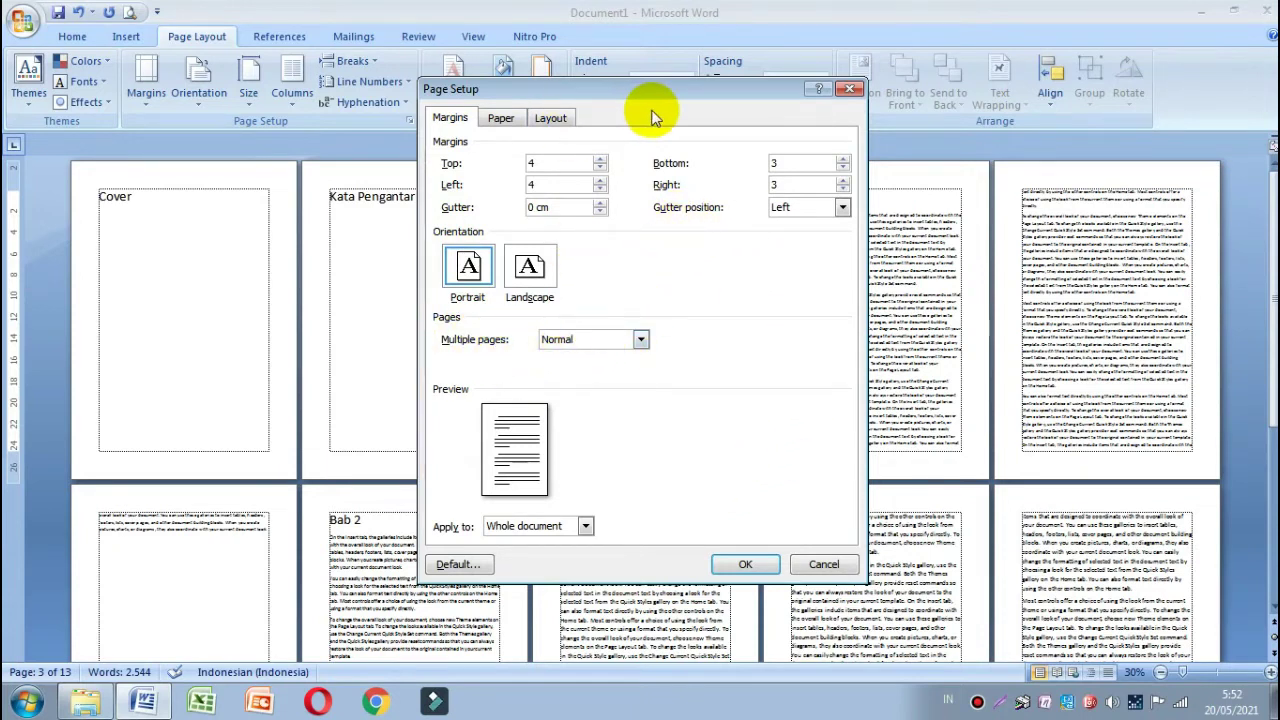
Tick Different first page for headers and footers and apply the page setup with OK.
left_click(549, 119)
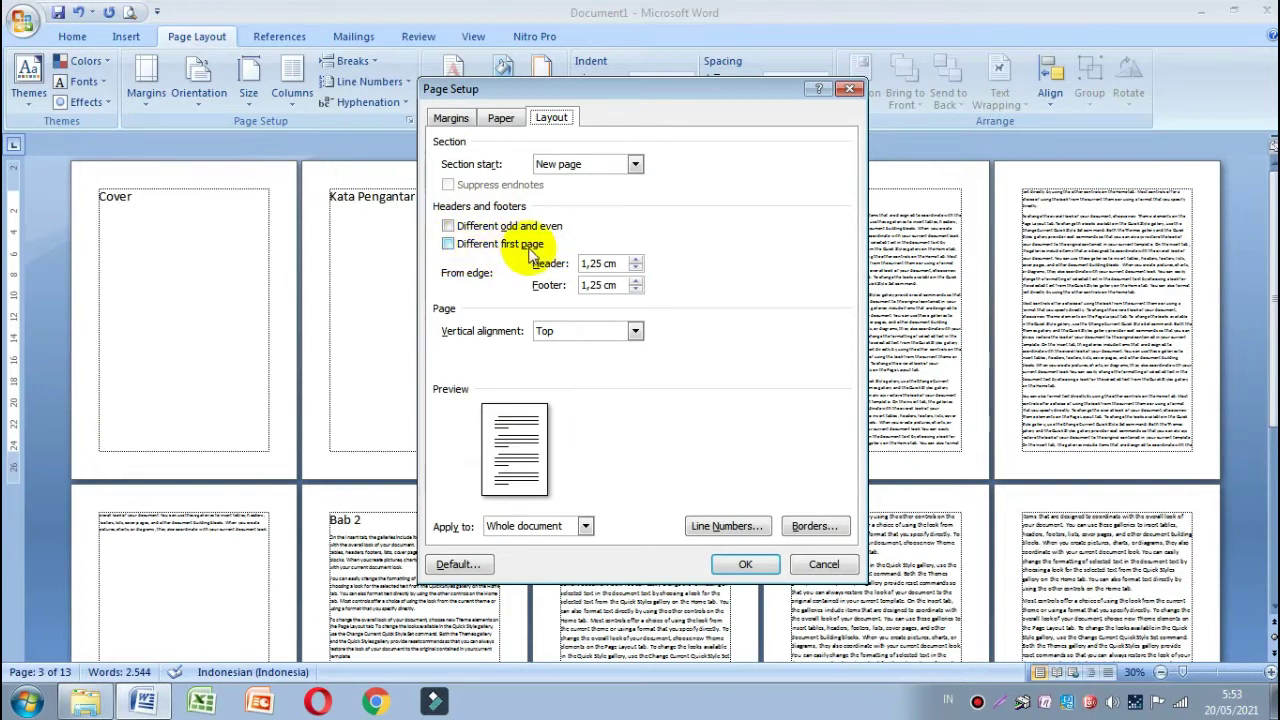
left_click(448, 245)
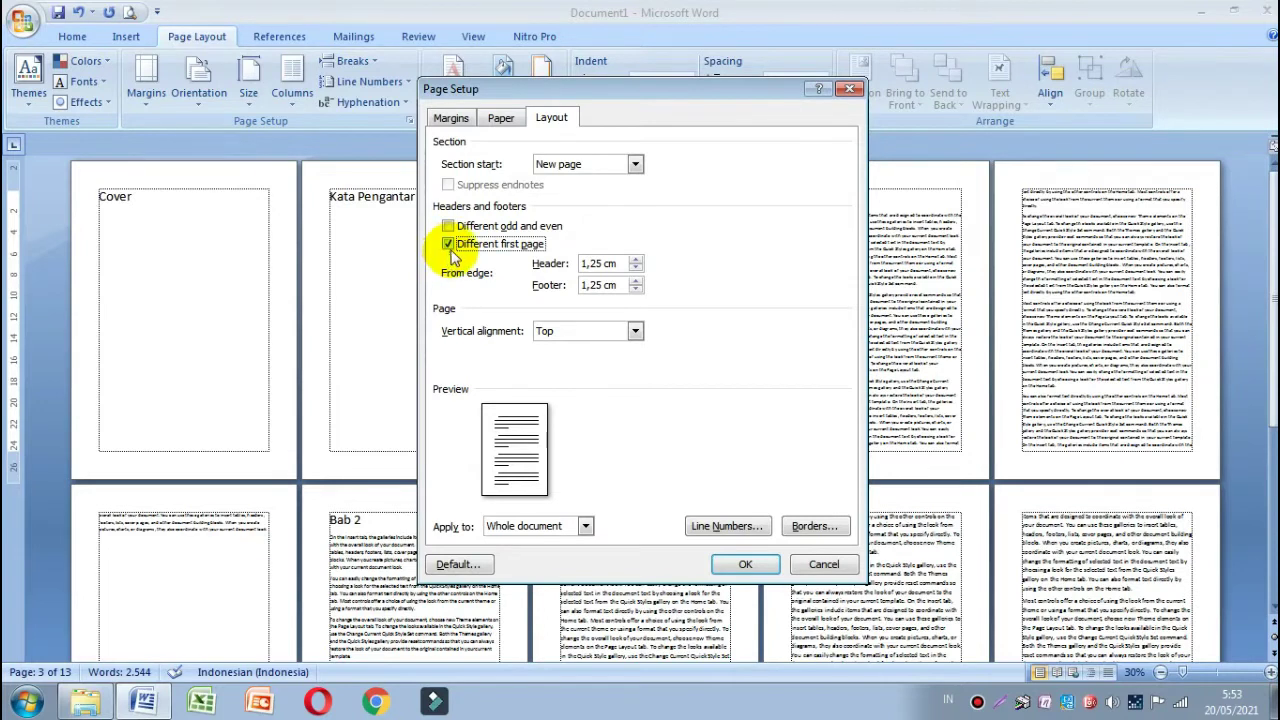
left_click(752, 564)
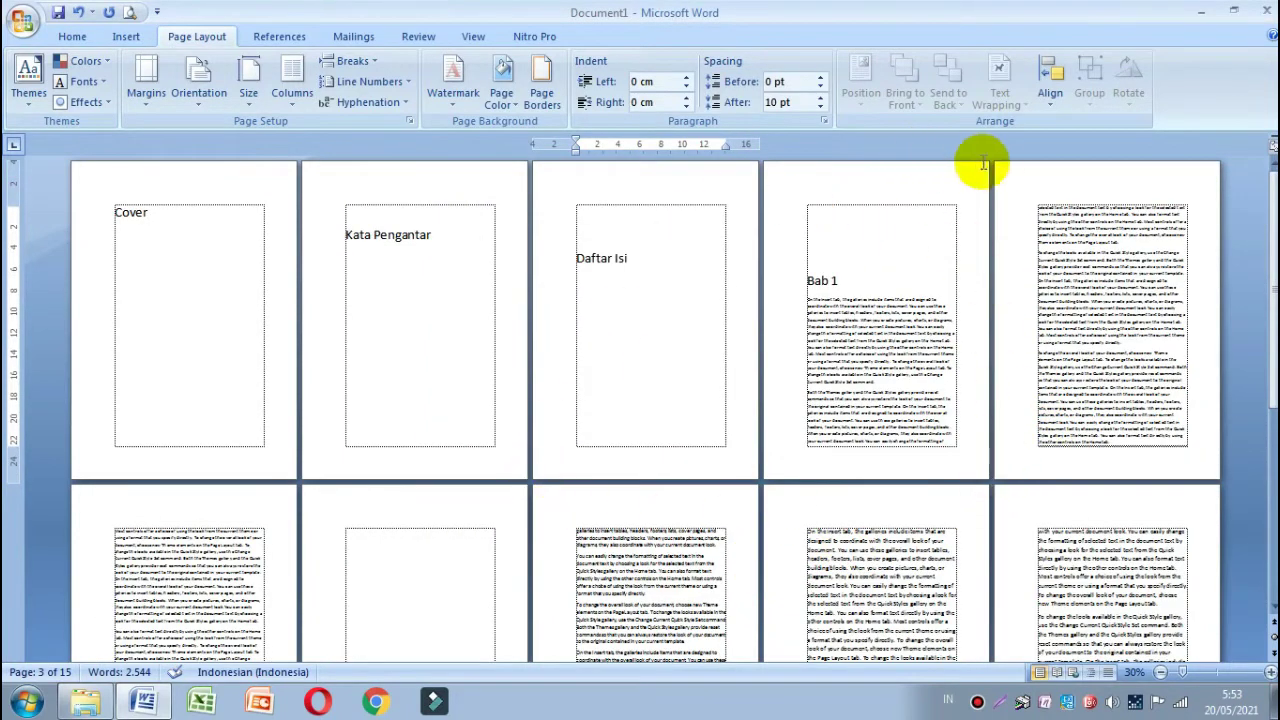
Delete the blank lines above the Daftar Isi and Bab 1 headings.
scroll(990, 420, "down", 2)
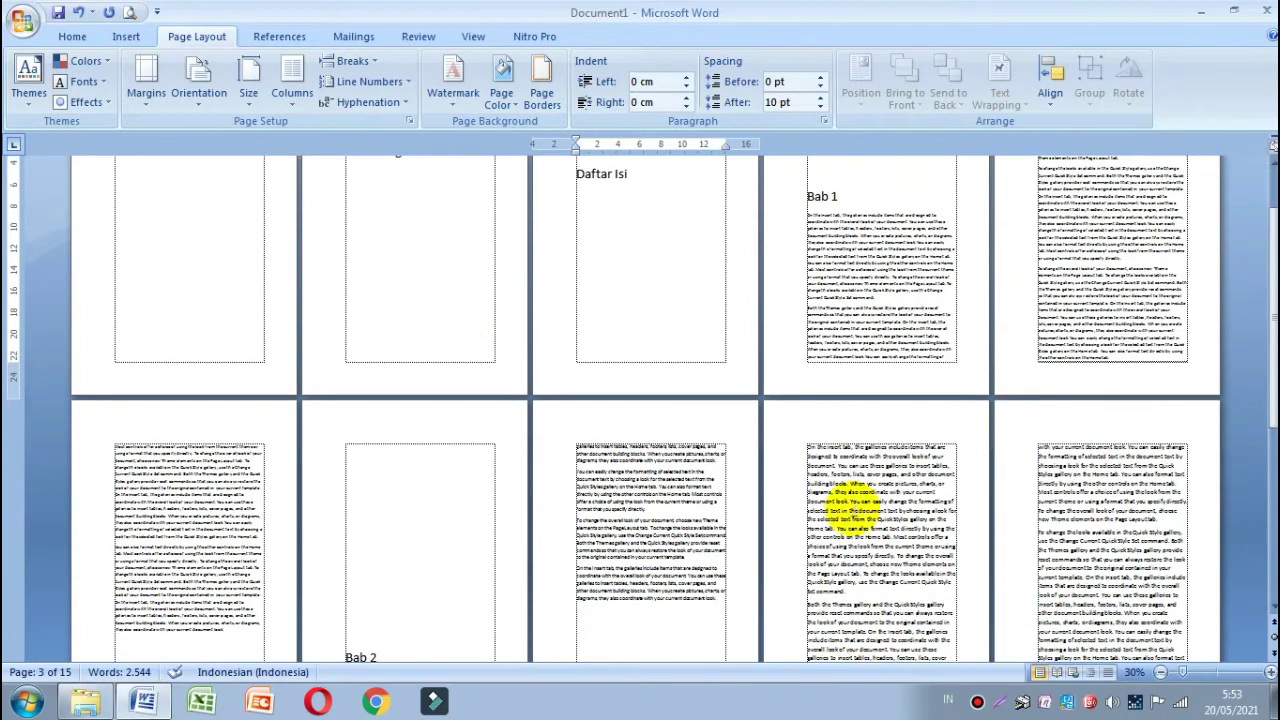
scroll(630, 515, "down", 3)
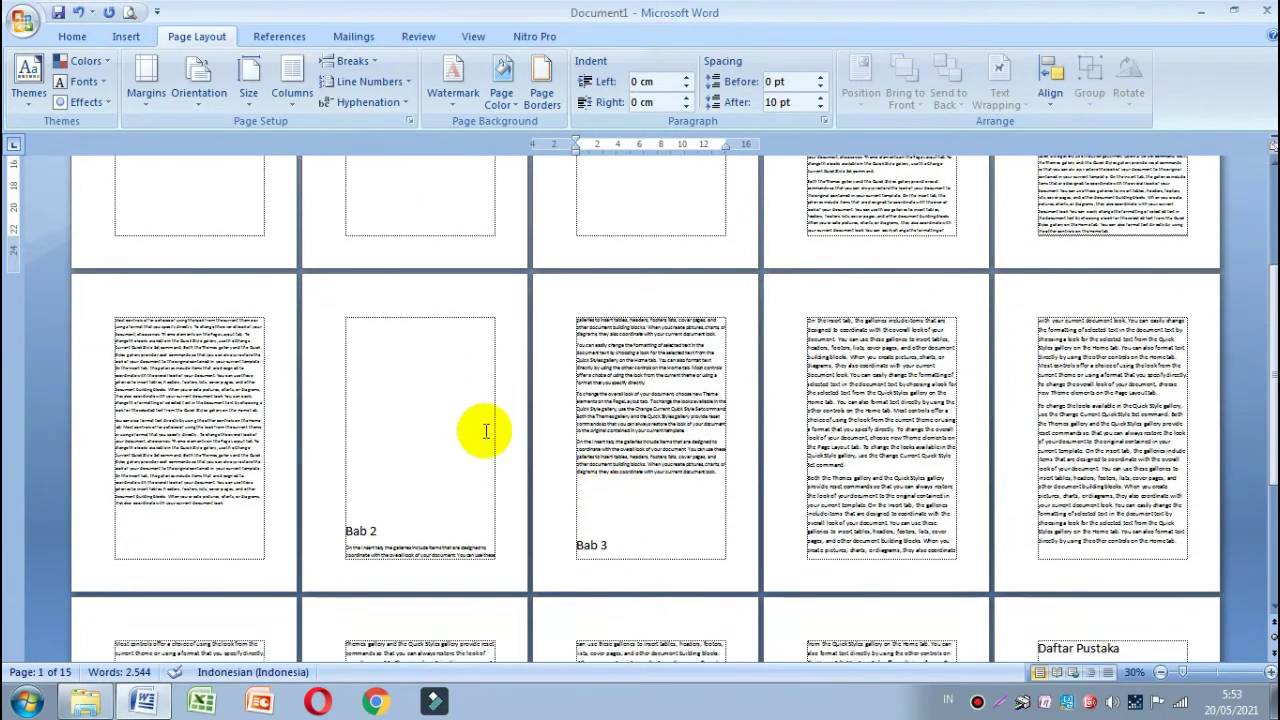
scroll(485, 353, "up", 2)
scroll(485, 353, "up", 3)
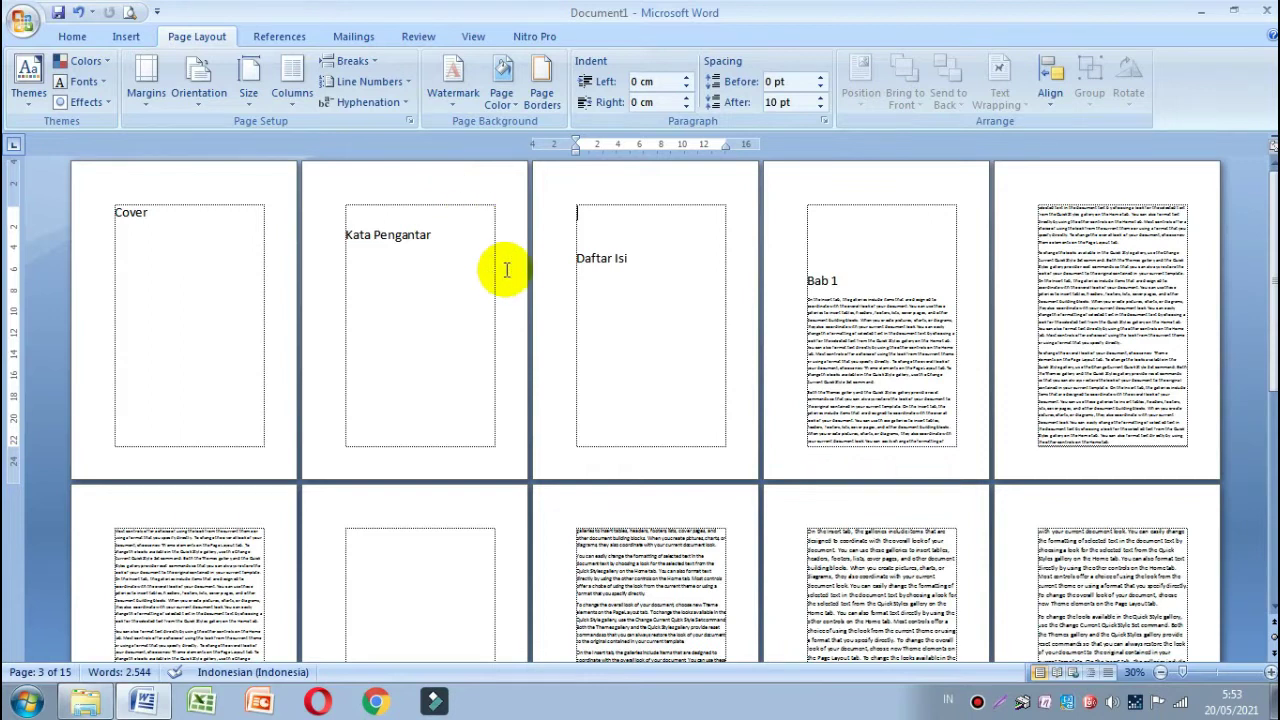
key("Delete")
left_click(887, 225)
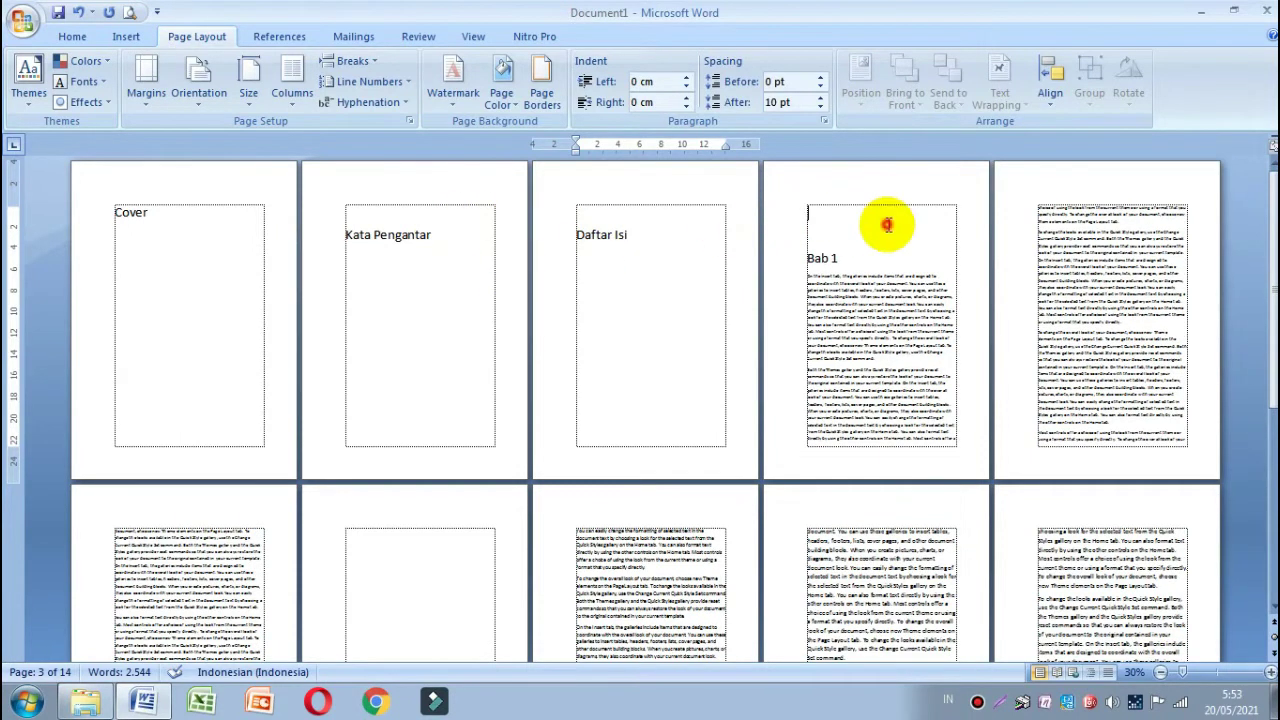
key("Delete")
Delete the blank lines above Bab 2 so it starts at the page top.
scroll(543, 551, "down", 3)
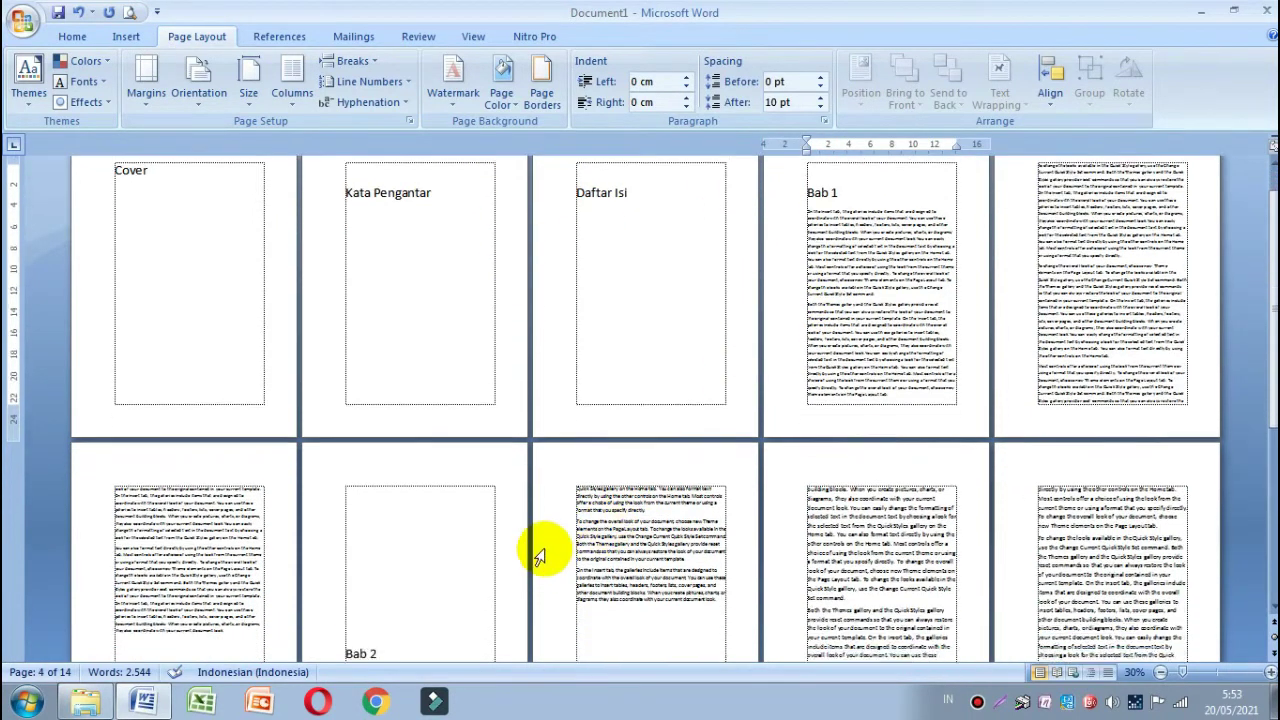
left_click(430, 434)
key("Delete")
key("Delete")
key("Delete")
key("Delete")
key("Delete")
key("Delete")
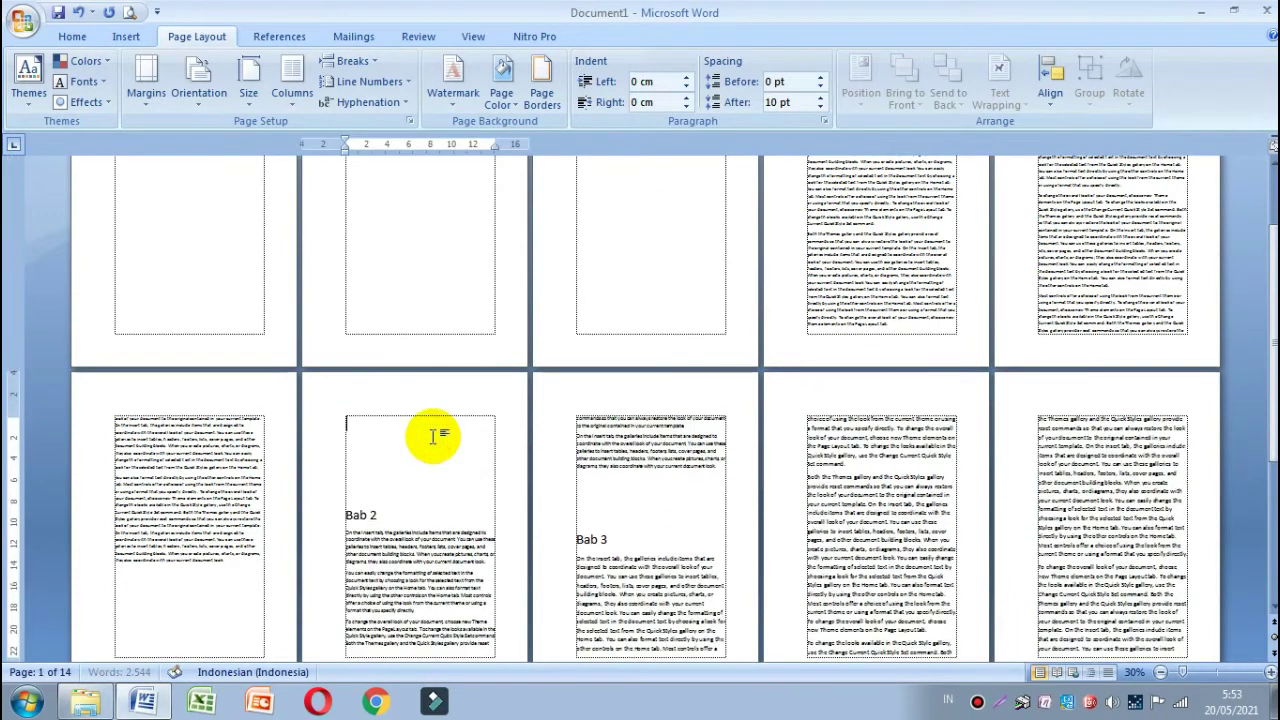
key("Delete")
key("Delete")
key("Delete")
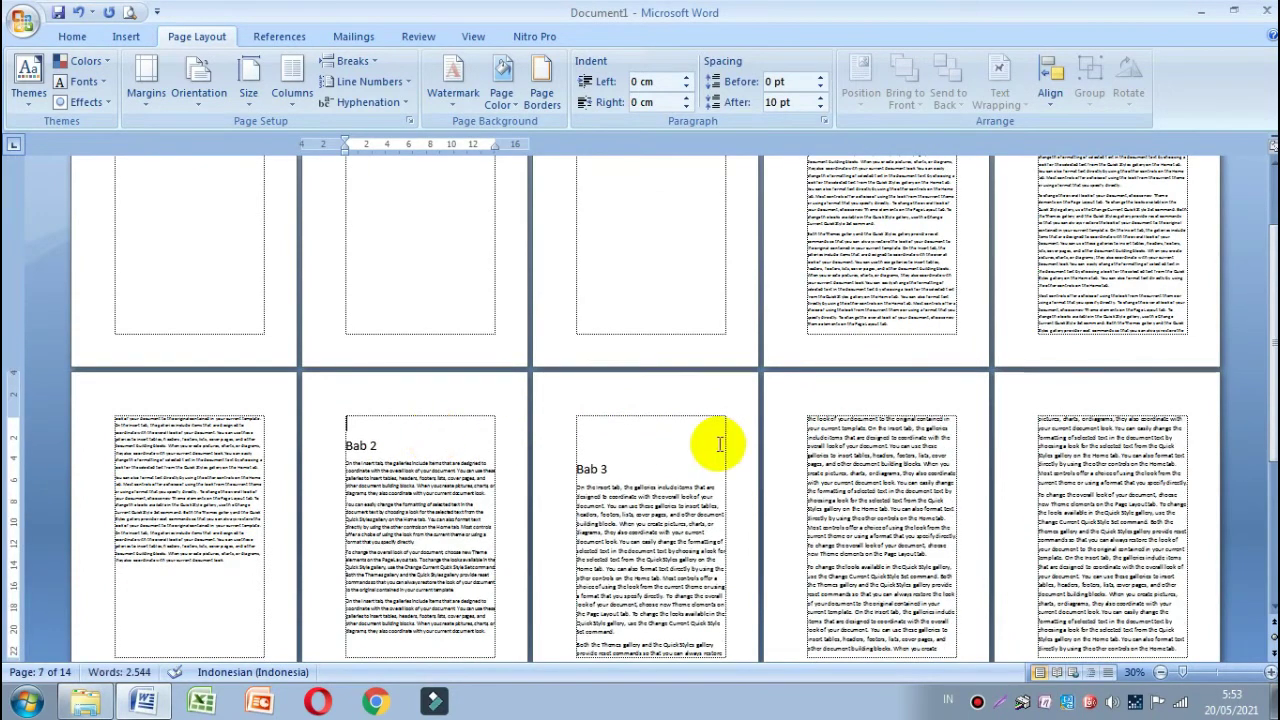
scroll(718, 441, "up", 3)
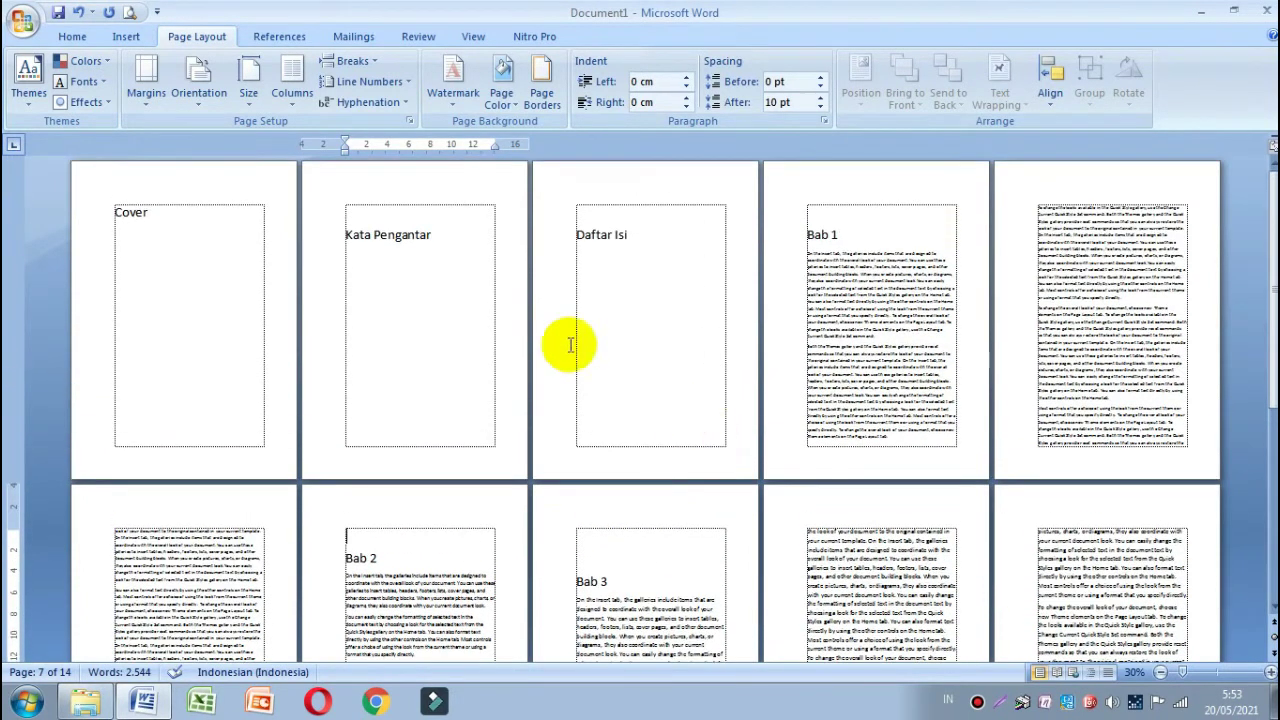
left_click(428, 240)
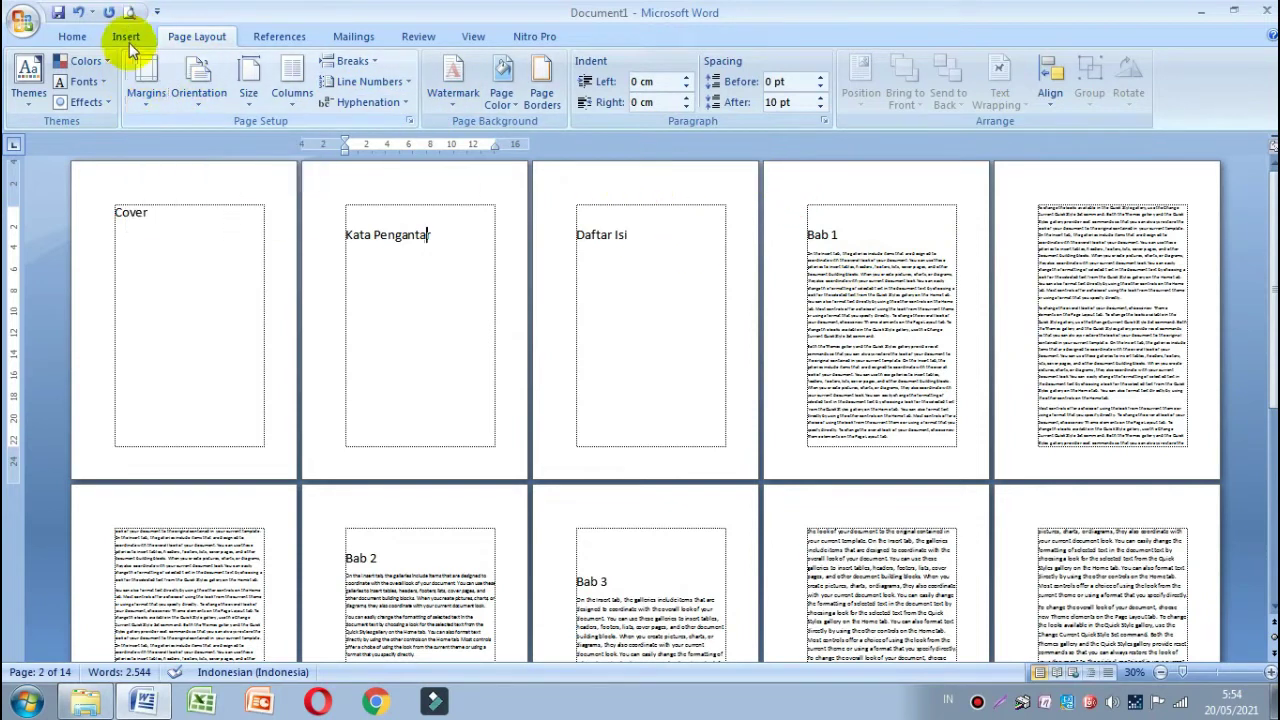
left_click(122, 38)
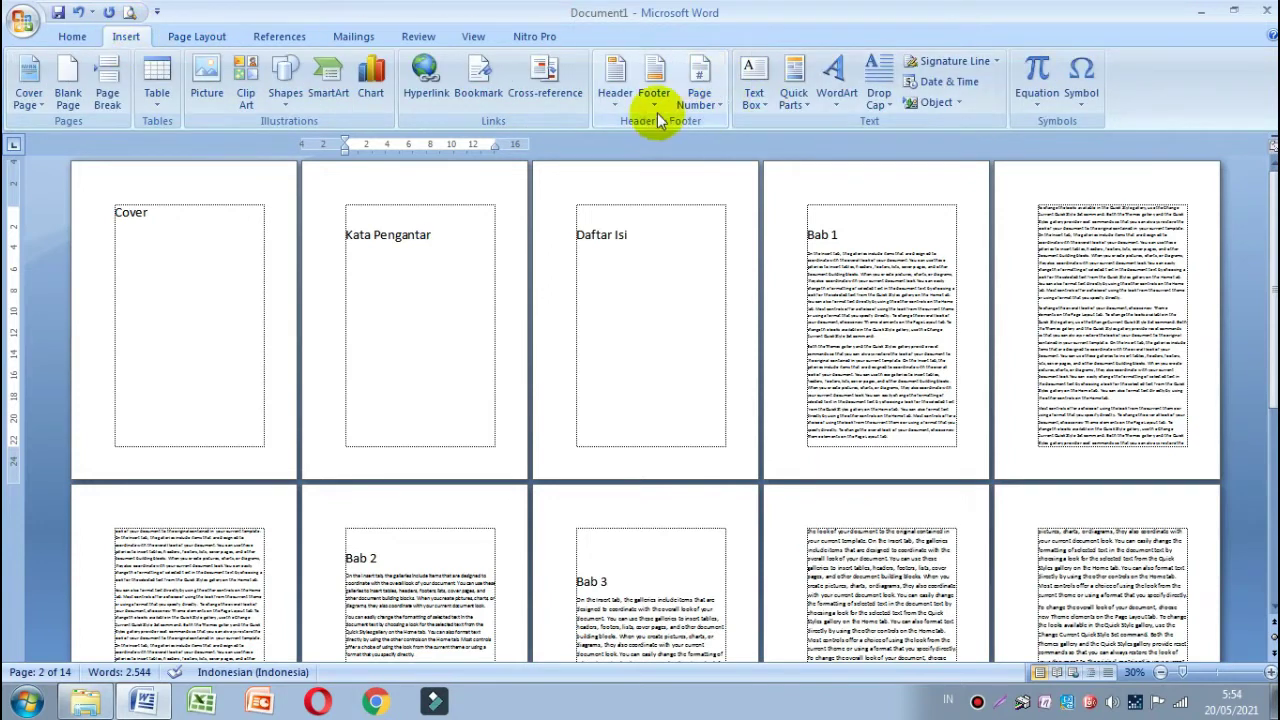
left_click(716, 110)
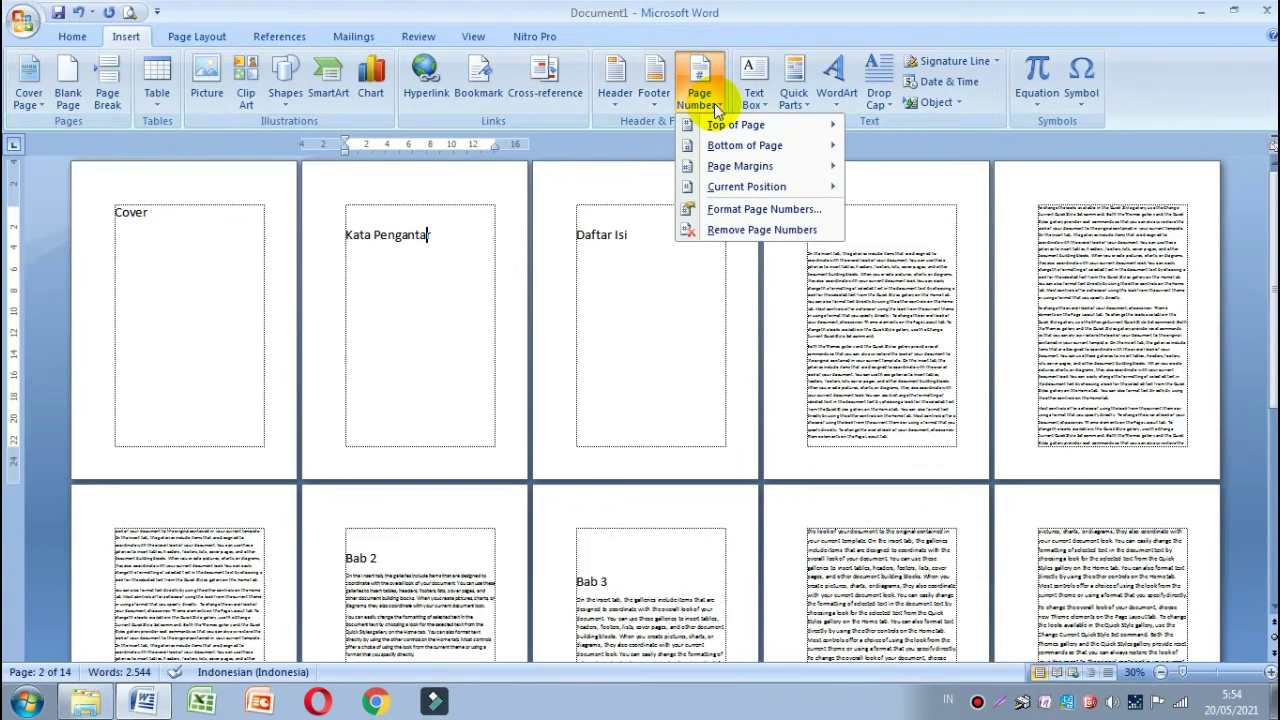
left_click(756, 212)
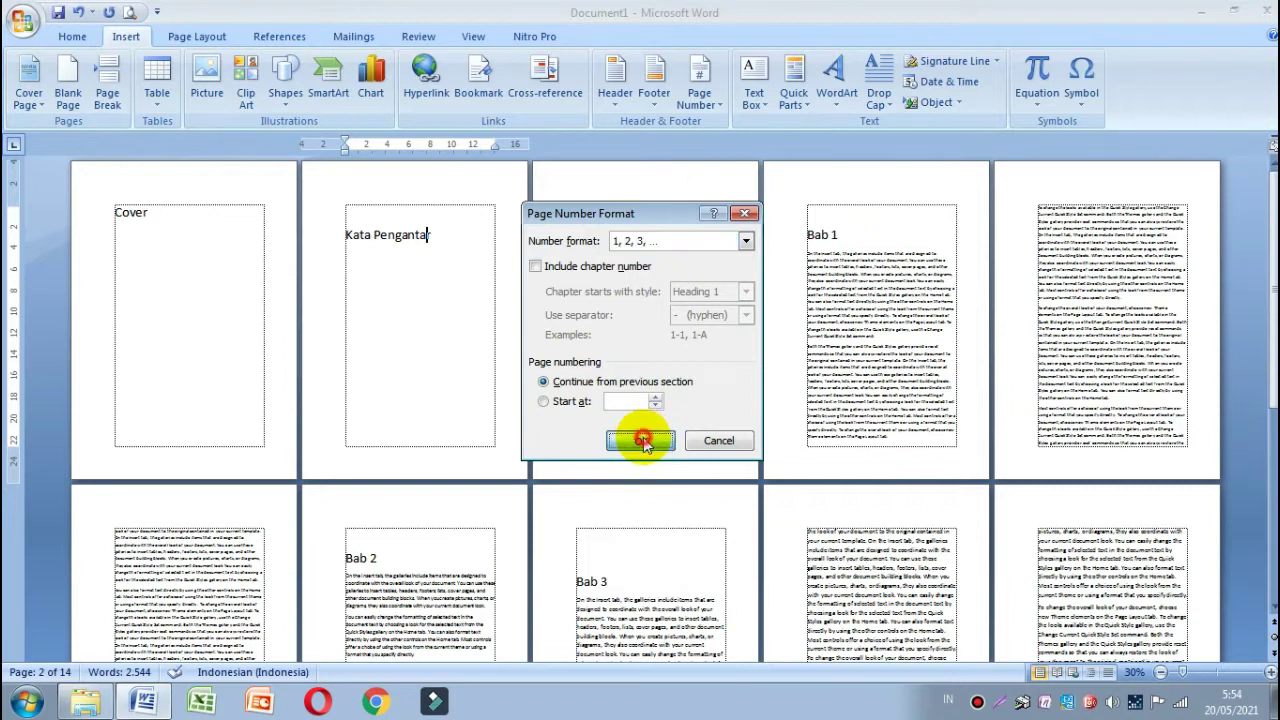
left_click(643, 442)
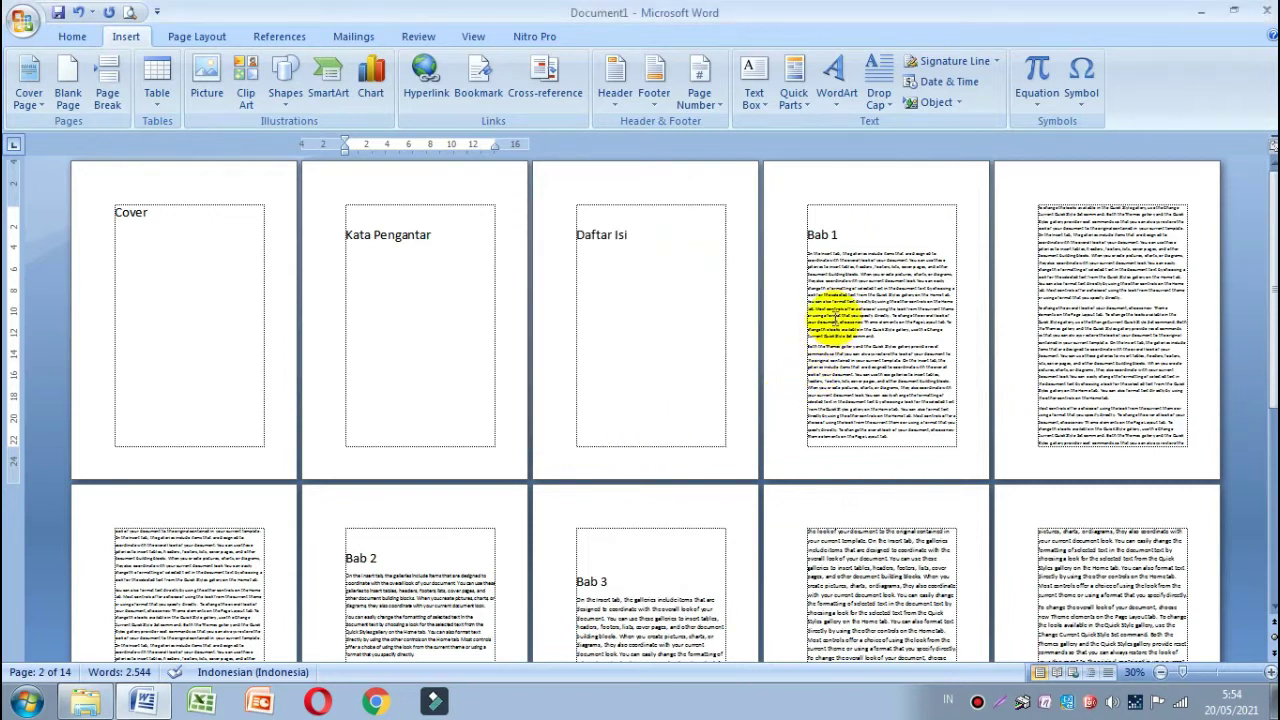
scroll(852, 414, "down", 3)
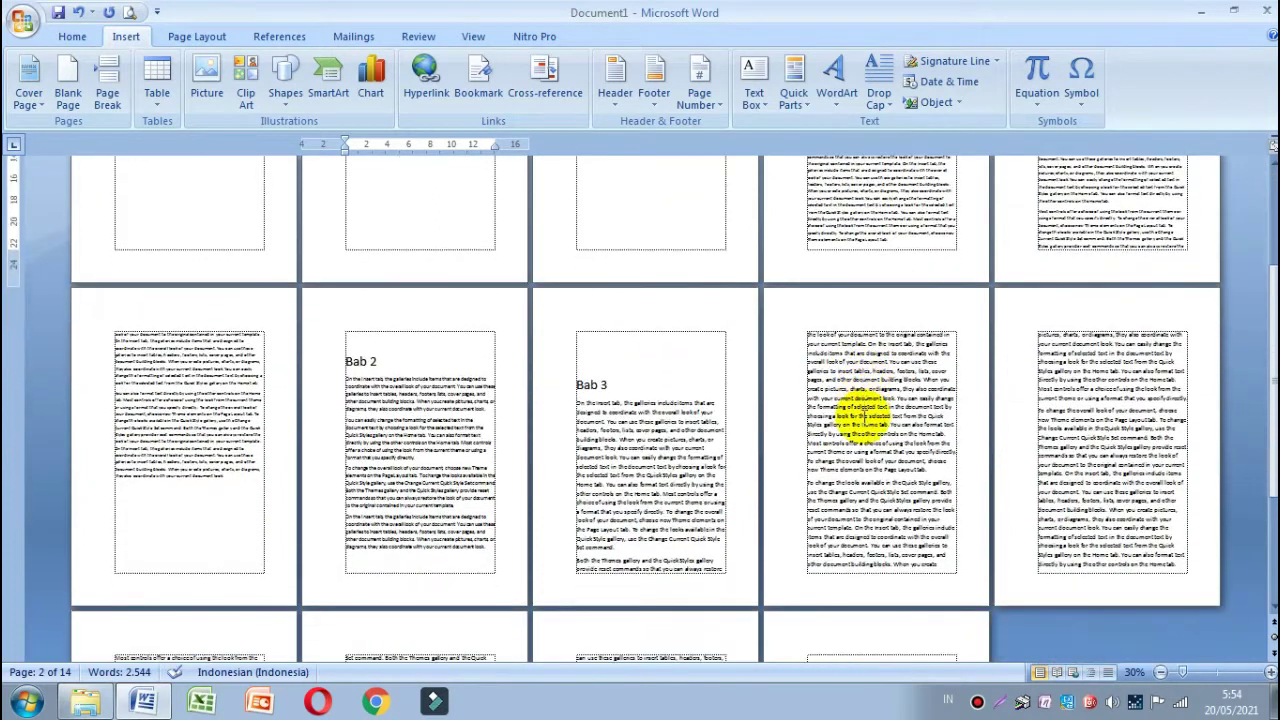
scroll(852, 414, "up", 3)
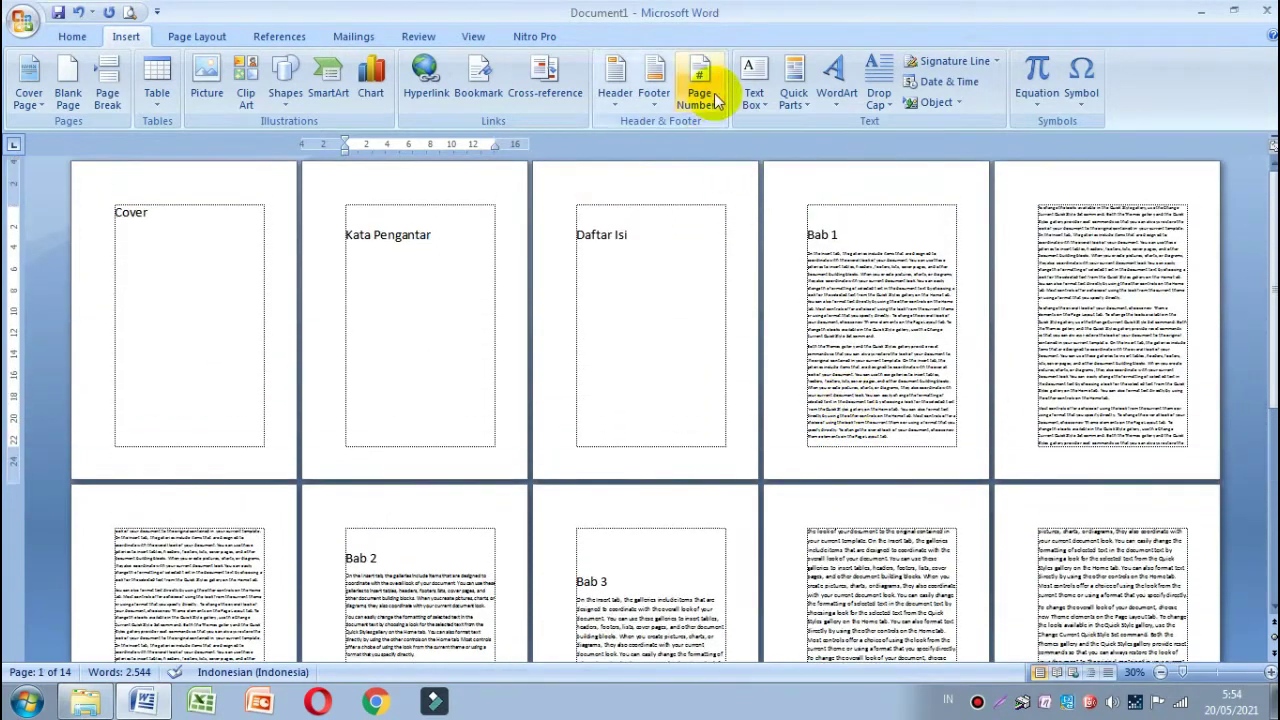
Insert Plain Number 2 page numbers at the bottom and open page 2's footer for editing.
left_click(699, 88)
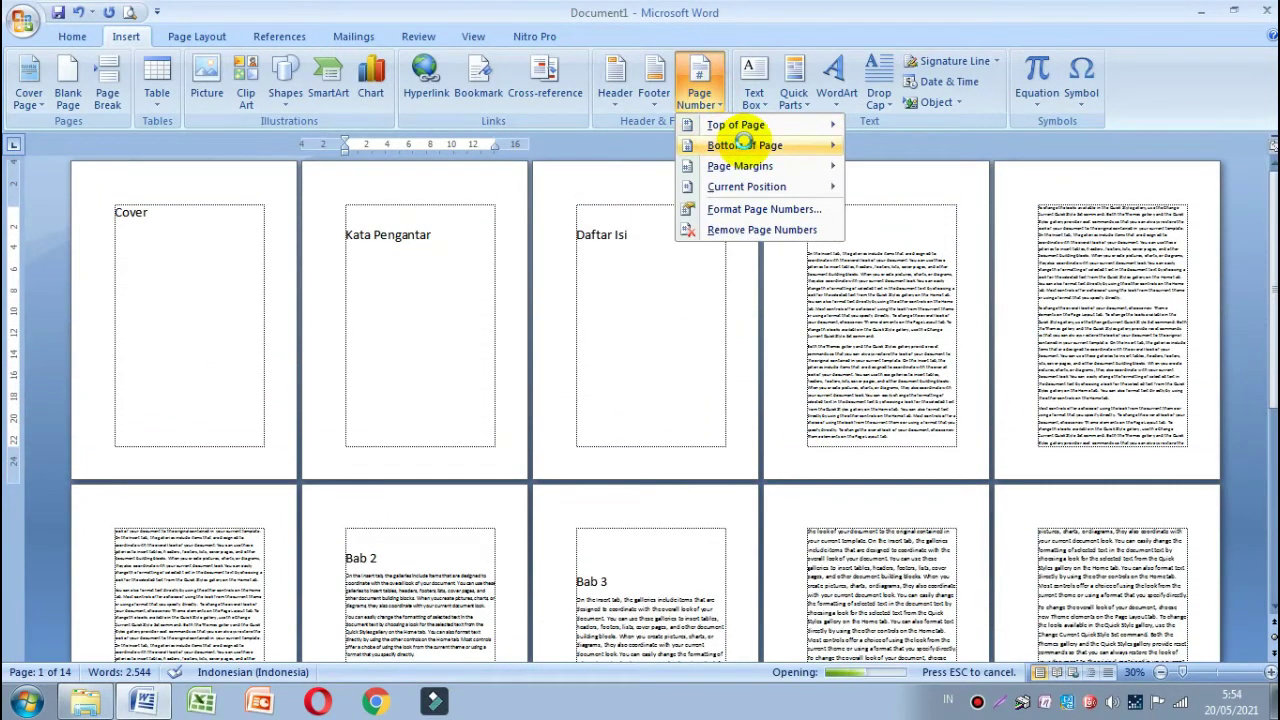
mouse_move(747, 149)
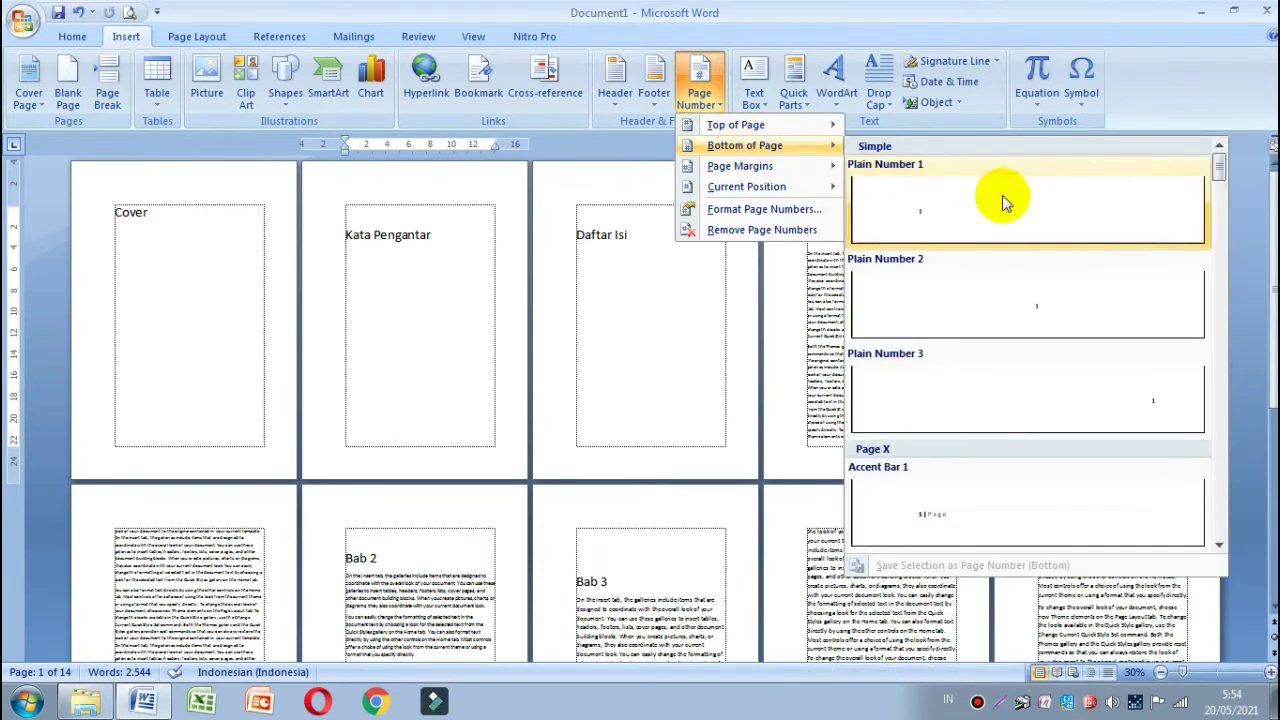
left_click(1043, 316)
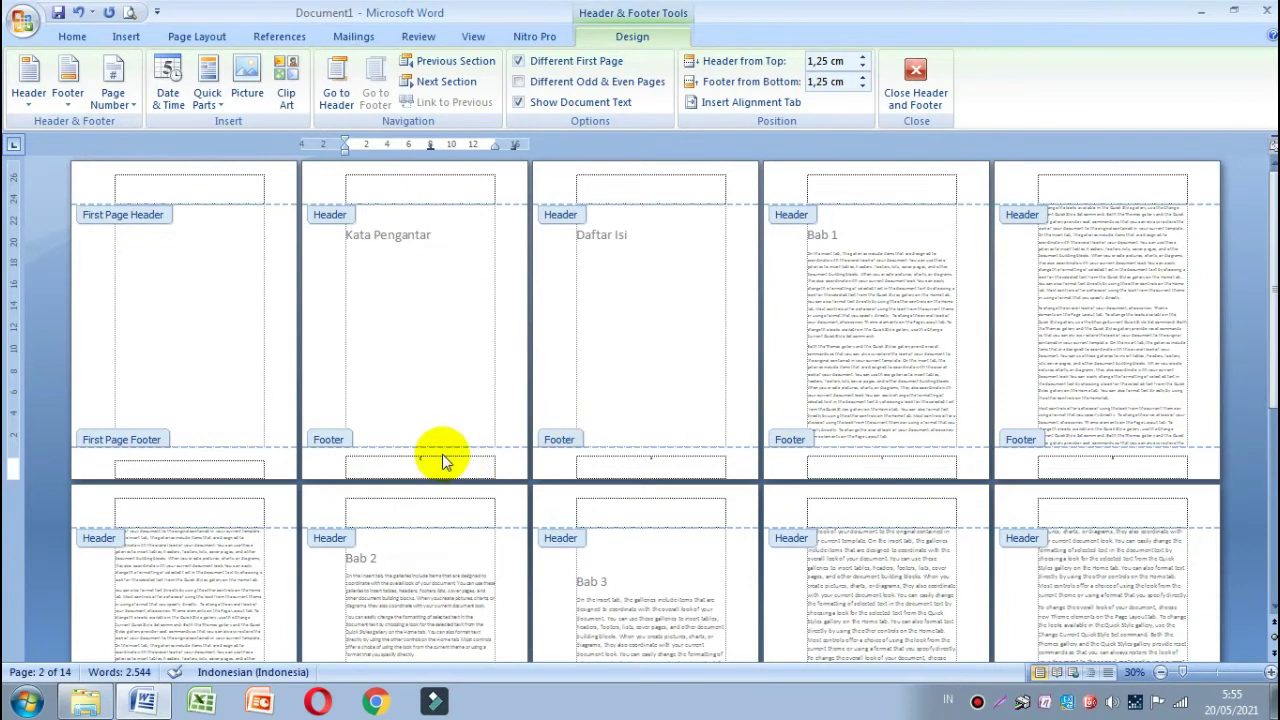
double_click(410, 460)
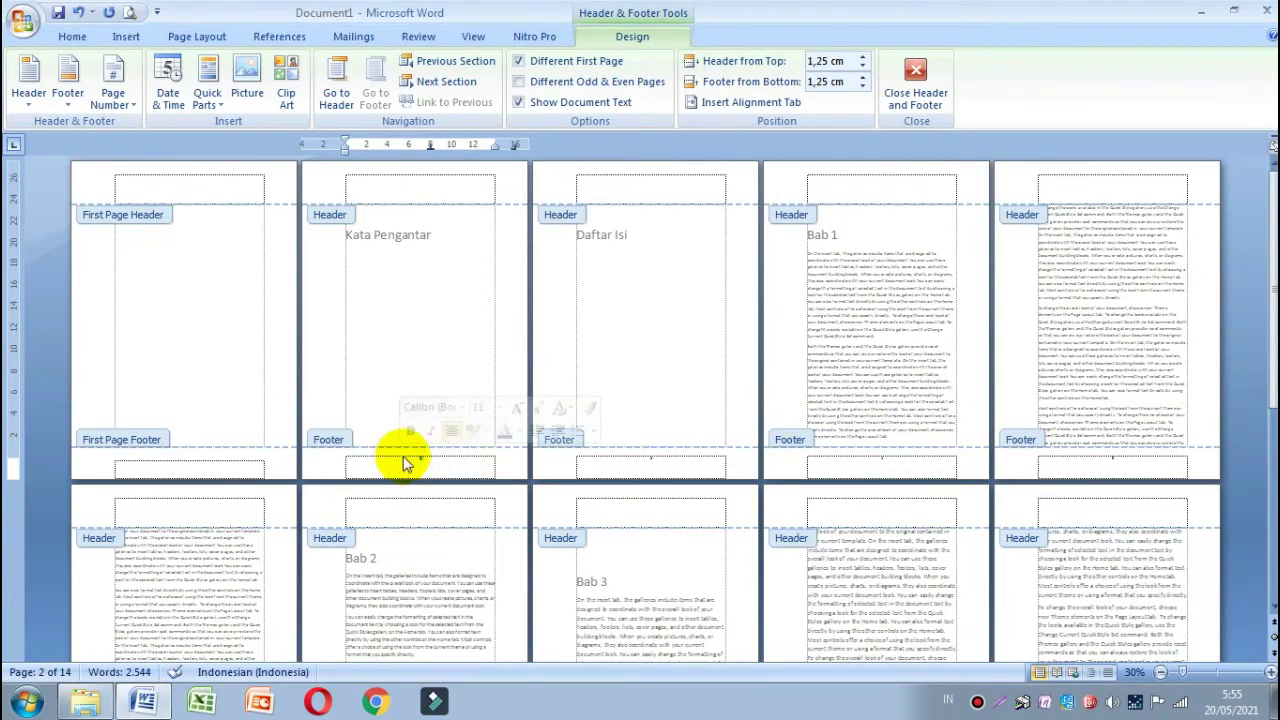
Set the footer page number to 48 pt and reselect page 2's number.
left_click(66, 36)
left_click(314, 68)
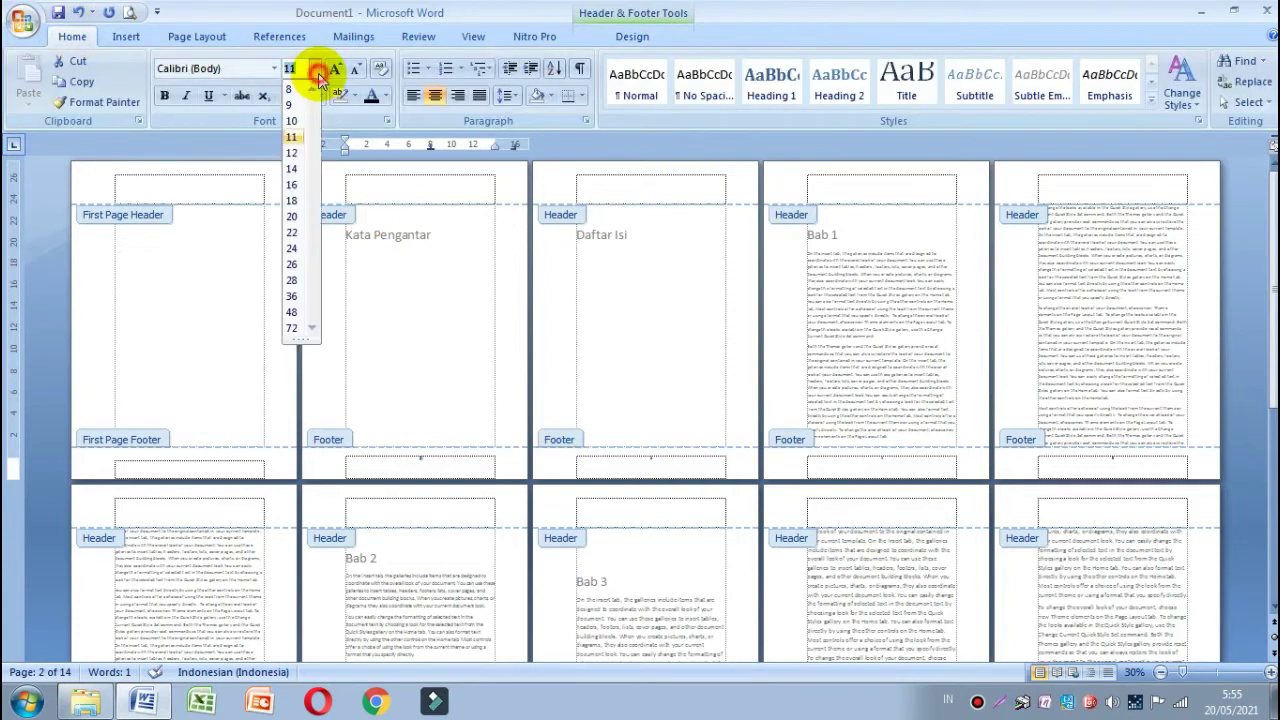
left_click(293, 313)
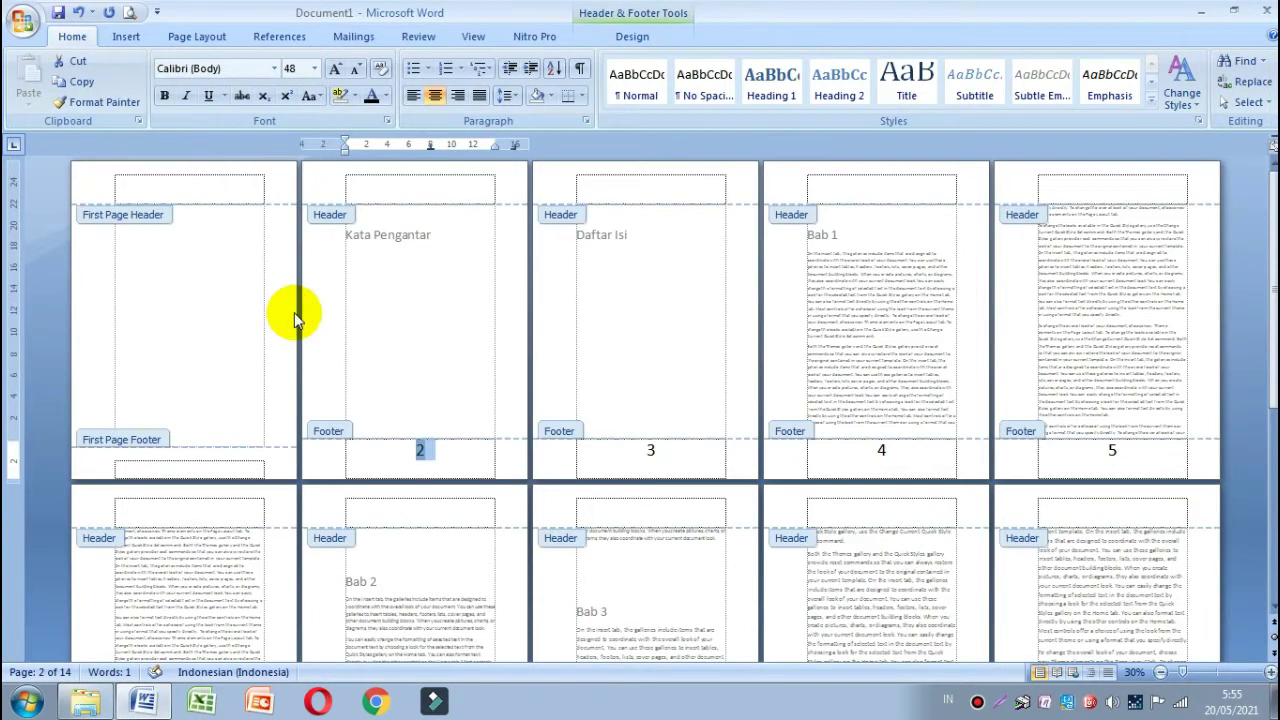
left_click(440, 451)
double_click(410, 451)
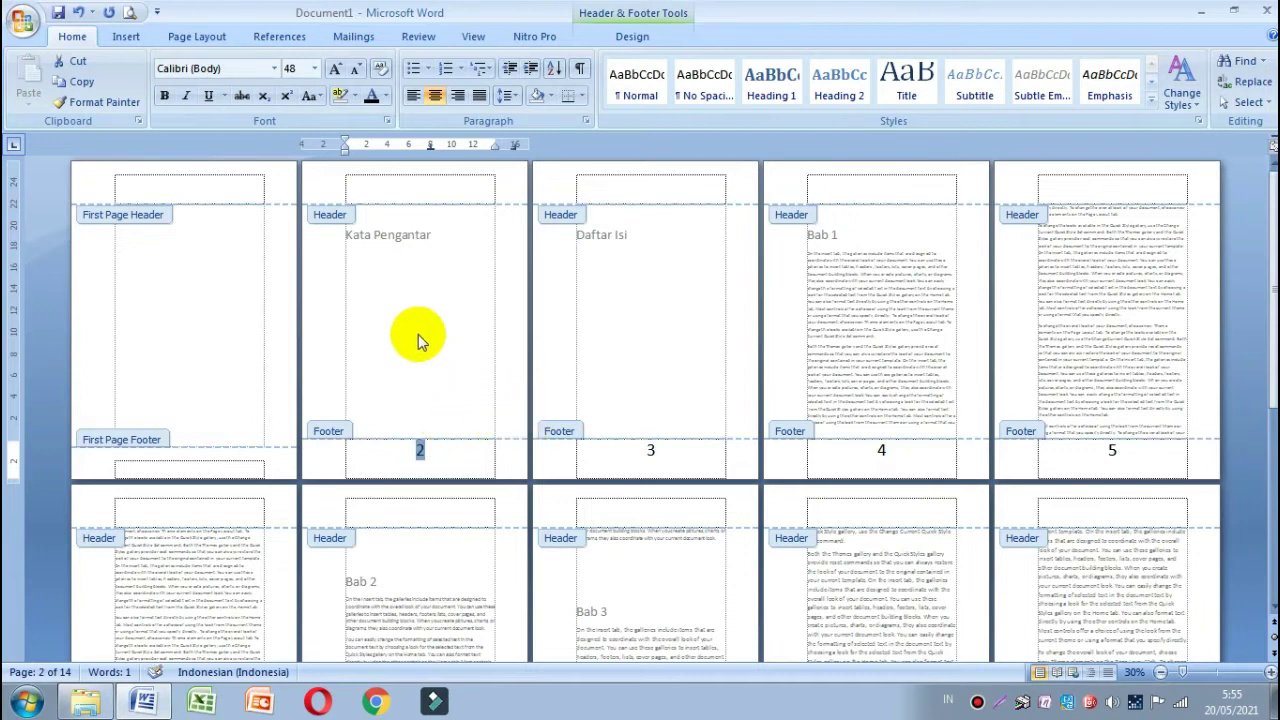
Enlarge the footer page number further with repeated Ctrl+].
left_click(440, 451)
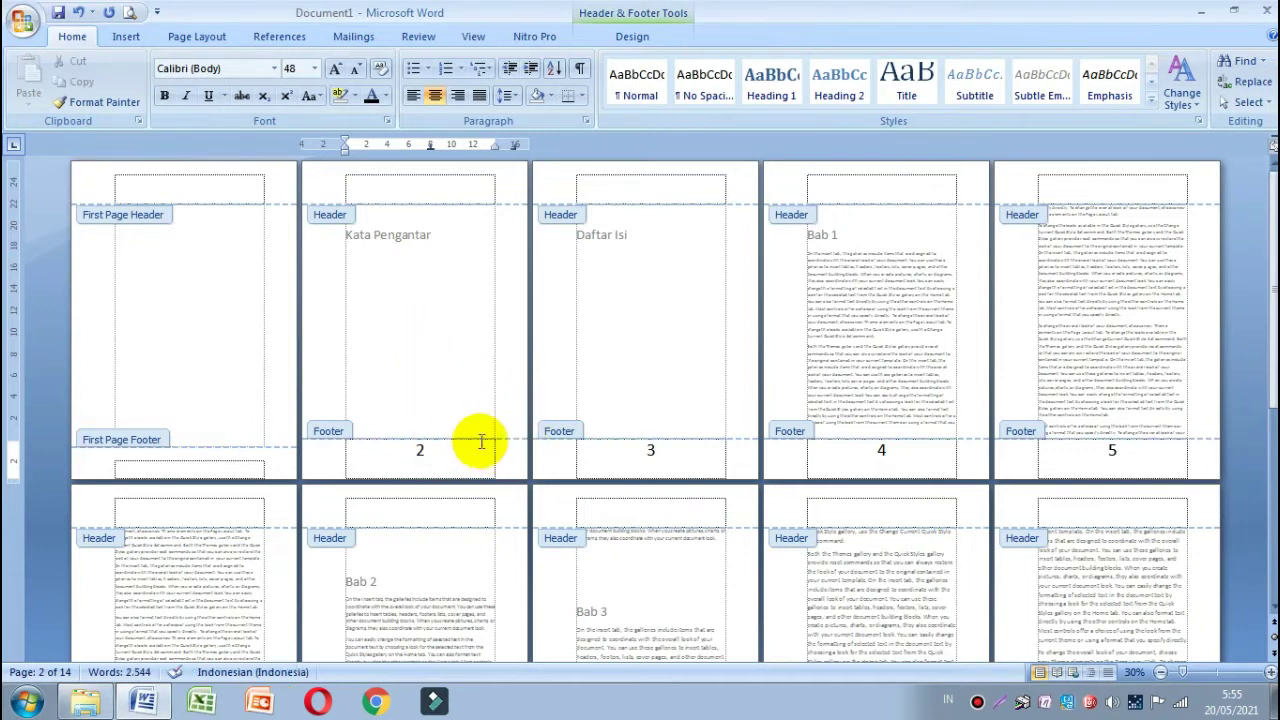
left_click(420, 451)
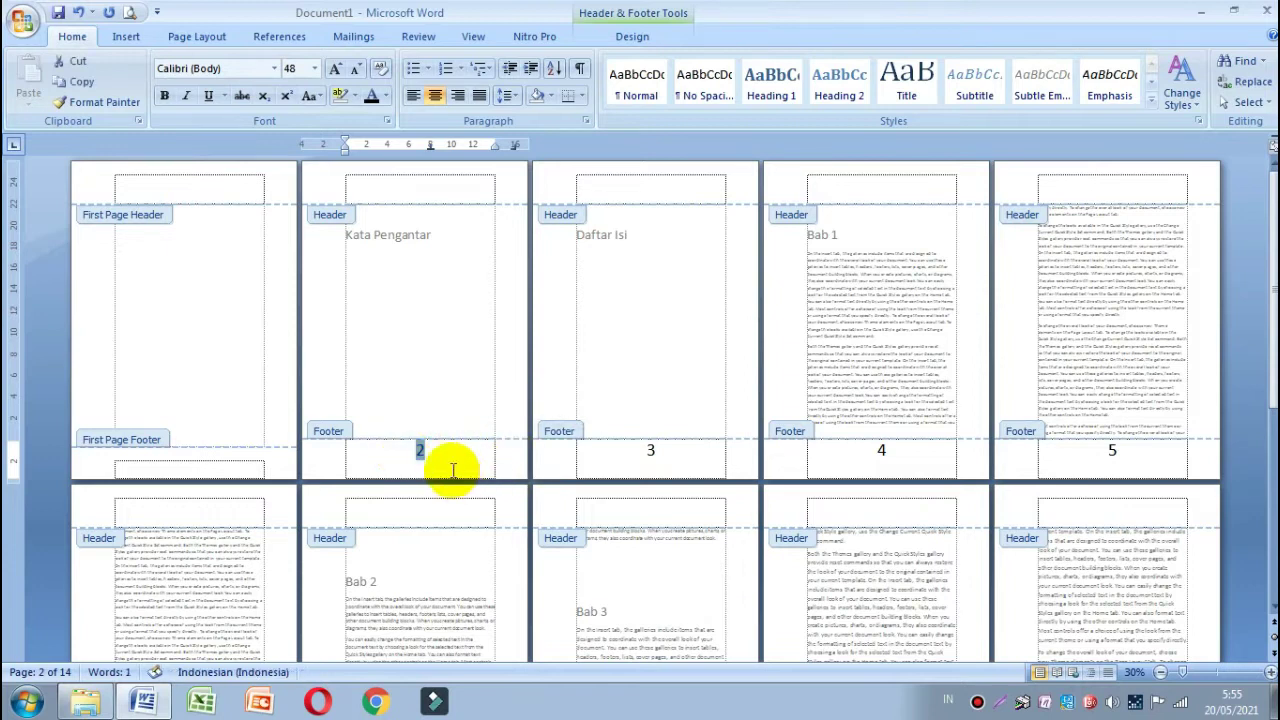
left_click(443, 451)
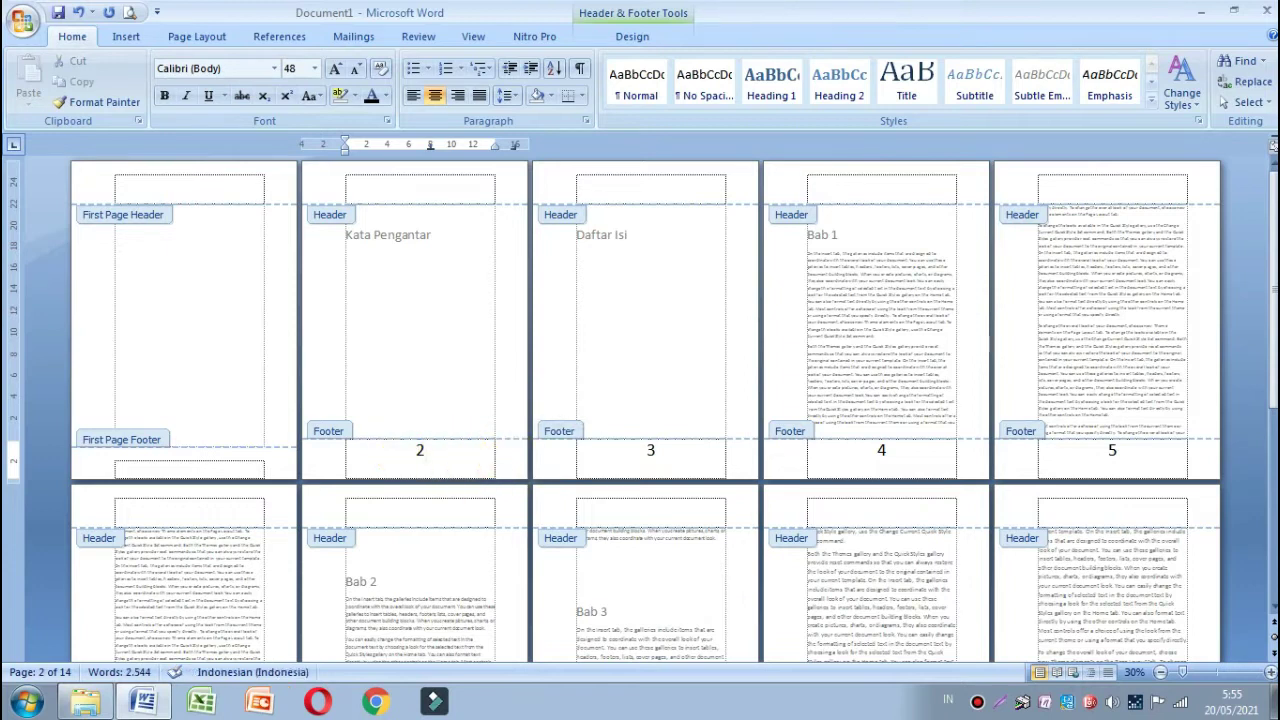
type(" ctr")
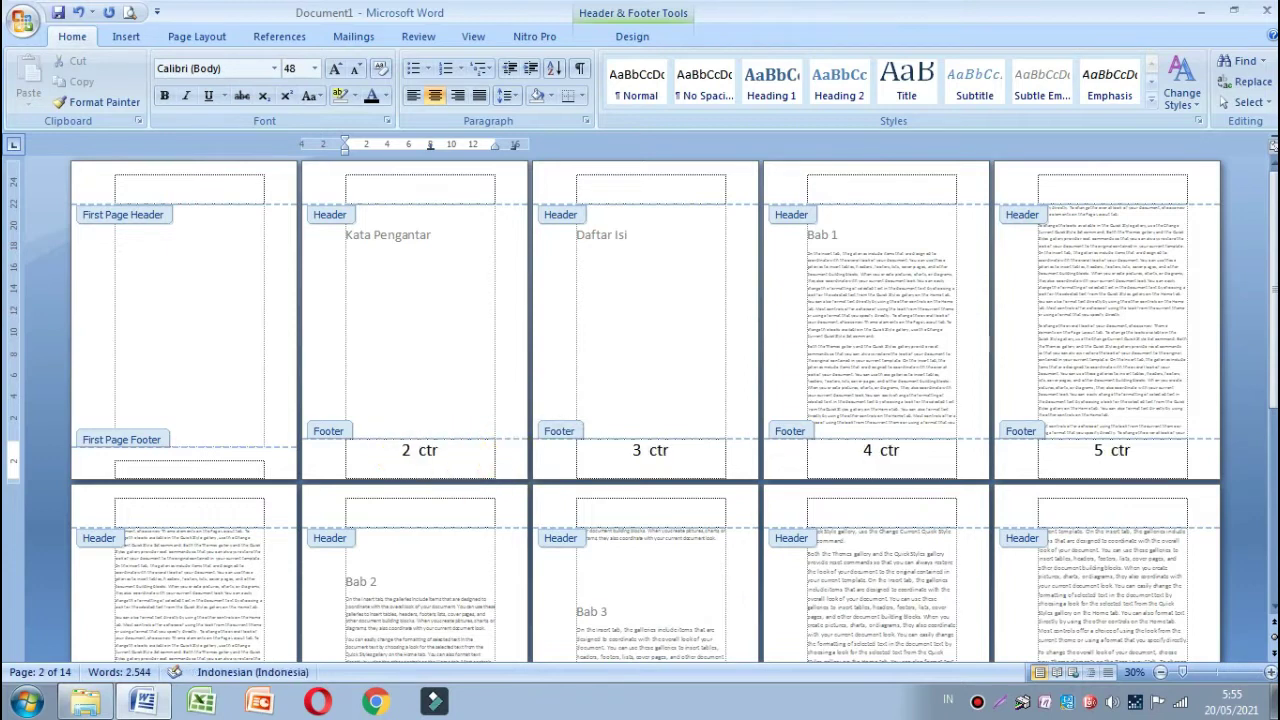
type("l+")
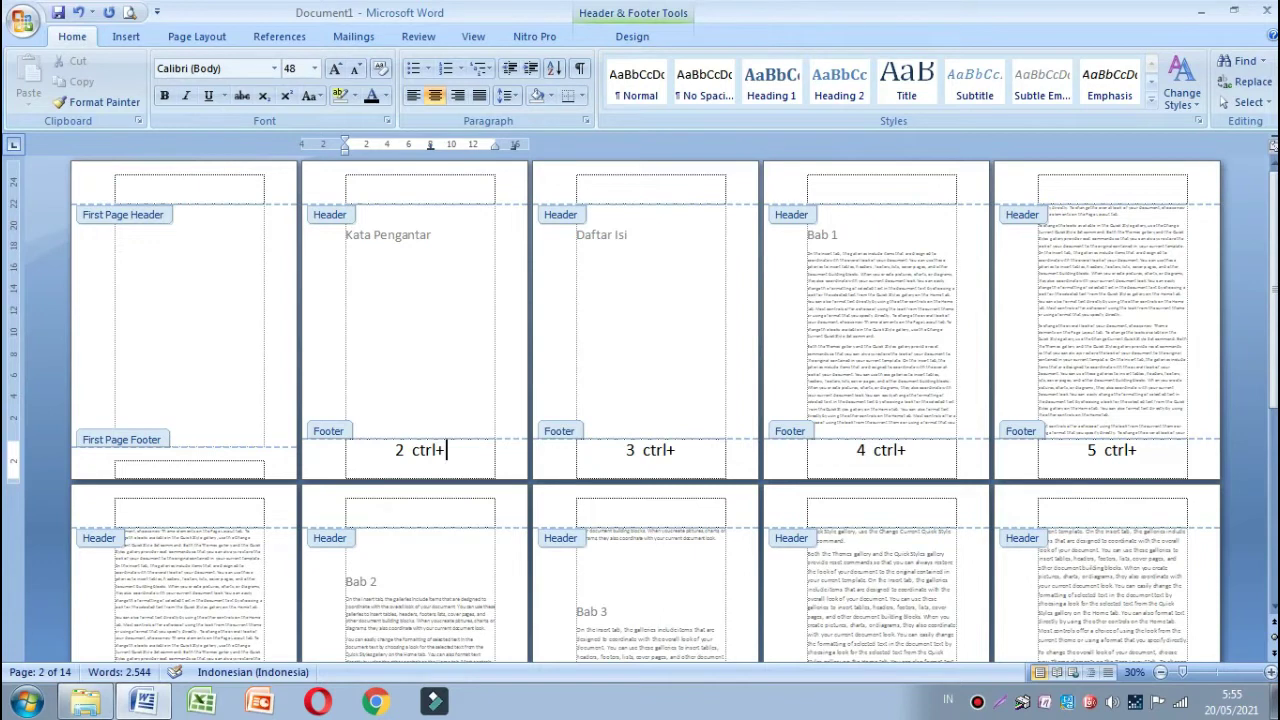
type("]")
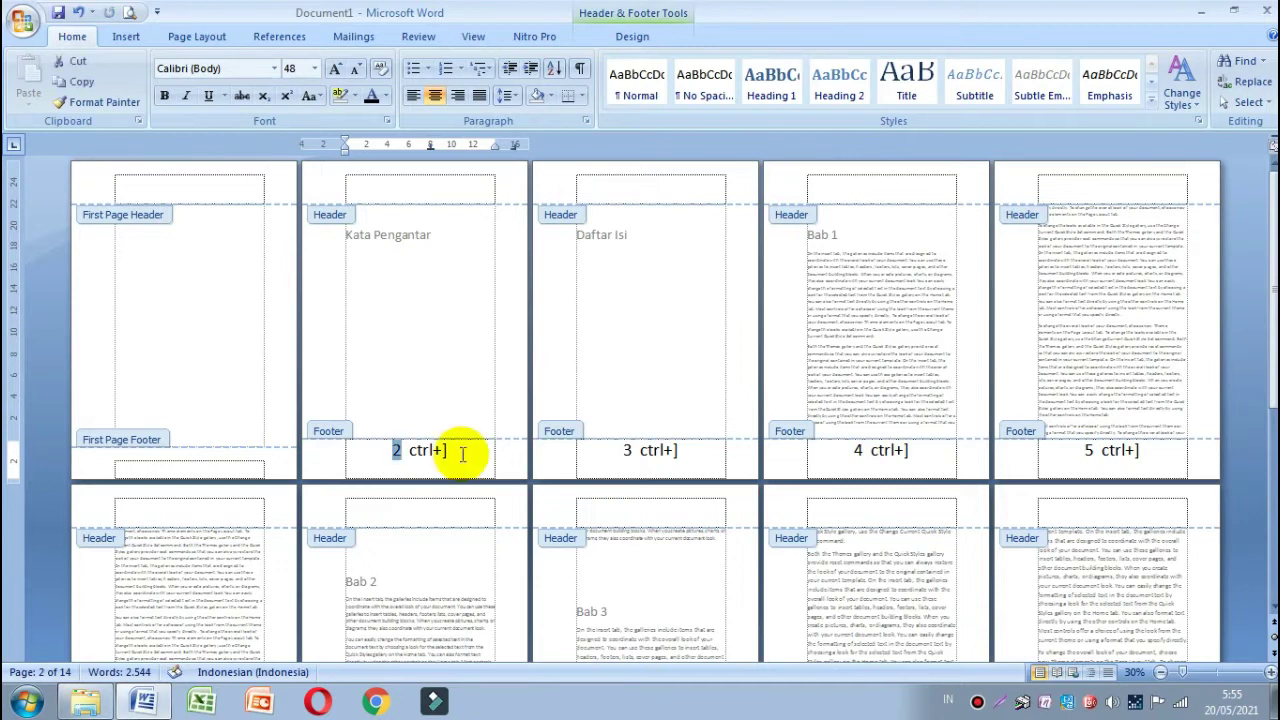
key("ctrl+bracketright")
key("ctrl+bracketright")
key("ctrl+bracketright")
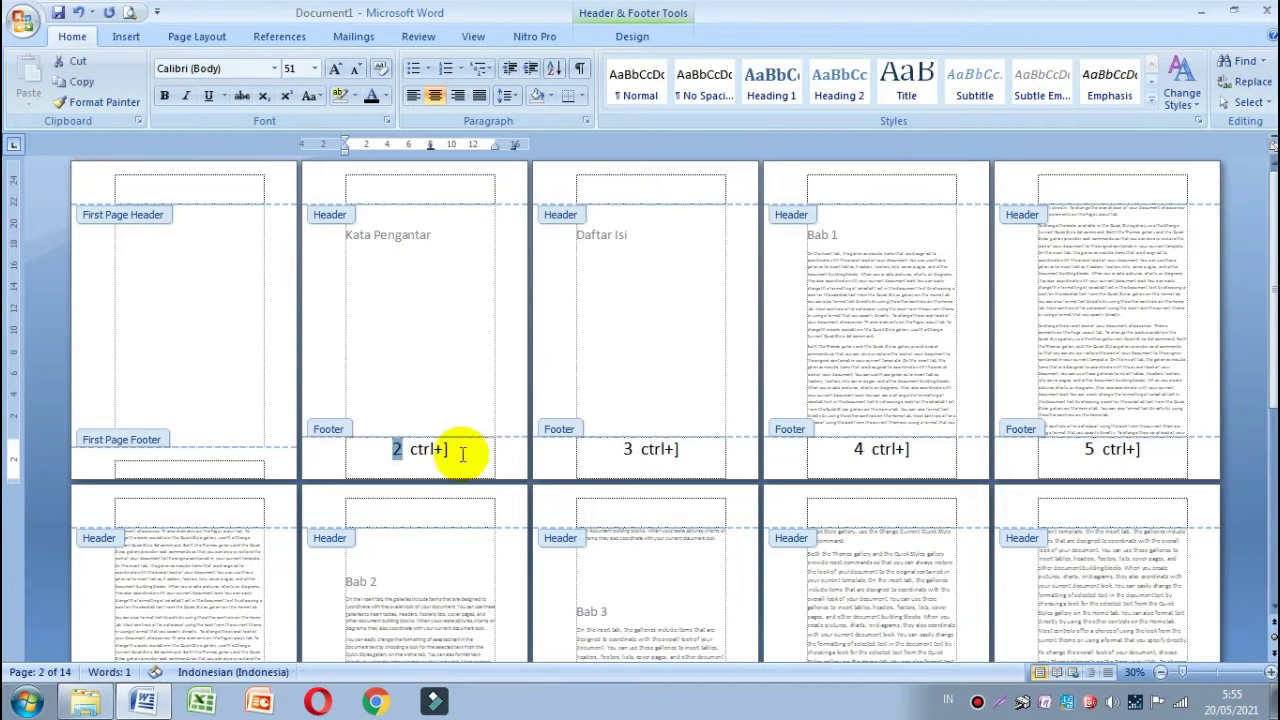
key("ctrl+bracketright")
key("ctrl+bracketright")
key("ctrl+bracketright")
key("ctrl+bracketright")
key("ctrl+bracketright")
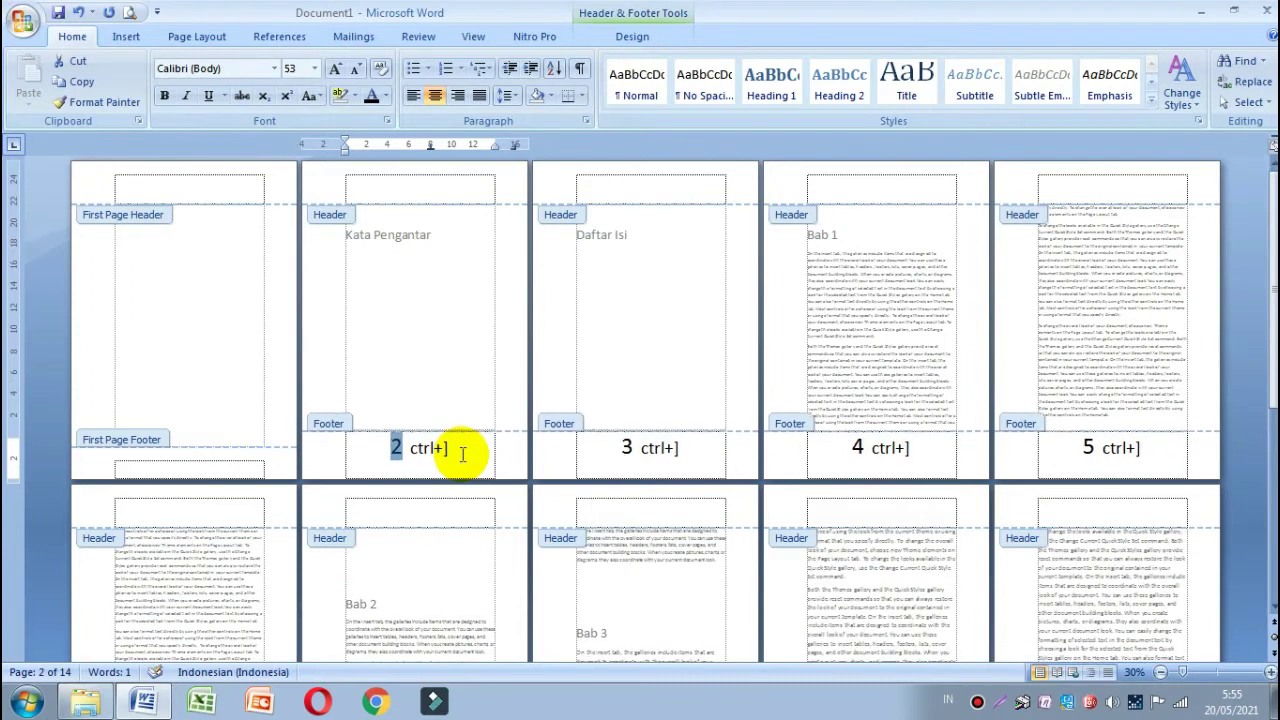
key("ctrl+bracketright")
key("ctrl+bracketright")
key("ctrl+bracketright")
key("ctrl+bracketright")
key("ctrl+bracketright")
key("ctrl+bracketright")
key("ctrl+bracketright")
key("ctrl+bracketright")
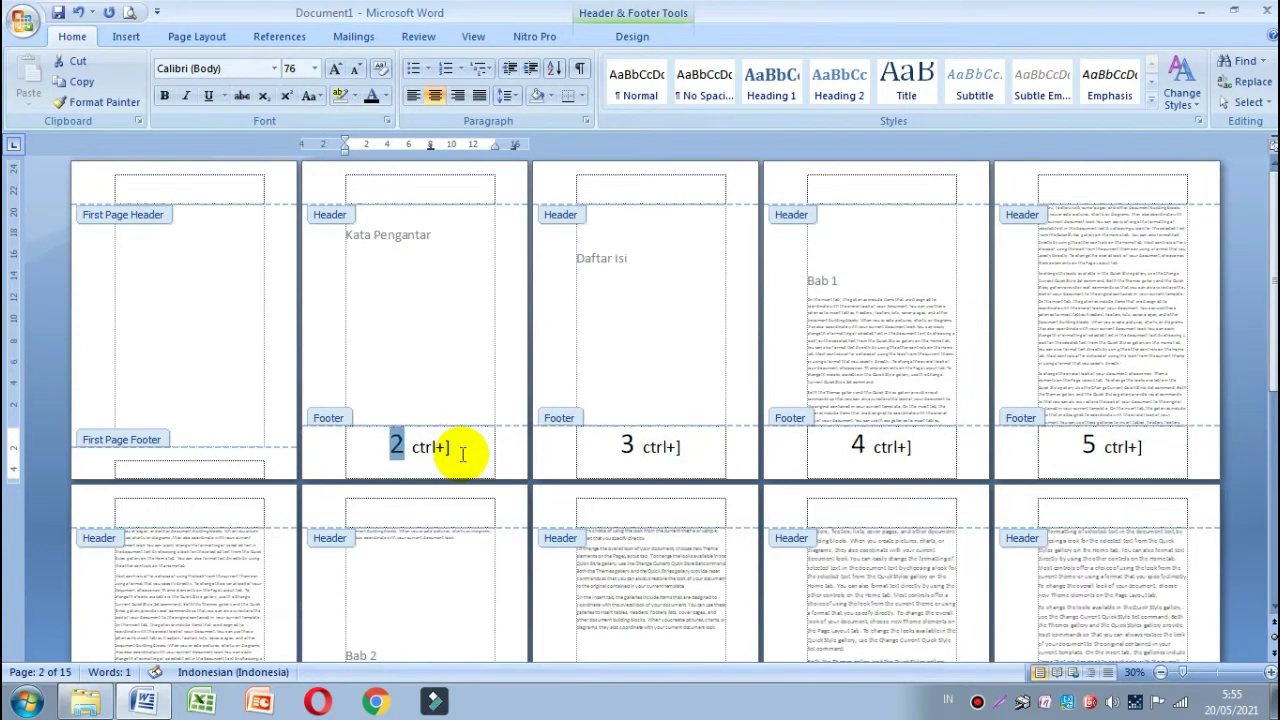
key("ctrl+bracketright")
key("ctrl+bracketright")
key("ctrl+bracketright")
key("ctrl+bracketright")
key("ctrl+bracketright")
key("ctrl+bracketright")
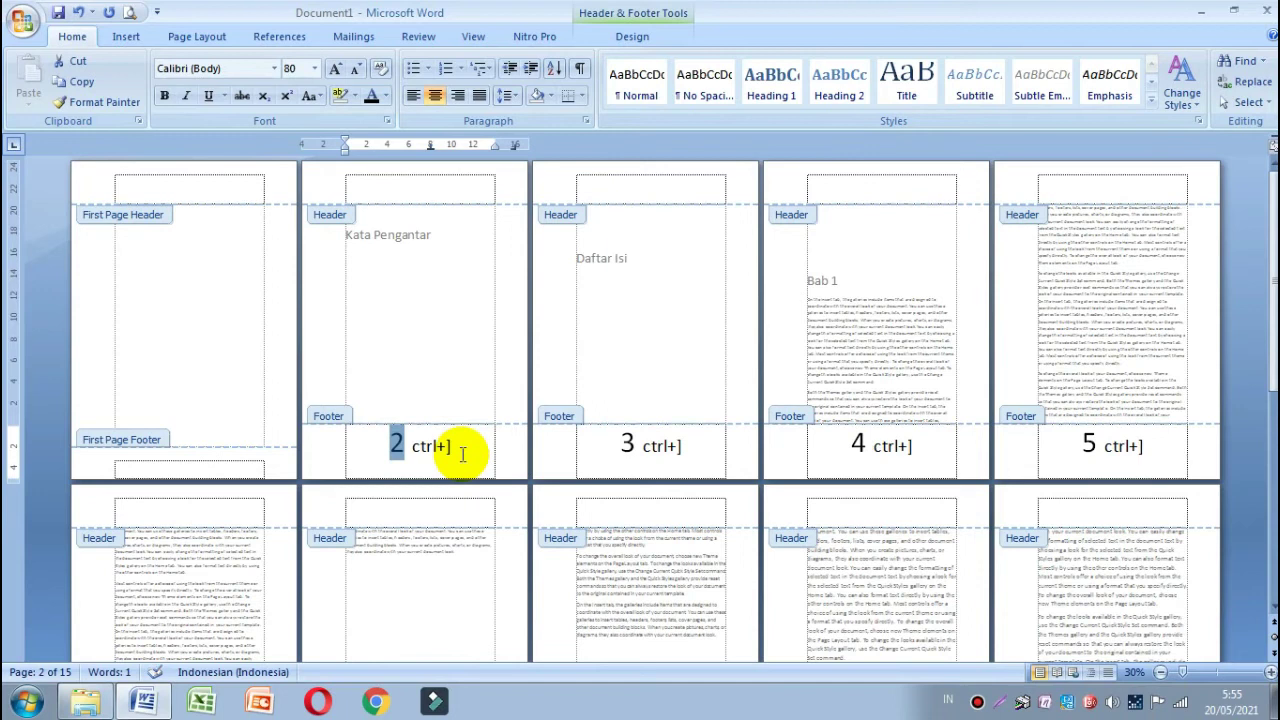
Delete the added text after the page number and enlarge page 2's number to 80.
left_click(462, 455)
key("BackSpace")
key("BackSpace")
key("BackSpace")
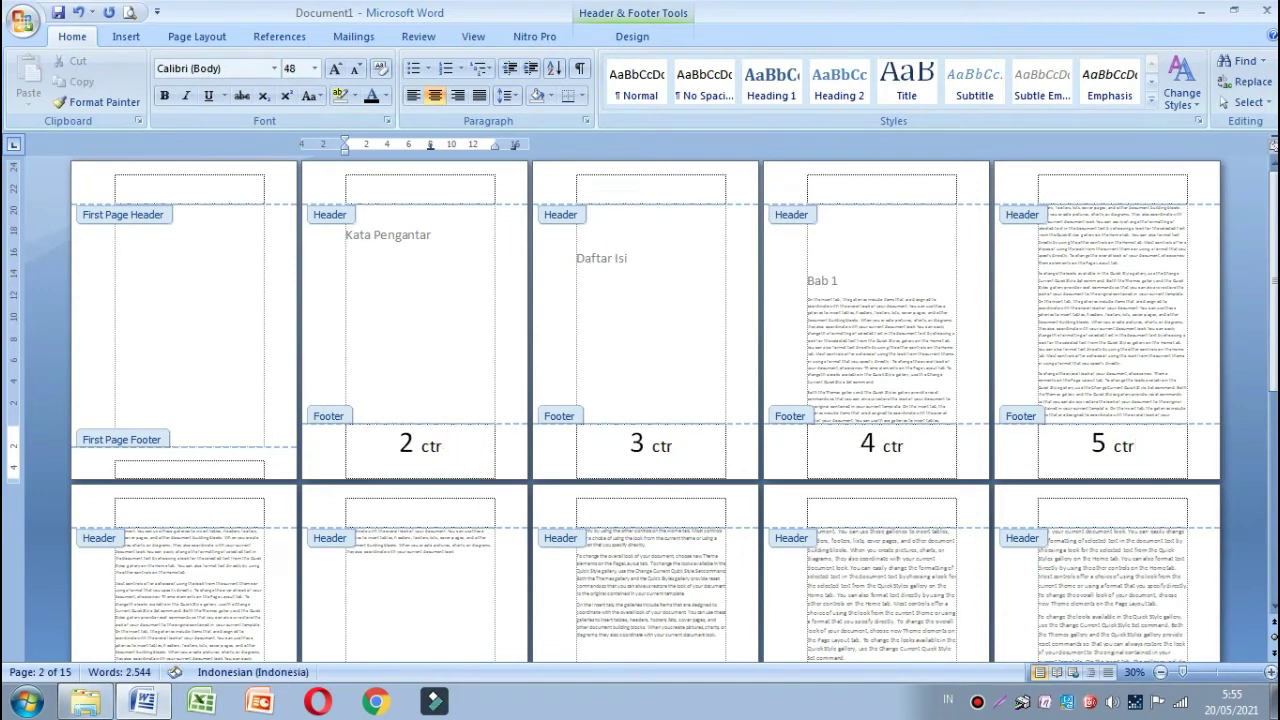
key("BackSpace")
key("BackSpace")
key("BackSpace")
key("BackSpace")
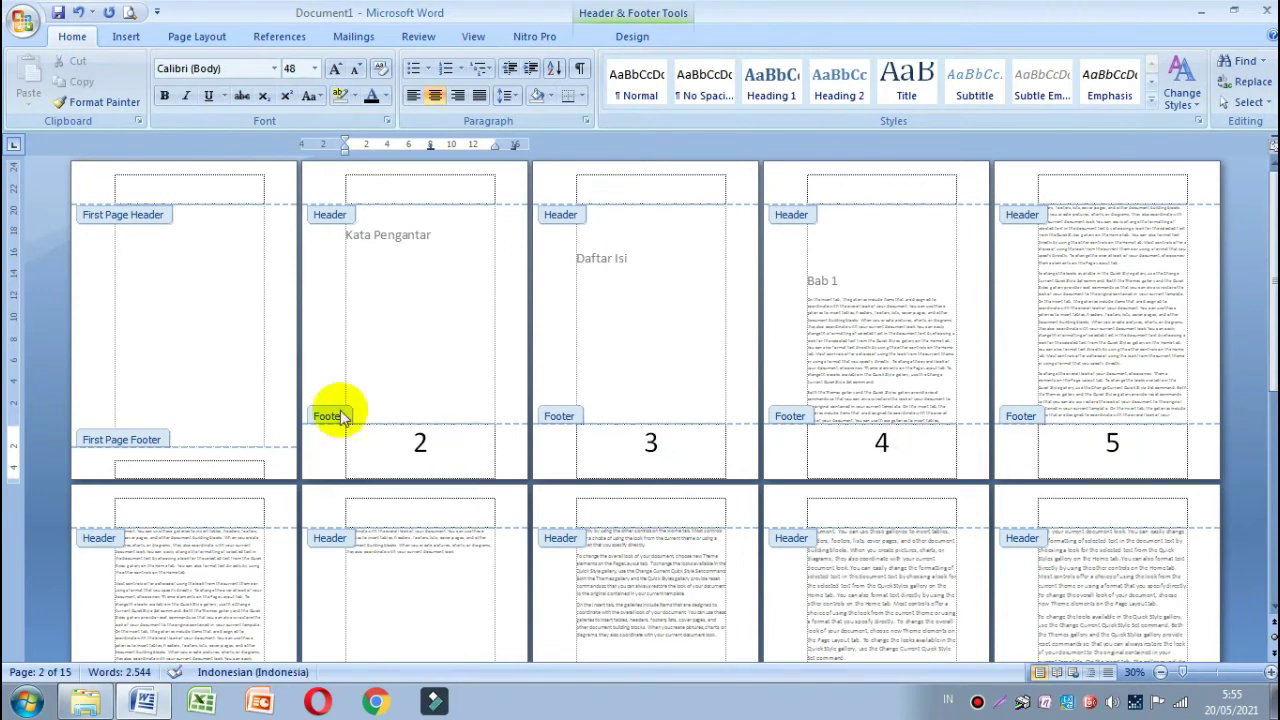
left_click_drag(425, 448, 414, 444)
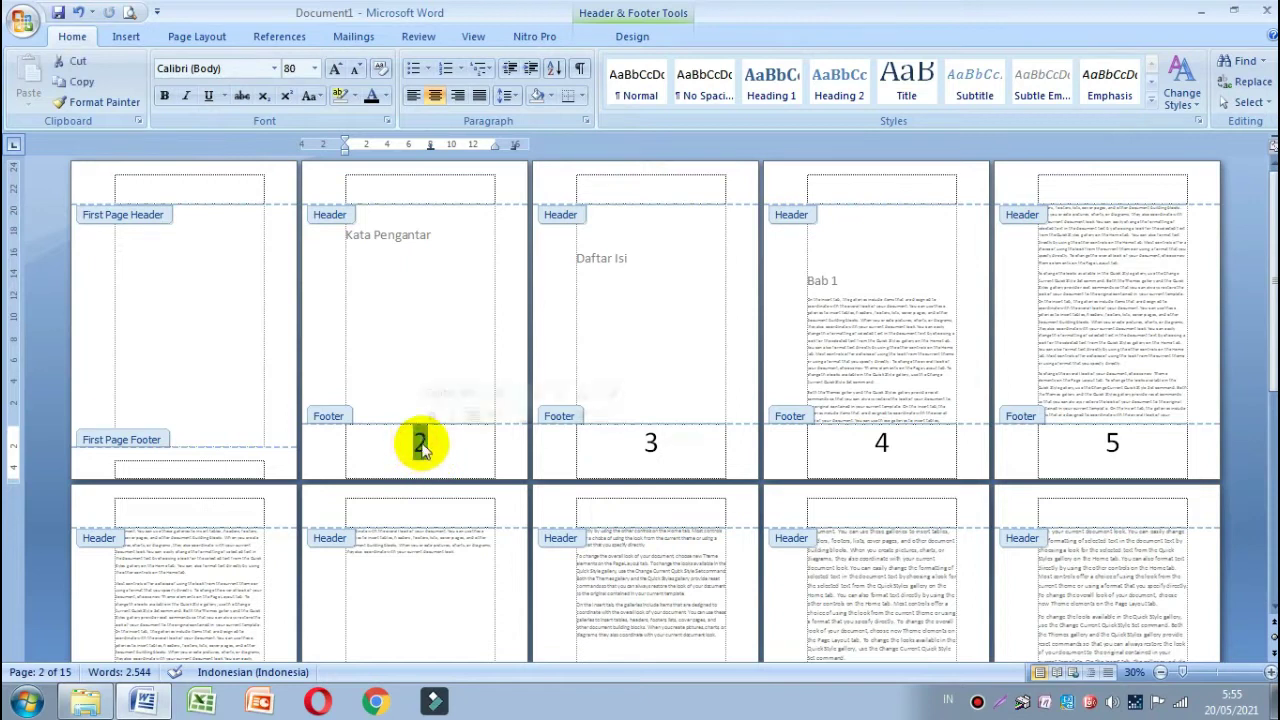
key("ctrl+bracketright")
key("ctrl+bracketright")
key("ctrl+bracketright")
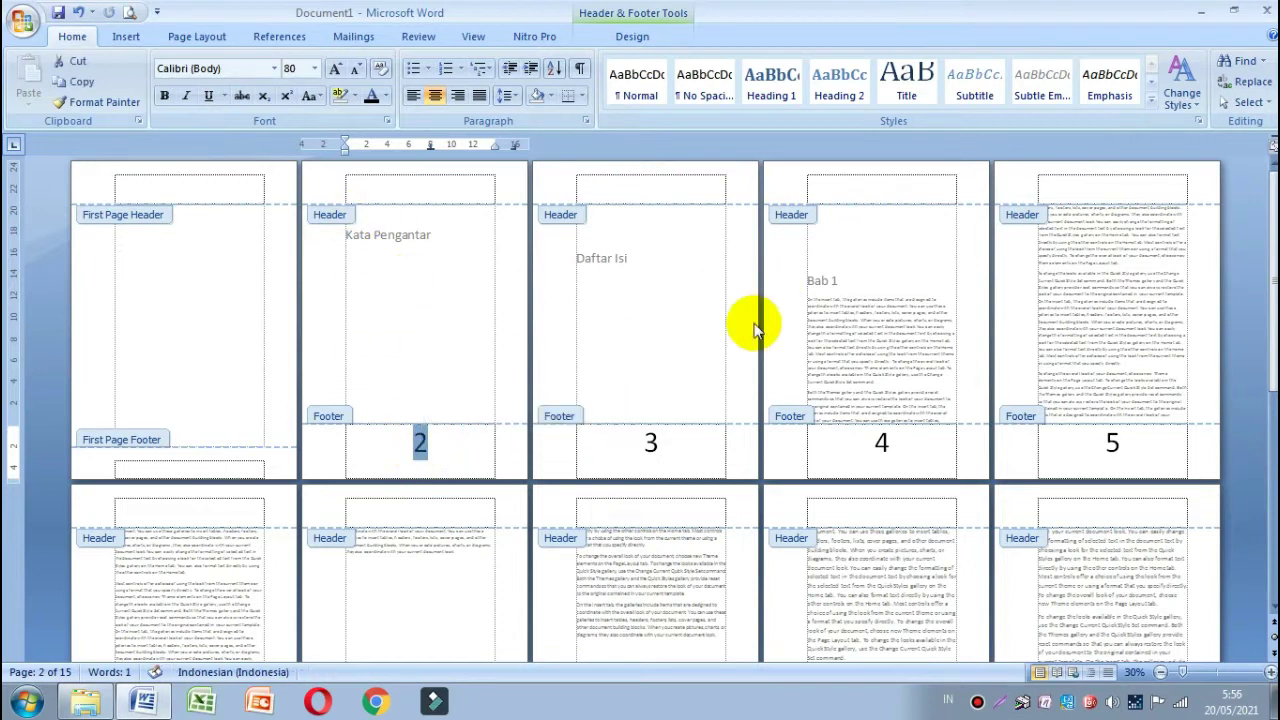
left_click(461, 448)
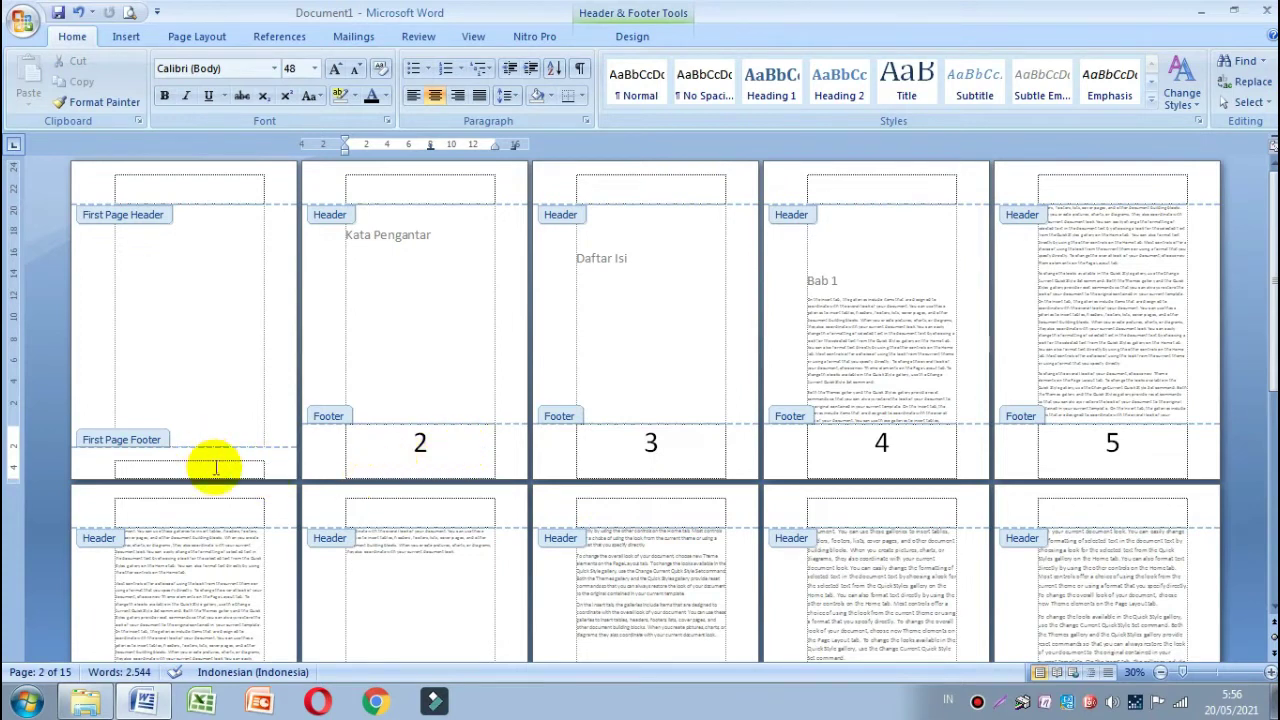
scroll(215, 467, "up", 1)
Leave footer editing and enlarge the Cover title with three Ctrl+] presses.
double_click(186, 240)
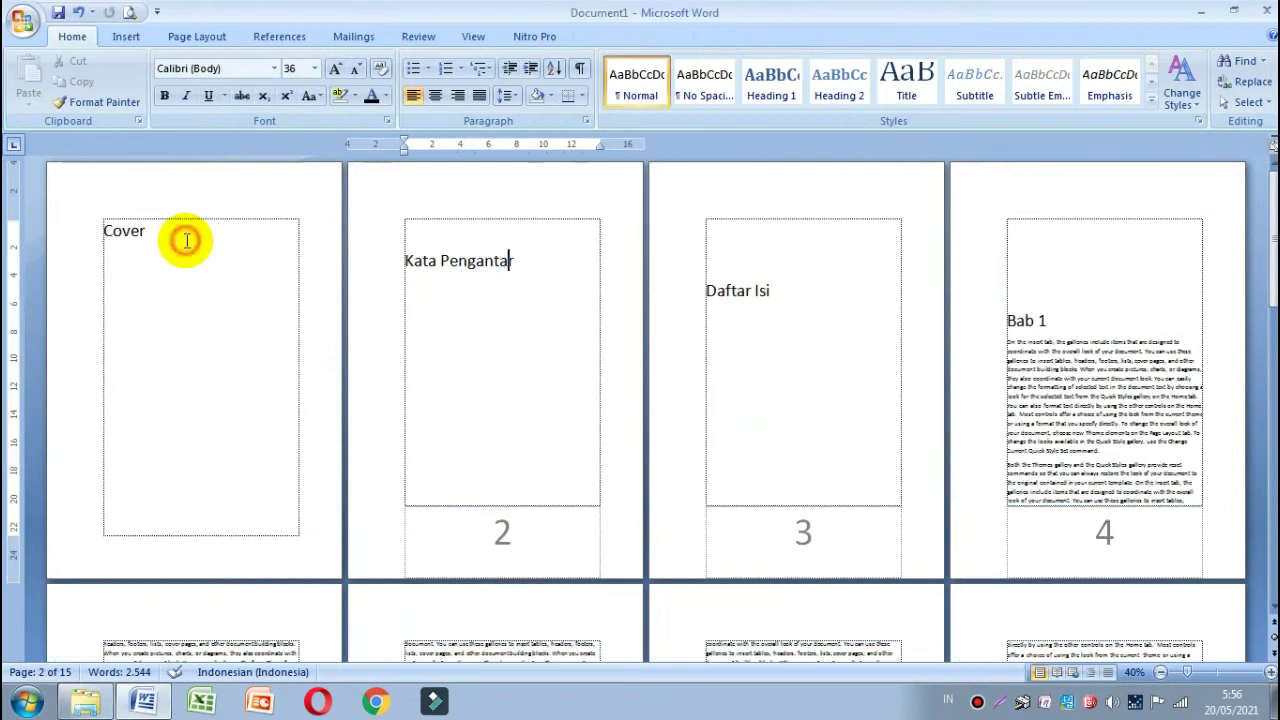
left_click(186, 240)
left_click(73, 236)
key("ctrl+bracketright")
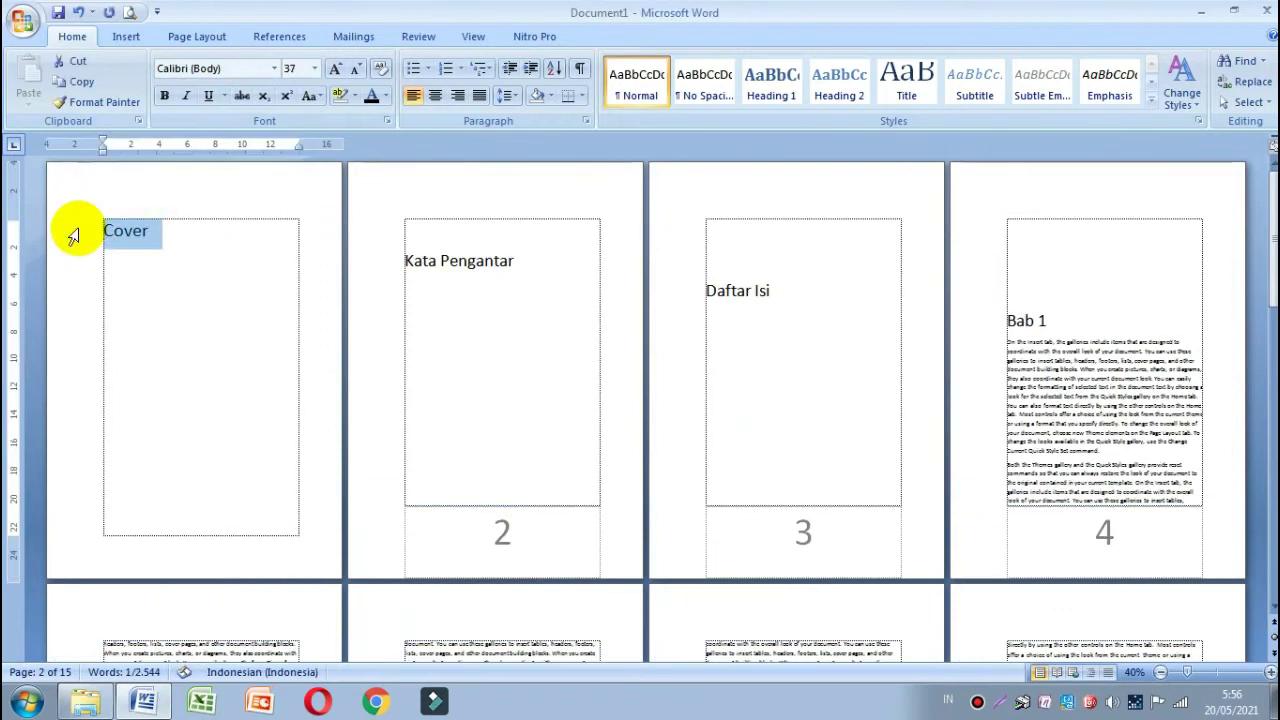
key("ctrl+bracketright")
key("ctrl+bracketright")
key("ctrl+bracketright")
key("ctrl+bracketright")
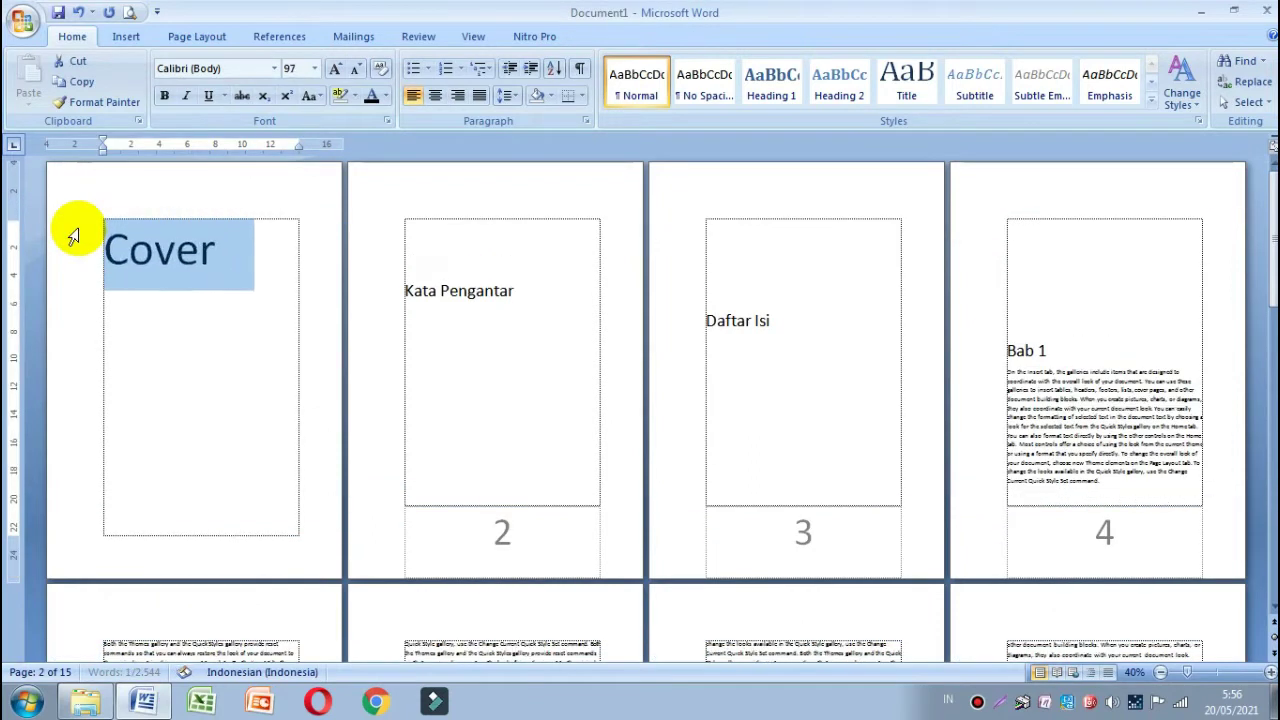
key("ctrl+bracketright")
key("ctrl+bracketright")
key("ctrl+bracketright")
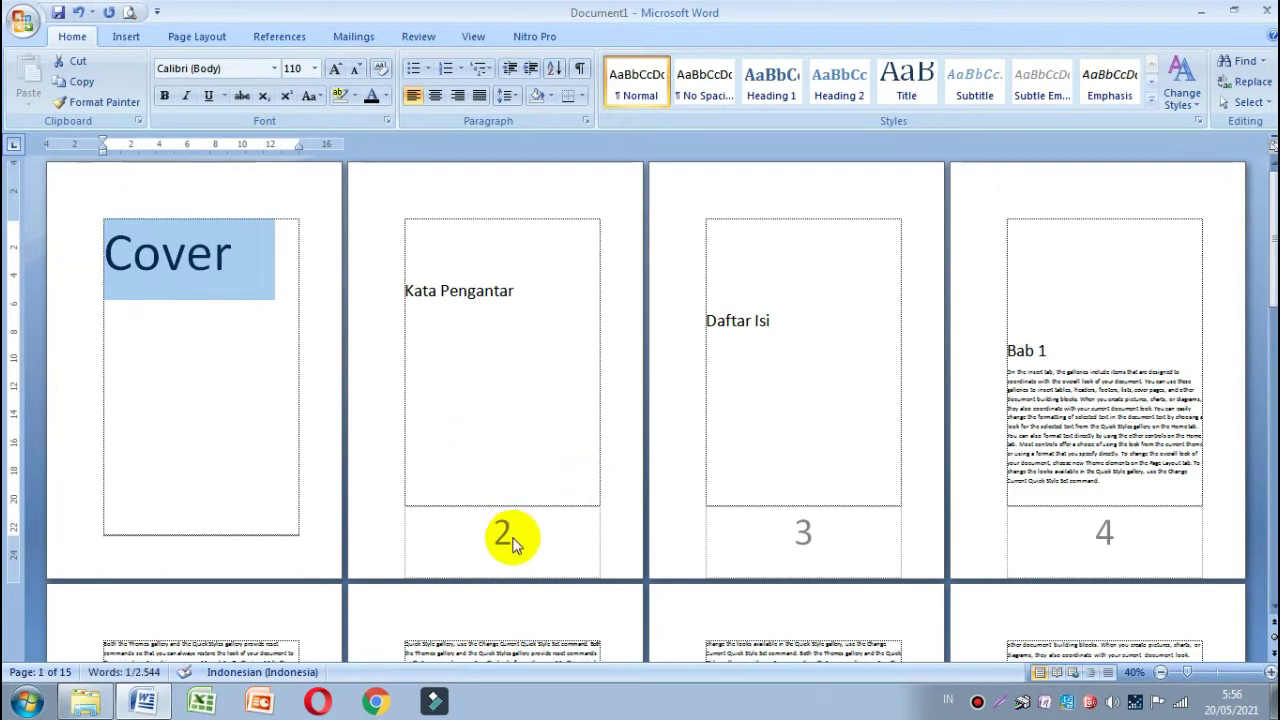
left_click(165, 380)
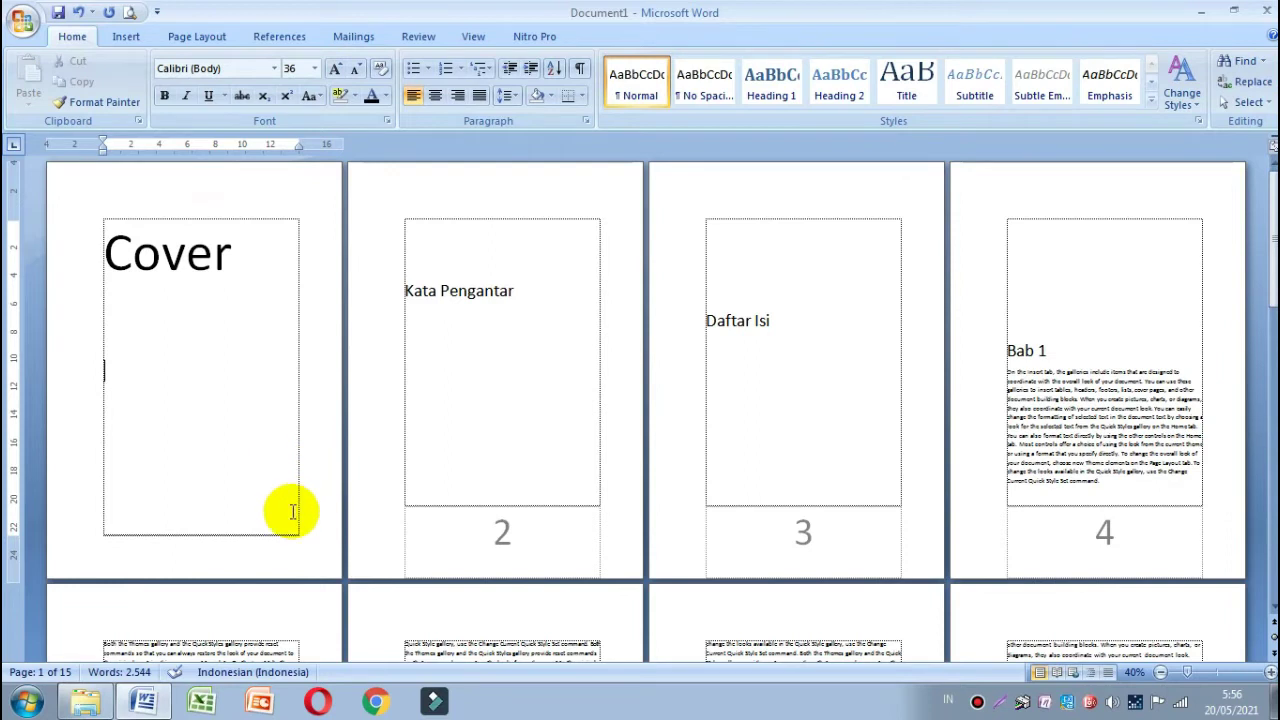
Select the Cover, Kata Pengantar and Daftar Isi headings, then type 'ii' under Kata Pengantar.
left_click(182, 34)
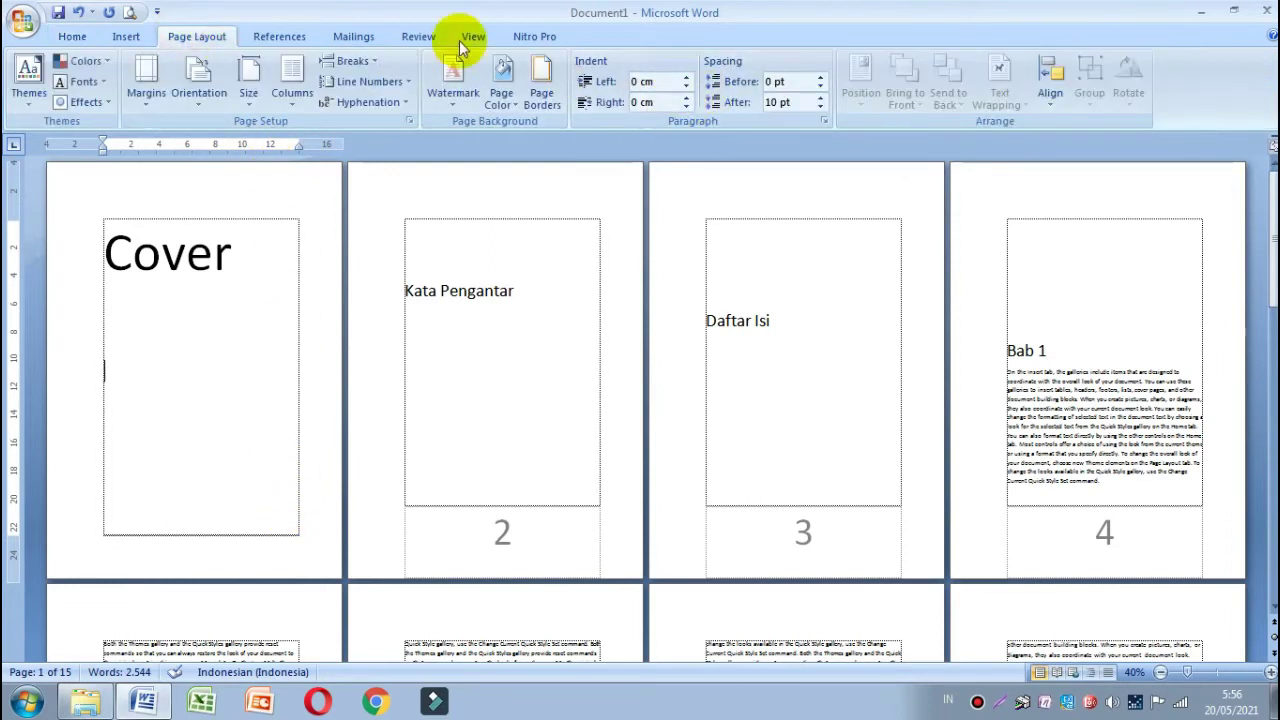
left_click(82, 40)
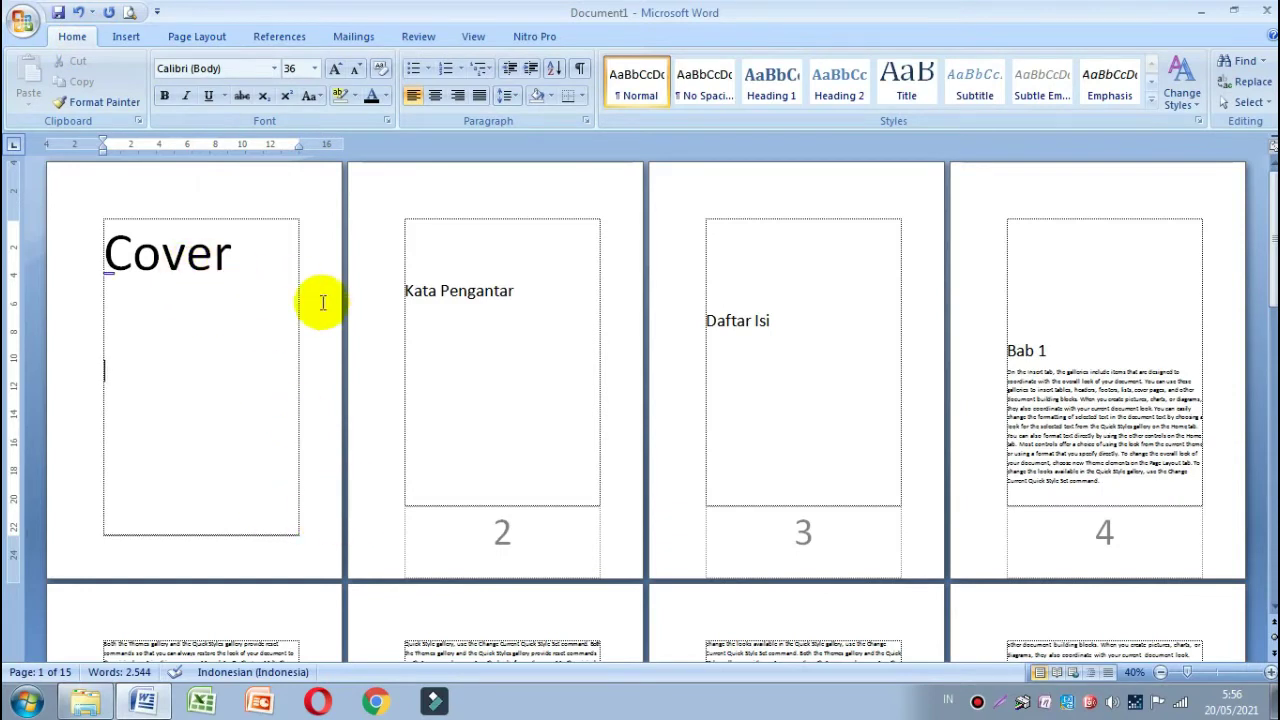
scroll(340, 337, "down", 1)
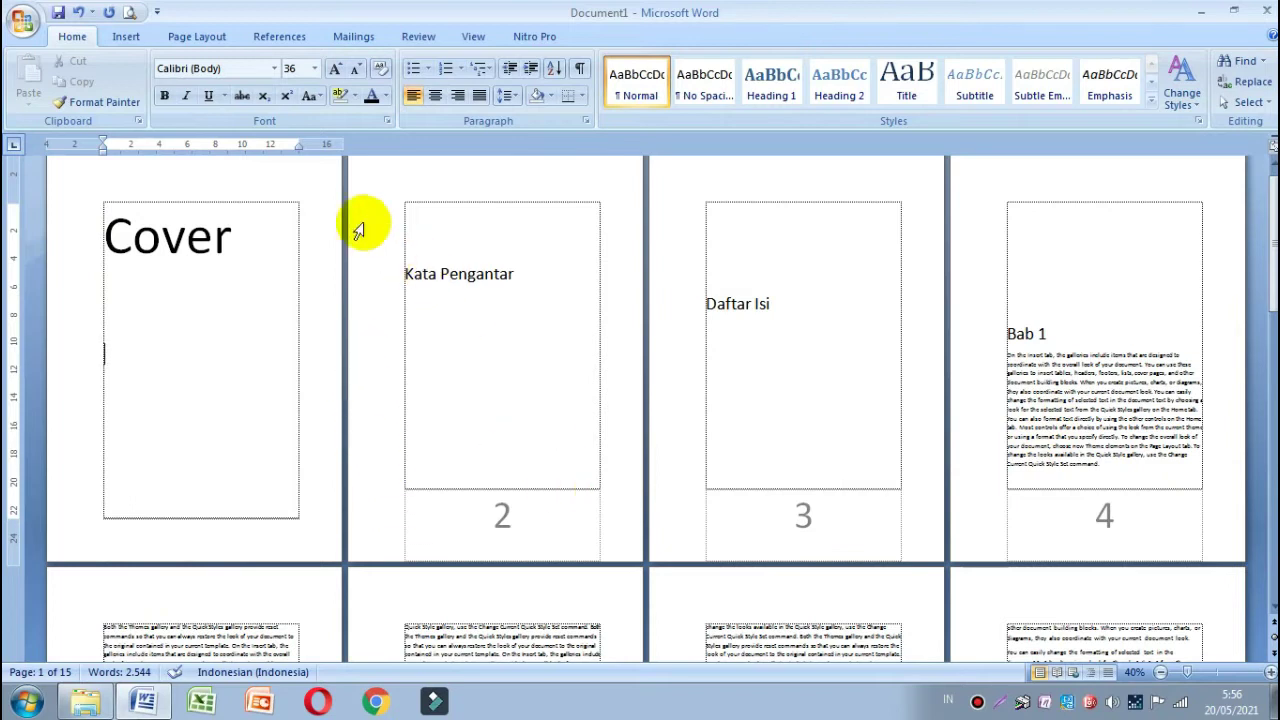
left_click(251, 236)
left_click_drag(251, 236, 100, 237)
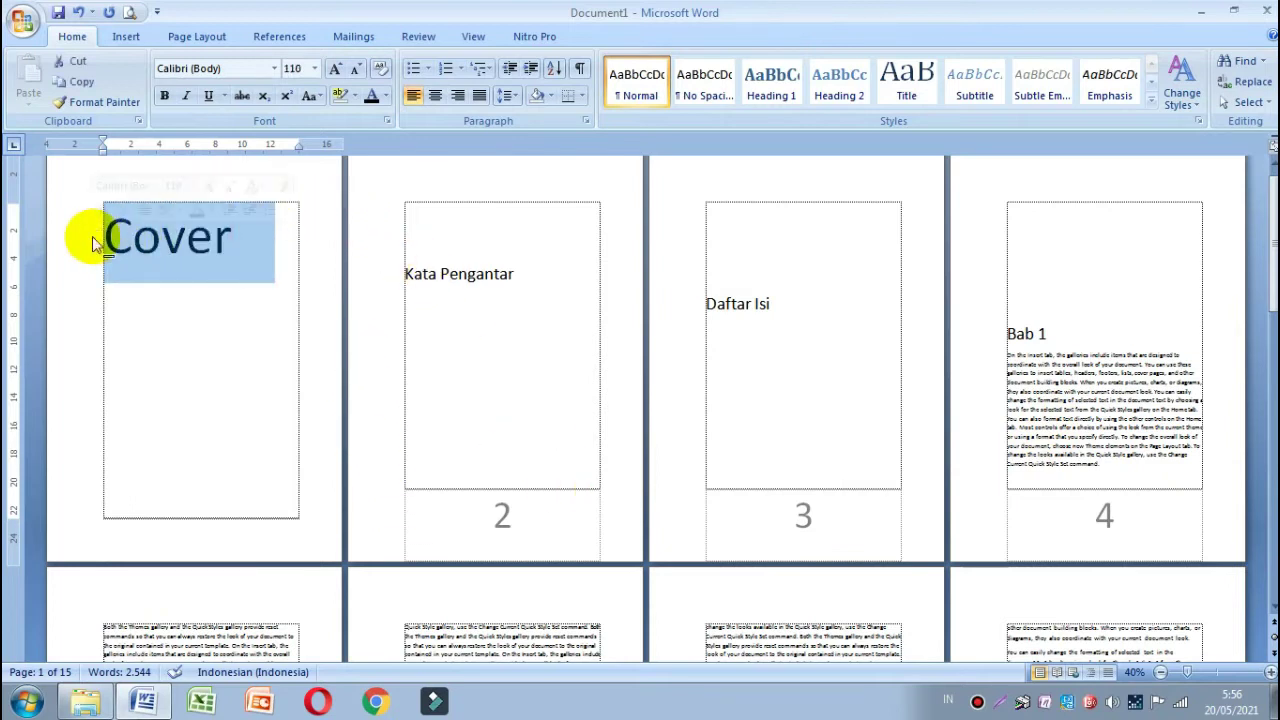
left_click_drag(543, 286, 386, 277)
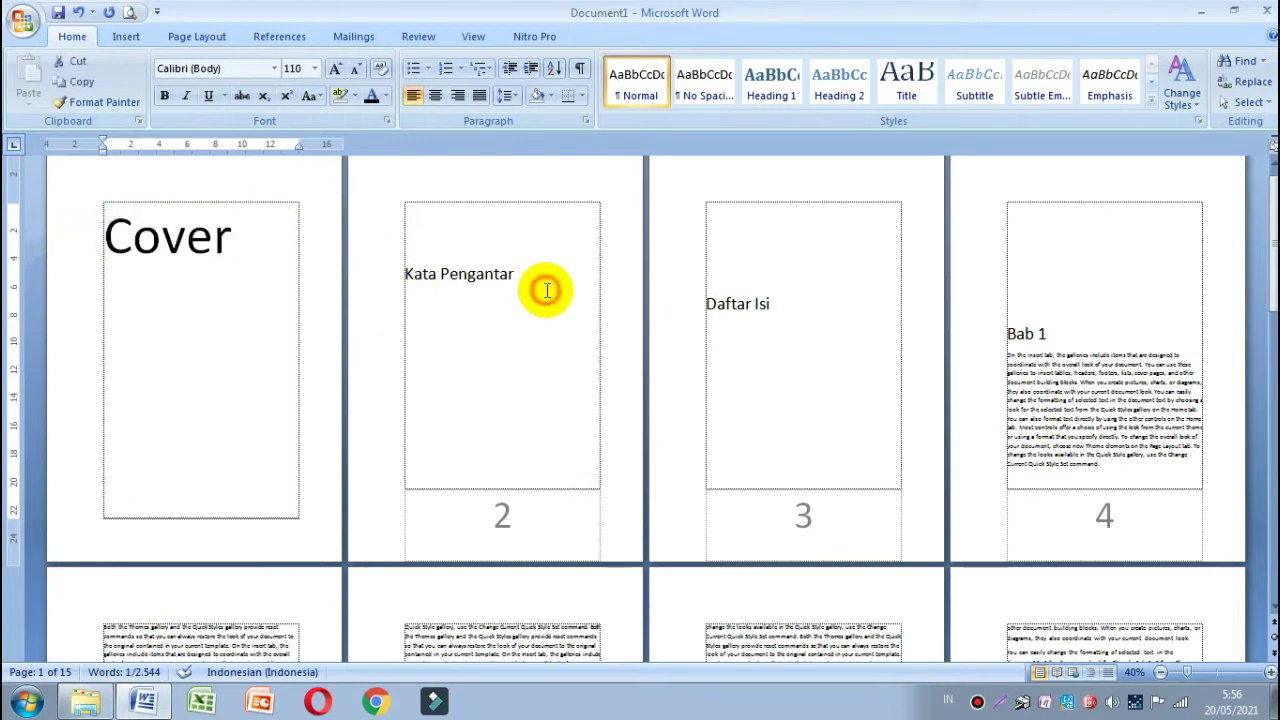
left_click_drag(829, 325, 702, 315)
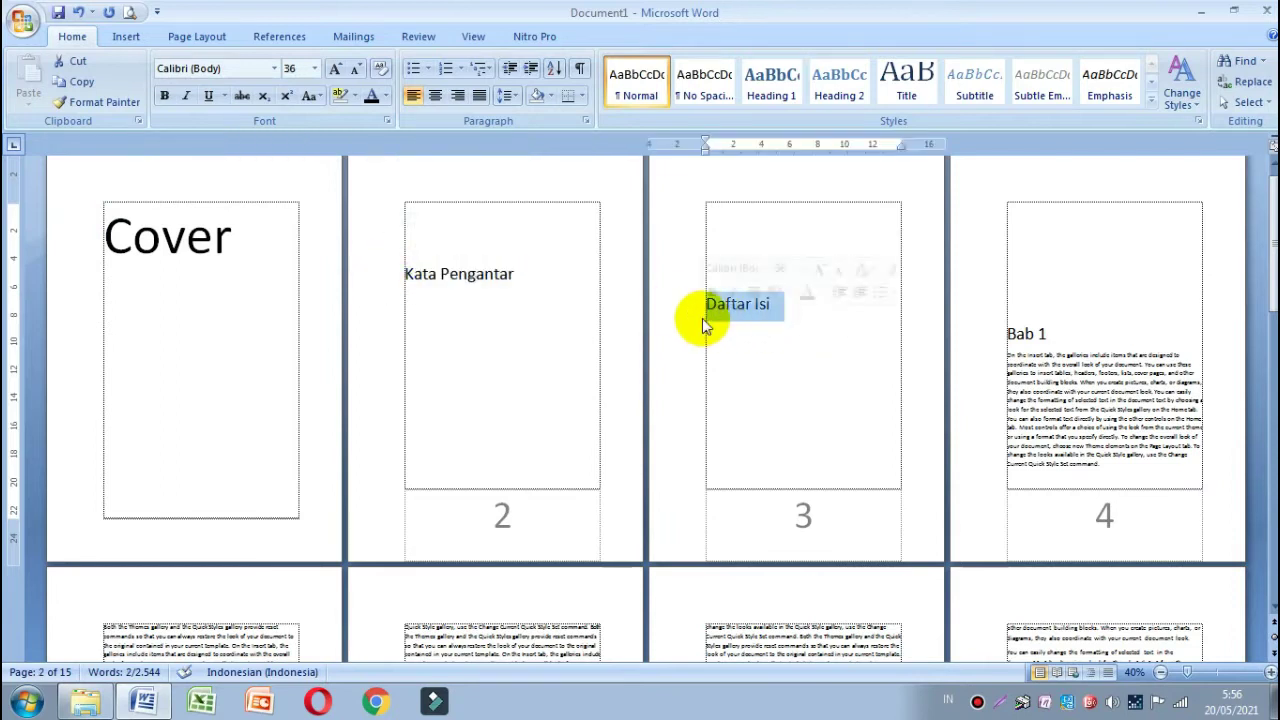
left_click(563, 294)
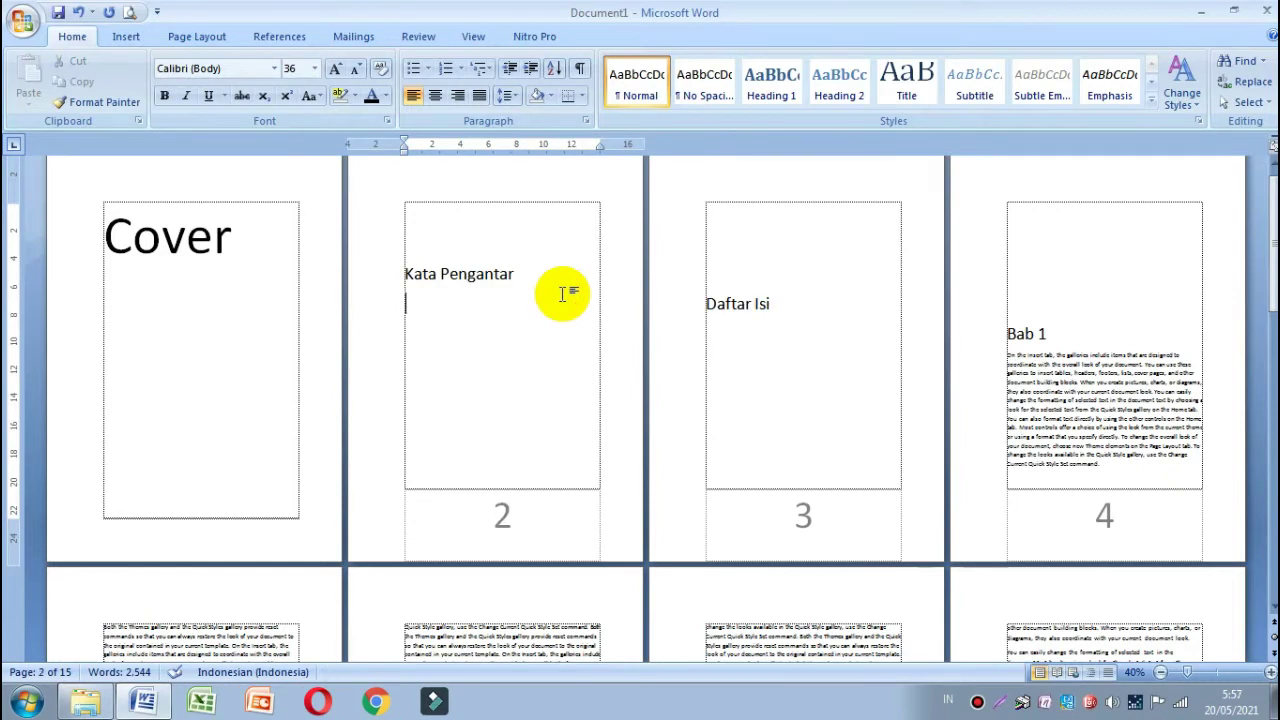
type("ii")
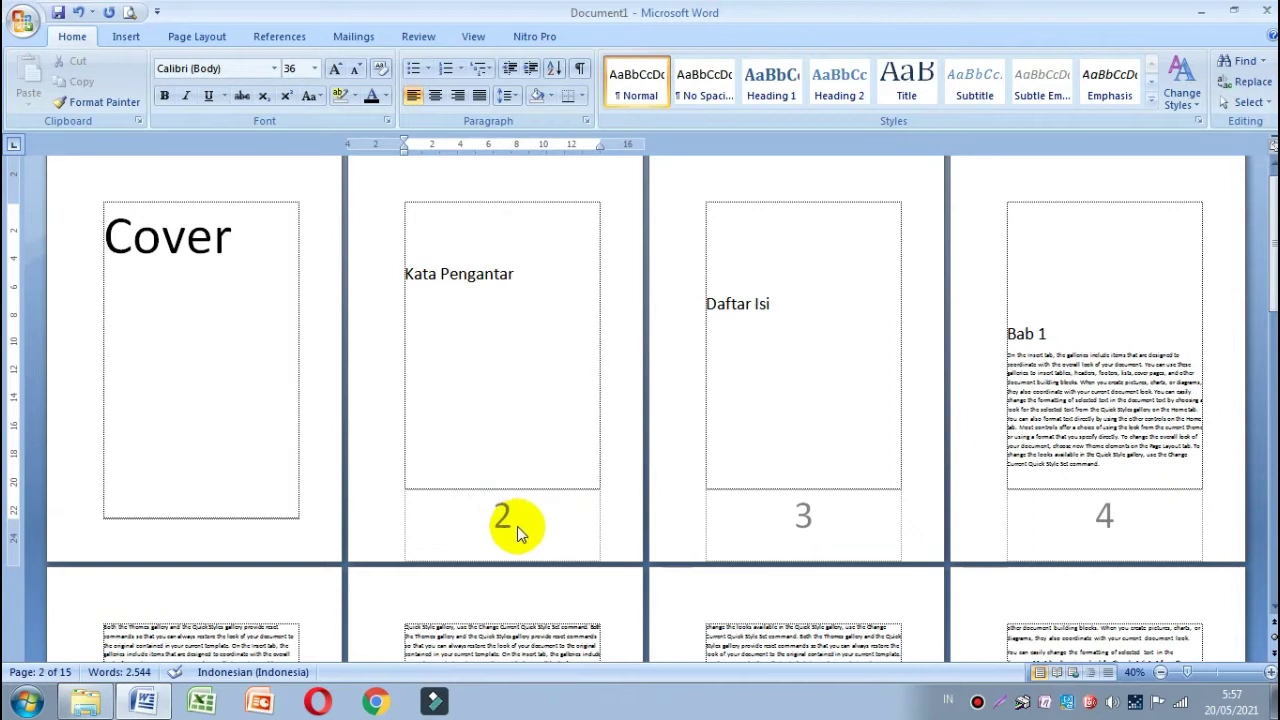
double_click(448, 514)
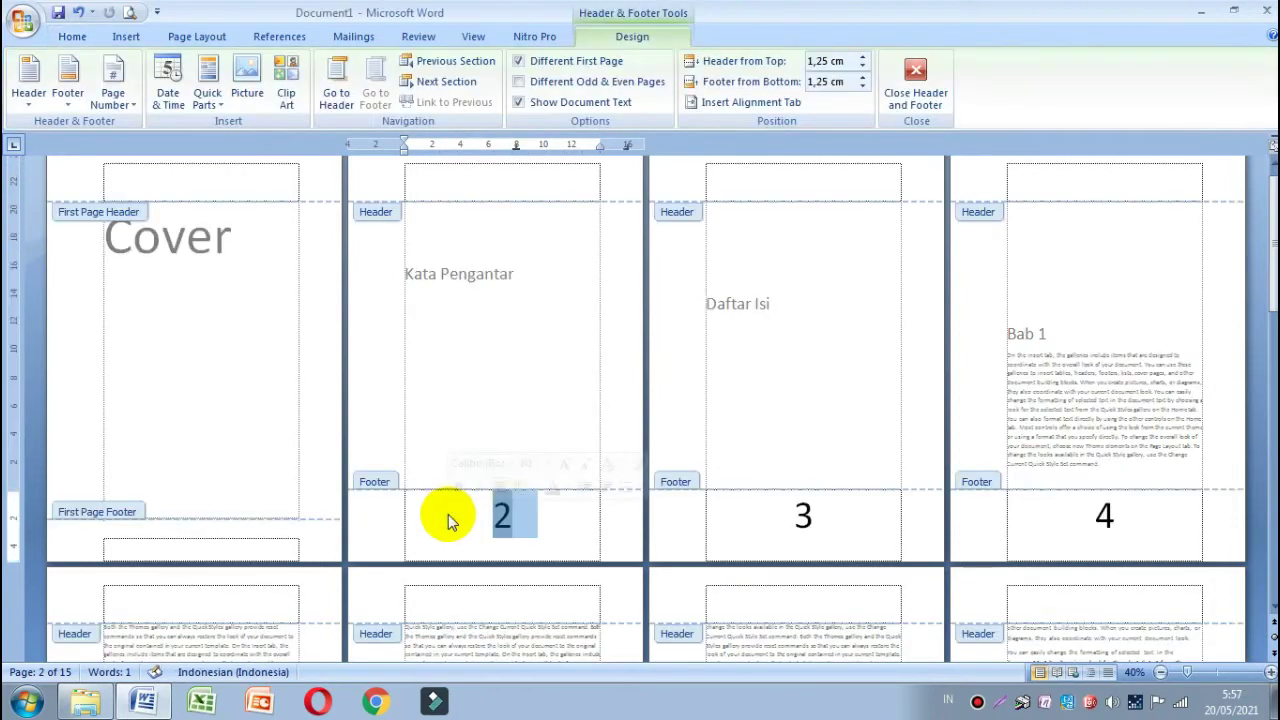
left_click(545, 523)
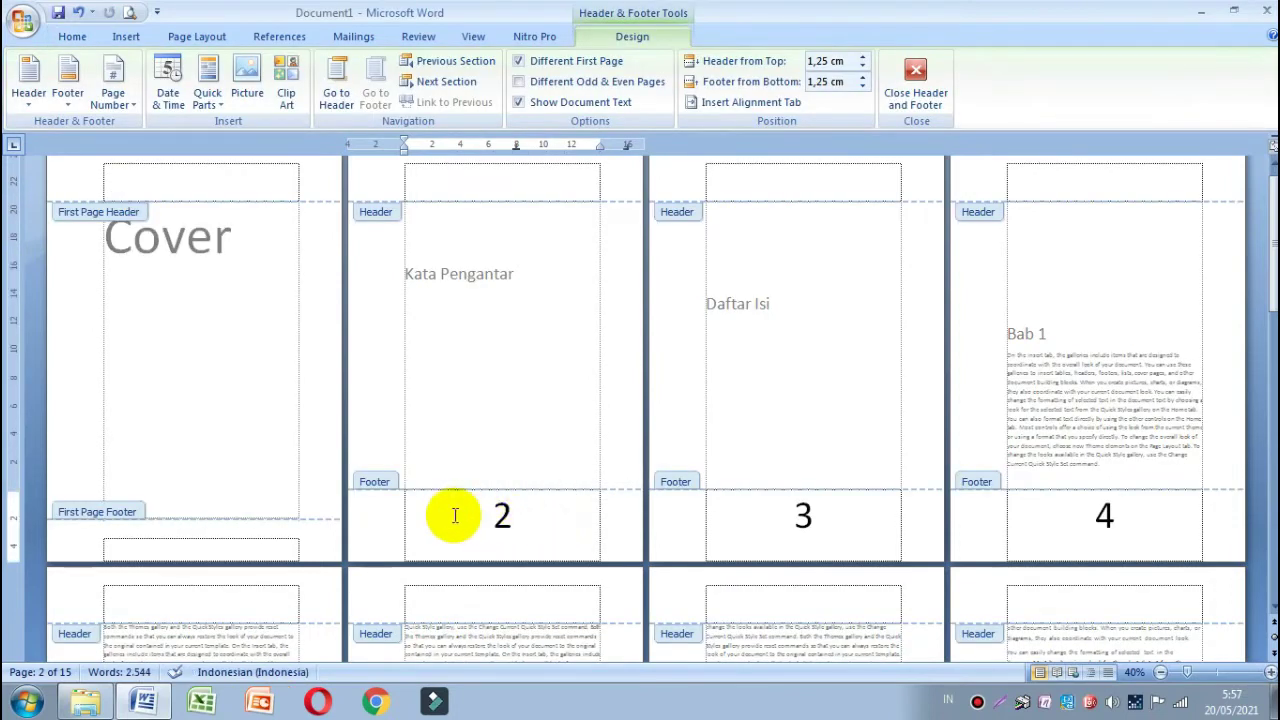
left_click_drag(491, 514, 519, 516)
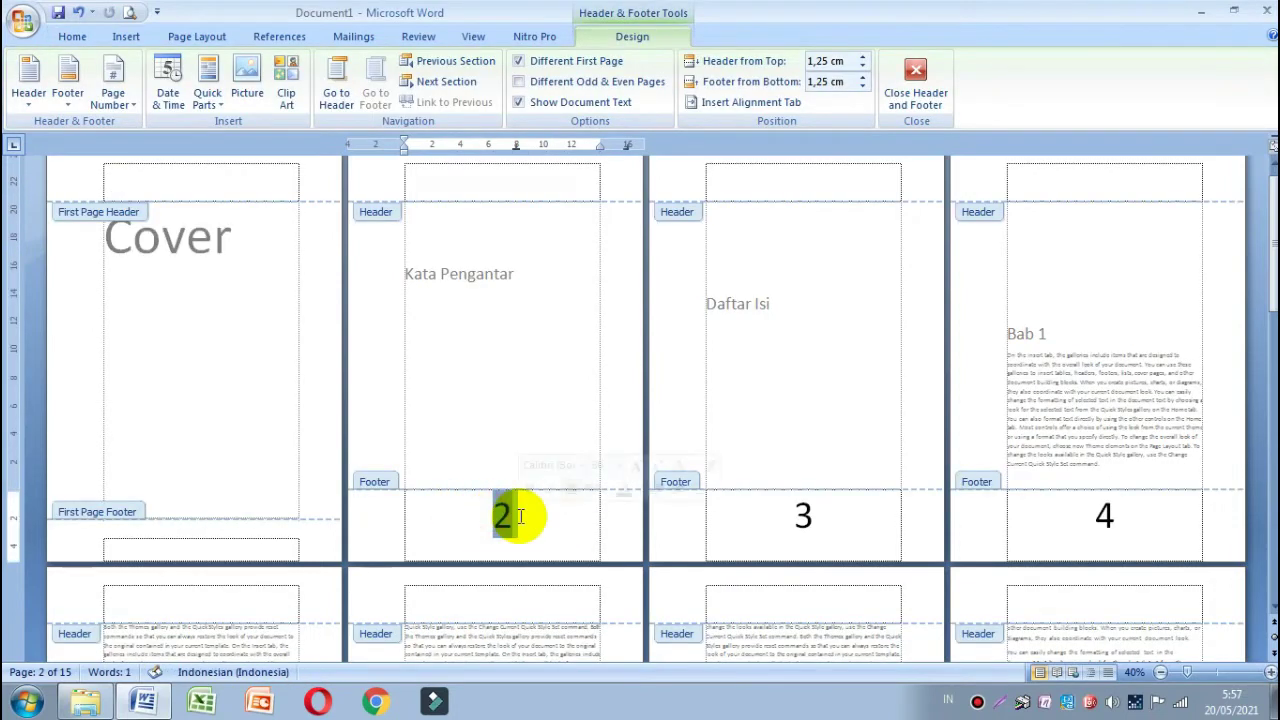
left_click(519, 516)
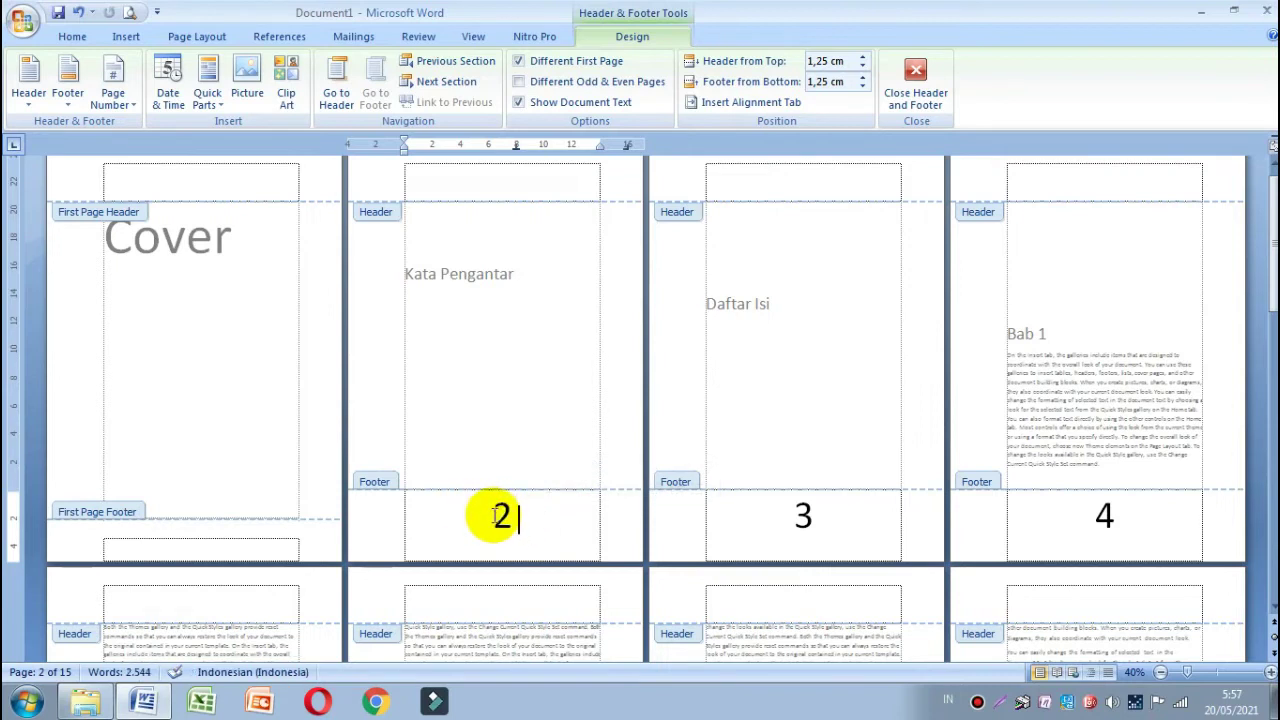
double_click(500, 515)
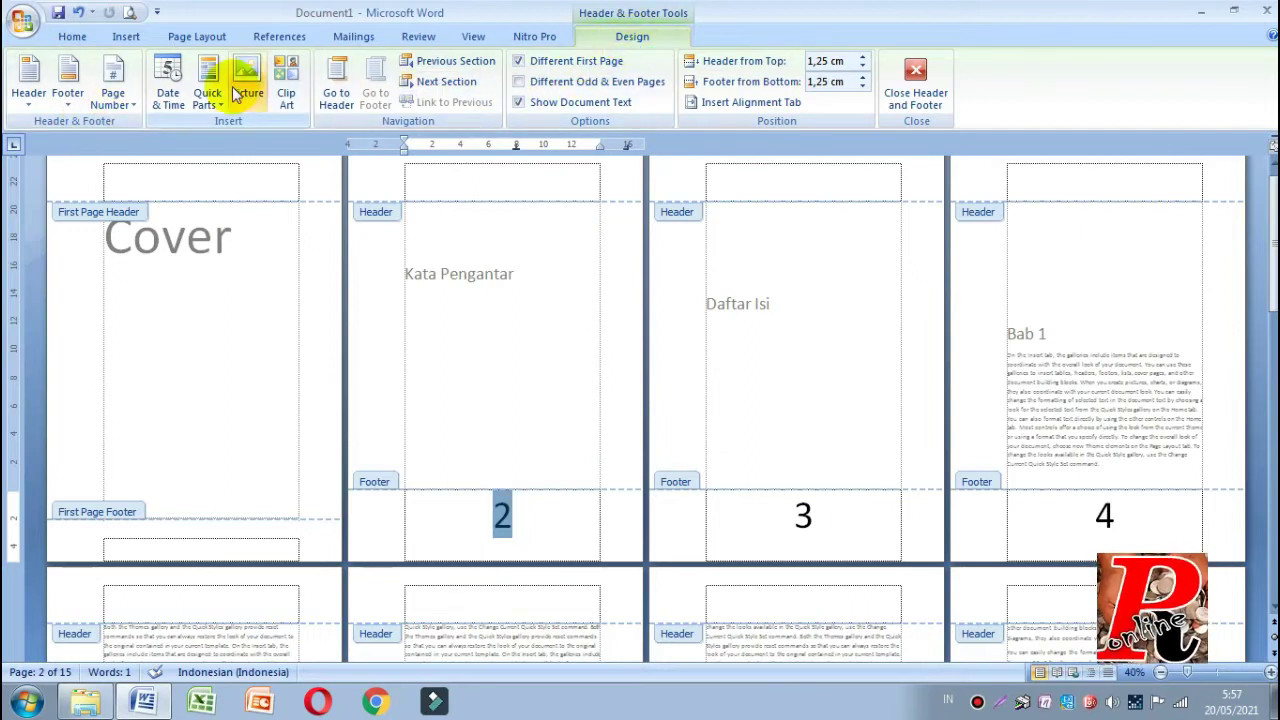
Format page numbers as lowercase Roman numerals (i, ii, iii), continuing from the previous section.
left_click(133, 113)
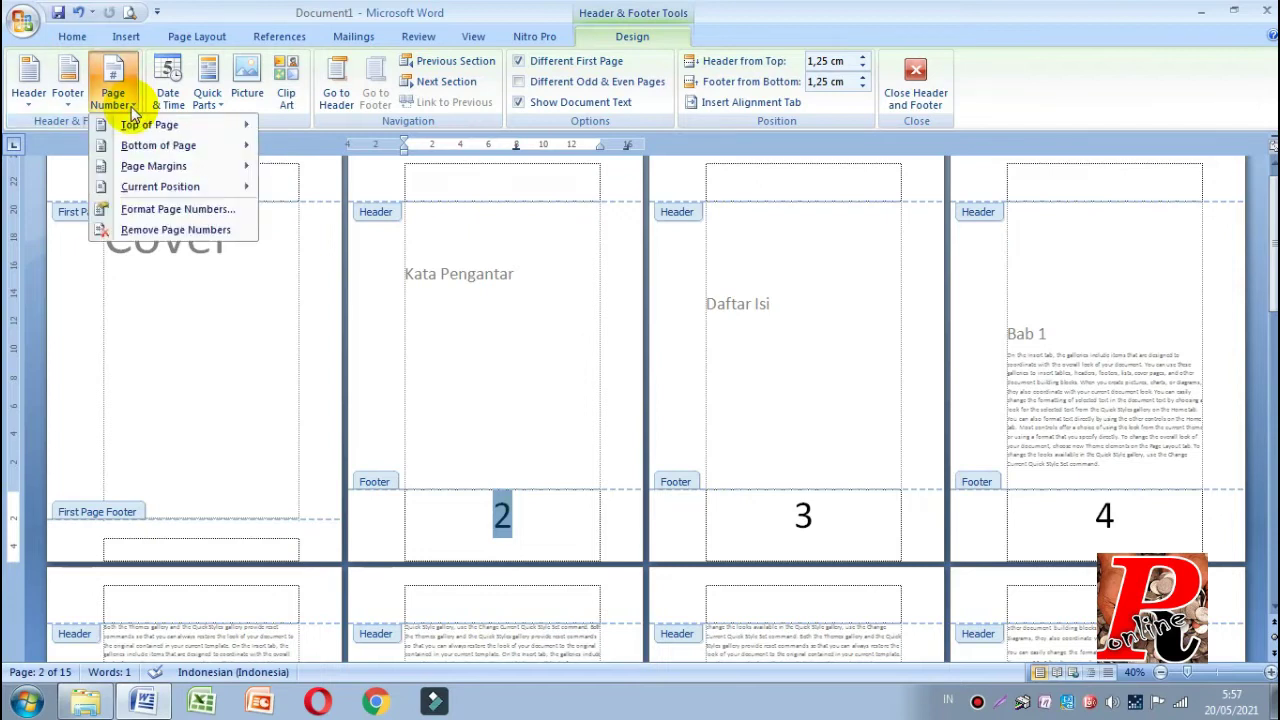
left_click(133, 113)
left_click(133, 113)
left_click(141, 214)
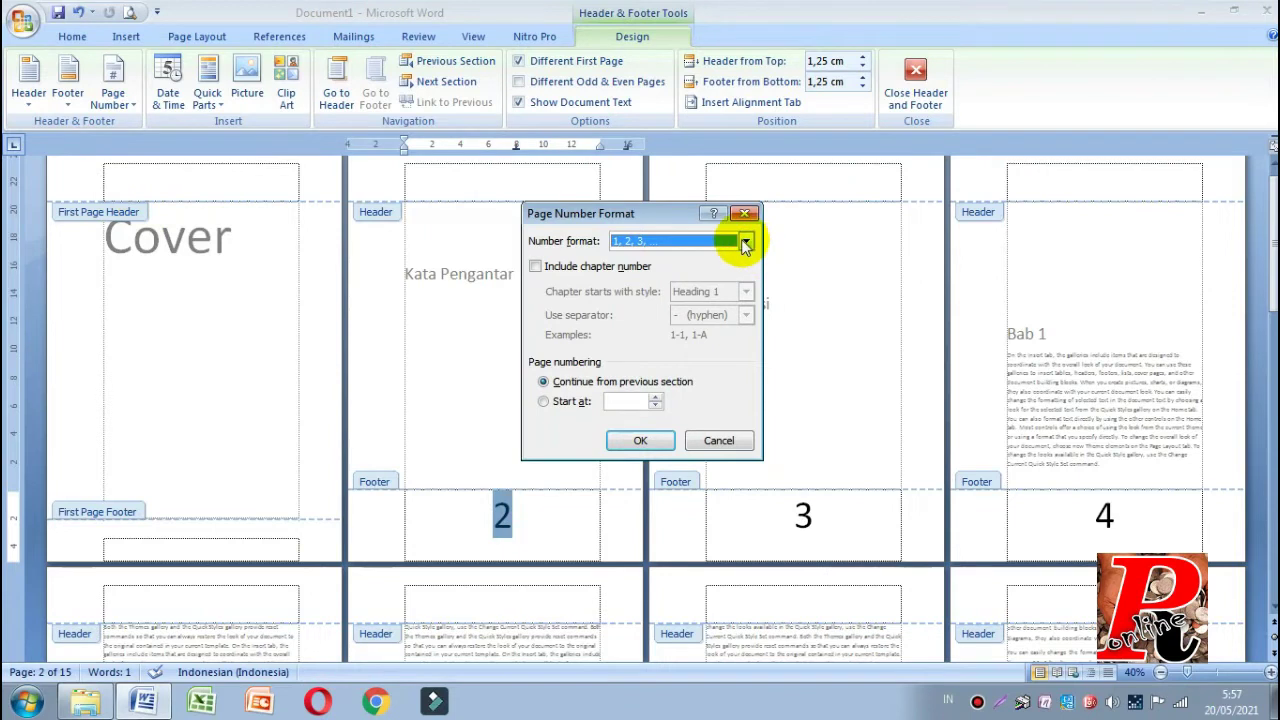
left_click(703, 241)
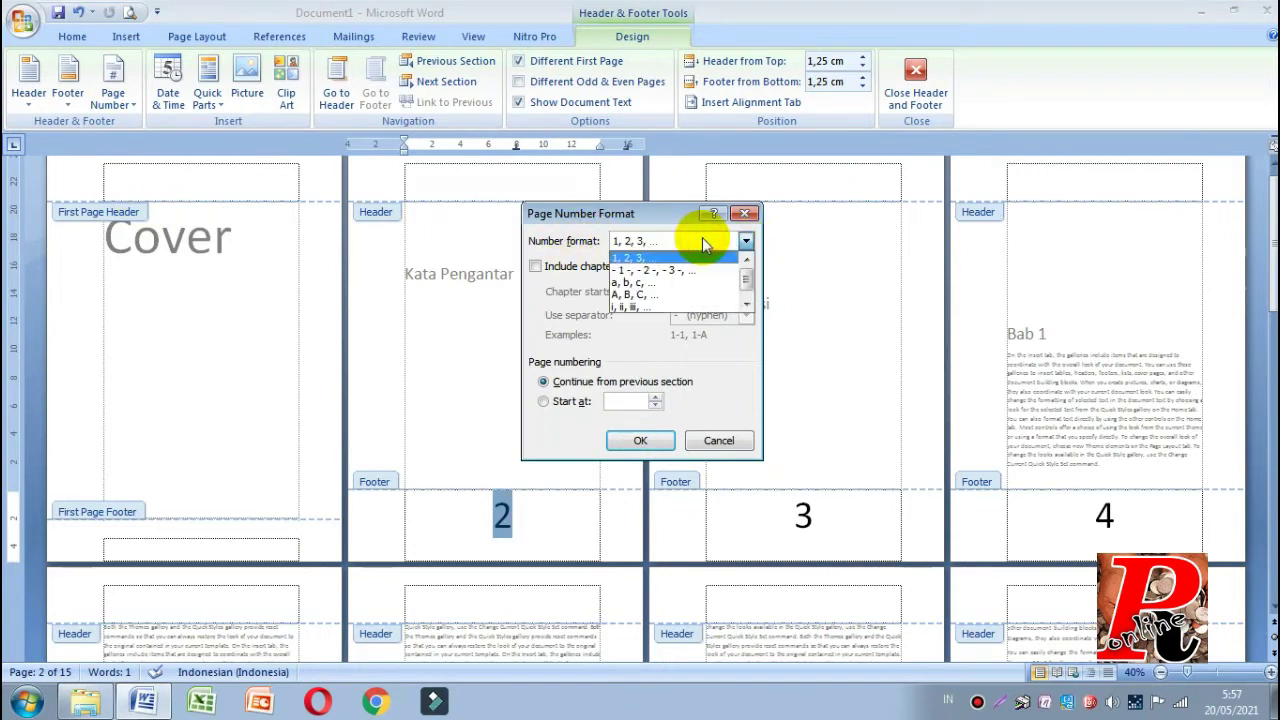
left_click(625, 307)
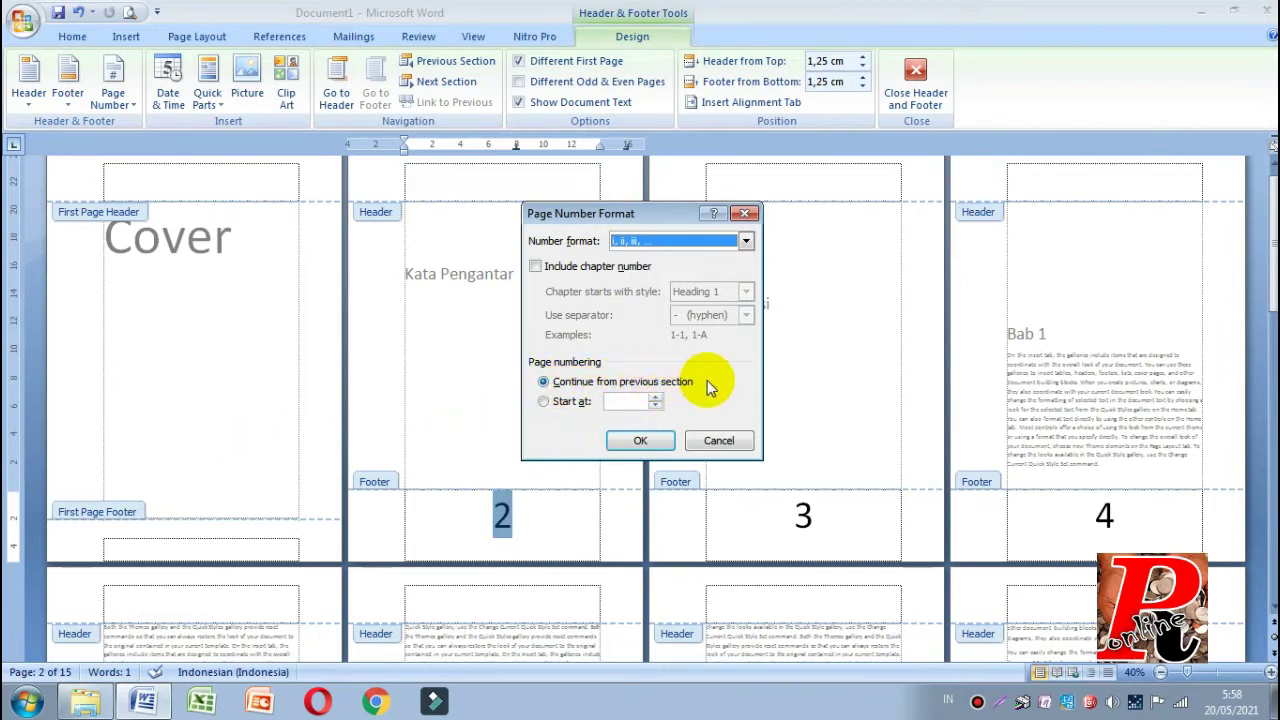
left_click(543, 401)
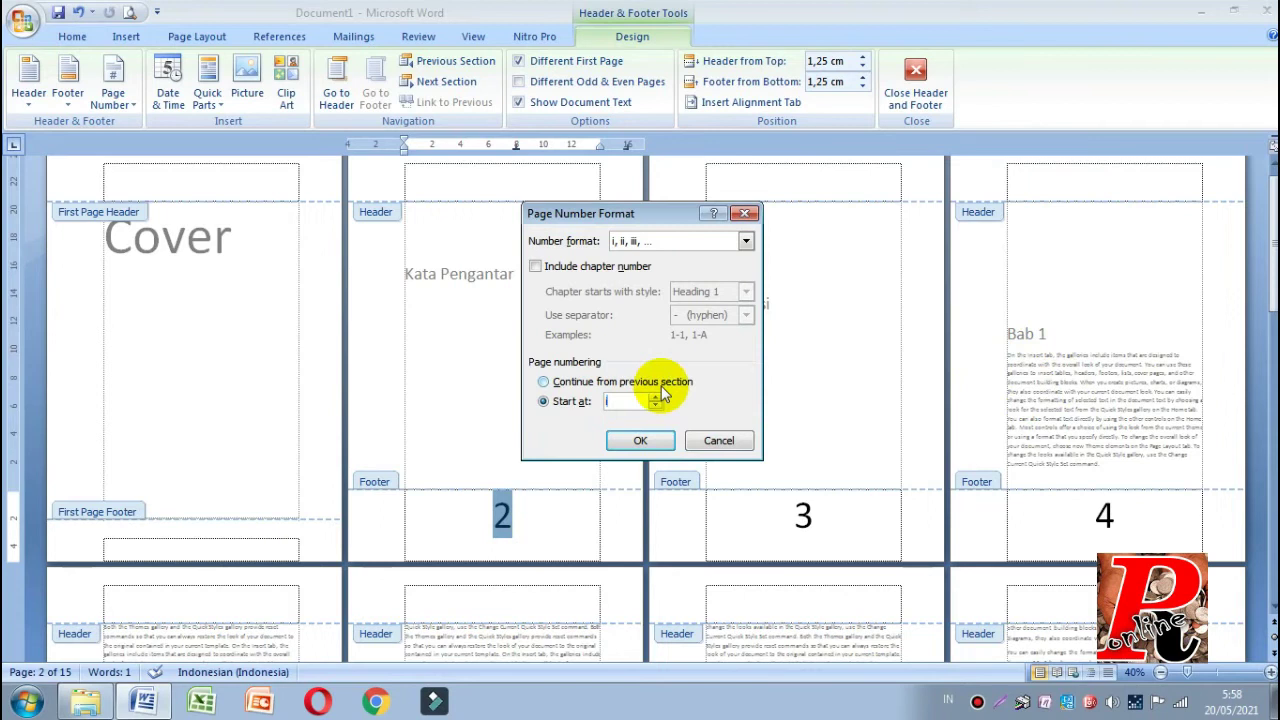
type("i")
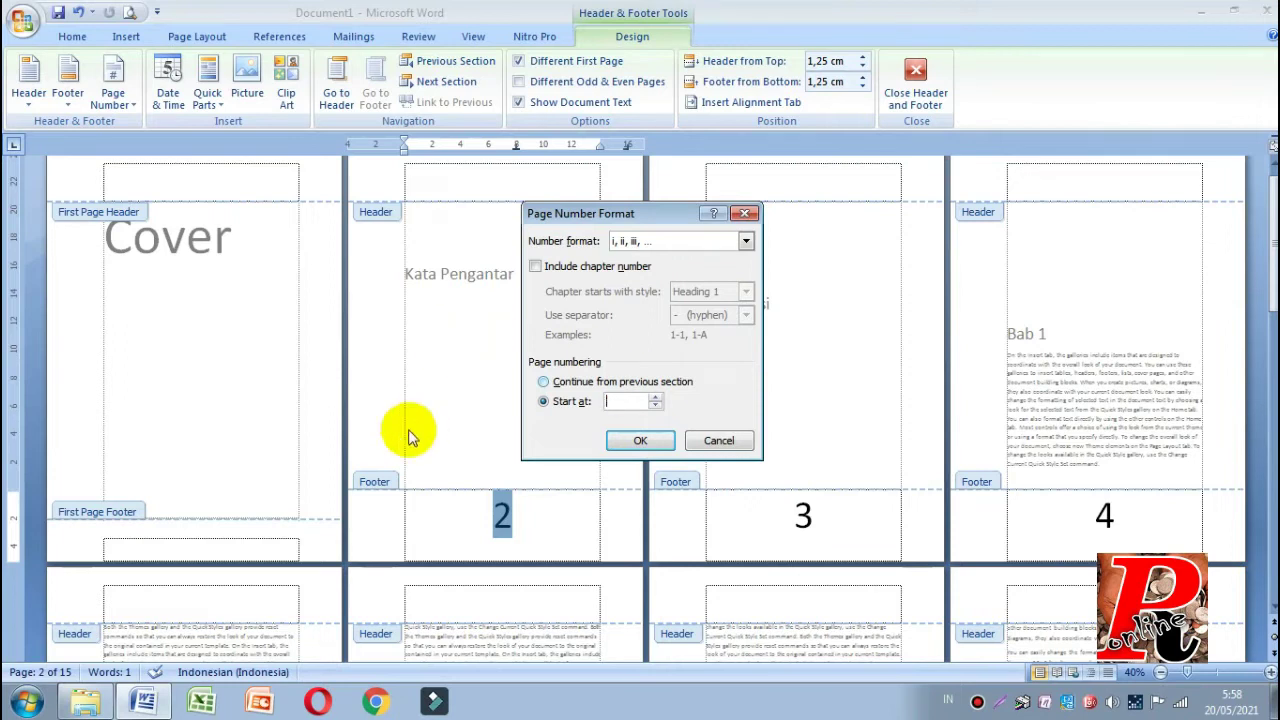
left_click(550, 383)
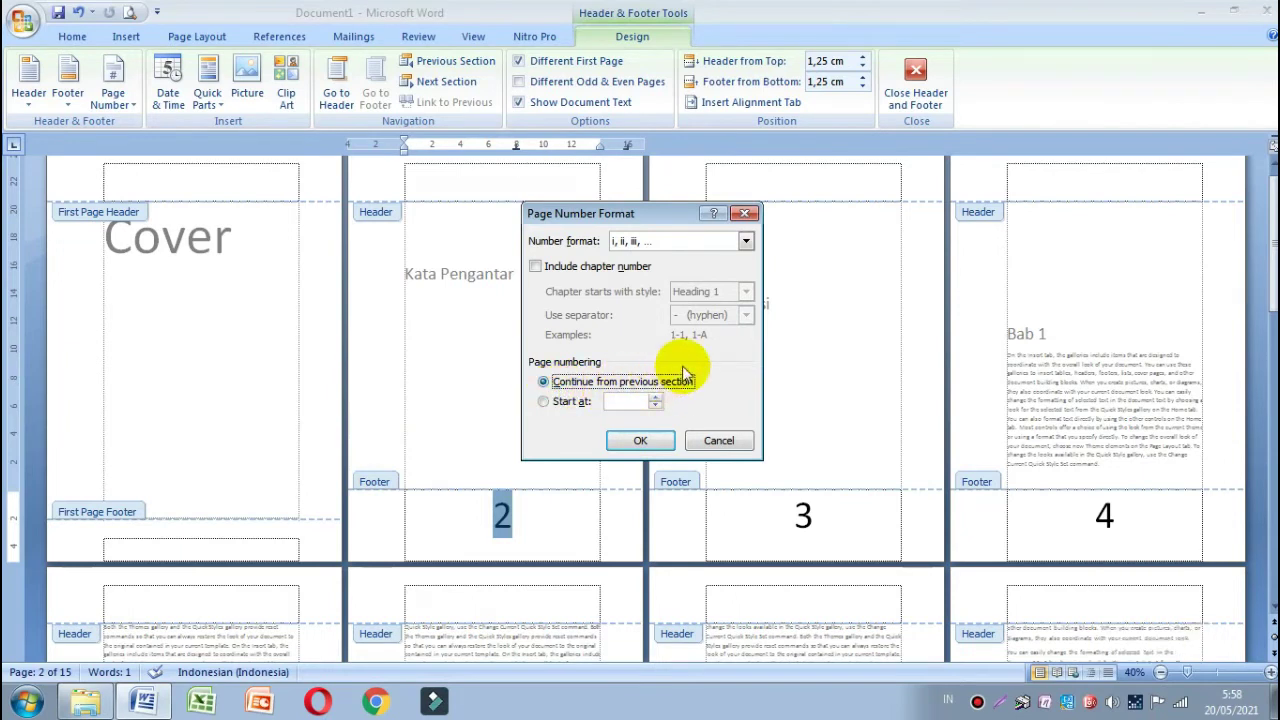
left_click(641, 441)
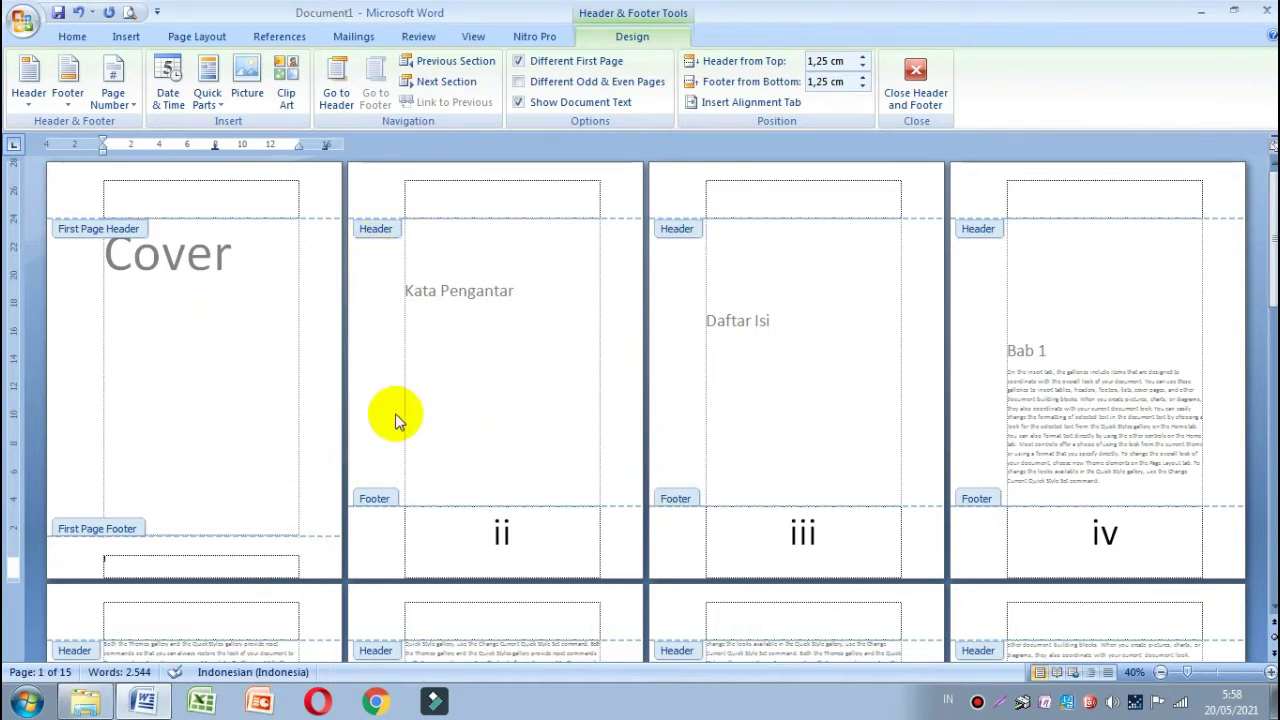
Type a test '1' after footer number iv on page 4 and delete it, twice.
scroll(1110, 455, "down", 3)
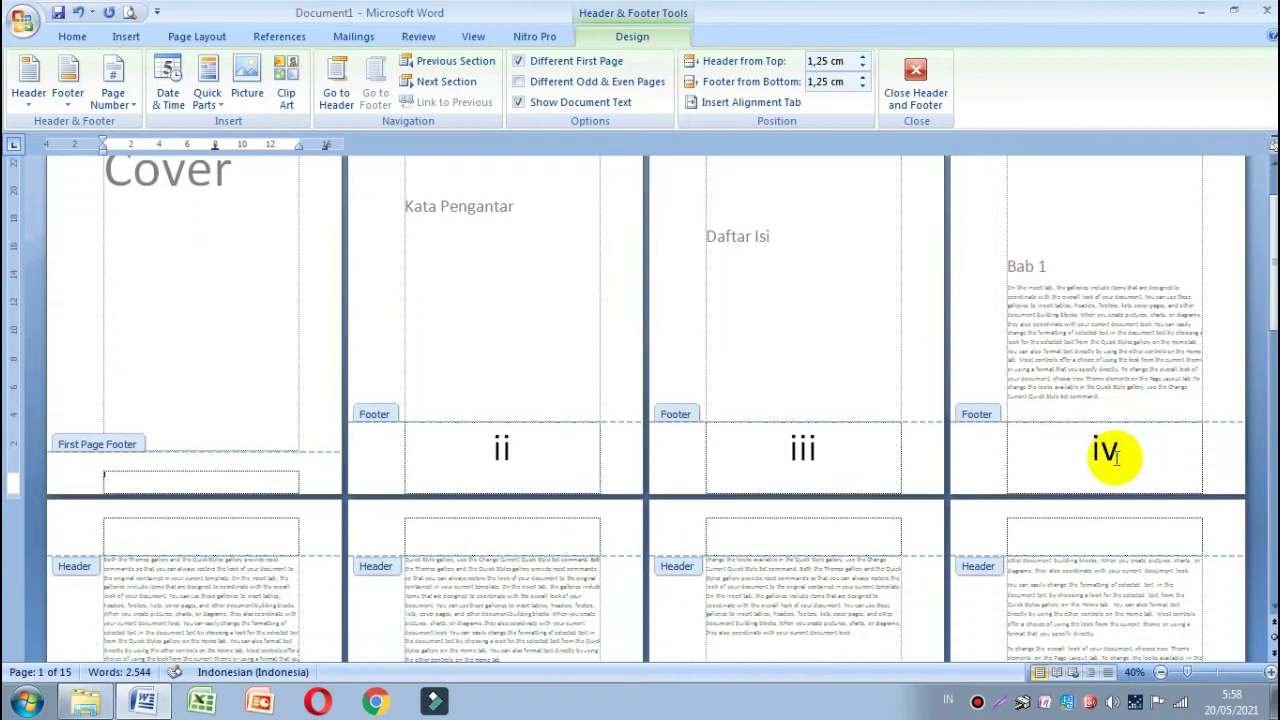
scroll(1113, 455, "down", 1)
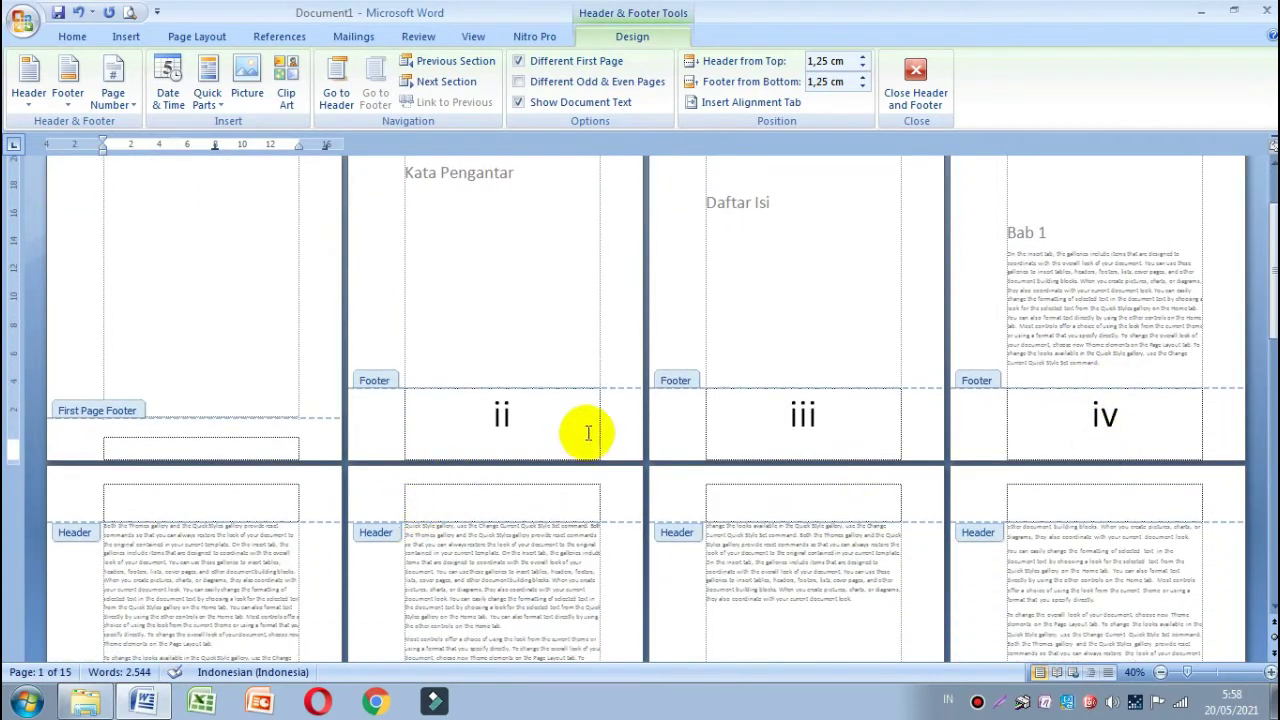
scroll(908, 363, "up", 2)
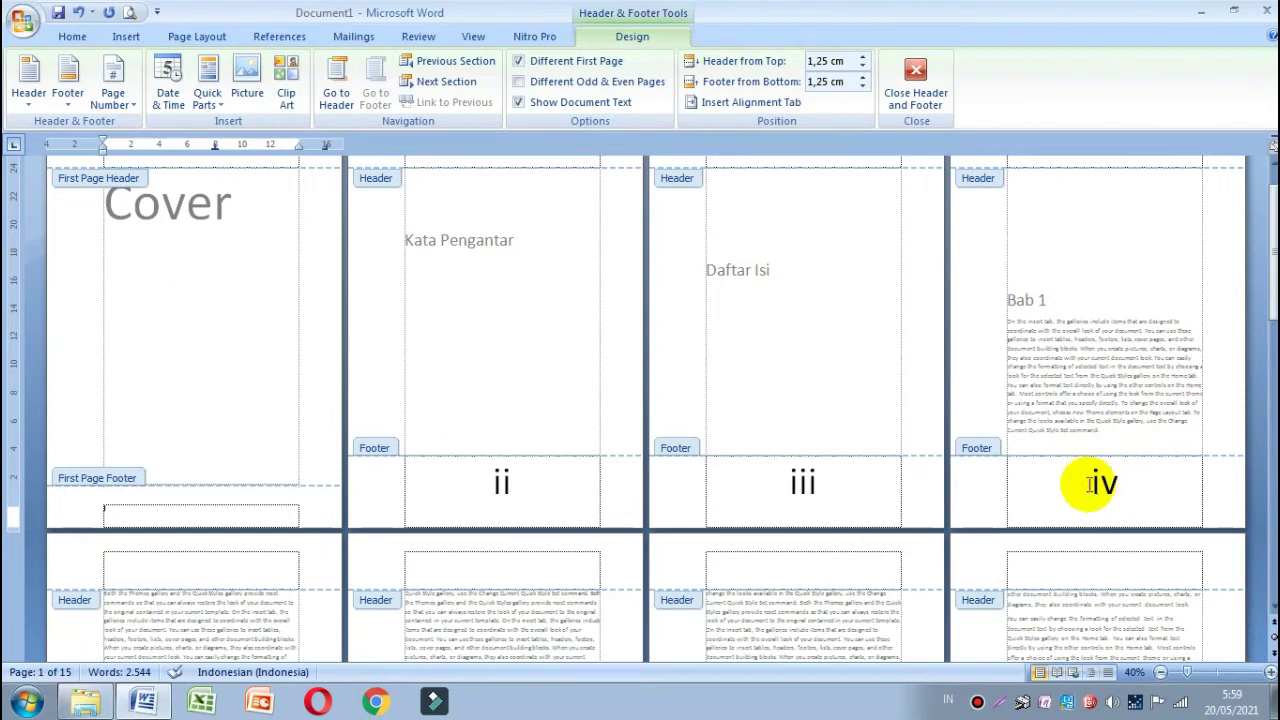
left_click_drag(1082, 484, 1156, 484)
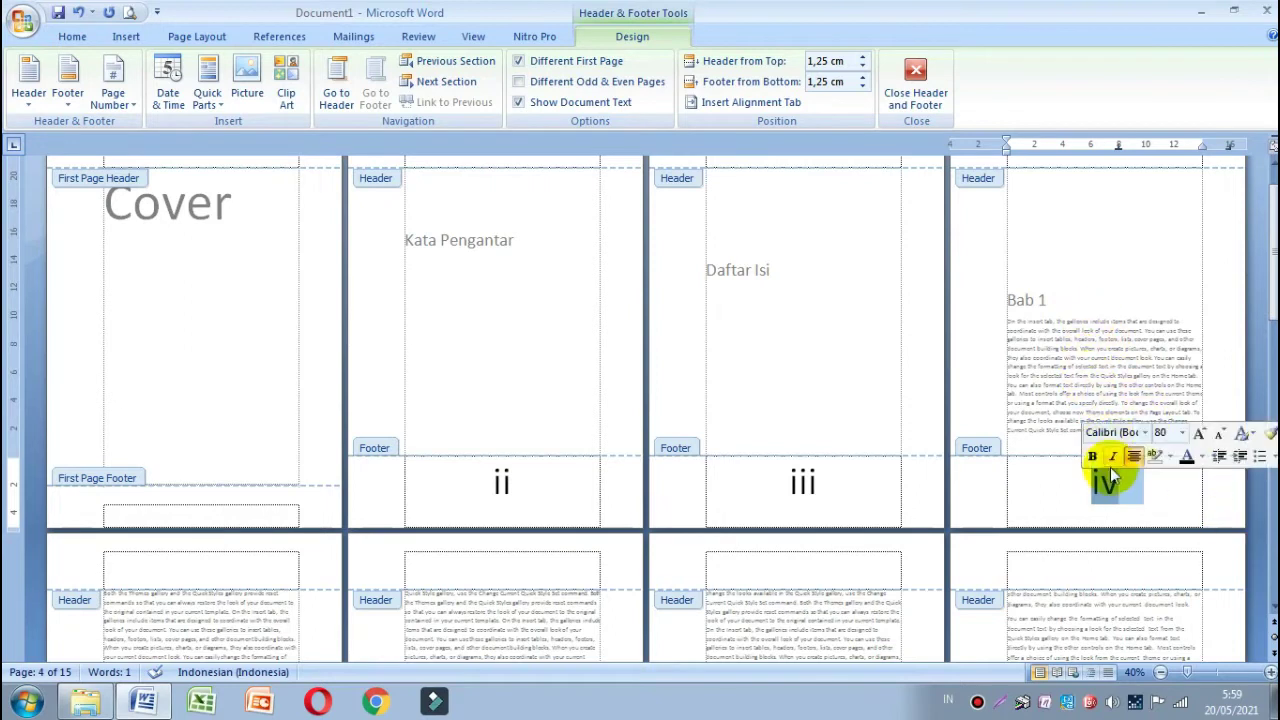
left_click(1134, 482)
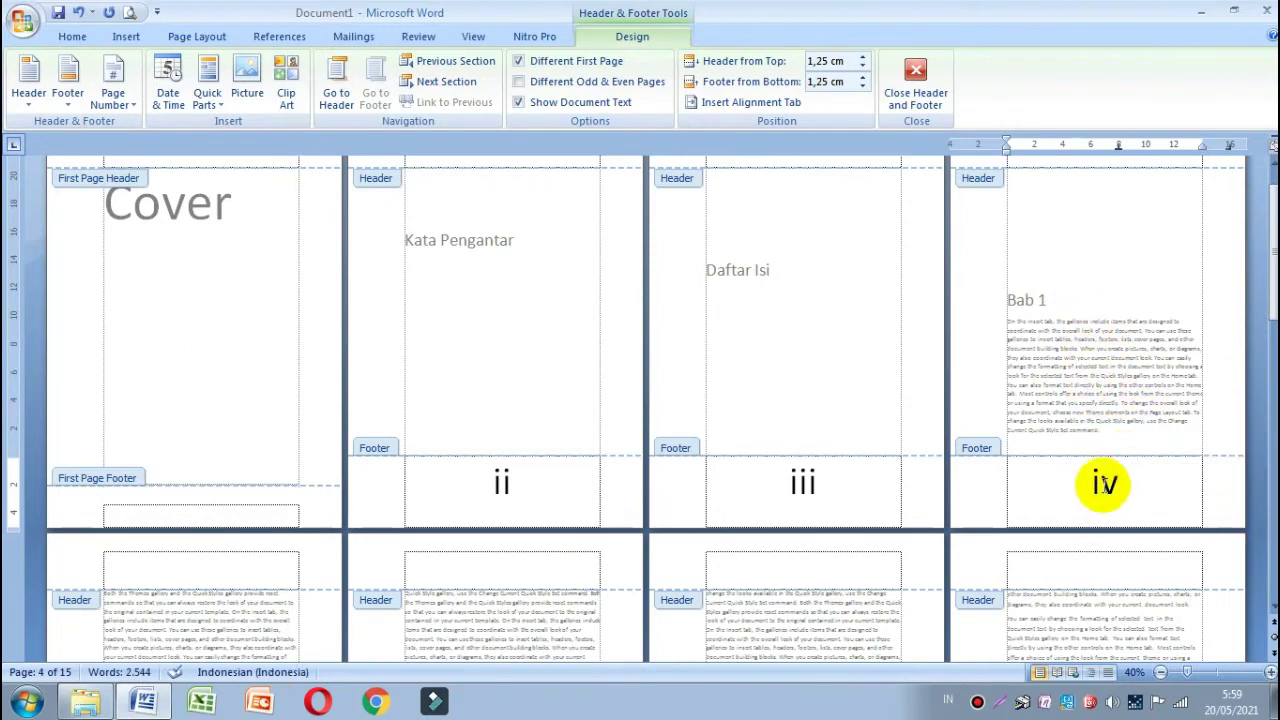
left_click_drag(1125, 483, 1068, 485)
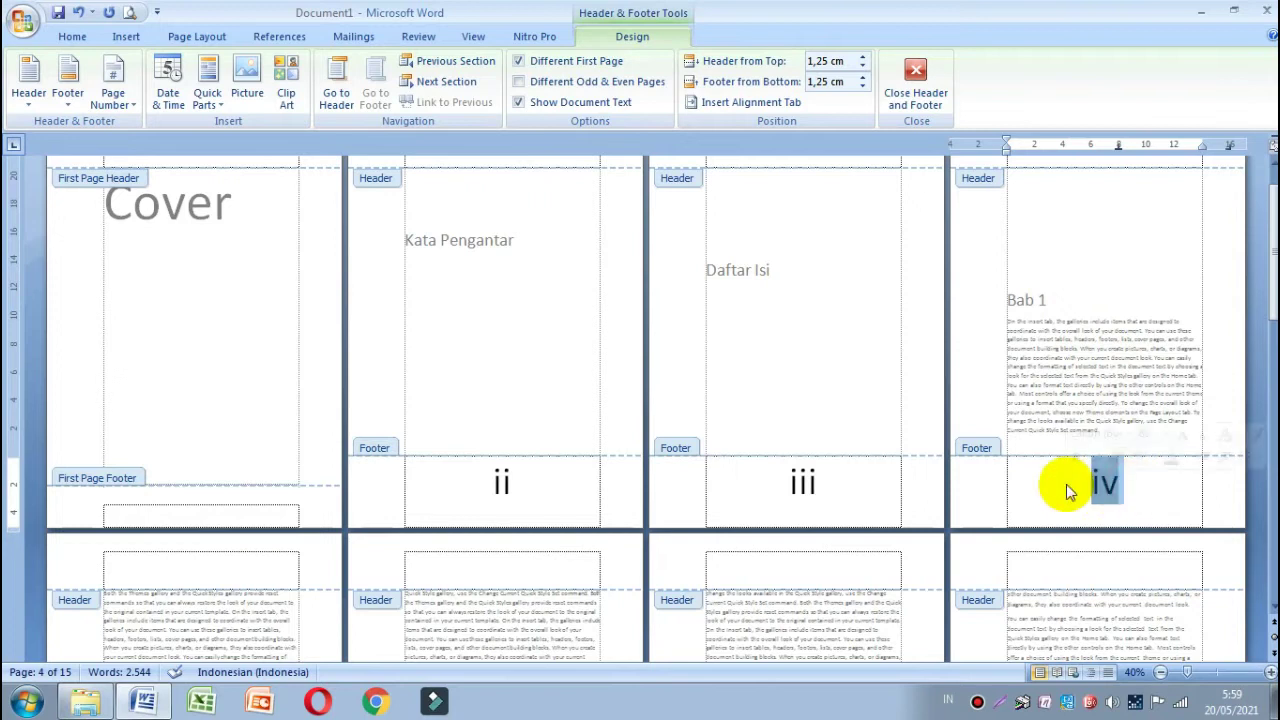
left_click(1029, 477)
left_click(1156, 481)
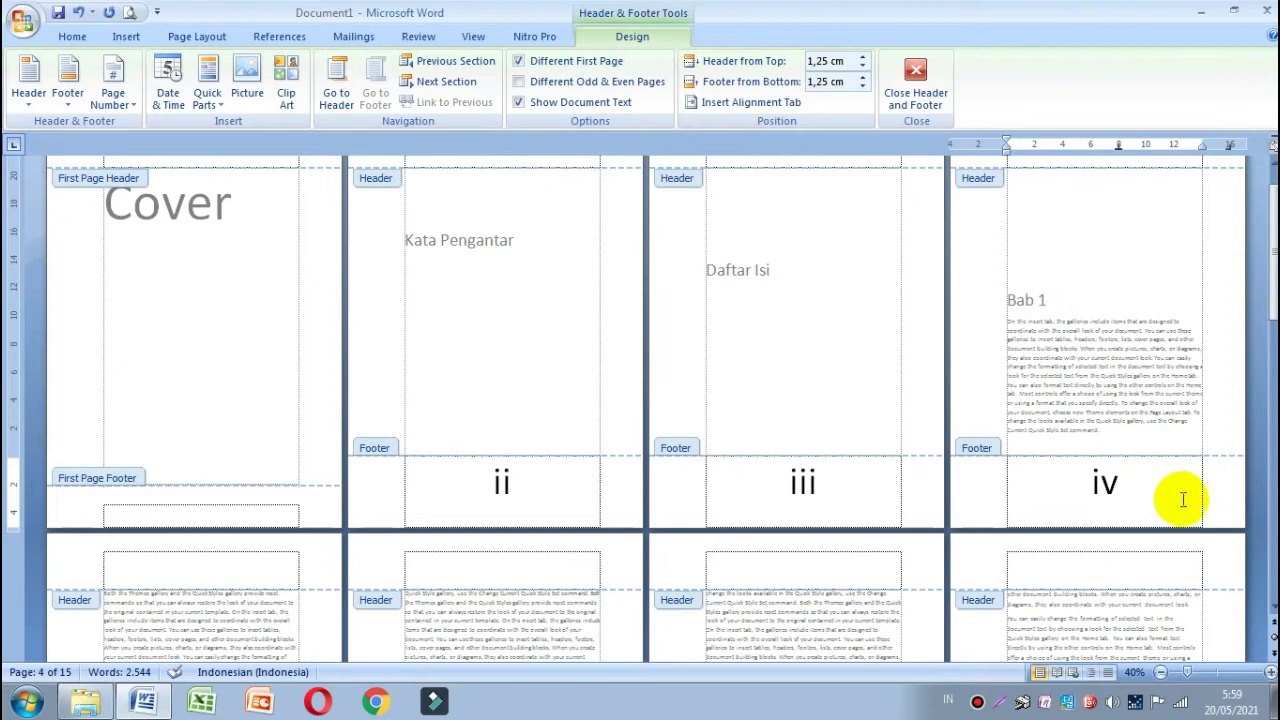
type(" 1")
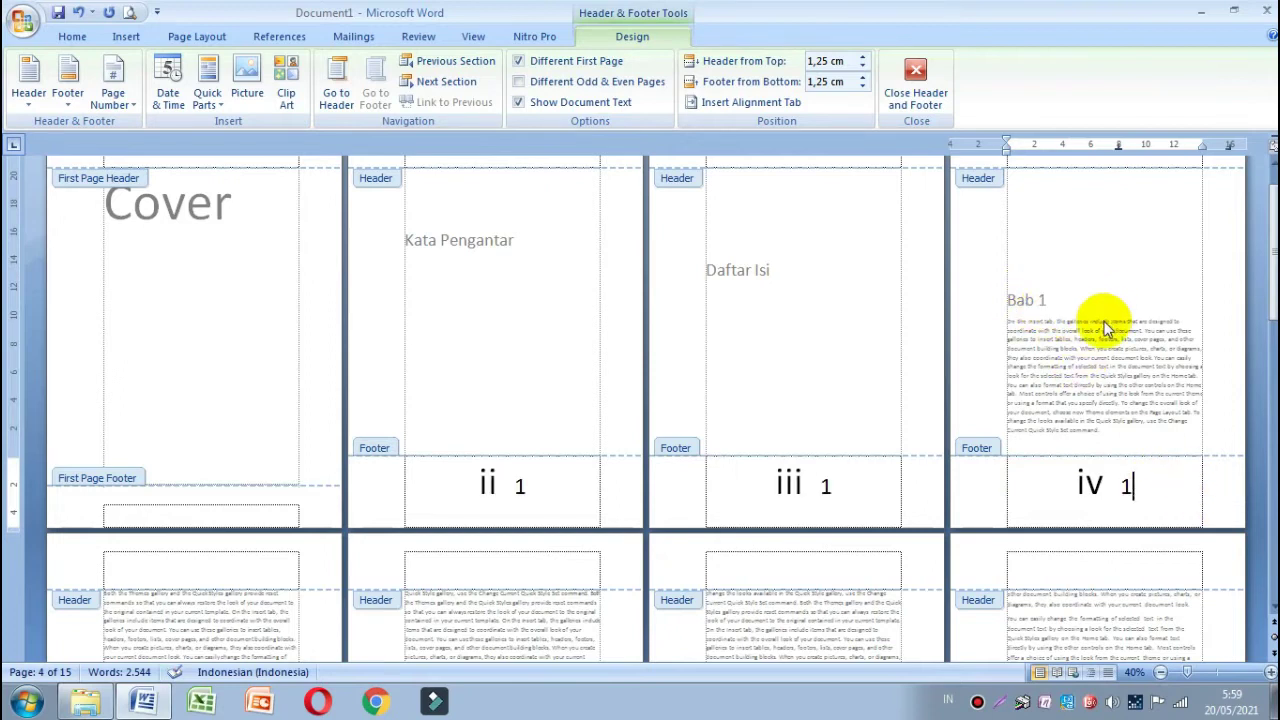
key("BackSpace")
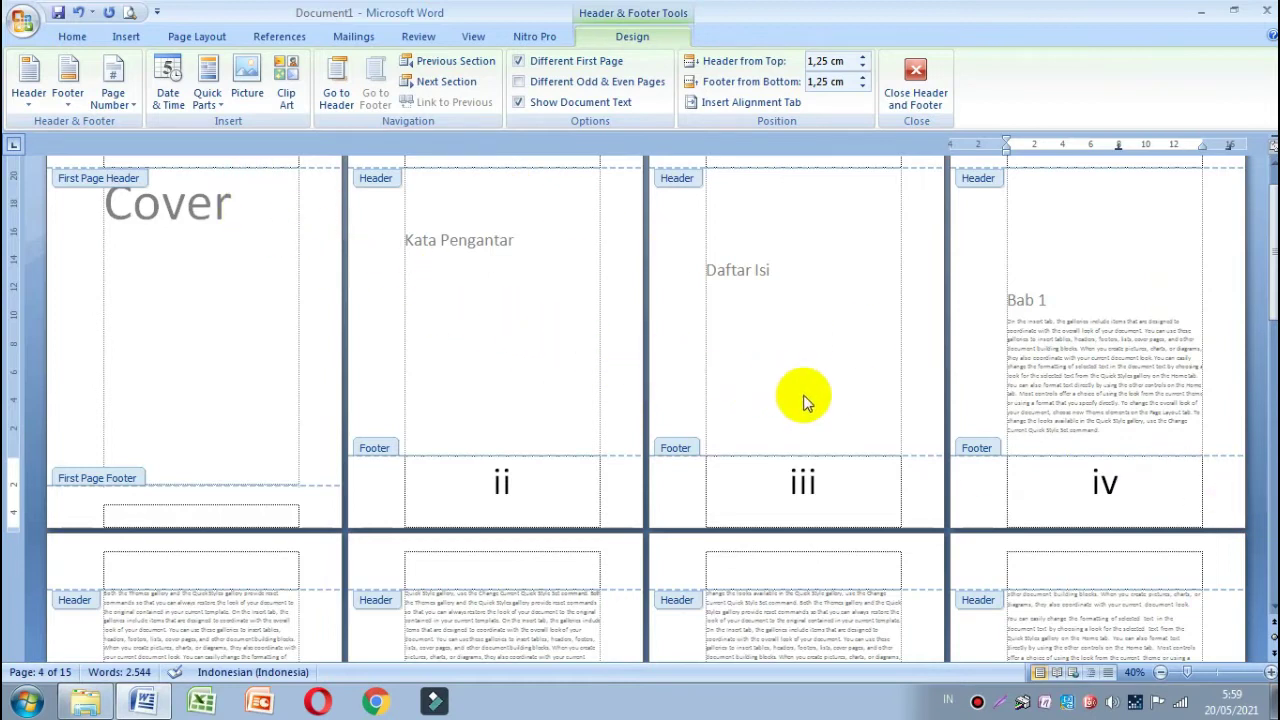
type(" 1")
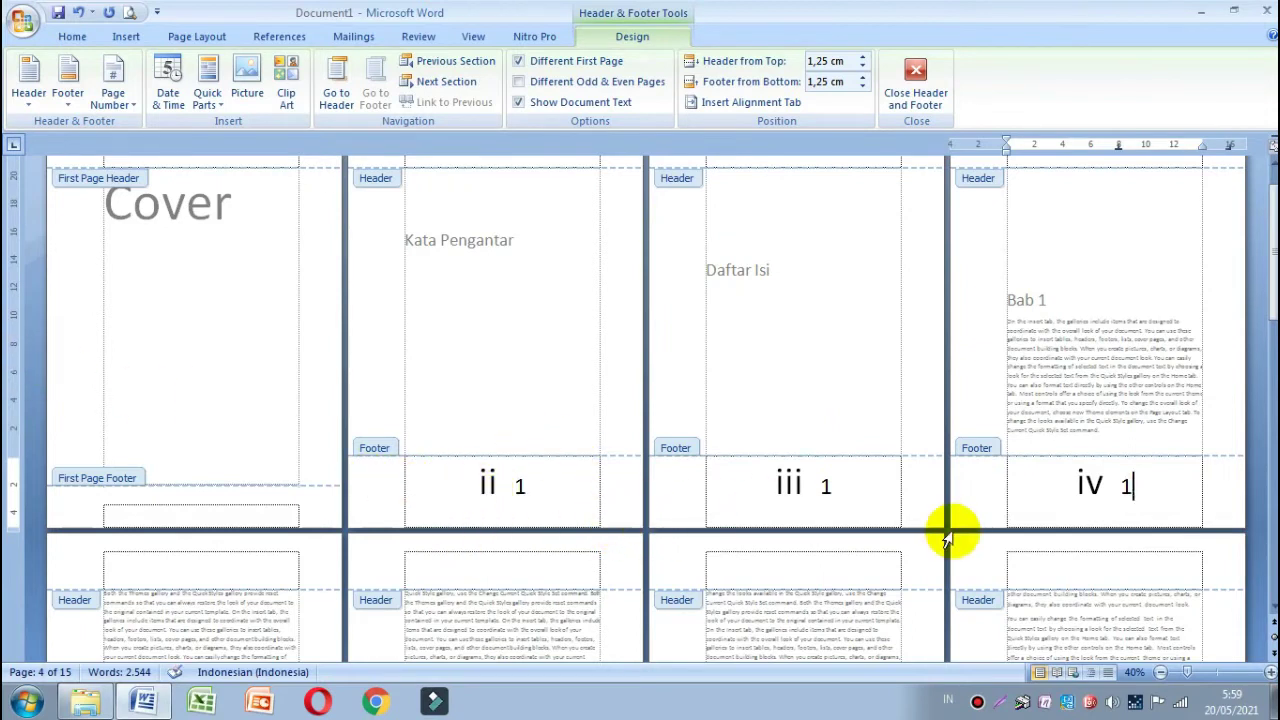
key("BackSpace")
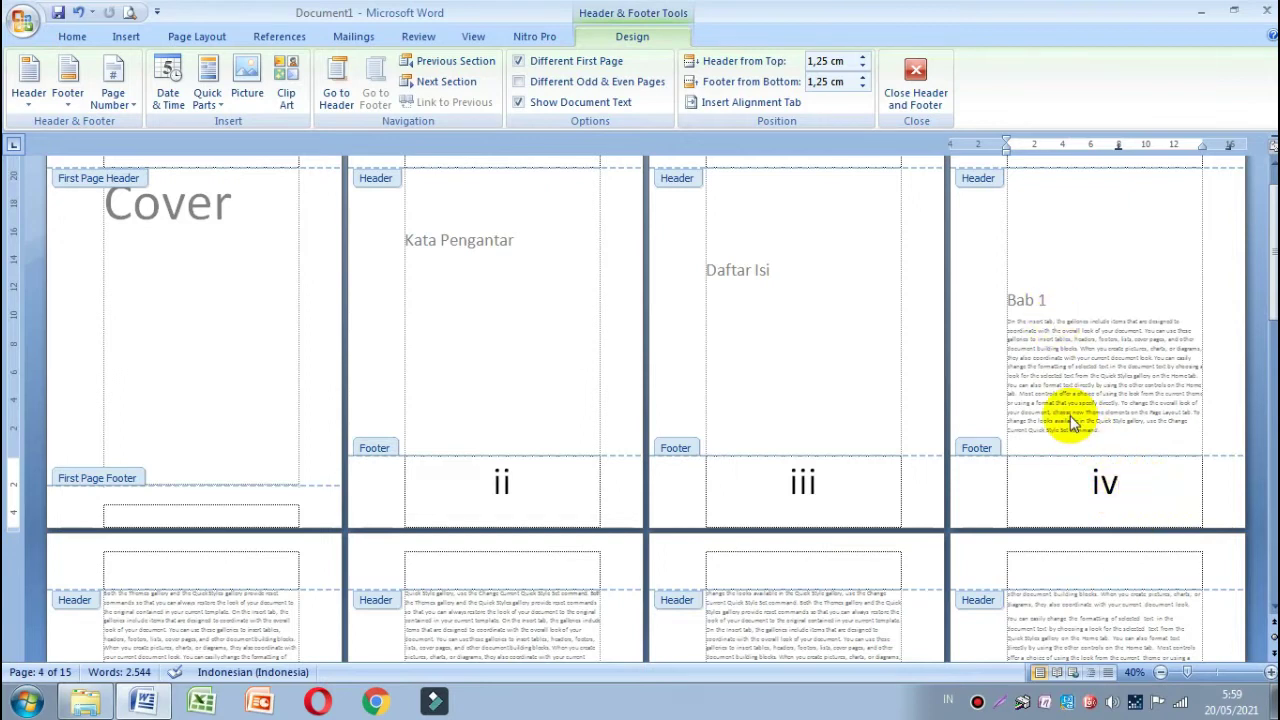
Place the caret after footer iv again and close Header and Footer.
double_click(1104, 484)
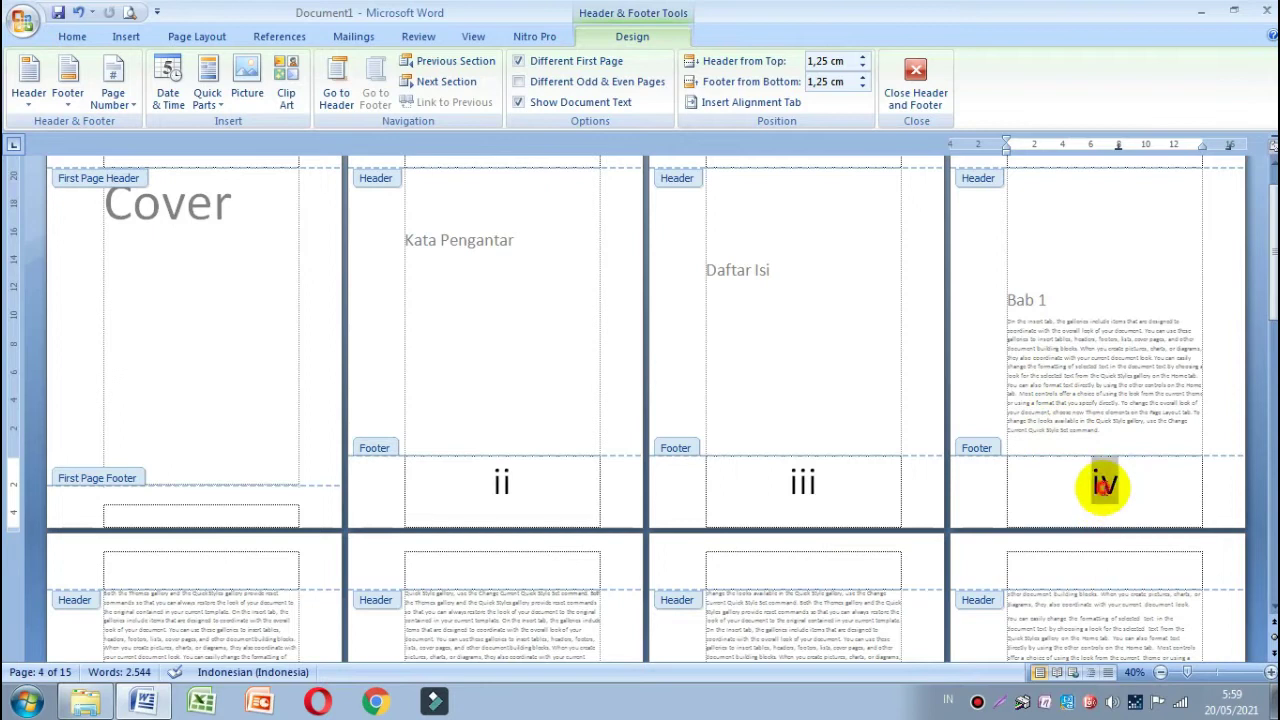
left_click(803, 484)
left_click(1046, 486)
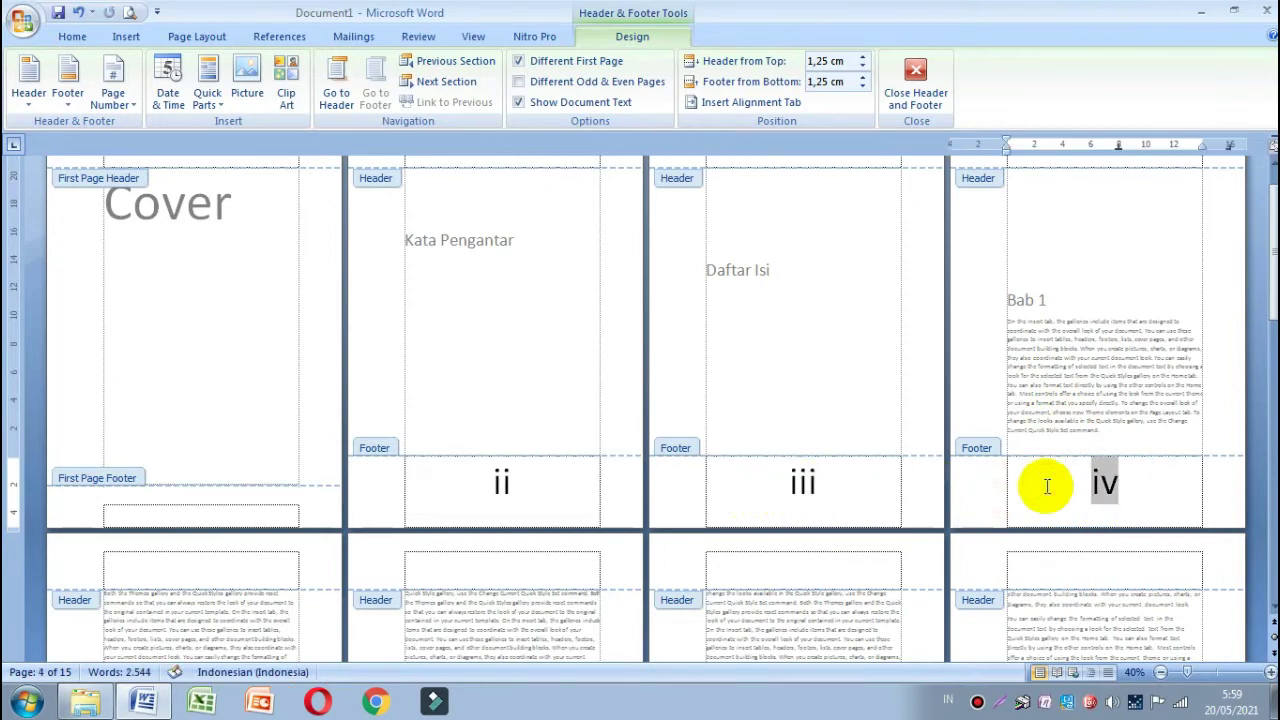
left_click(1124, 486)
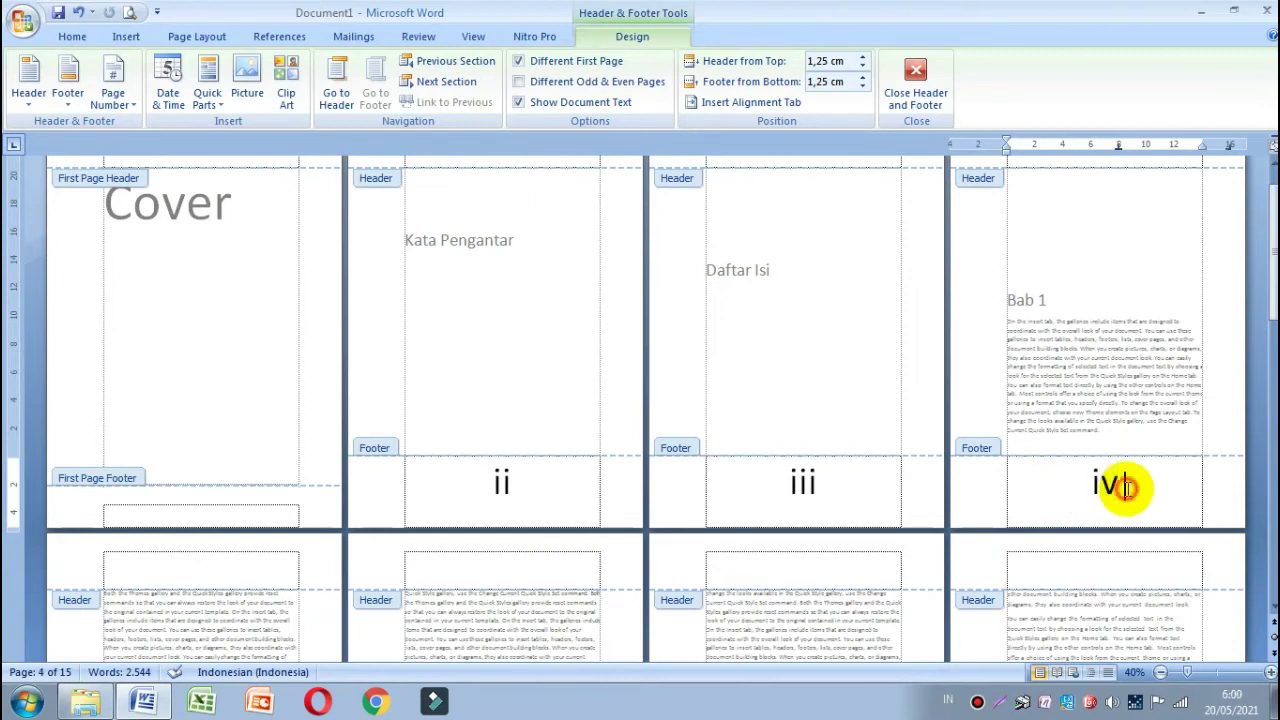
left_click(916, 92)
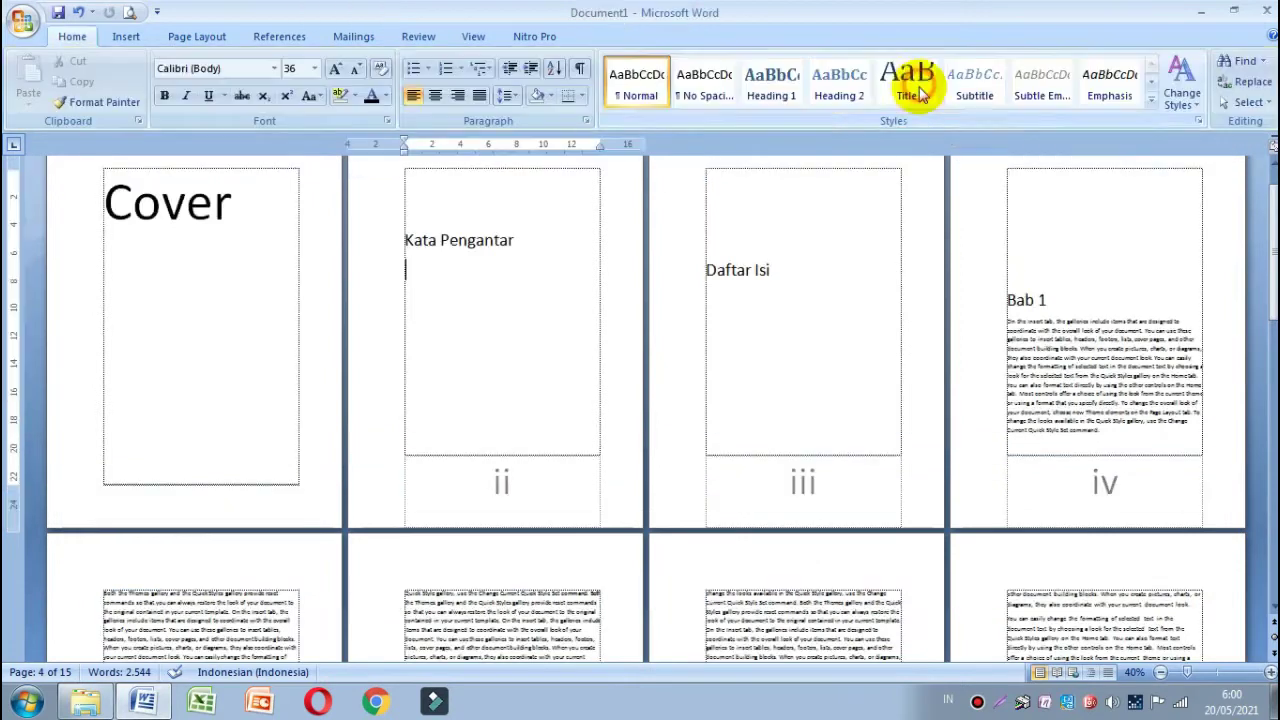
Delete the empty line above the Bab 1 heading on page iv.
left_click(1089, 215)
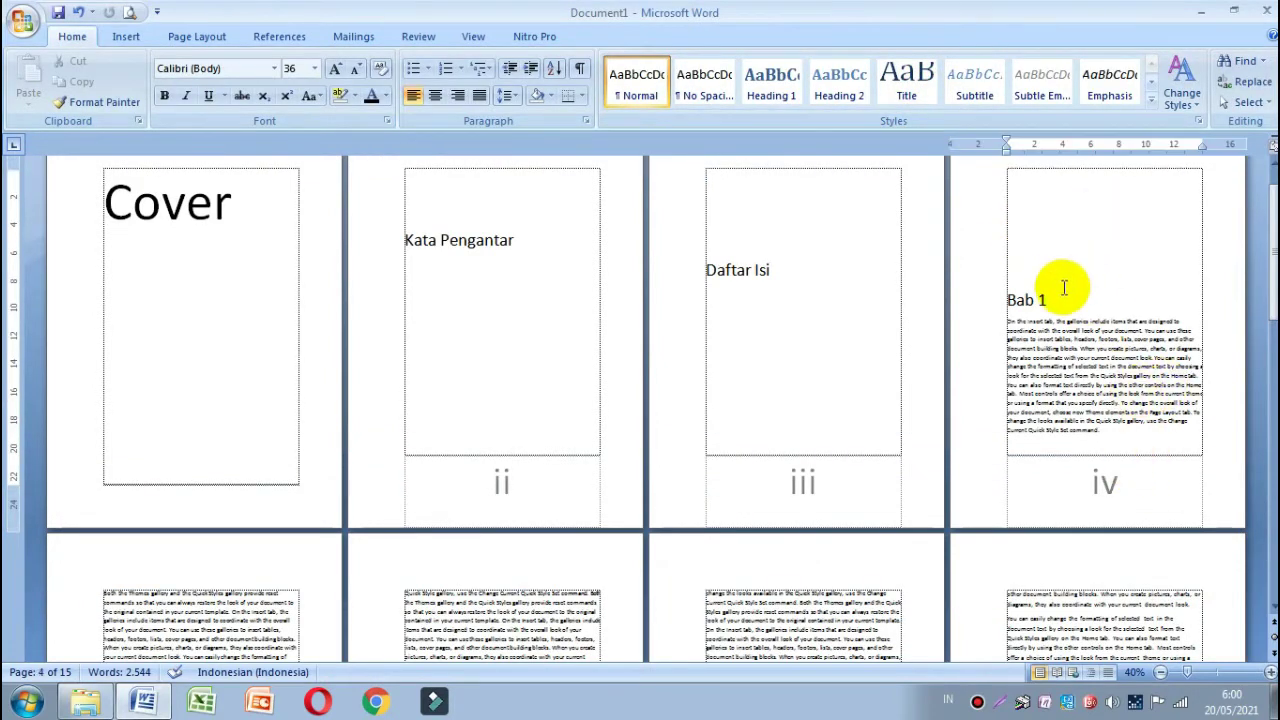
left_click_drag(1058, 300, 1010, 300)
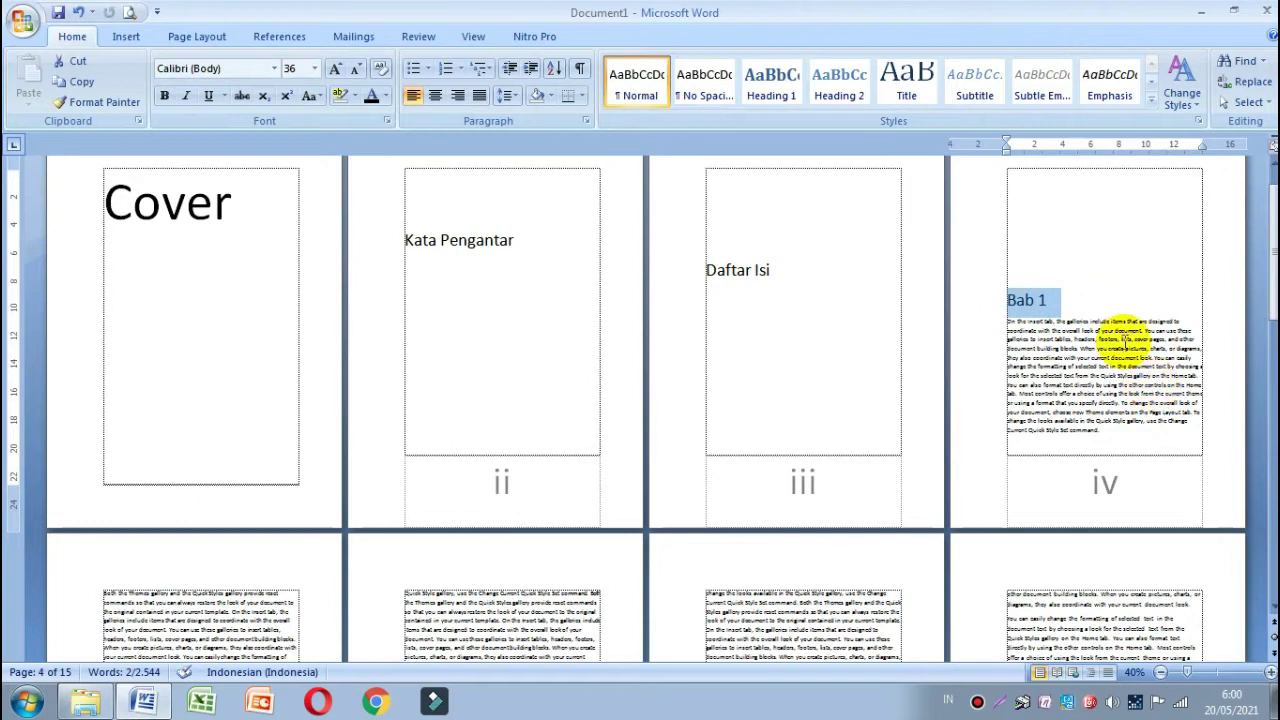
left_click(1124, 340)
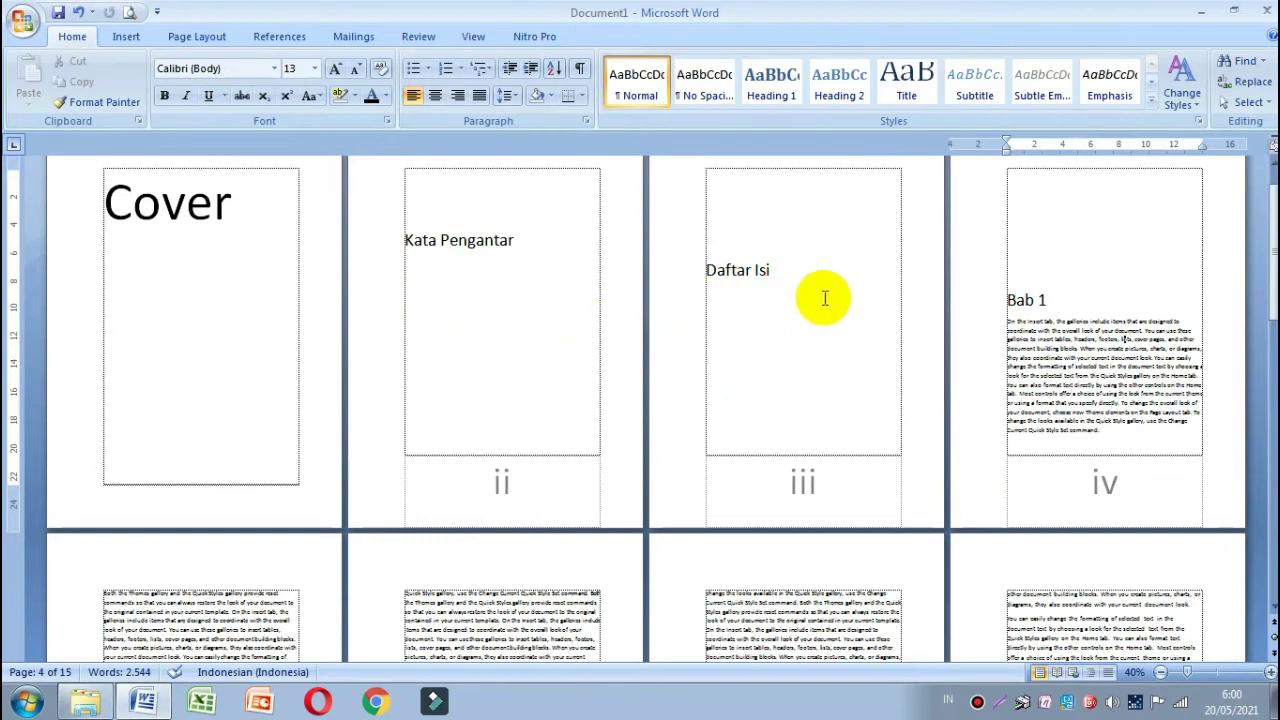
left_click(1037, 182)
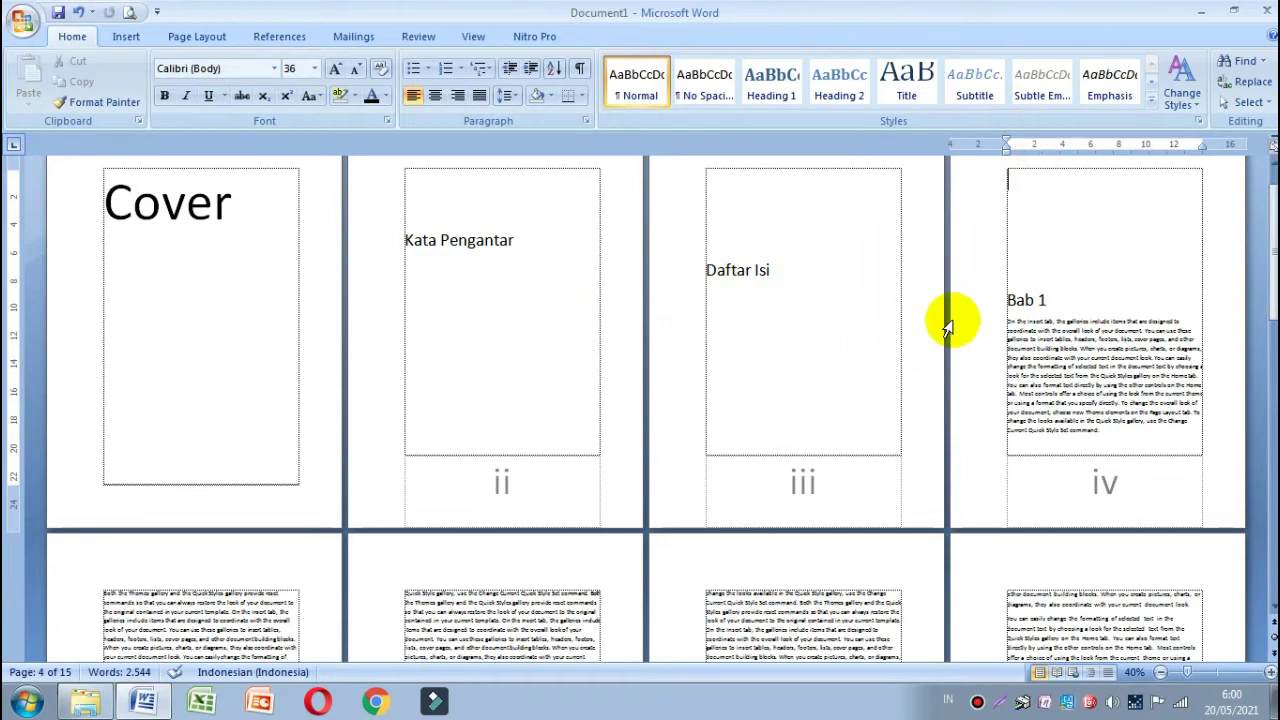
key("Delete")
key("Delete")
key("Delete")
key("Delete")
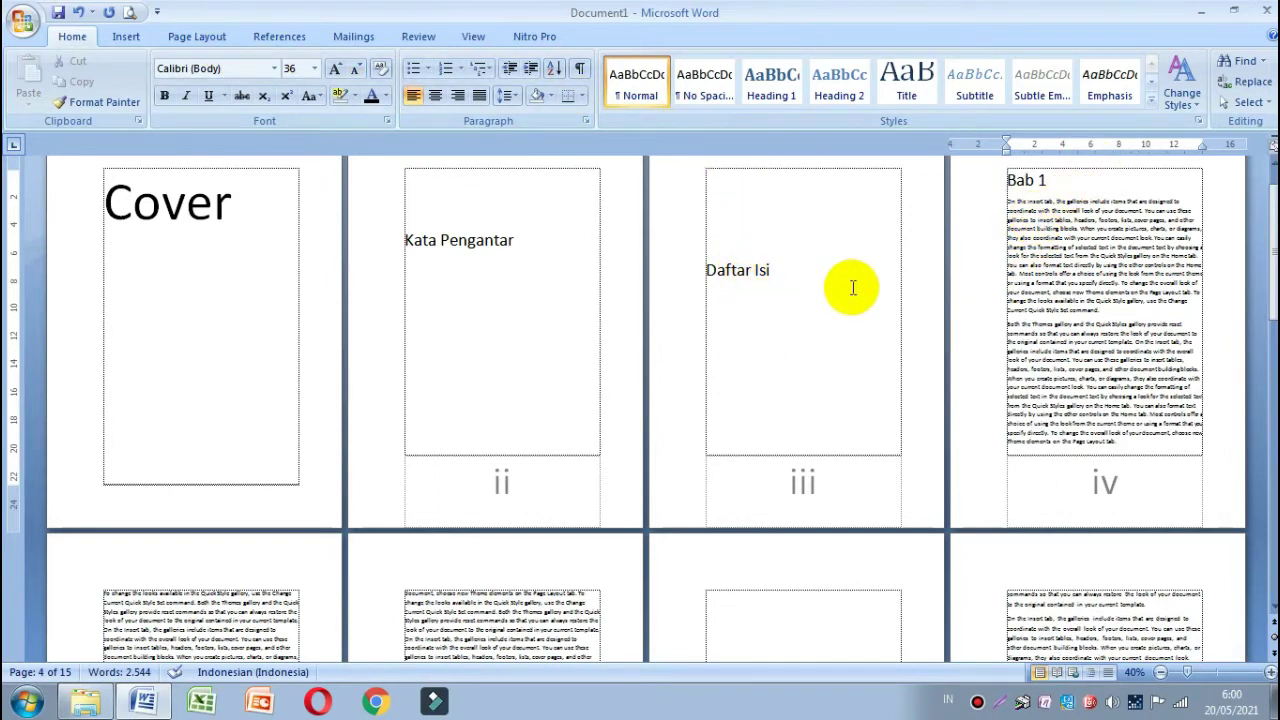
Delete the plain page break after Daftar Isi on page iii.
left_click(196, 36)
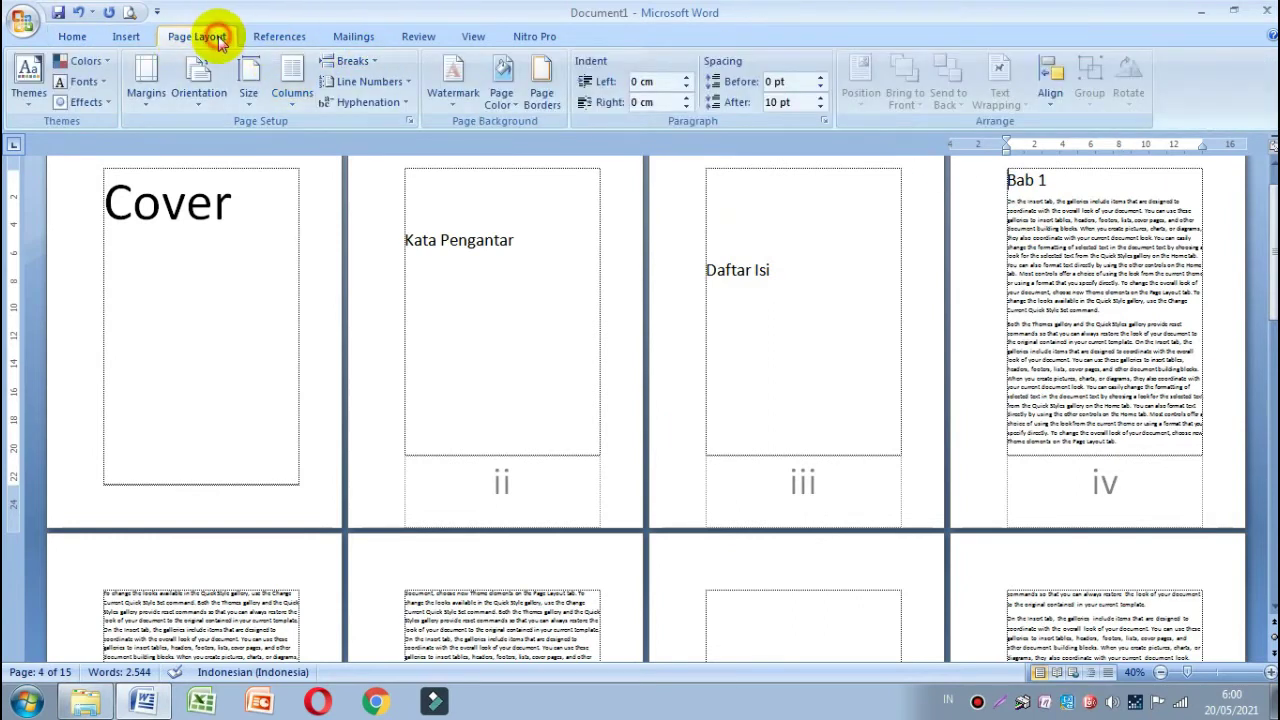
left_click(376, 64)
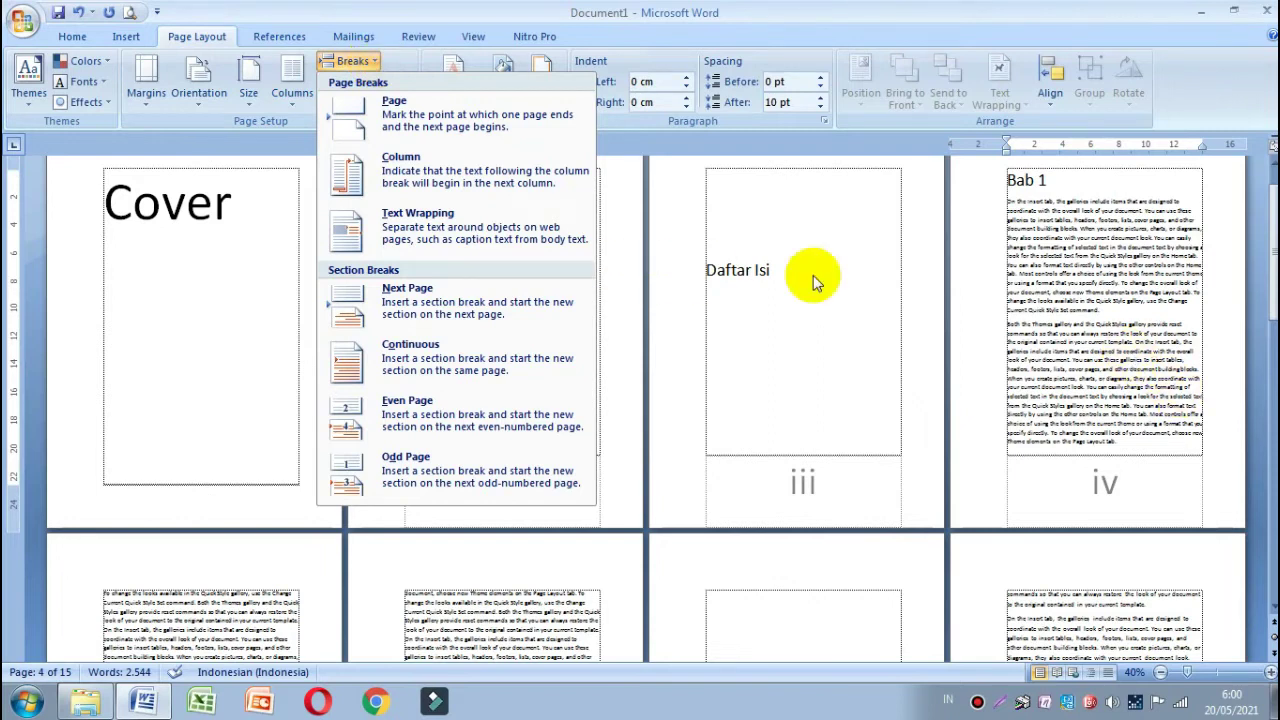
left_click(1057, 310)
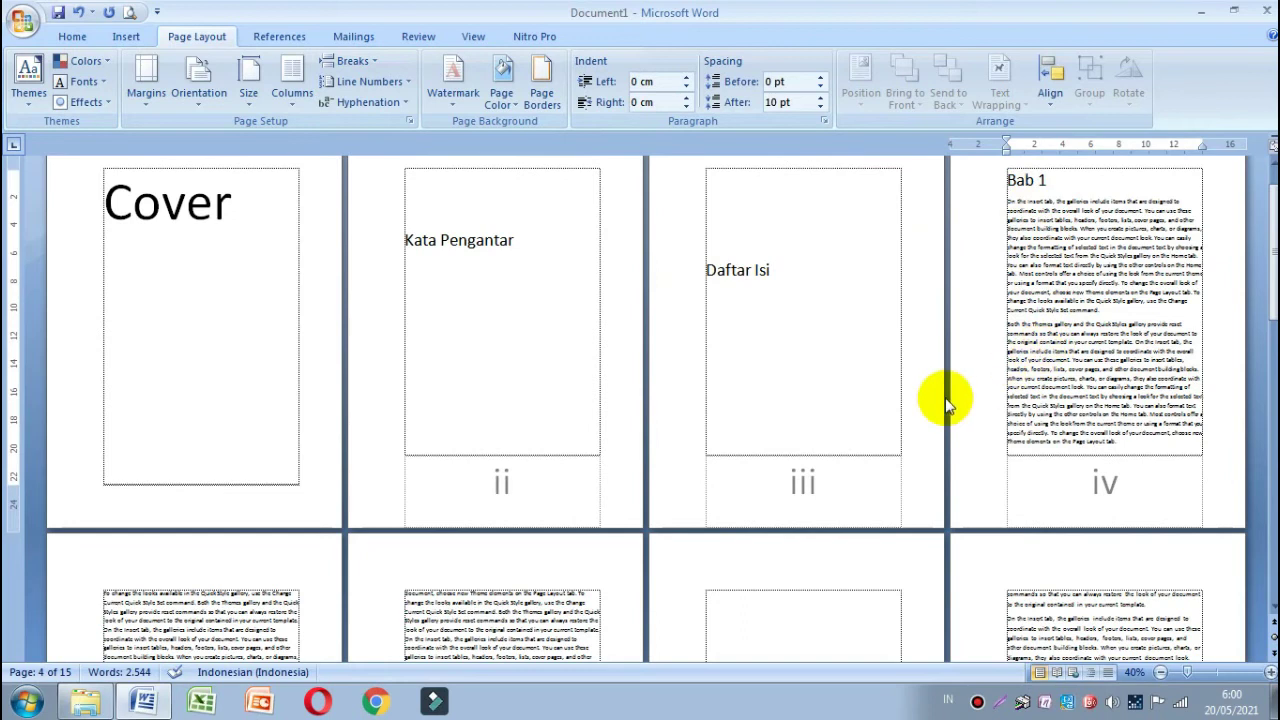
left_click(820, 378)
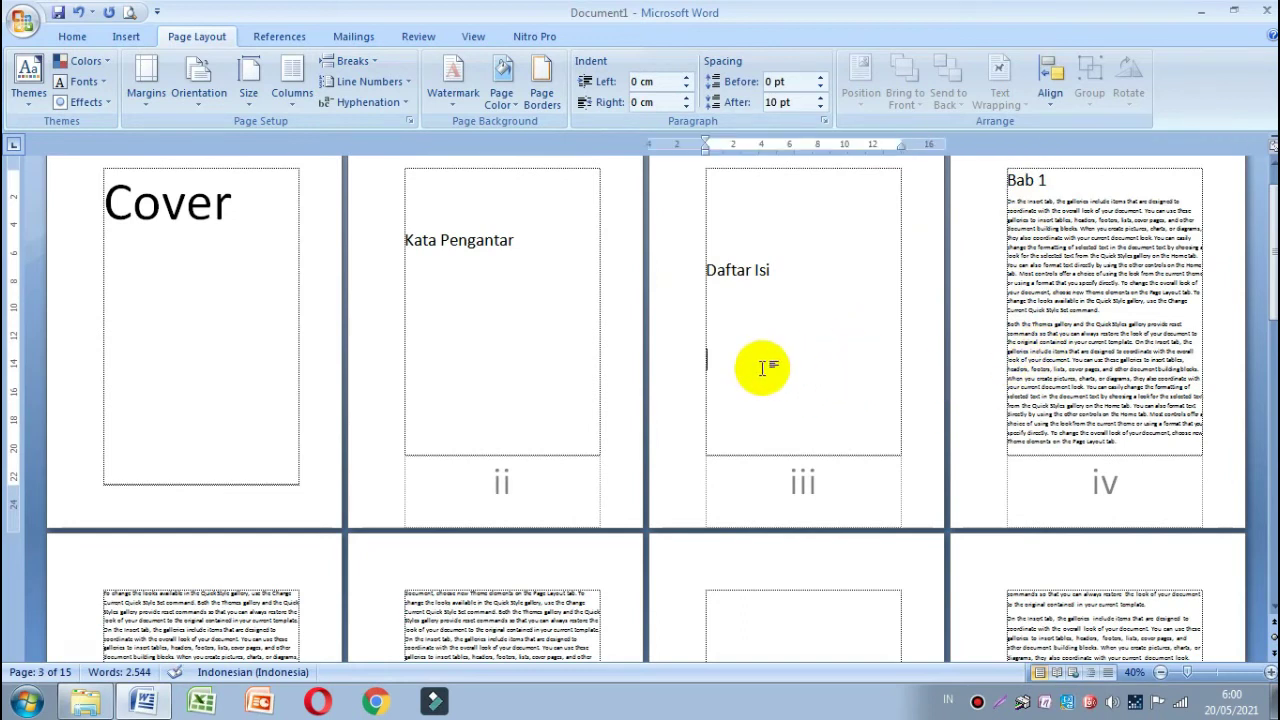
key("Delete")
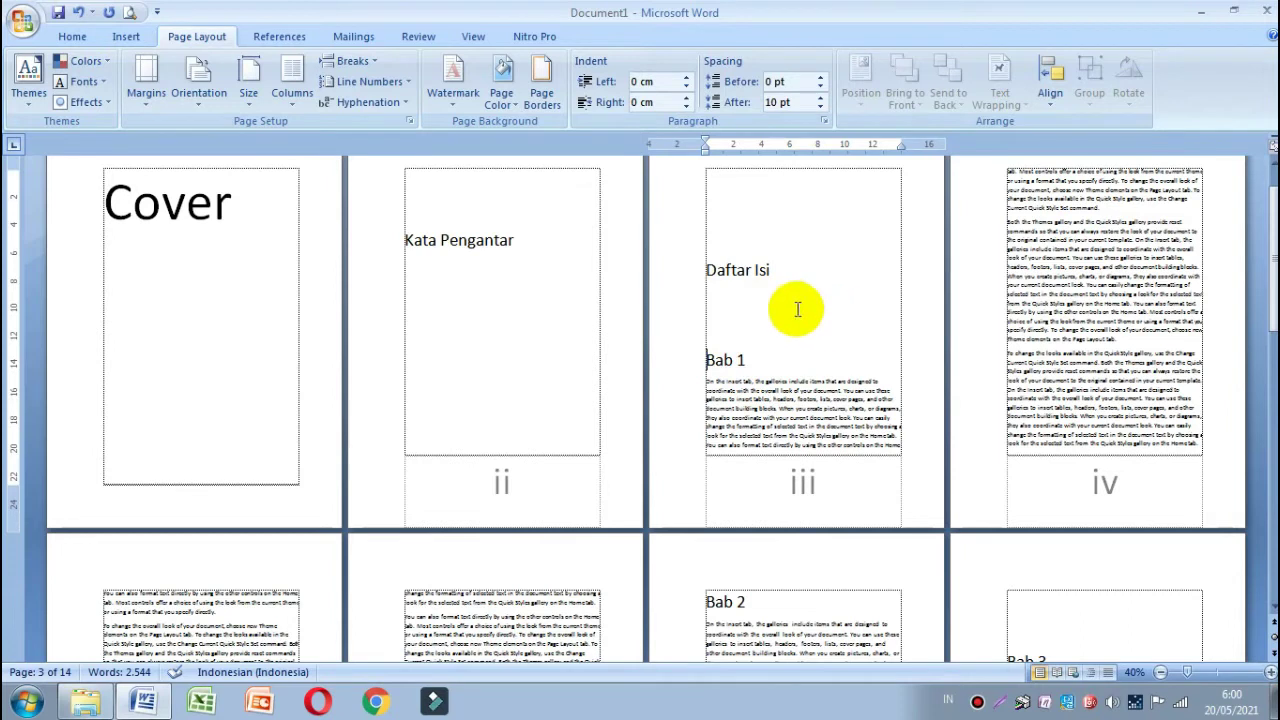
Insert a Next Page section break before Bab 1 and review the pages through viii.
left_click(705, 360)
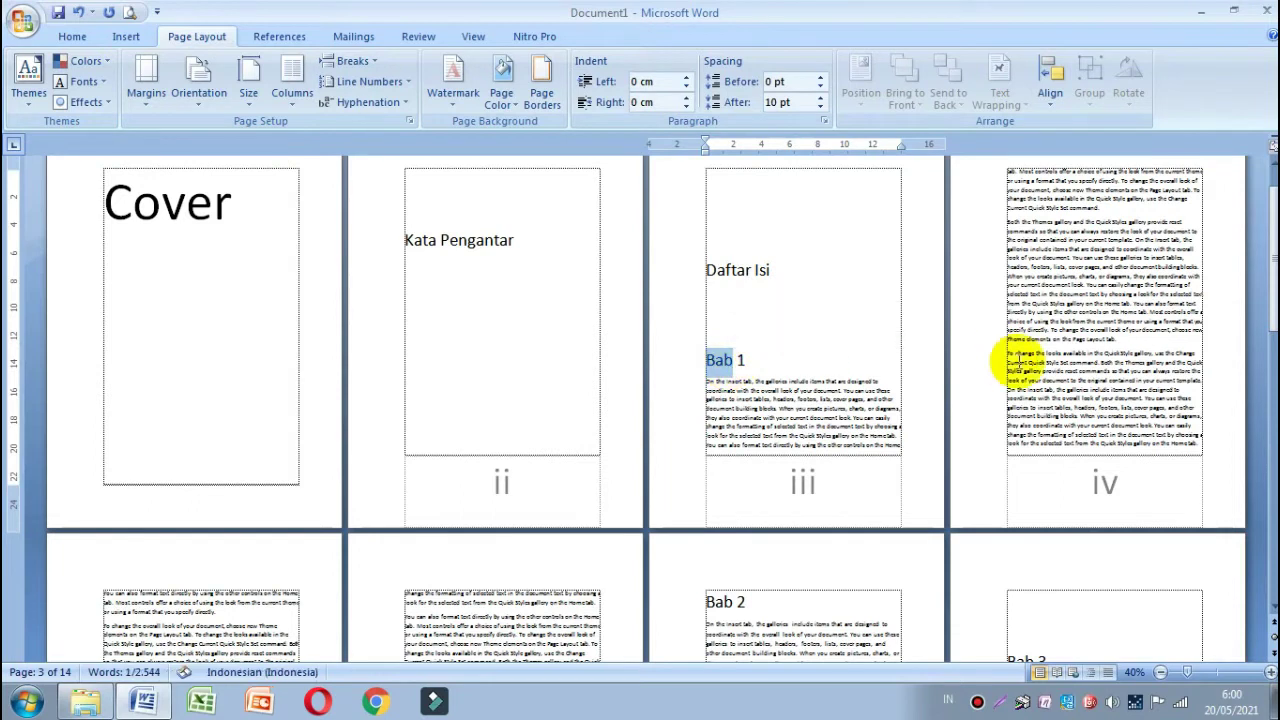
scroll(1017, 352, "up", 1)
left_click(1012, 232)
left_click_drag(1010, 232, 1076, 232)
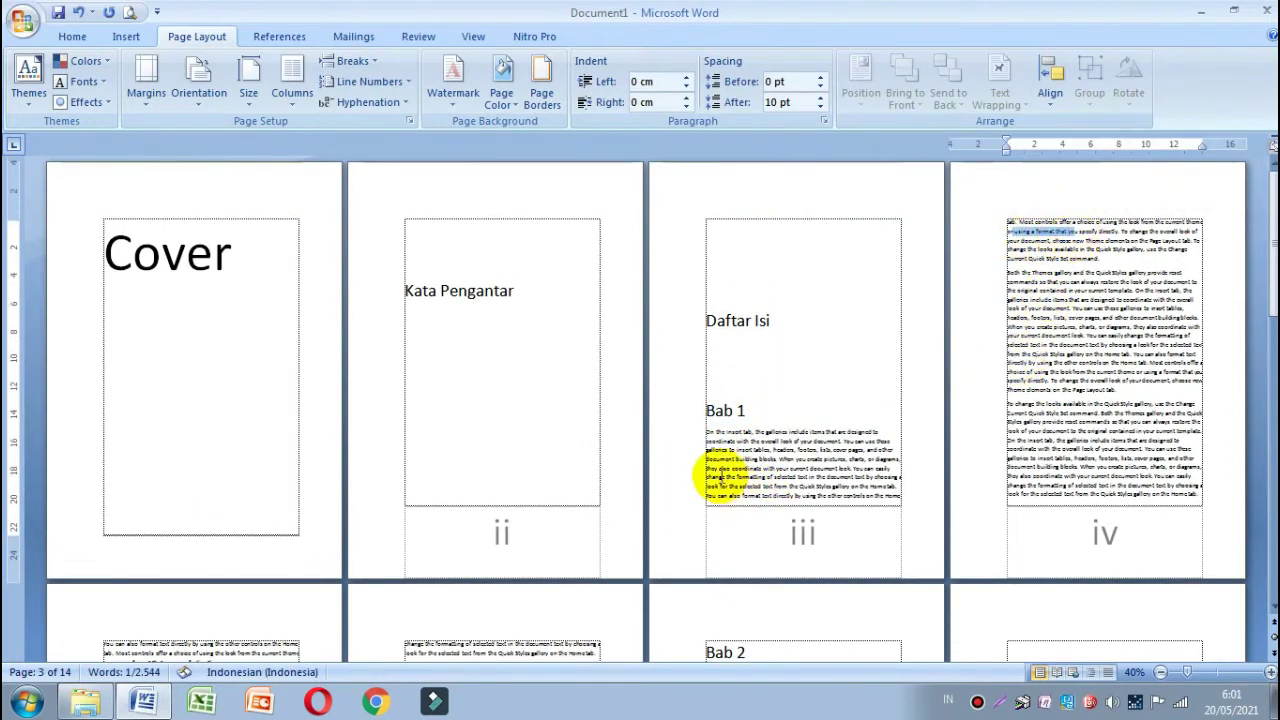
left_click(700, 410)
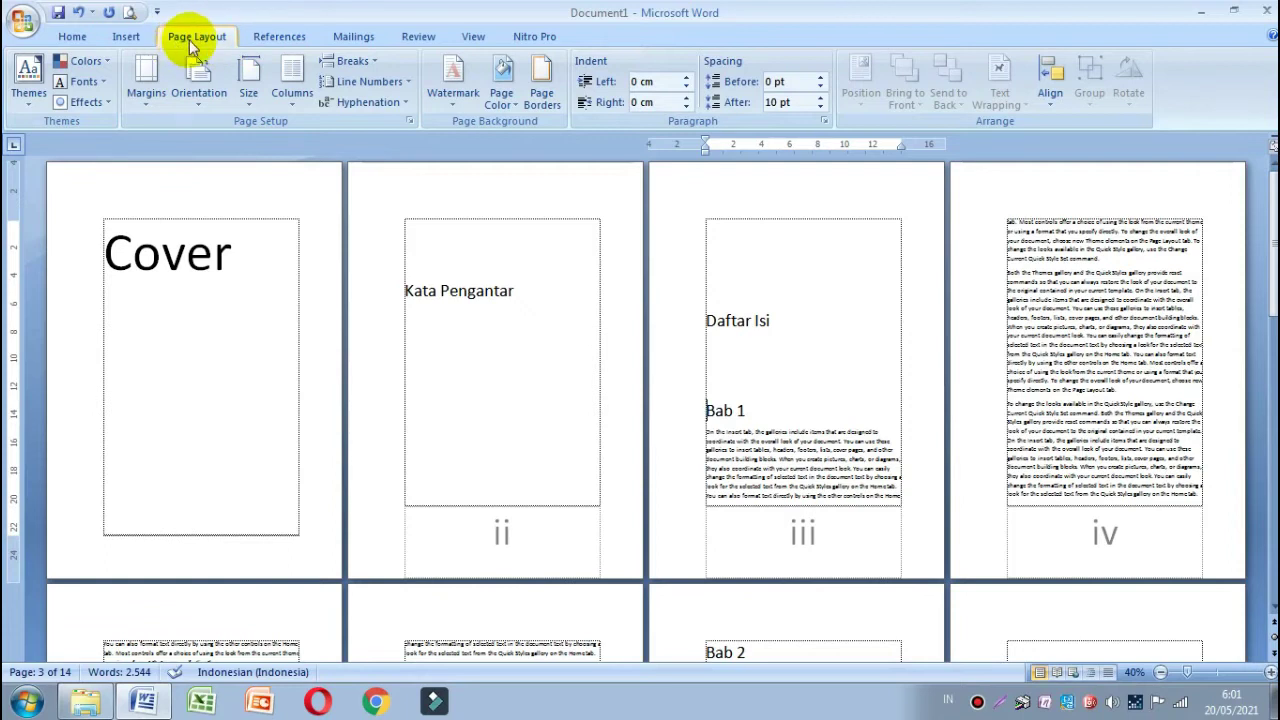
left_click(380, 62)
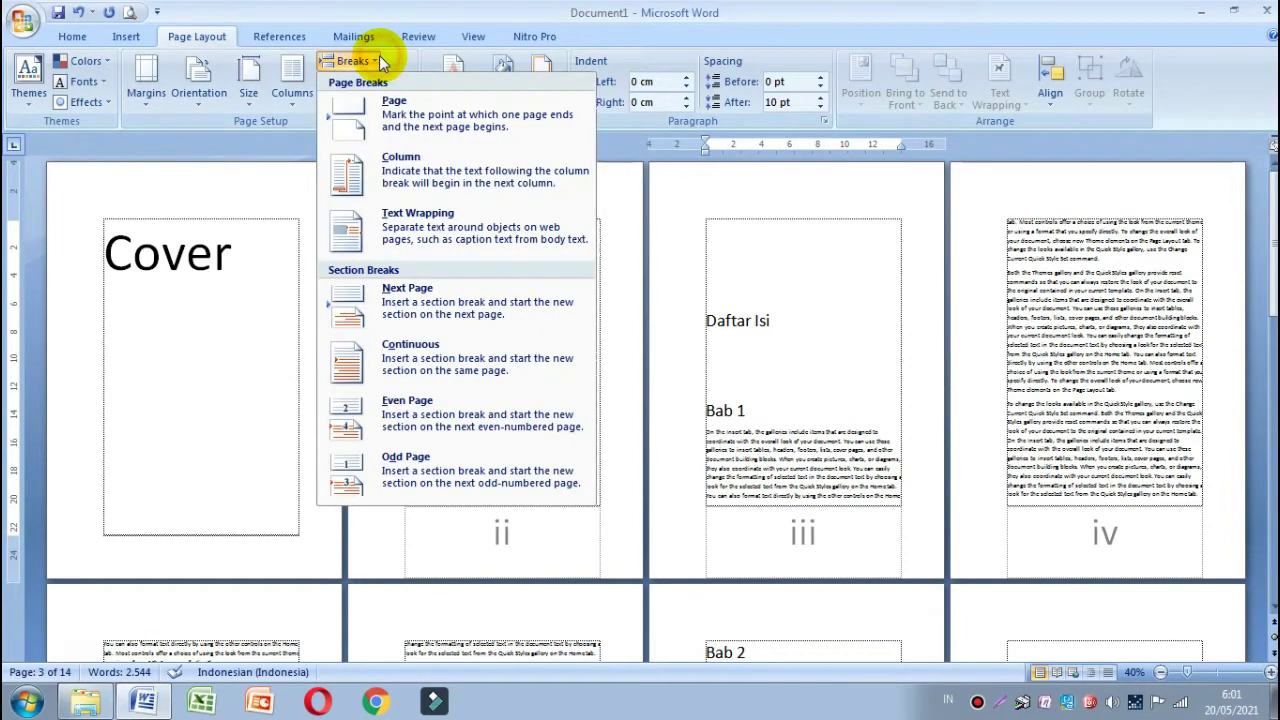
left_click(452, 303)
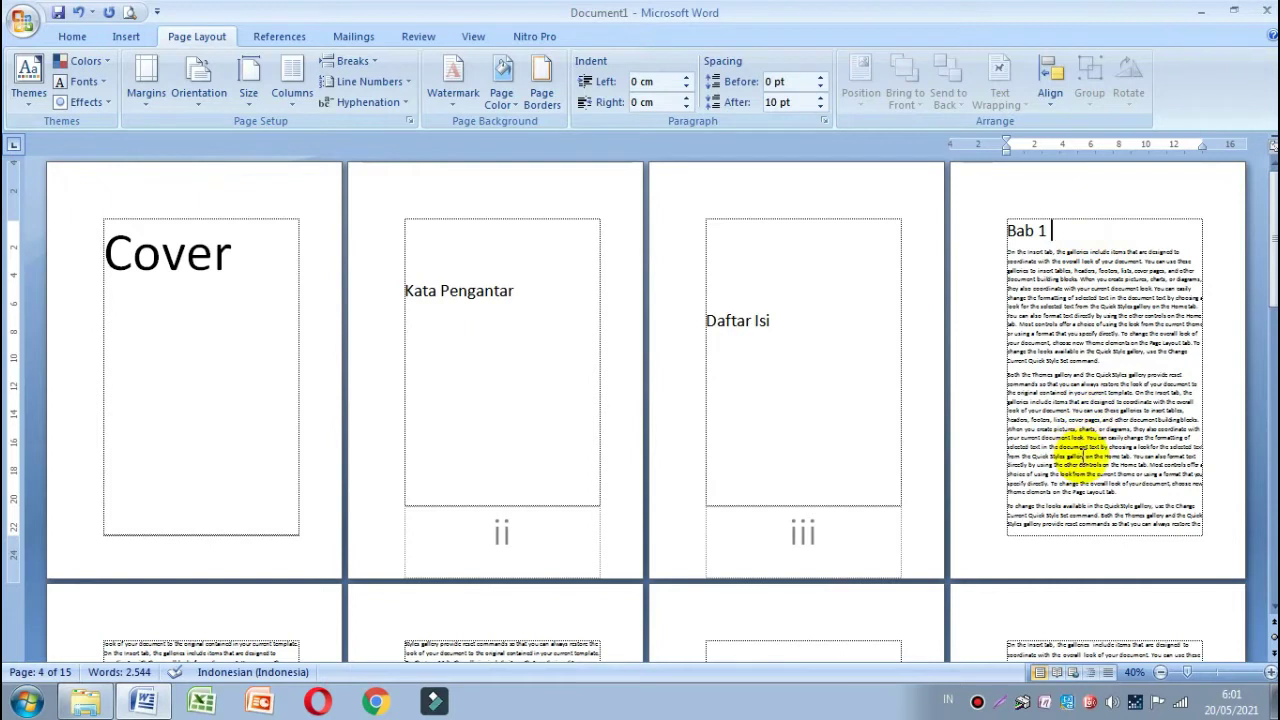
scroll(1083, 549, "down", 1)
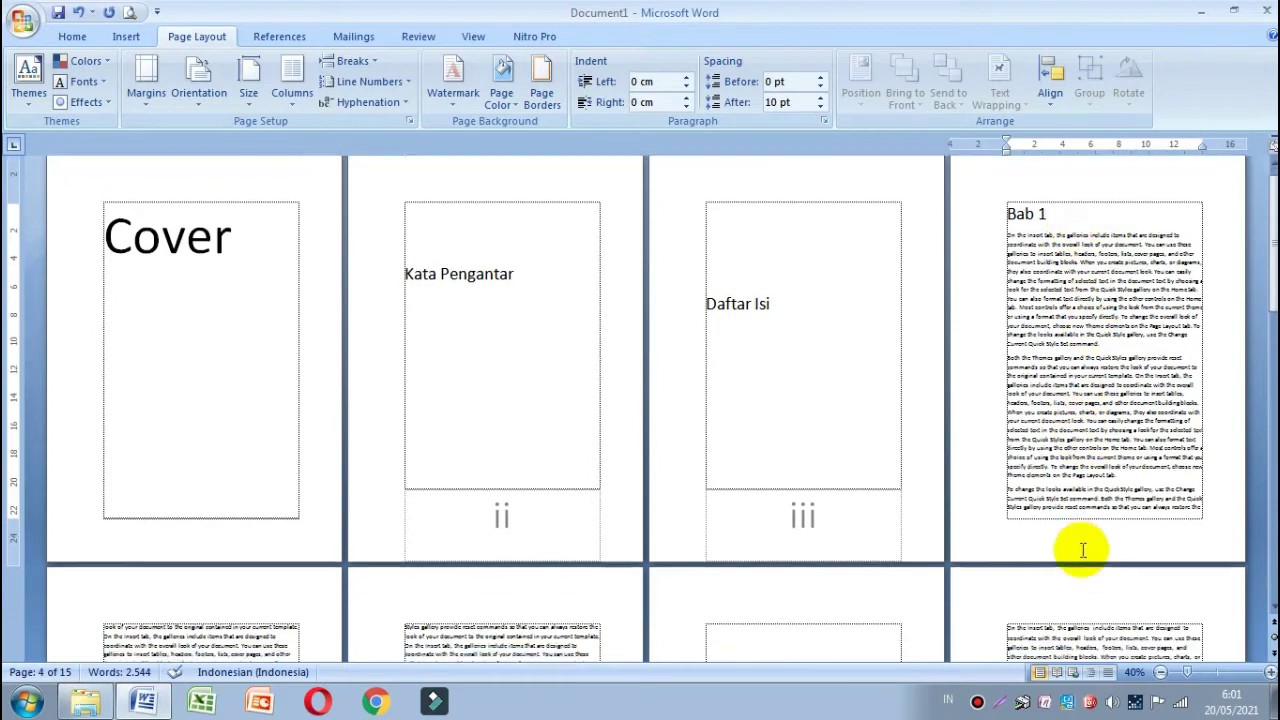
scroll(1083, 549, "down", 2)
scroll(1080, 545, "down", 3)
scroll(1075, 542, "down", 3)
scroll(1070, 540, "down", 2)
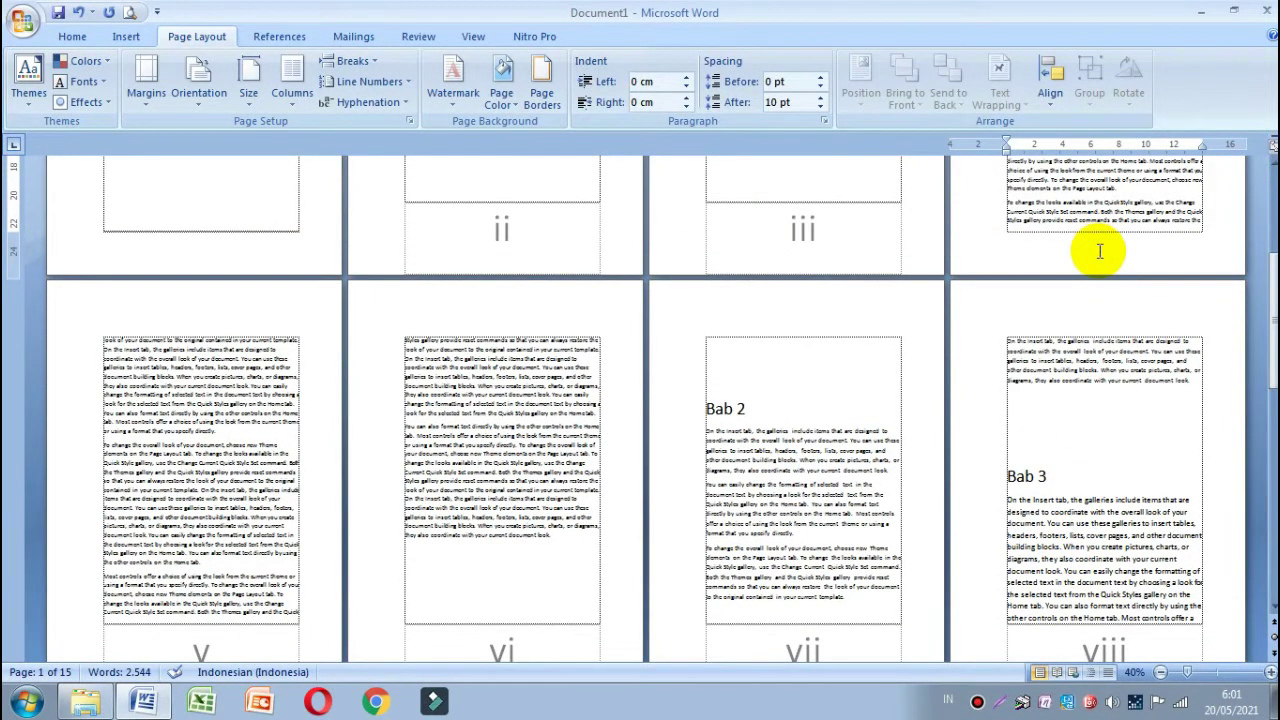
scroll(1099, 251, "up", 1)
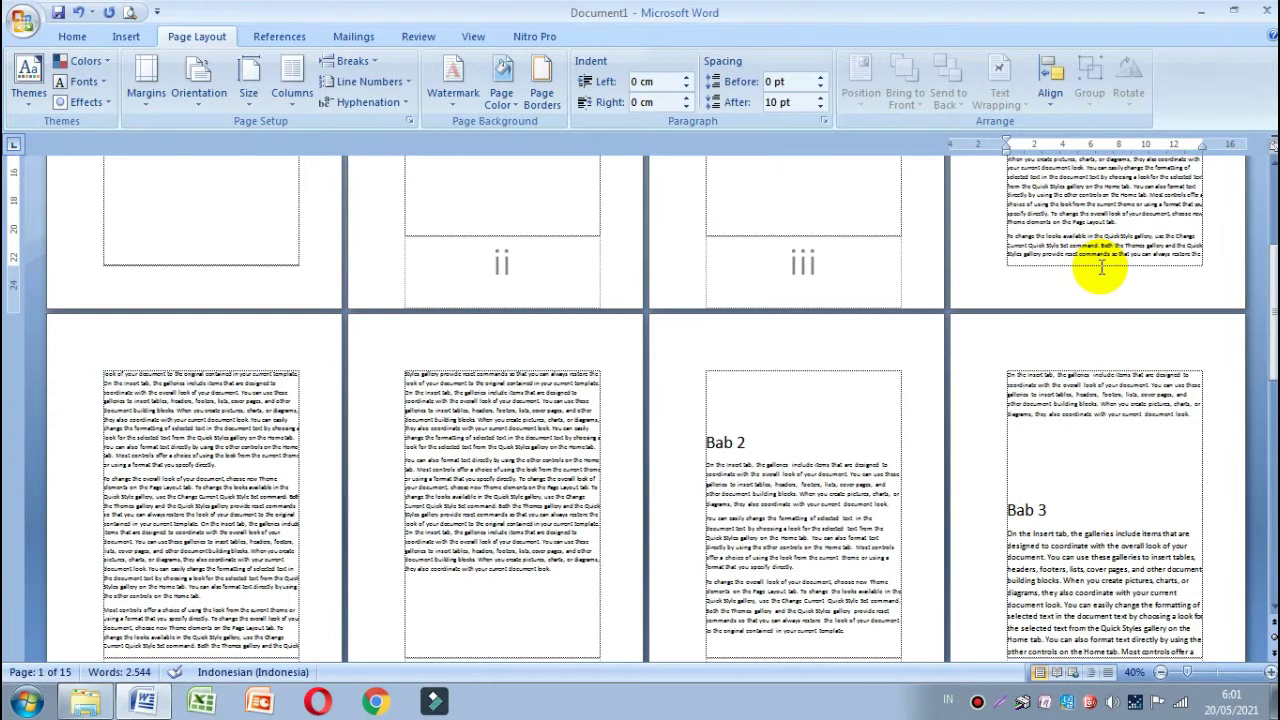
scroll(1101, 268, "down", 1)
scroll(1100, 266, "up", 1)
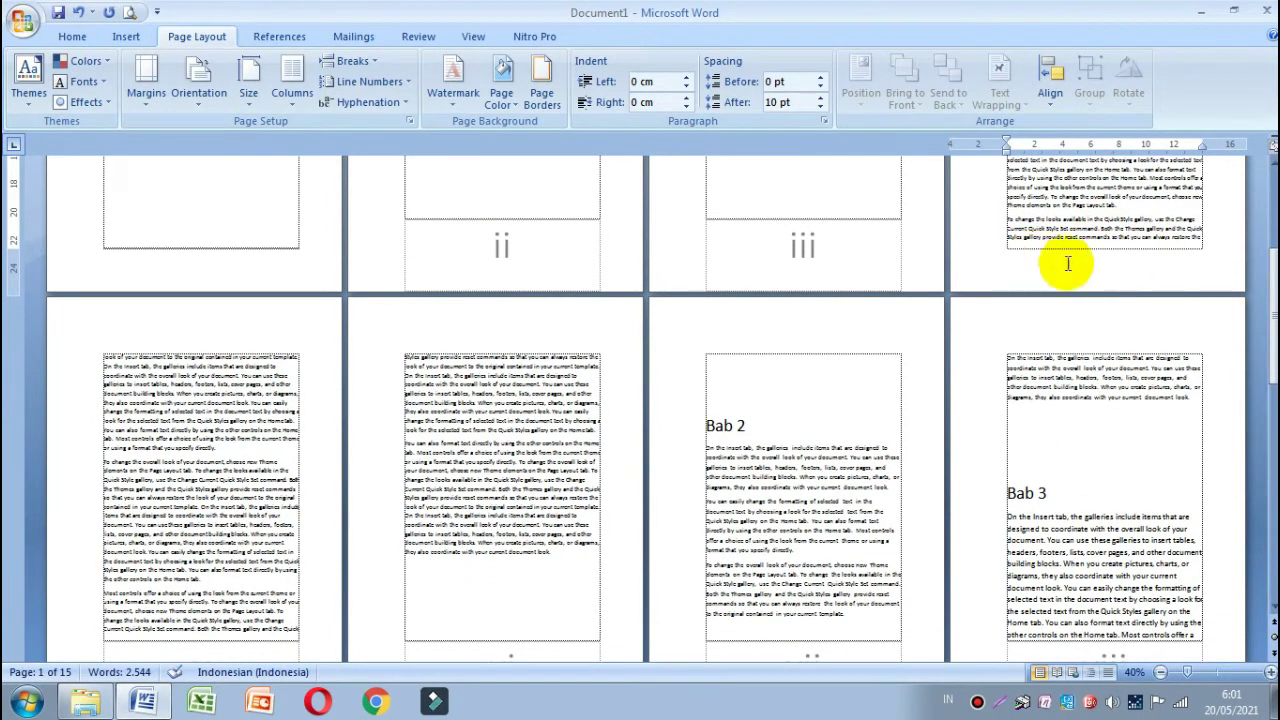
scroll(1057, 306, "up", 1)
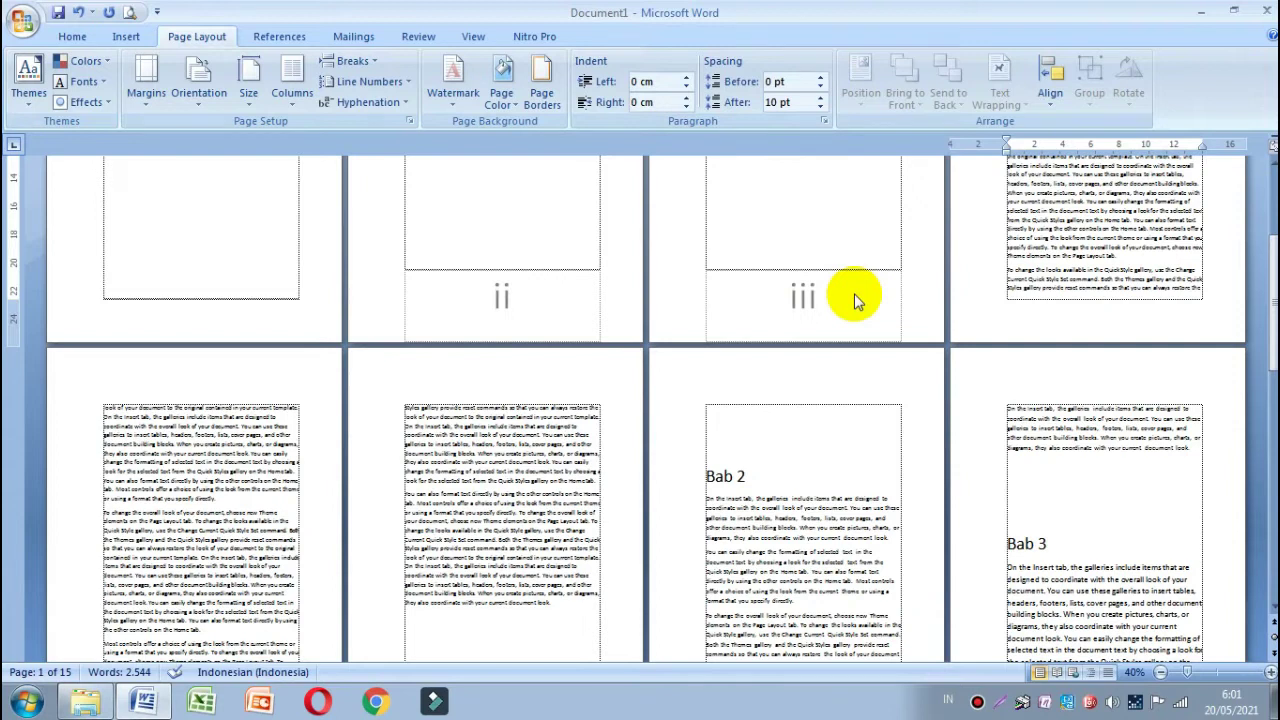
Open the footers to check the page numbers, then close Header and Footer.
double_click(855, 298)
scroll(855, 295, "up", 1)
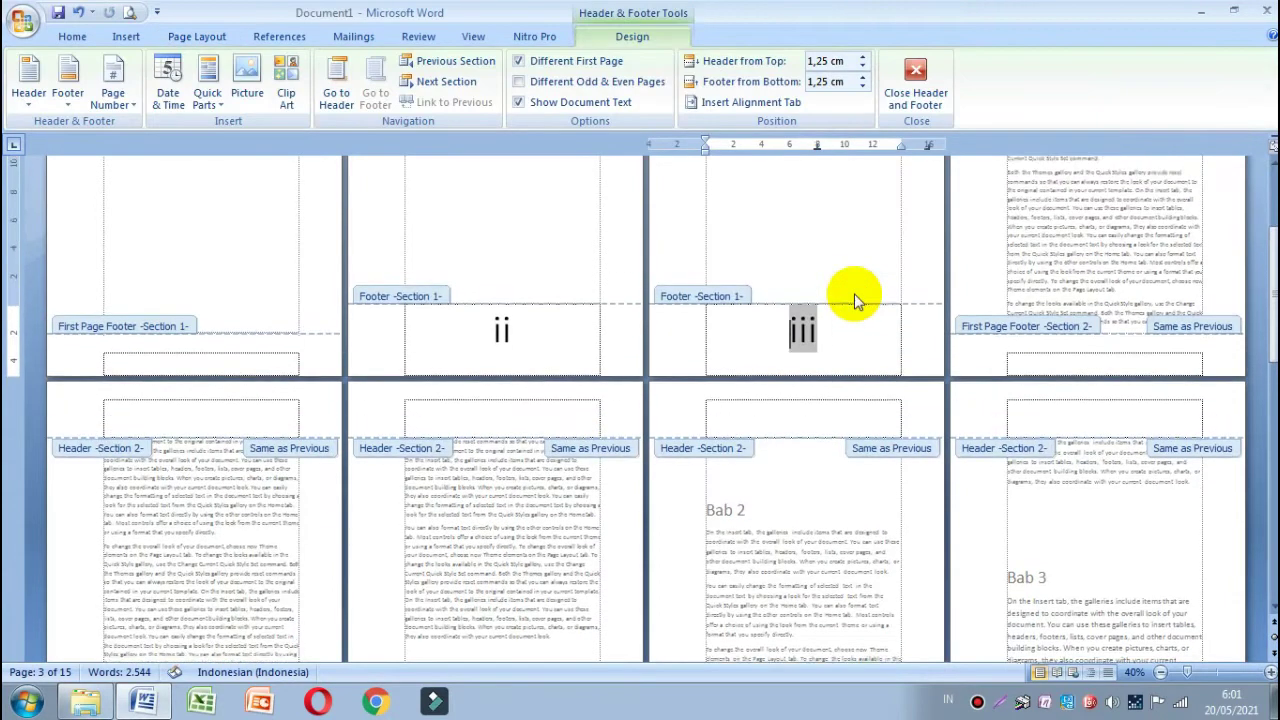
scroll(855, 295, "up", 2)
scroll(855, 295, "up", 1)
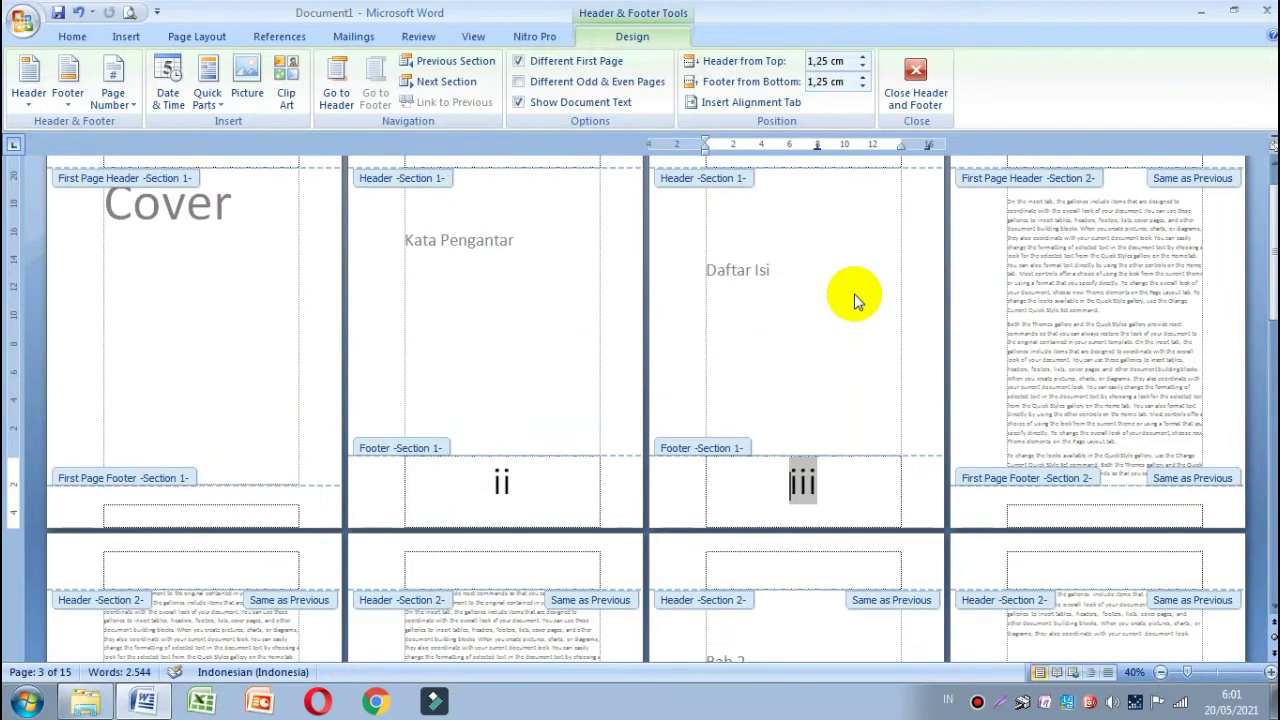
left_click(916, 85)
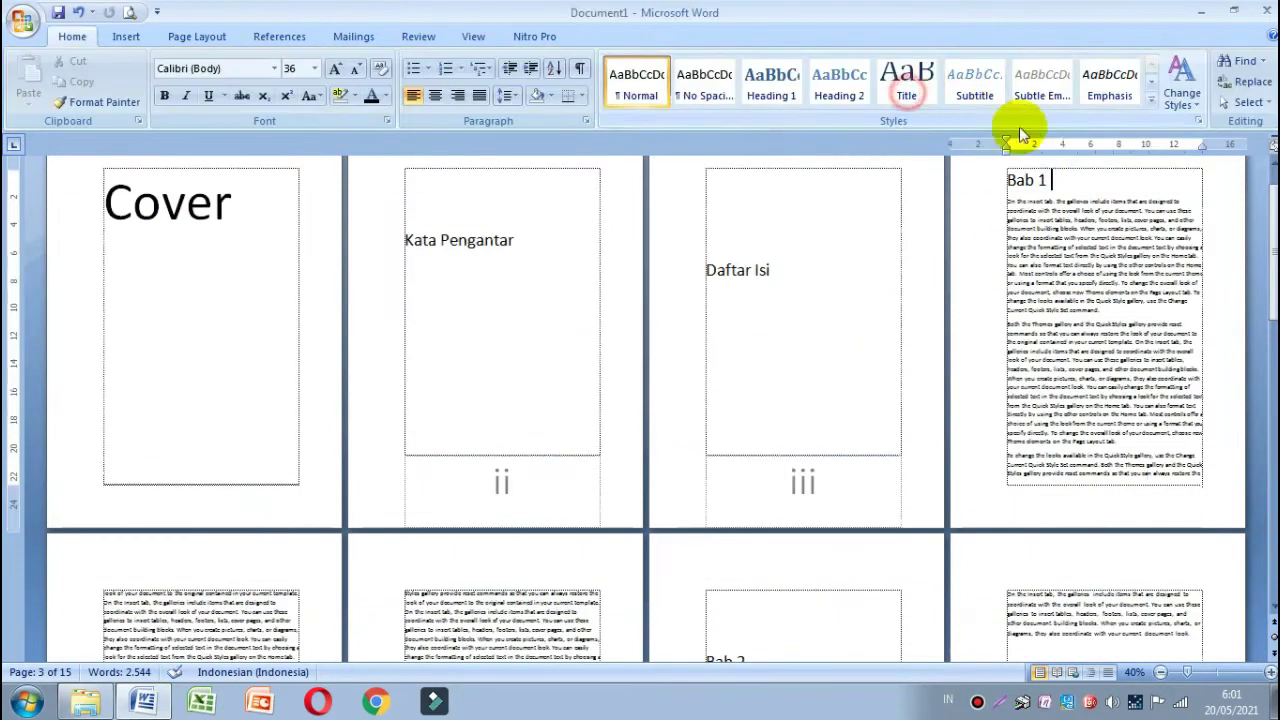
Enlarge the Bab 1 heading to 61 pt with two Ctrl+] presses.
left_click(1040, 183)
left_click_drag(1037, 183, 1003, 190)
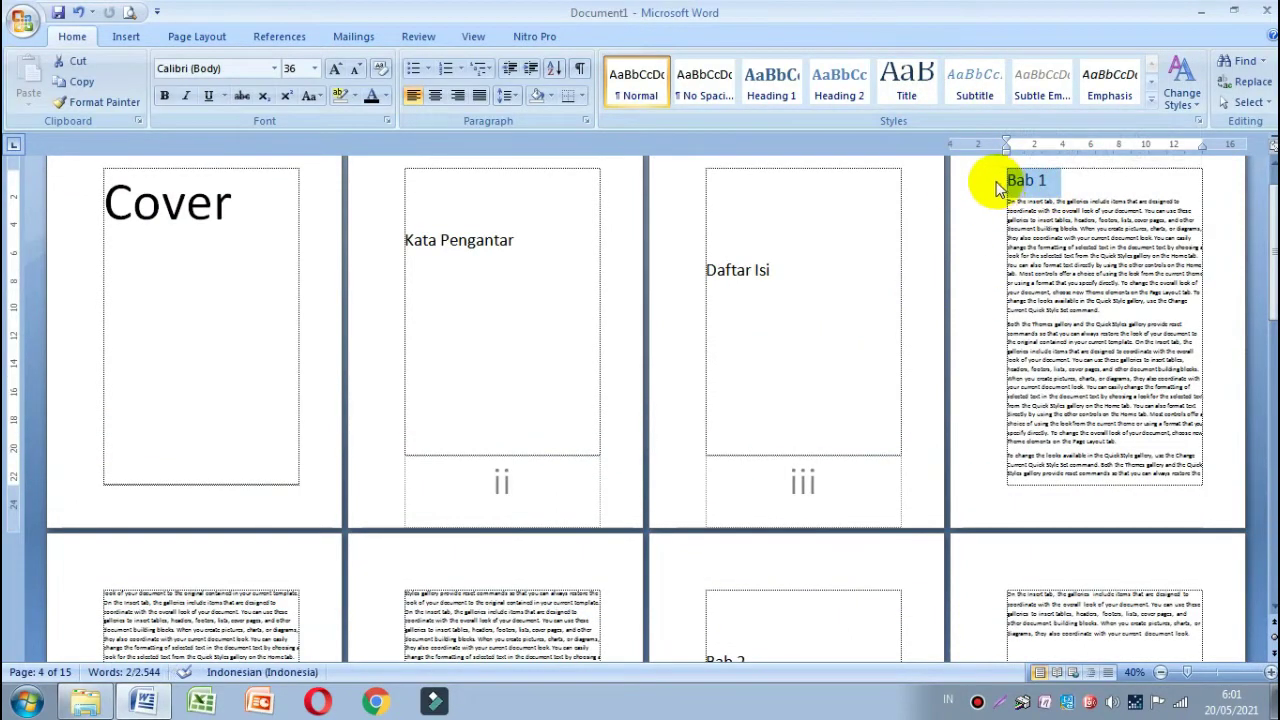
key("ctrl+bracketright")
key("ctrl+bracketright")
key("ctrl+bracketright")
key("ctrl+bracketright")
key("ctrl+bracketright")
key("ctrl+bracketright")
key("ctrl+bracketright")
key("ctrl+bracketright")
key("ctrl+bracketright")
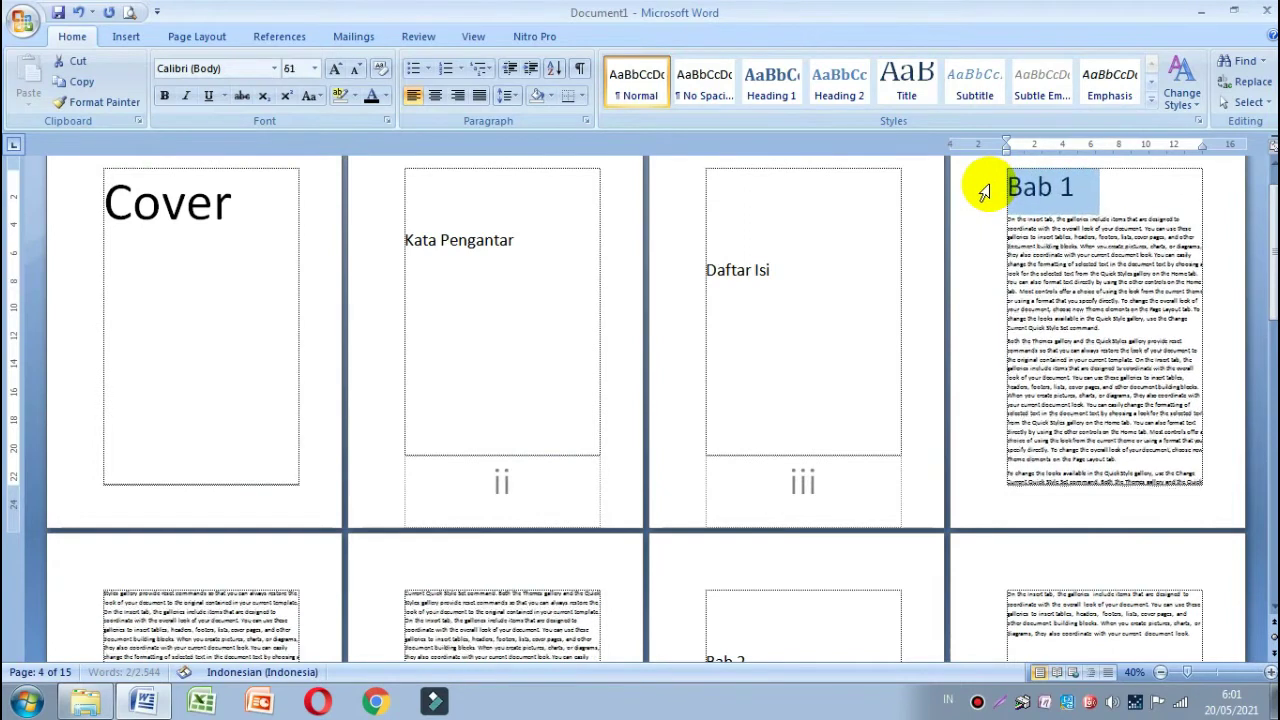
key("ctrl+bracketright")
key("ctrl+bracketright")
key("ctrl+bracketright")
left_click(1141, 349)
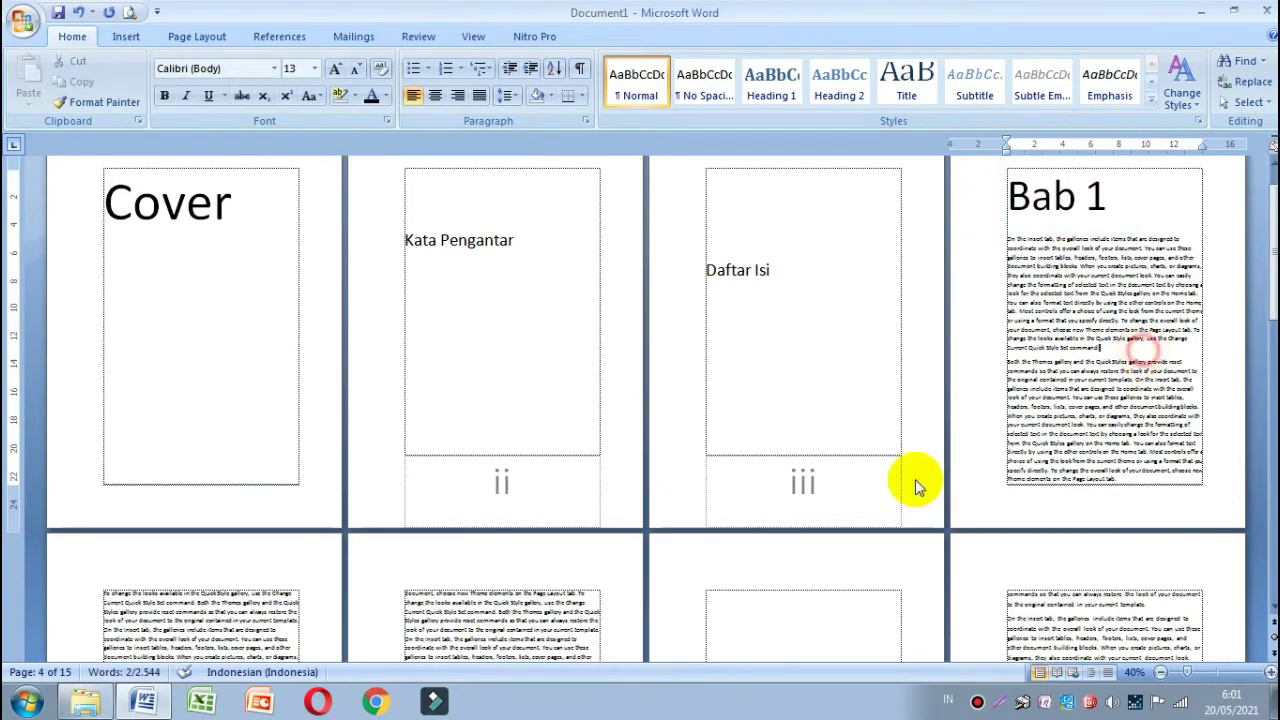
Reopen footer editing and put the insertion point in the Bab 1 page footer.
double_click(851, 489)
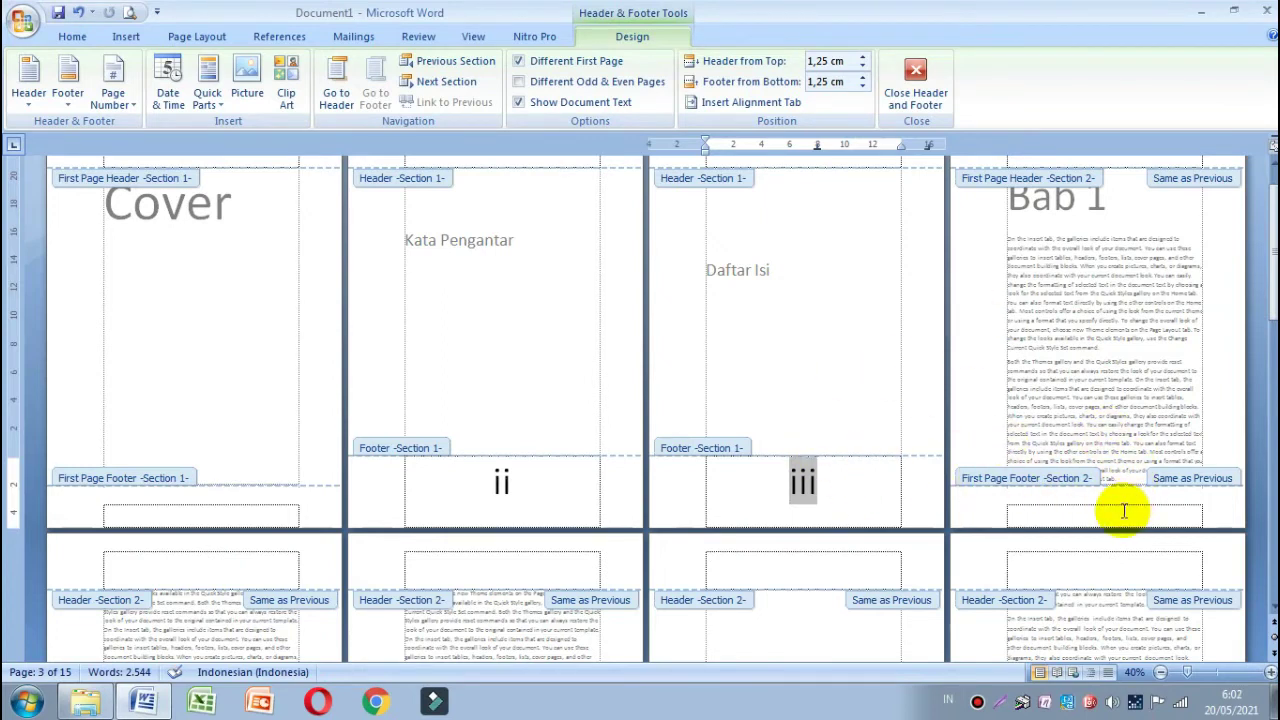
left_click(1123, 511)
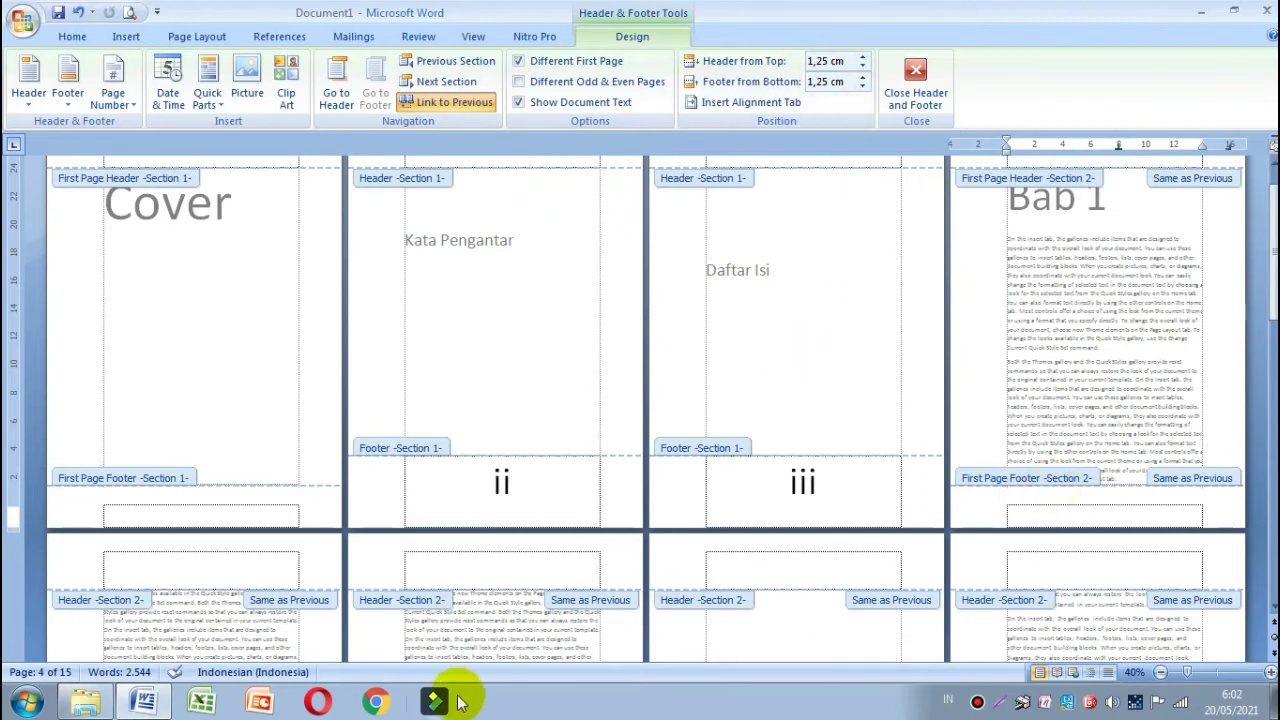
left_click(977, 700)
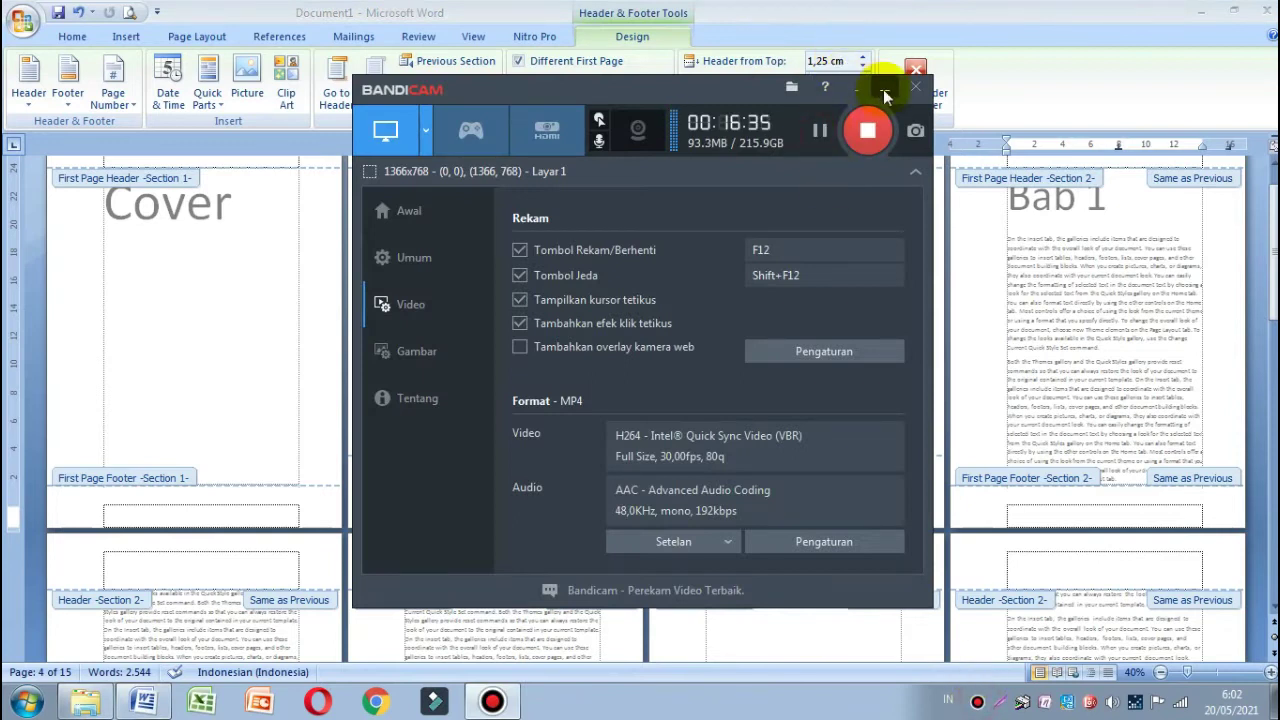
left_click(853, 89)
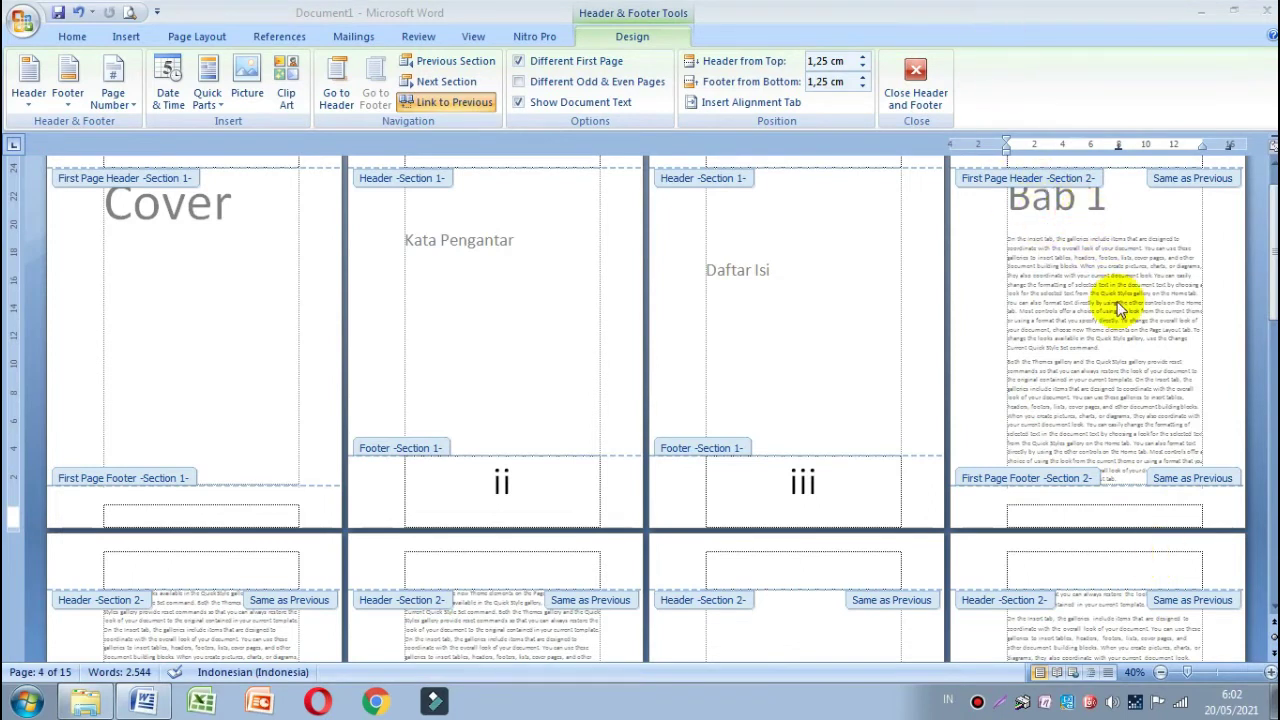
left_click(1097, 516)
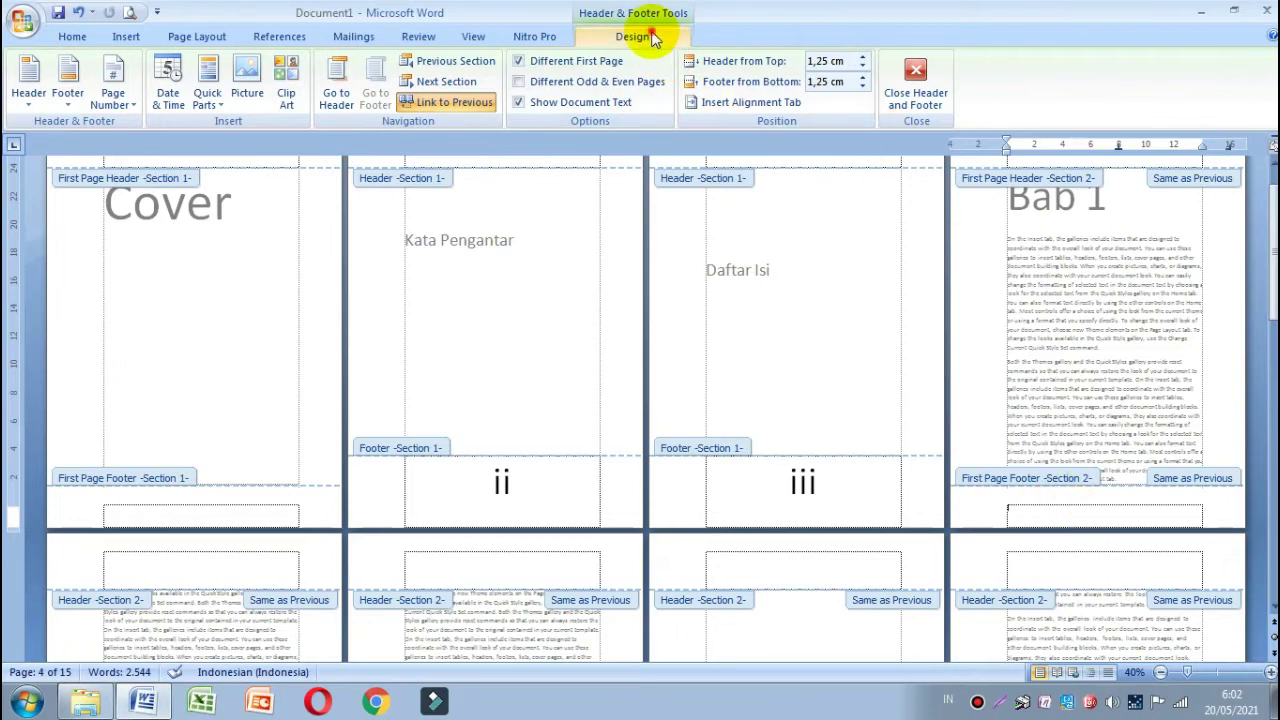
Format Section 2 page numbers as Arabic 1, 2, 3, starting at 1.
left_click(134, 106)
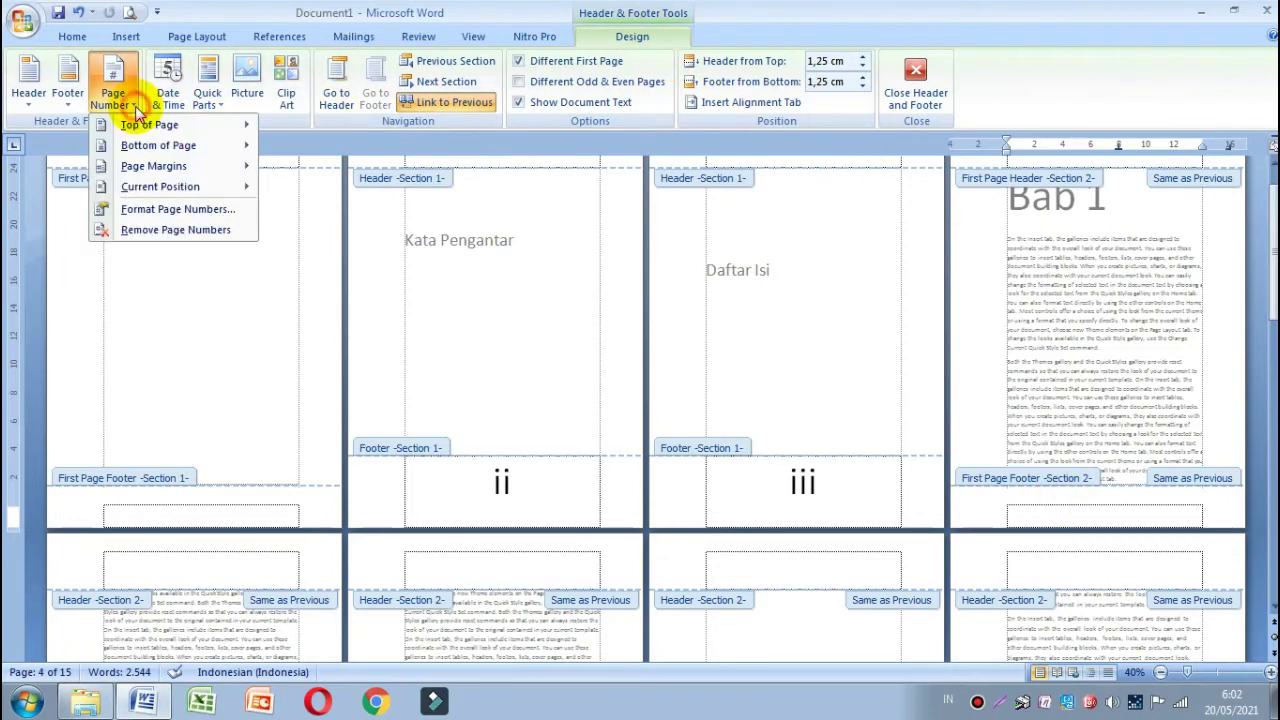
left_click(168, 209)
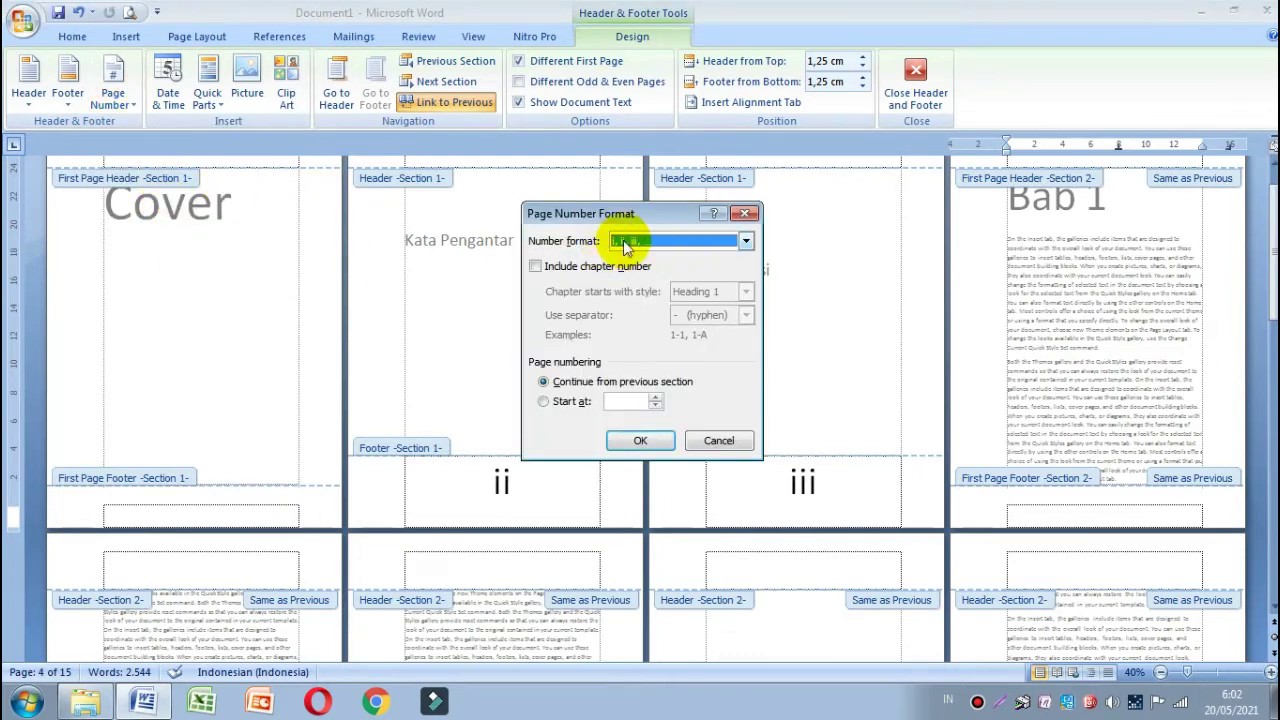
left_click(659, 240)
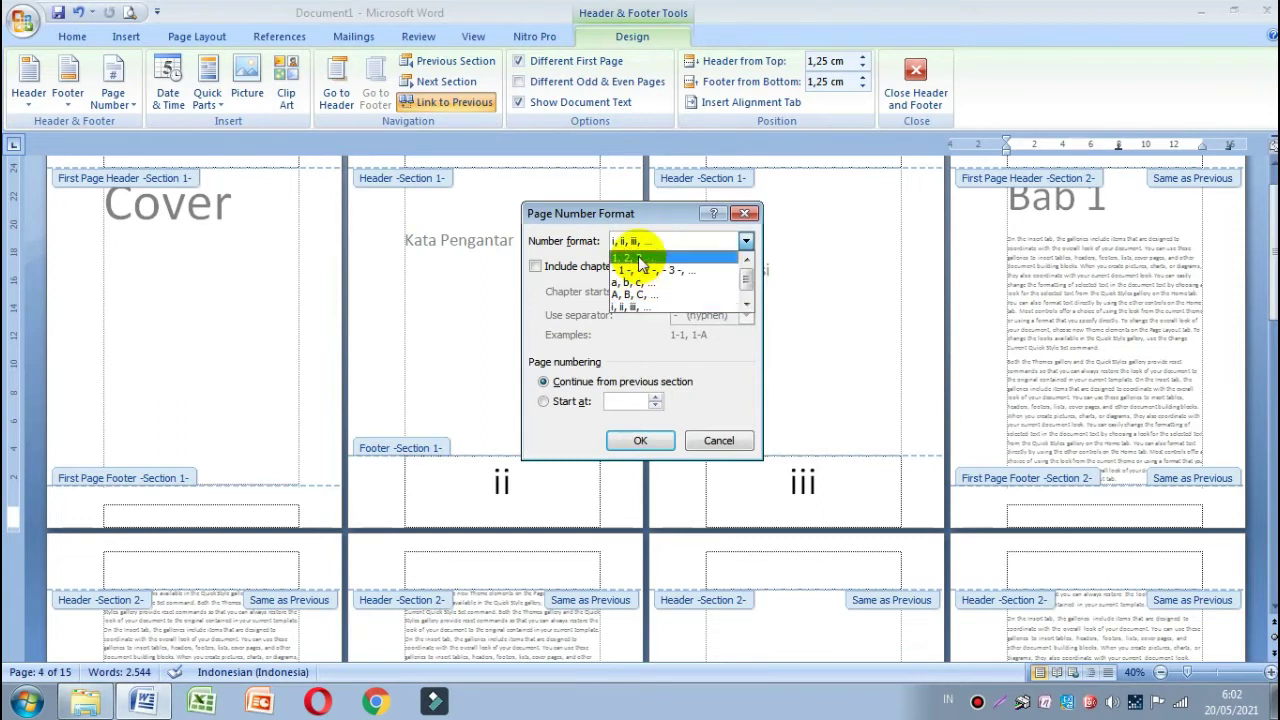
left_click(658, 259)
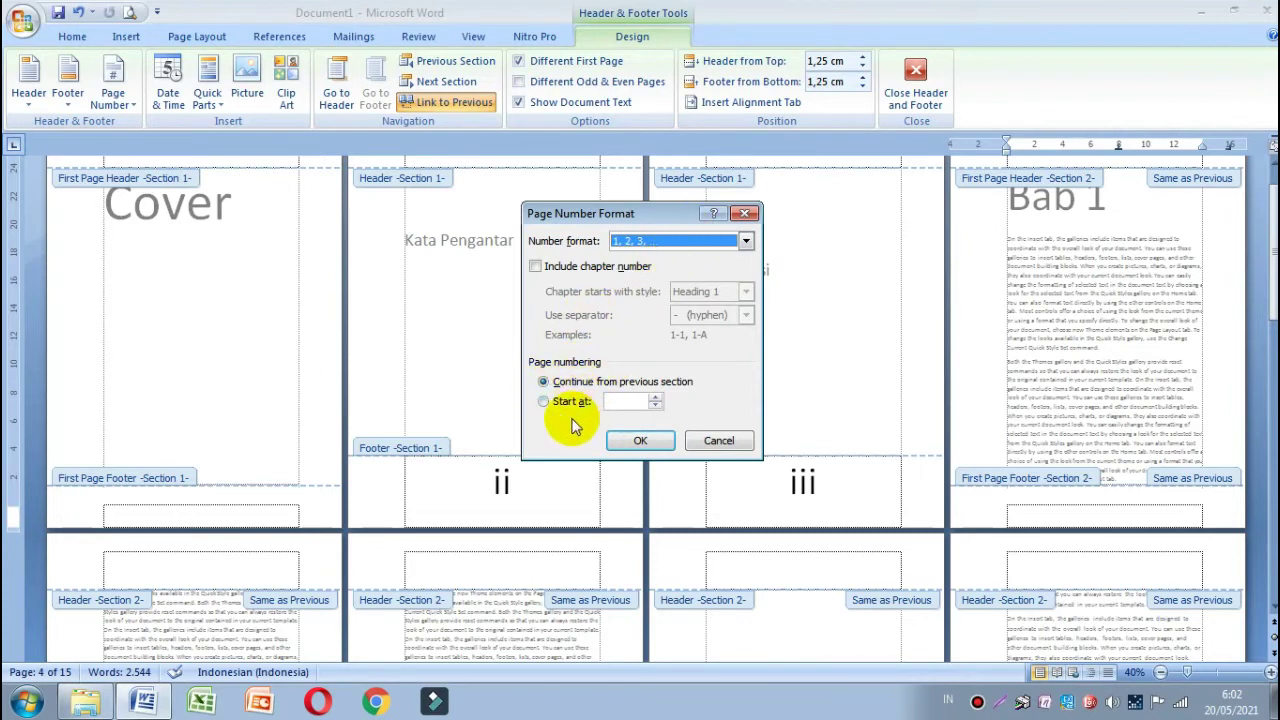
left_click(544, 402)
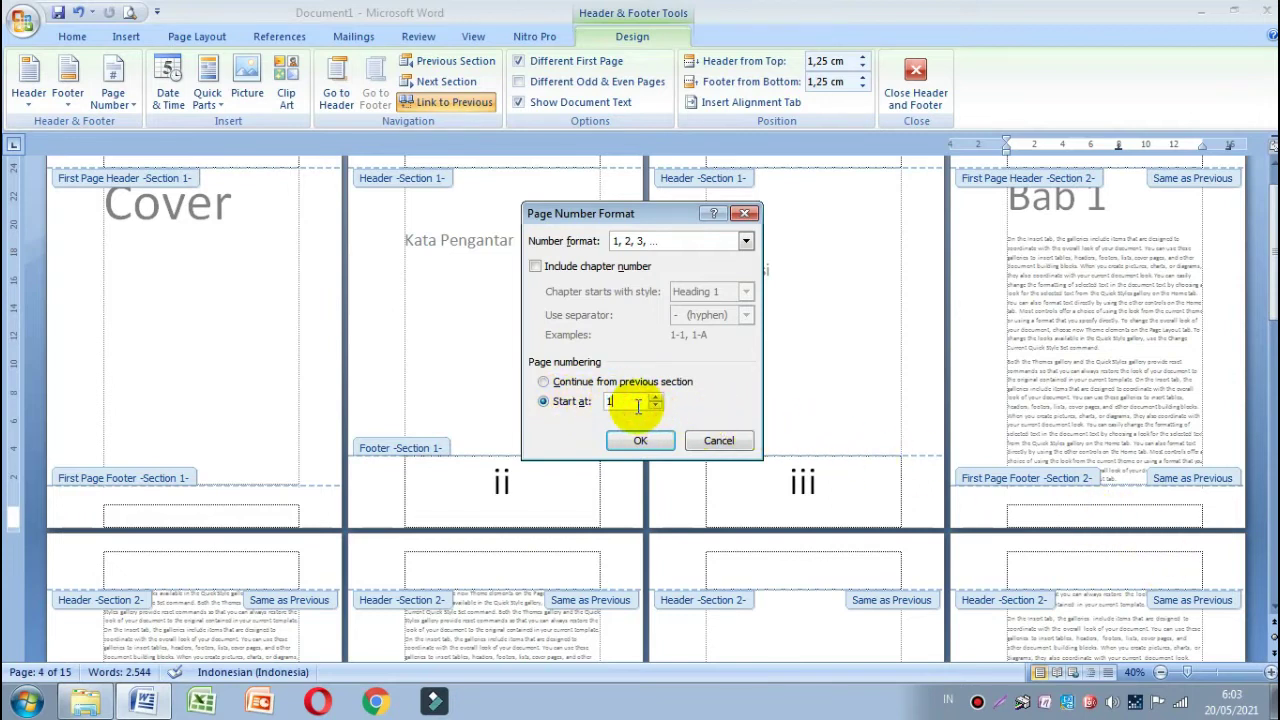
left_click(636, 441)
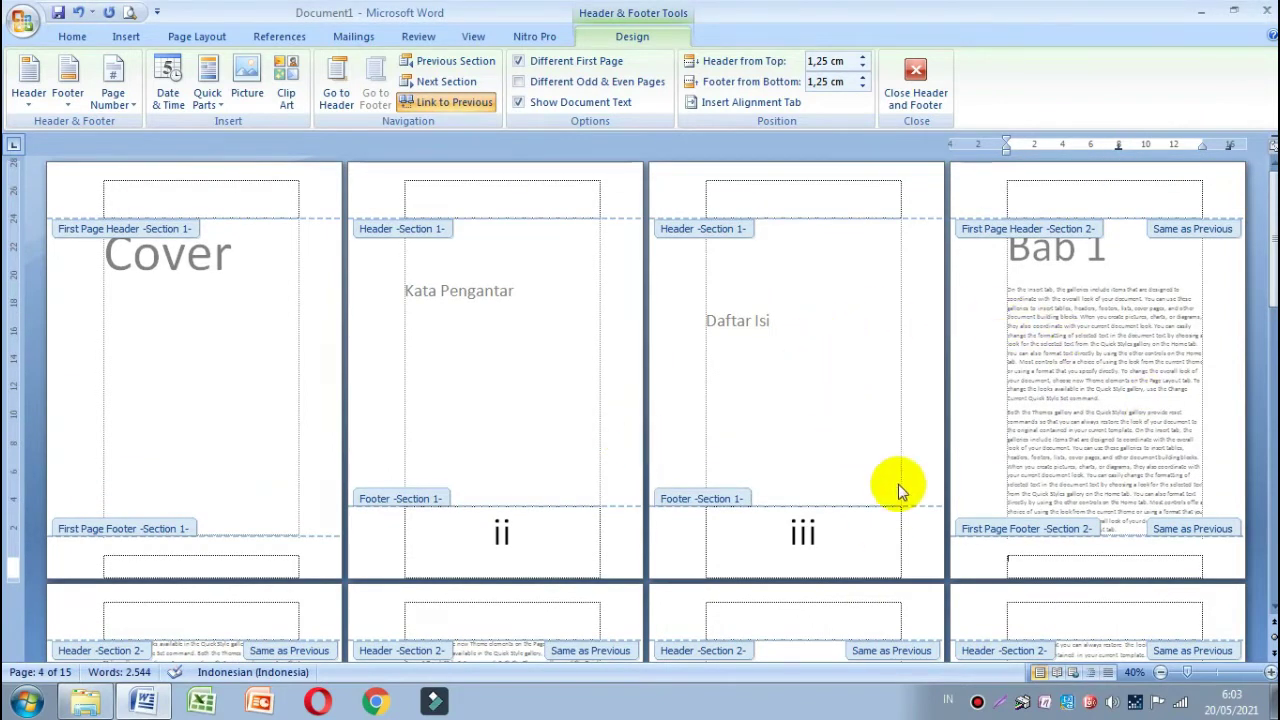
left_click(118, 108)
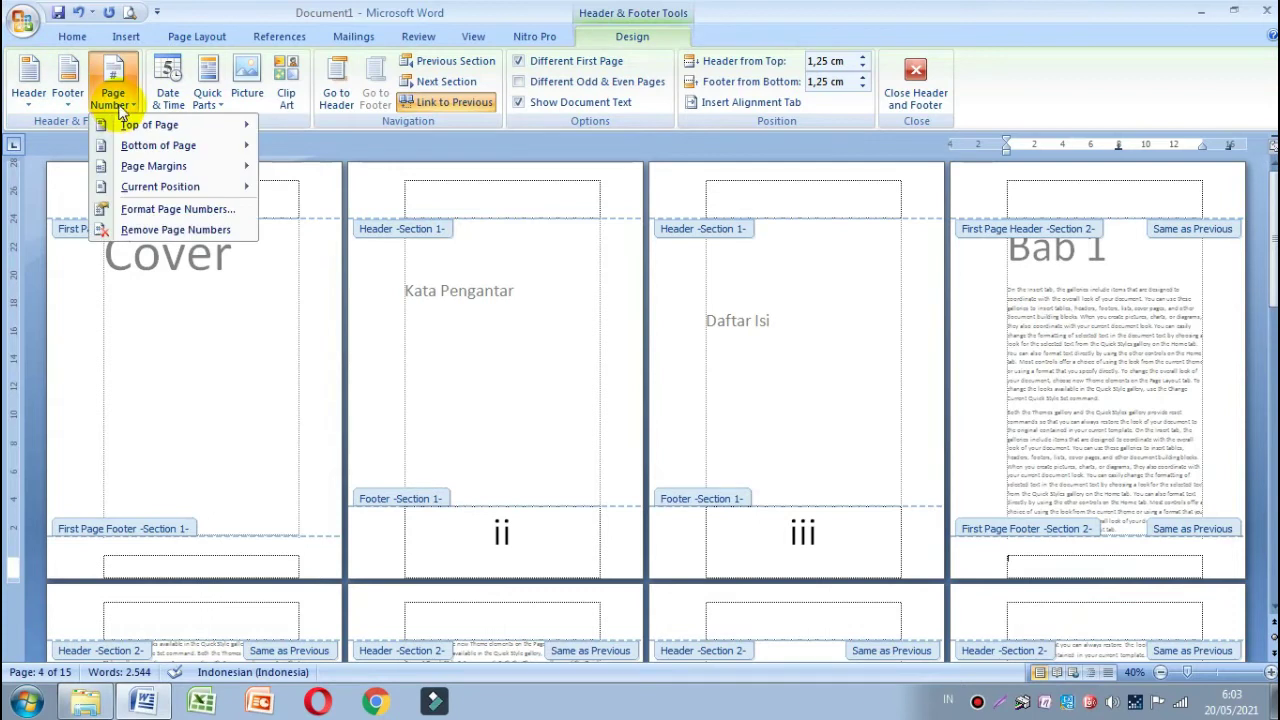
Insert a centred Plain Number 2 page number at the bottom, with the caret in Bab 1's footer.
left_click(123, 111)
left_click(123, 111)
mouse_move(132, 150)
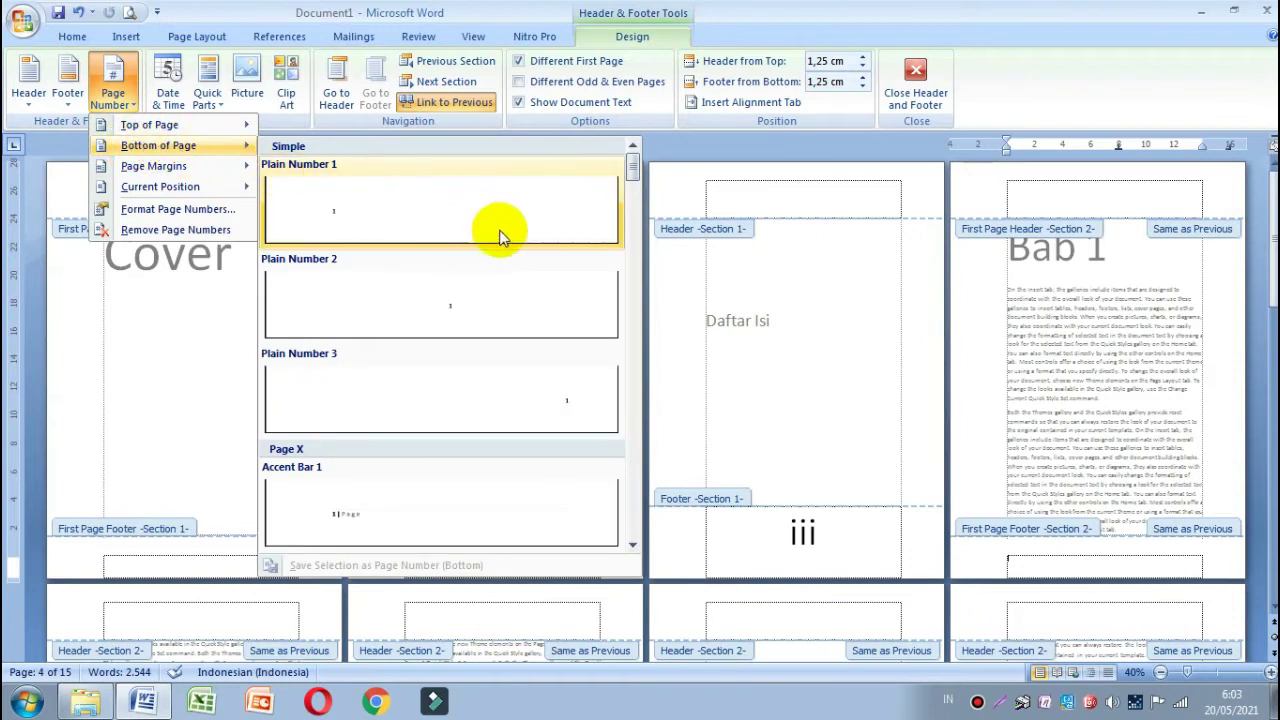
left_click(461, 308)
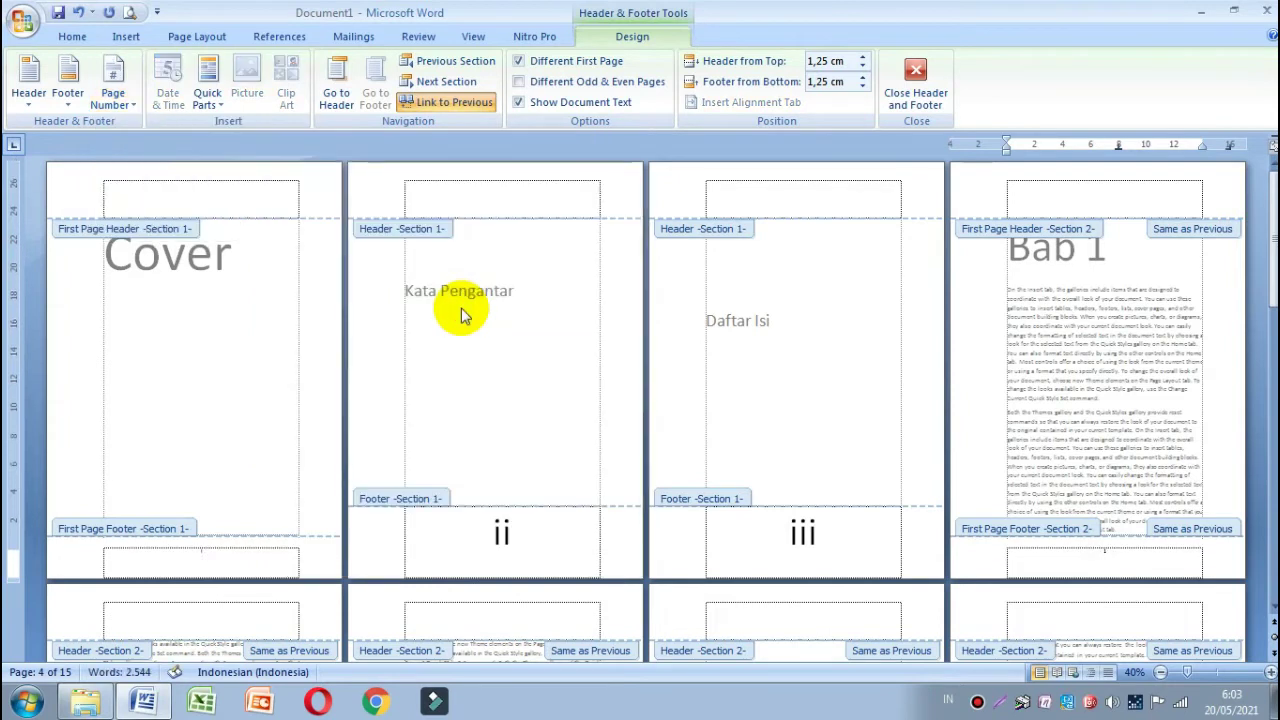
left_click(1106, 549)
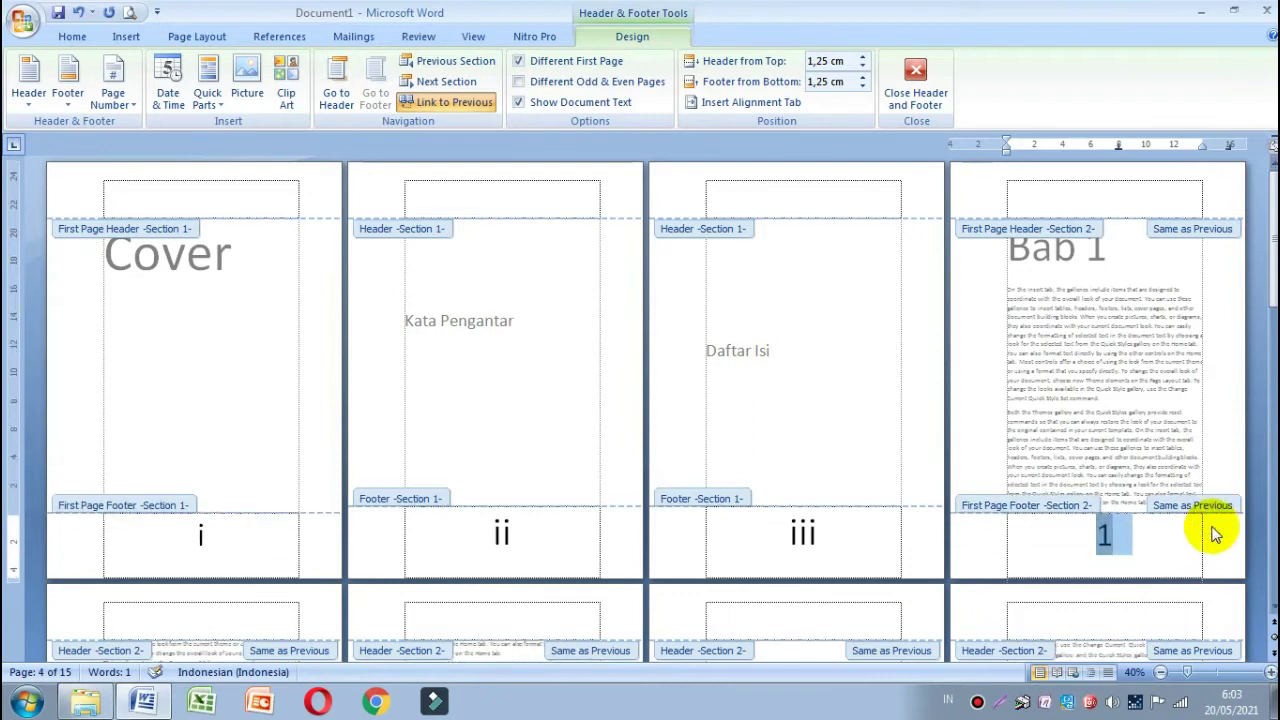
left_click(70, 36)
Colour the Bab 1 footer page number 1 dark red and check the result.
left_click(384, 96)
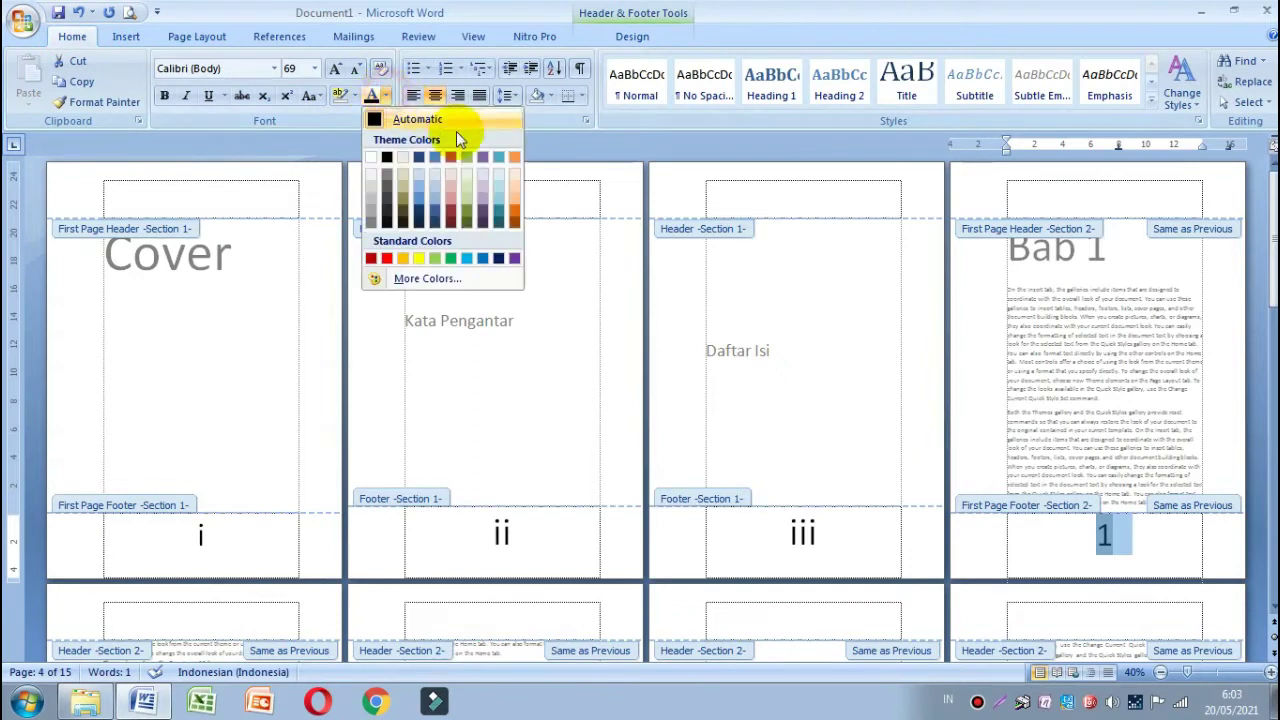
left_click(370, 260)
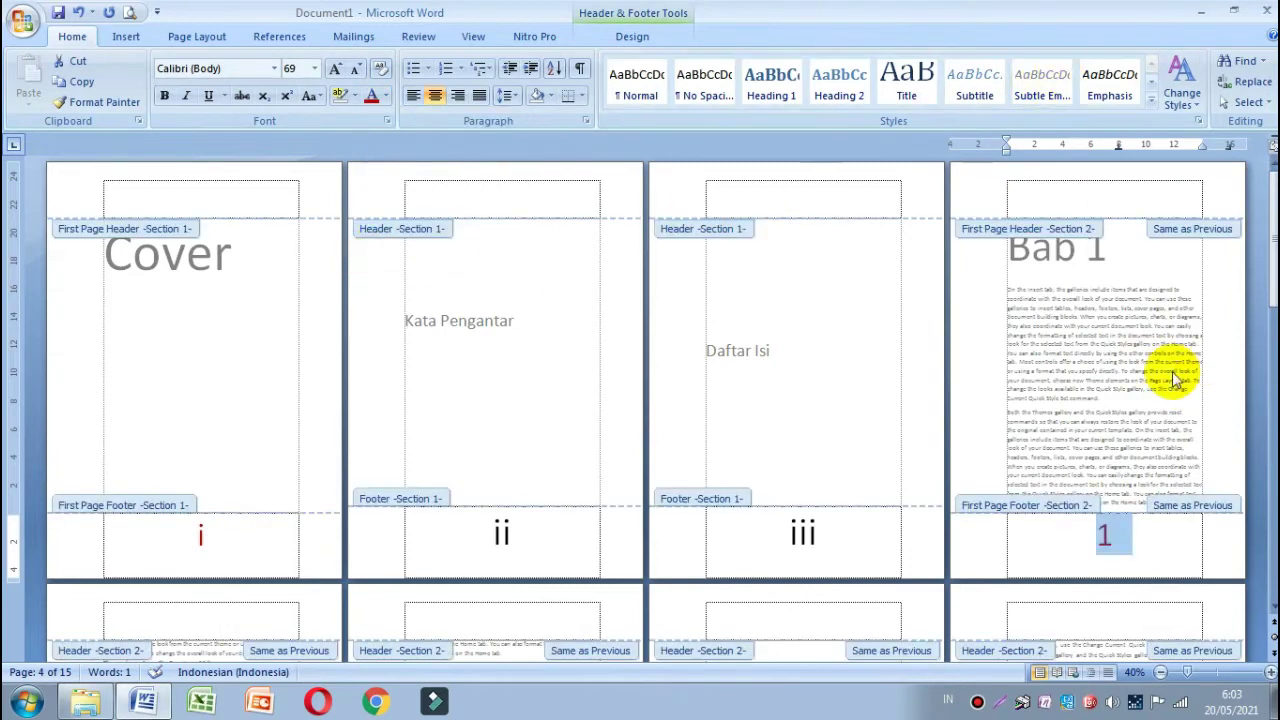
left_click(1122, 533)
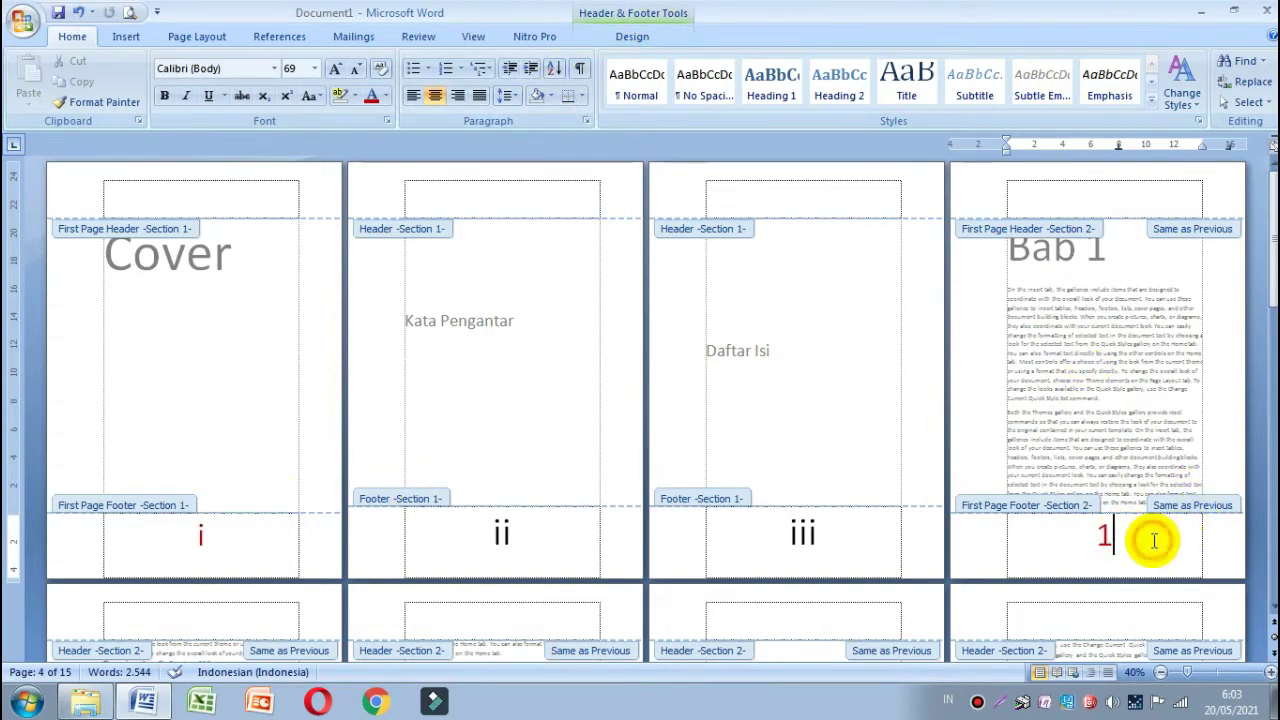
Select the Cover page's footer number i, moving between the Cover and Bab 1 footers.
left_click(239, 533)
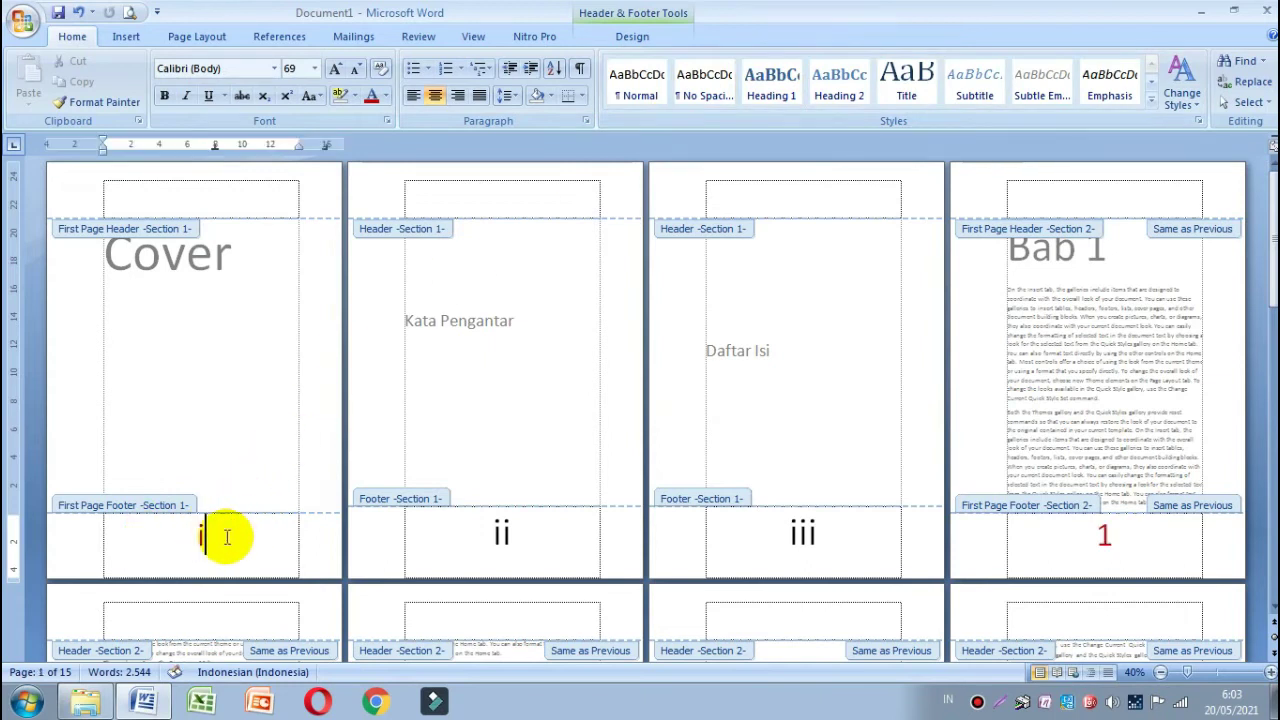
left_click_drag(227, 537, 155, 533)
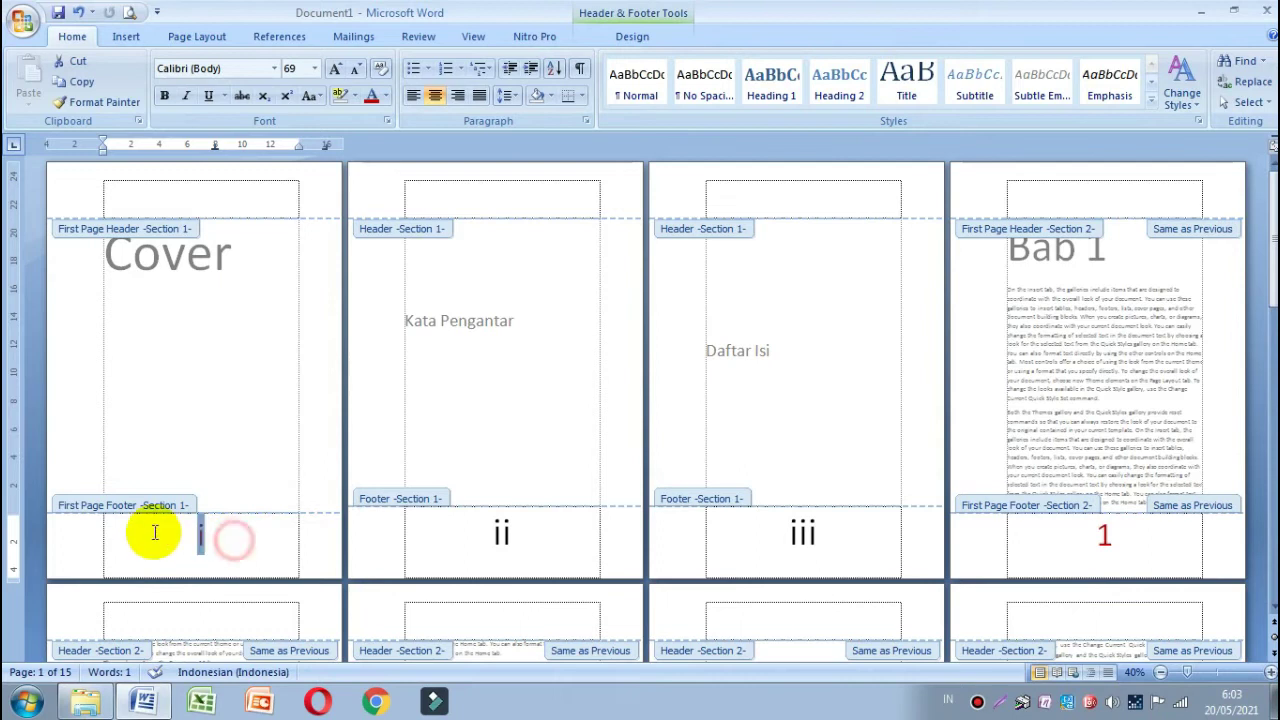
left_click(668, 13)
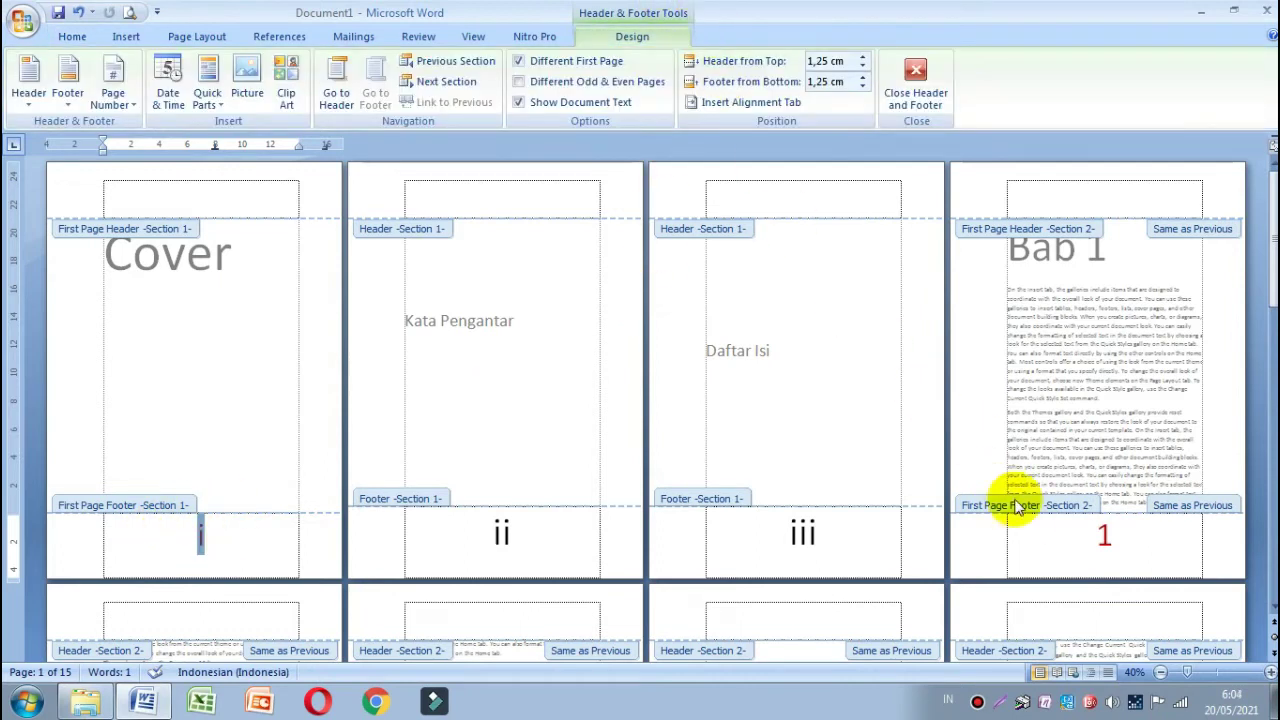
left_click(1163, 550)
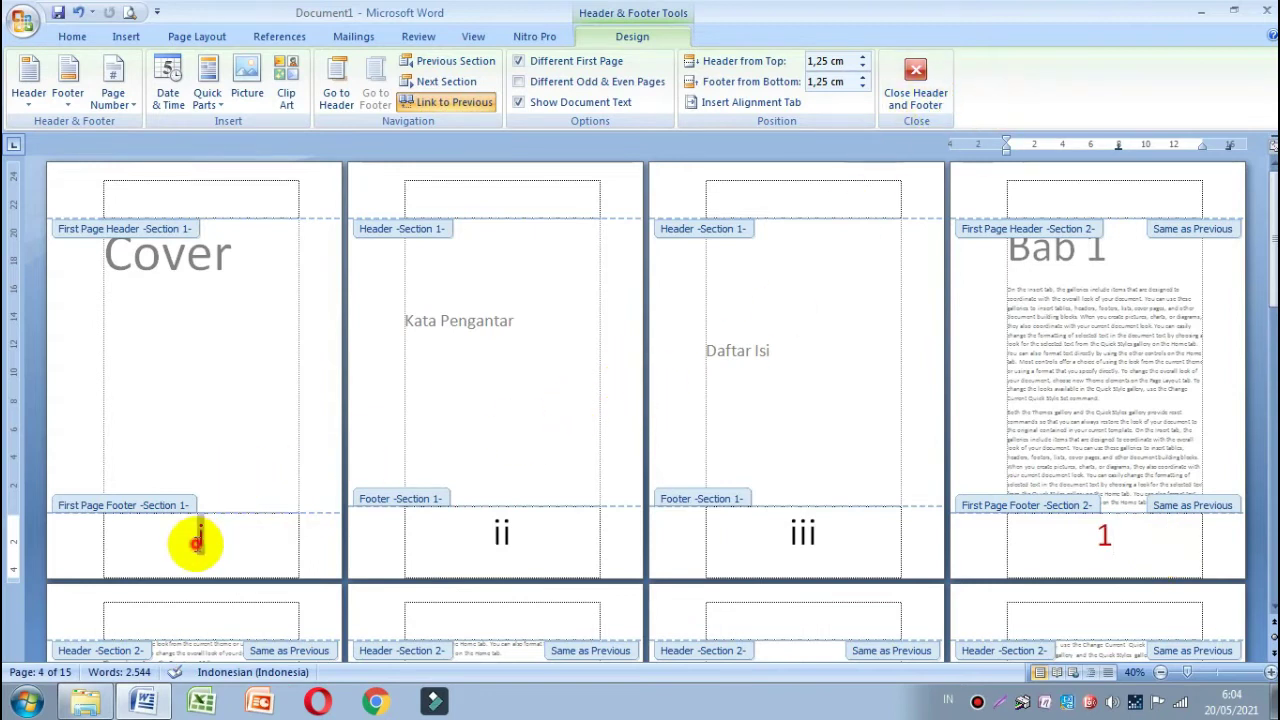
left_click(200, 540)
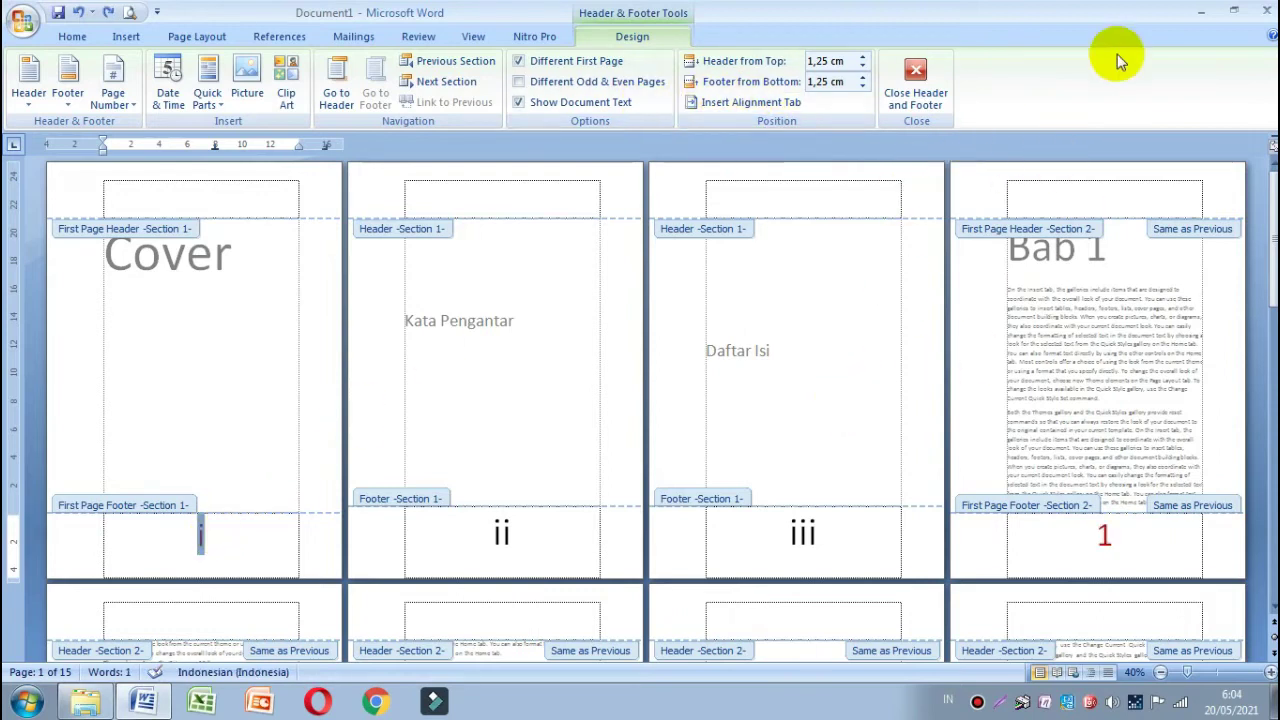
left_click(915, 80)
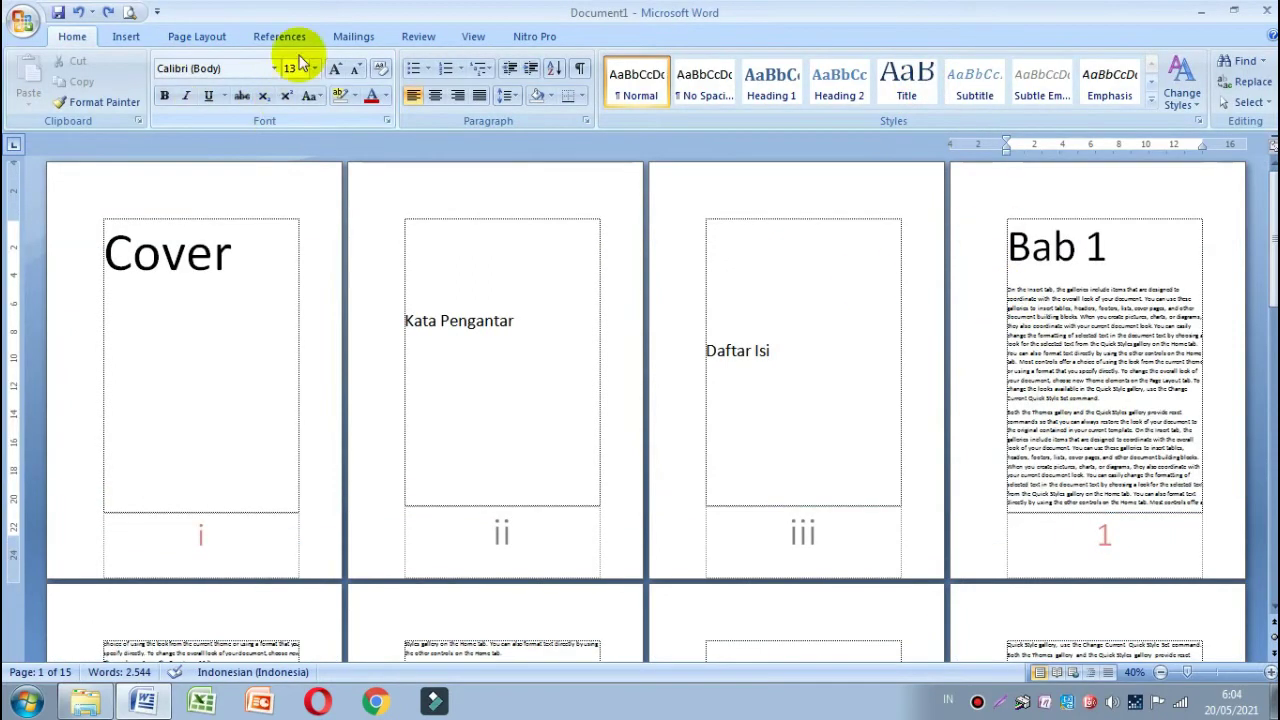
left_click(352, 36)
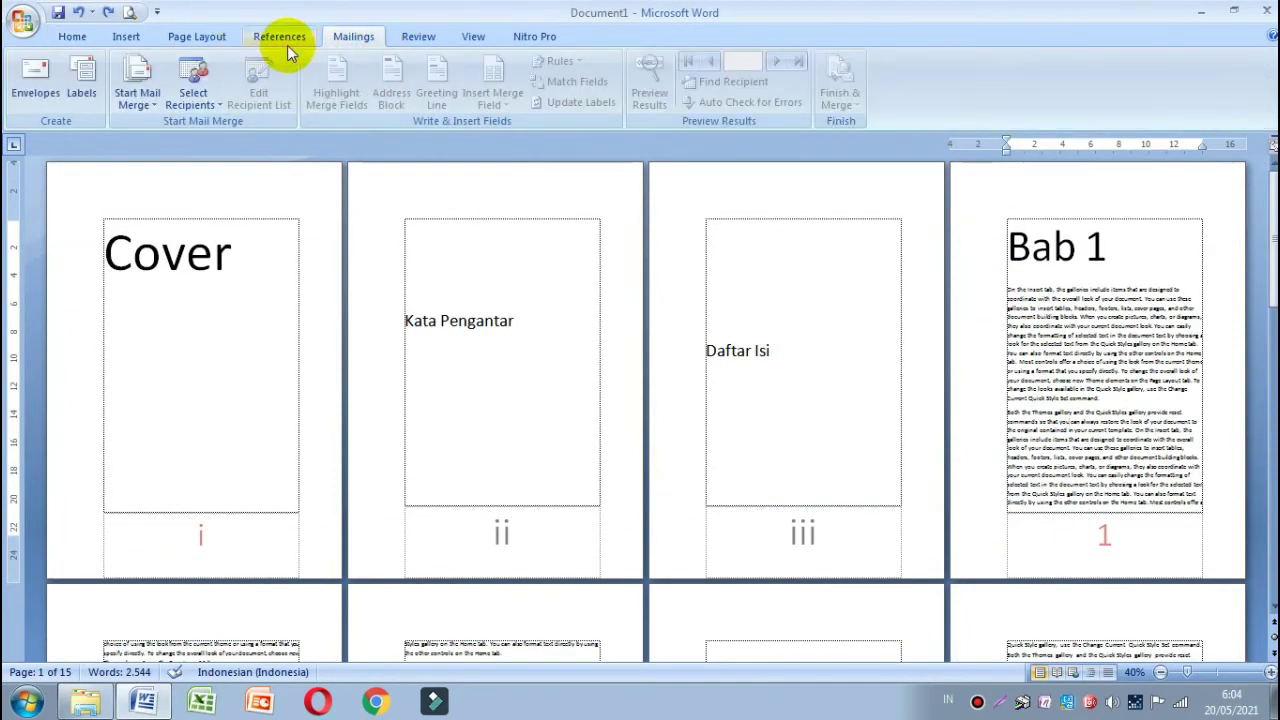
left_click(182, 36)
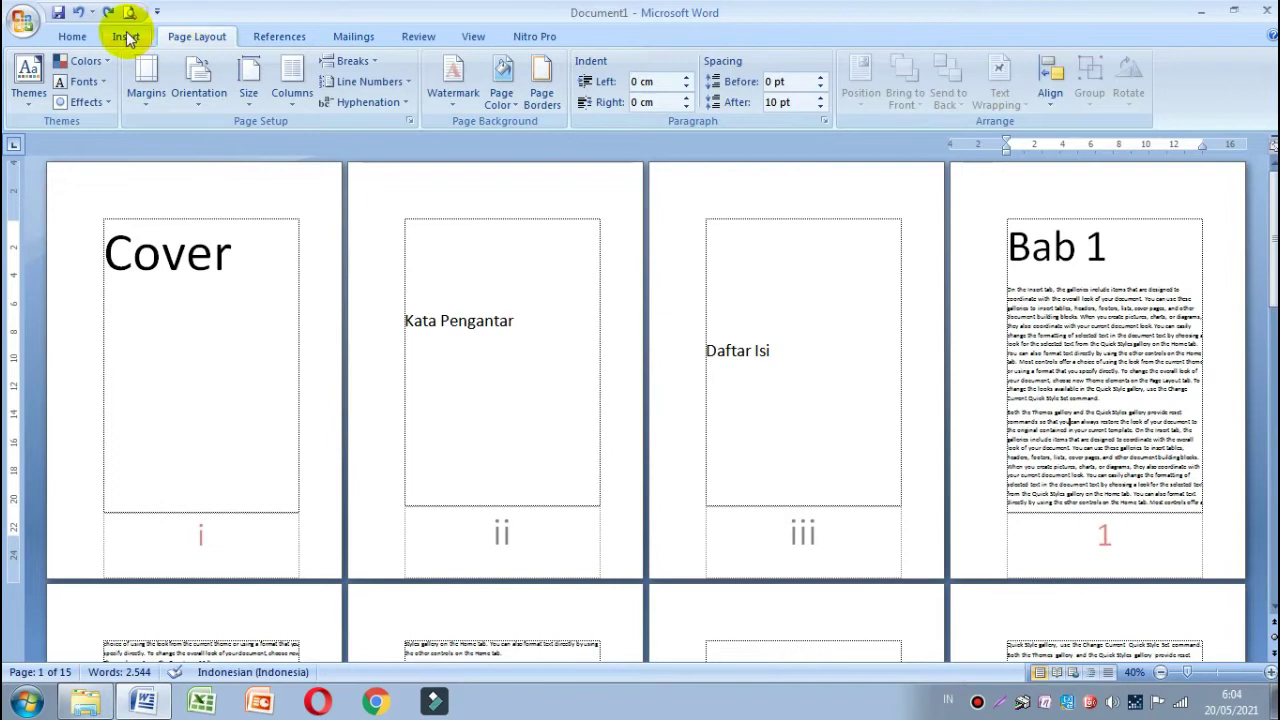
left_click(128, 38)
left_click(70, 36)
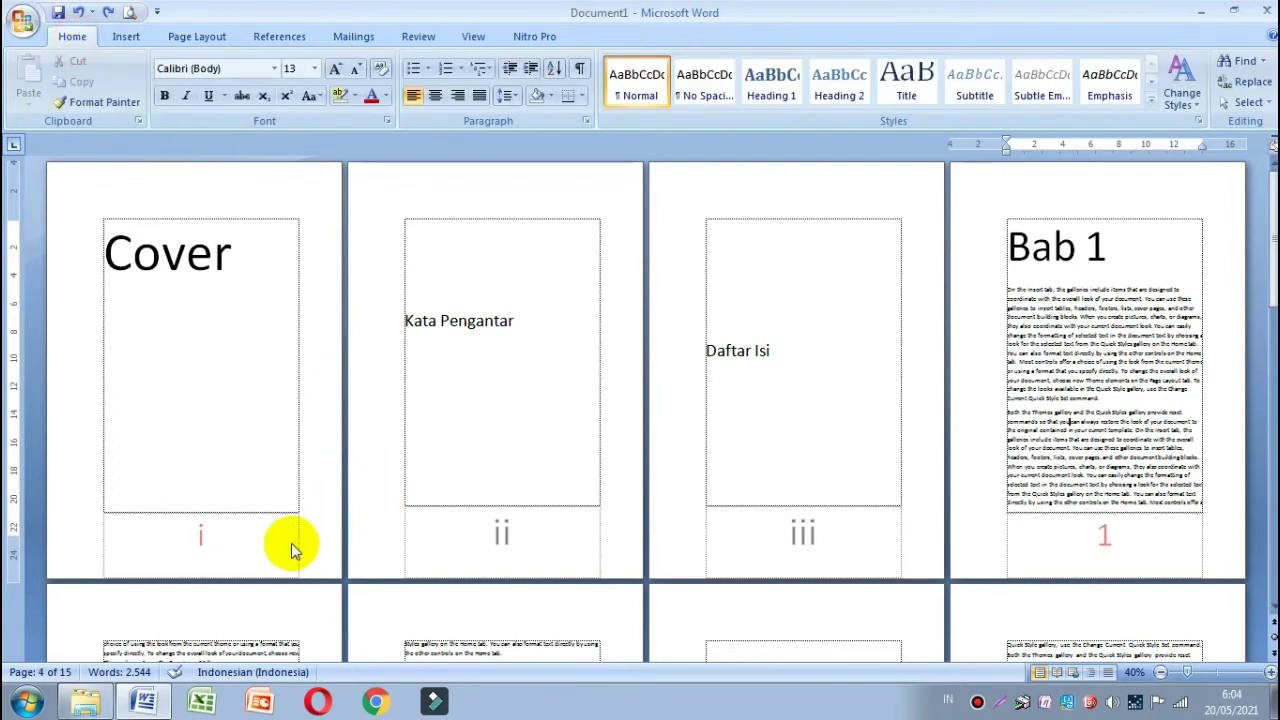
double_click(242, 528)
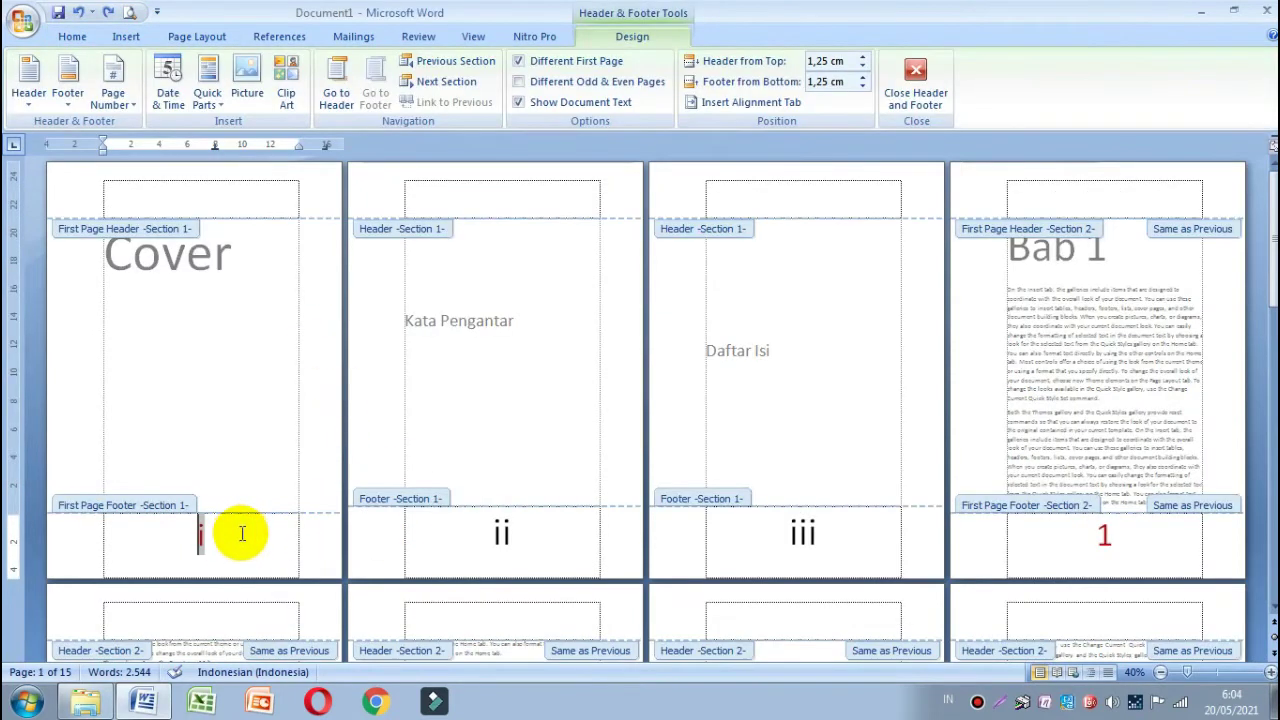
left_click_drag(205, 540, 184, 541)
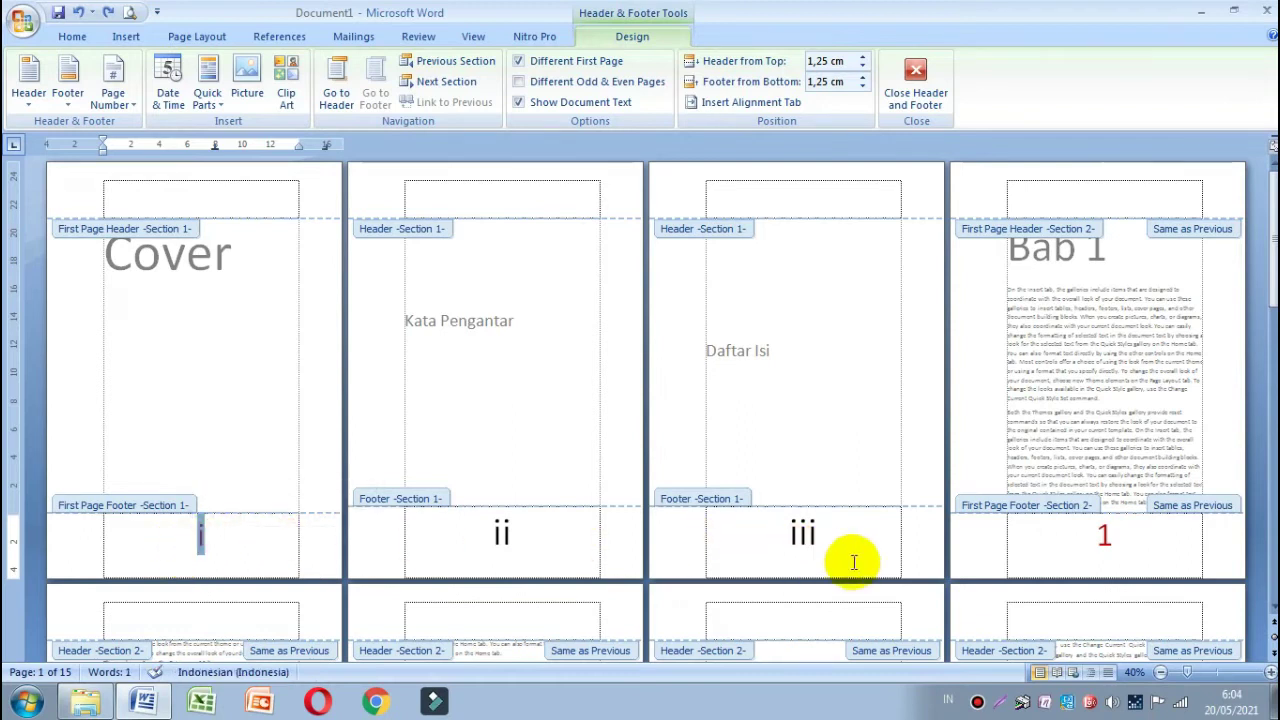
left_click(1087, 543)
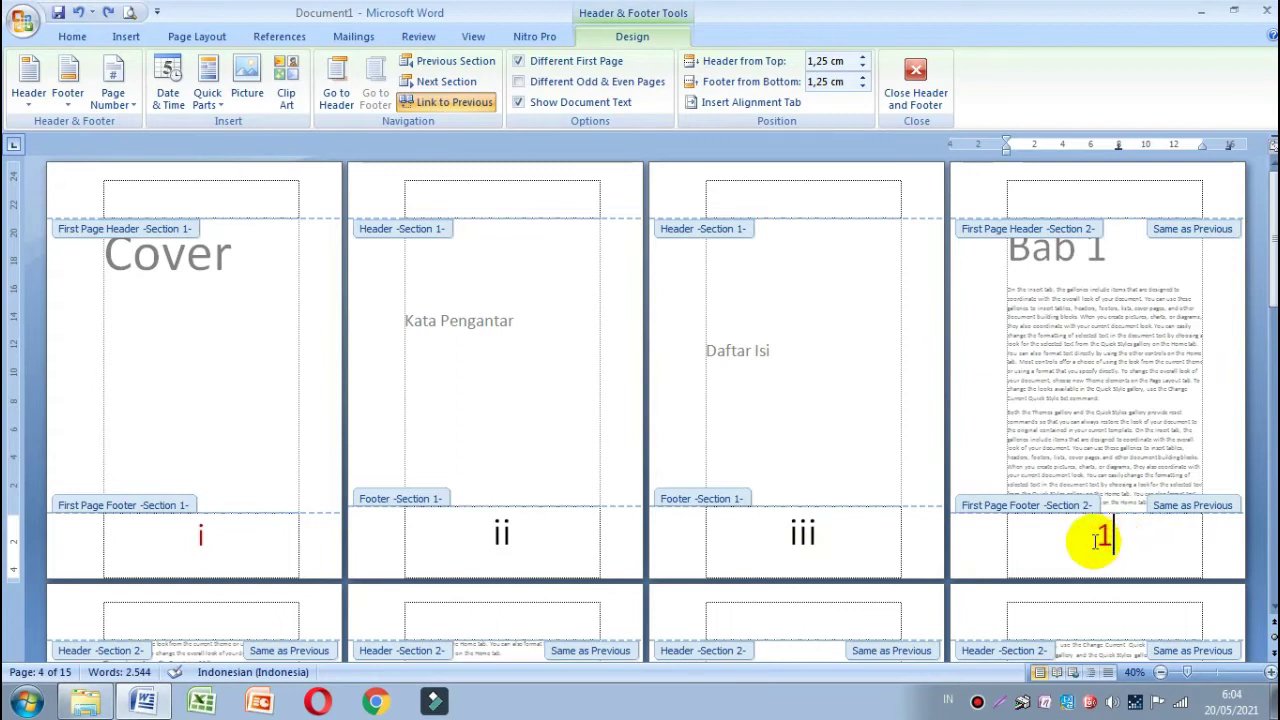
left_click_drag(1063, 537, 1133, 541)
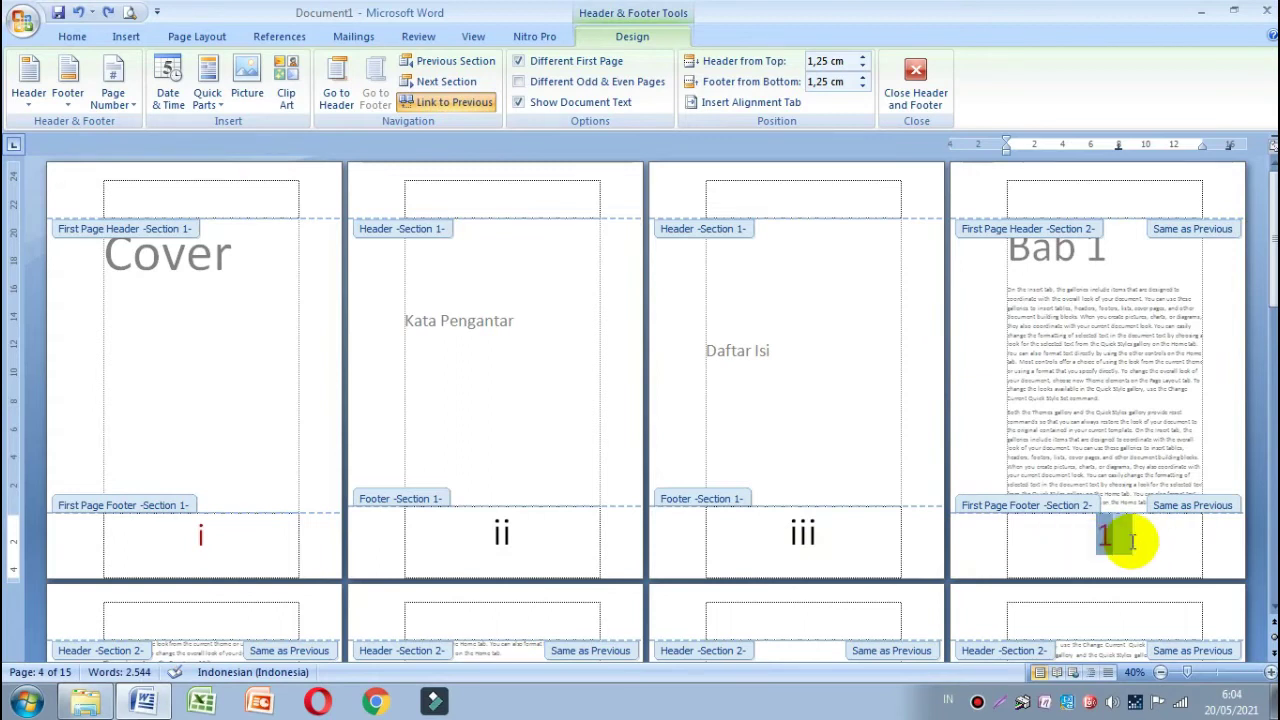
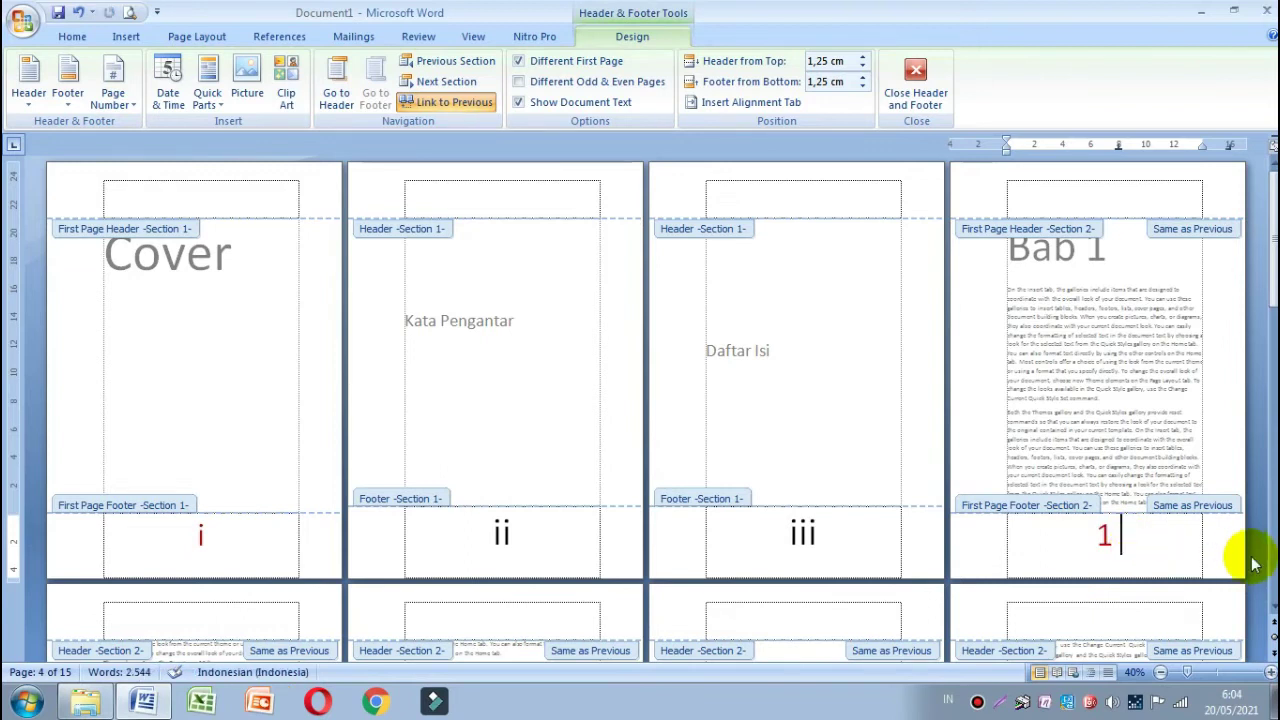
Type test text 'vvvv' to see that the cover and Bab 1 footers are linked.
type("vvvv")
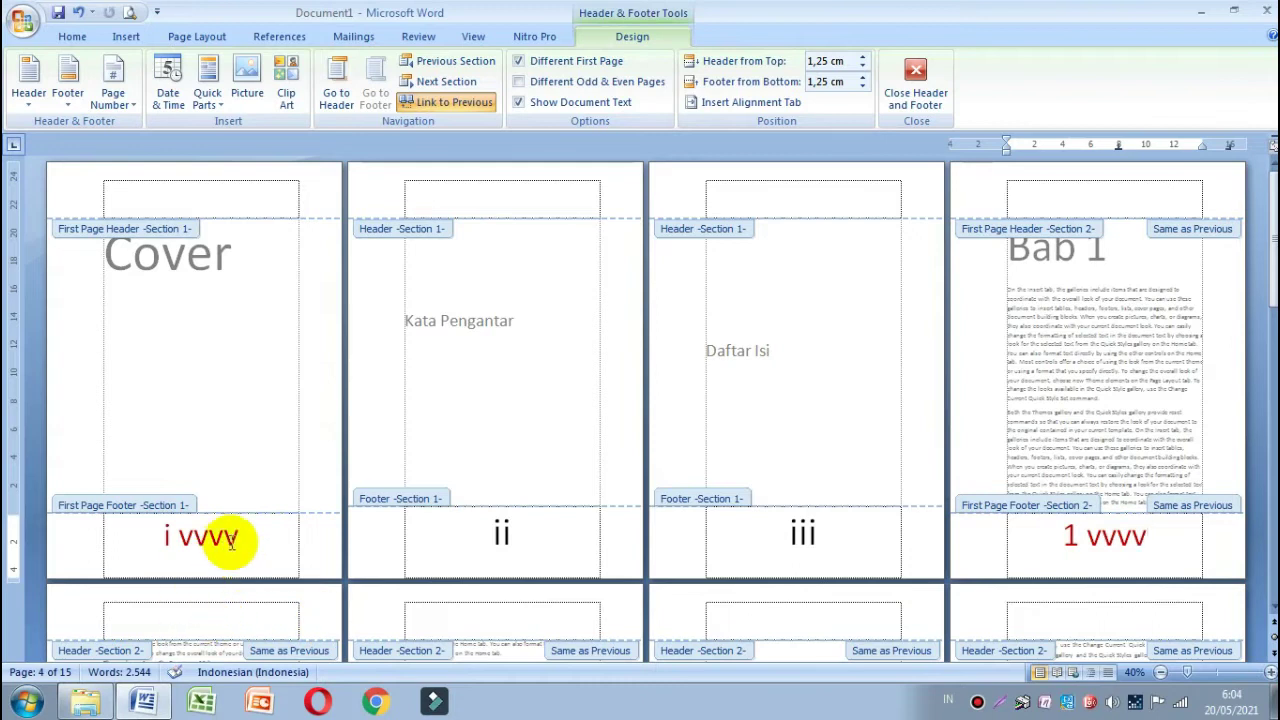
left_click_drag(238, 538, 135, 545)
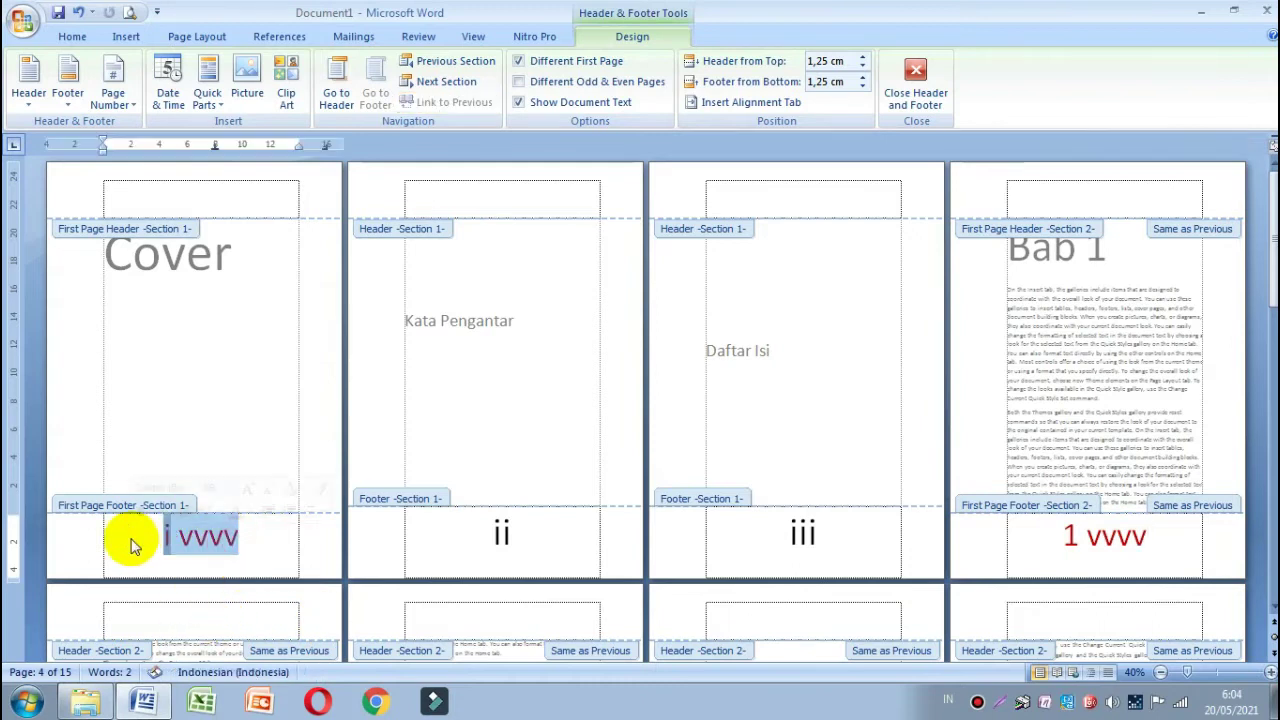
left_click(214, 545)
left_click_drag(242, 536, 190, 540)
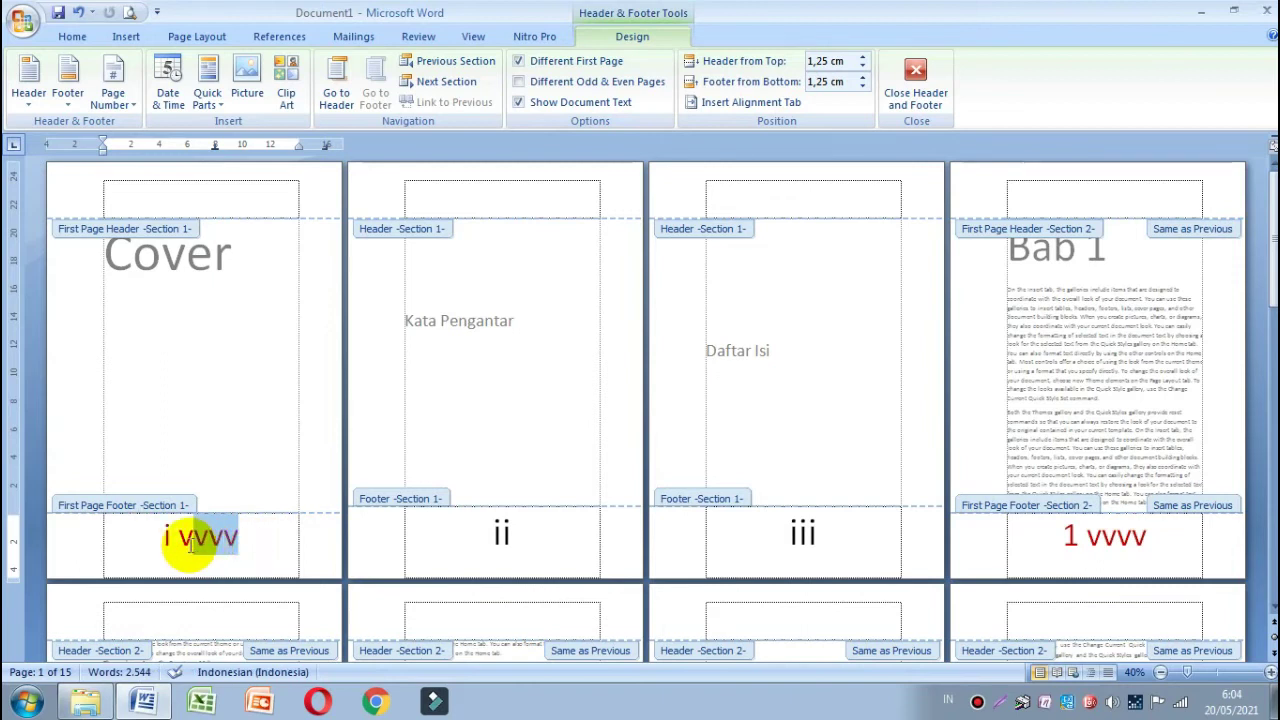
left_click_drag(1148, 537, 1088, 537)
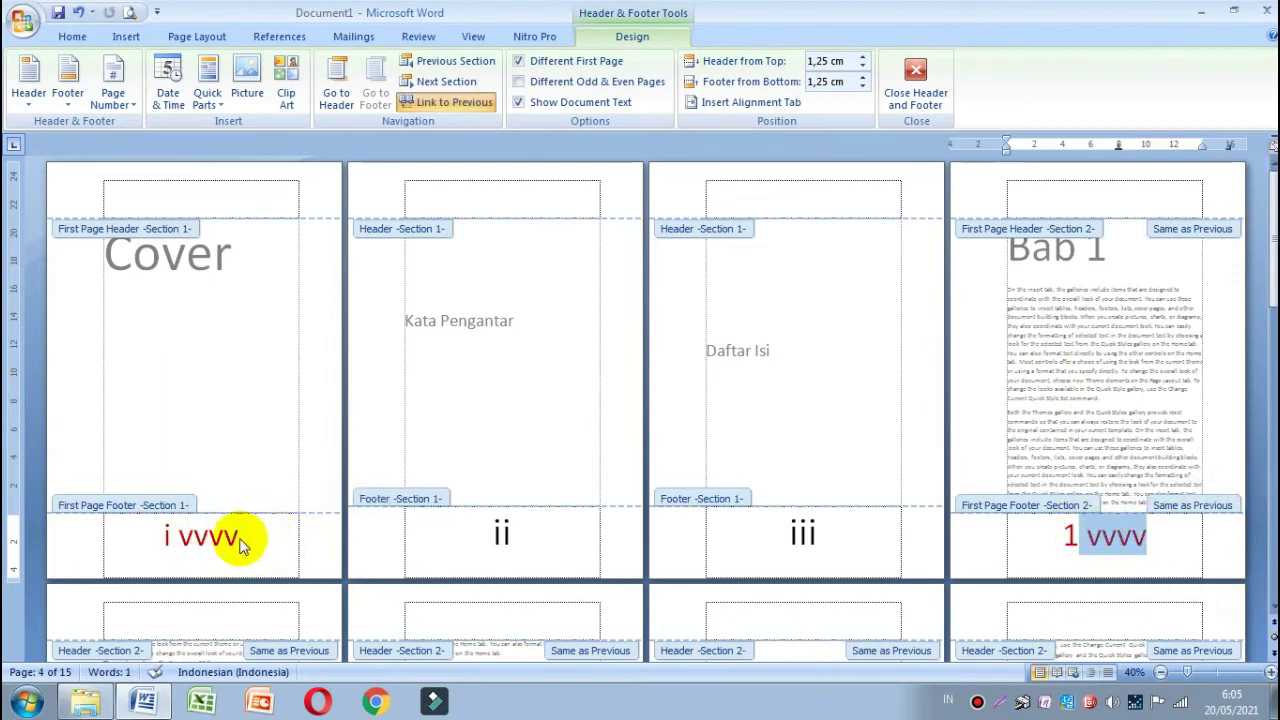
left_click(240, 538)
left_click_drag(240, 538, 160, 537)
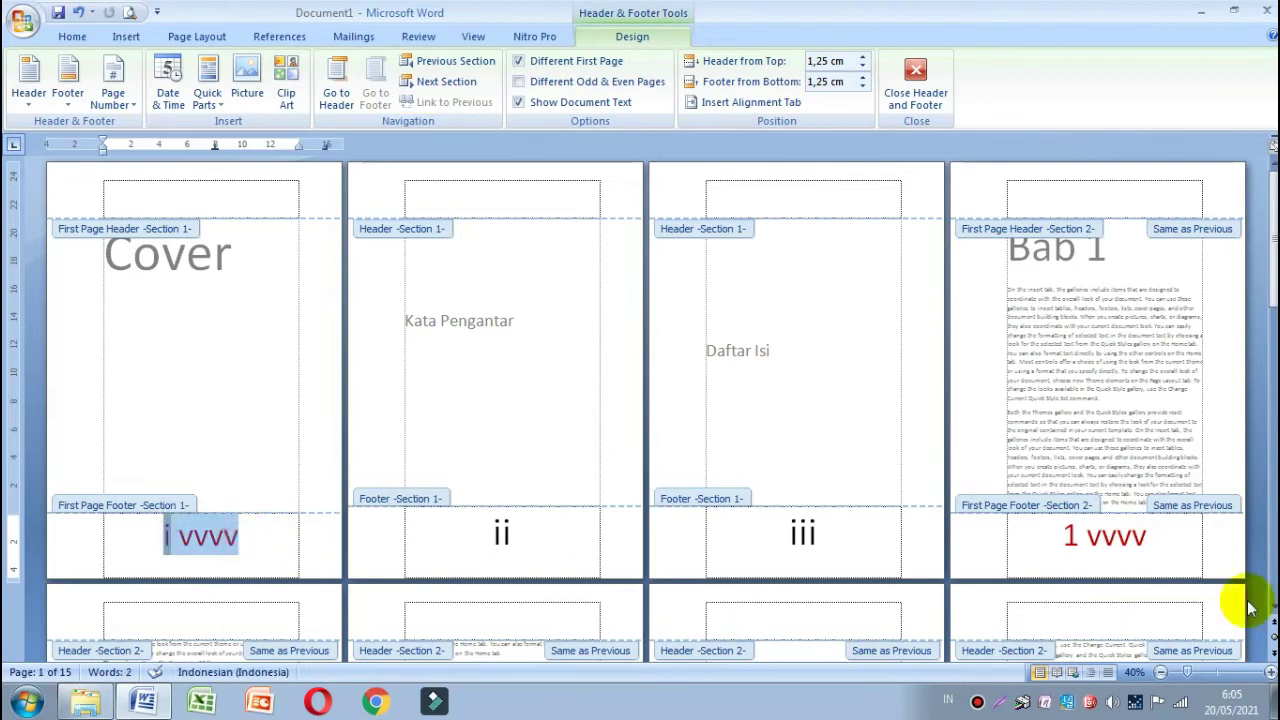
left_click_drag(1158, 542, 986, 534)
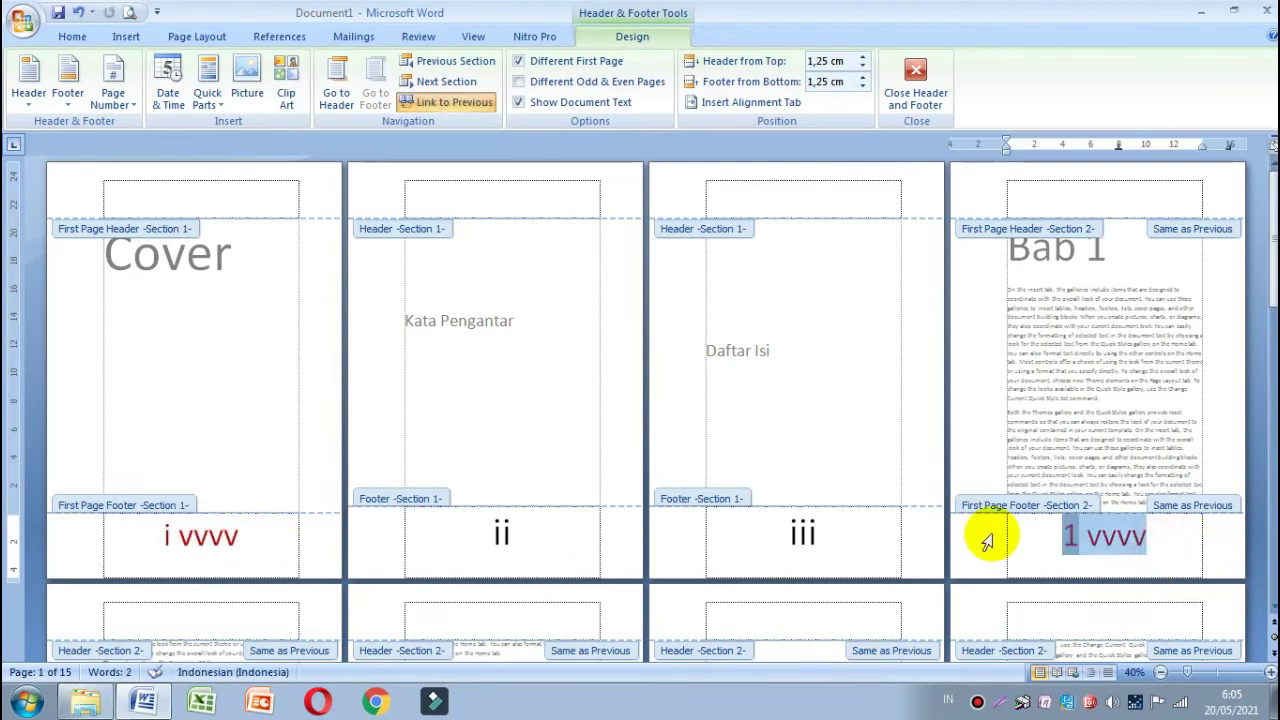
left_click(1128, 550)
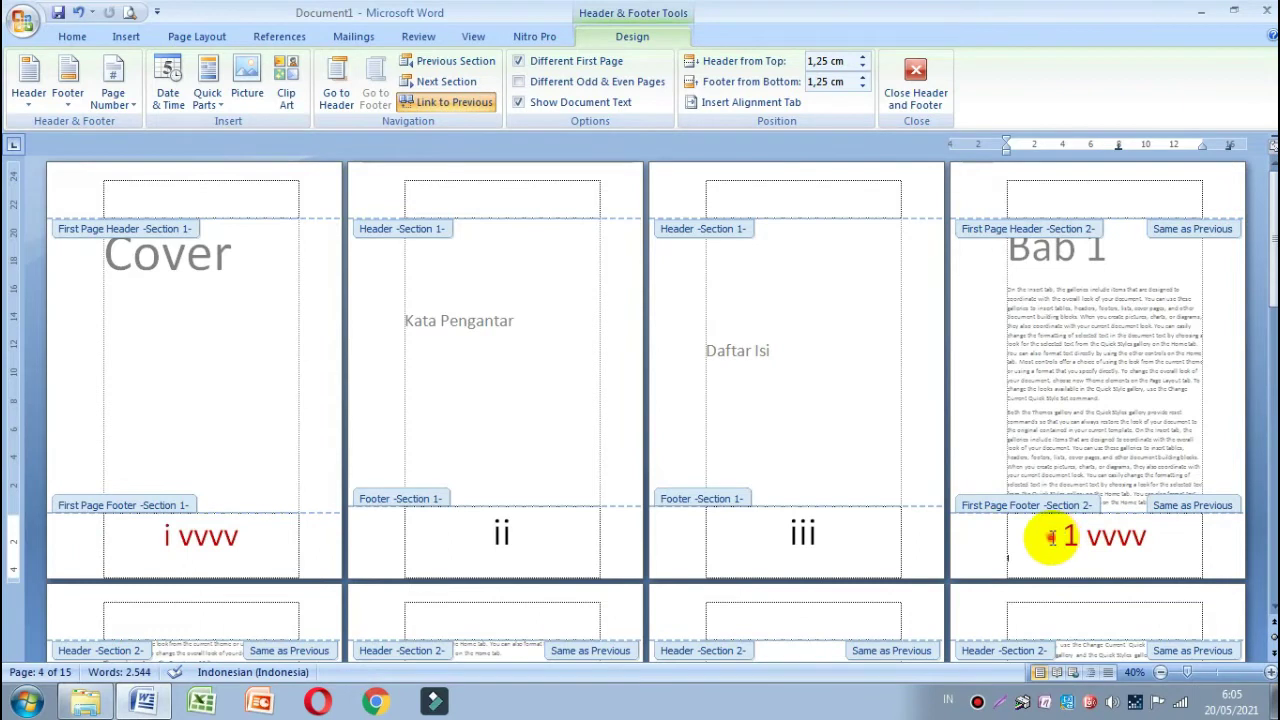
left_click_drag(1051, 538, 1155, 538)
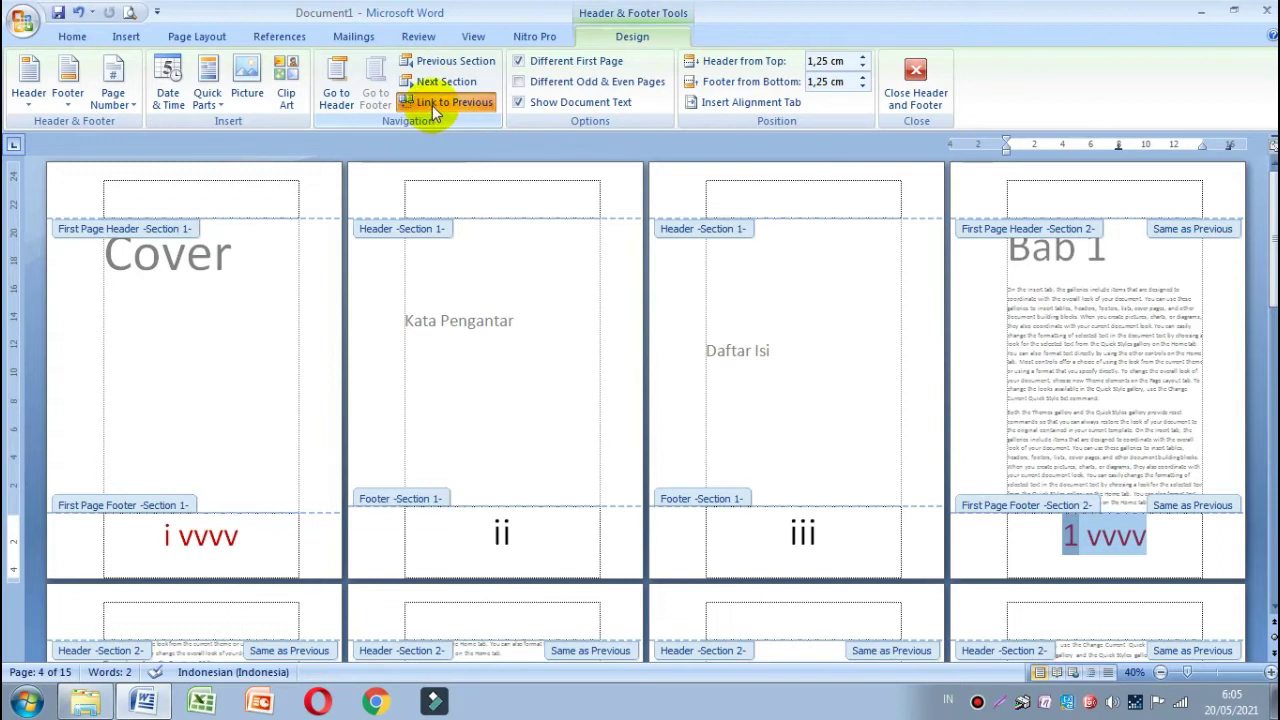
Unlink the Bab 1 footer from the cover, clear the cover footer, and remove 'vvvv' after 1.
left_click(435, 104)
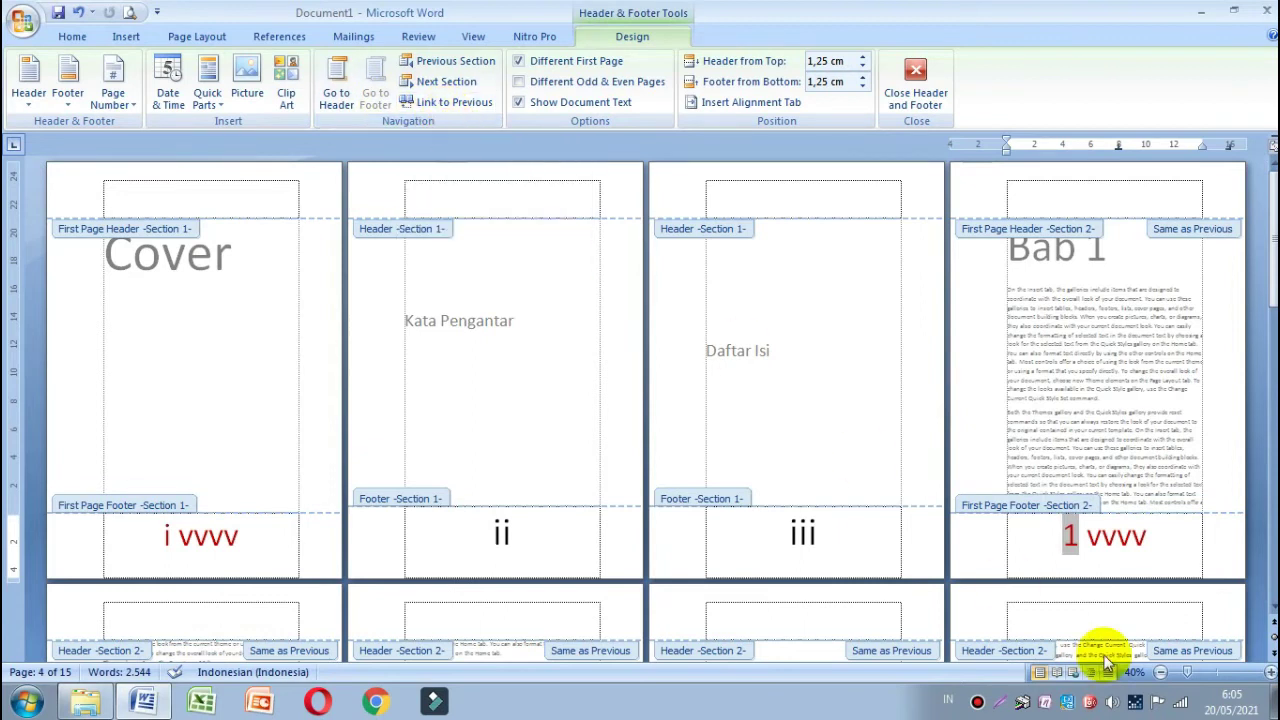
left_click(1140, 548)
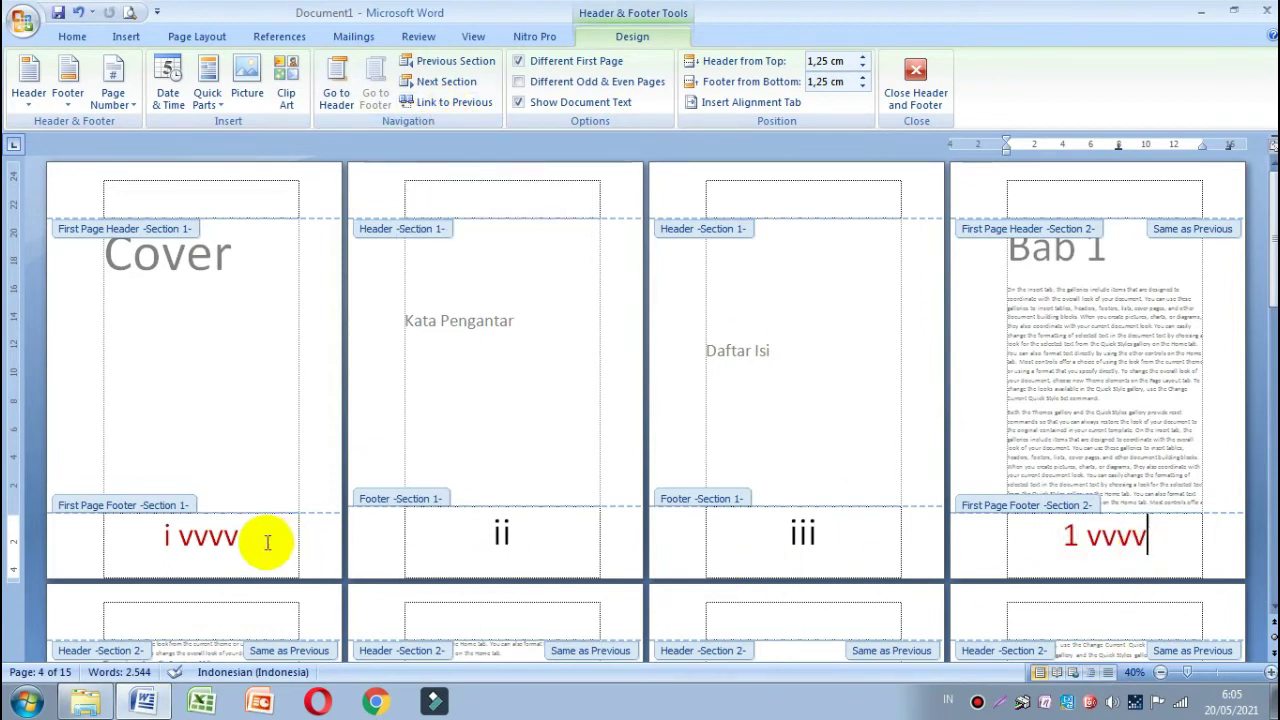
double_click(192, 537)
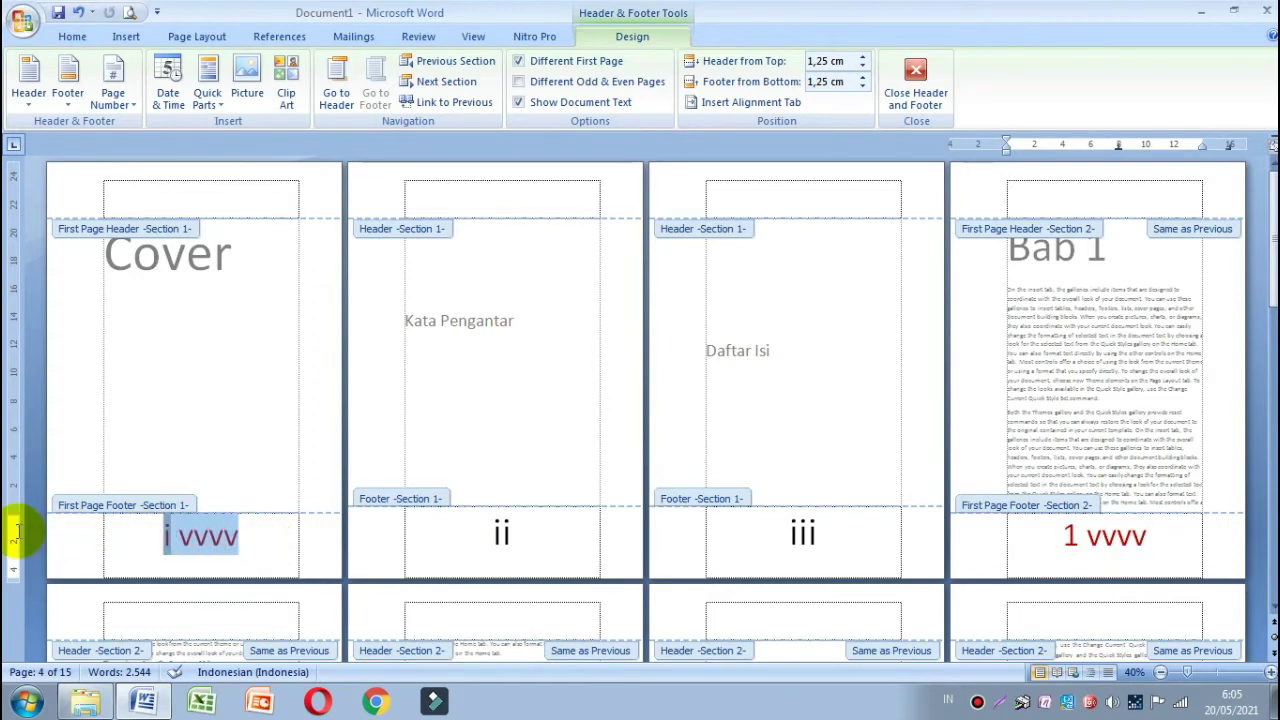
left_click(48, 528)
key("BackSpace")
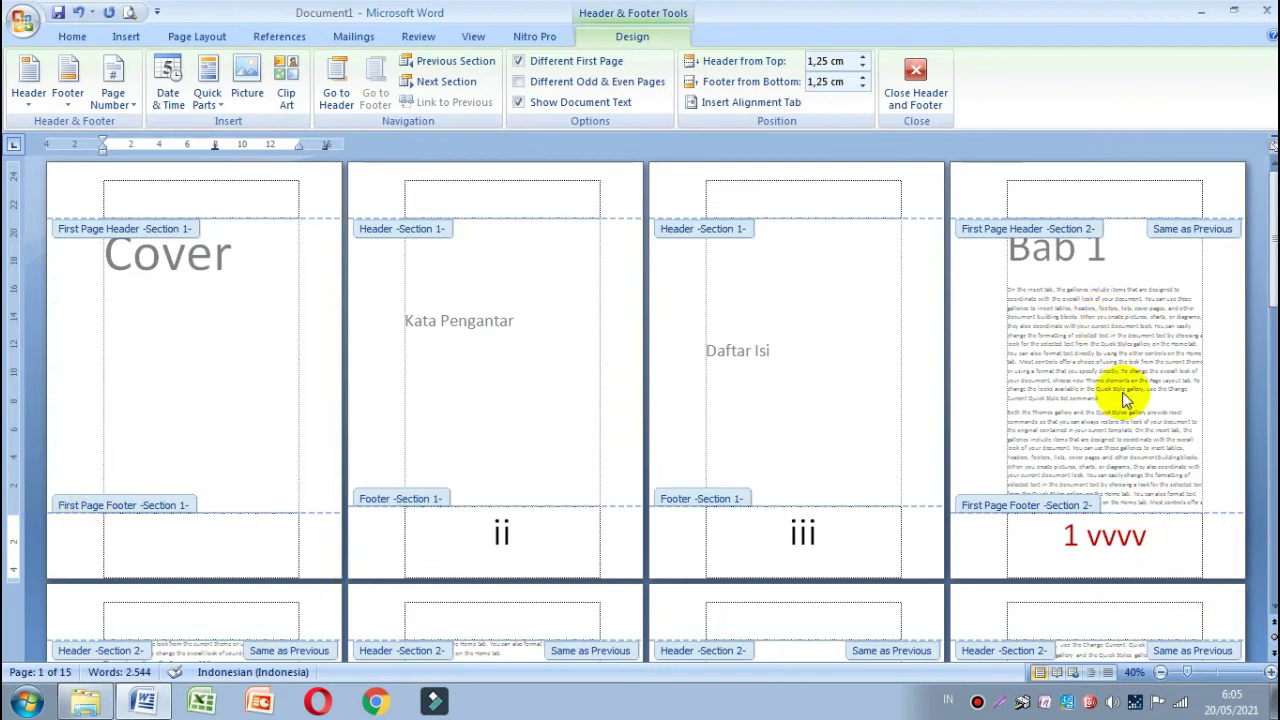
left_click(1158, 541)
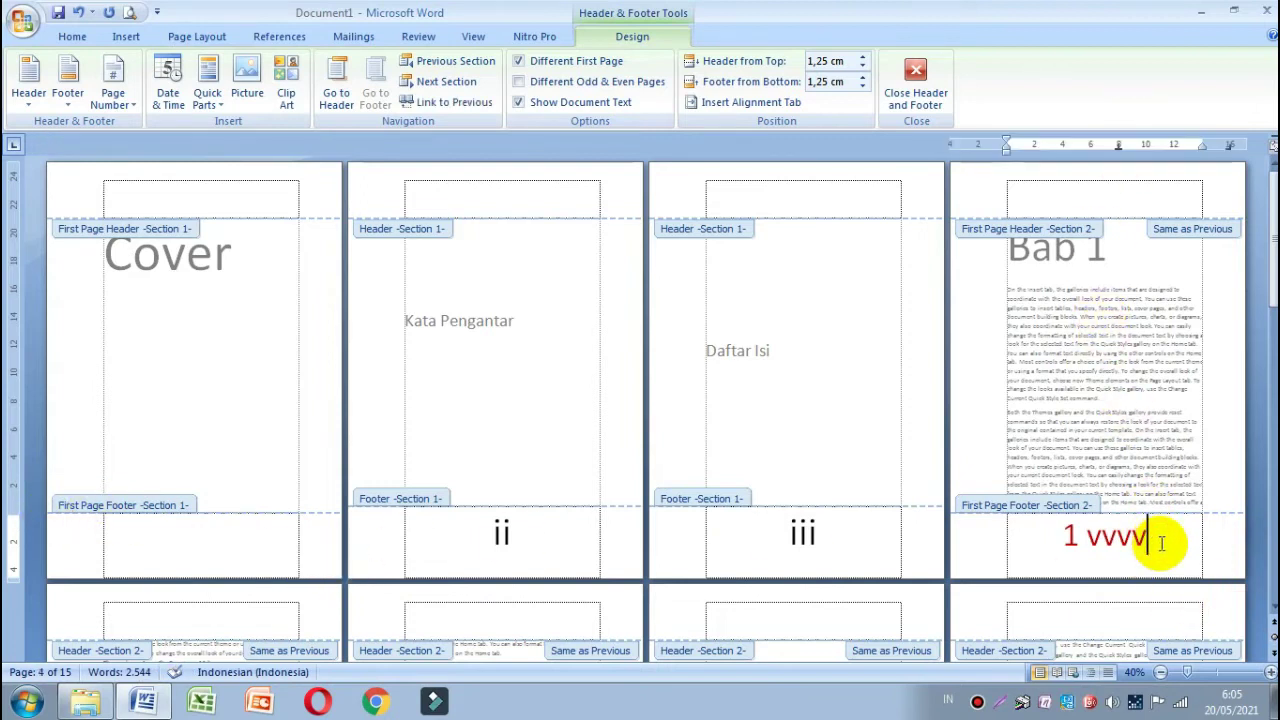
key("BackSpace")
key("BackSpace")
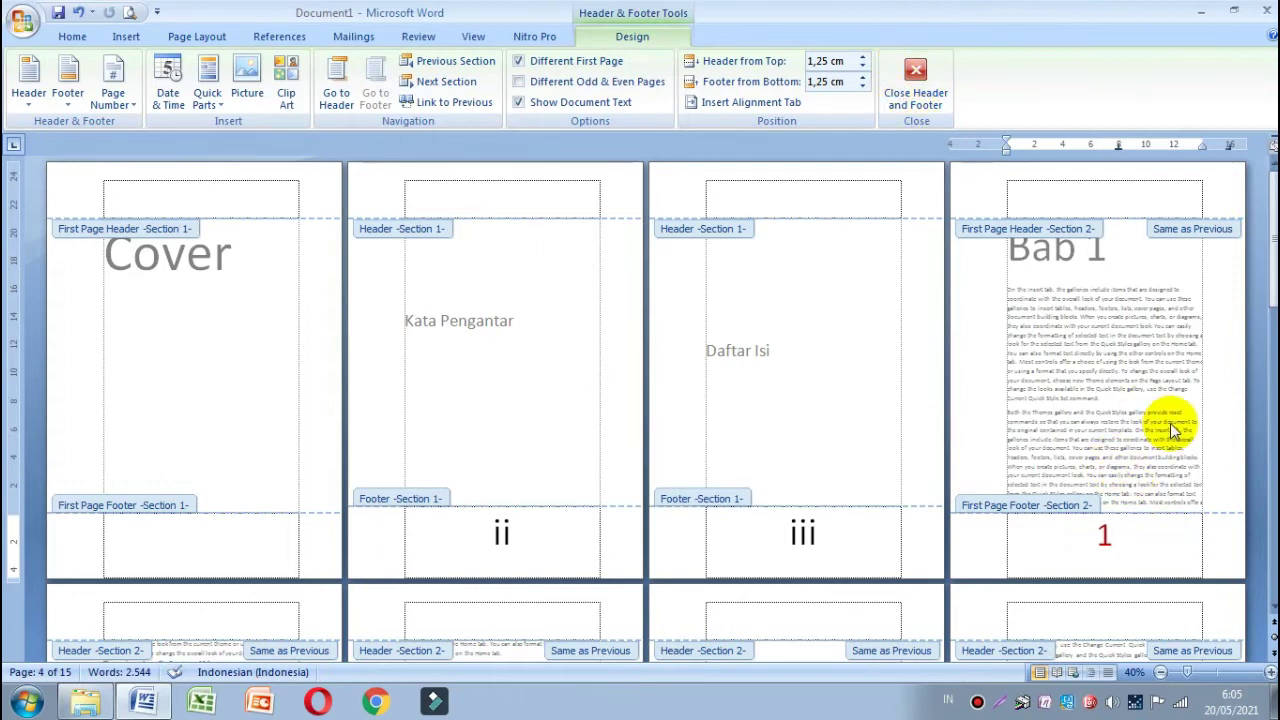
Scroll down to the chapter pages and inspect the footer showing page number 2.
scroll(1175, 430, "down", 3)
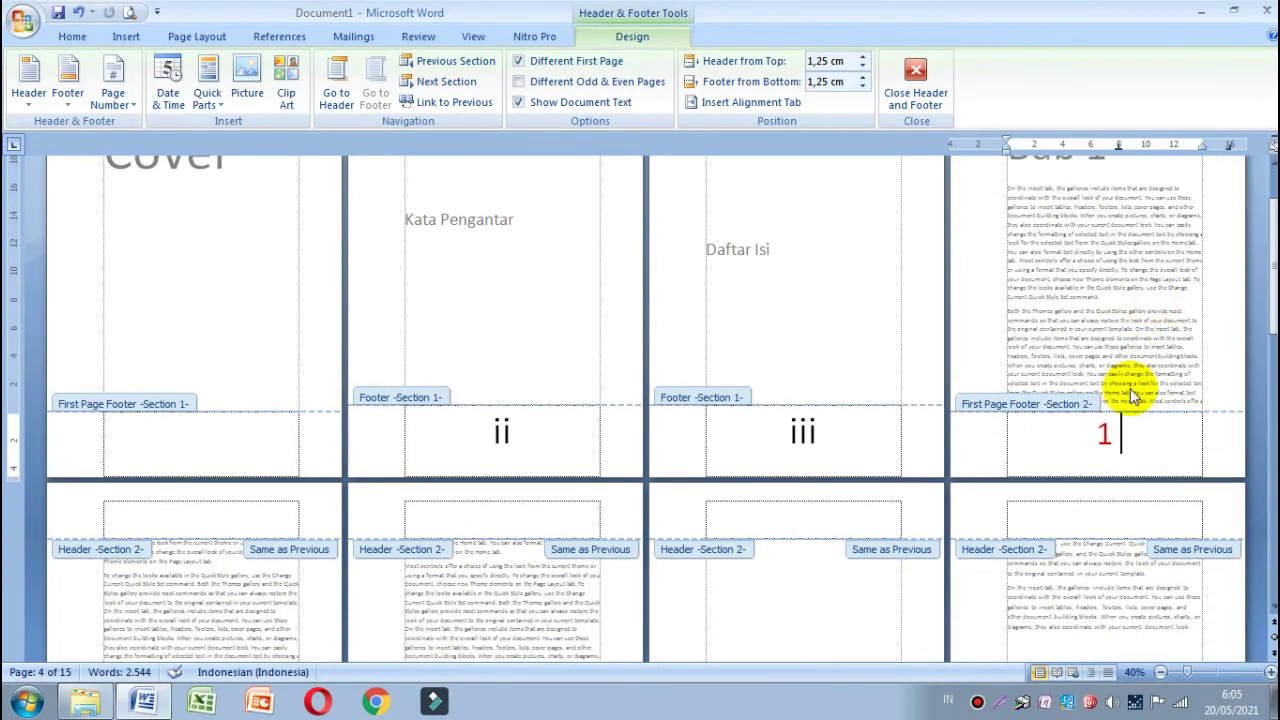
scroll(1120, 410, "down", 3)
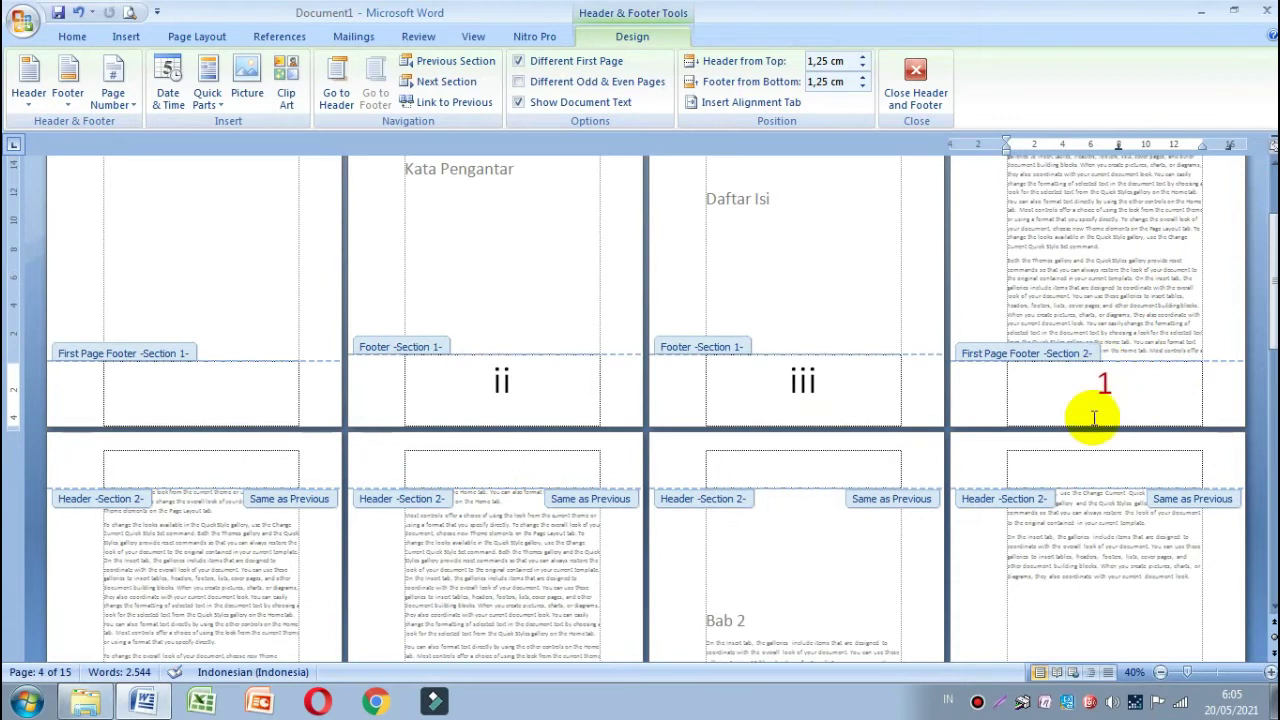
scroll(1094, 420, "down", 1)
scroll(1094, 420, "down", 1)
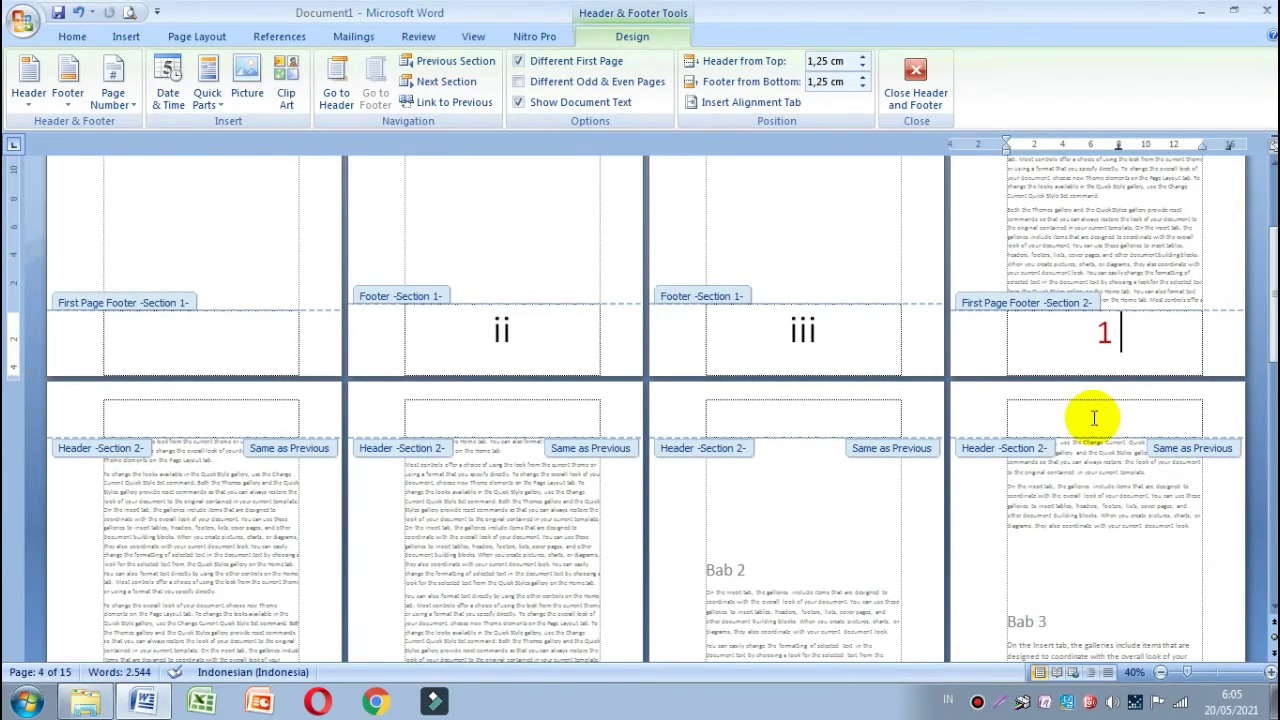
scroll(1094, 418, "down", 2)
scroll(1090, 422, "down", 2)
scroll(1090, 422, "down", 1)
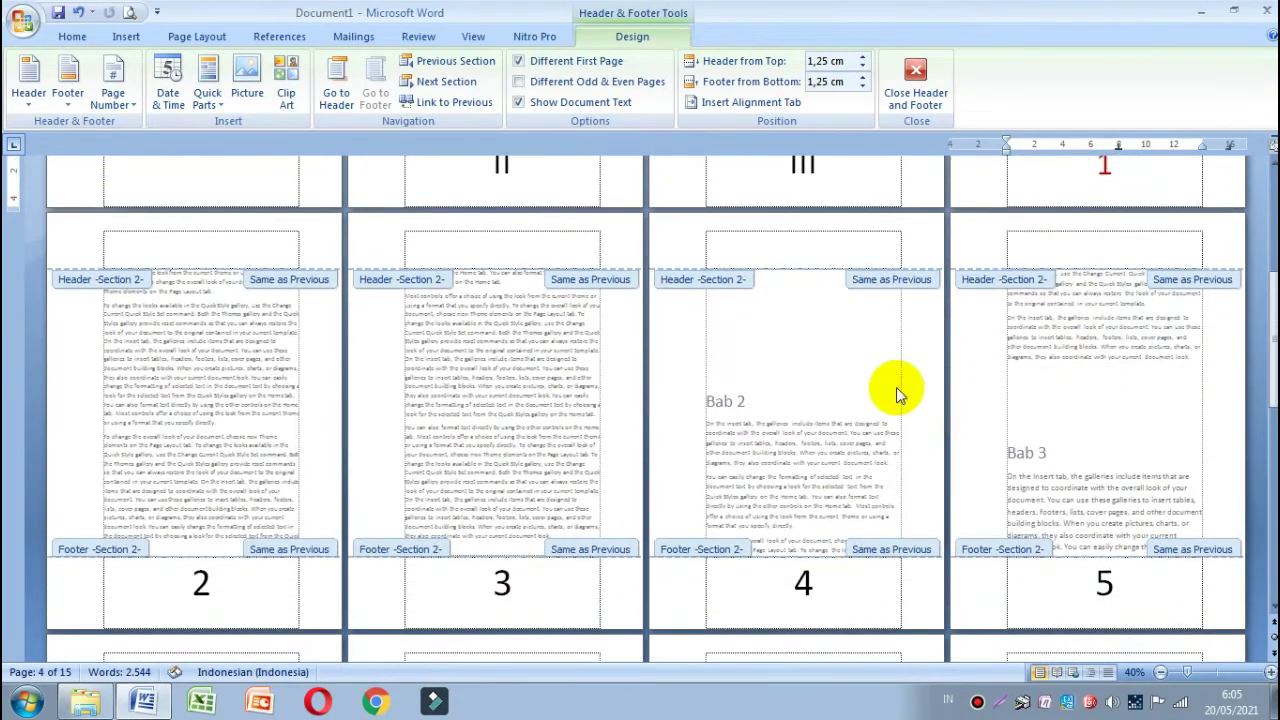
left_click_drag(248, 588, 137, 590)
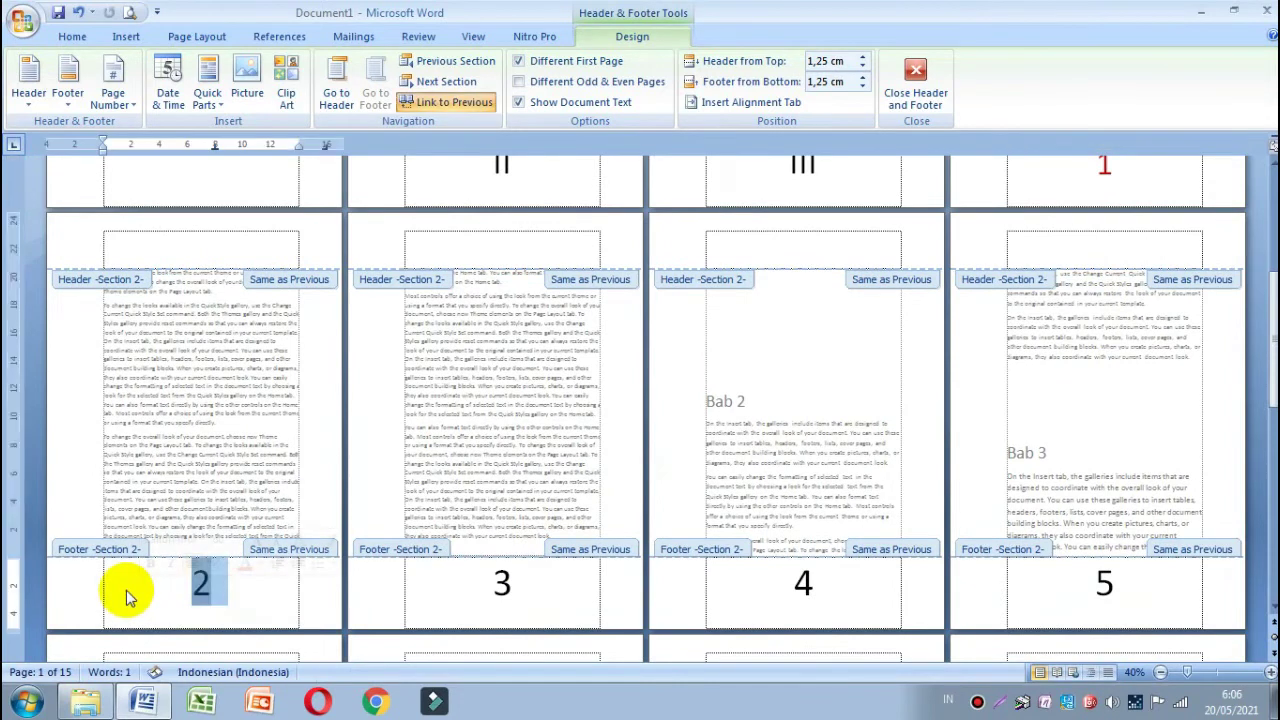
left_click(234, 593)
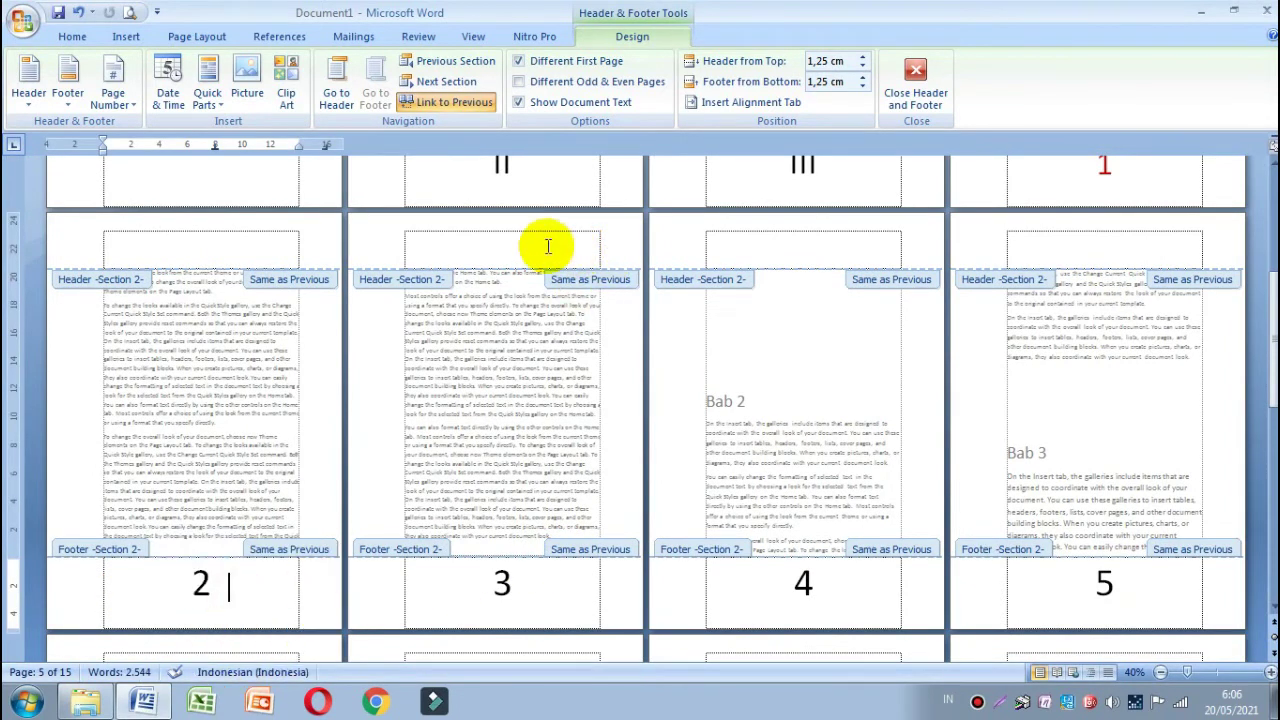
left_click(253, 238)
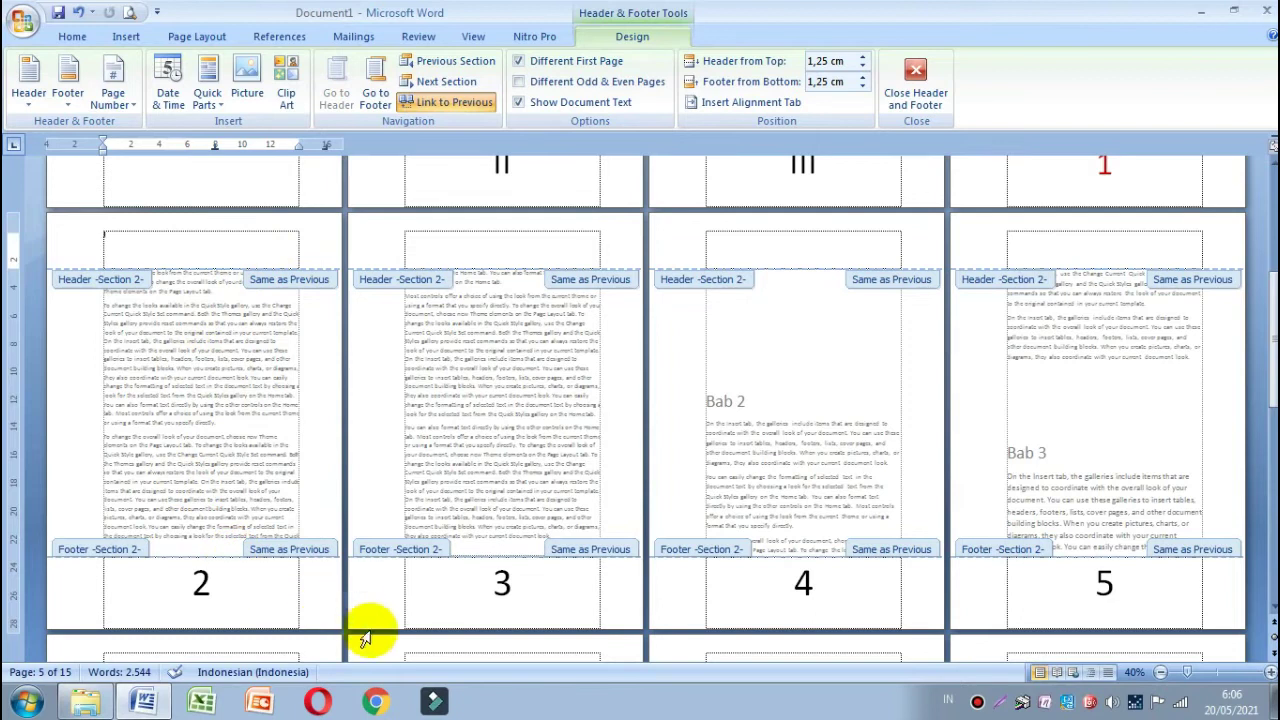
Delete the page number 2 from the chapter footer.
scroll(360, 638, "up", 1)
scroll(360, 638, "down", 1)
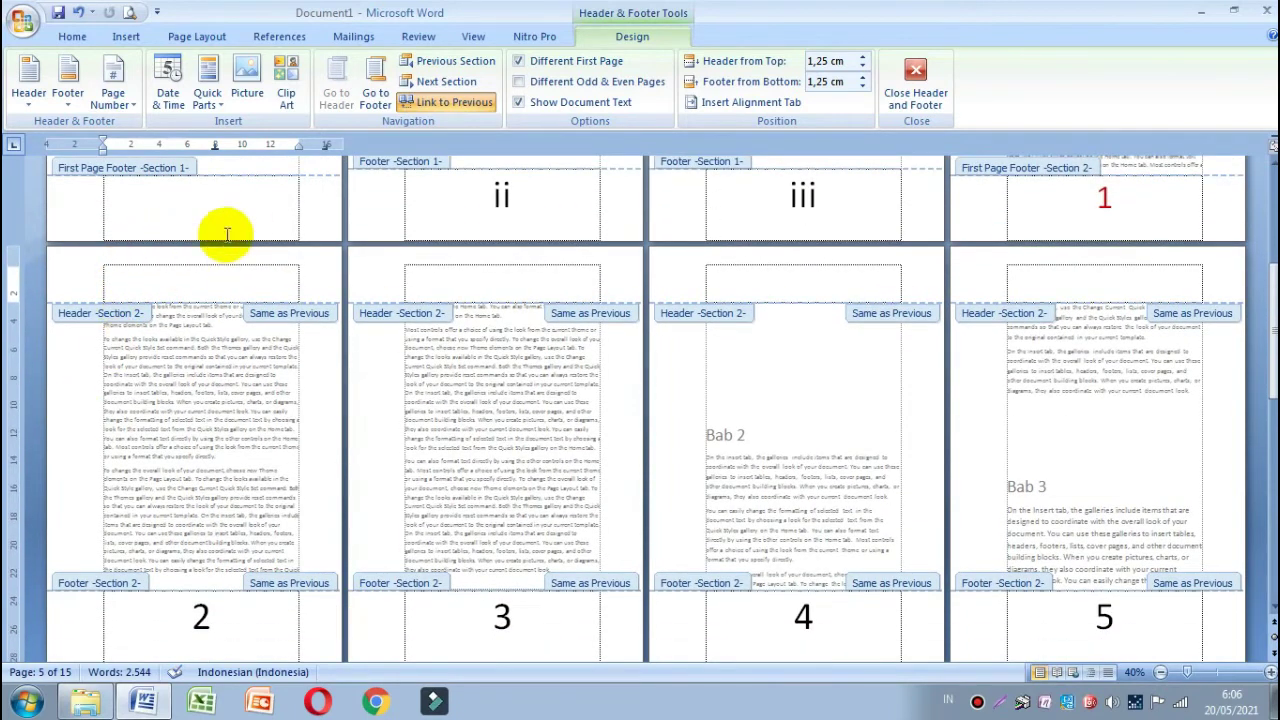
left_click(213, 619)
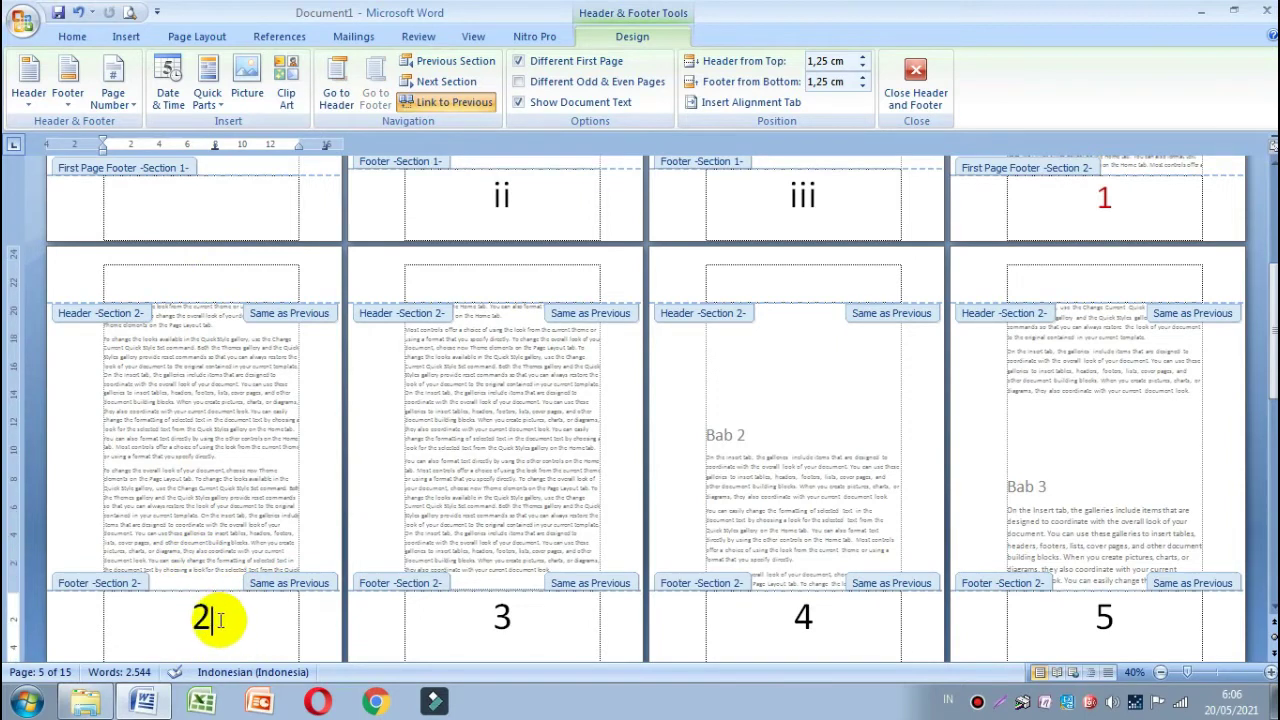
left_click_drag(218, 619, 172, 620)
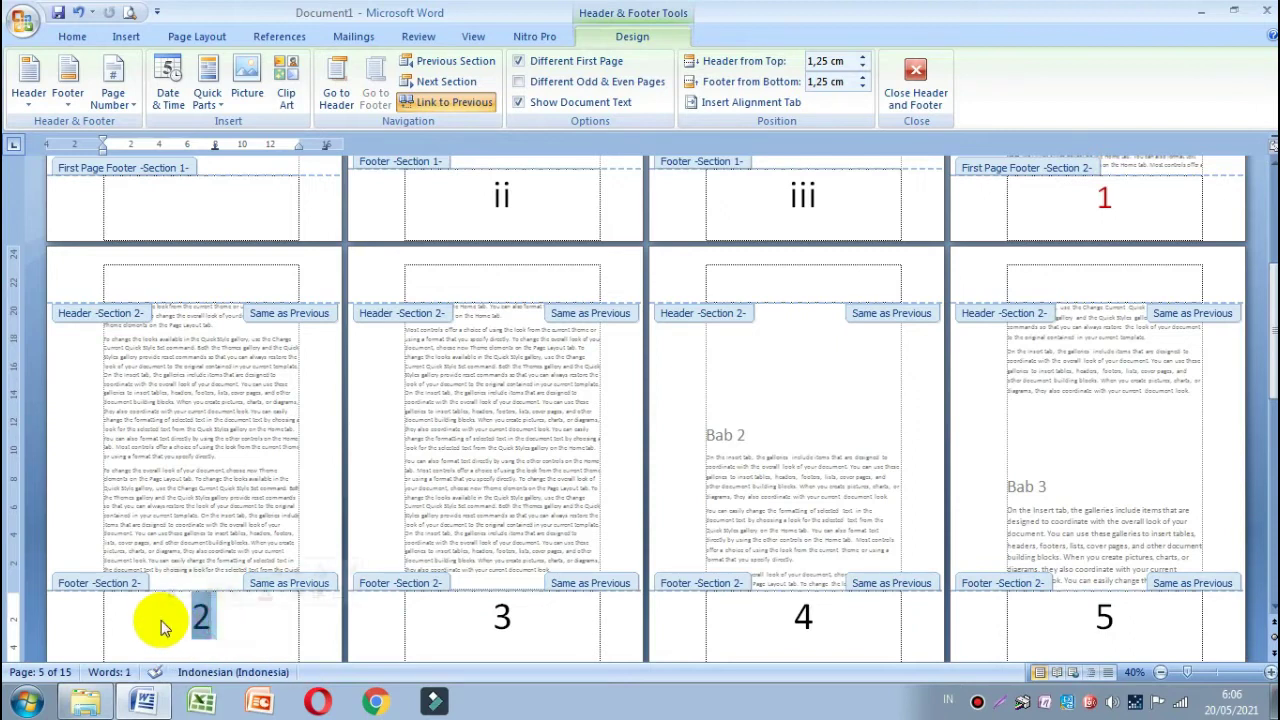
key("Delete")
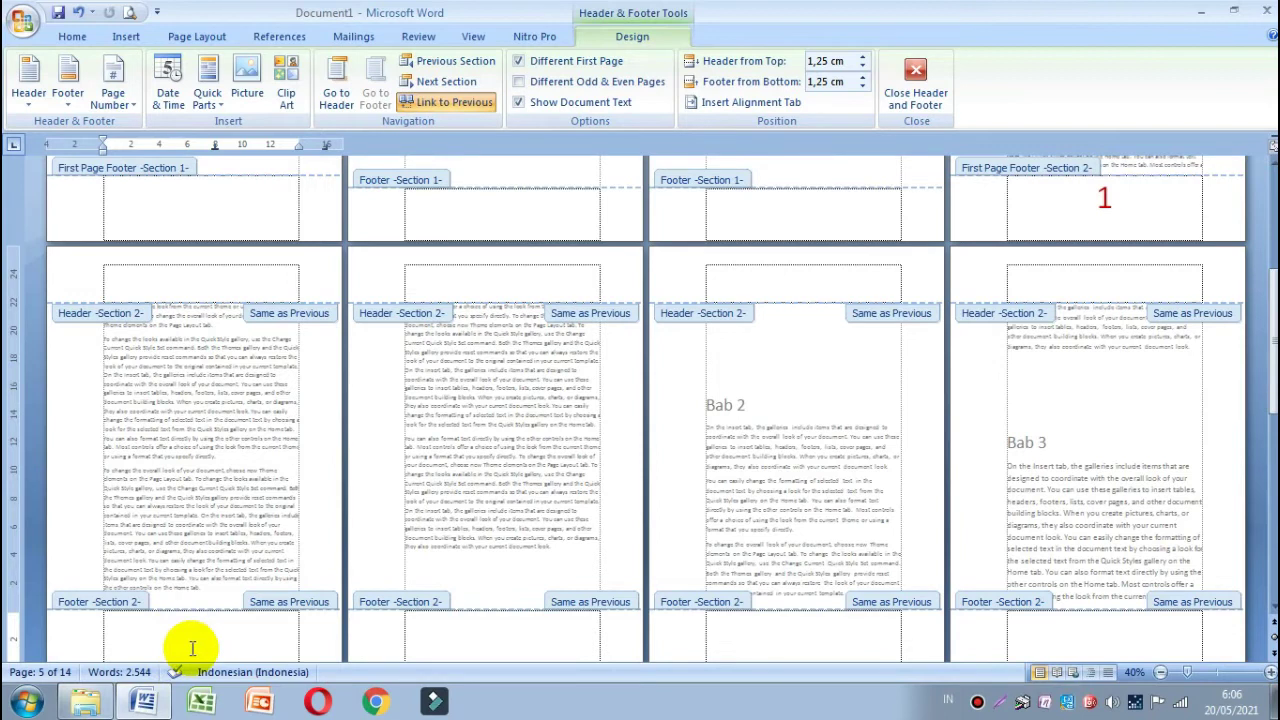
left_click_drag(232, 617, 162, 617)
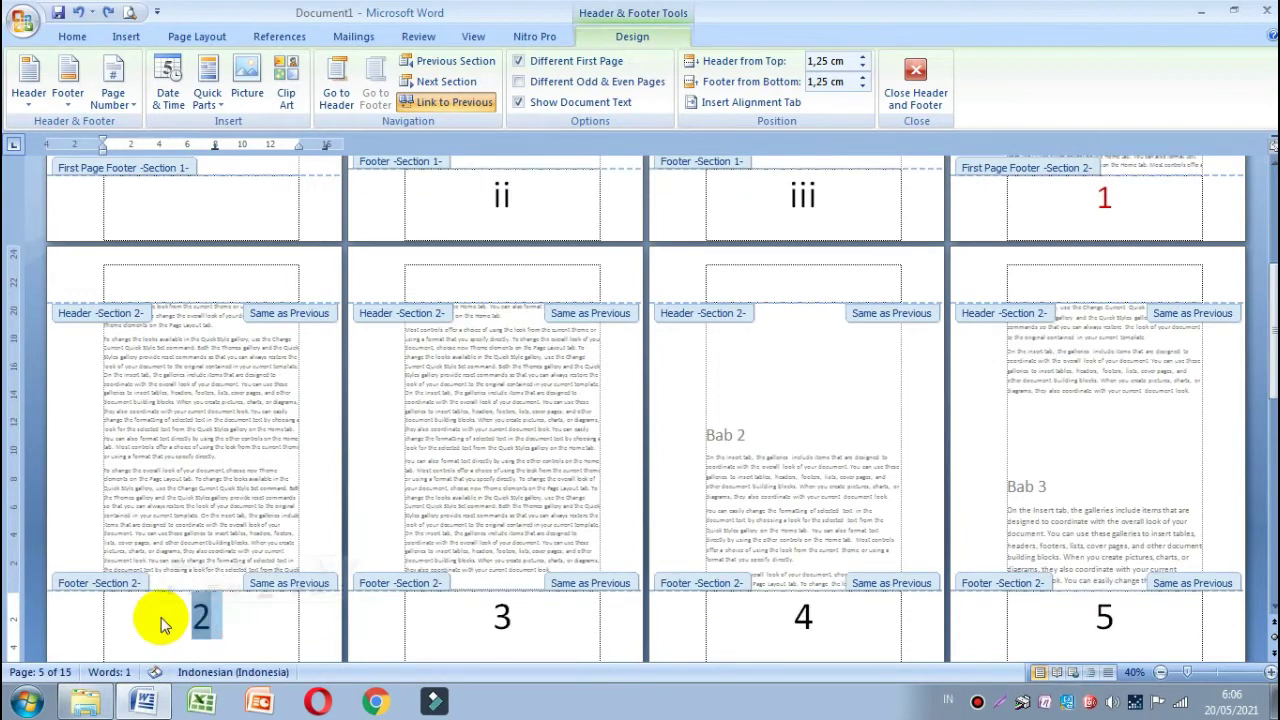
key("Delete")
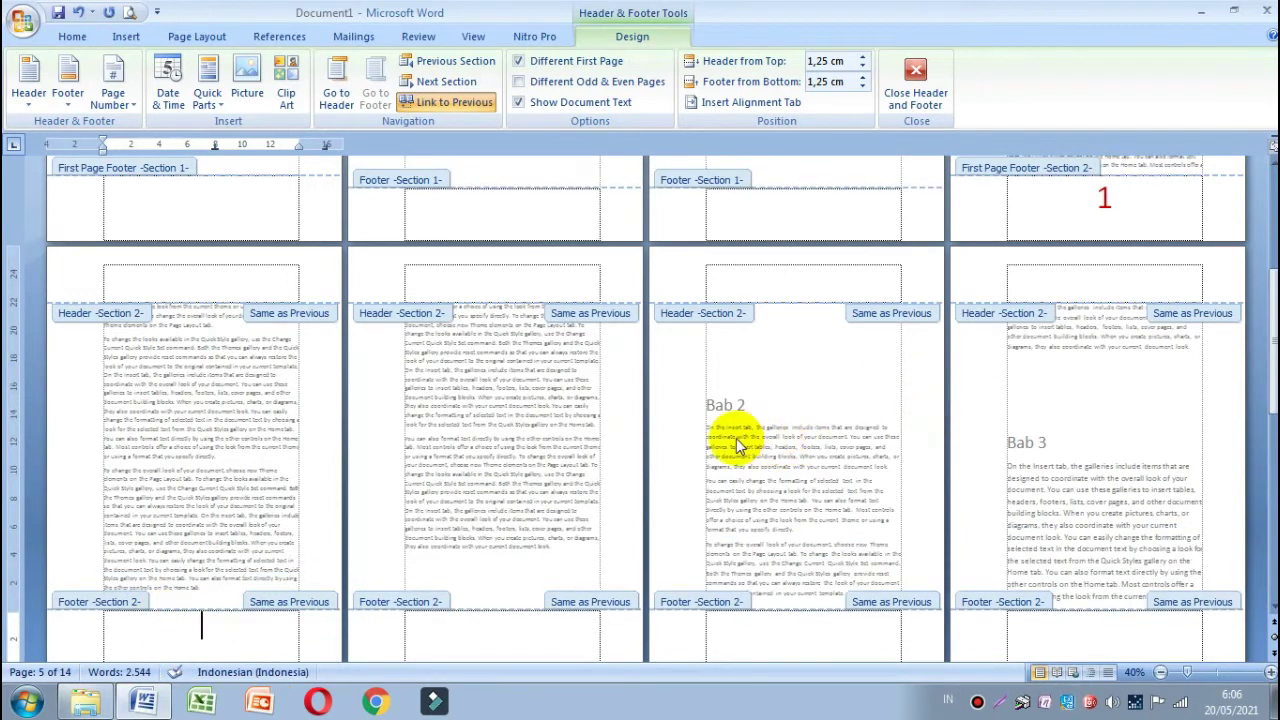
Insert a page number field (Alt+Shift+P) so chapter footers continue 2, 3, 4, 5.
scroll(763, 315, "up", 2)
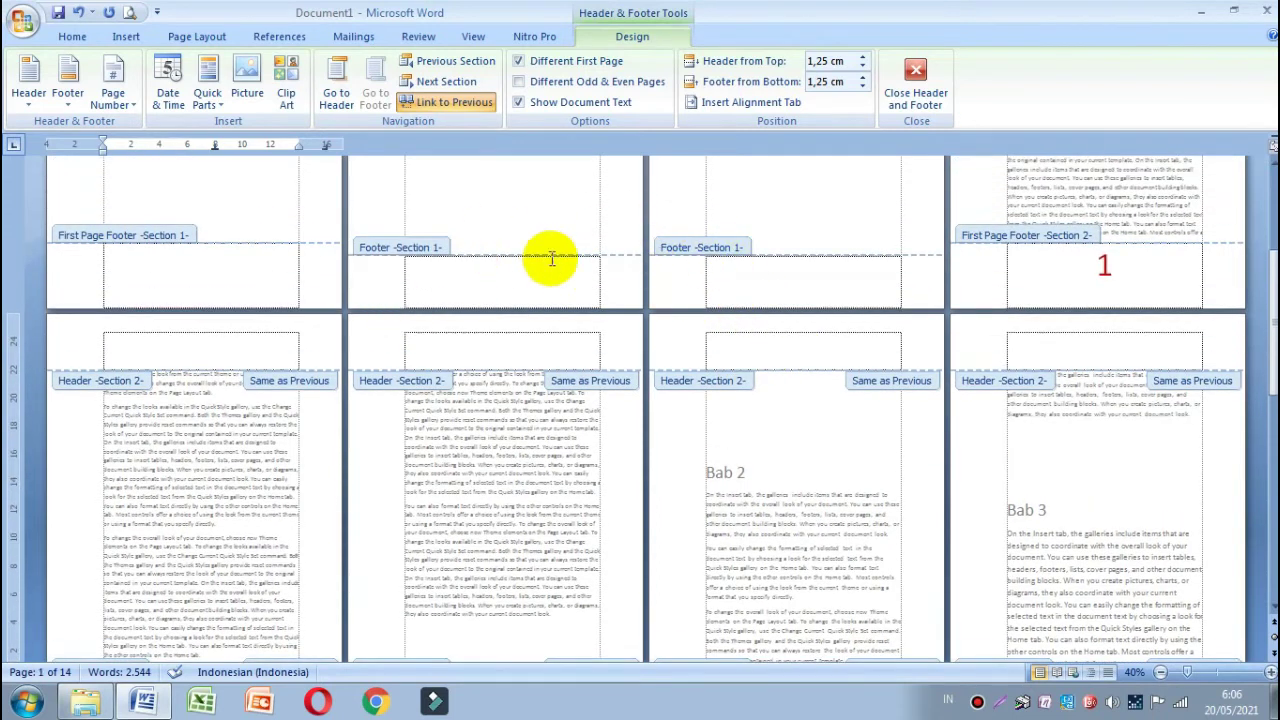
scroll(545, 255, "up", 3)
scroll(534, 255, "up", 3)
scroll(520, 252, "up", 2)
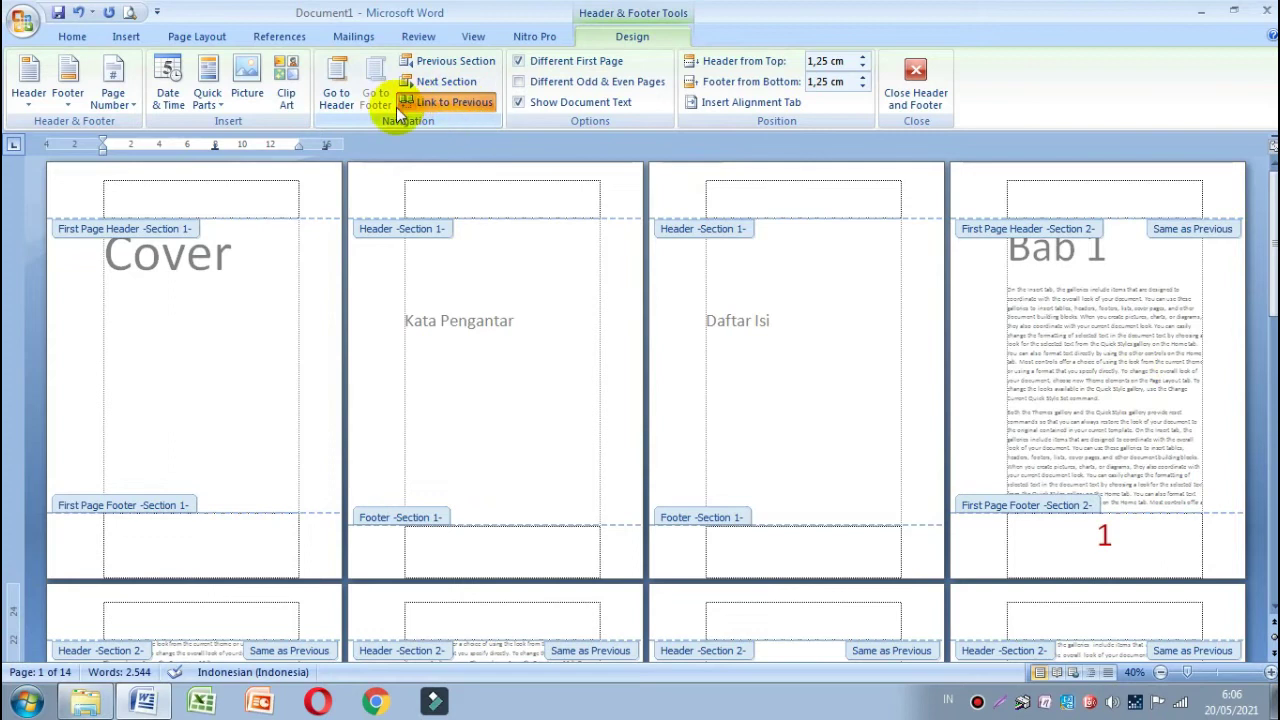
scroll(694, 337, "down", 1)
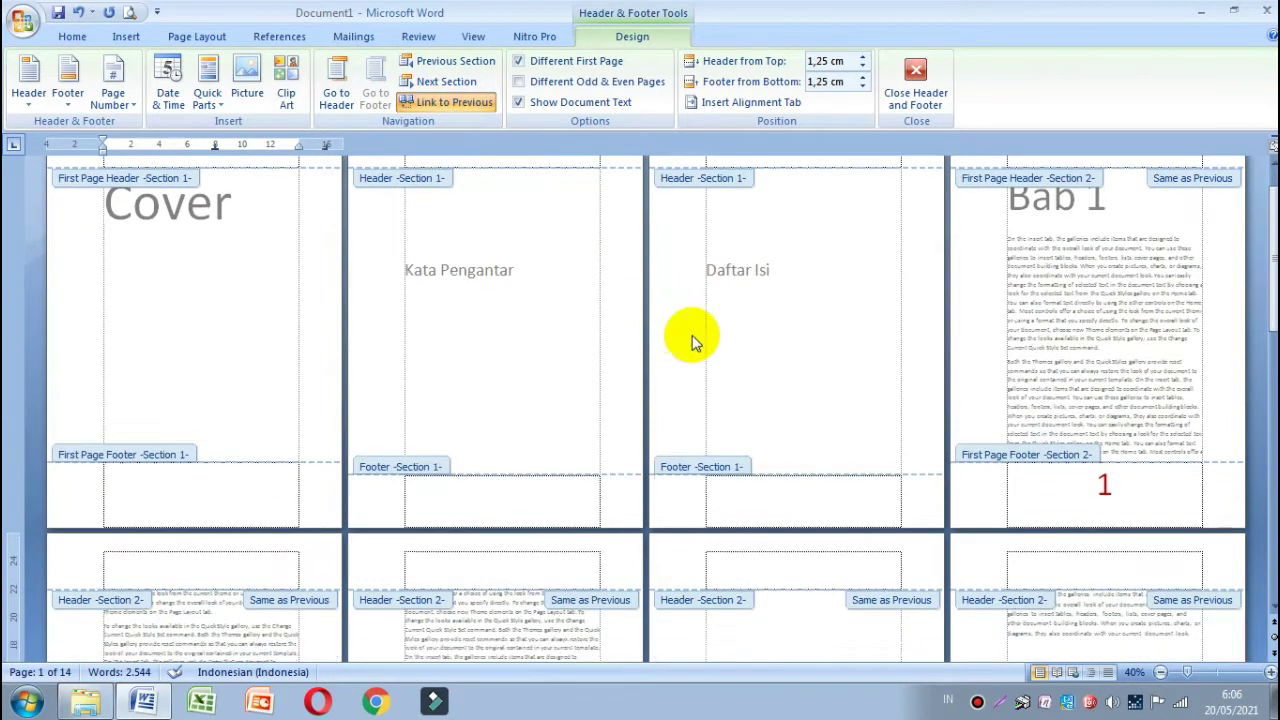
scroll(723, 363, "down", 2)
scroll(686, 371, "down", 1)
scroll(633, 405, "down", 3)
scroll(659, 399, "down", 1)
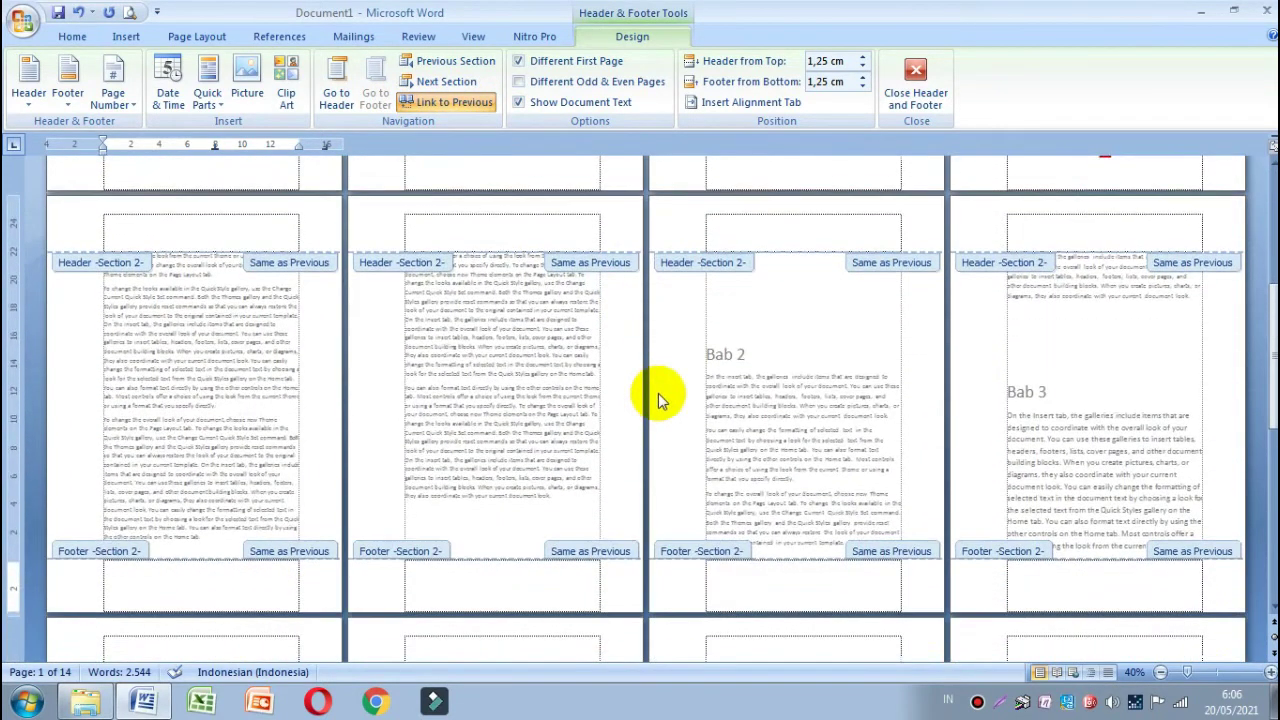
key("alt+shift+p")
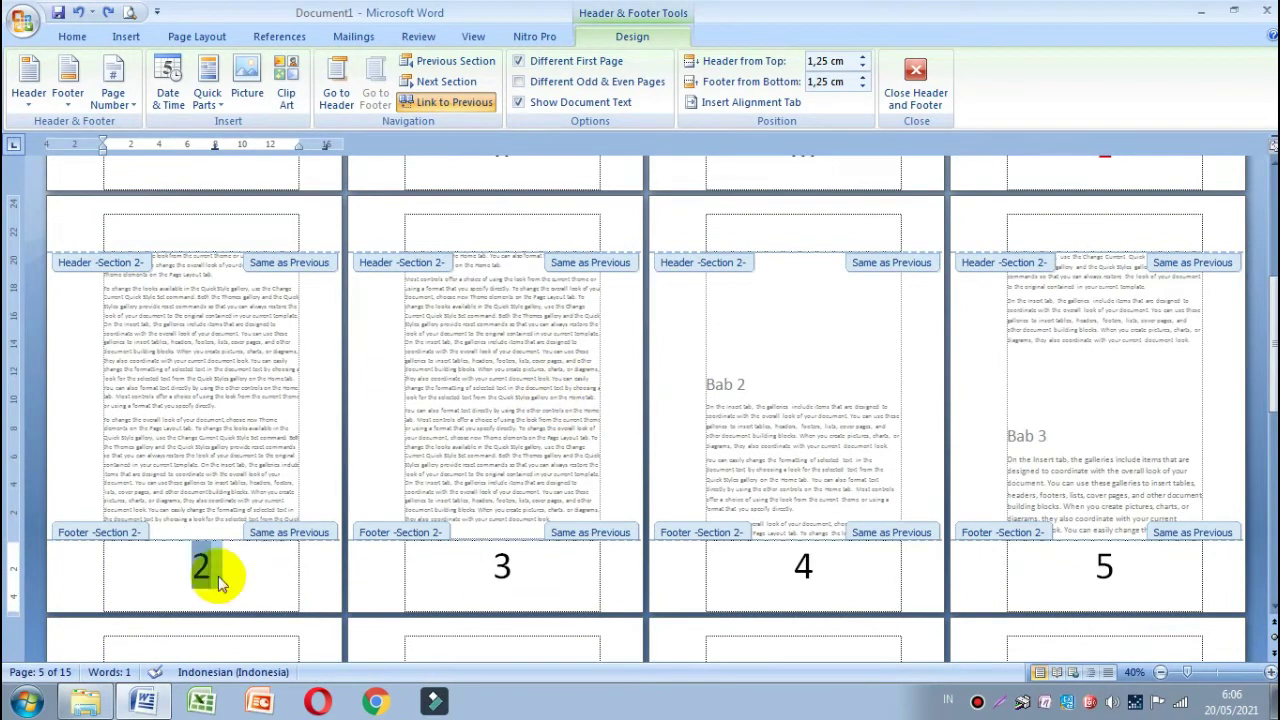
Unlink the chapter footer from the previous section and delete its page number 2.
left_click_drag(228, 563, 134, 580)
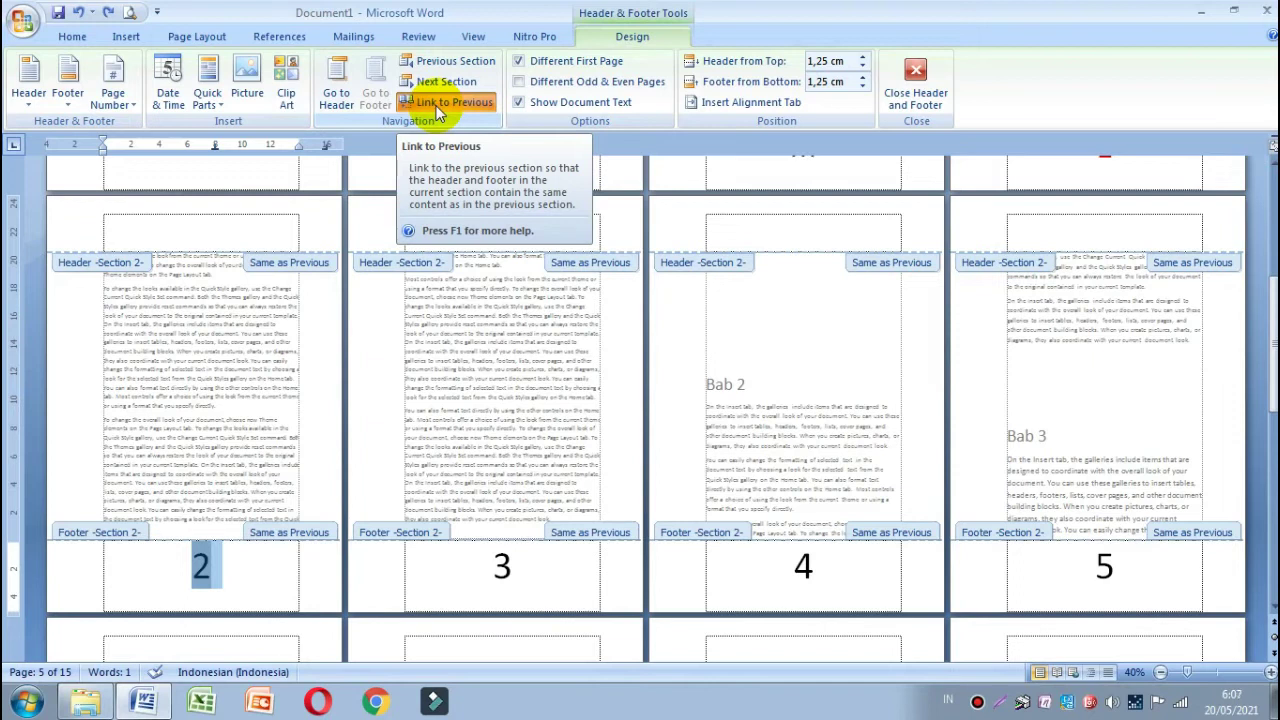
left_click(437, 104)
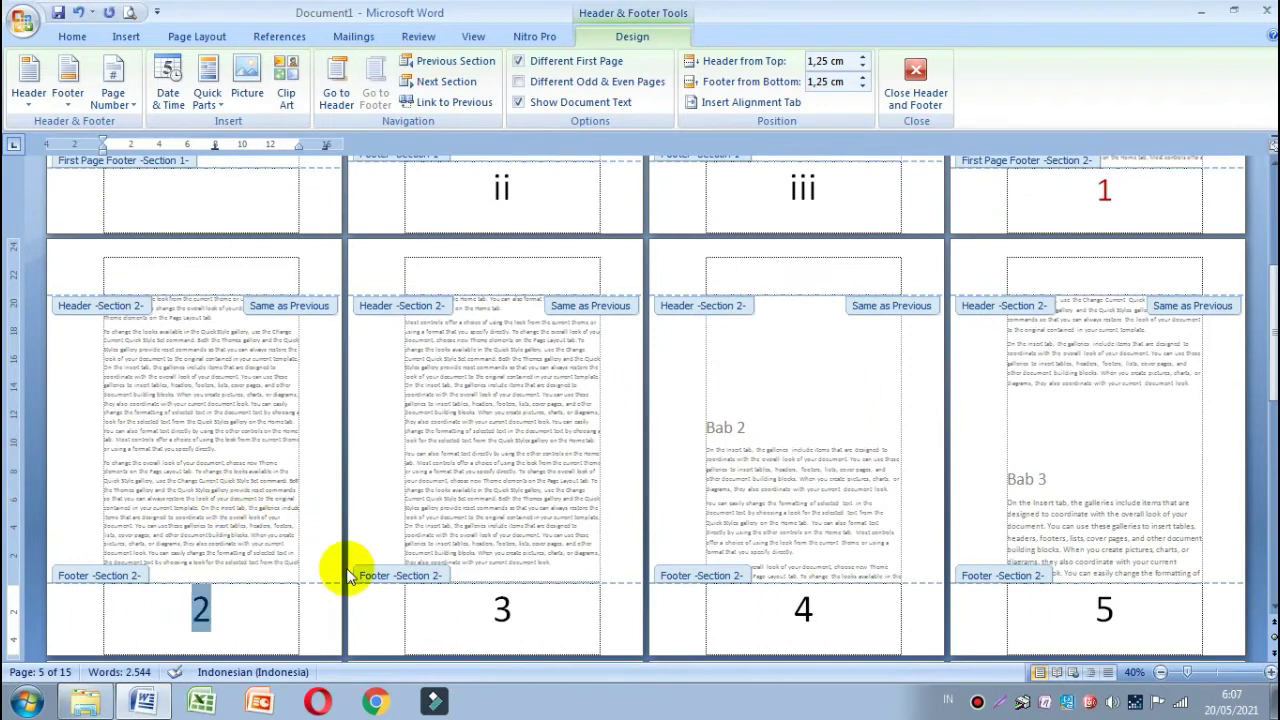
key("Delete")
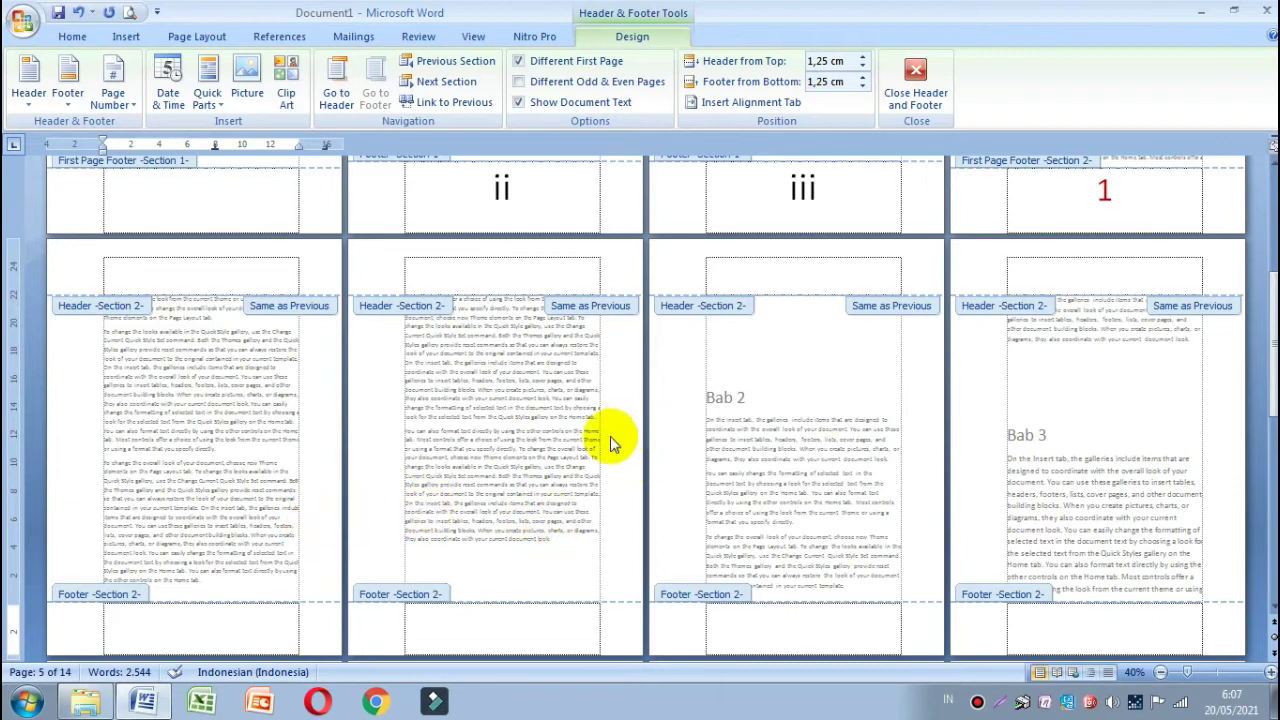
left_click(219, 271)
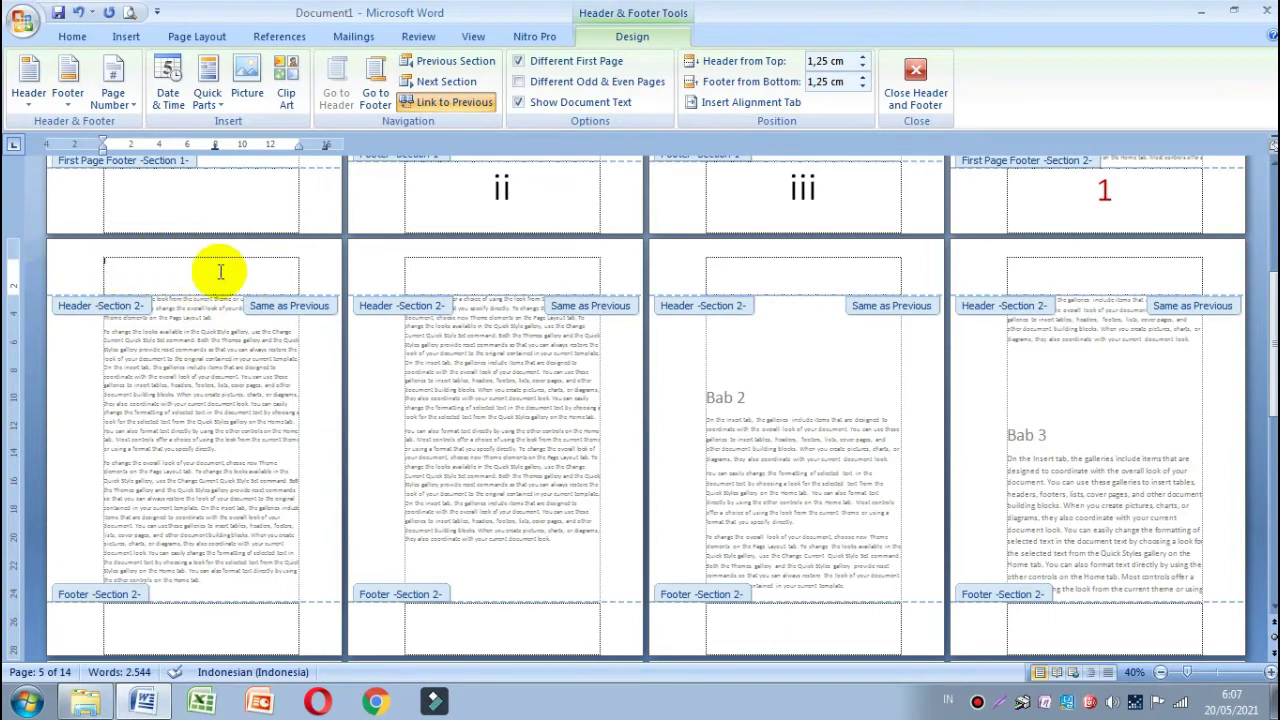
Add Top of Page Plain Number 3, putting right-aligned numbers 2–5 in the chapter headers.
left_click(137, 112)
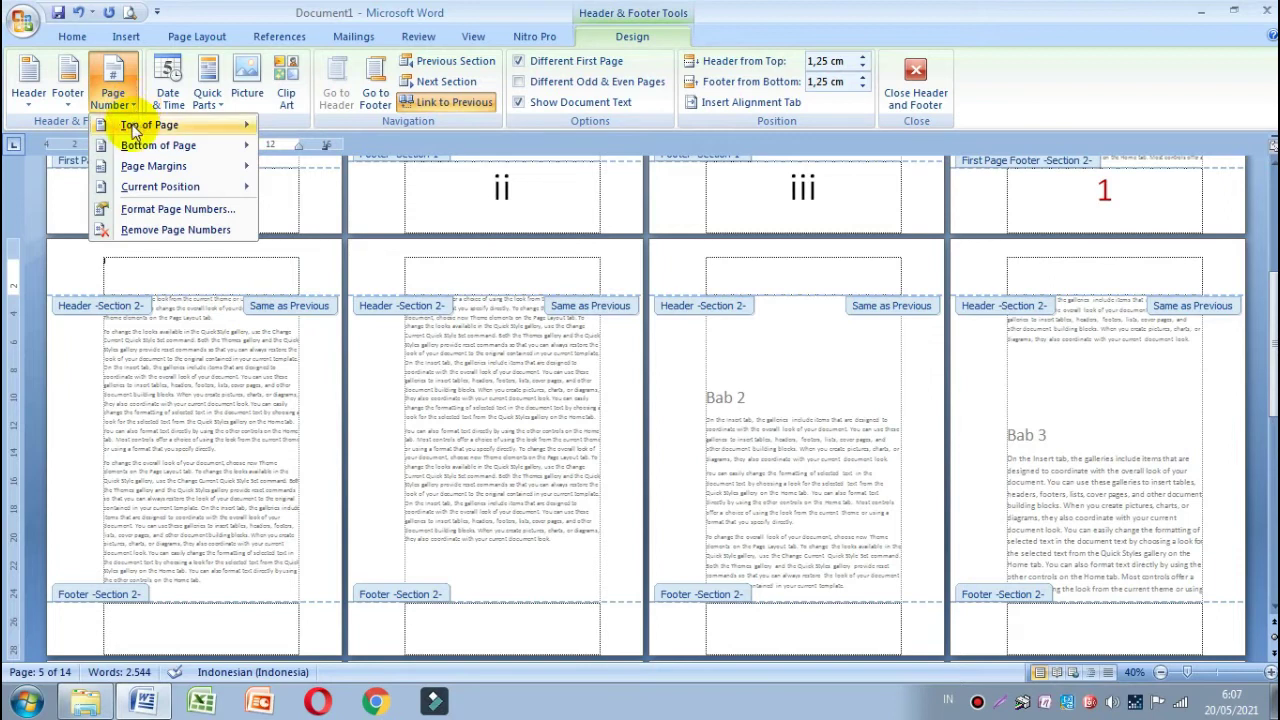
mouse_move(133, 128)
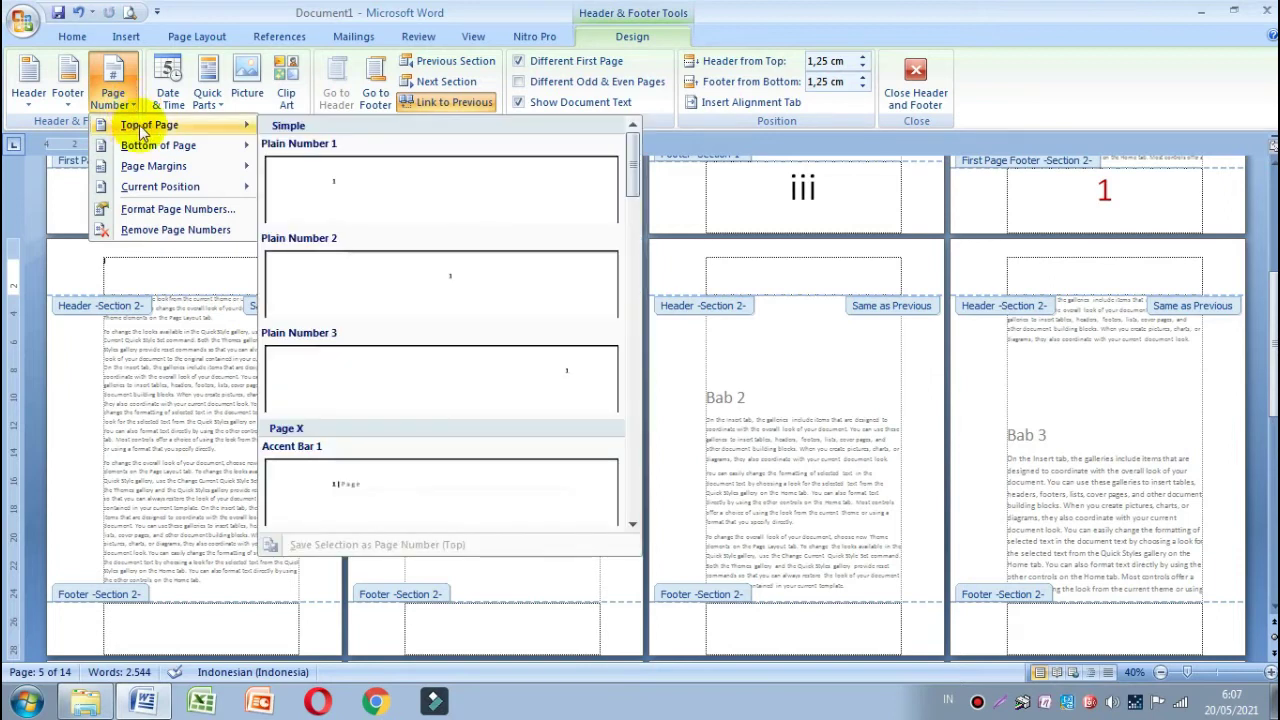
left_click(579, 380)
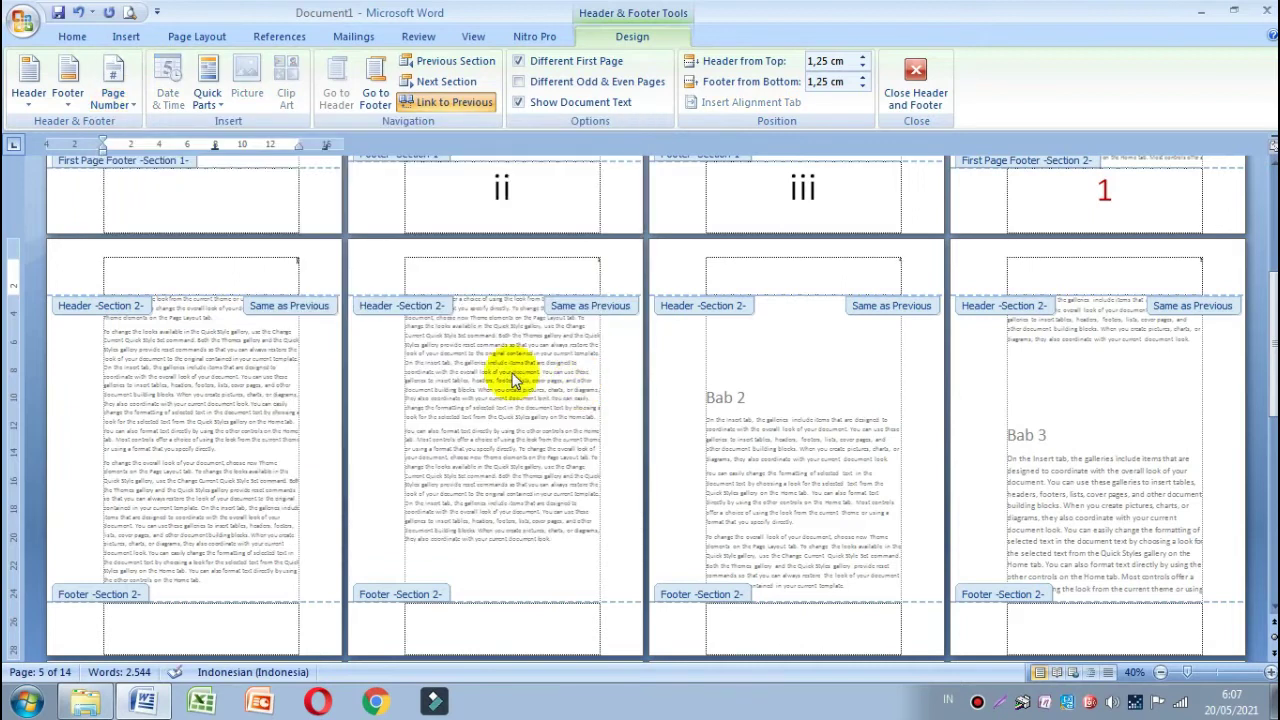
left_click(285, 260)
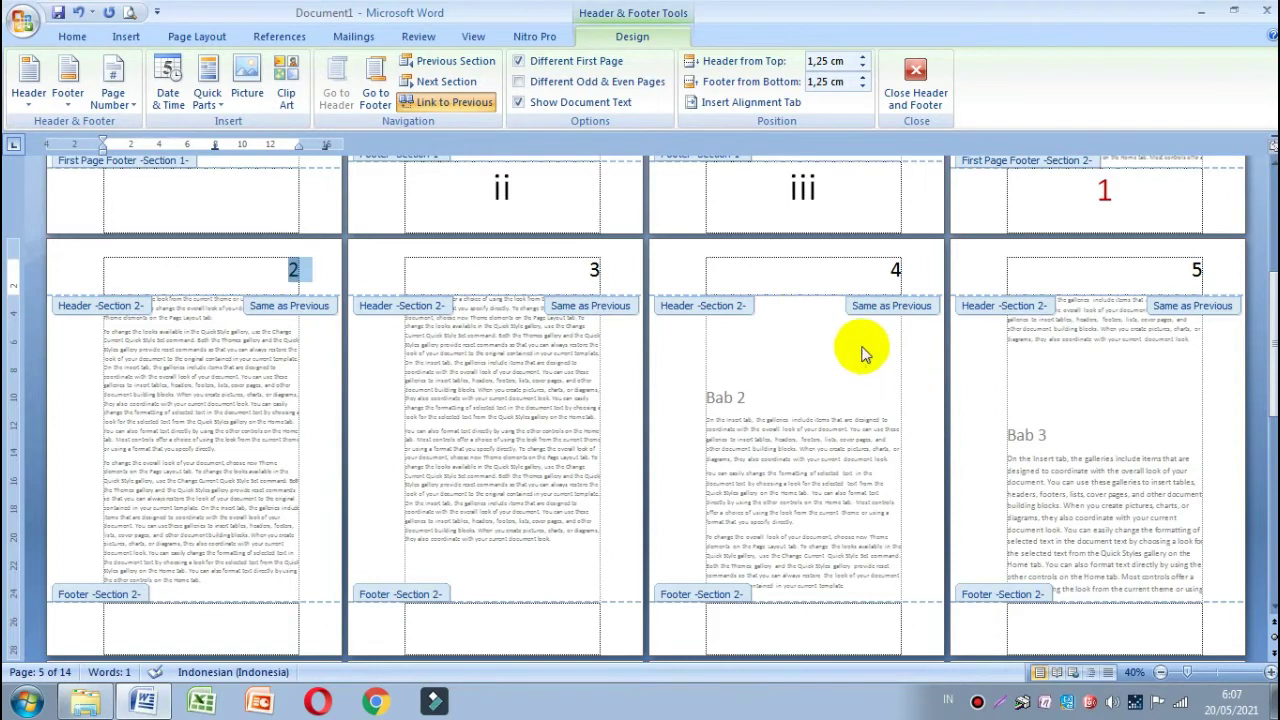
Change the chapter header page numbers 2–5 from red to light blue with Font Color.
left_click(73, 36)
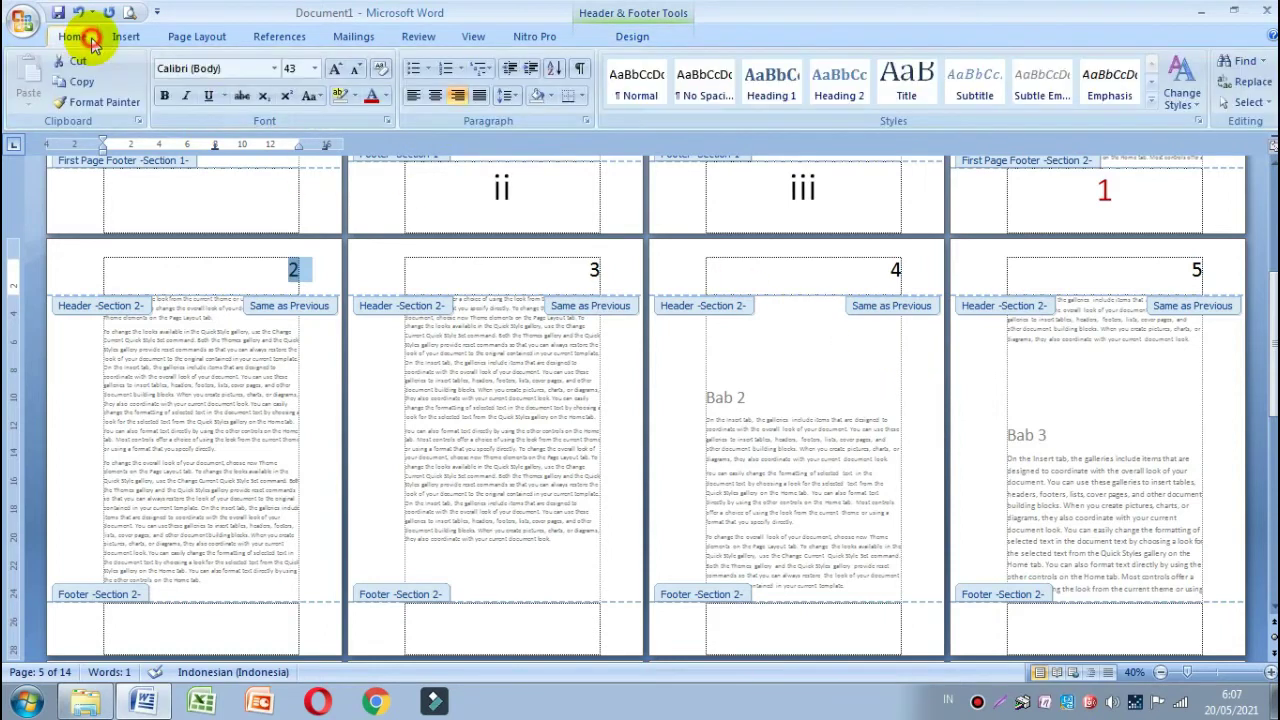
left_click(385, 96)
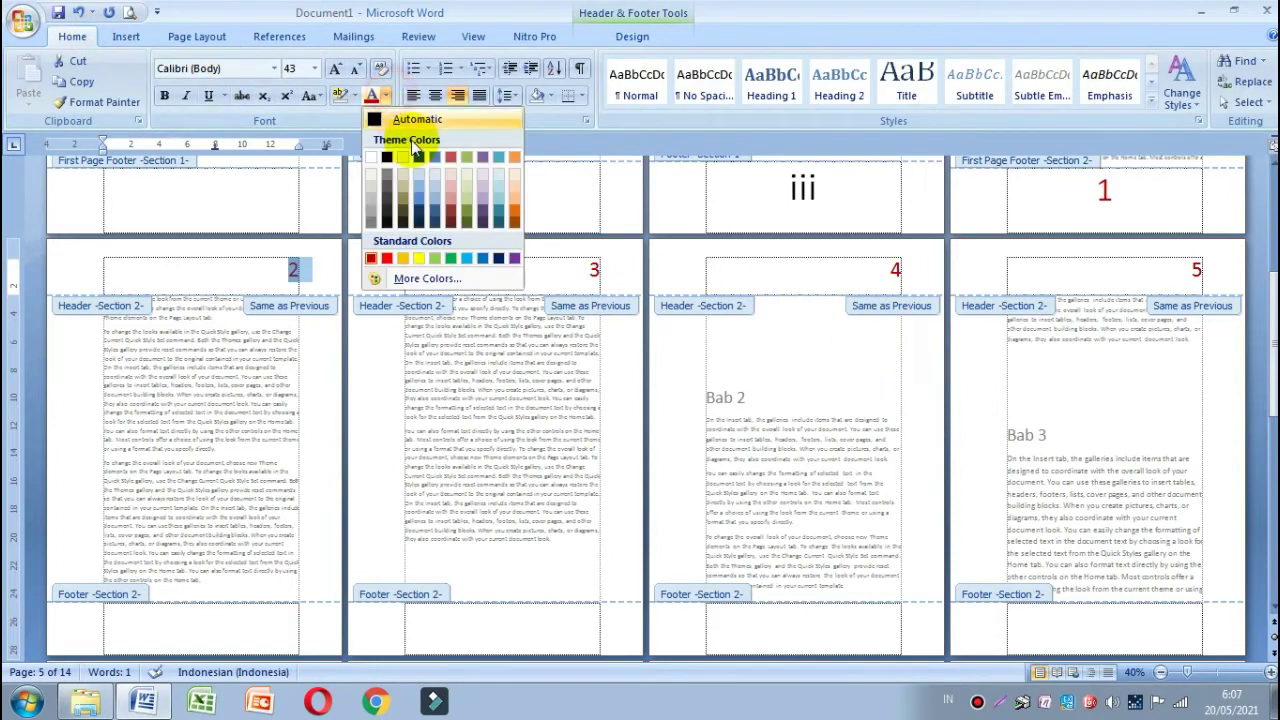
left_click(468, 259)
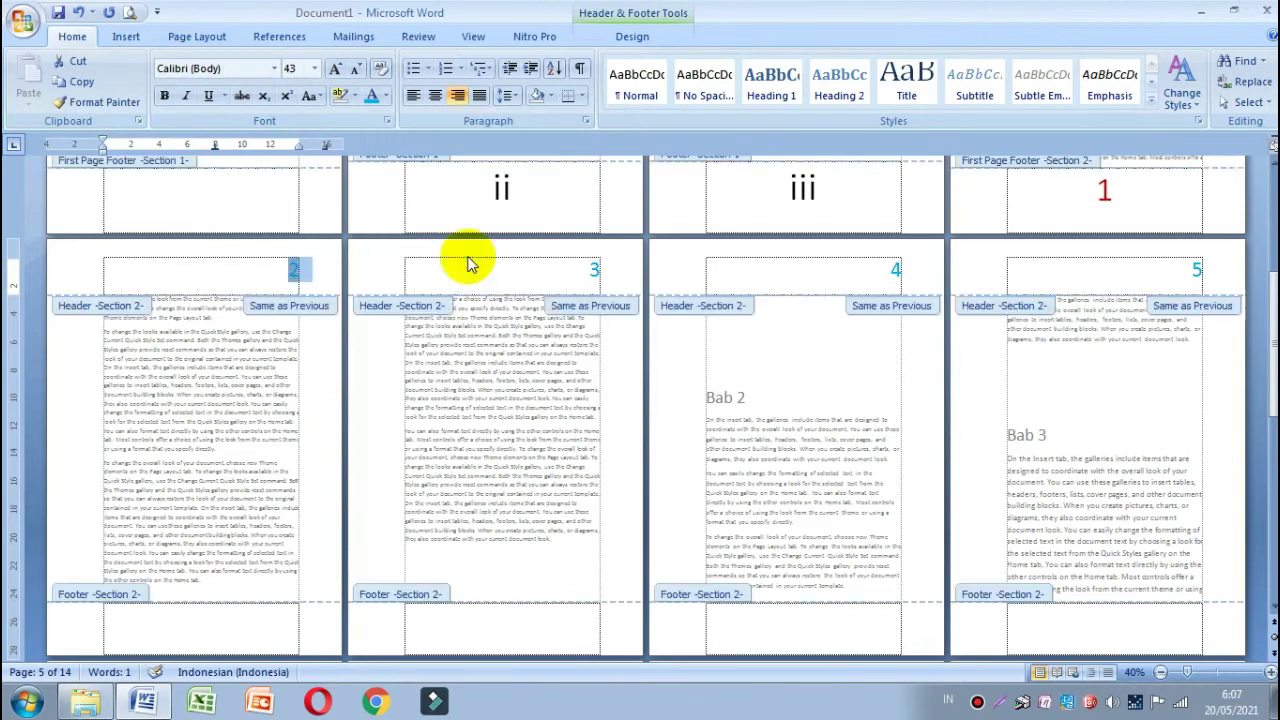
left_click(235, 281)
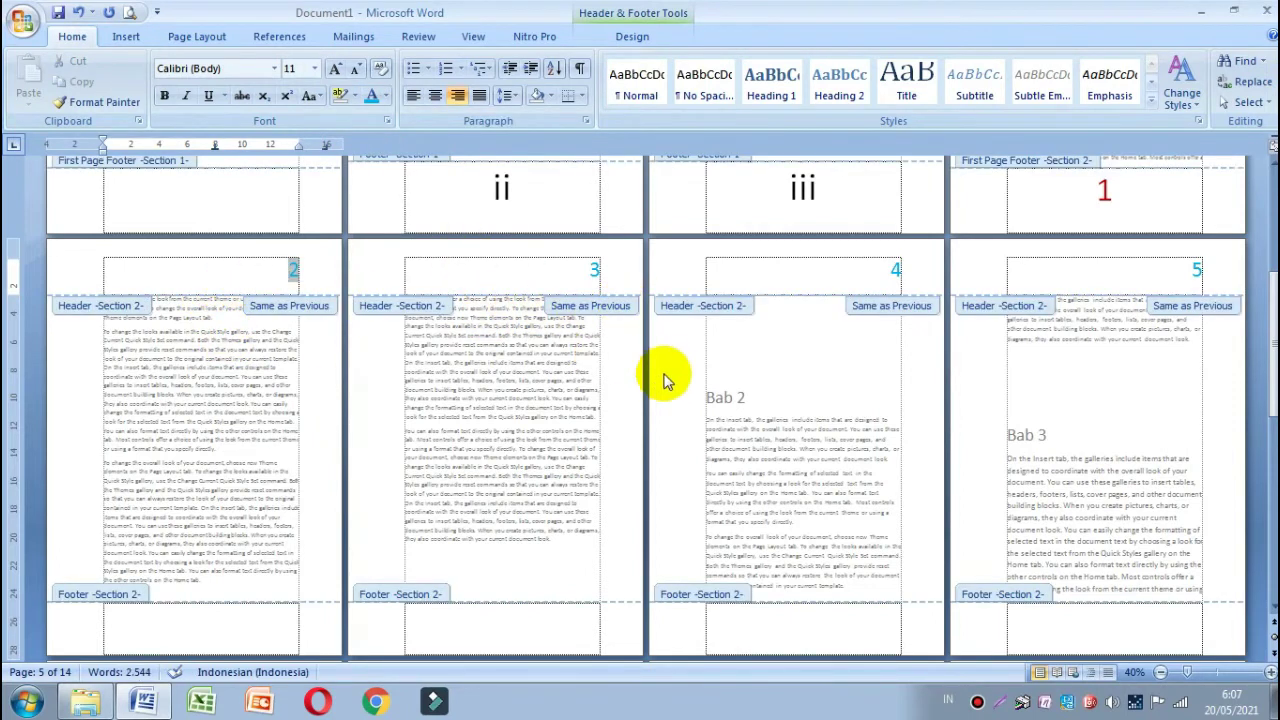
scroll(660, 378, "up", 2)
scroll(660, 378, "up", 1)
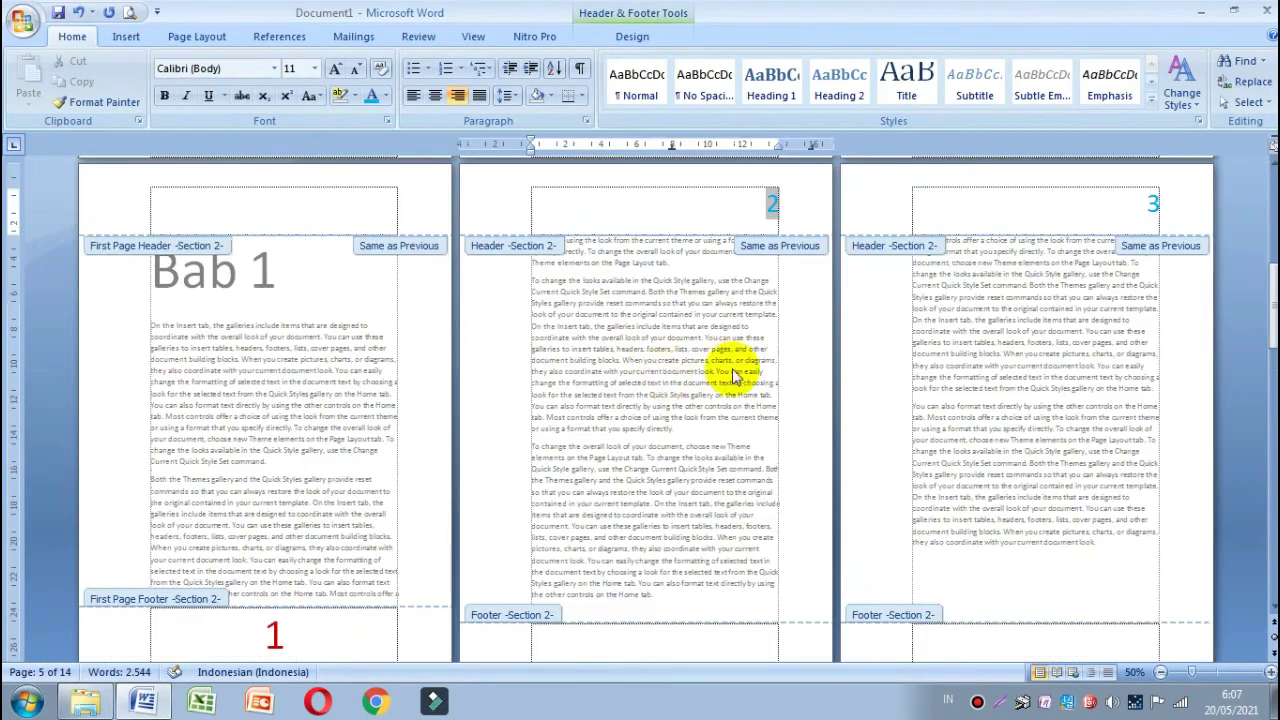
scroll(860, 370, "up", 3)
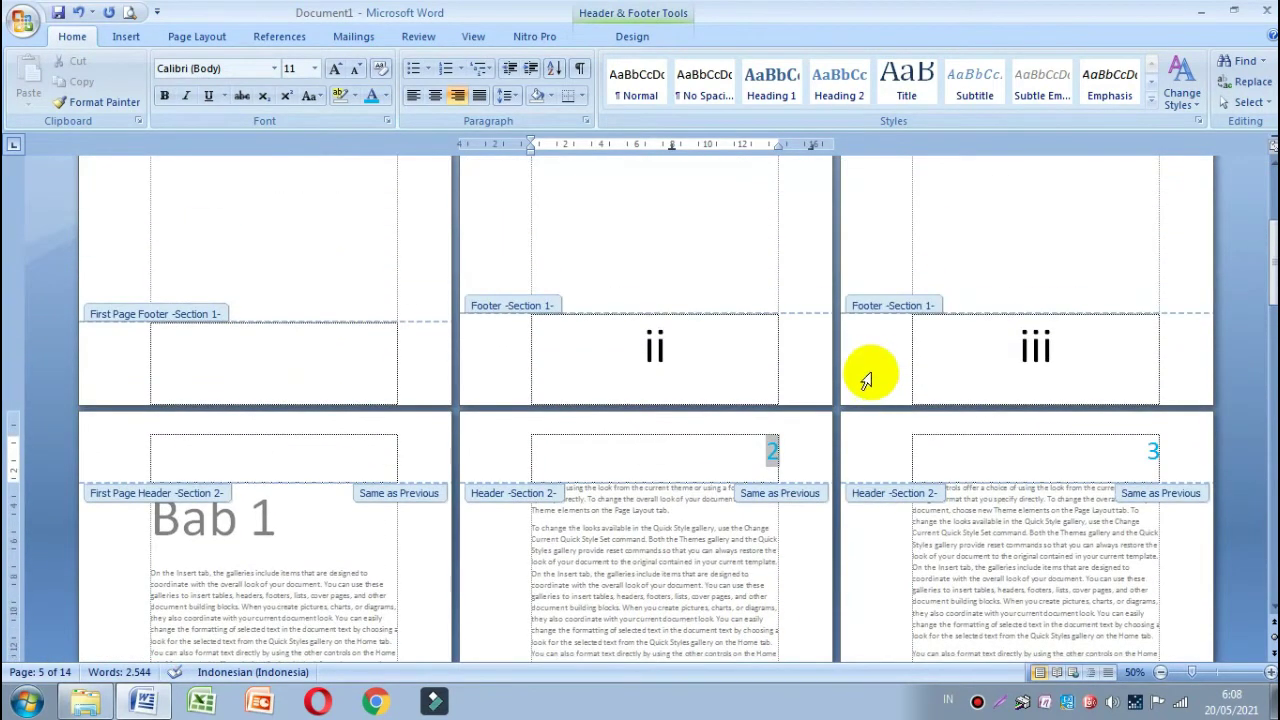
scroll(870, 368, "down", 1)
scroll(884, 360, "up", 1)
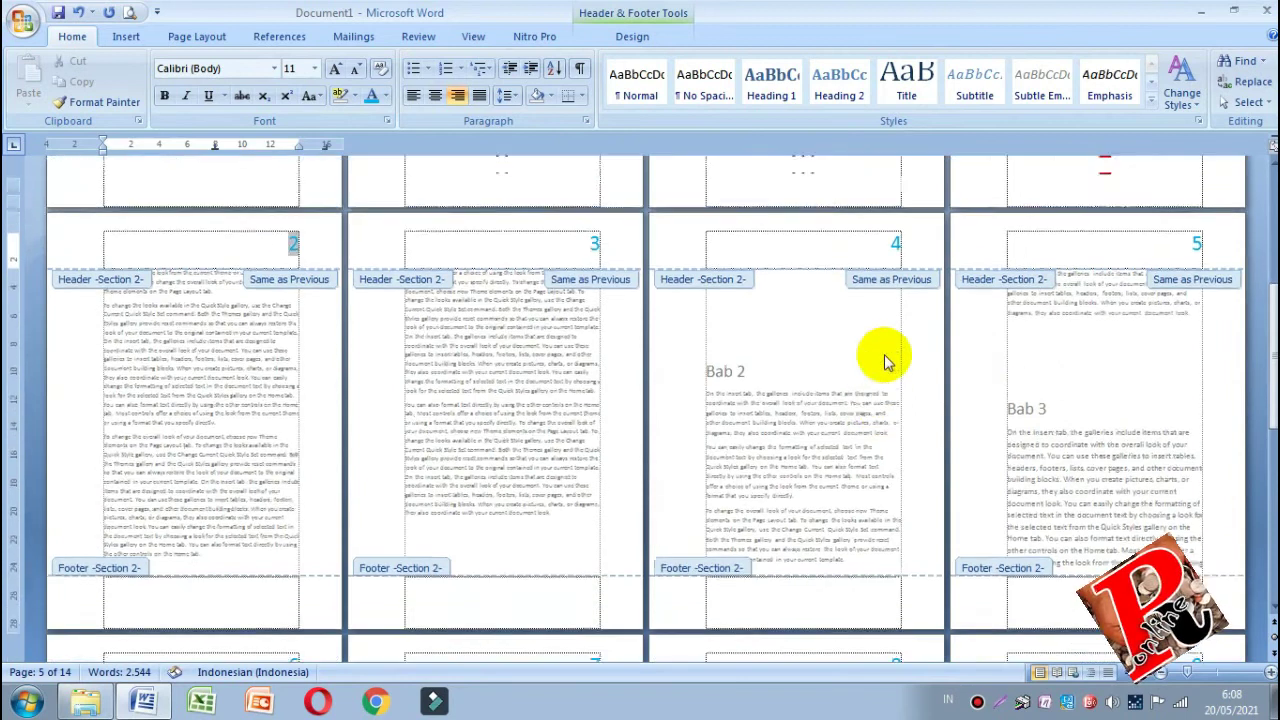
scroll(886, 357, "up", 2)
scroll(886, 357, "up", 1)
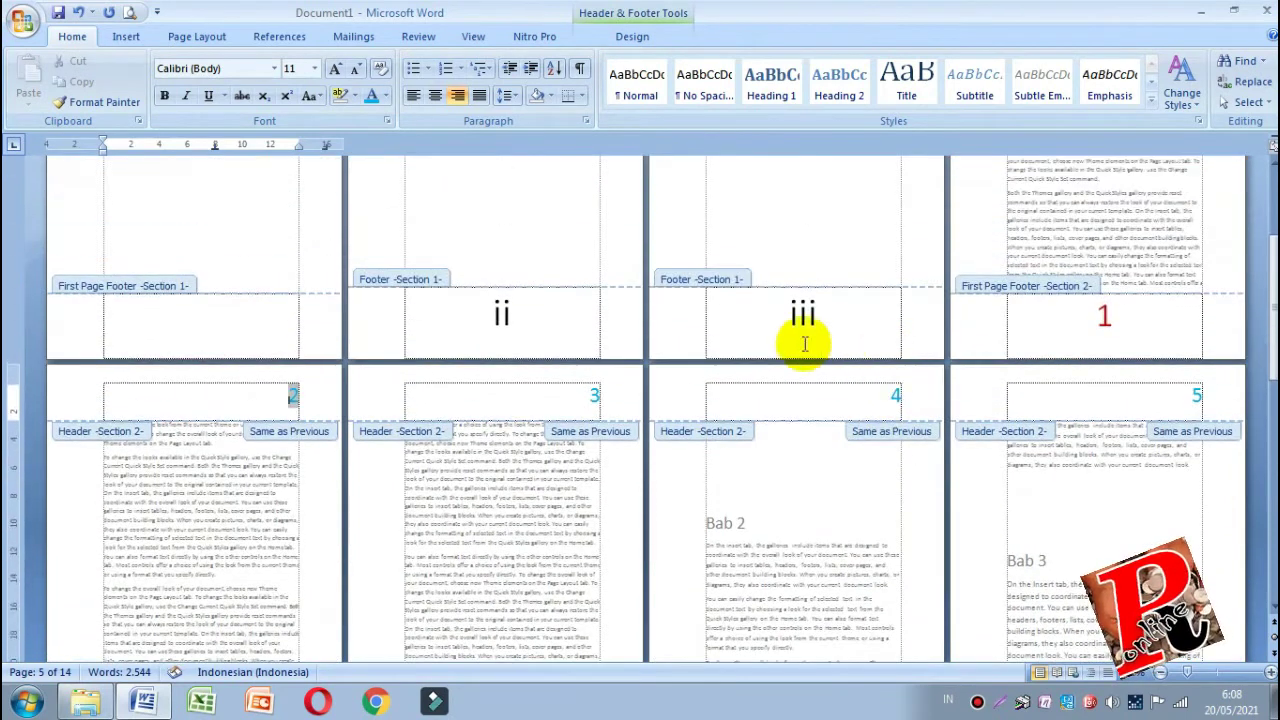
Check that the cover footer is empty and the footers read ii, iii and red 1.
left_click(203, 308)
scroll(203, 308, "up", 5)
scroll(198, 280, "up", 1)
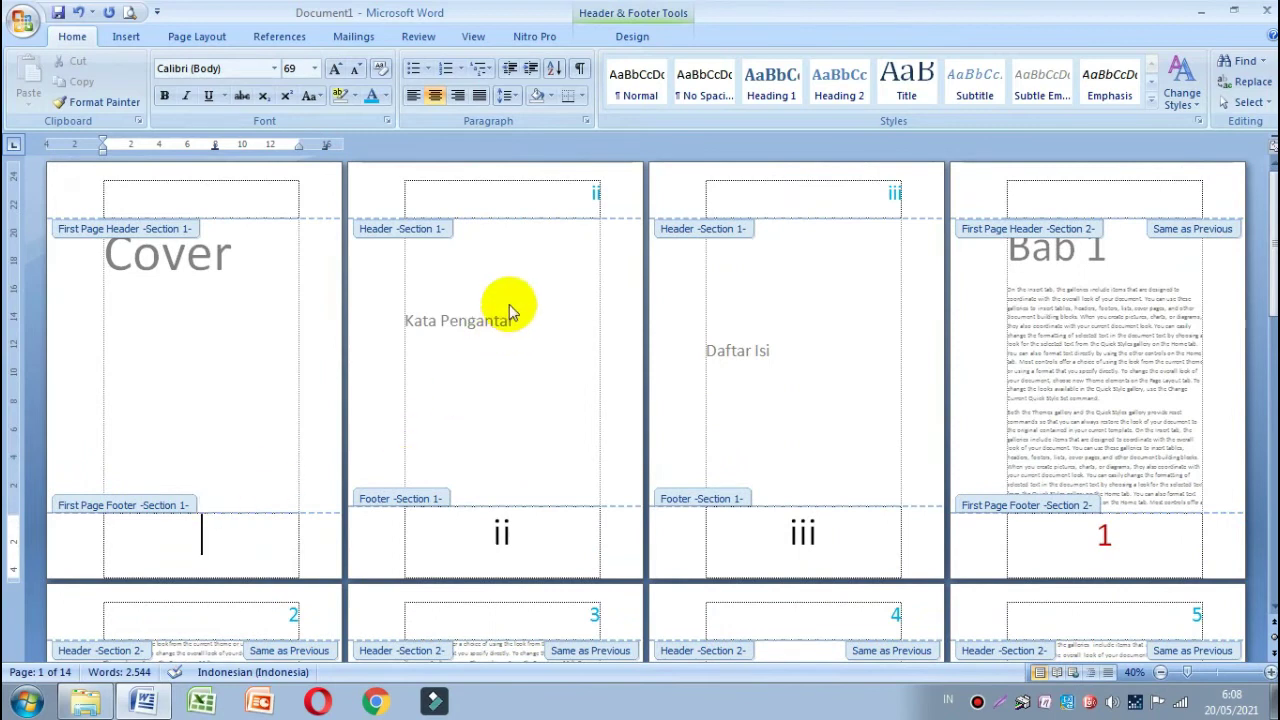
double_click(501, 533)
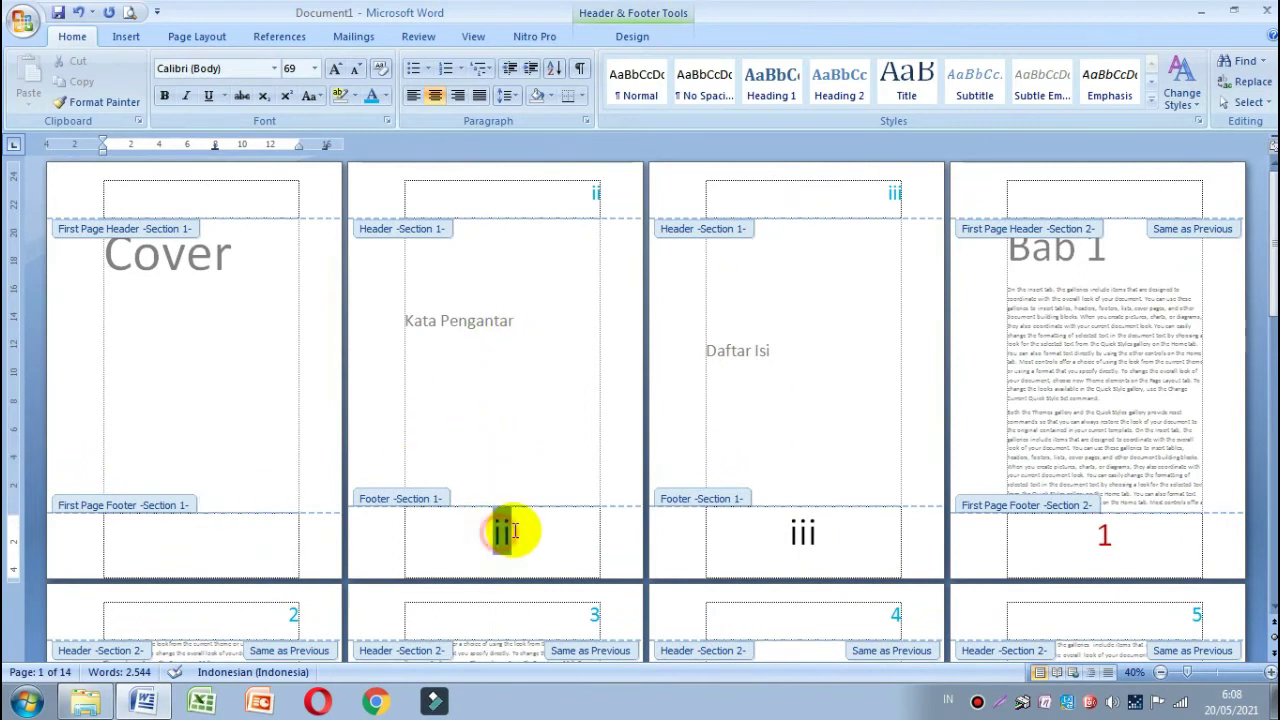
left_click(814, 533)
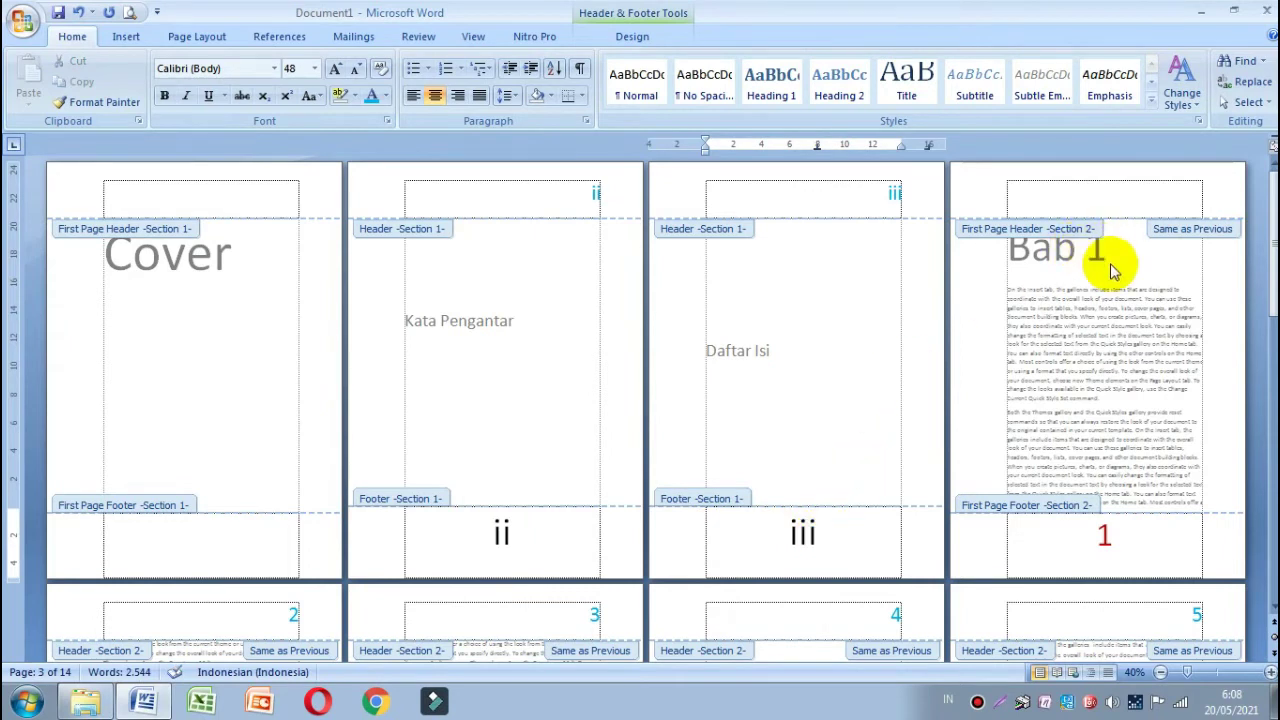
double_click(1113, 533)
Review the chapter pages' light-blue header numbers and return to the Header & Footer Design tab.
scroll(1106, 530, "down", 3)
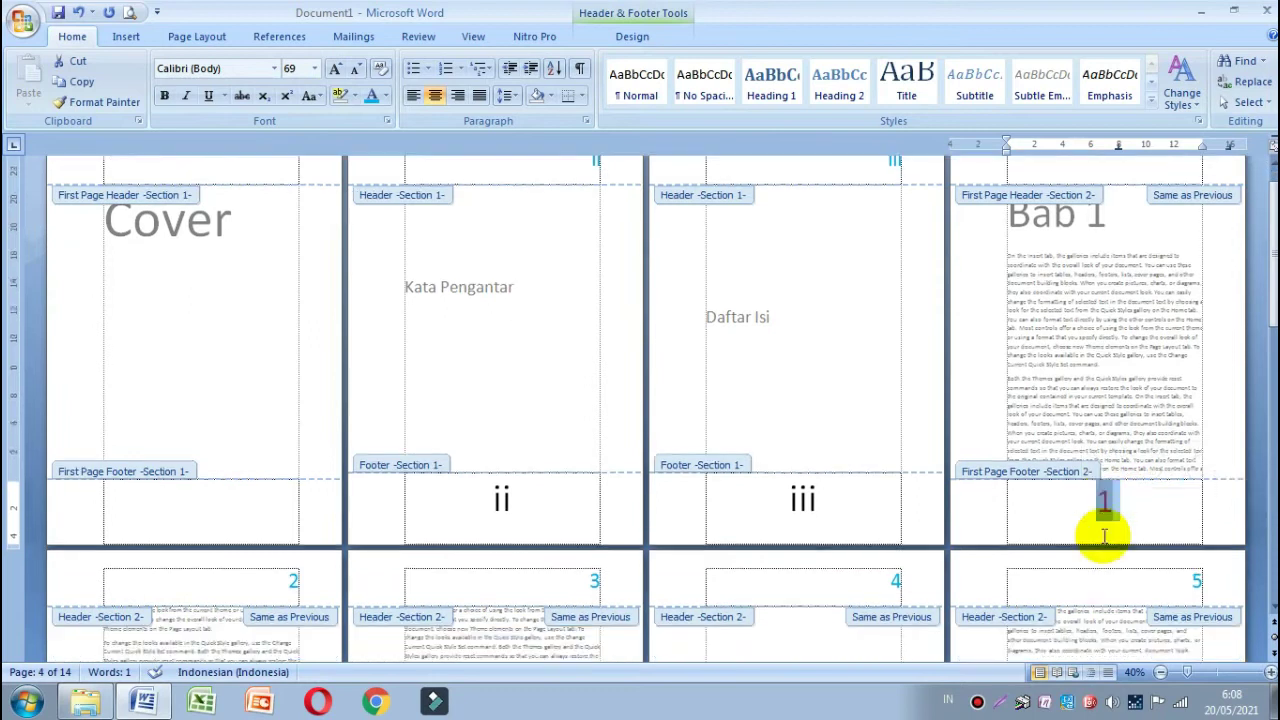
scroll(1106, 541, "down", 1)
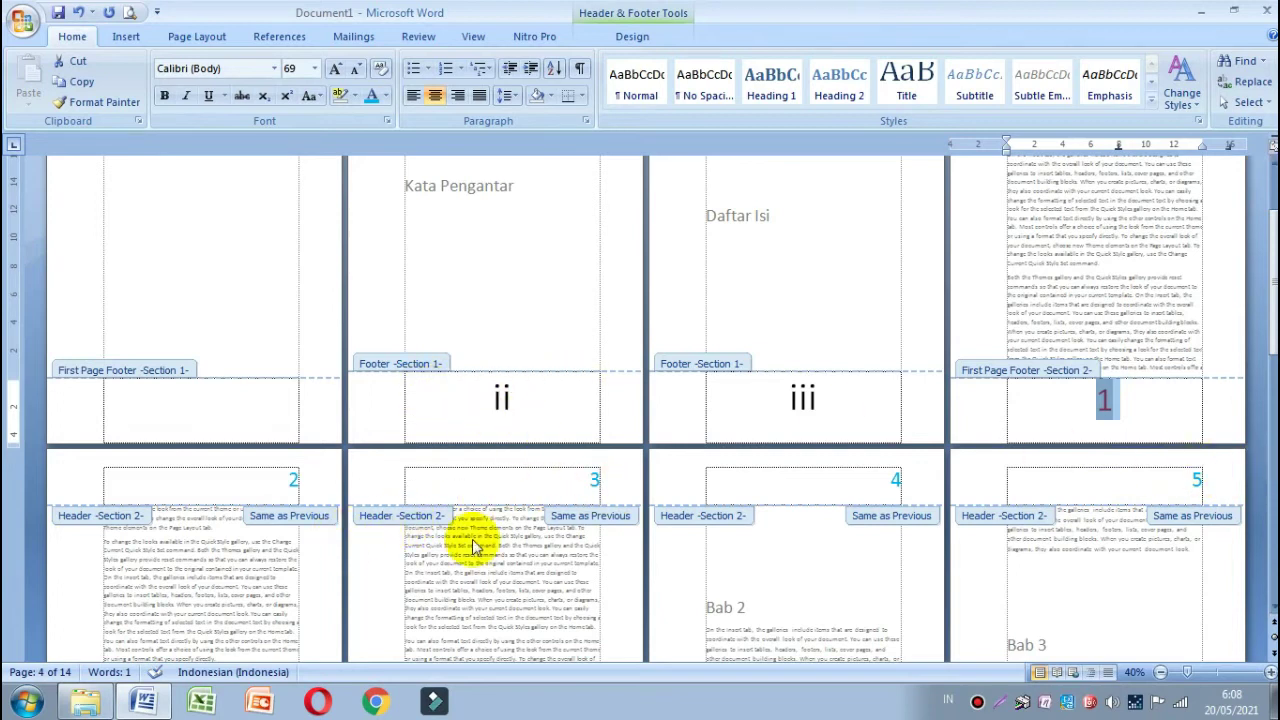
scroll(728, 480, "down", 1)
scroll(845, 583, "down", 1)
scroll(845, 583, "down", 1)
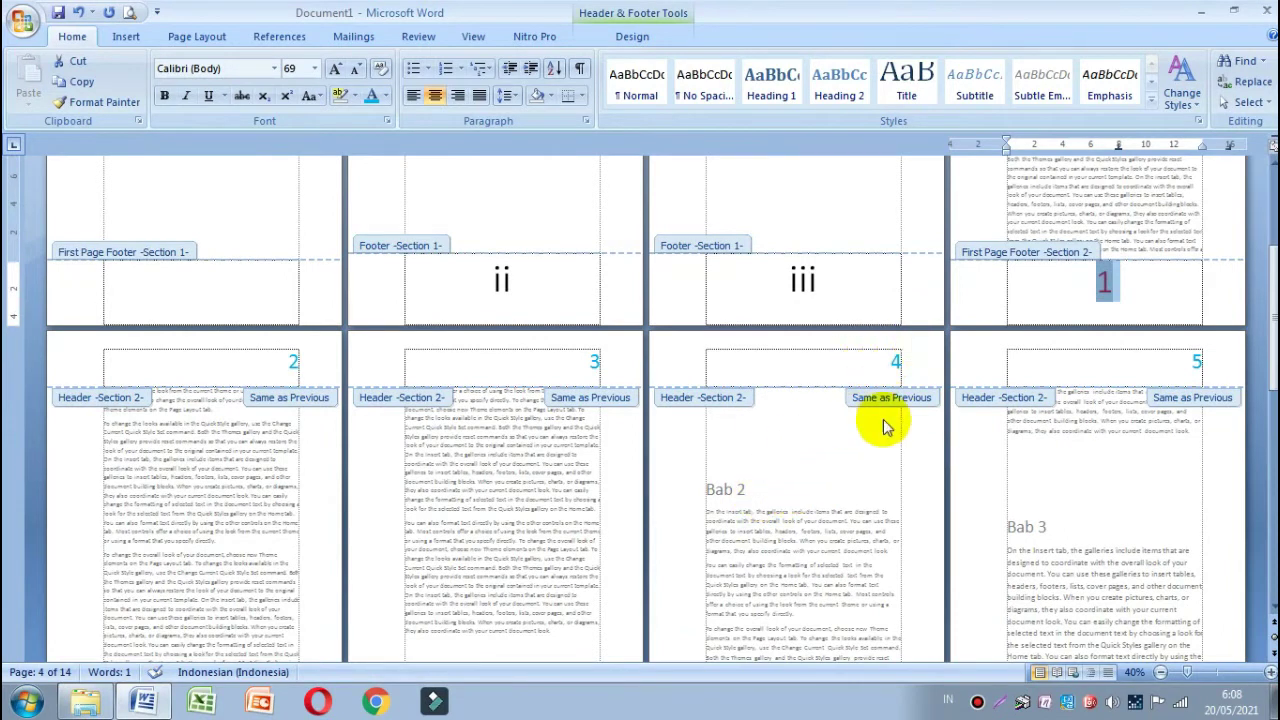
scroll(1100, 391, "up", 1)
scroll(1108, 378, "up", 2)
scroll(1108, 378, "up", 1)
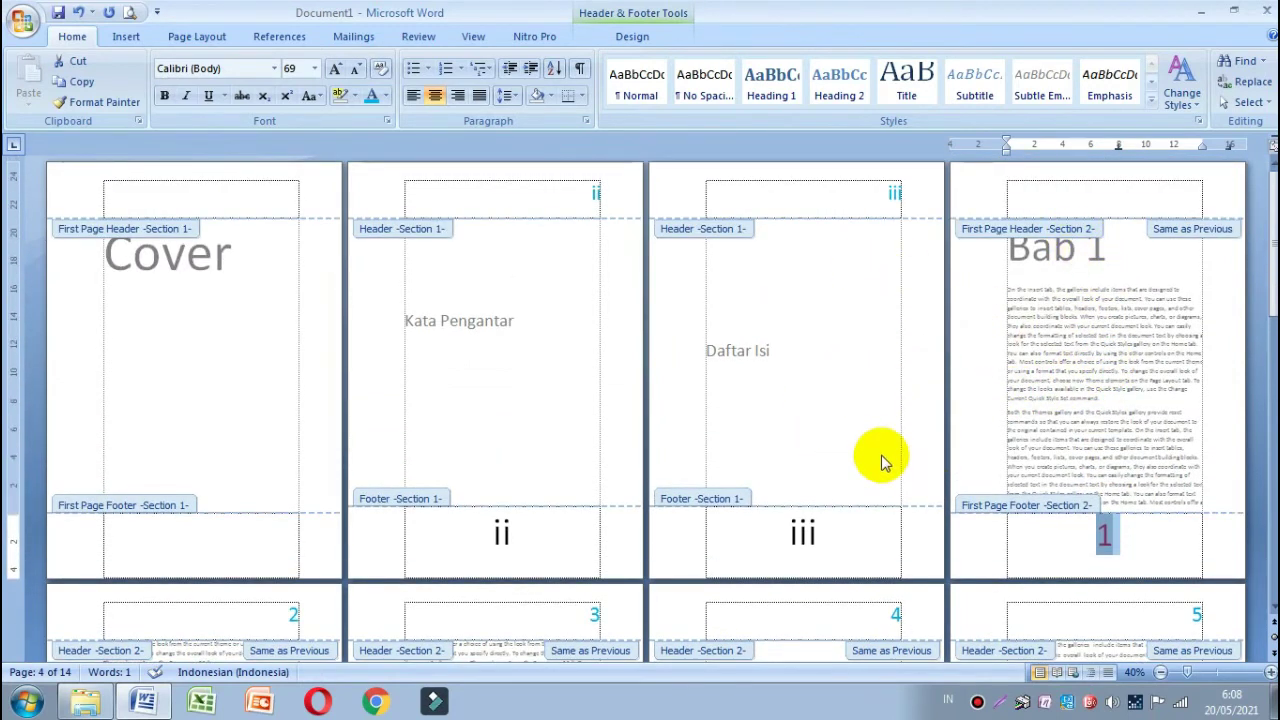
scroll(886, 457, "down", 1)
scroll(869, 480, "down", 1)
scroll(860, 479, "down", 1)
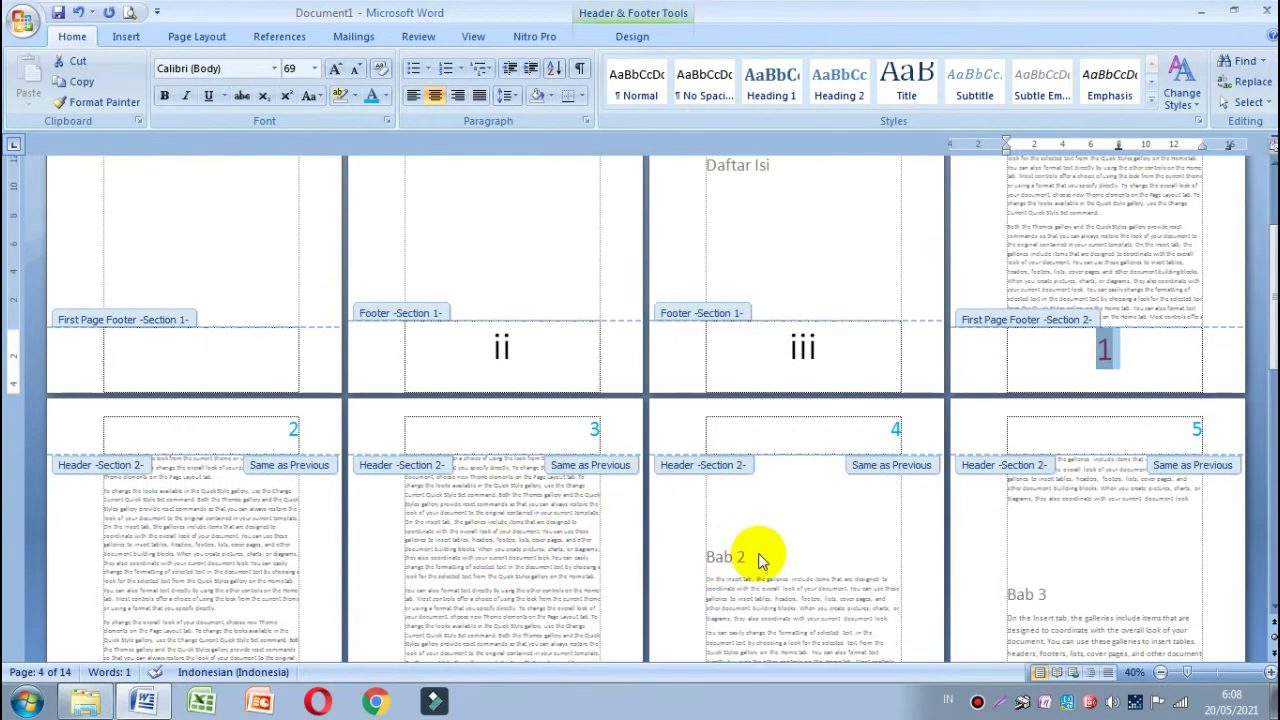
left_click(621, 10)
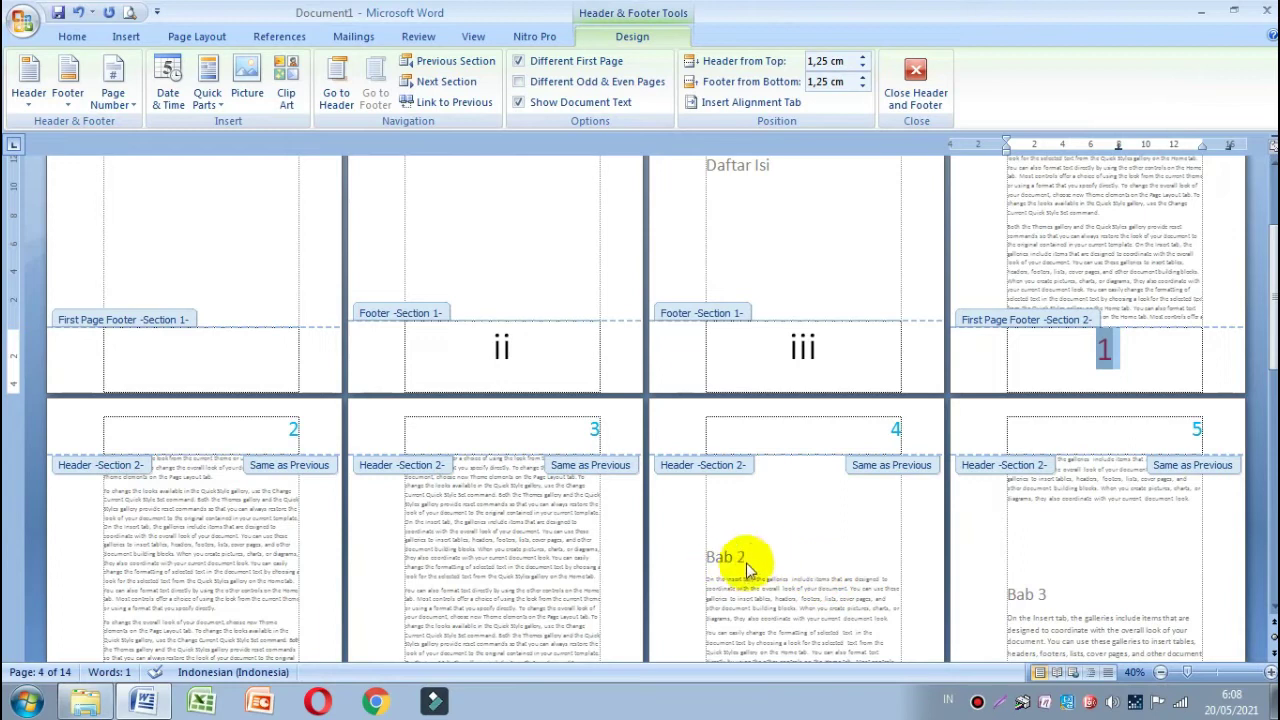
scroll(805, 569, "down", 3)
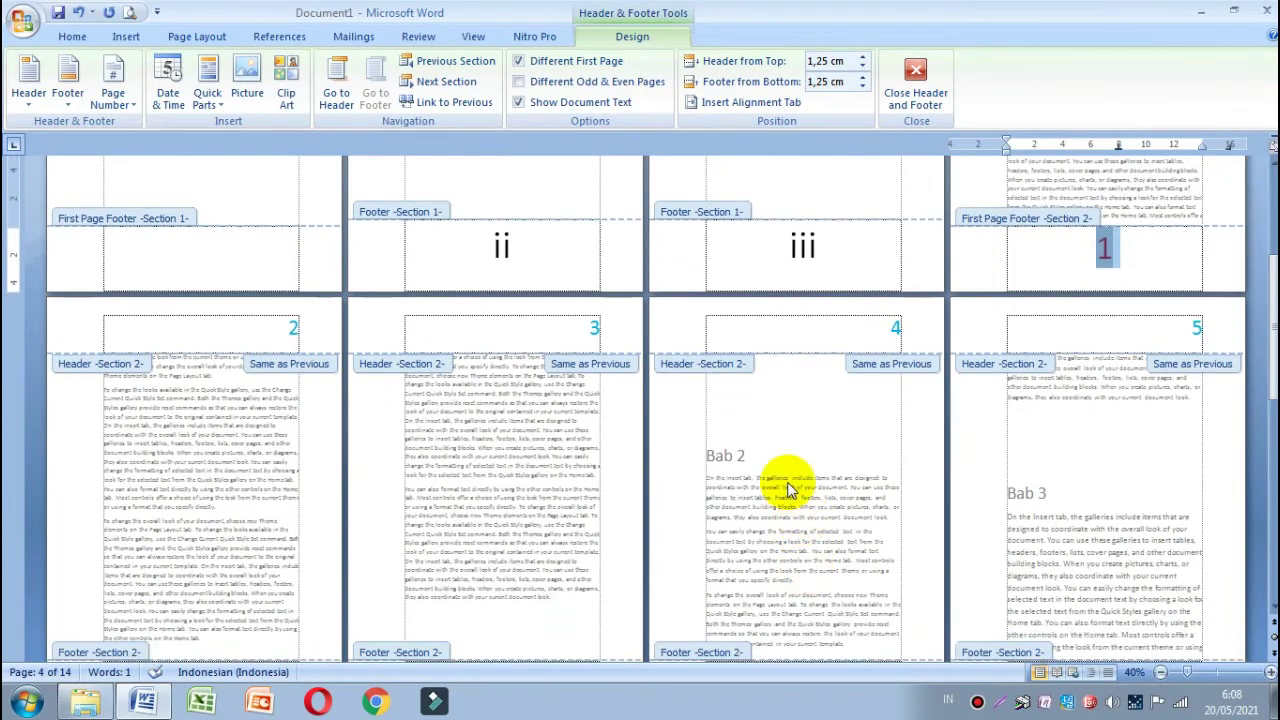
Delete the two blank lines above 'Bab 2' and put the cursor before the heading.
double_click(788, 488)
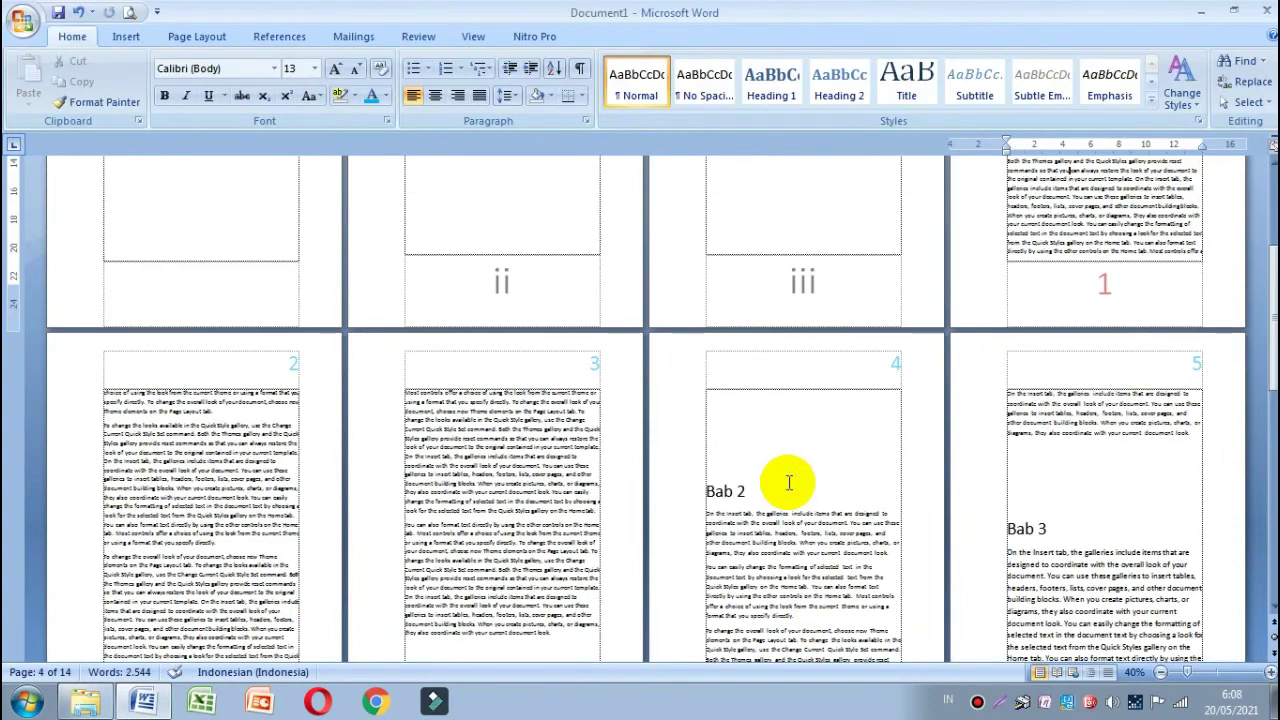
scroll(755, 485, "down", 3)
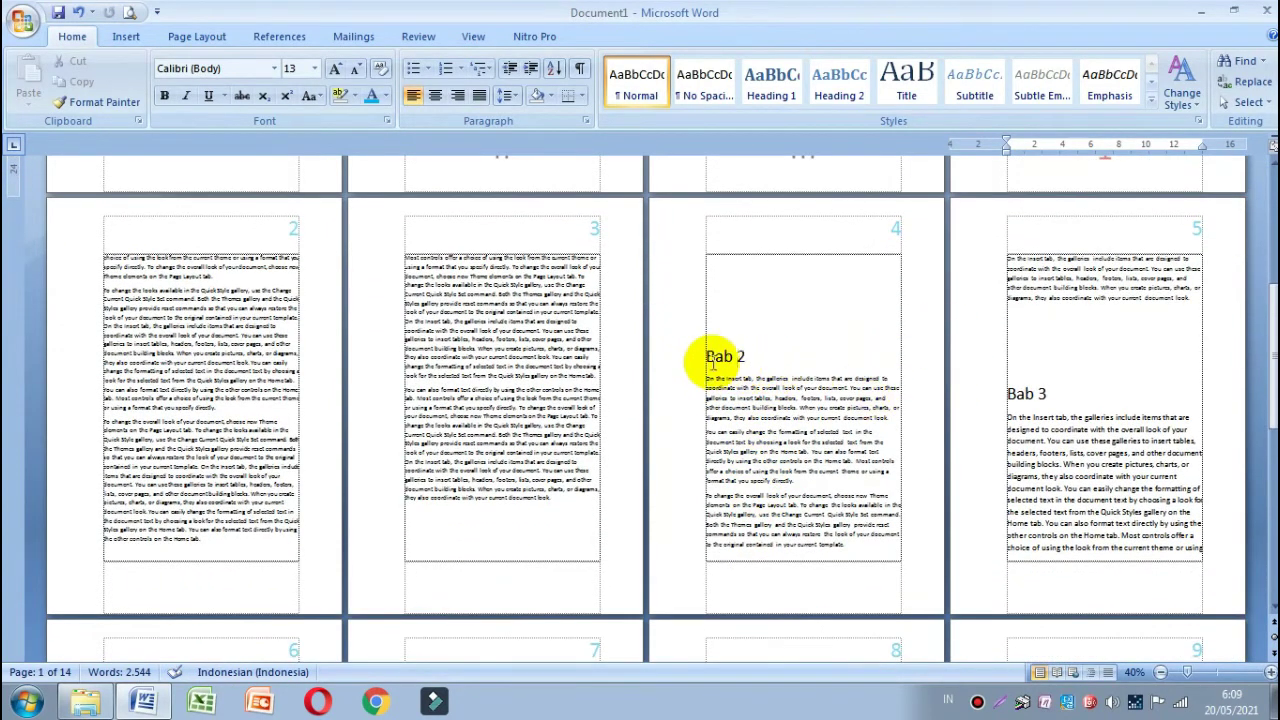
left_click(710, 357)
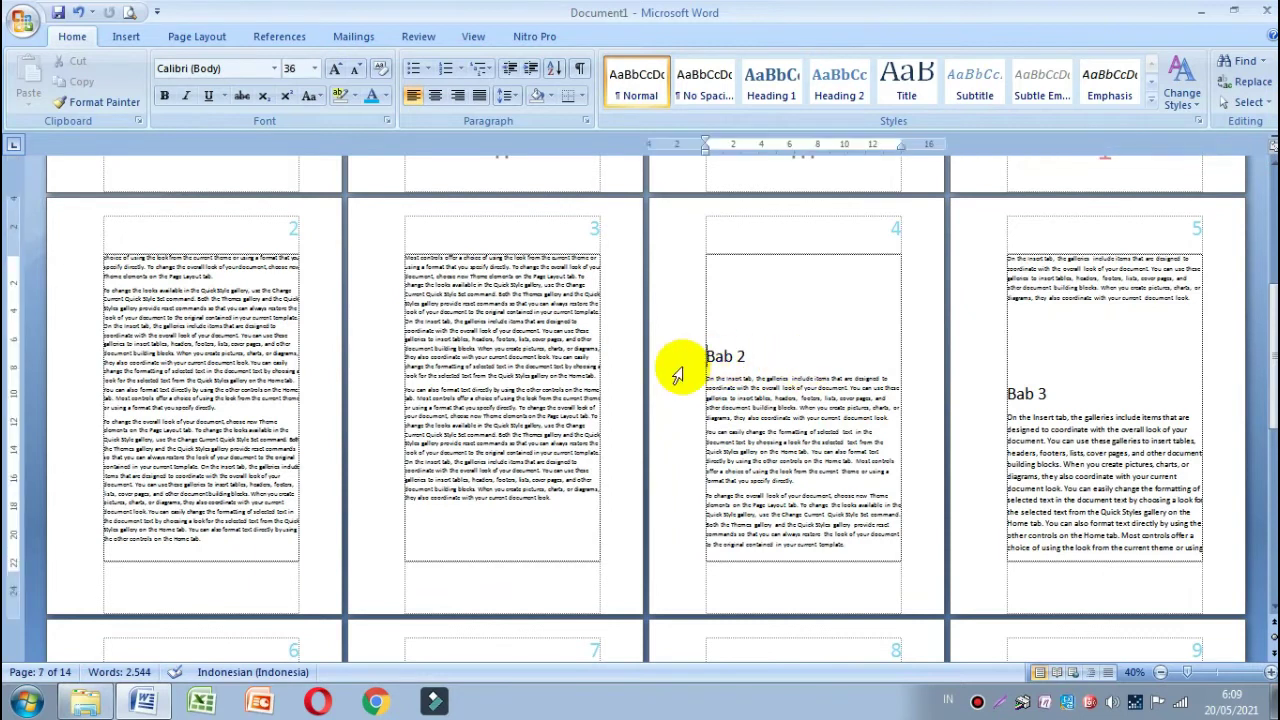
key("BackSpace")
key("BackSpace")
key("BackSpace")
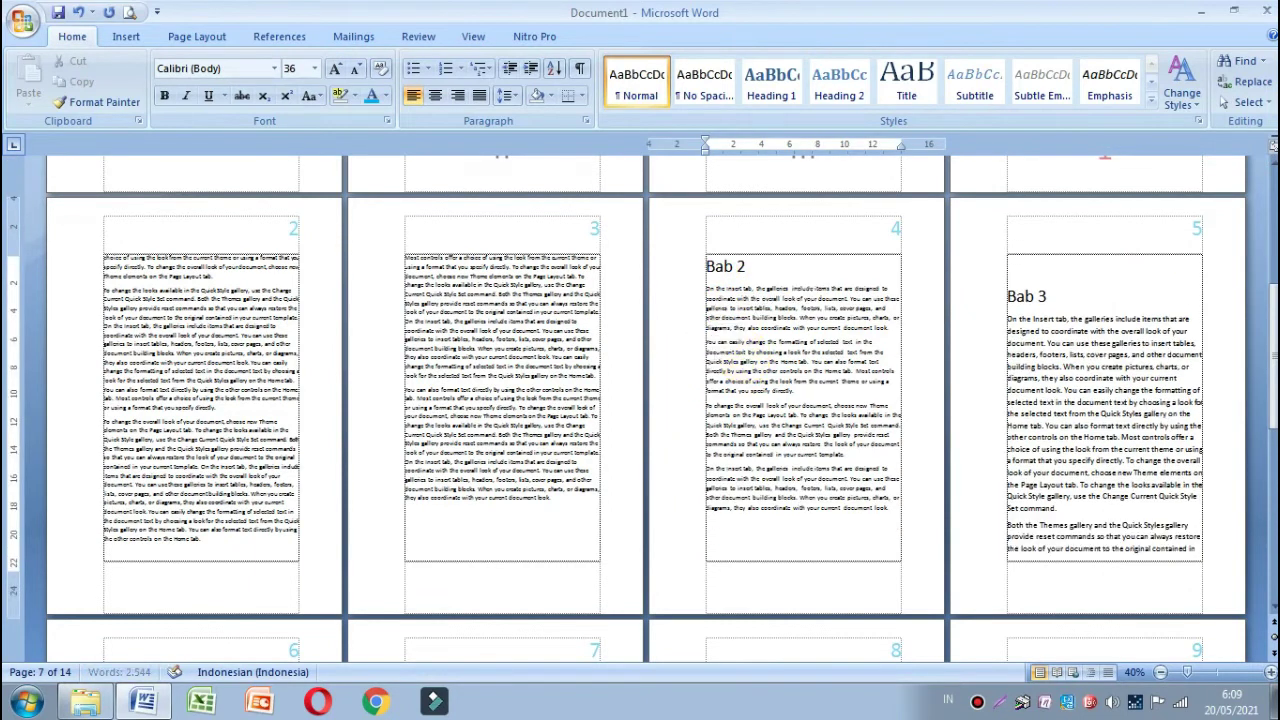
key("BackSpace")
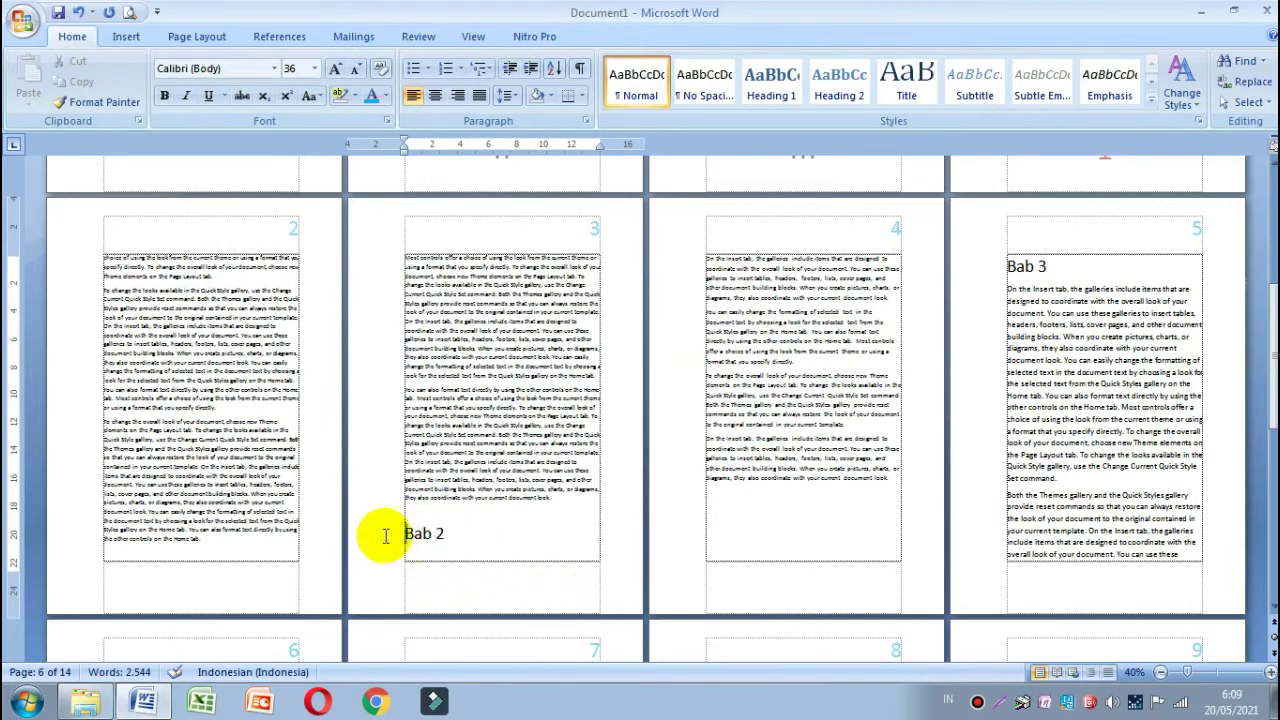
left_click_drag(398, 535, 461, 540)
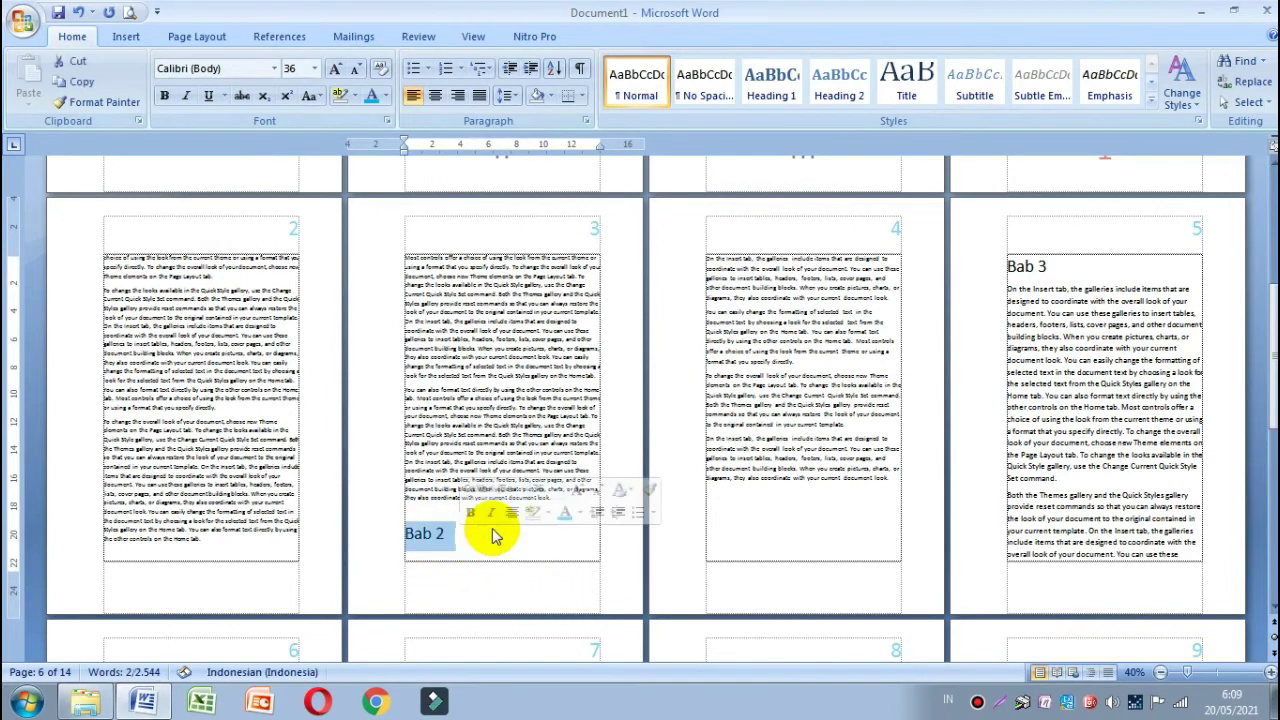
left_click(510, 540)
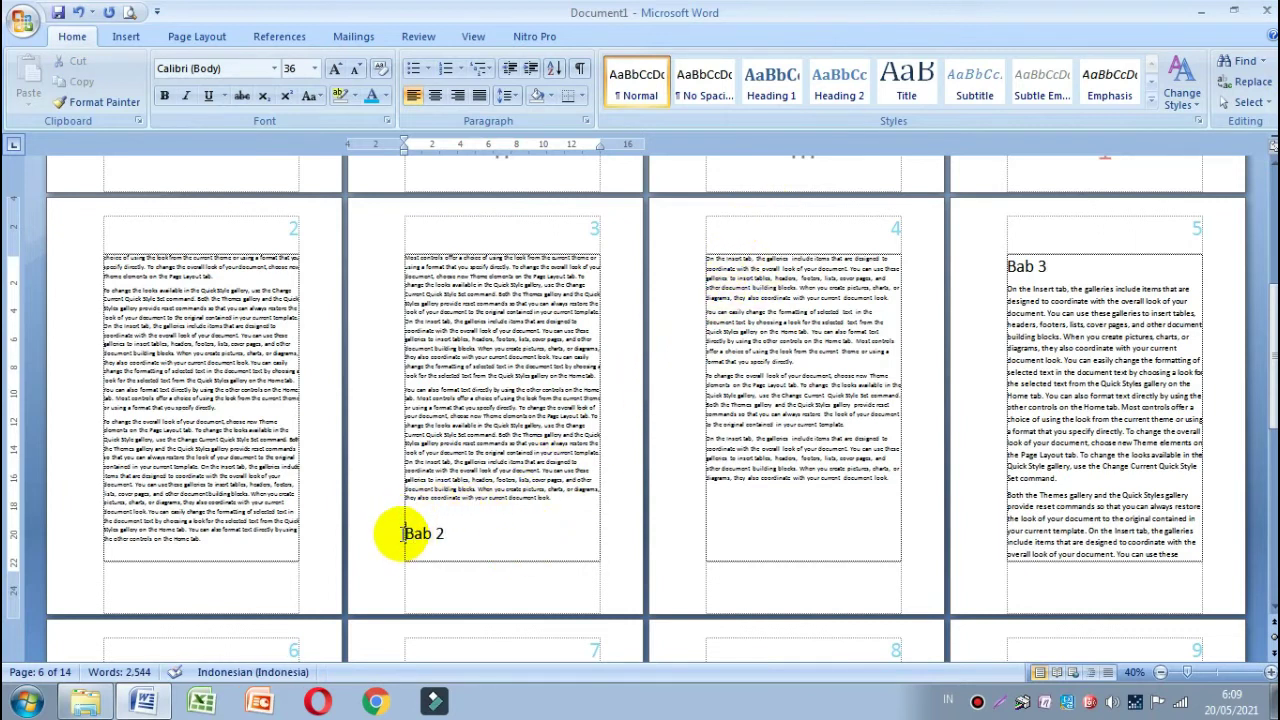
left_click_drag(403, 533, 424, 533)
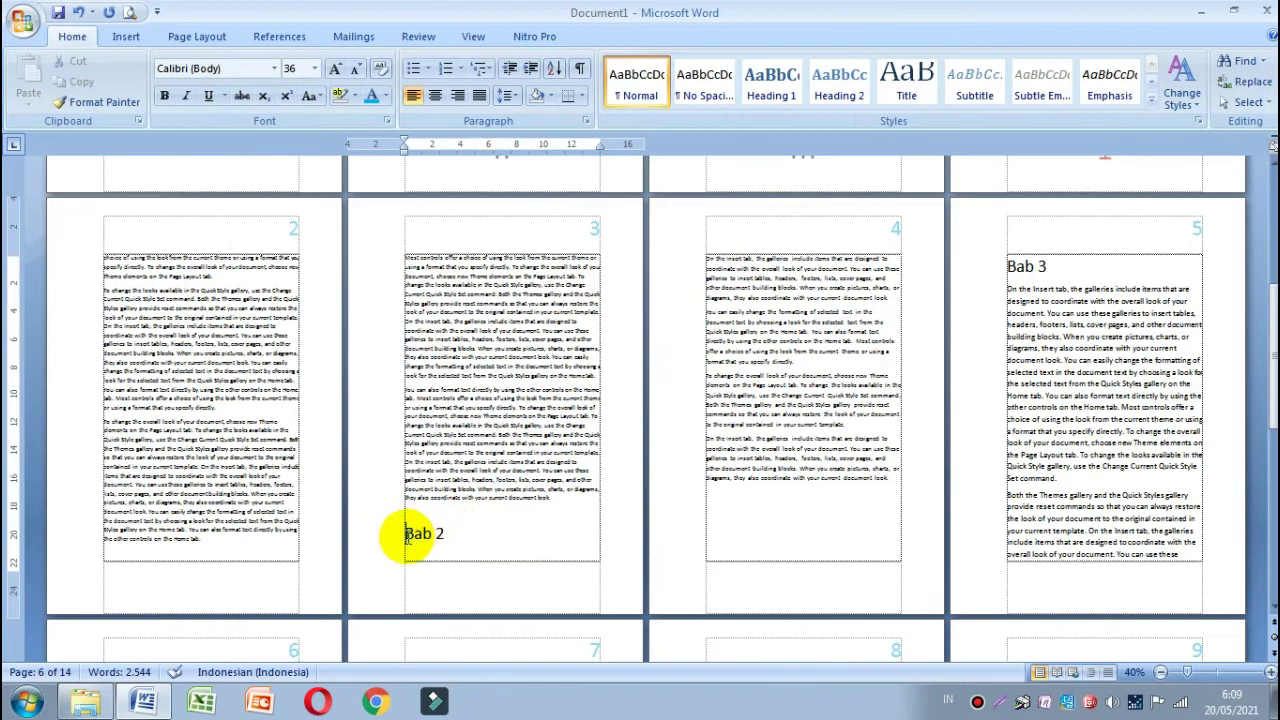
Insert a Next Page section break before 'Bab 2'.
left_click(198, 38)
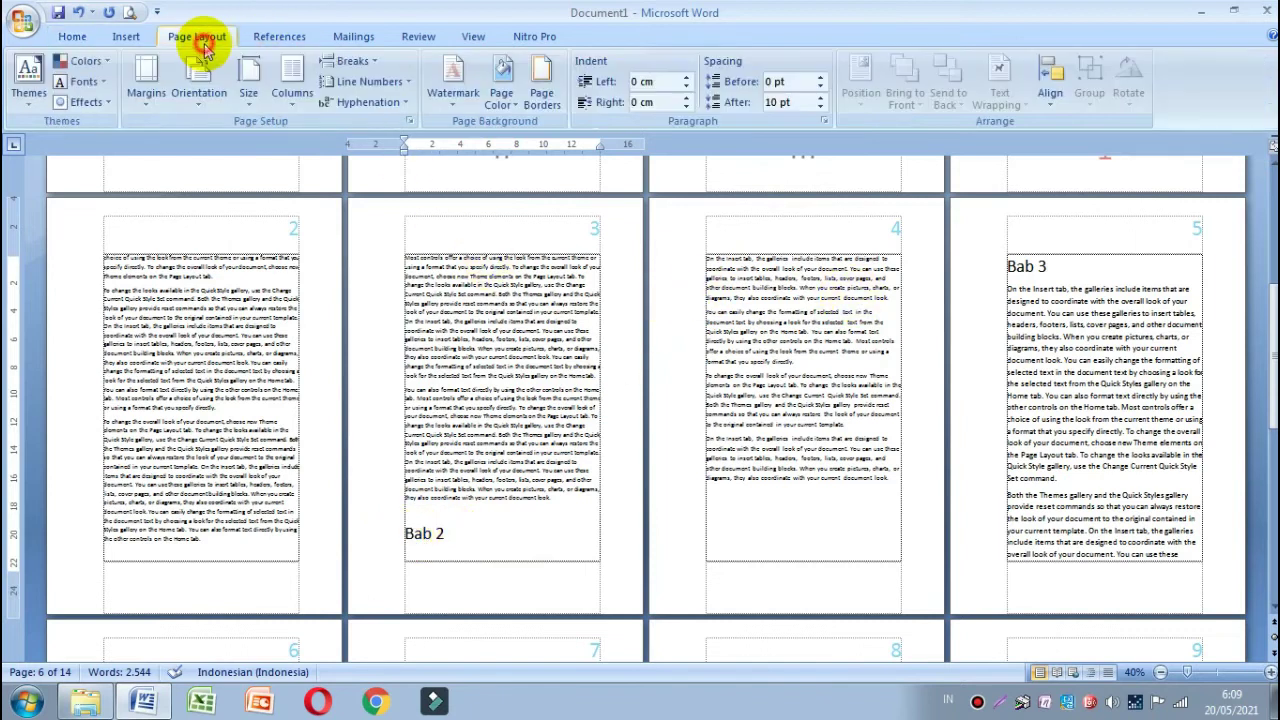
left_click(368, 68)
left_click(368, 68)
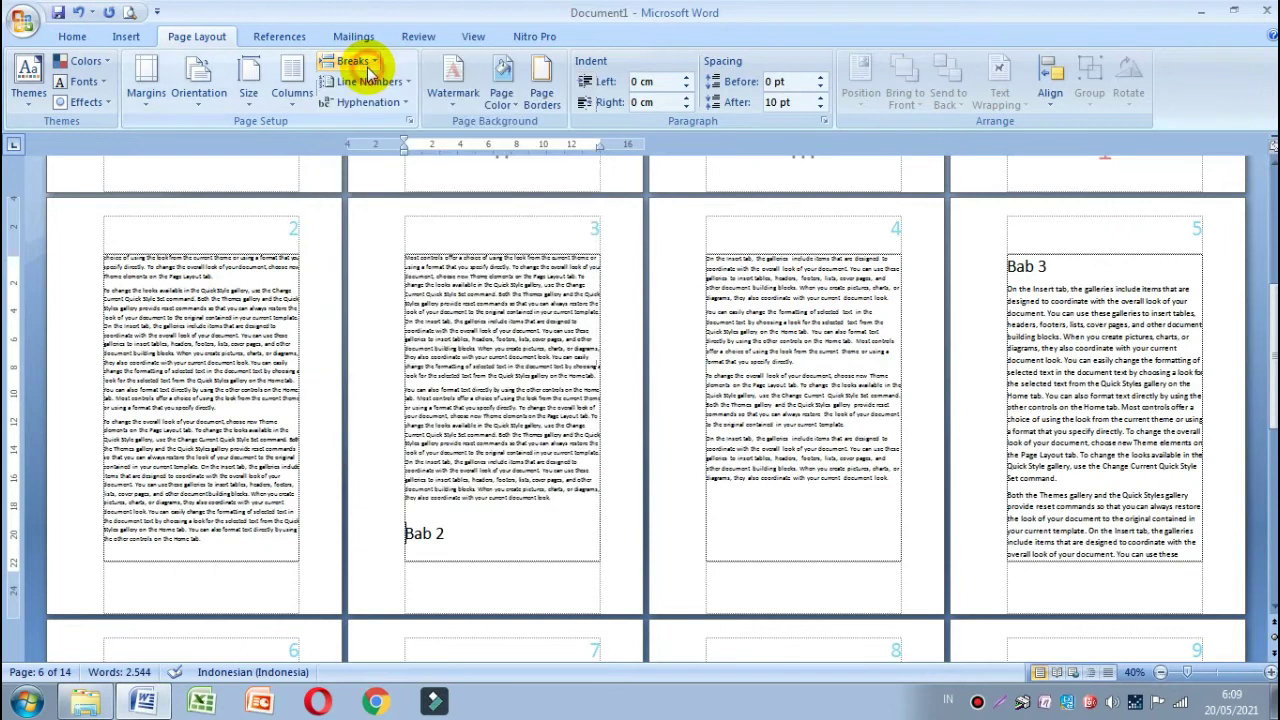
left_click(369, 70)
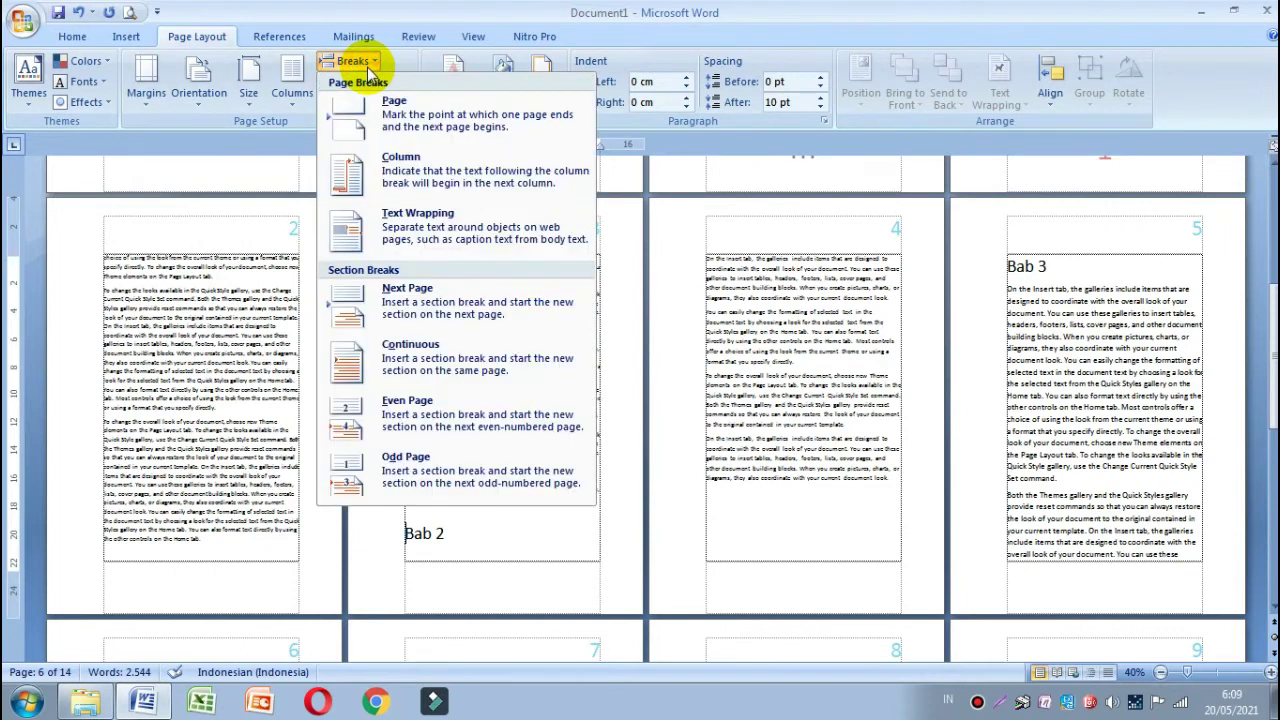
left_click(412, 306)
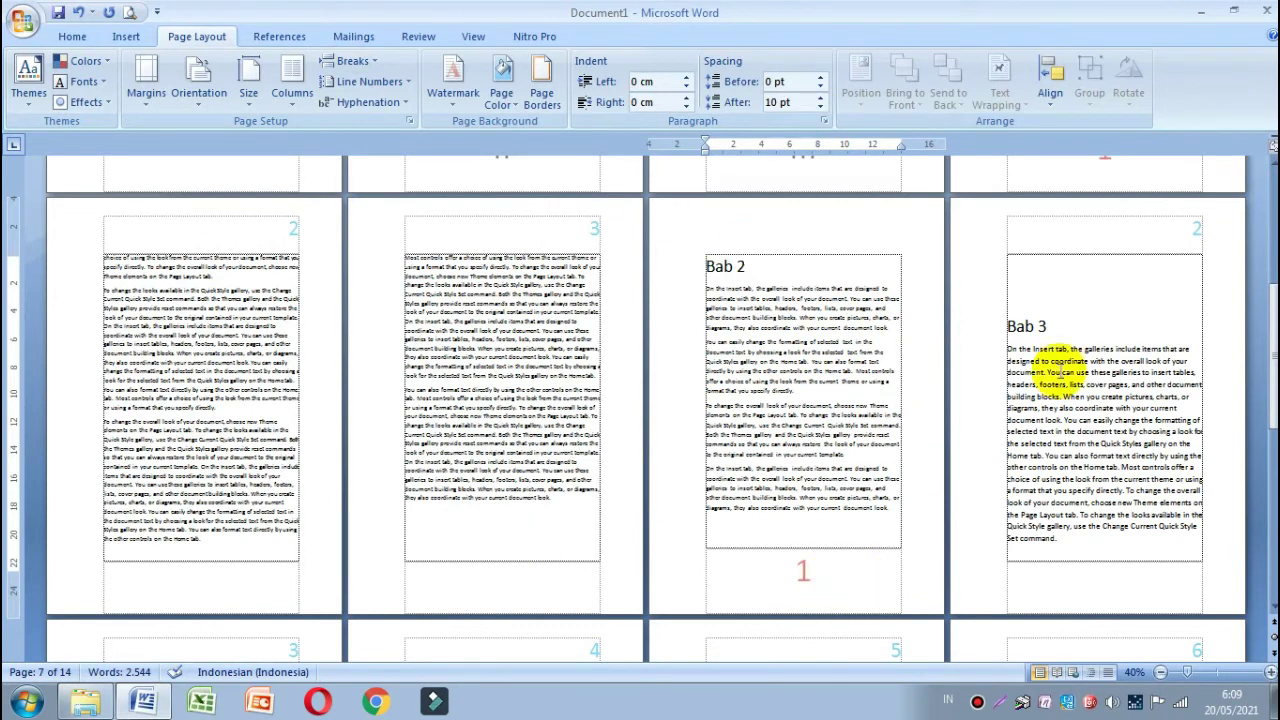
Set Bab 2's page numbering to continue from the previous section, so it shows 4.
double_click(838, 580)
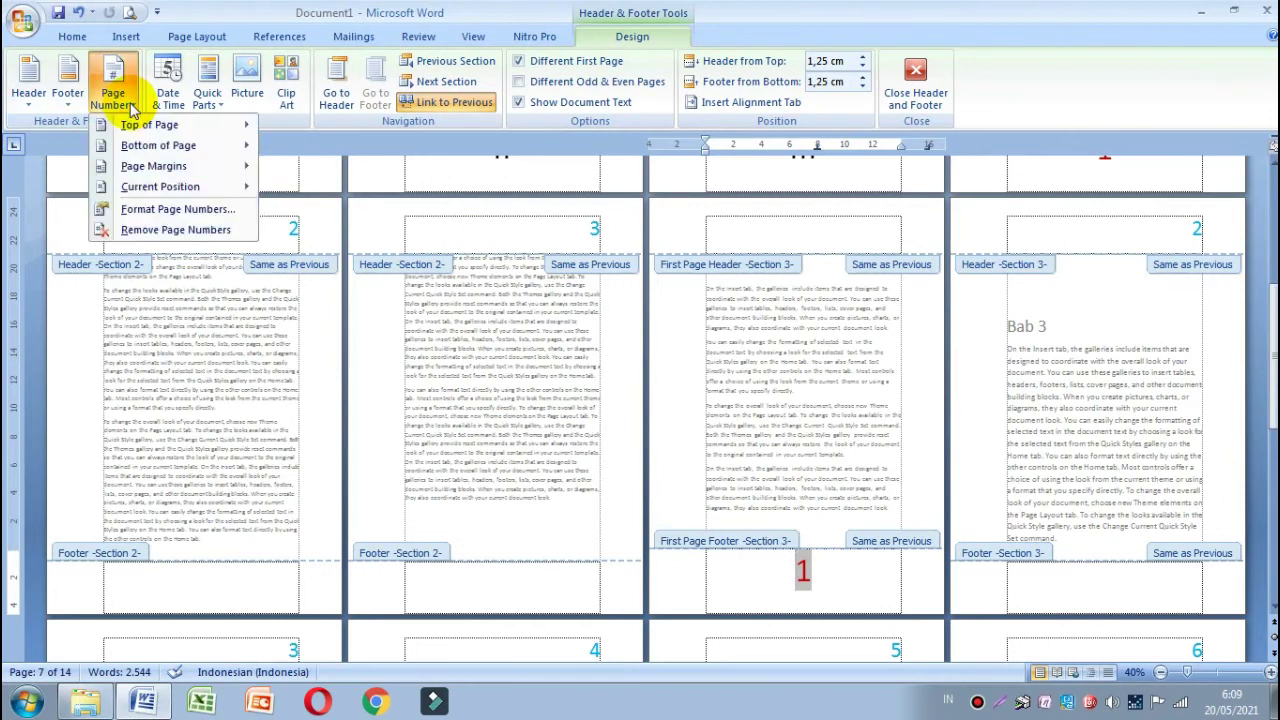
left_click(125, 210)
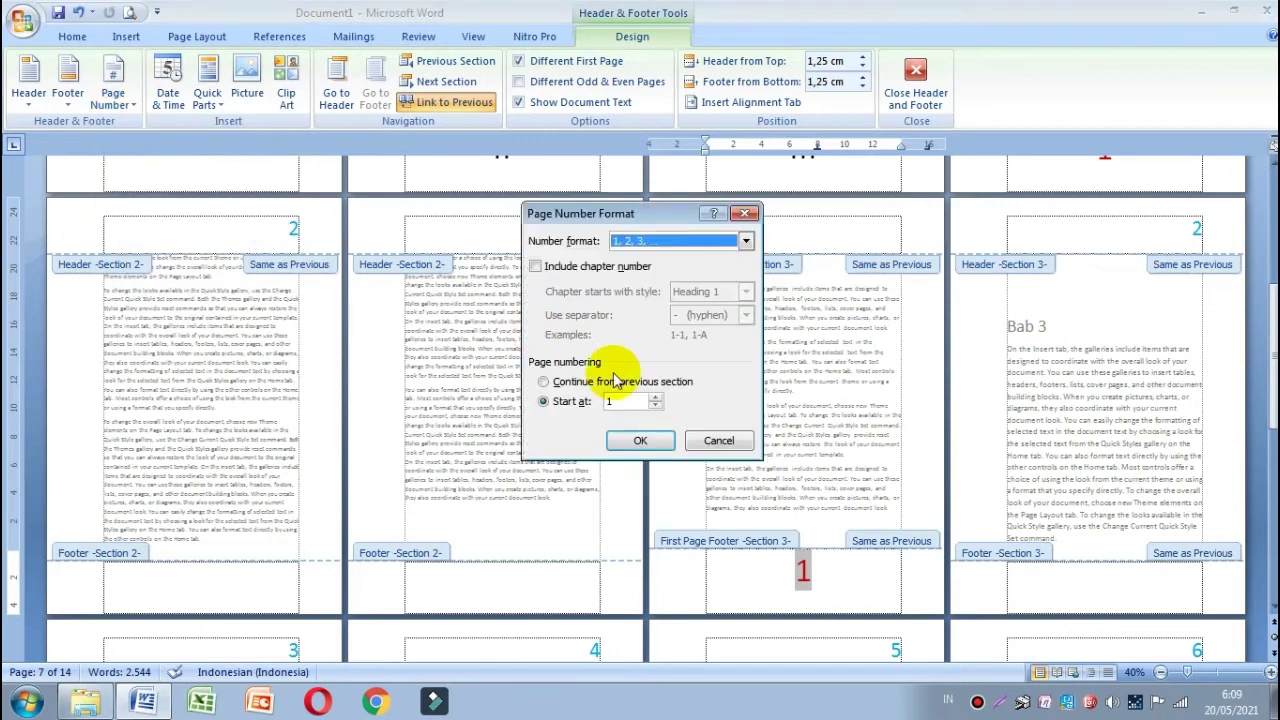
left_click(557, 386)
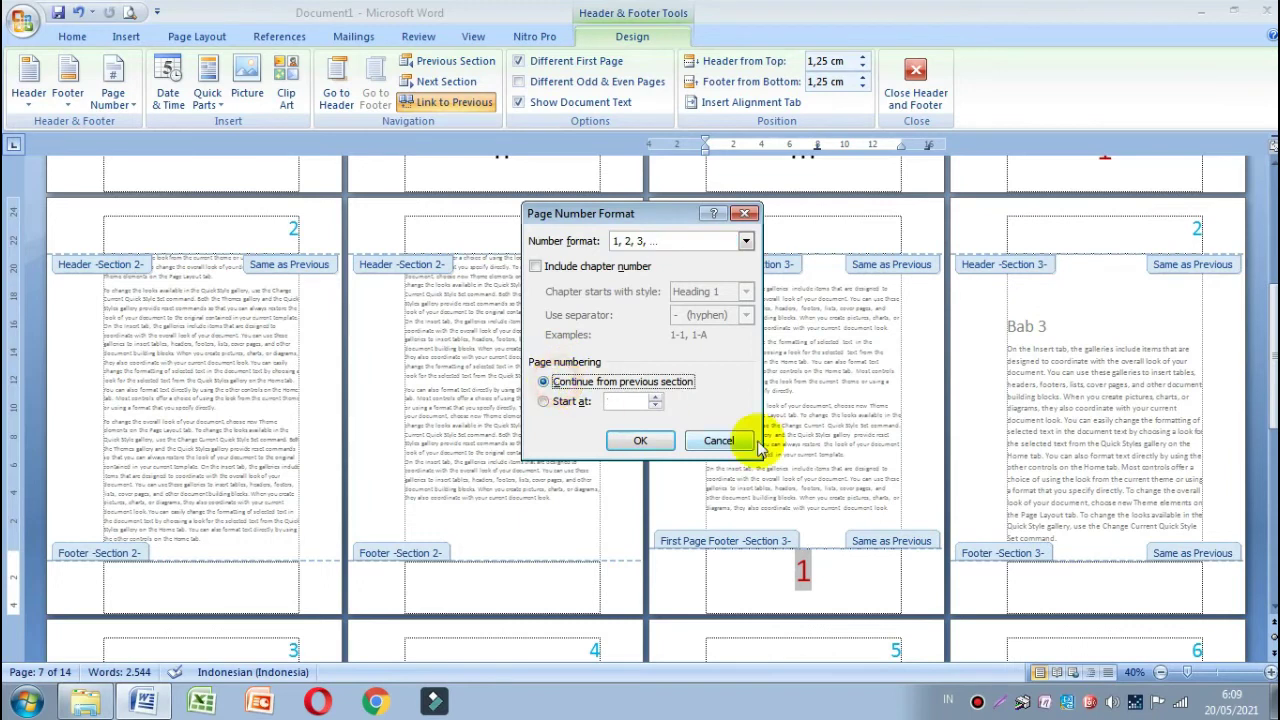
left_click(652, 445)
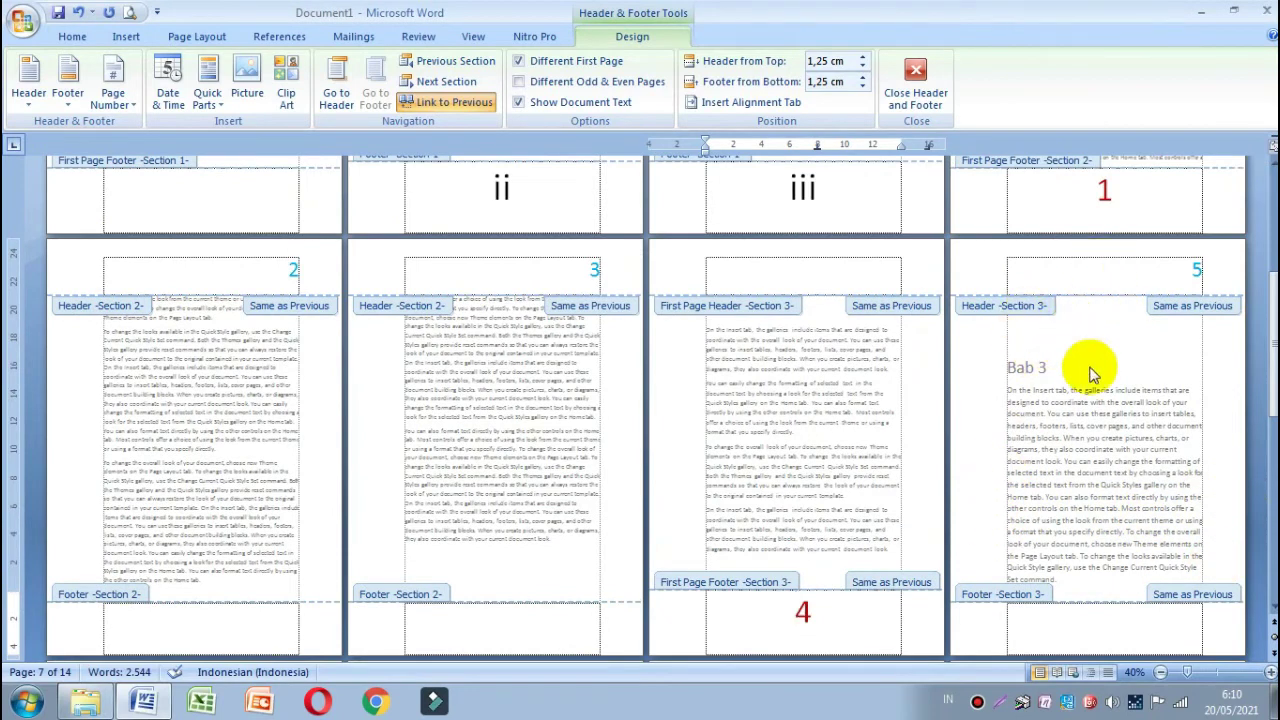
left_click(908, 108)
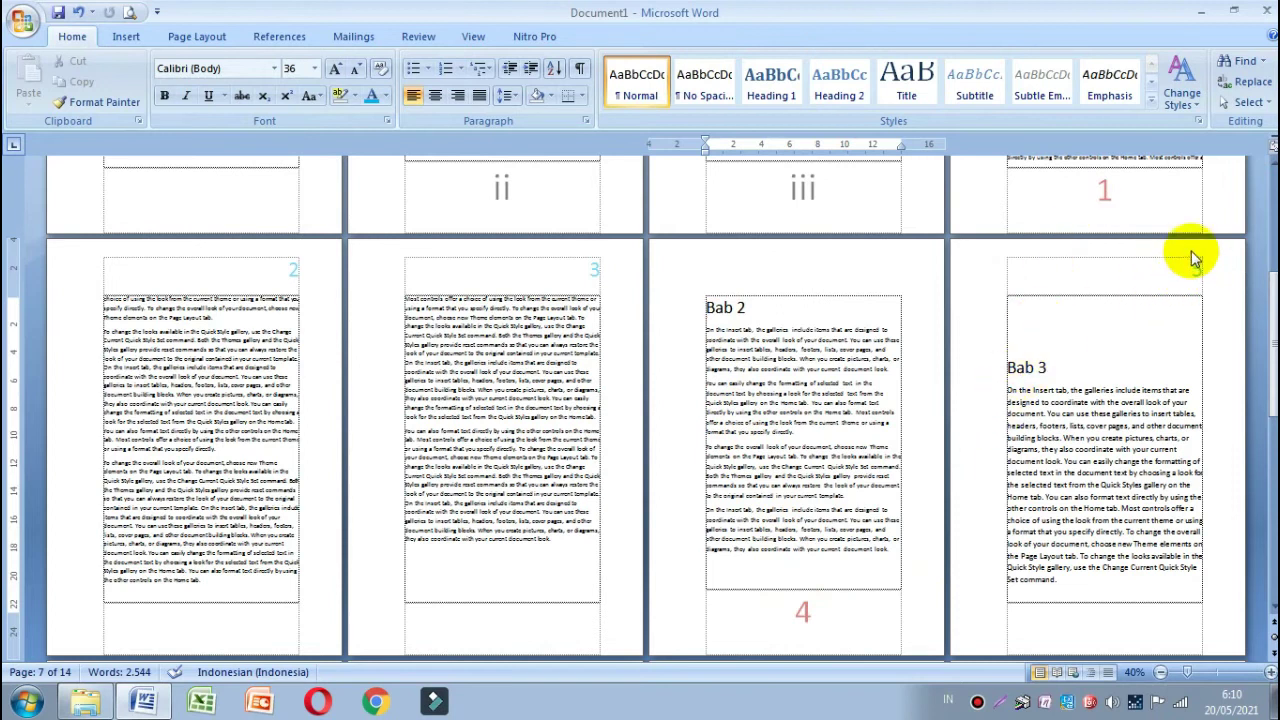
Delete the blank lines and old page break before the 'Bab 3' heading.
left_click(1047, 313)
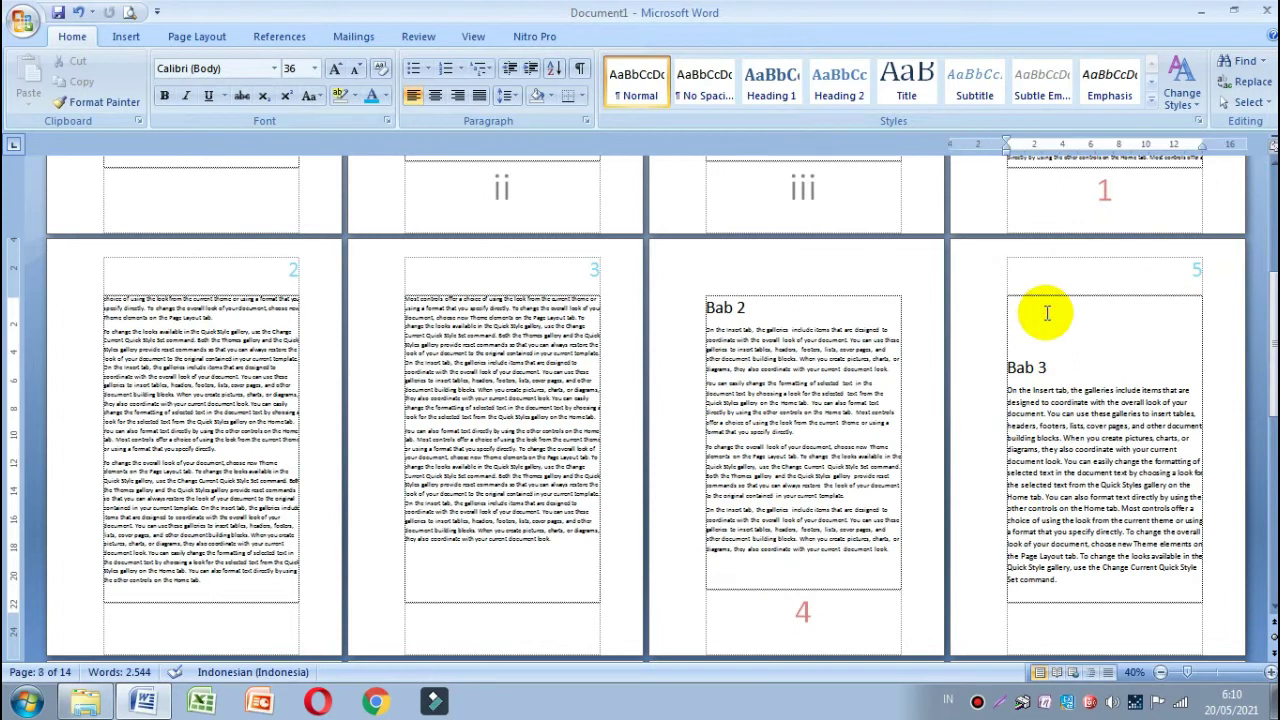
key("Delete")
key("Delete")
key("Delete")
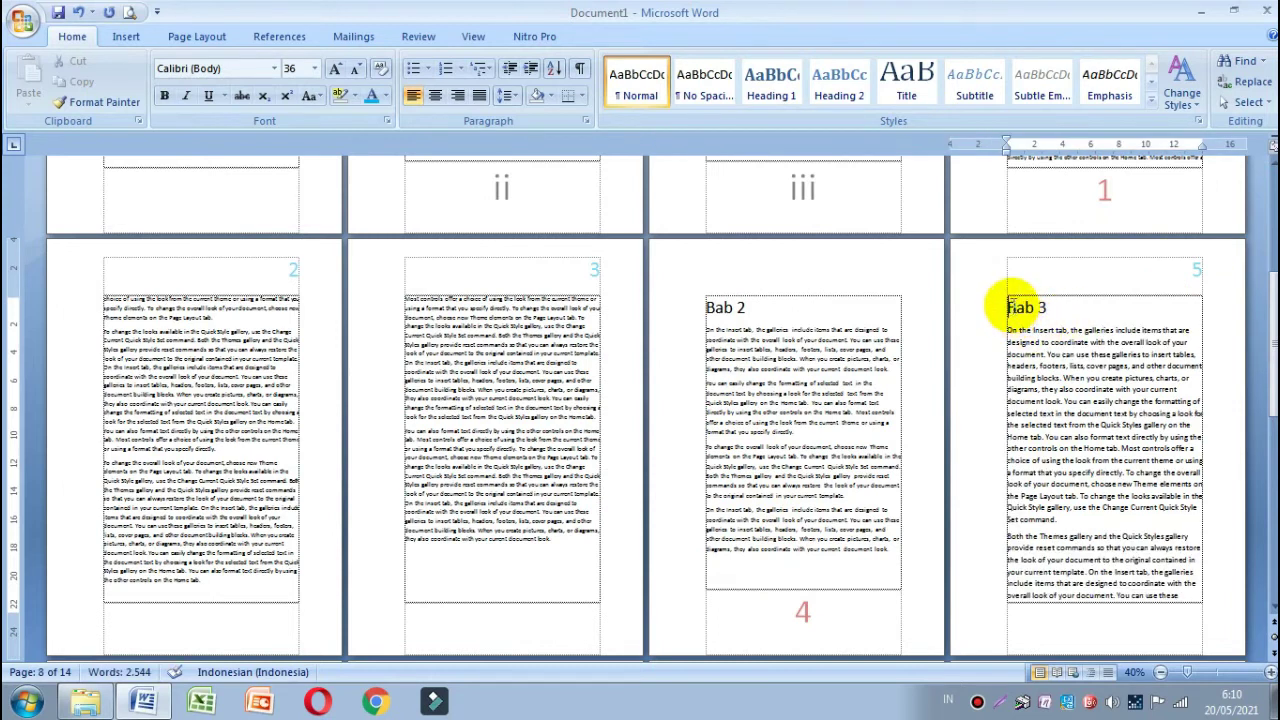
left_click_drag(1008, 308, 1050, 310)
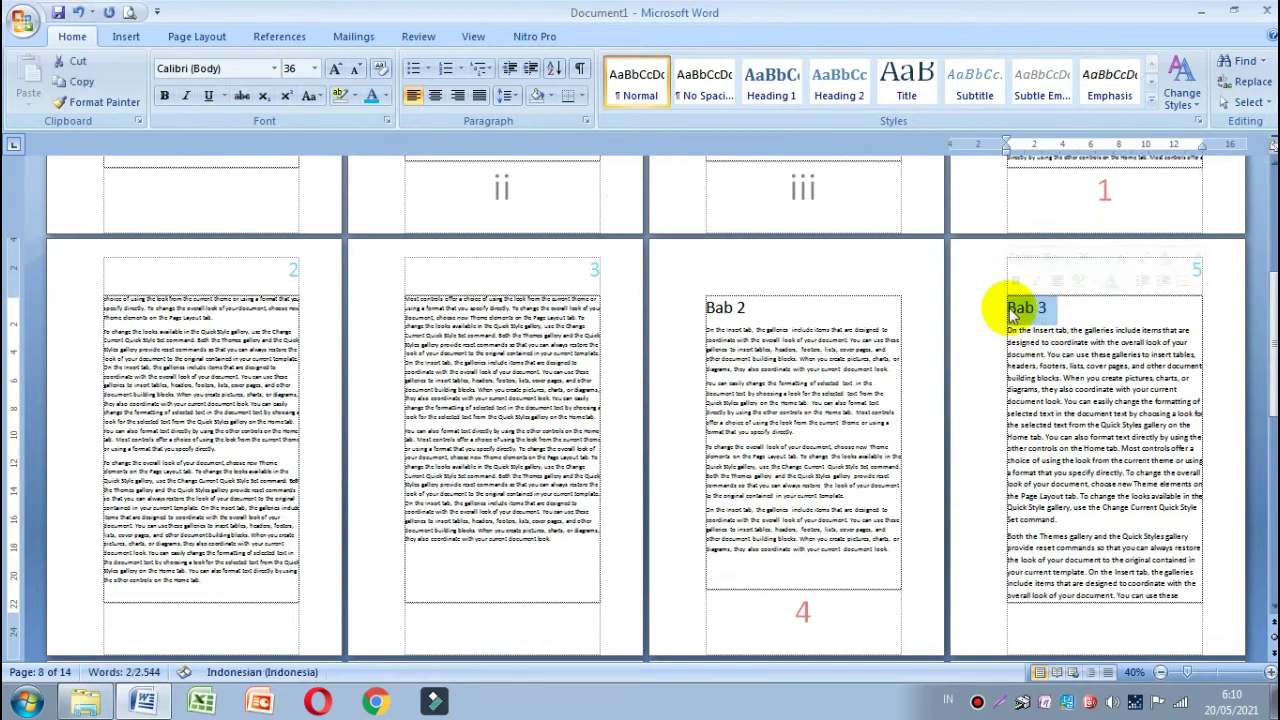
left_click(1016, 310)
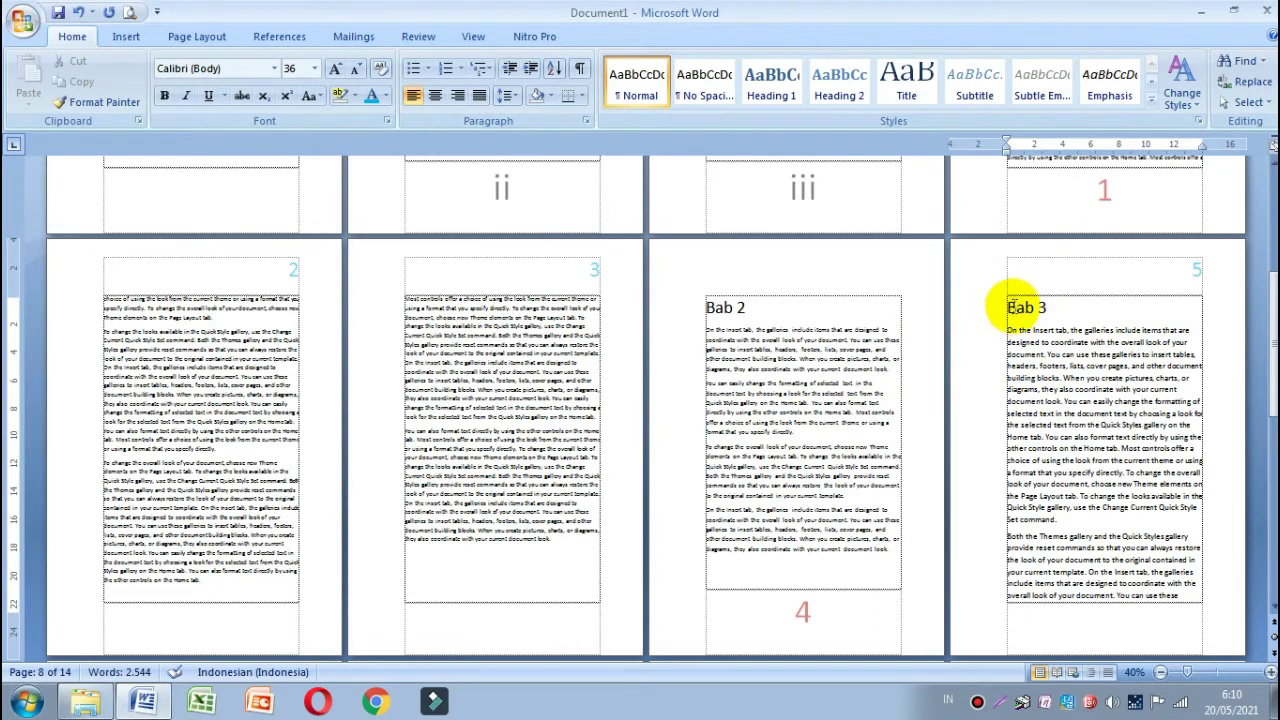
left_click(1011, 308)
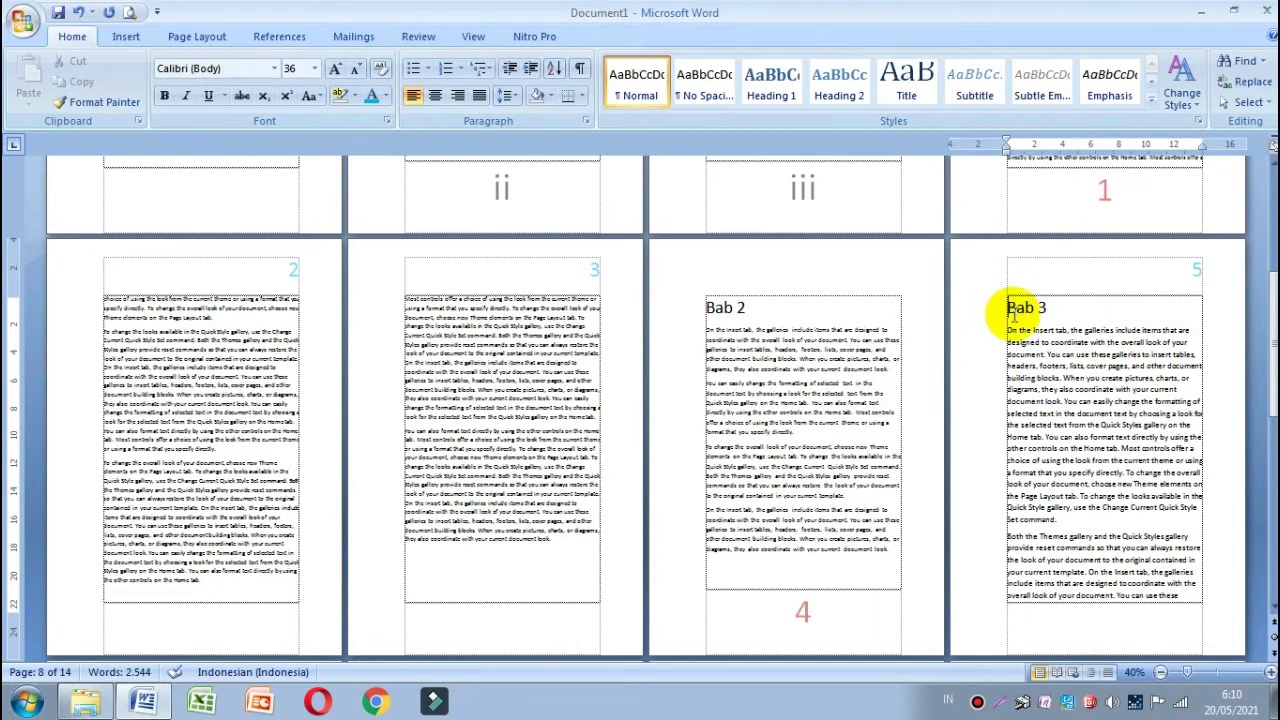
key("BackSpace")
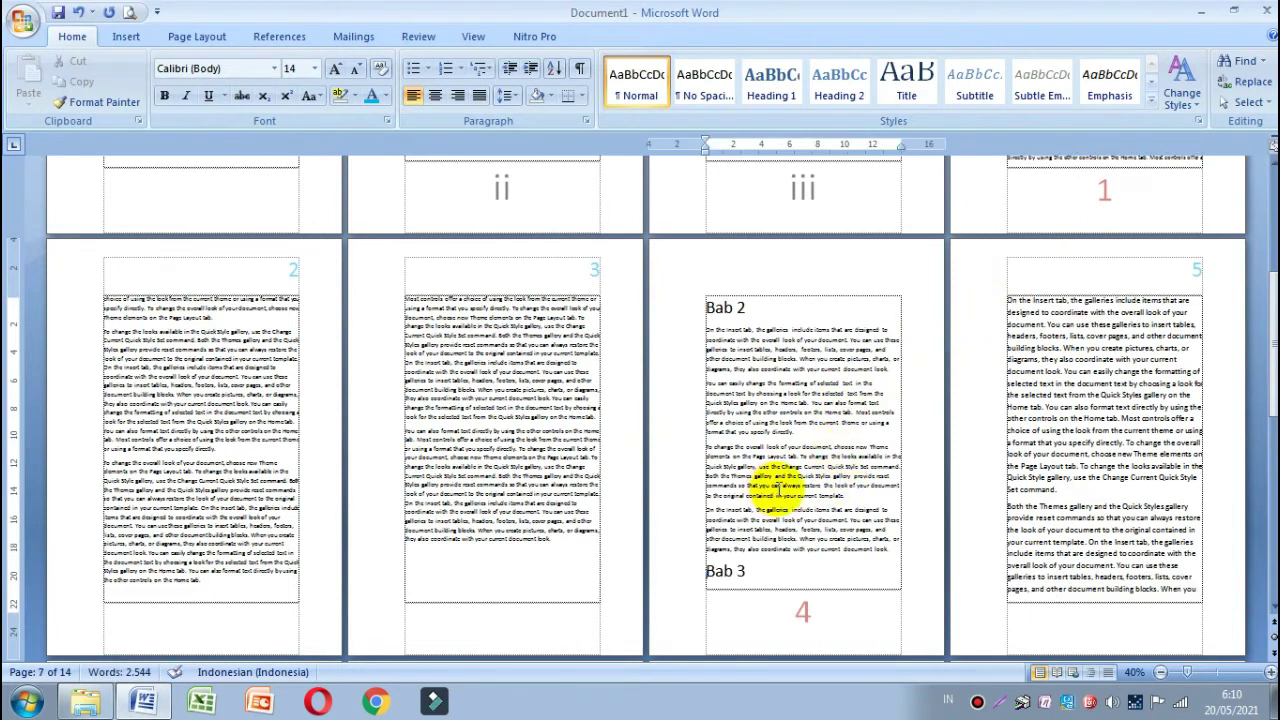
Insert a Next Page section break before 'Bab 3', numbered 5.
left_click(205, 45)
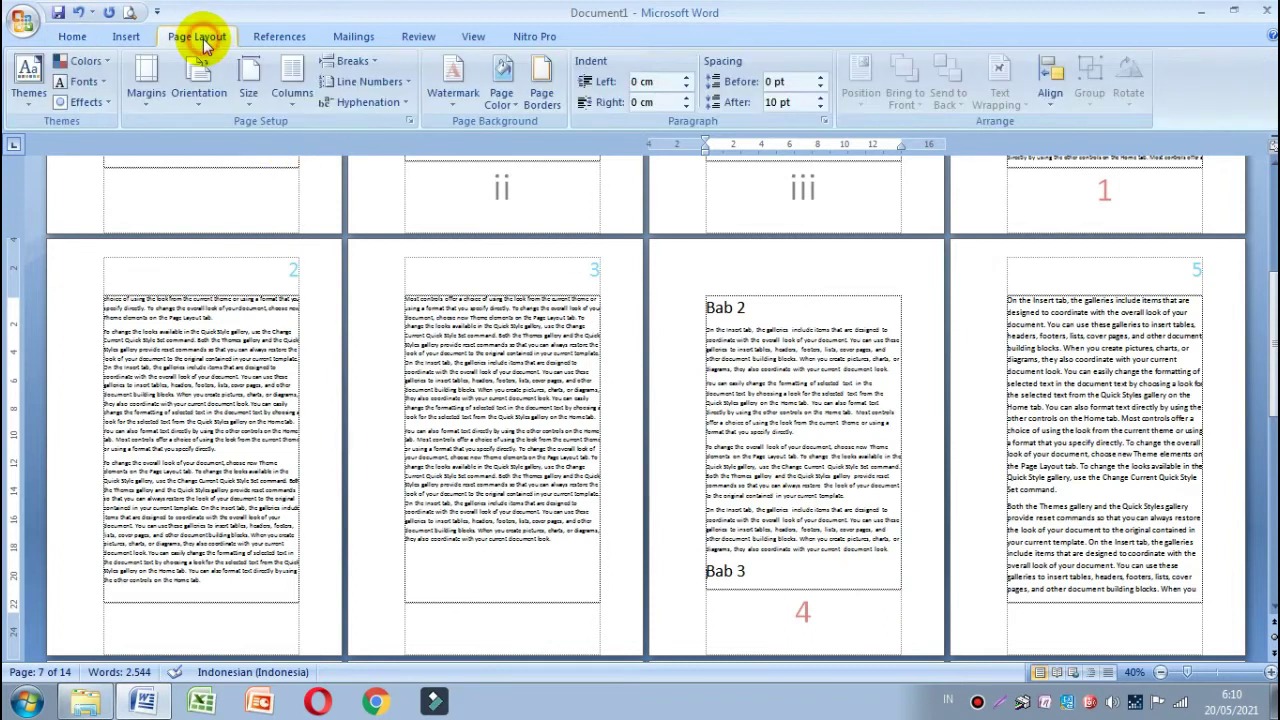
left_click(367, 60)
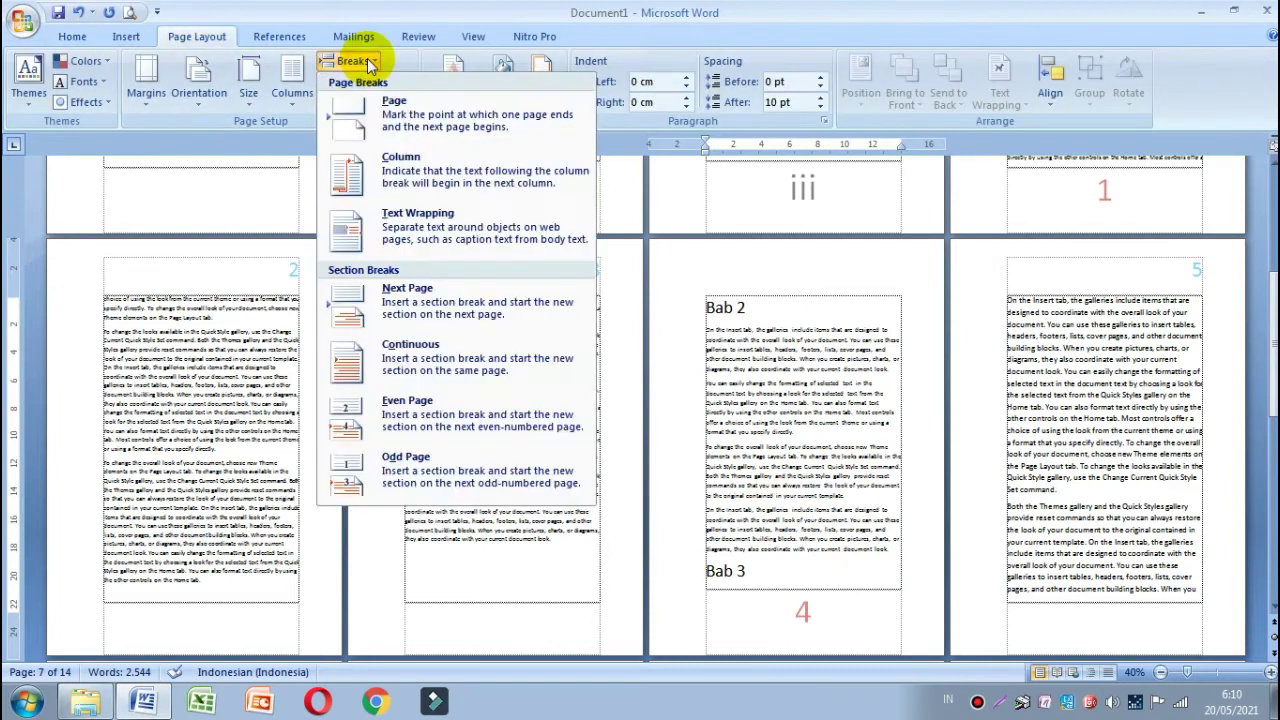
left_click(409, 311)
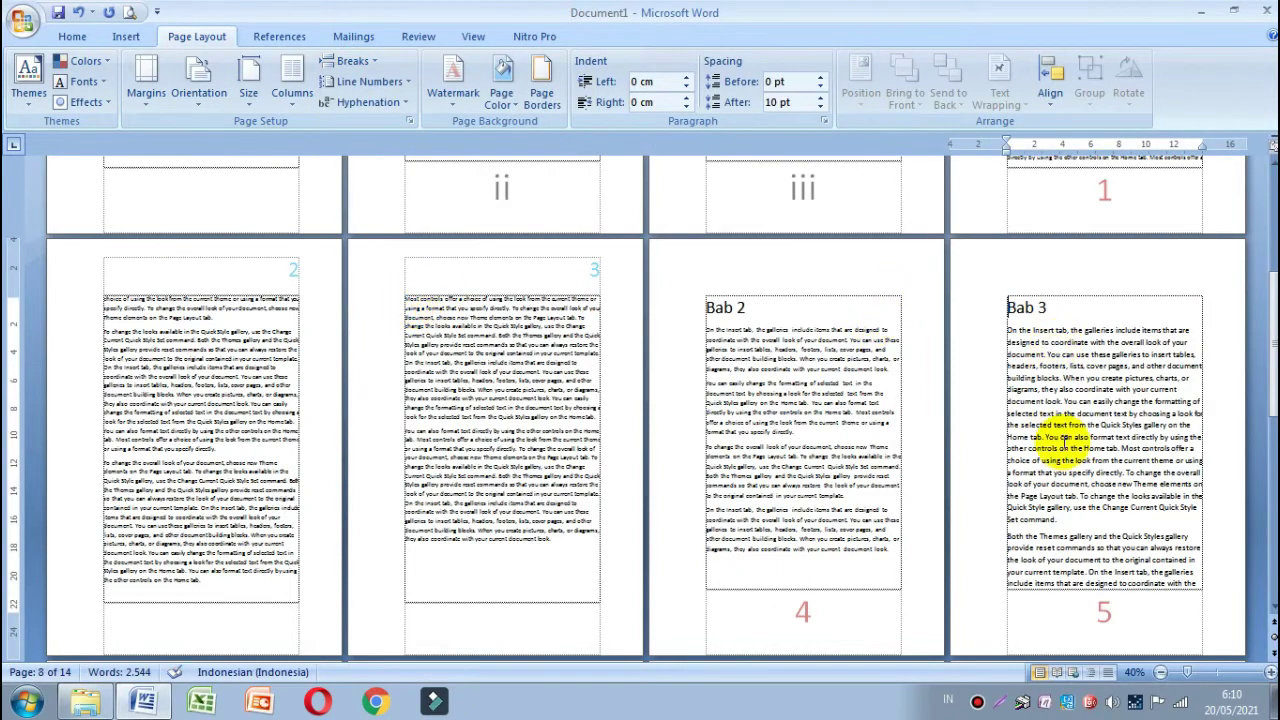
Delete the three blank lines above the Daftar Pustaka heading.
scroll(1066, 466, "down", 1)
scroll(1078, 555, "down", 1)
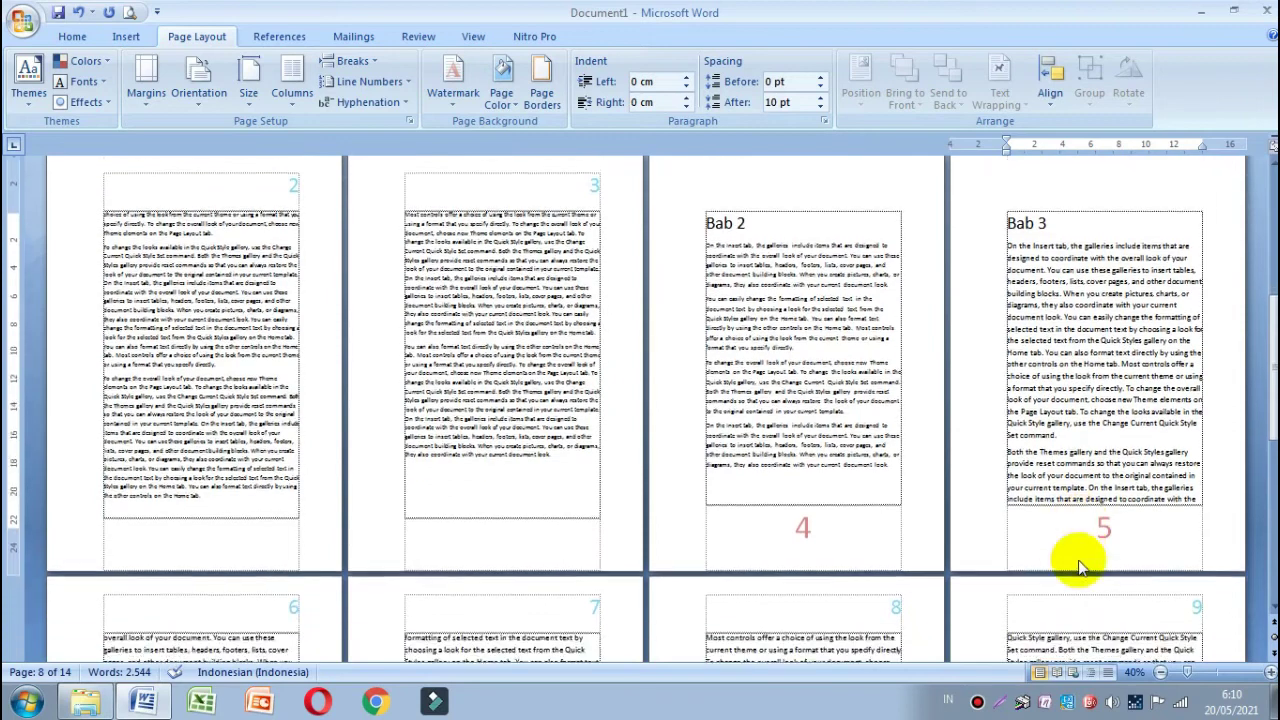
scroll(1078, 560, "down", 2)
scroll(1078, 503, "down", 1)
scroll(1072, 503, "down", 1)
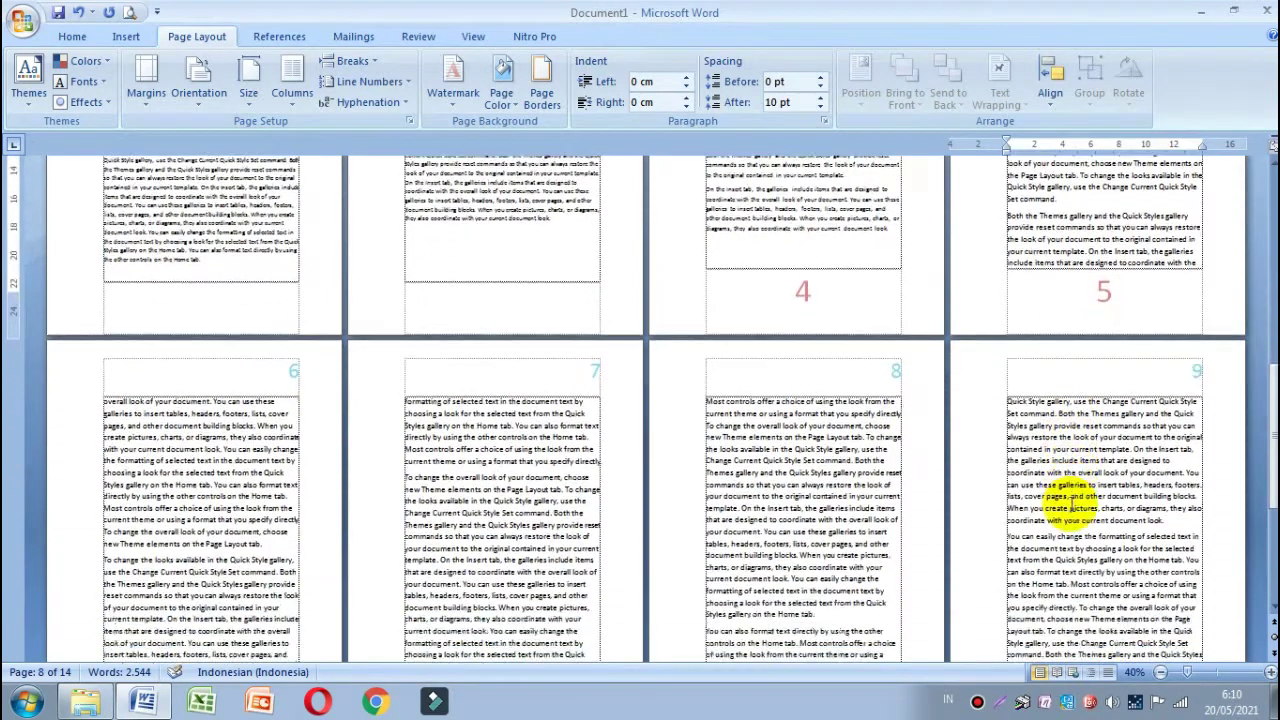
scroll(1072, 505, "down", 2)
scroll(1072, 505, "down", 1)
scroll(1070, 508, "down", 1)
scroll(1070, 510, "down", 1)
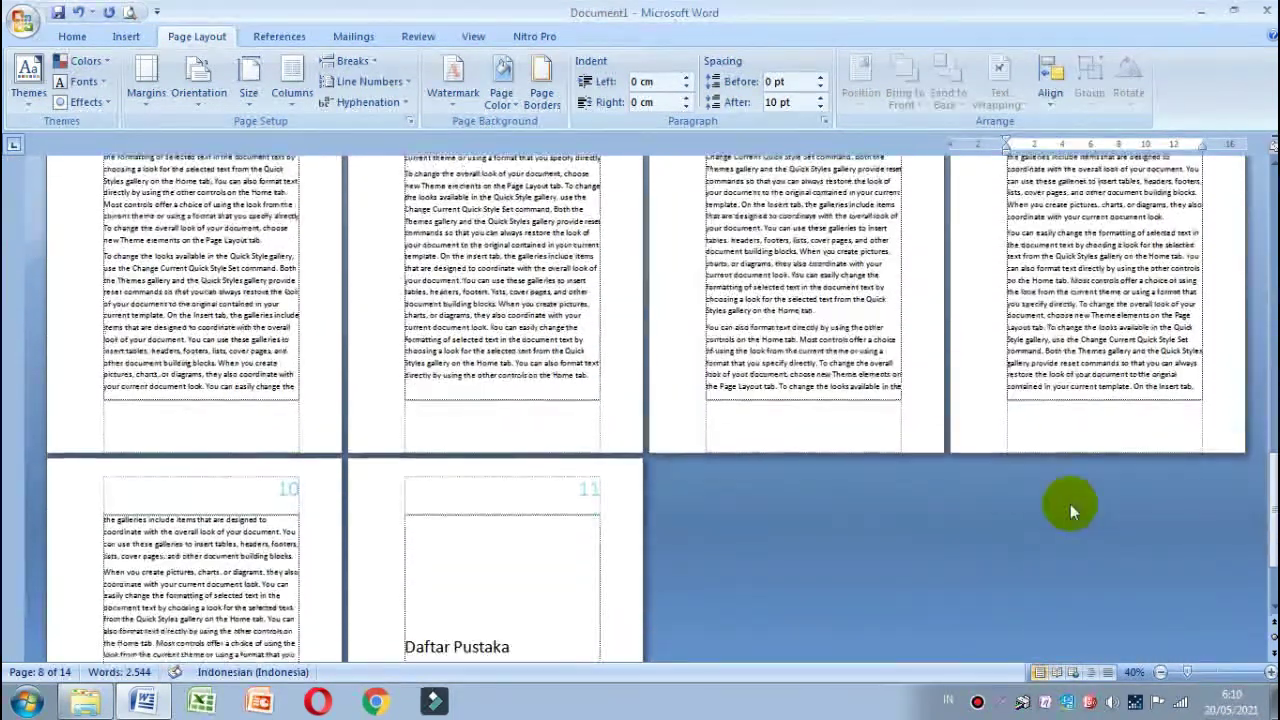
scroll(1070, 510, "down", 4)
left_click(710, 513)
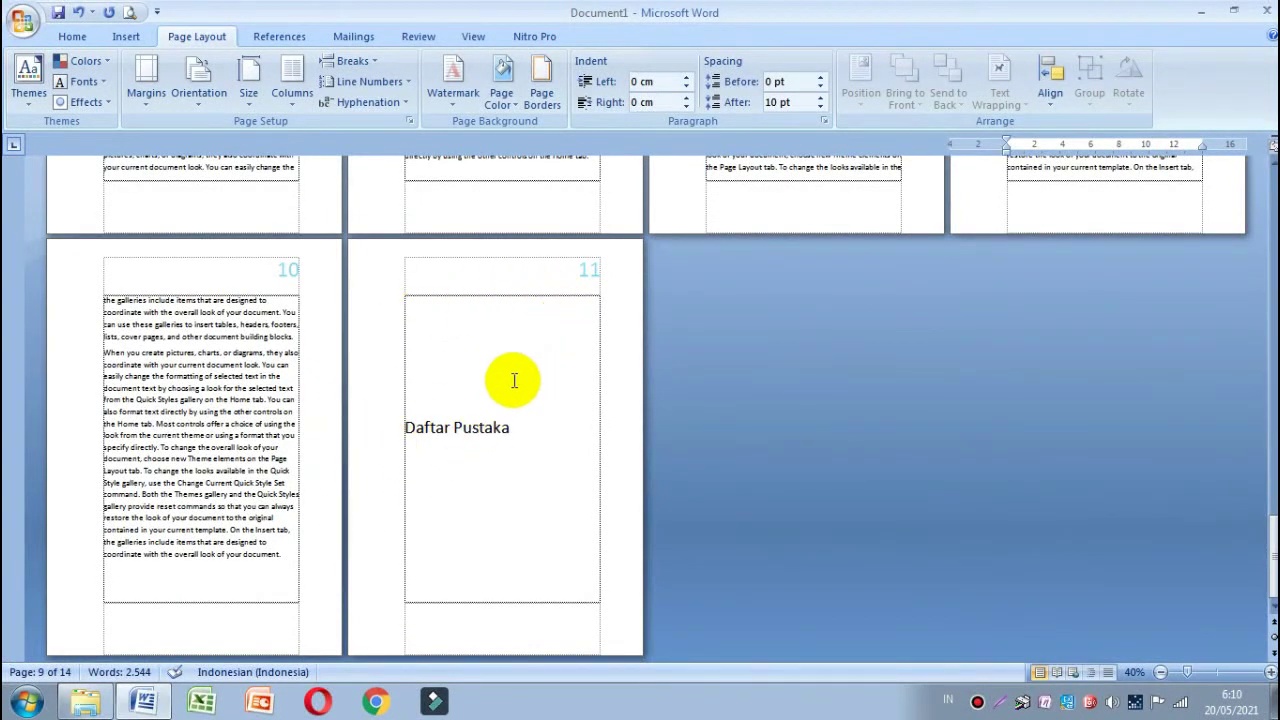
left_click(406, 433)
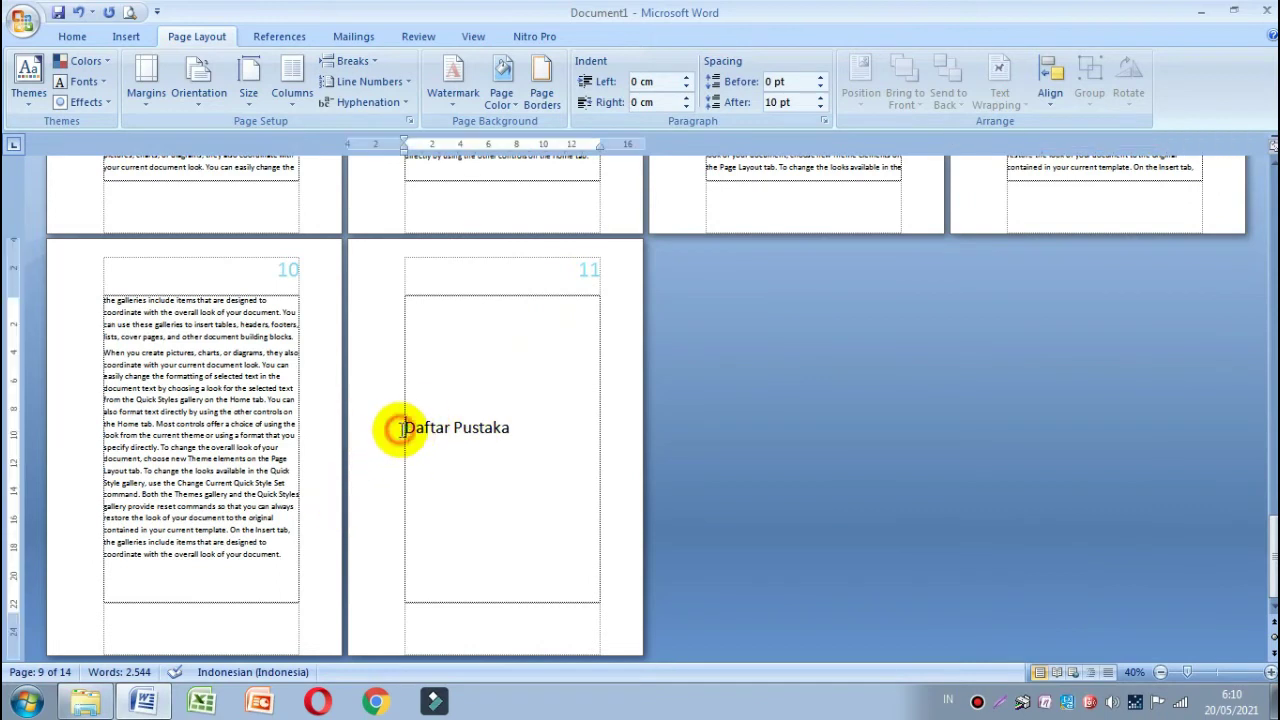
key("BackSpace")
key("BackSpace")
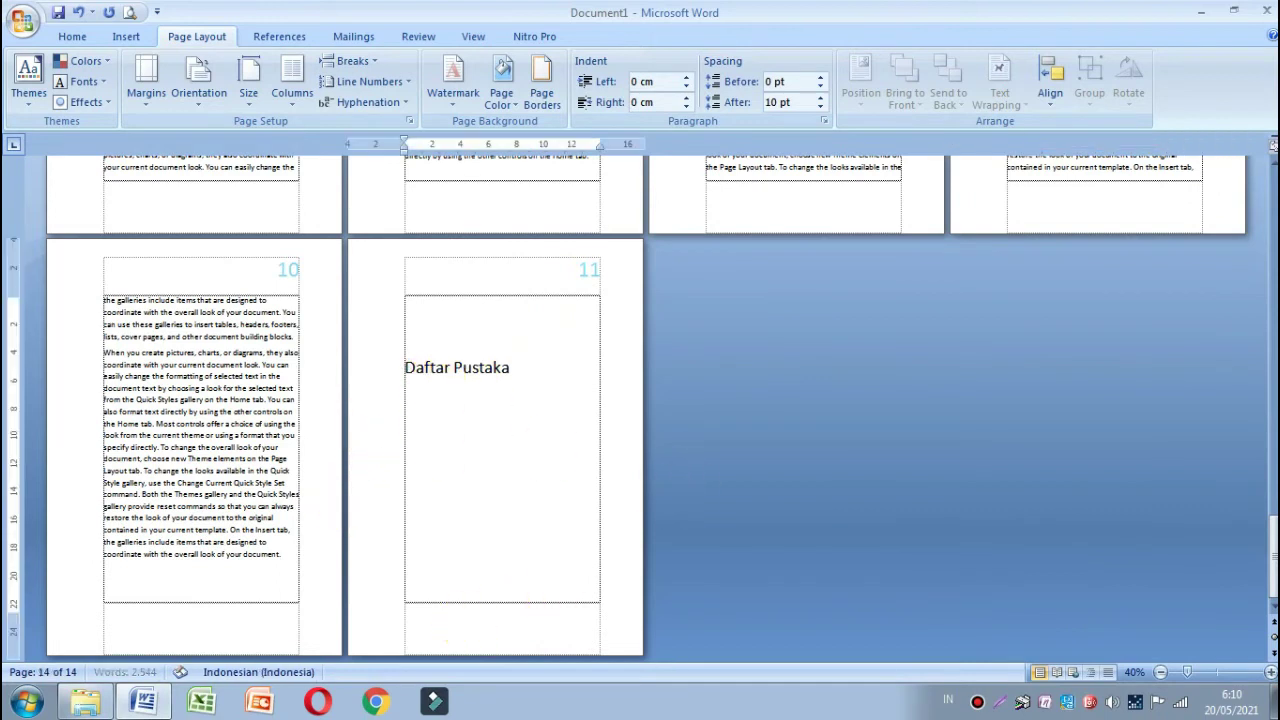
key("BackSpace")
key("BackSpace")
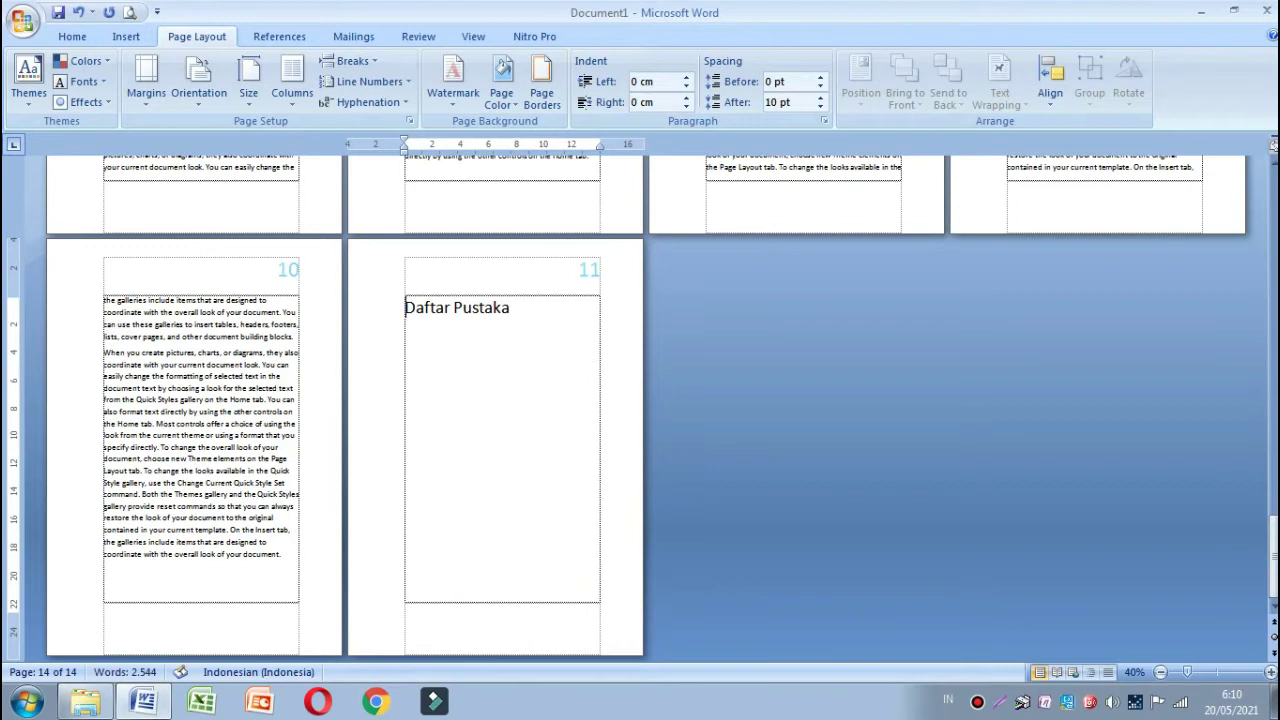
key("BackSpace")
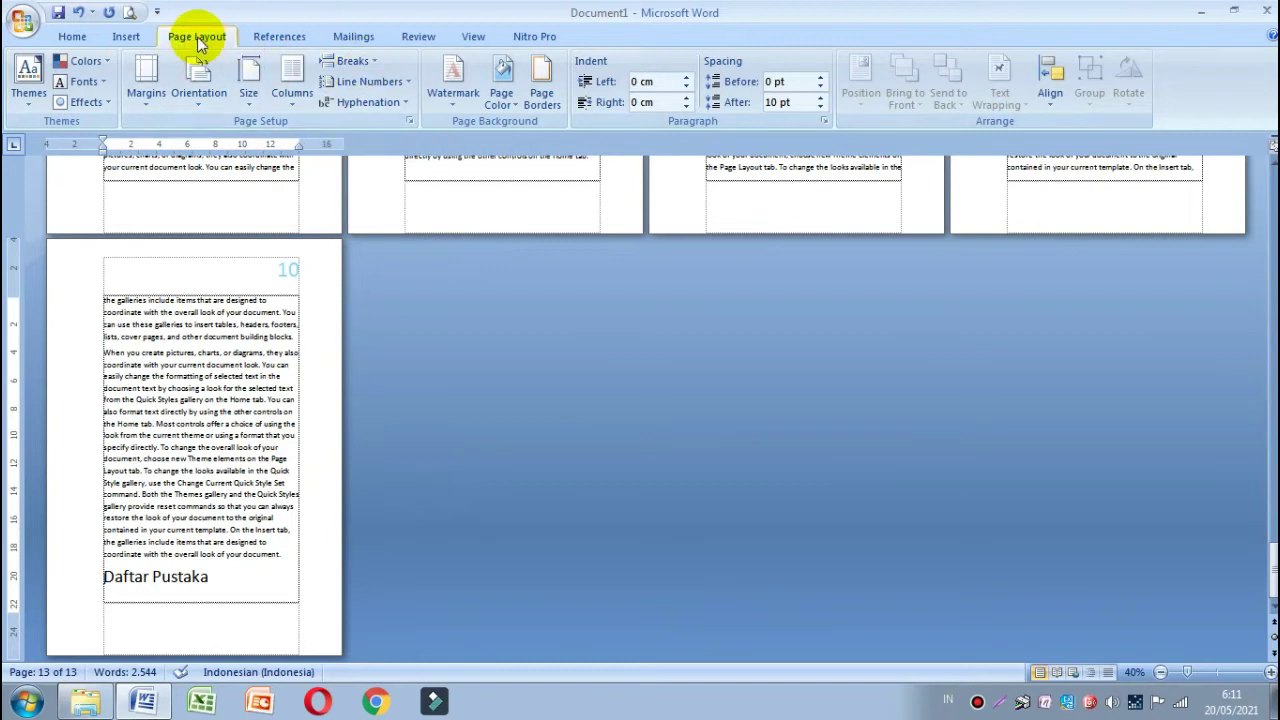
Insert a Next Page section break so Daftar Pustaka starts on page 11.
left_click(353, 61)
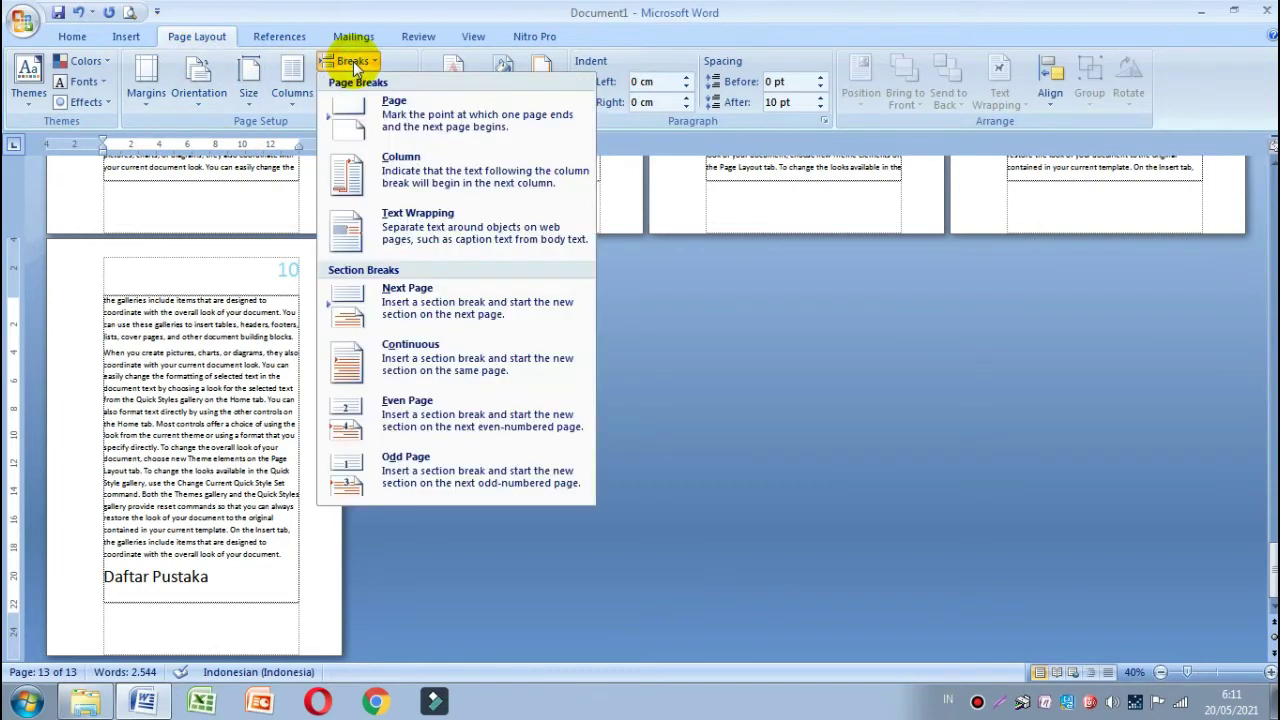
left_click(403, 314)
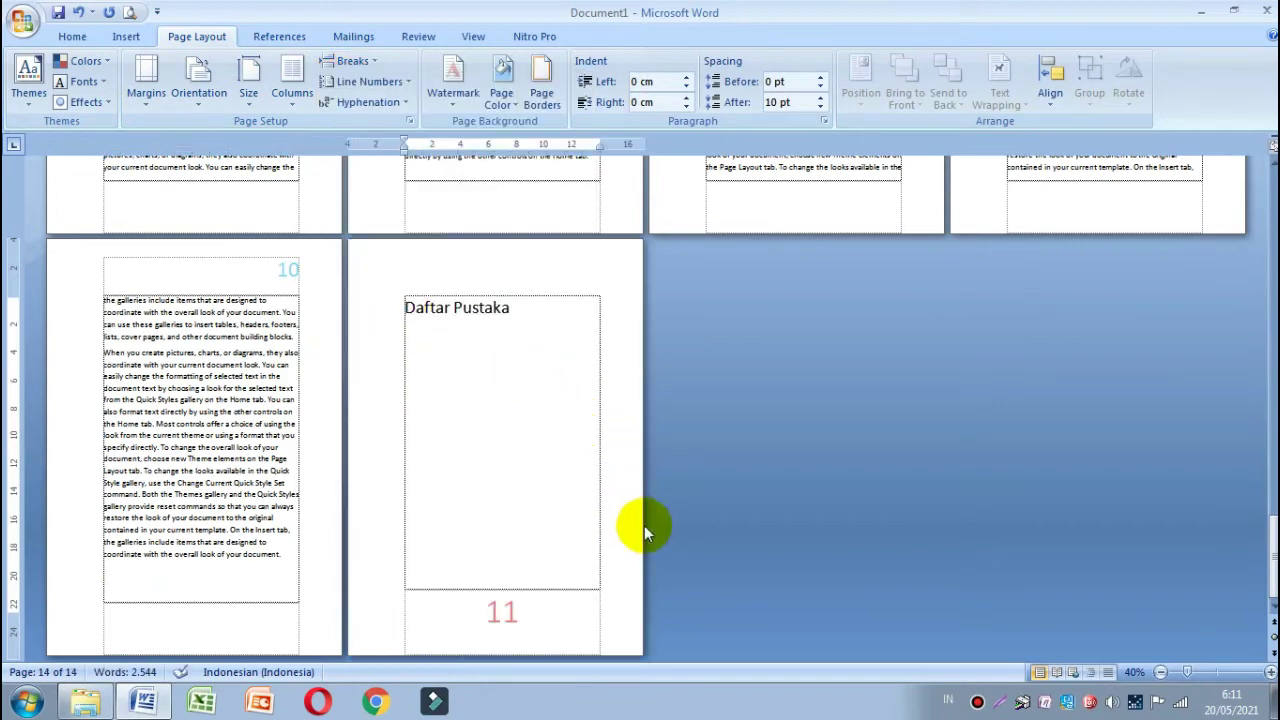
scroll(600, 612, "up", 3)
scroll(607, 607, "up", 2)
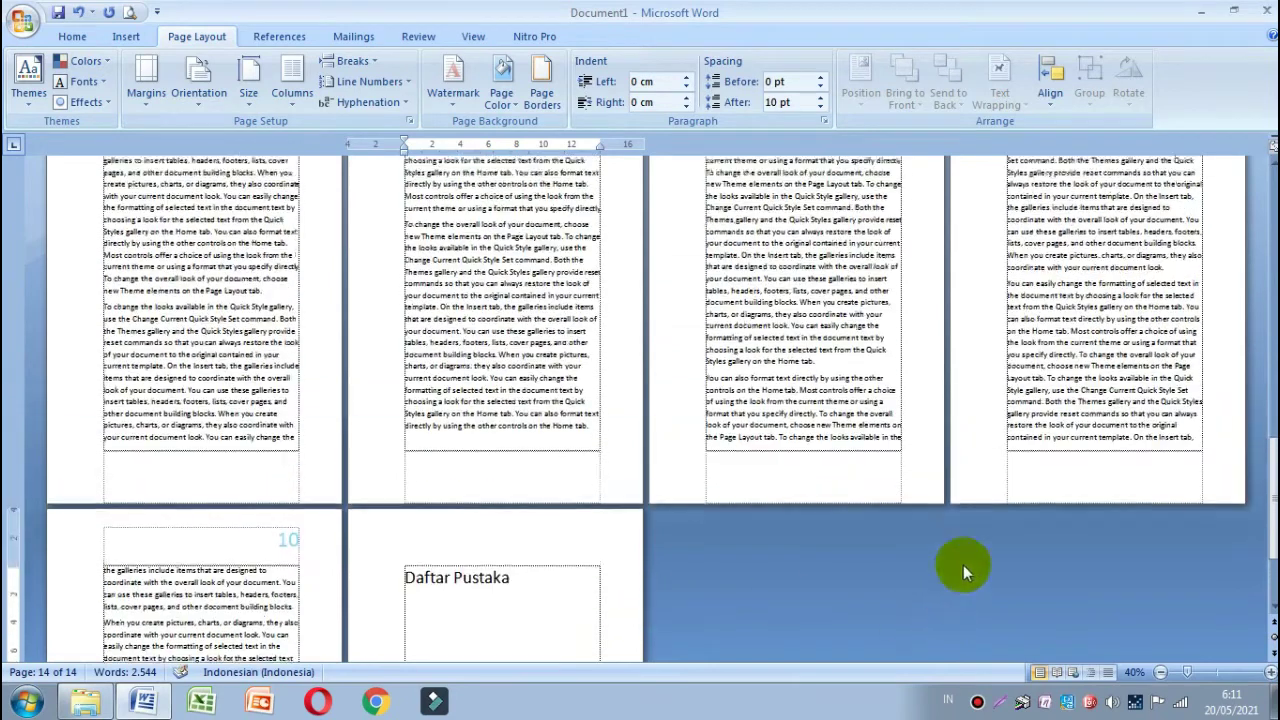
scroll(971, 566, "up", 2)
scroll(757, 457, "up", 3)
scroll(774, 480, "up", 3)
Add a new line after the page-10 text, removing an accidental blank page.
scroll(778, 475, "up", 2)
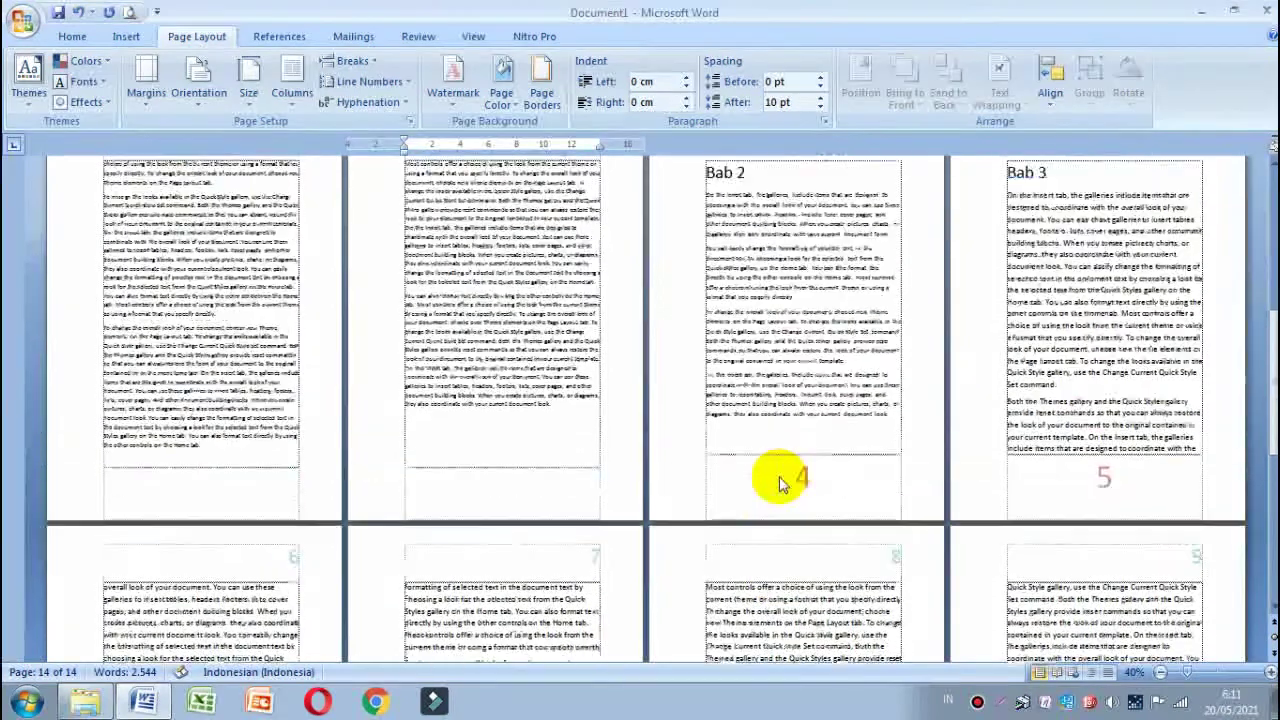
scroll(820, 475, "up", 2)
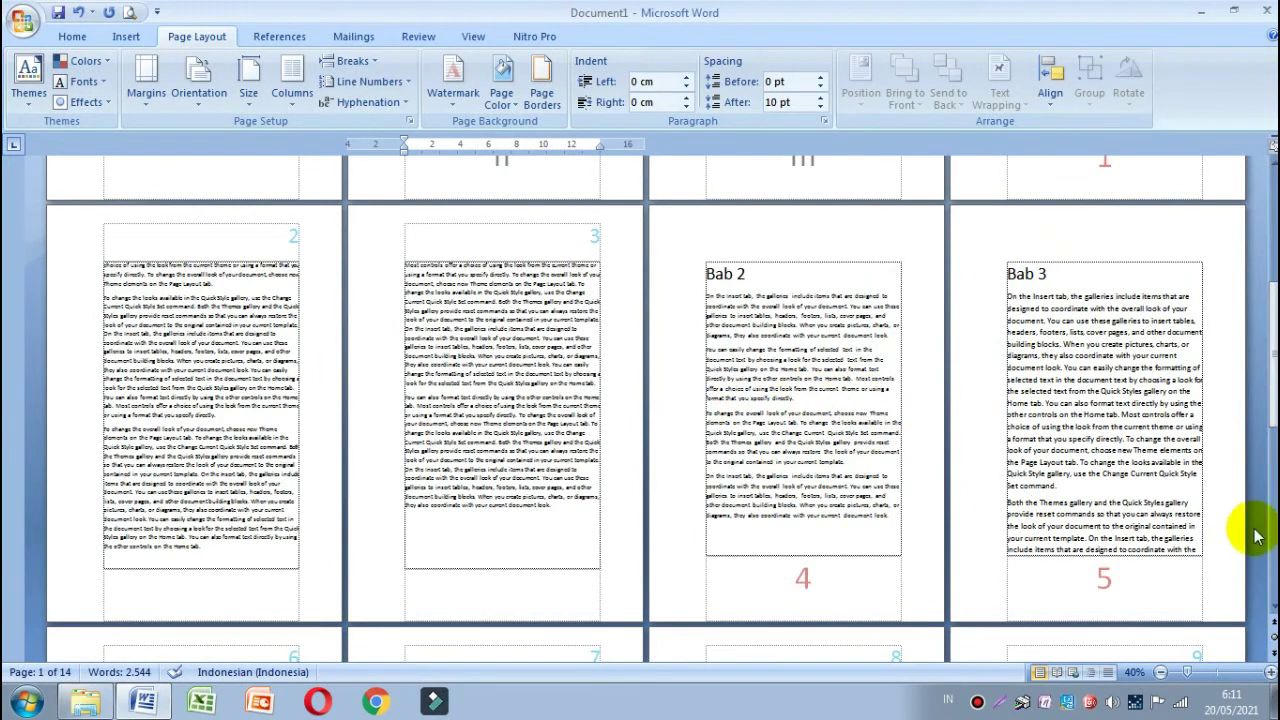
scroll(1000, 515, "down", 1)
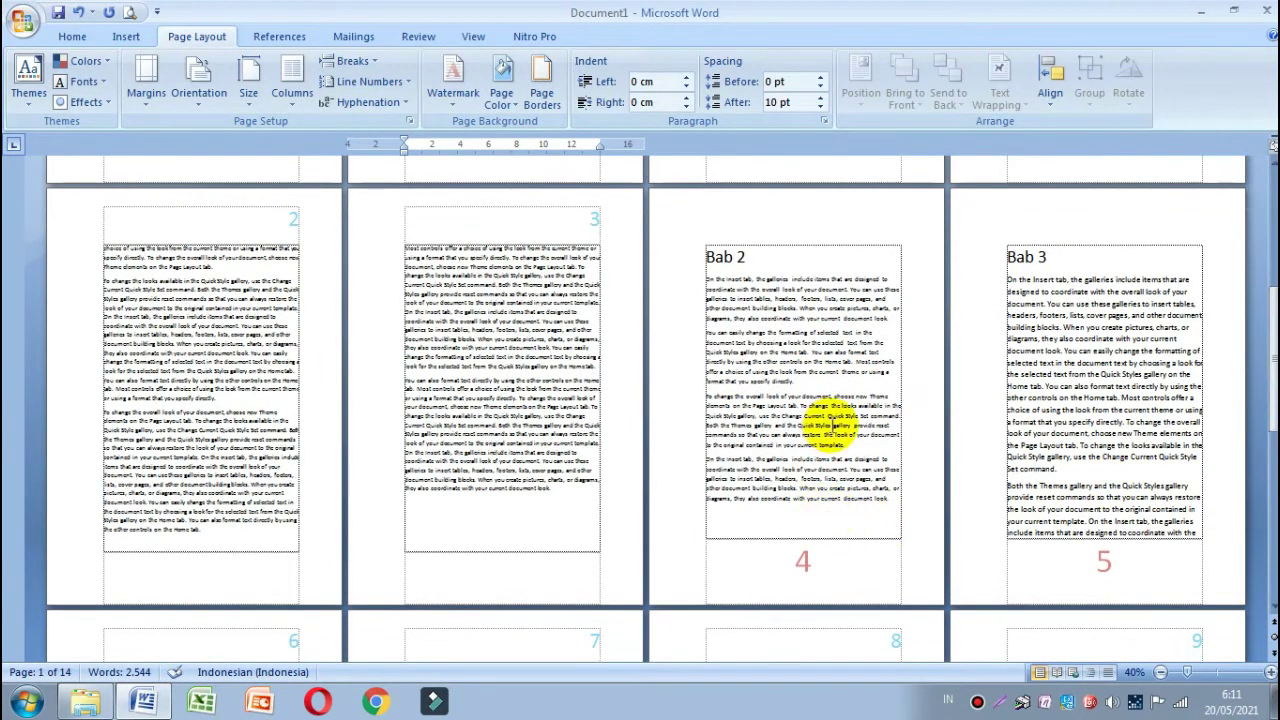
scroll(831, 424, "down", 2)
scroll(843, 428, "down", 4)
scroll(851, 423, "down", 2)
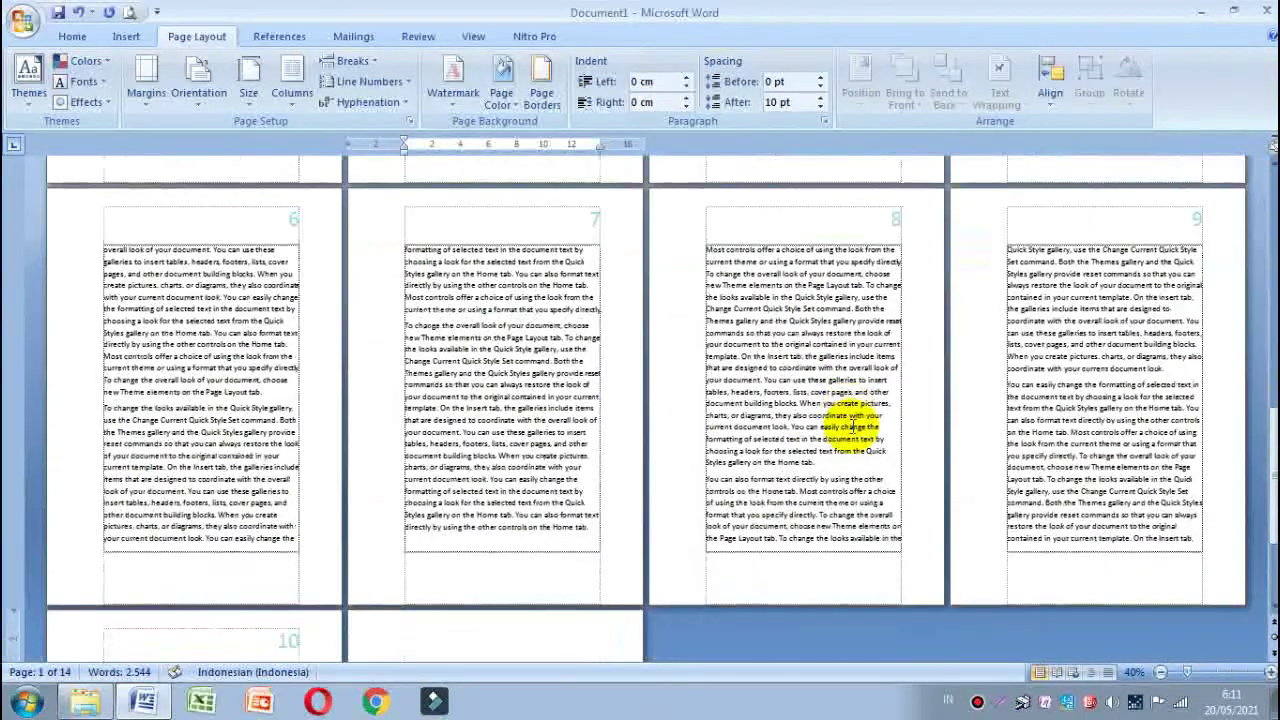
scroll(850, 425, "down", 2)
scroll(809, 514, "down", 2)
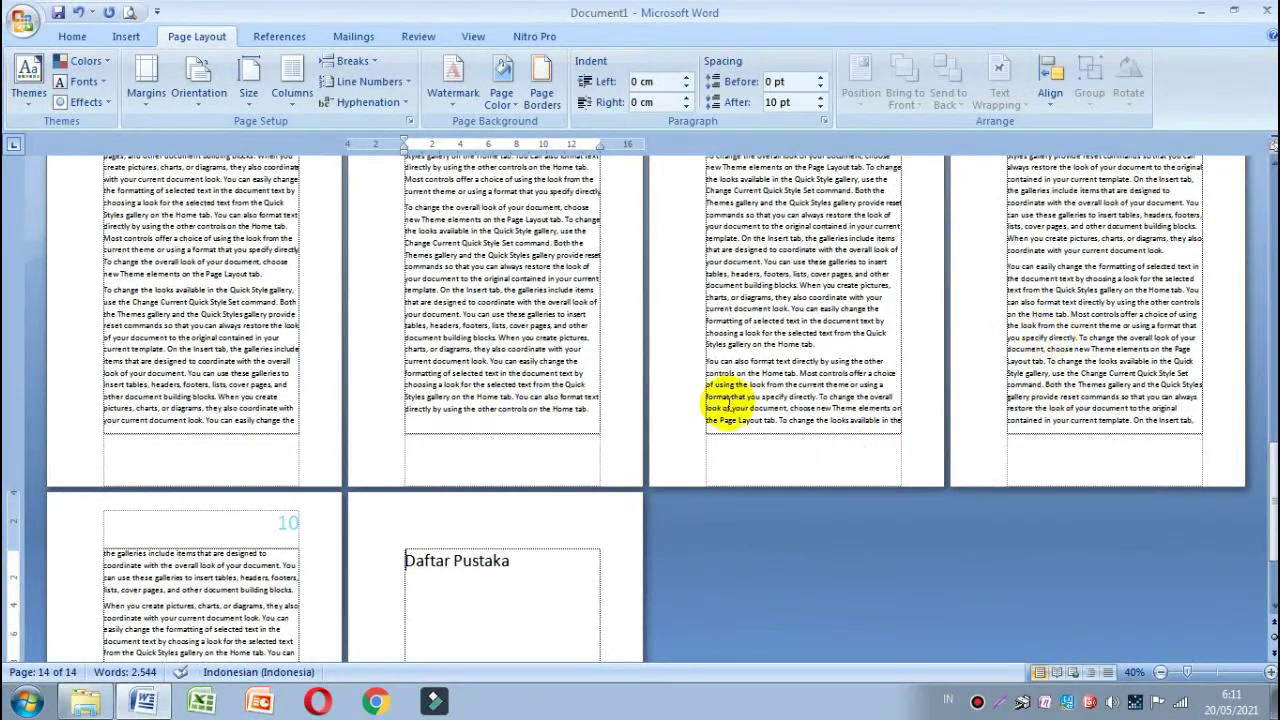
scroll(428, 494, "down", 2)
scroll(322, 540, "down", 1)
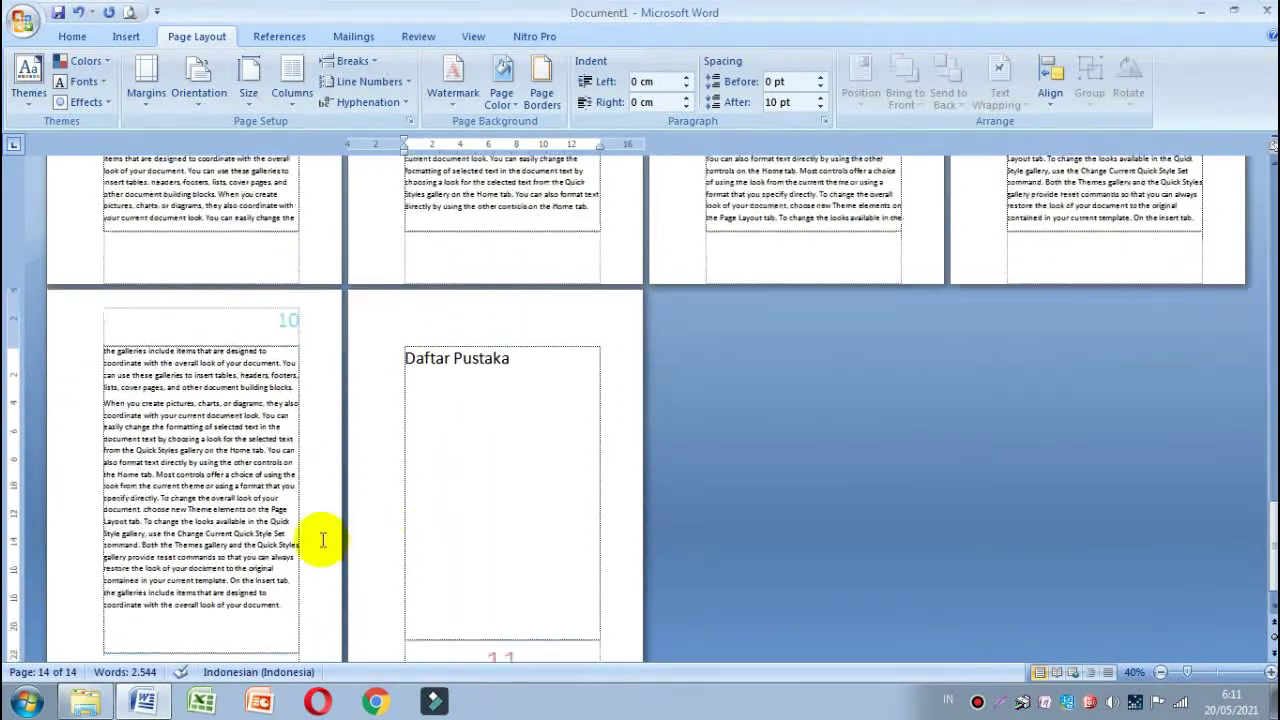
scroll(322, 540, "down", 1)
left_click(277, 586)
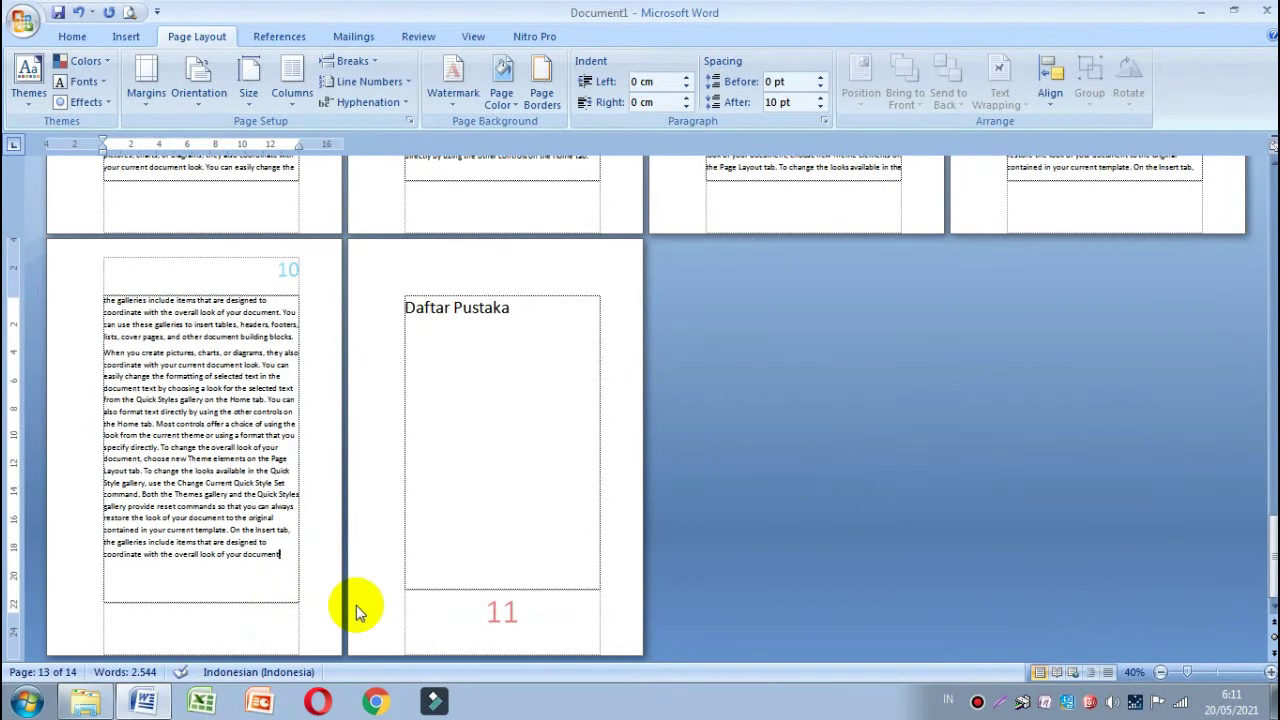
key("Return")
key("ctrl+Return")
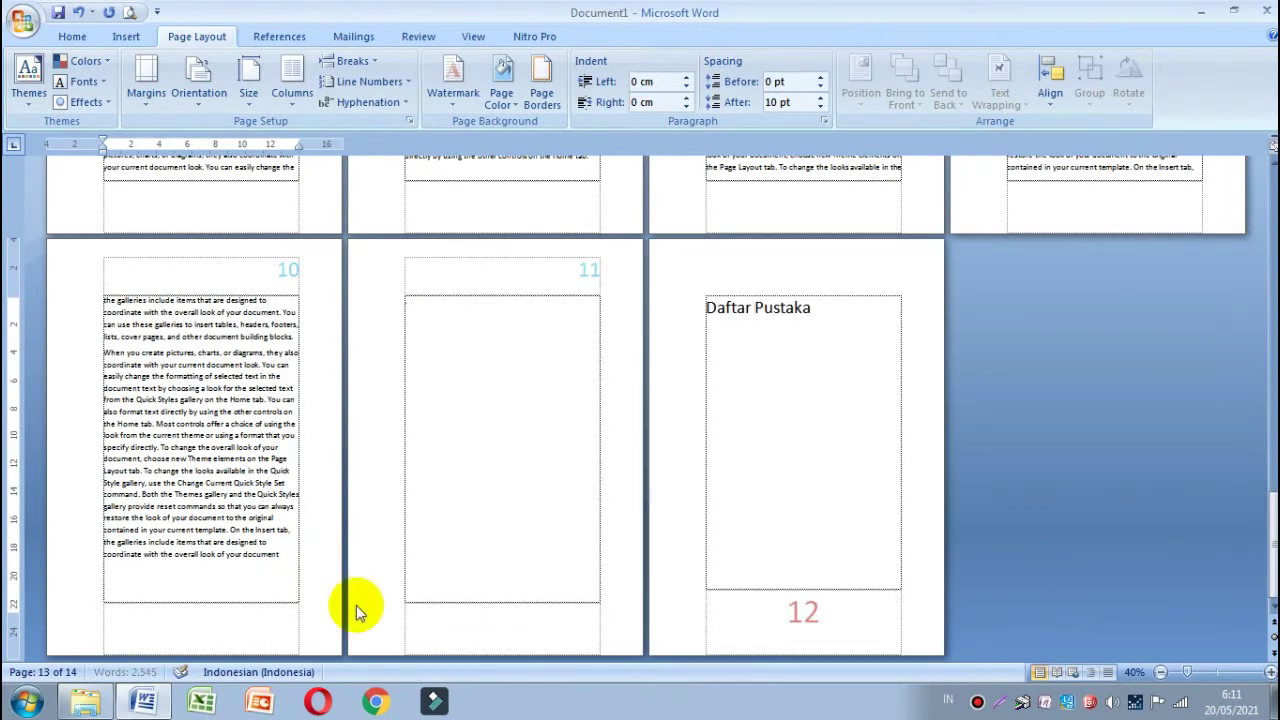
key("Delete")
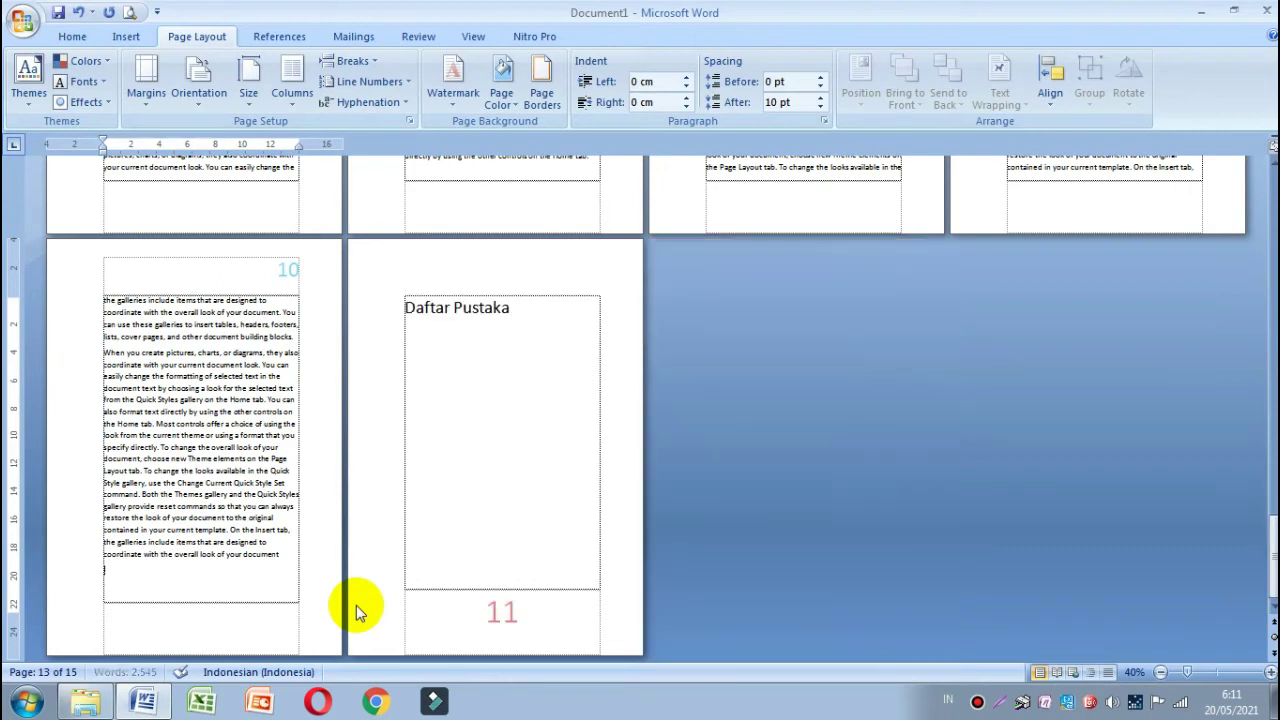
Type an enlarged 'Bab 4.' heading and start it on a new-section page 11.
type("Bab .")
left_click_drag(120, 569, 298, 570)
left_click(119, 569)
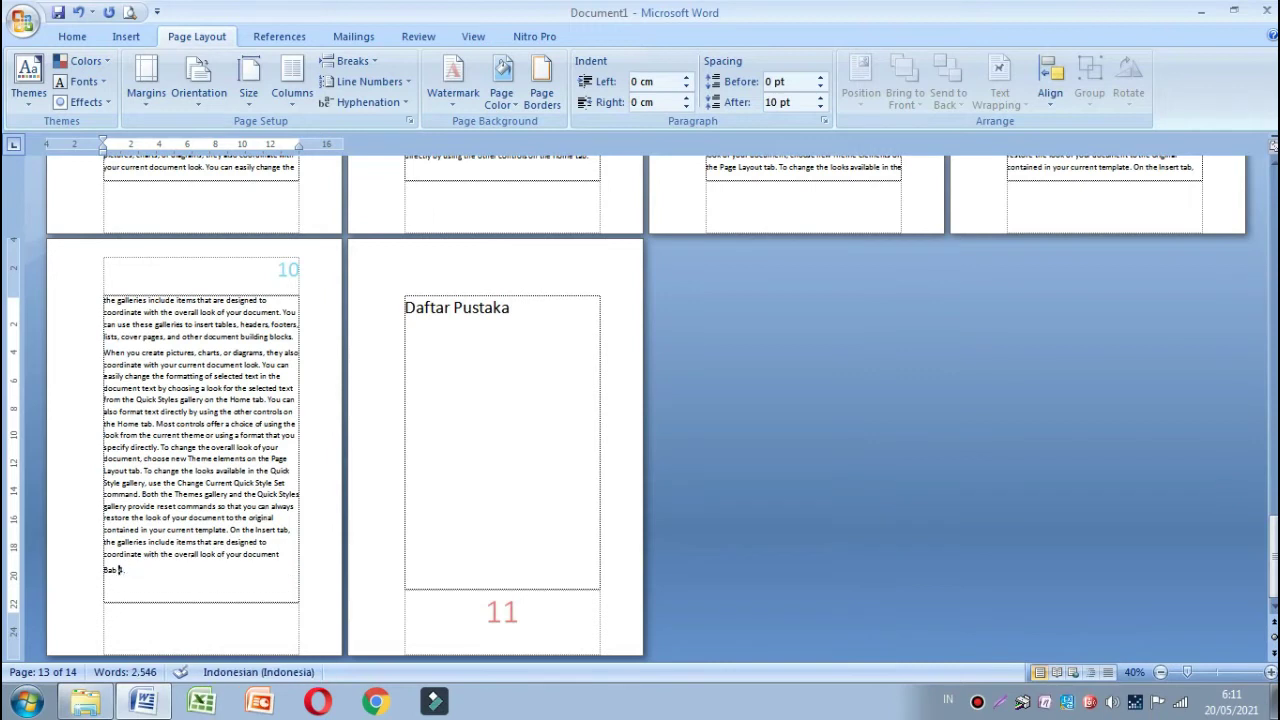
double_click(120, 569)
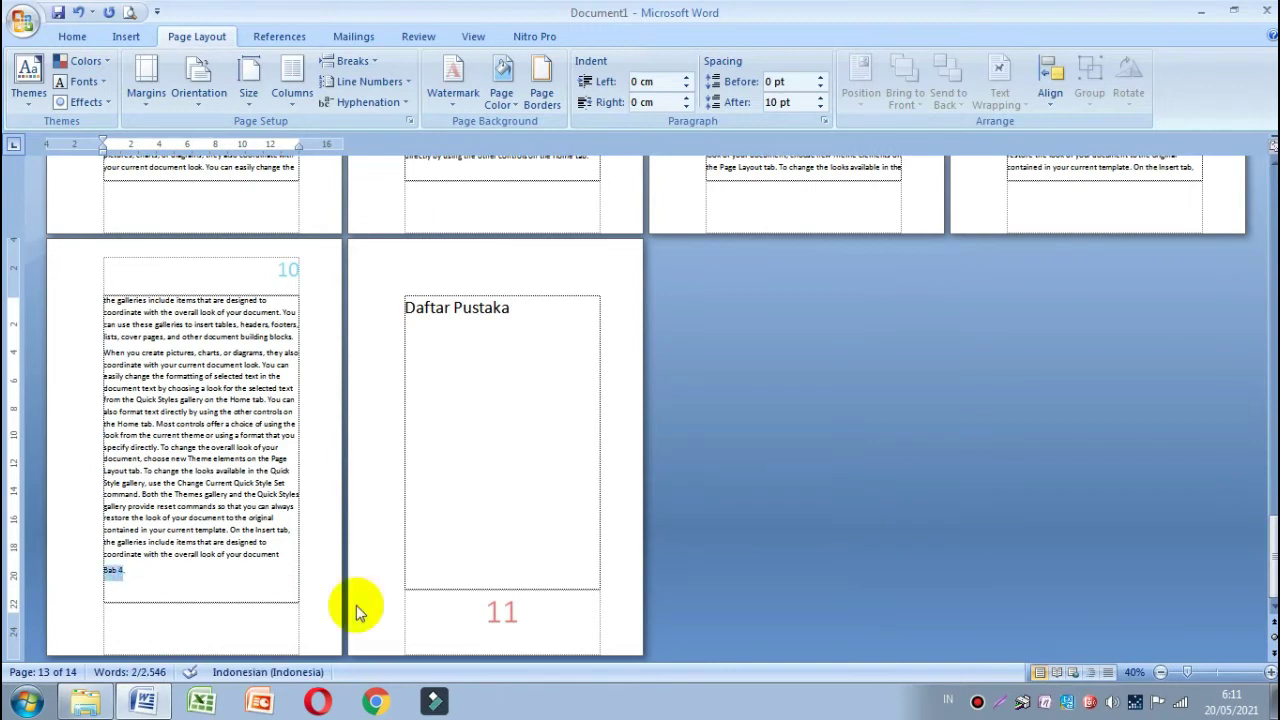
key("ctrl+shift+period")
key("ctrl+shift+period")
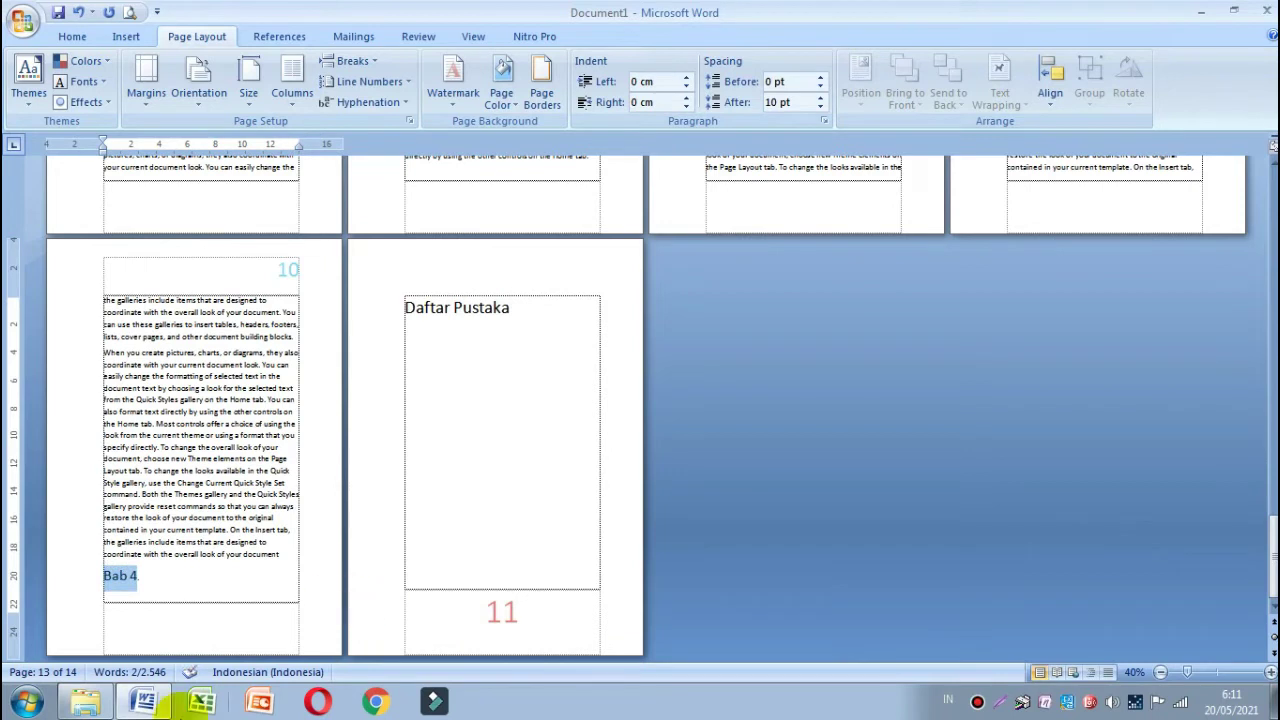
left_click(108, 585)
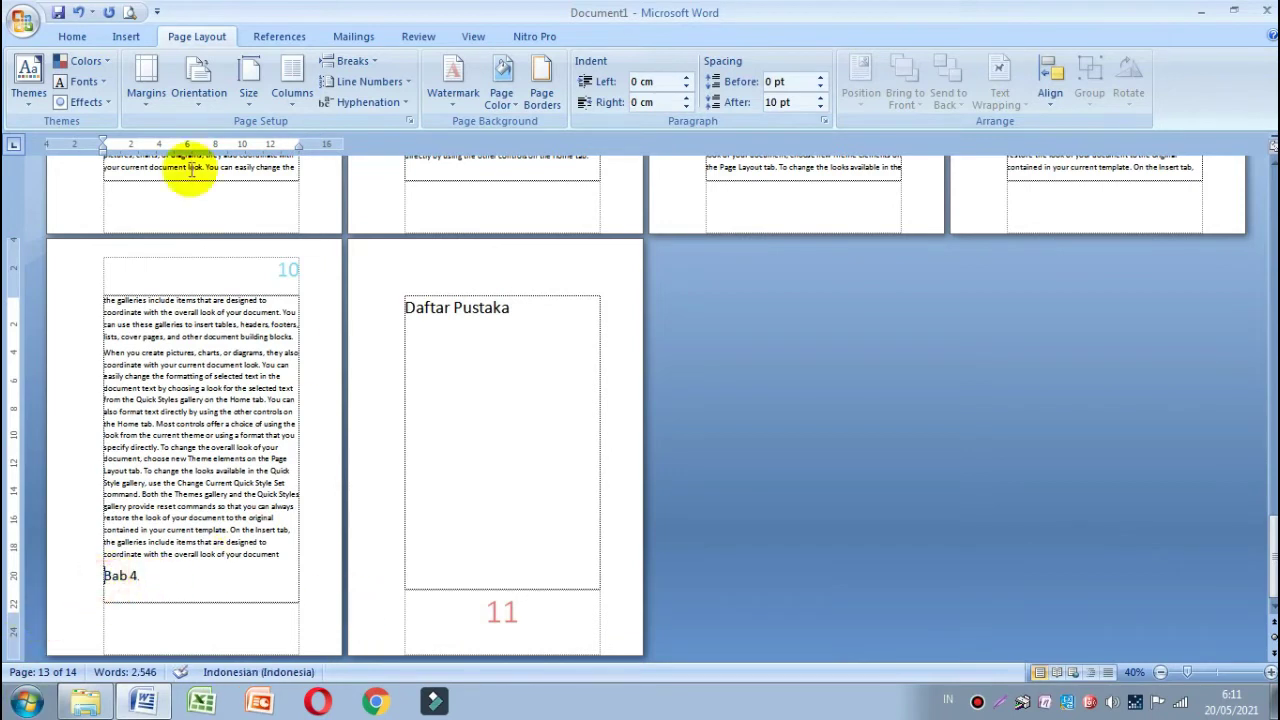
left_click(359, 60)
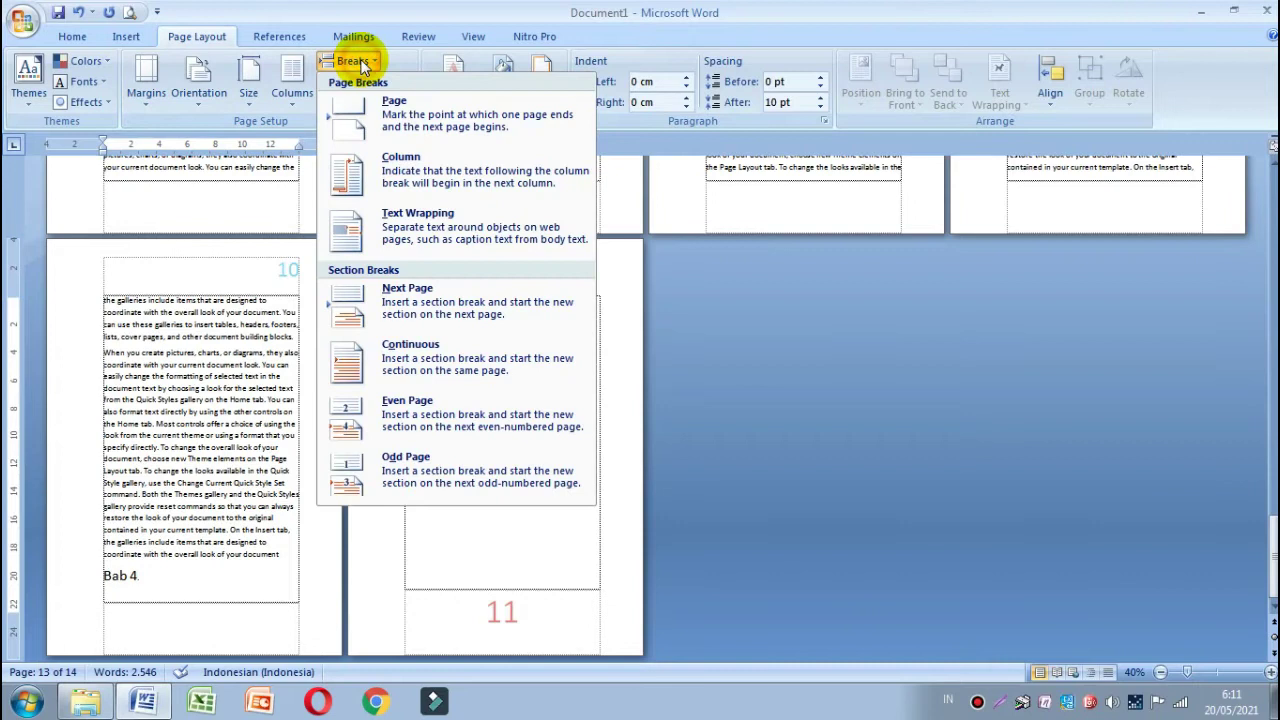
left_click(405, 308)
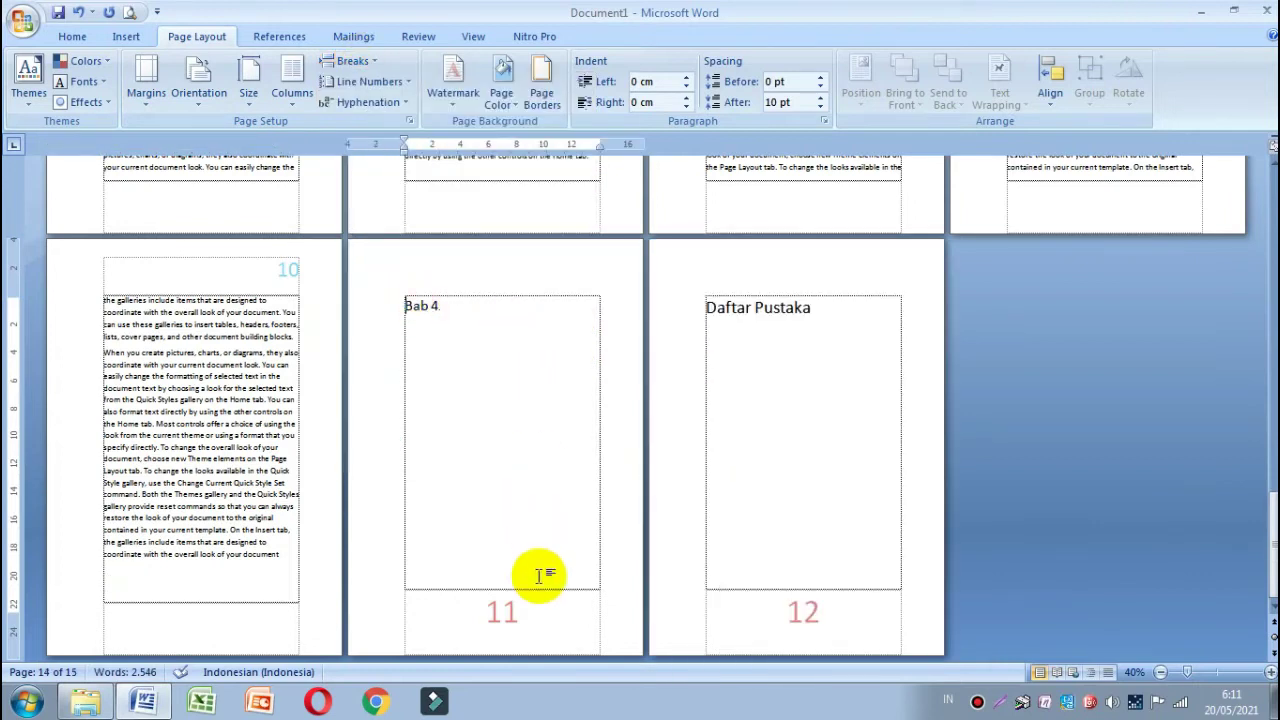
Generate sample paragraphs under the Bab 4 heading with the =rand formula.
left_click_drag(476, 310, 409, 316)
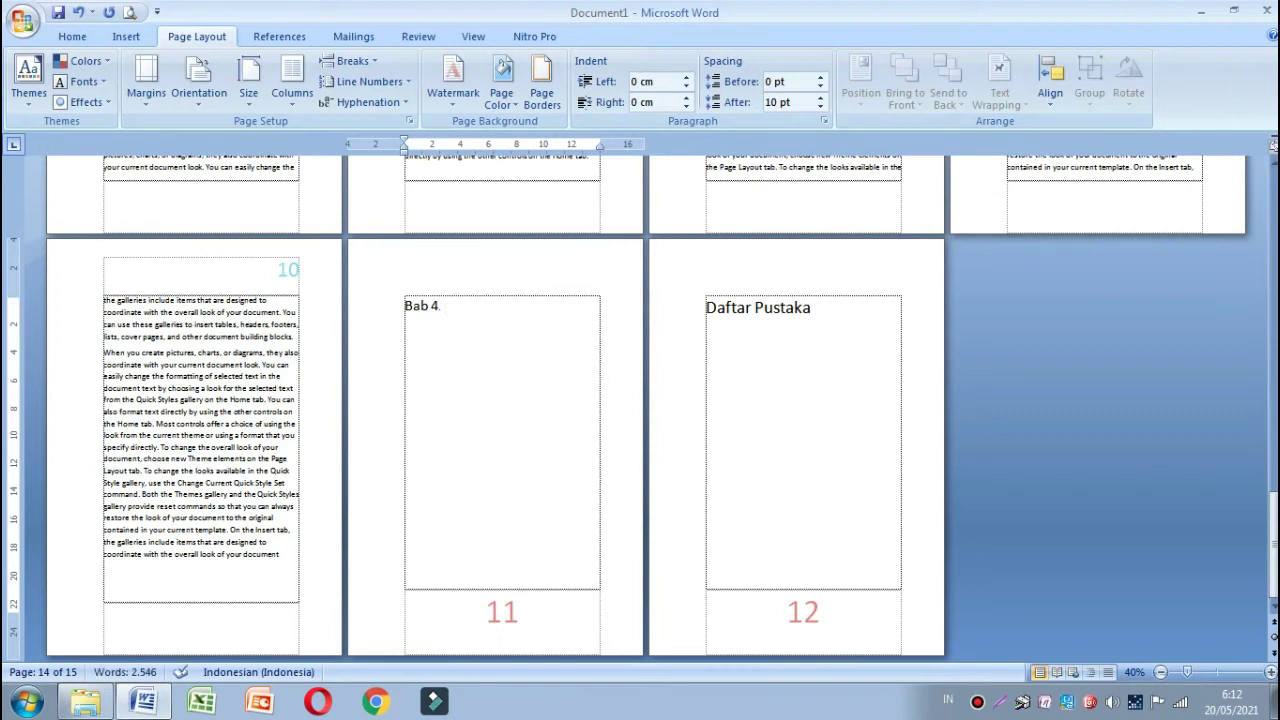
left_click(409, 316)
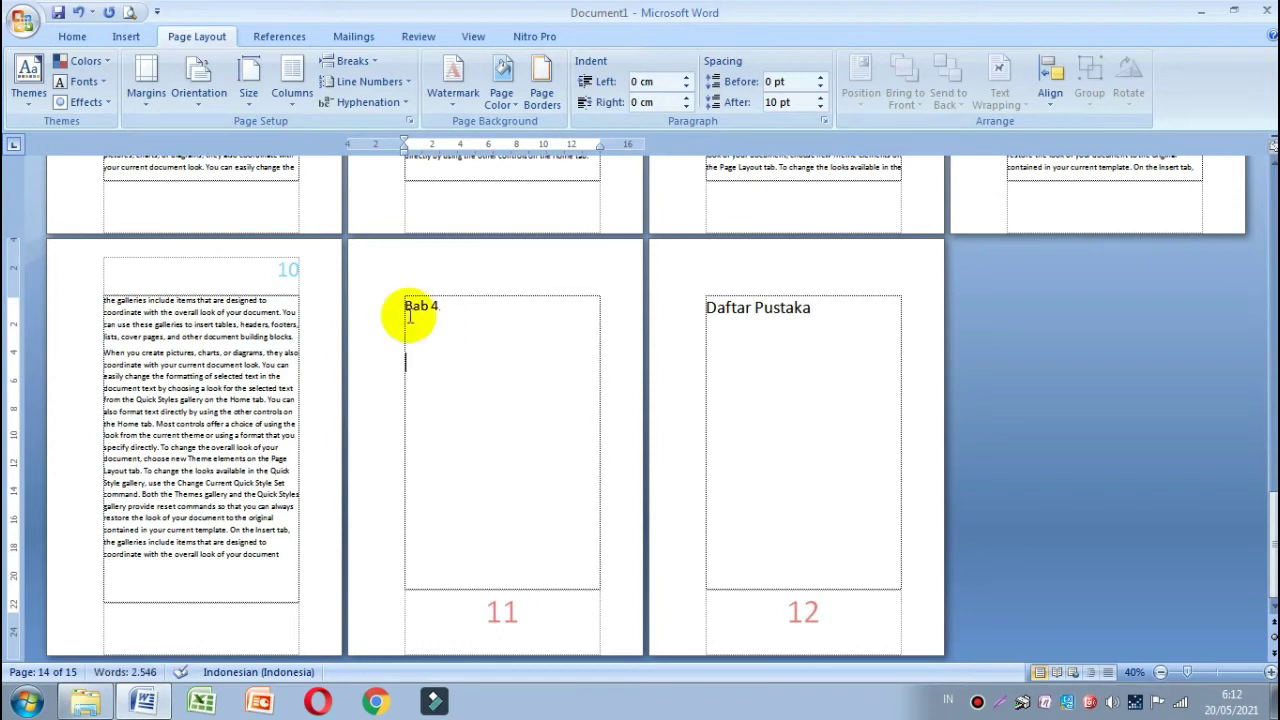
type("=rand(5,4")
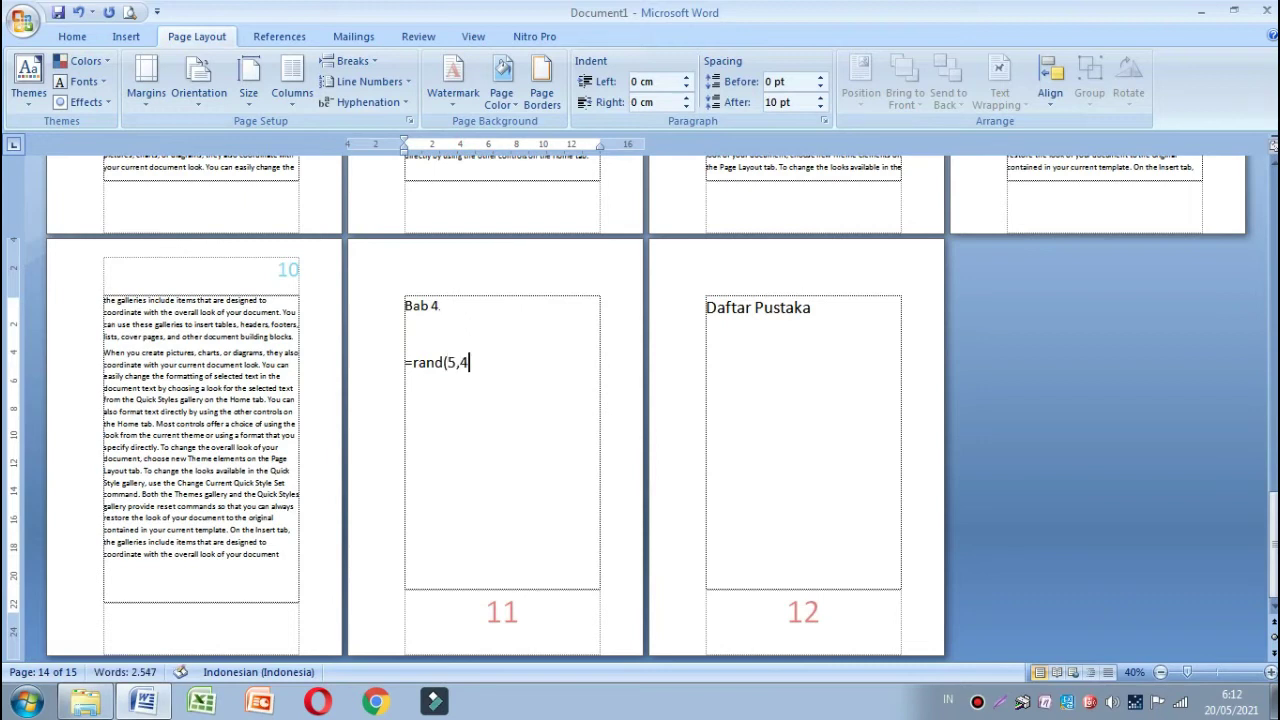
key("Return")
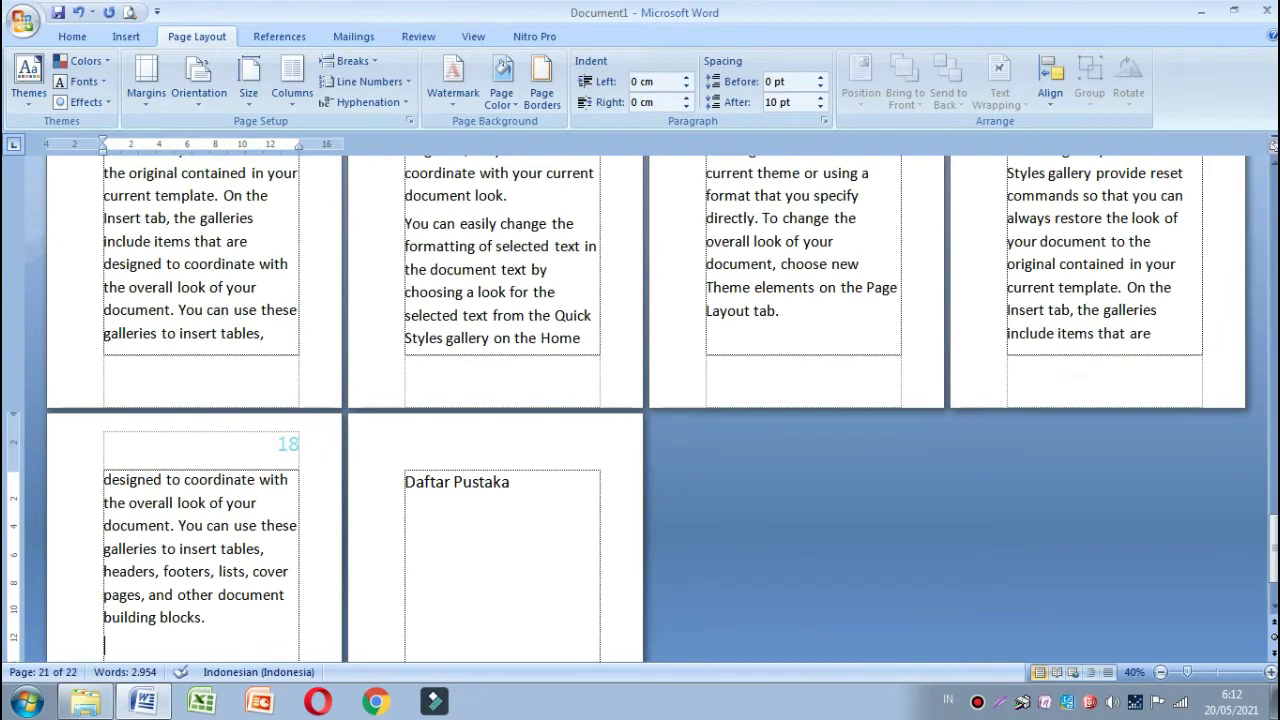
Set the Bab 4 sample text to 12 pt.
scroll(460, 337, "up", 10)
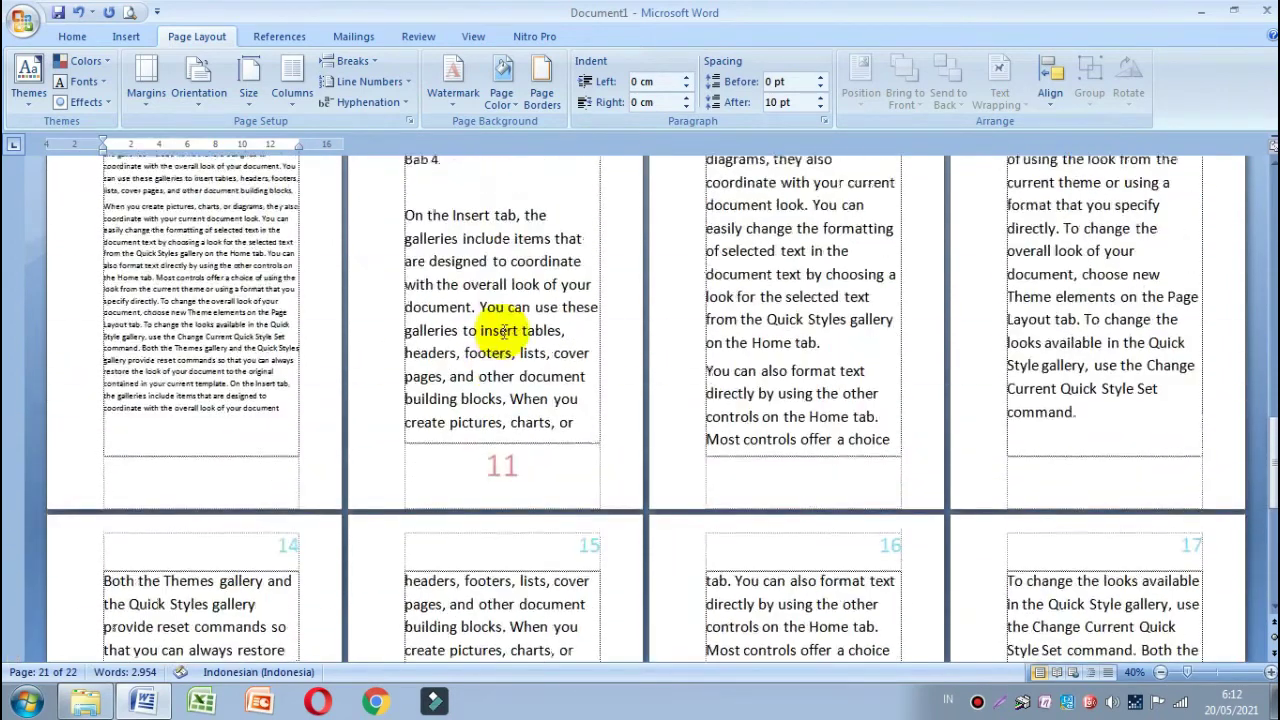
scroll(505, 331, "up", 3)
left_click(404, 350, "shift")
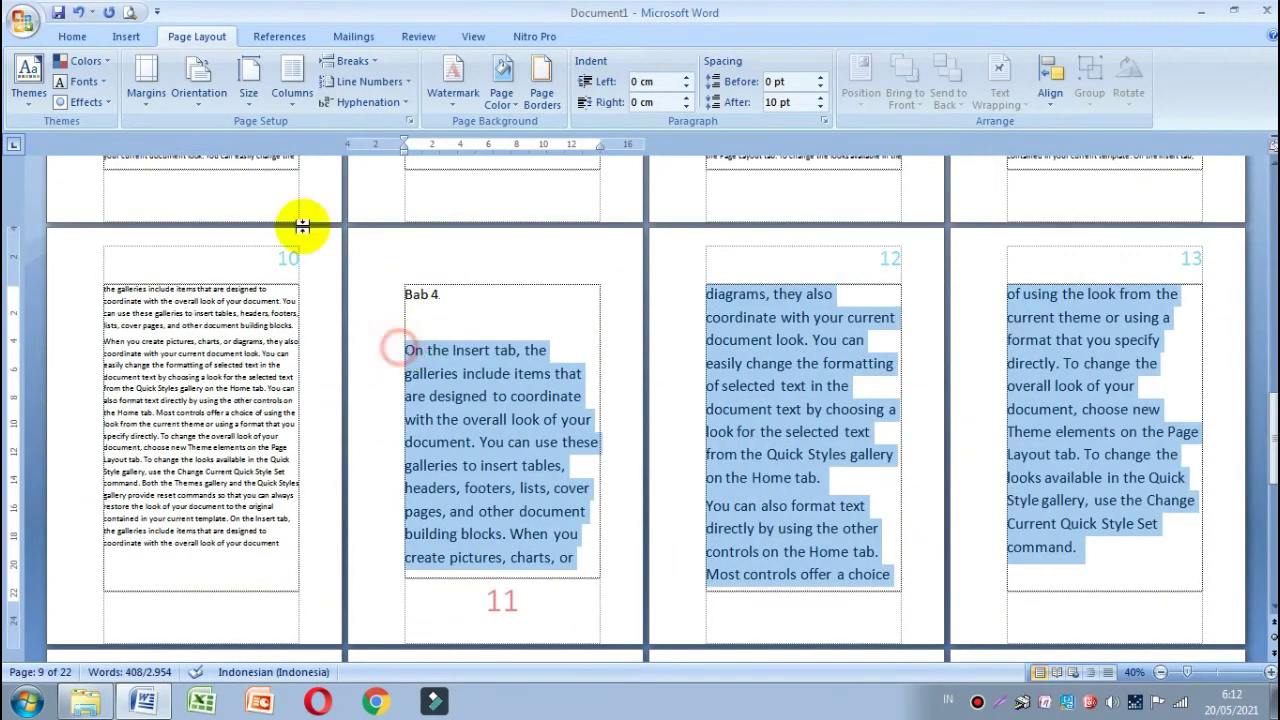
left_click(72, 36)
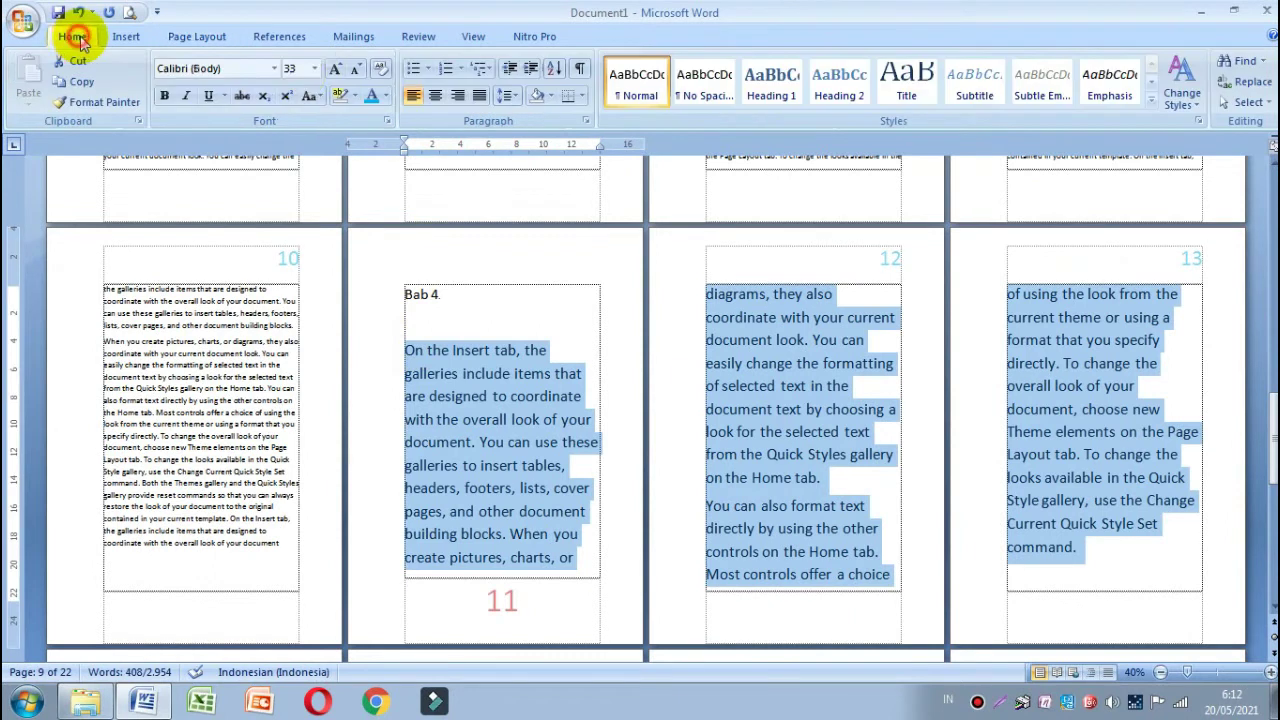
left_click(312, 68)
left_click(309, 157)
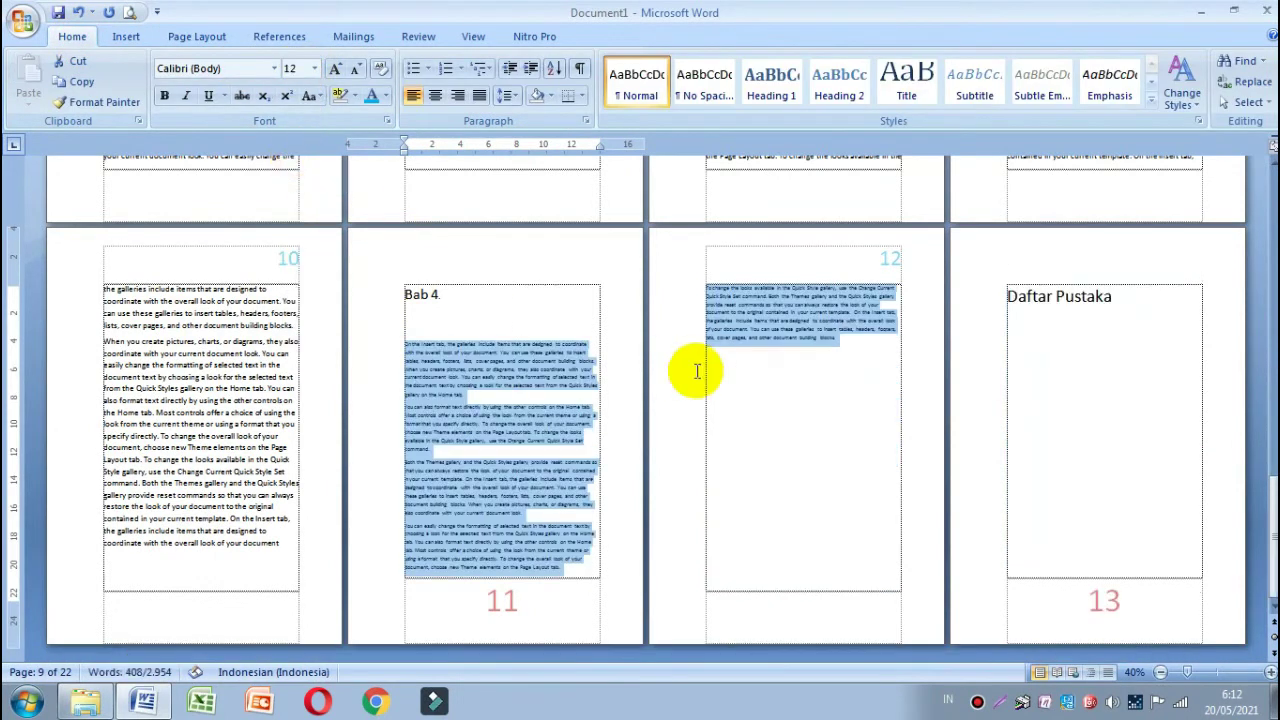
left_click(537, 327)
Scroll through Bab 4 to check it now ends on page 12.
scroll(537, 327, "up", 2)
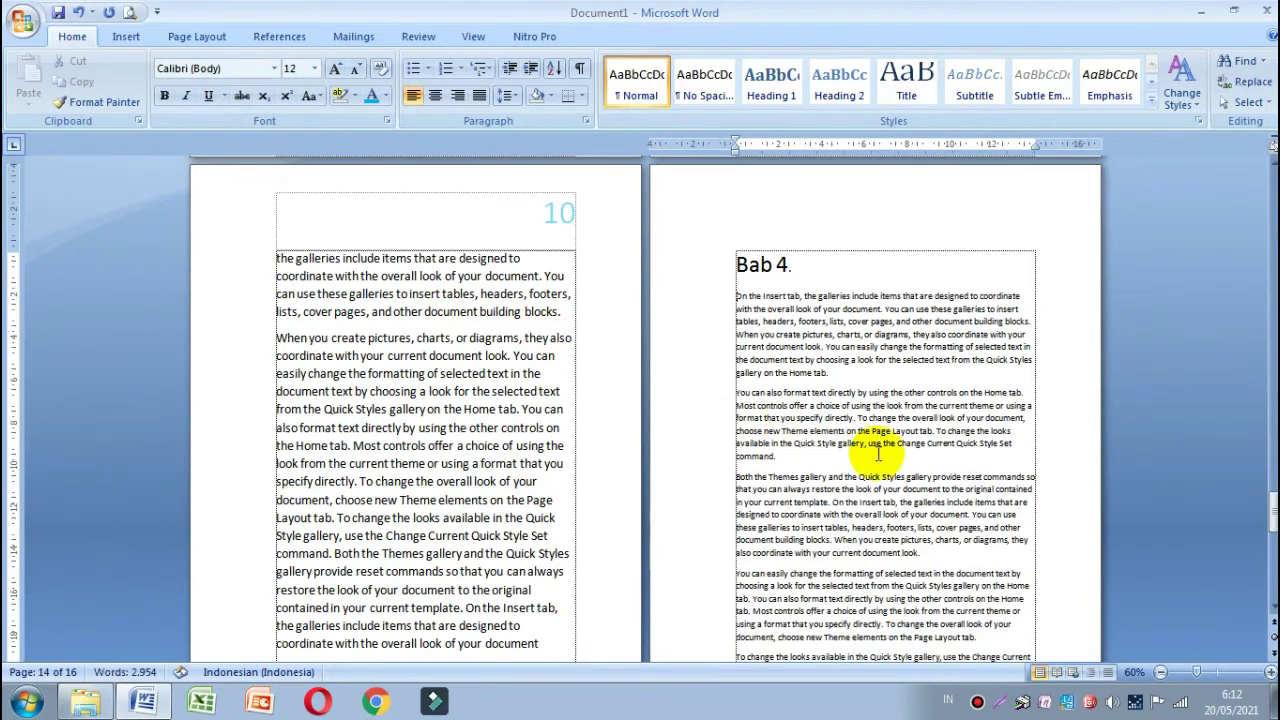
left_click(925, 495)
scroll(925, 495, "down", 2)
scroll(925, 495, "down", 5)
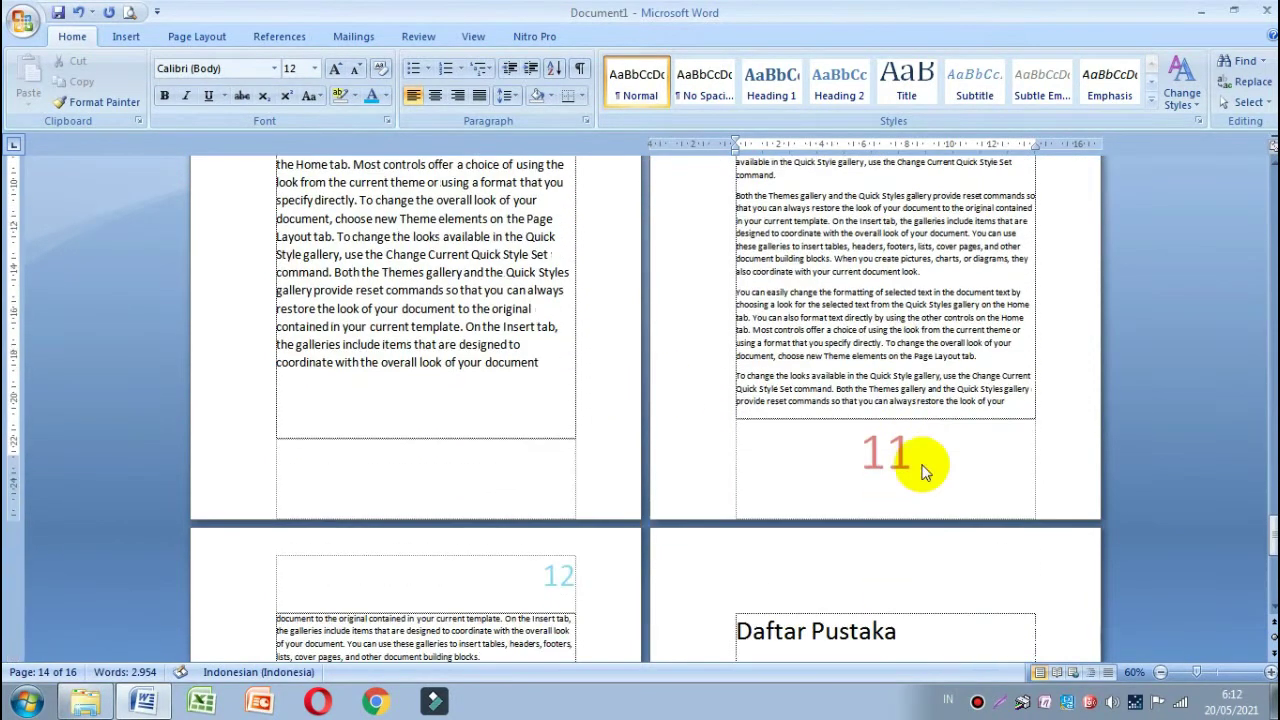
scroll(846, 465, "down", 3)
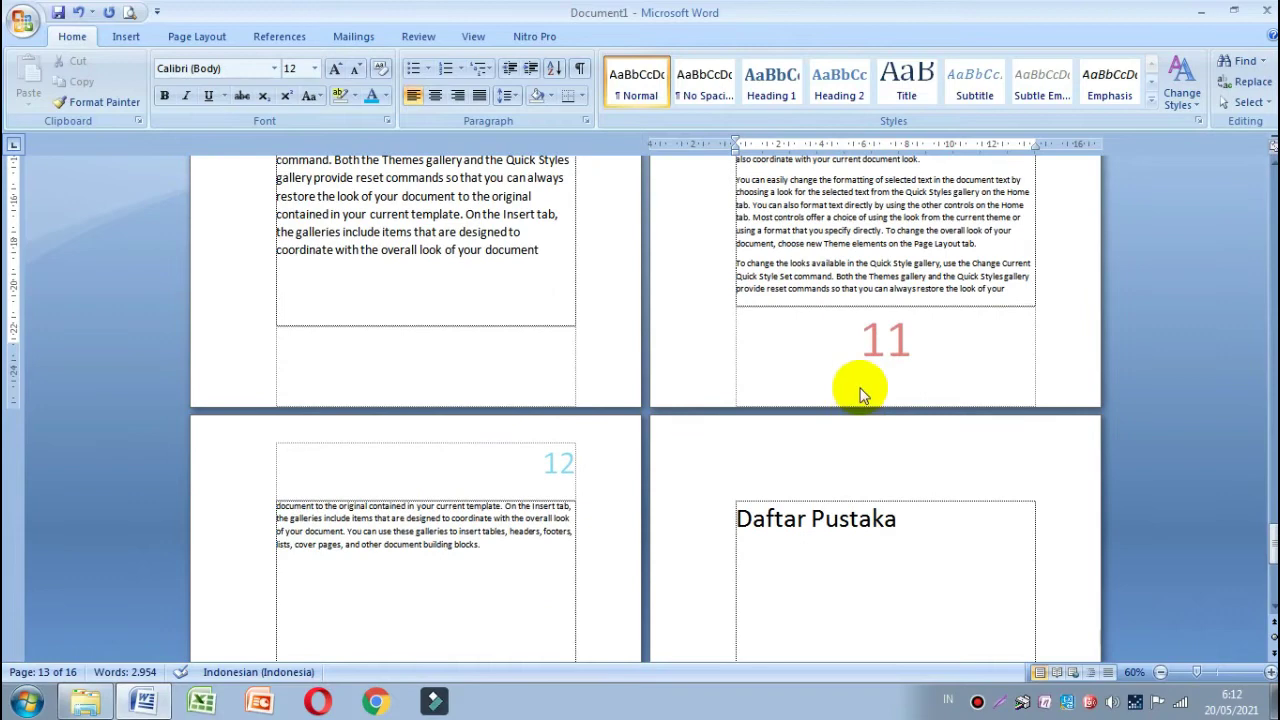
scroll(858, 395, "down", 2, "ctrl")
scroll(861, 390, "down", 1, "ctrl")
scroll(737, 391, "up", 3)
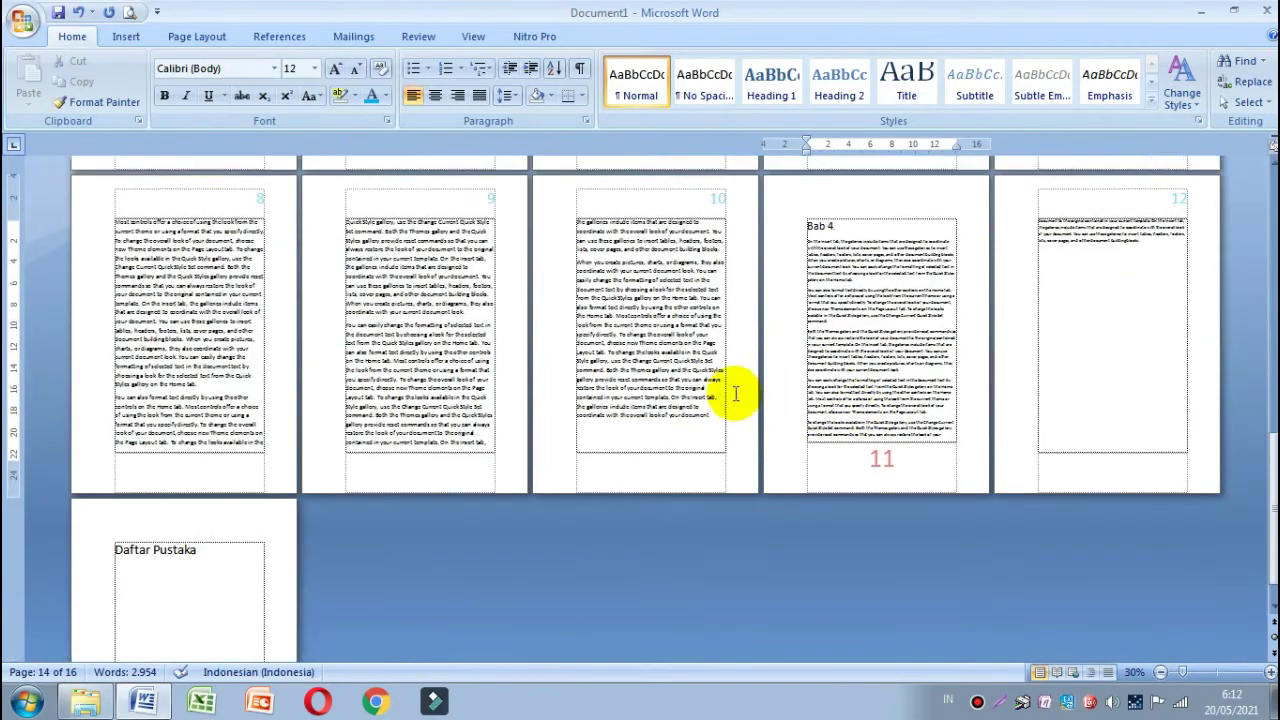
scroll(676, 395, "up", 4)
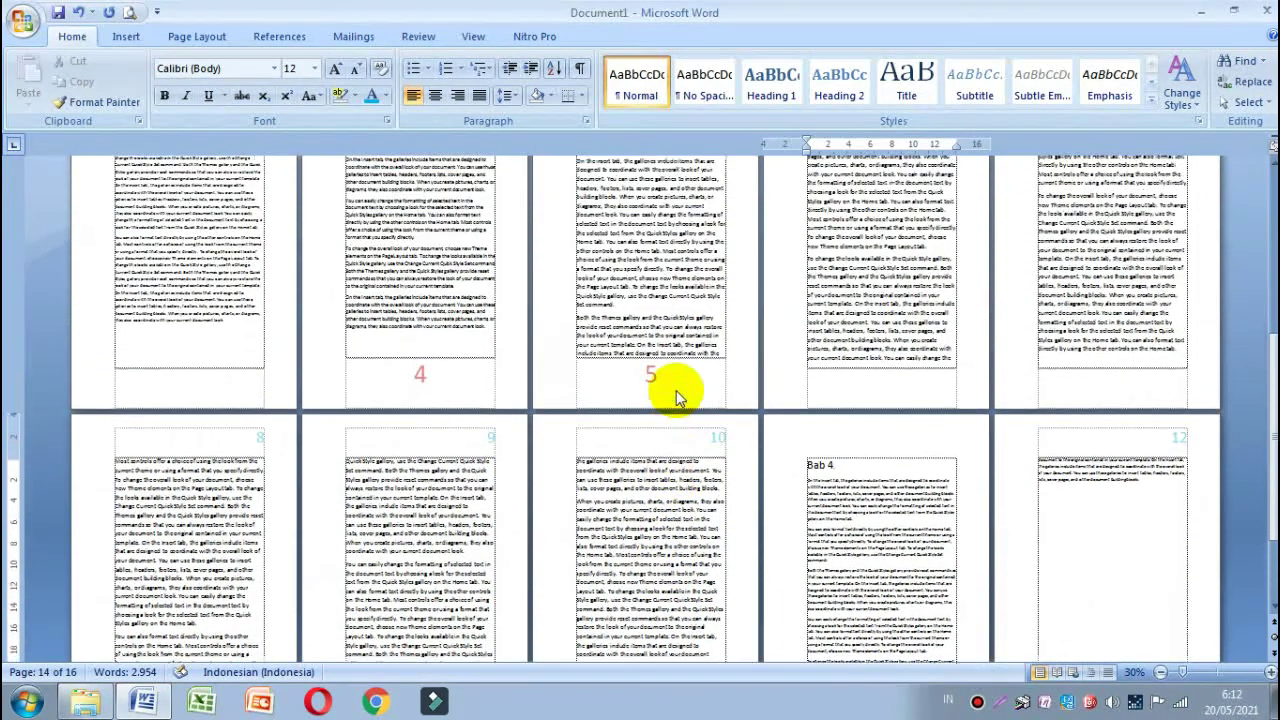
scroll(766, 336, "up", 2)
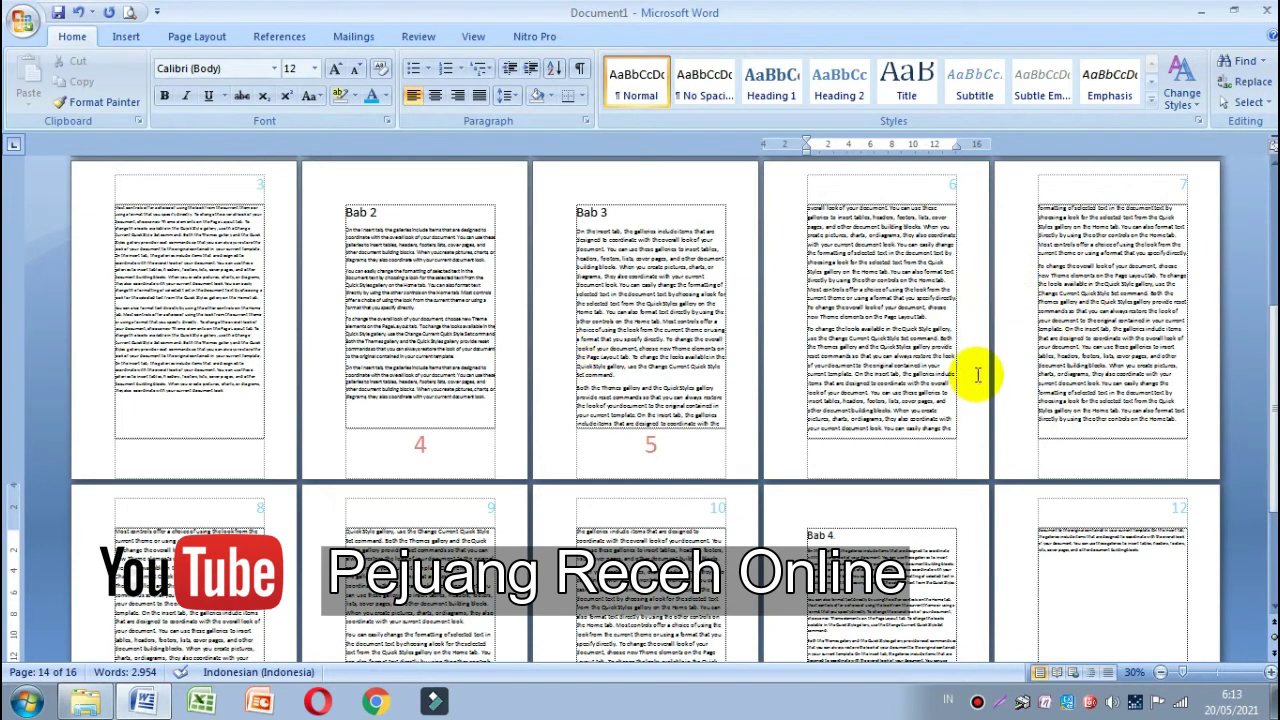
Select the filler text from page 7 through page 10 and delete it.
scroll(950, 385, "down", 1)
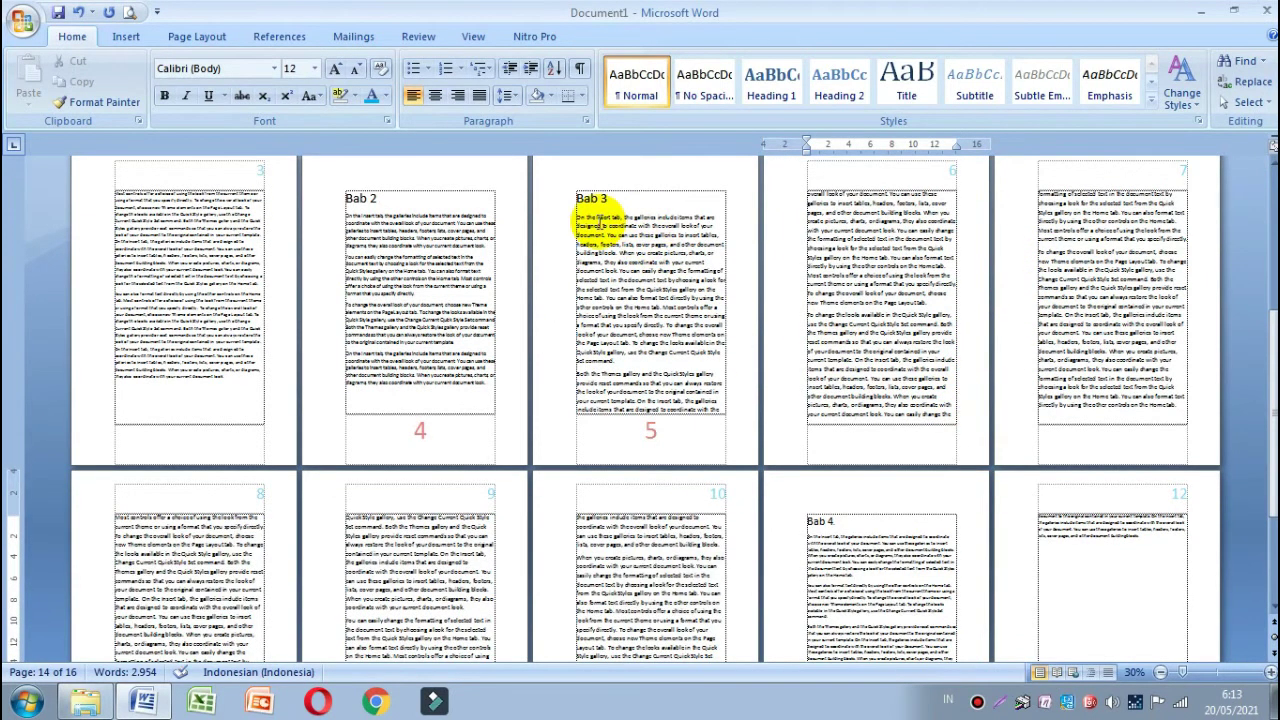
left_click(594, 220)
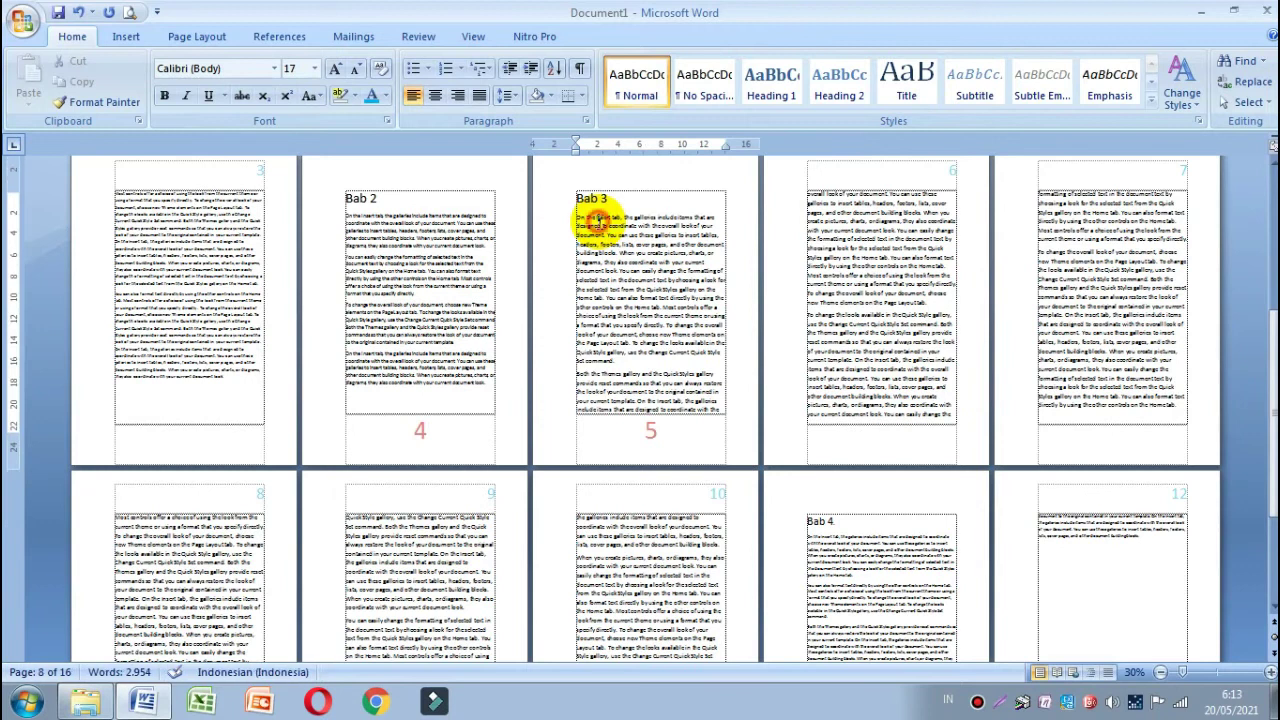
mouse_move(595, 220)
left_mouse_down()
mouse_move(578, 577)
mouse_move(915, 334)
left_mouse_up()
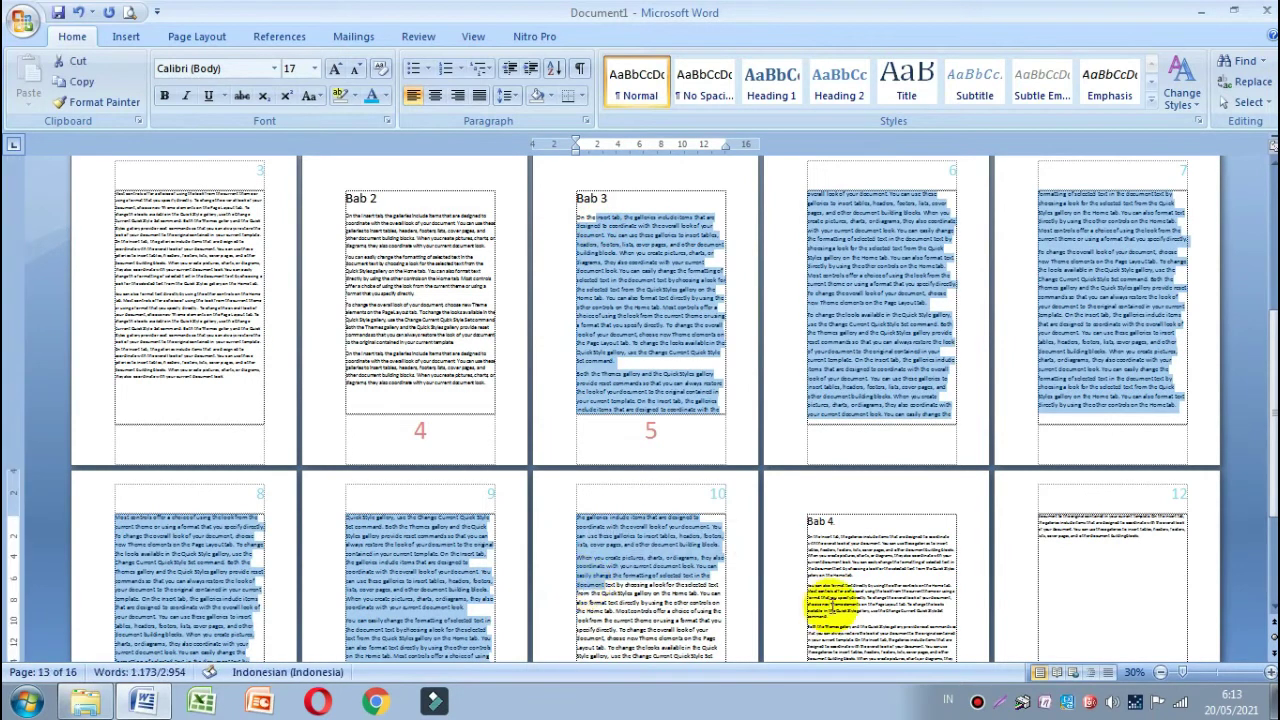
left_click(915, 334)
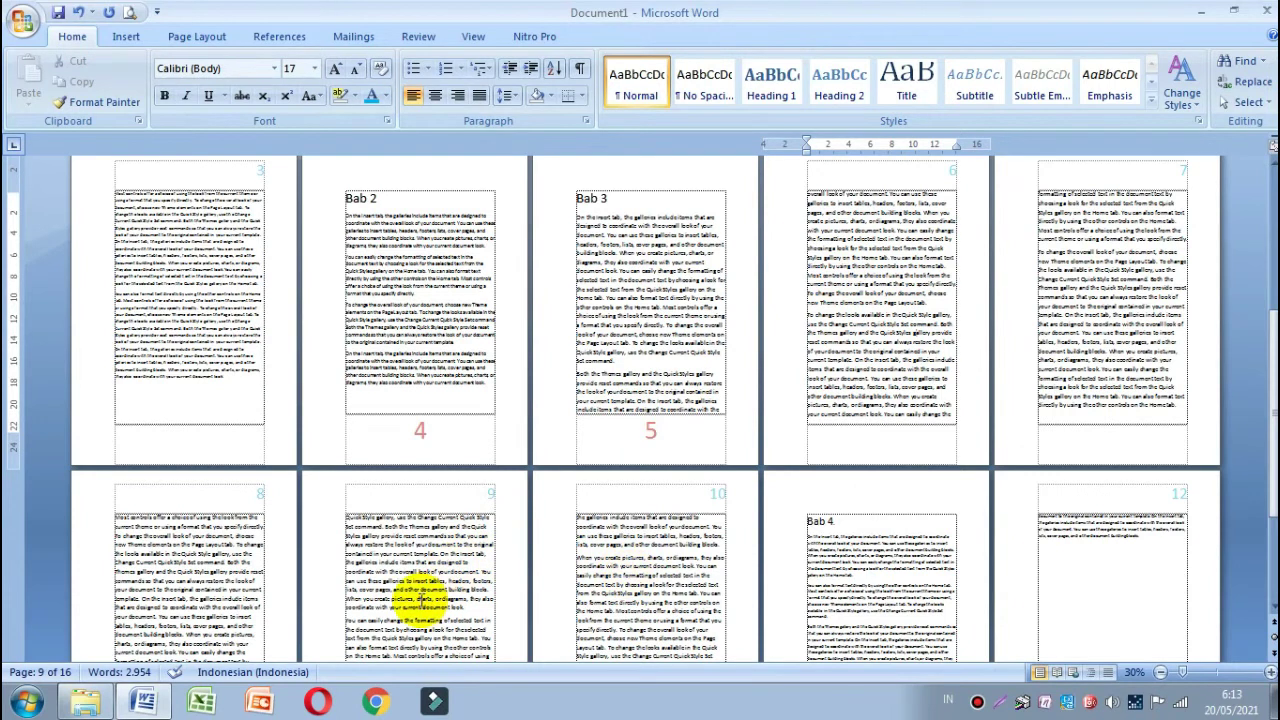
mouse_move(645, 594)
left_mouse_down()
mouse_move(632, 603)
mouse_move(1045, 192)
left_mouse_up()
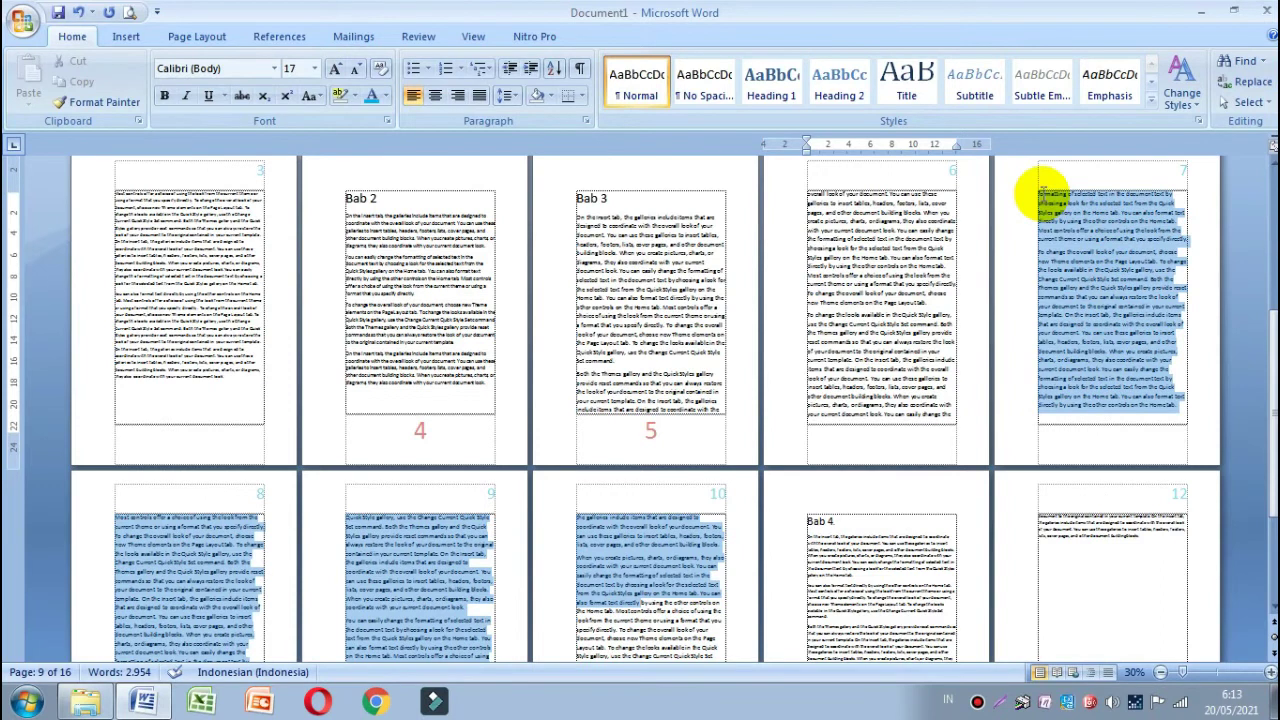
left_click_drag(1045, 192, 1032, 190)
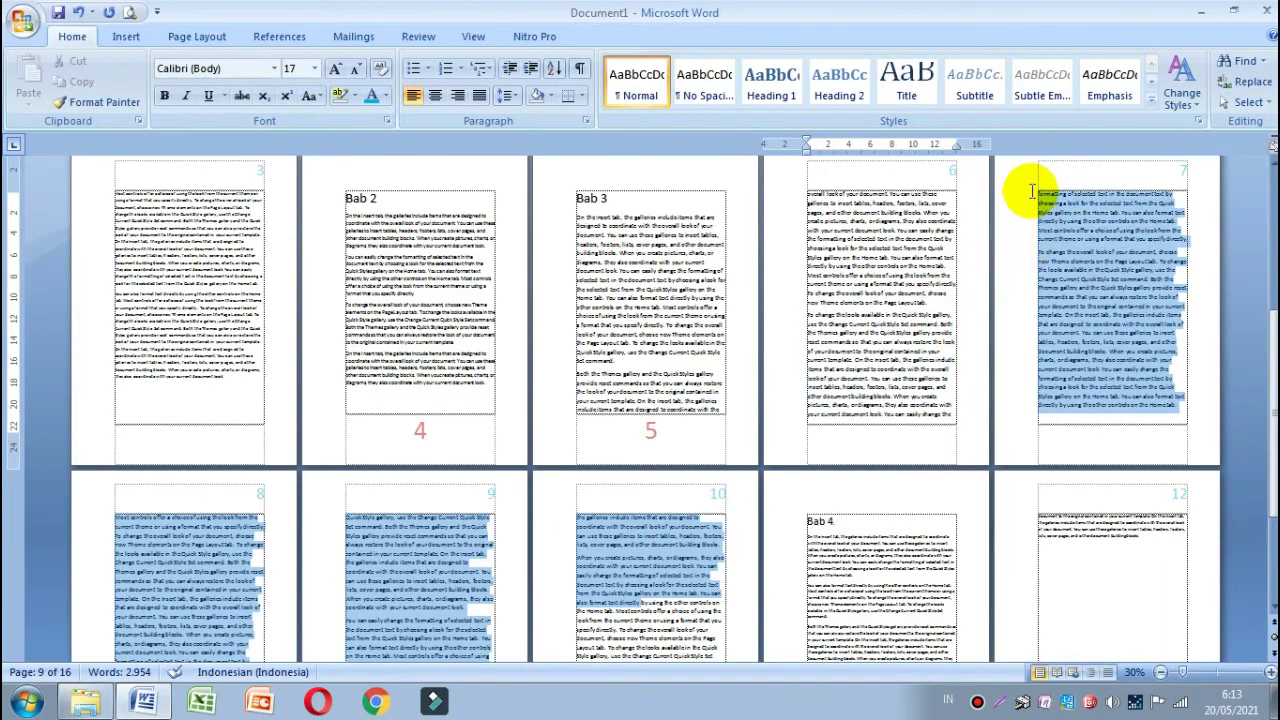
key("Delete")
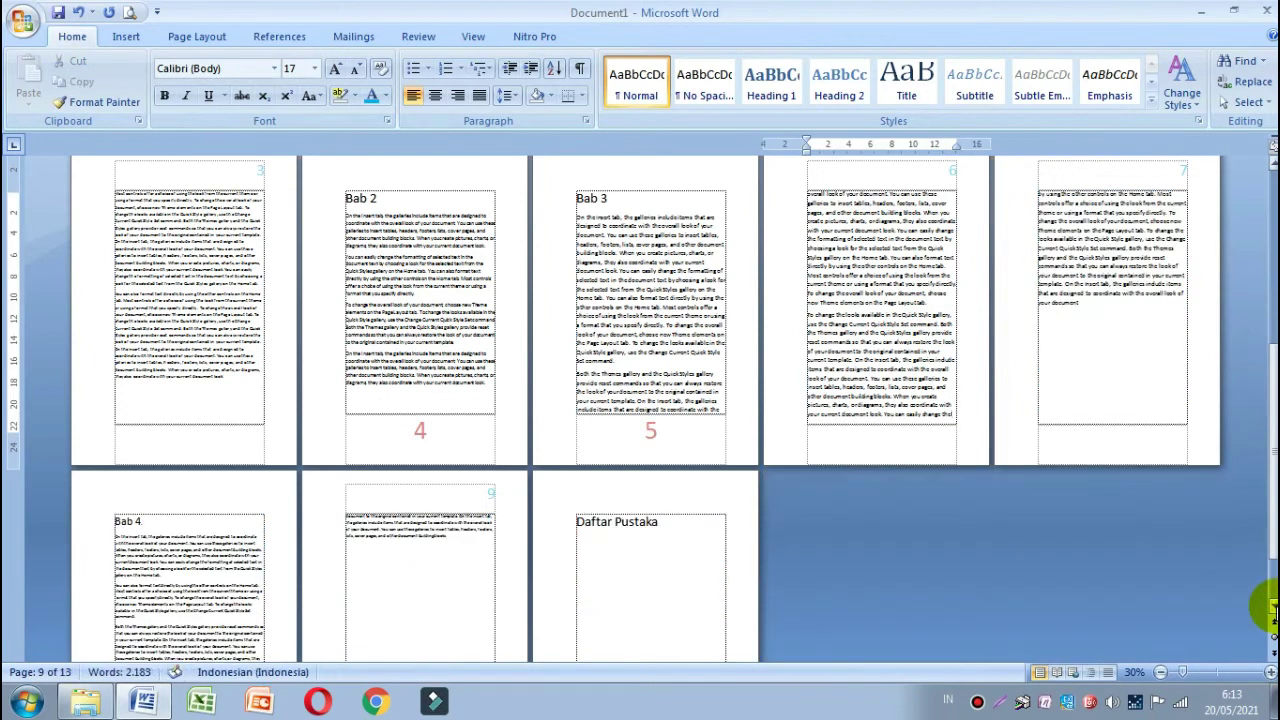
scroll(975, 242, "up", 1)
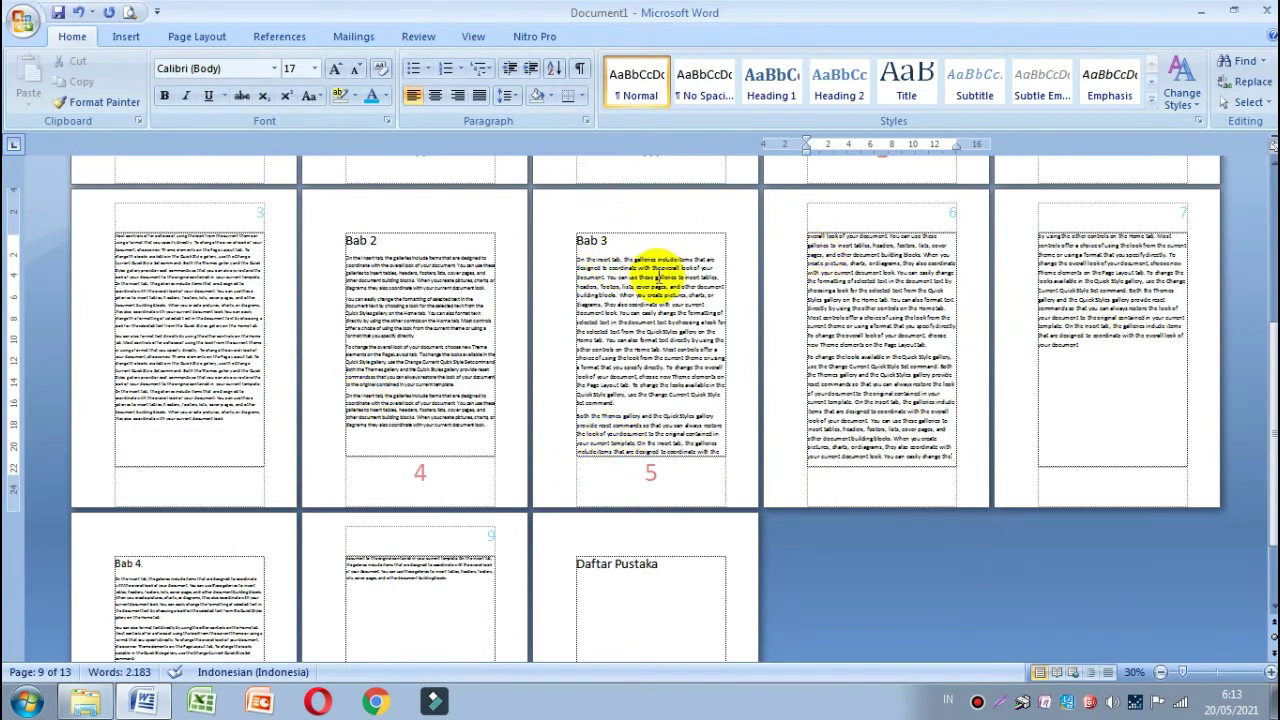
left_click(597, 258)
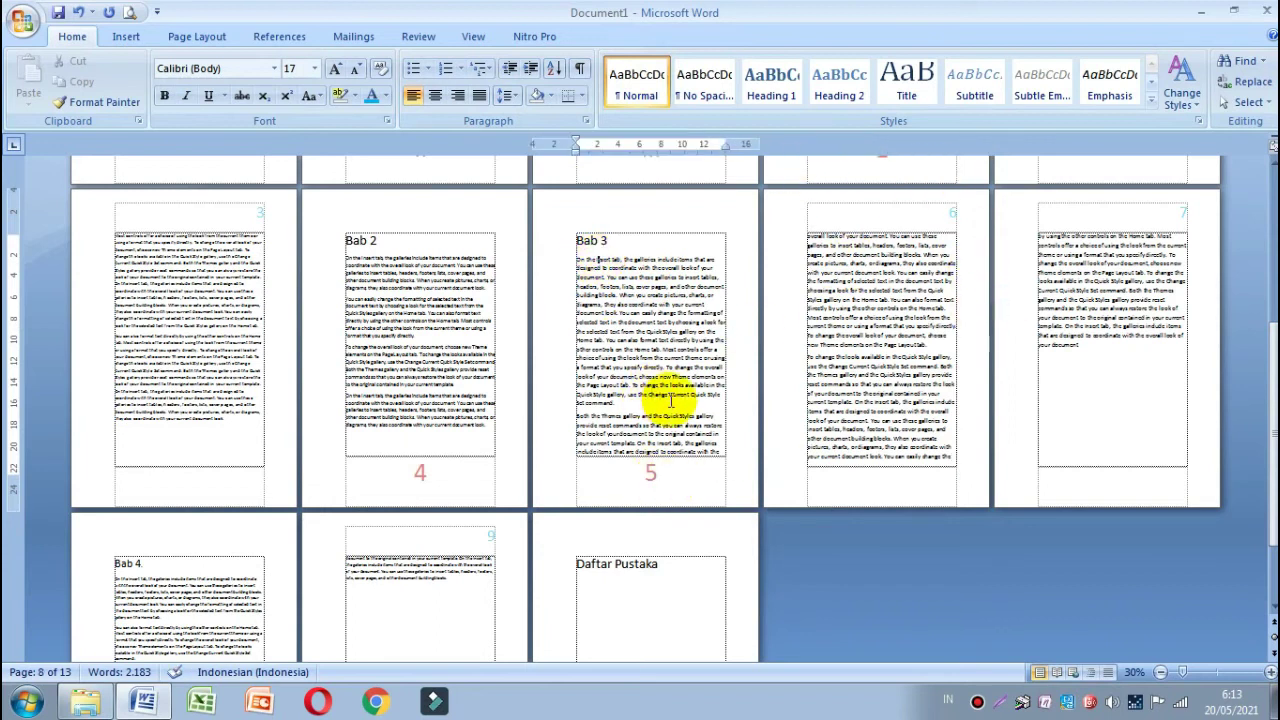
scroll(680, 410, "down", 1)
left_click(936, 501)
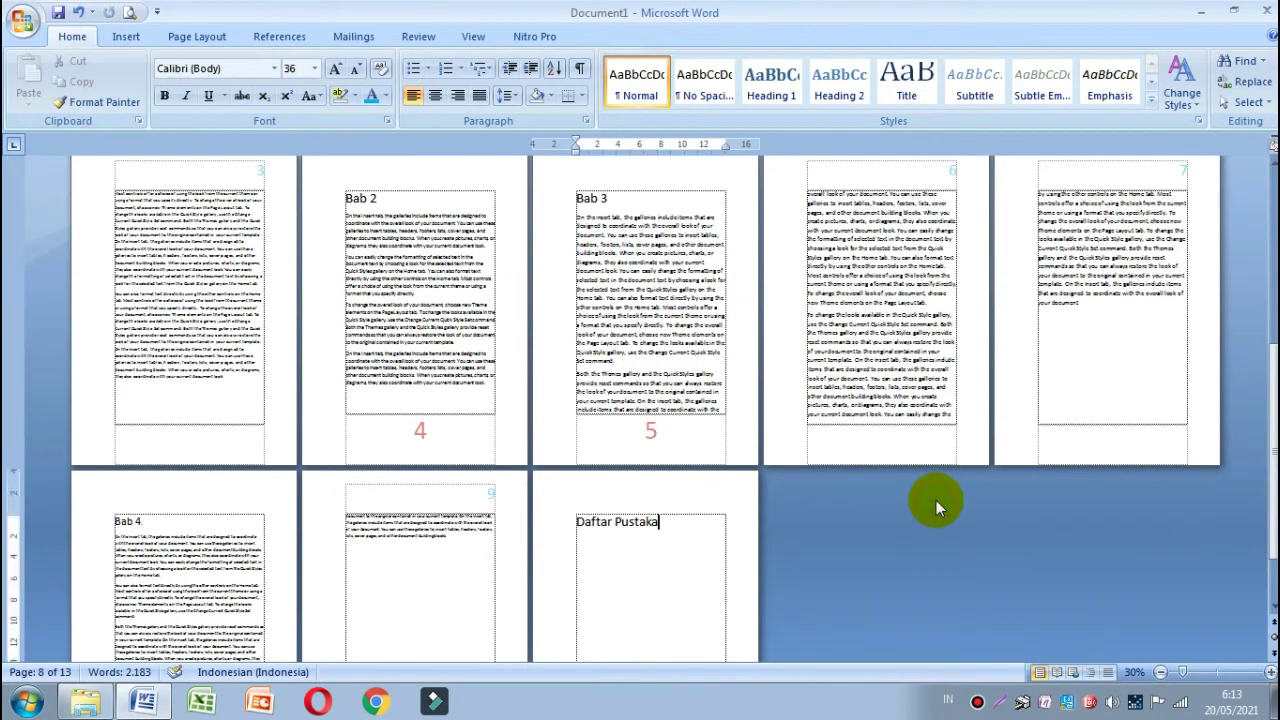
scroll(936, 500, "down", 1)
scroll(936, 502, "down", 1)
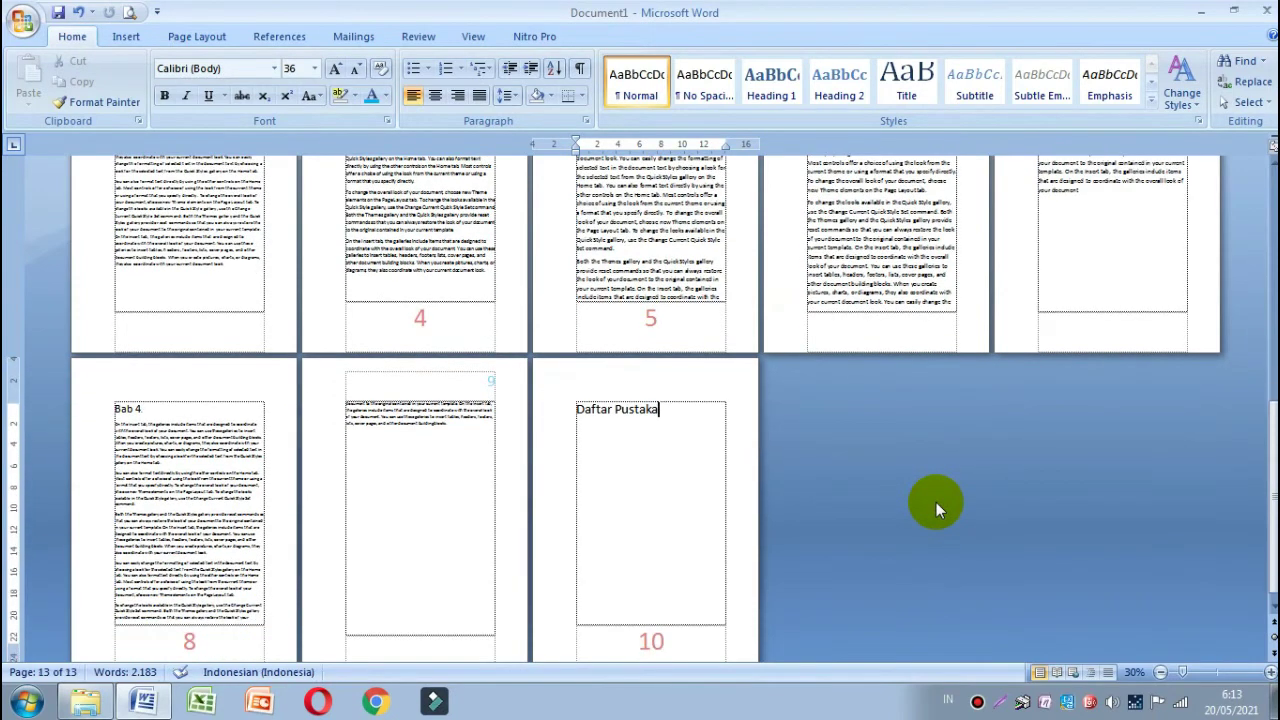
scroll(936, 502, "up", 1)
scroll(936, 502, "down", 1)
scroll(936, 502, "down", 1)
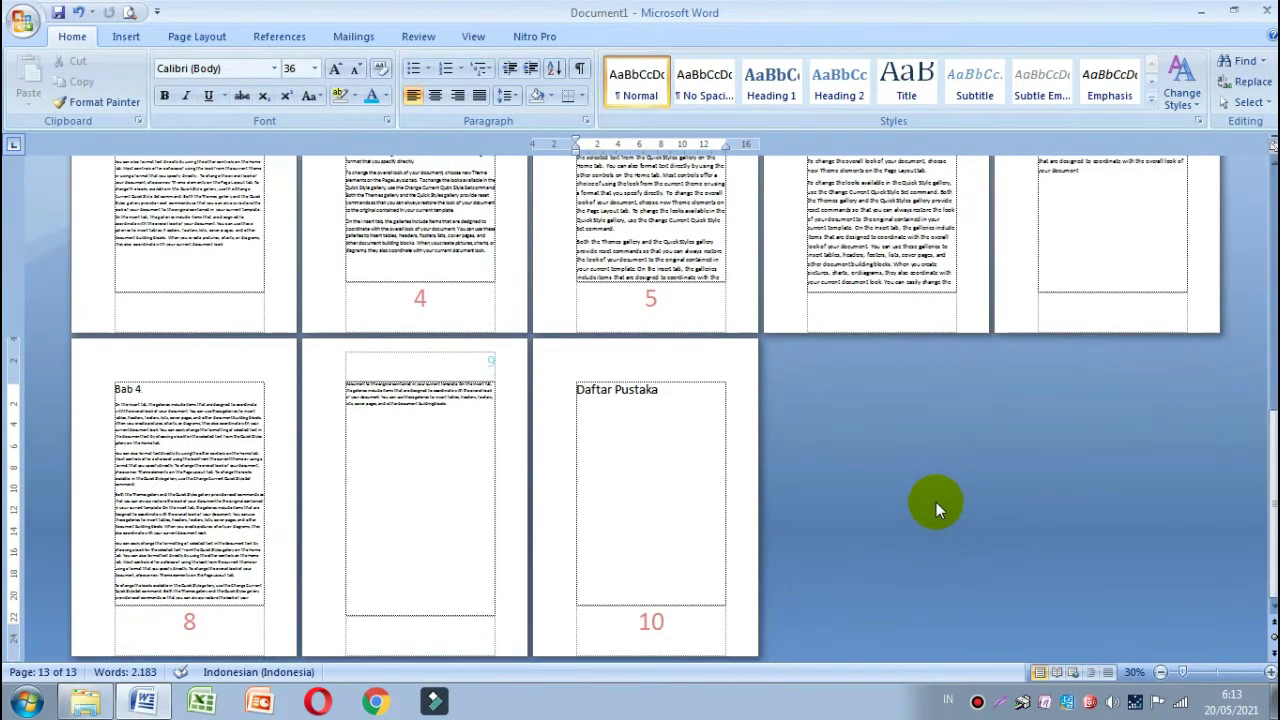
scroll(748, 500, "up", 1)
scroll(748, 500, "up", 1)
scroll(751, 502, "up", 1)
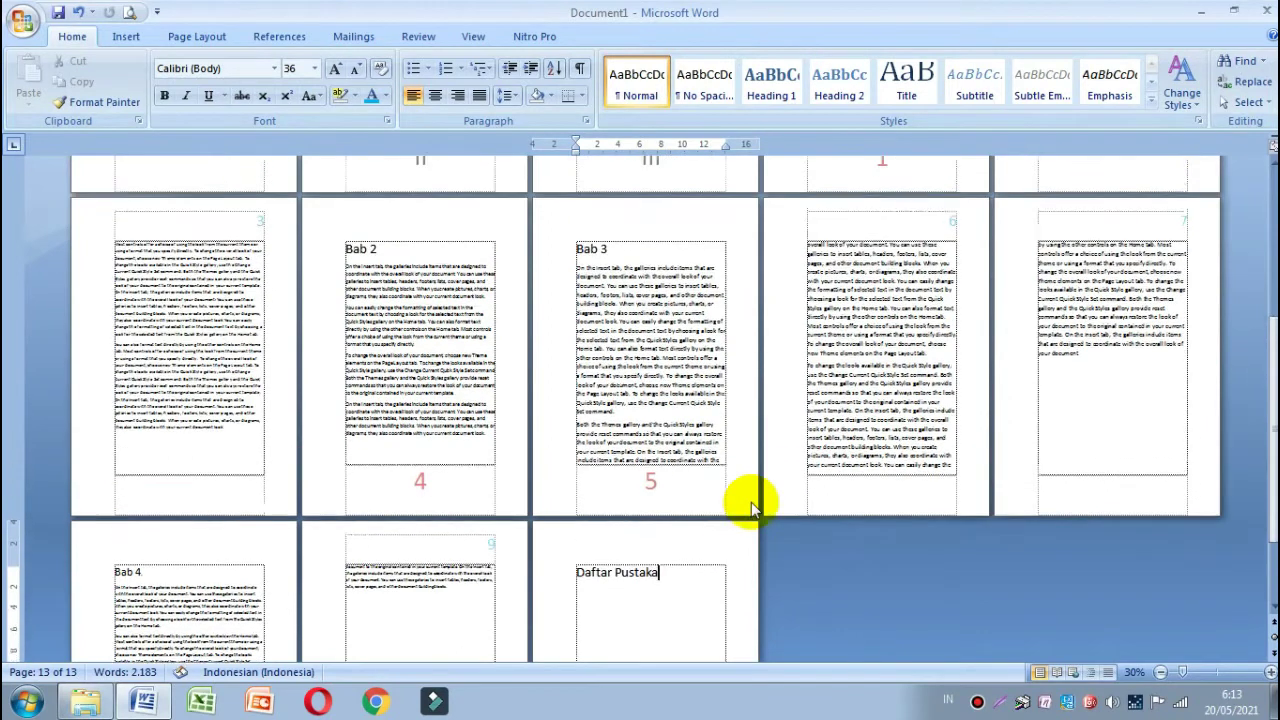
scroll(751, 502, "up", 1)
scroll(749, 503, "up", 1)
scroll(777, 503, "up", 1)
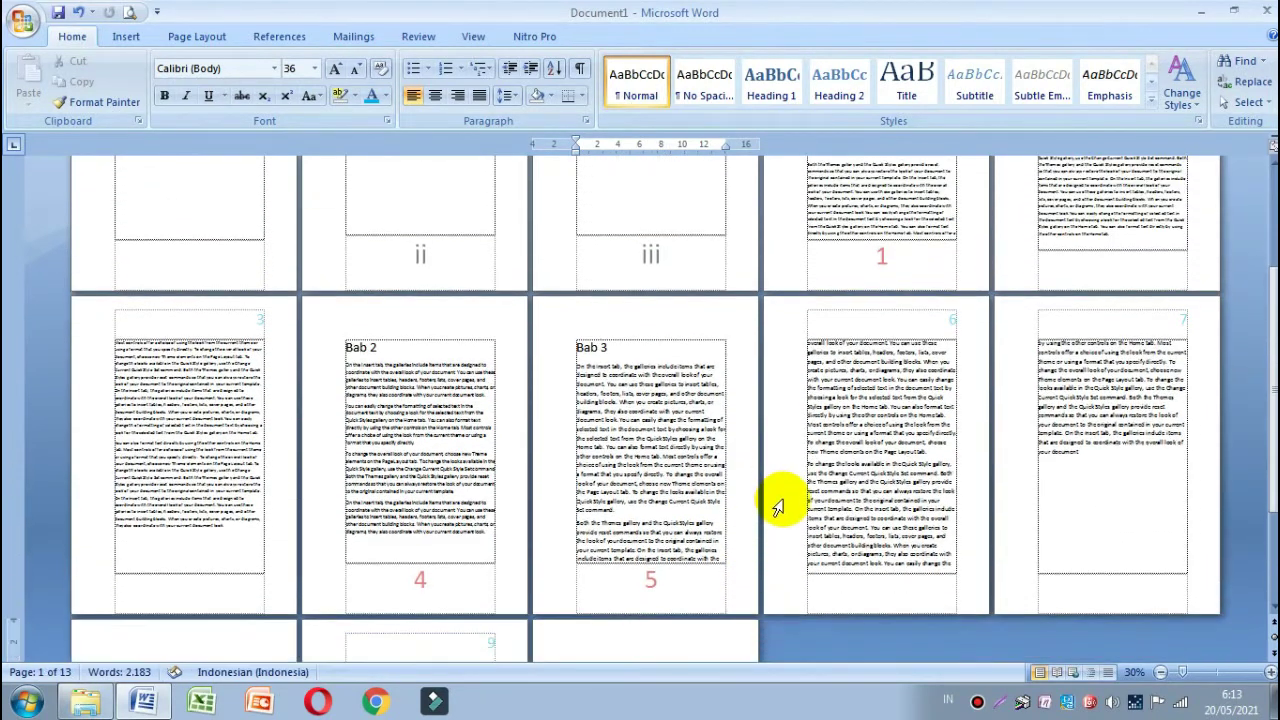
Select and copy the Bab 2 heading and body text.
left_click(370, 350)
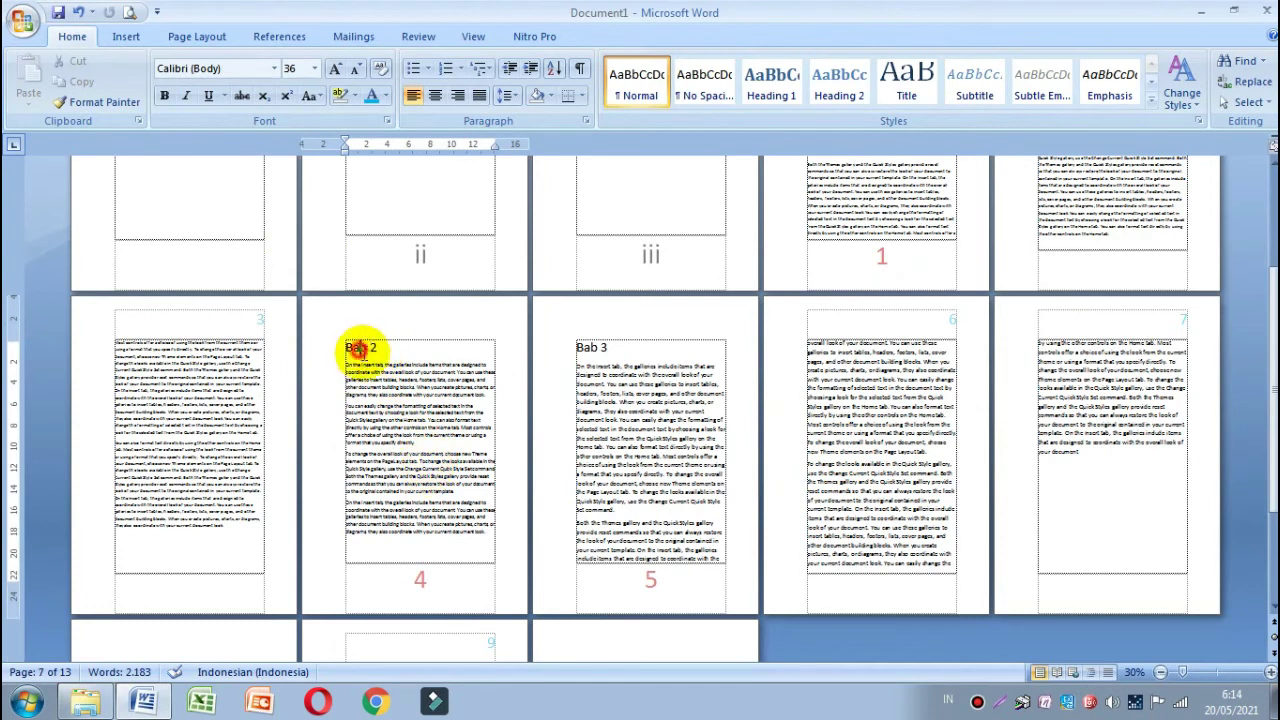
left_click_drag(360, 348, 452, 491)
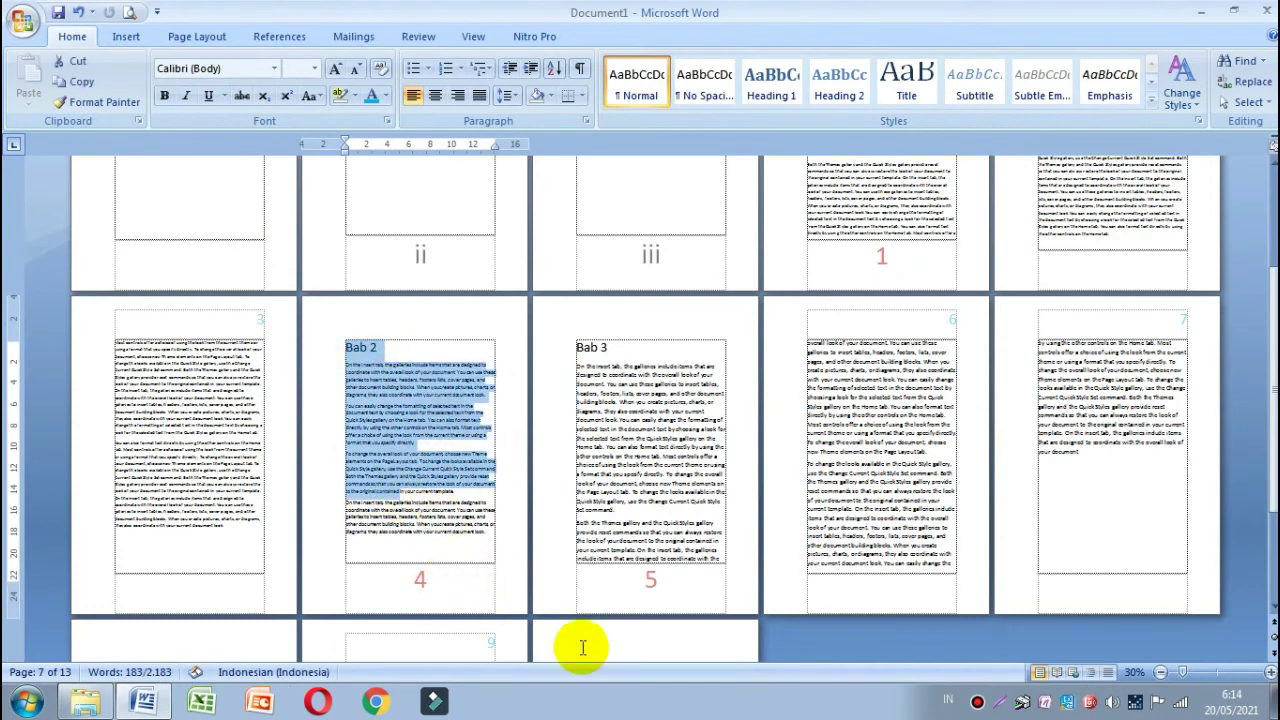
left_click(481, 550, "shift")
left_click_drag(491, 544, 347, 381)
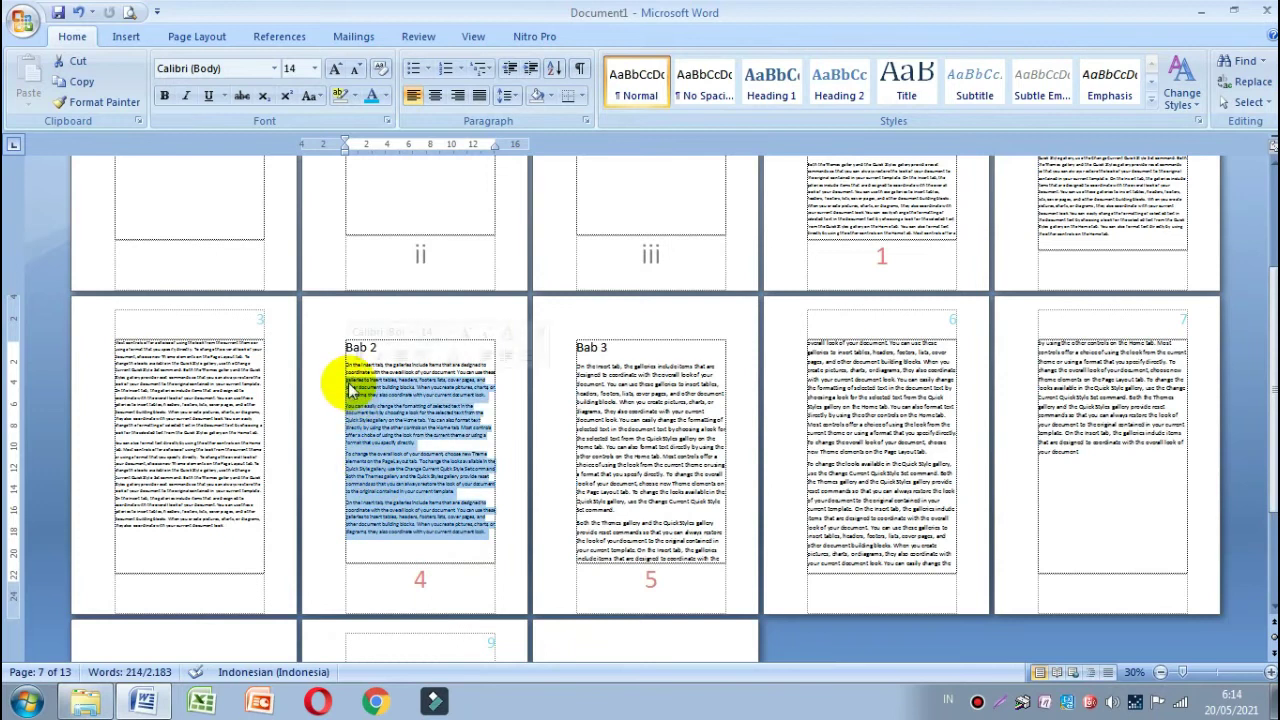
right_click(410, 432)
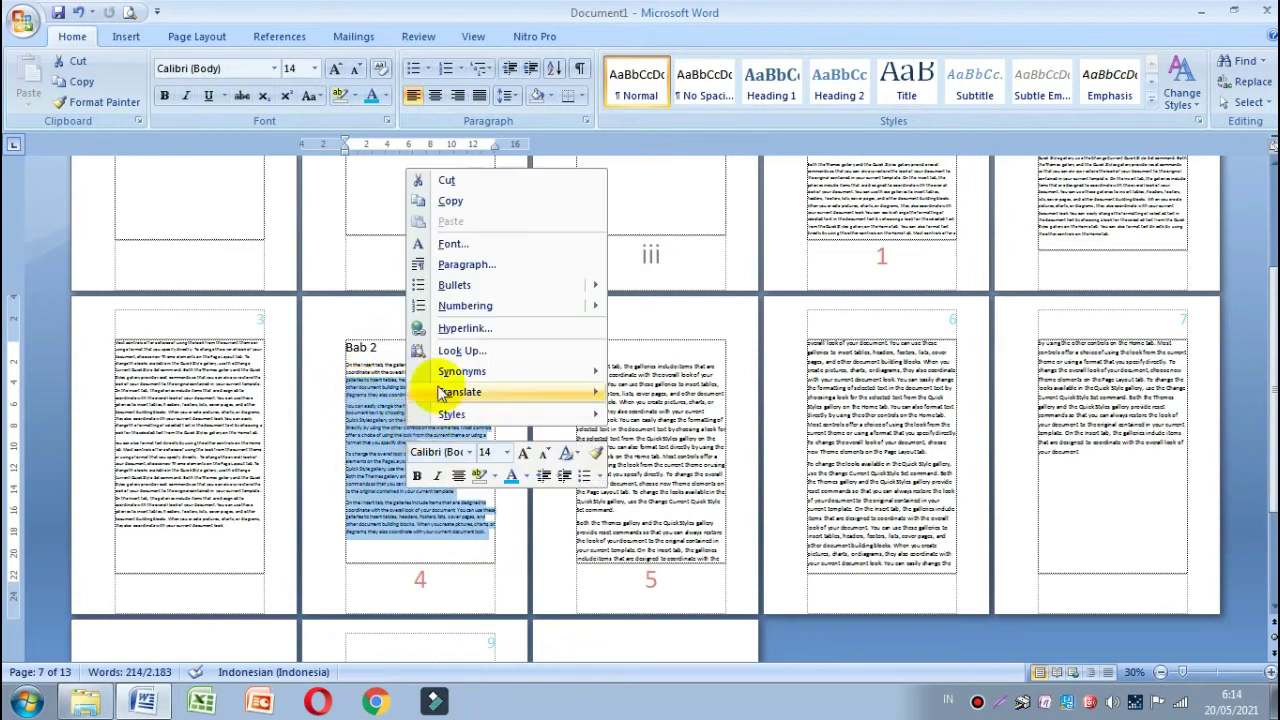
left_click(452, 201)
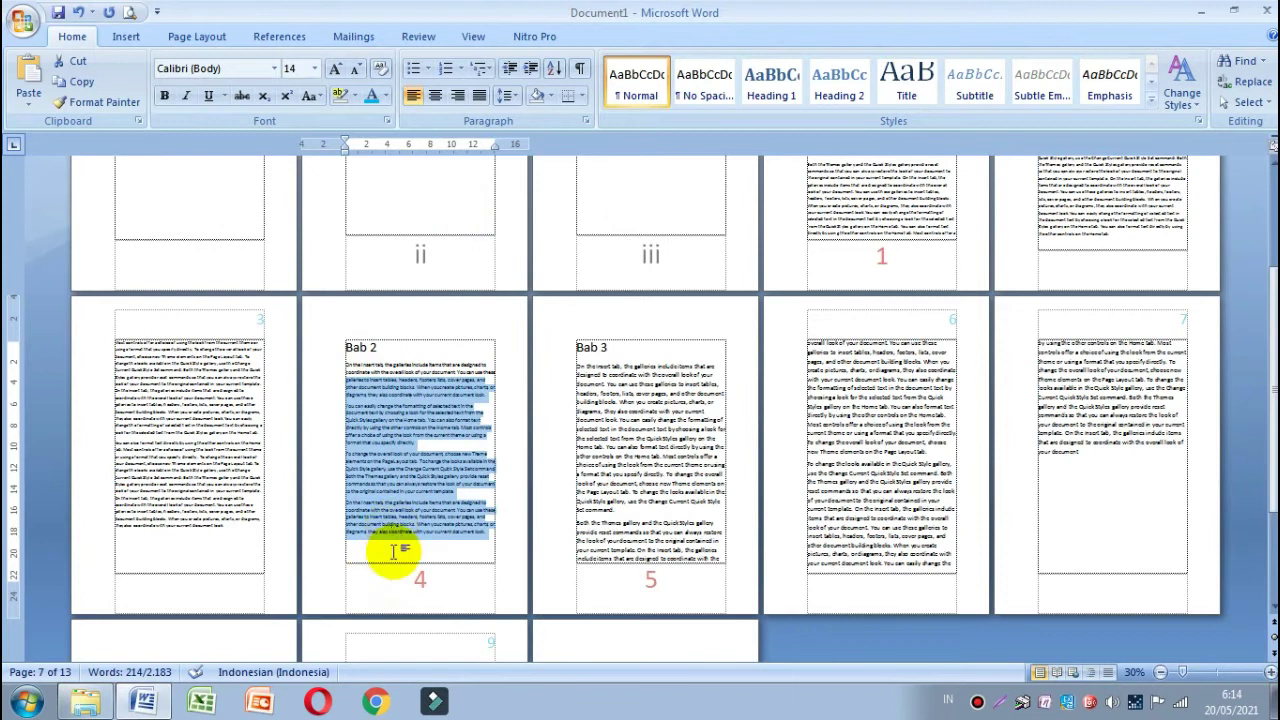
Paste the copied Bab 2 text three times on pages 4–5.
left_click(365, 540)
right_click(352, 543)
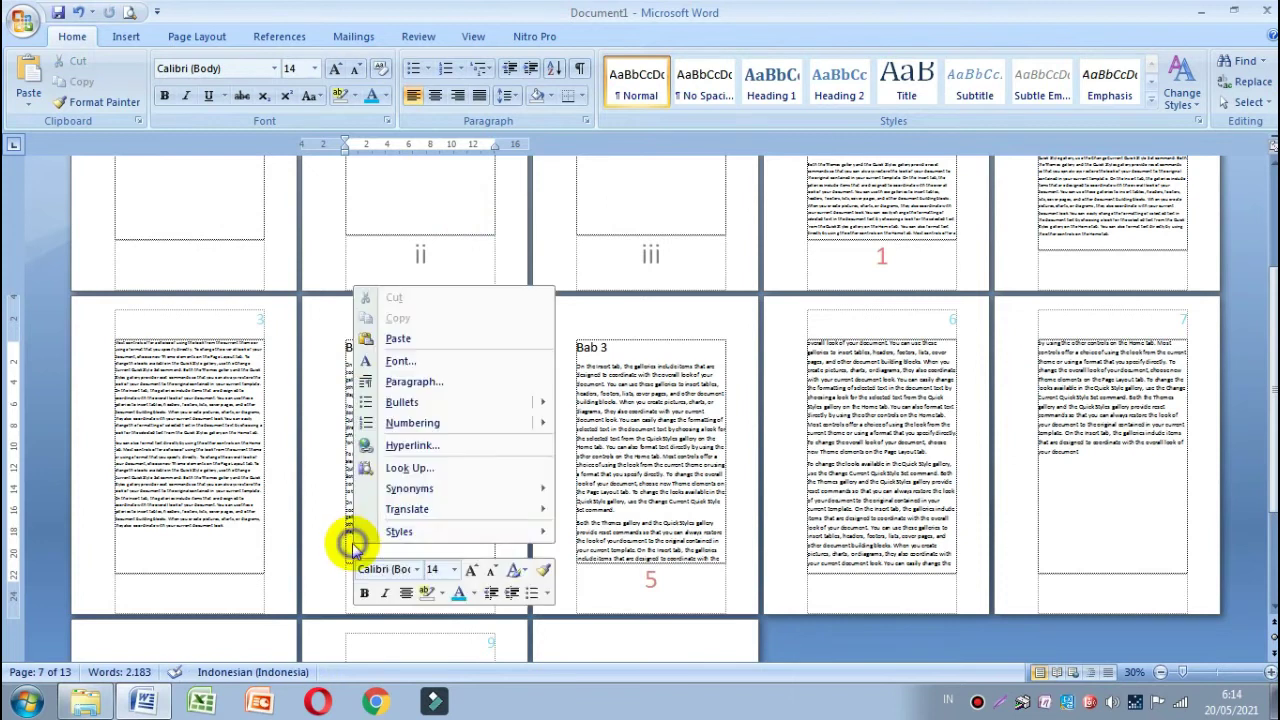
left_click(413, 343)
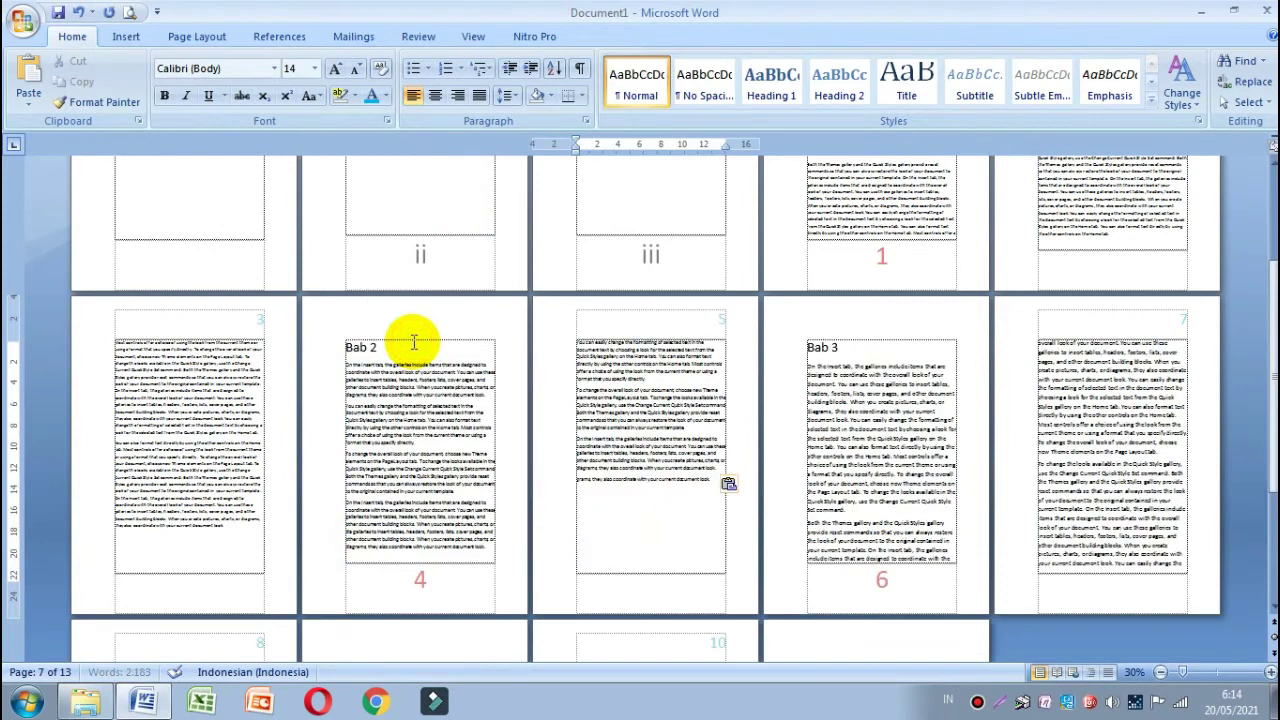
right_click(414, 471)
left_click(491, 263)
right_click(462, 398)
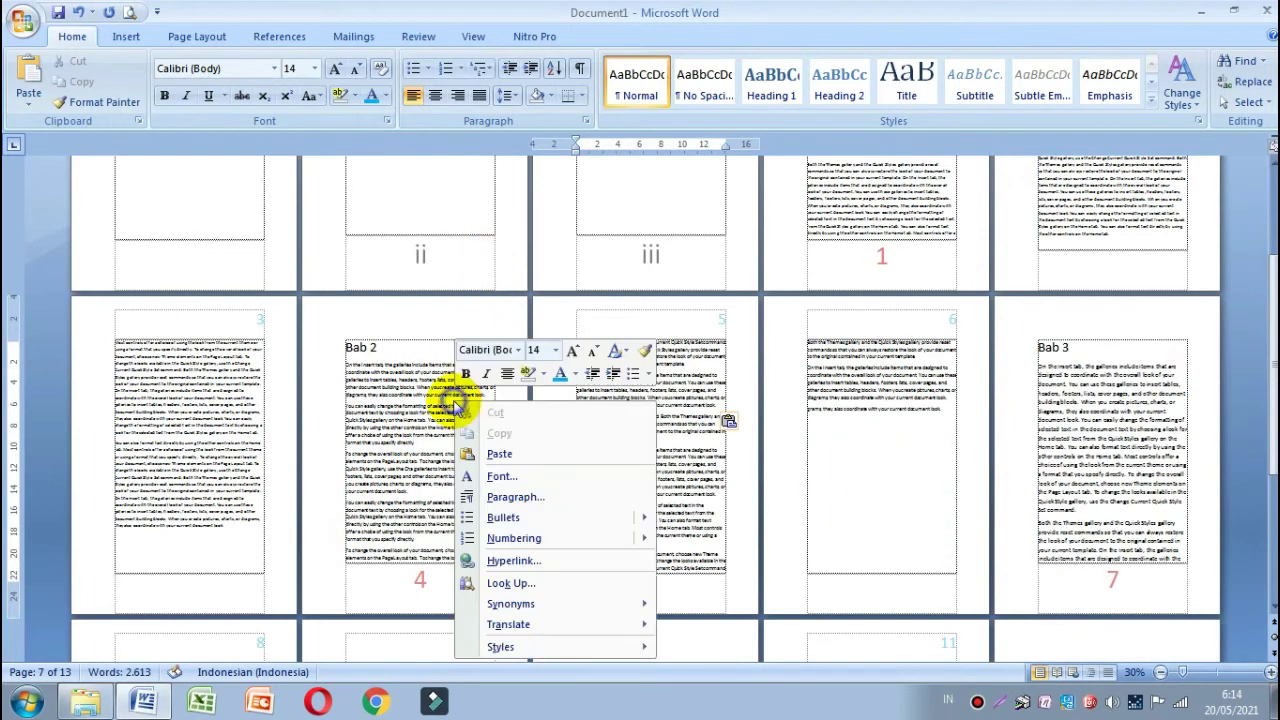
left_click(520, 454)
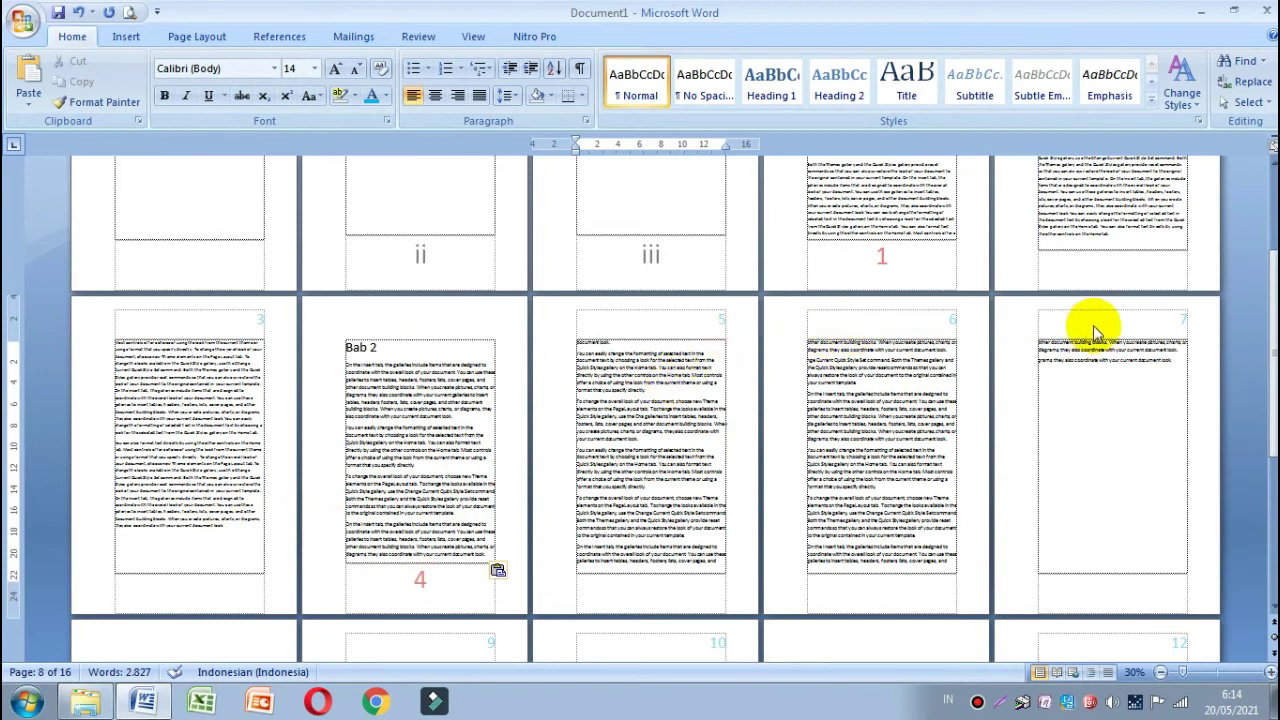
Scroll and zoom out to view all 16 pages from Cover to Daftar Pustaka.
scroll(1090, 492, "down", 1)
scroll(1090, 492, "down", 3)
scroll(1060, 517, "down", 1)
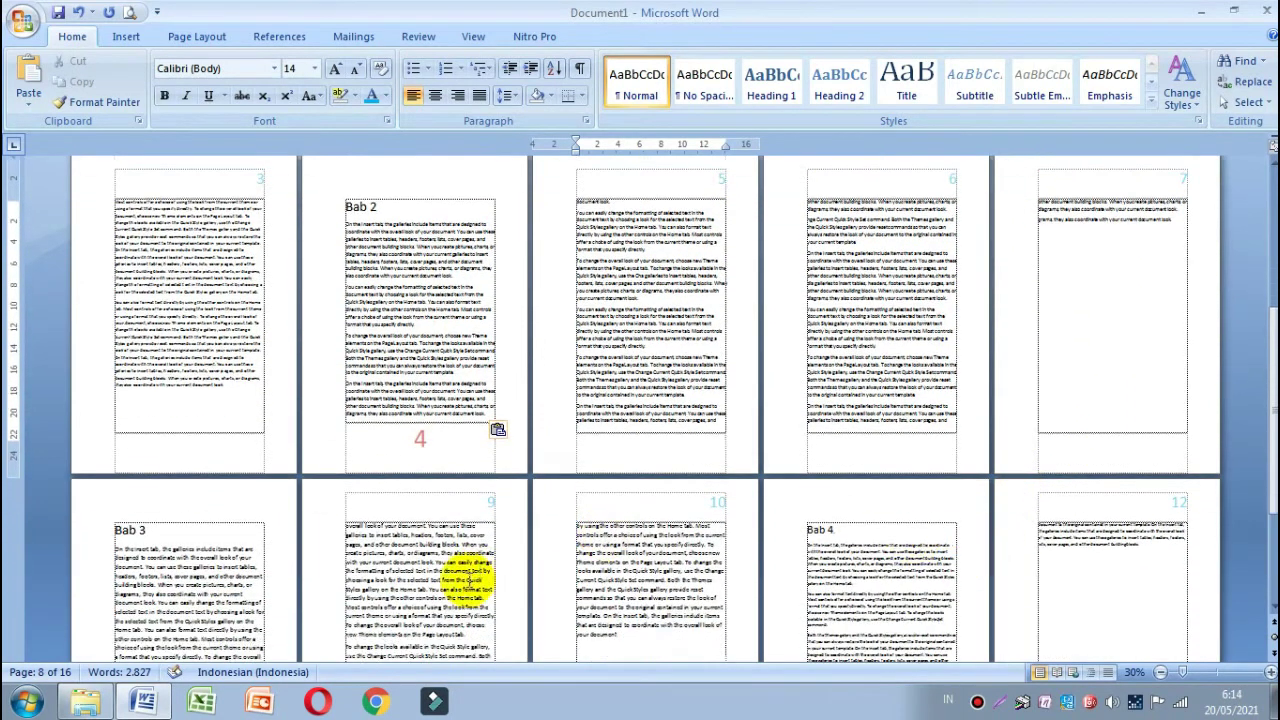
scroll(457, 557, "down", 2)
scroll(251, 543, "down", 2)
scroll(193, 597, "down", 1)
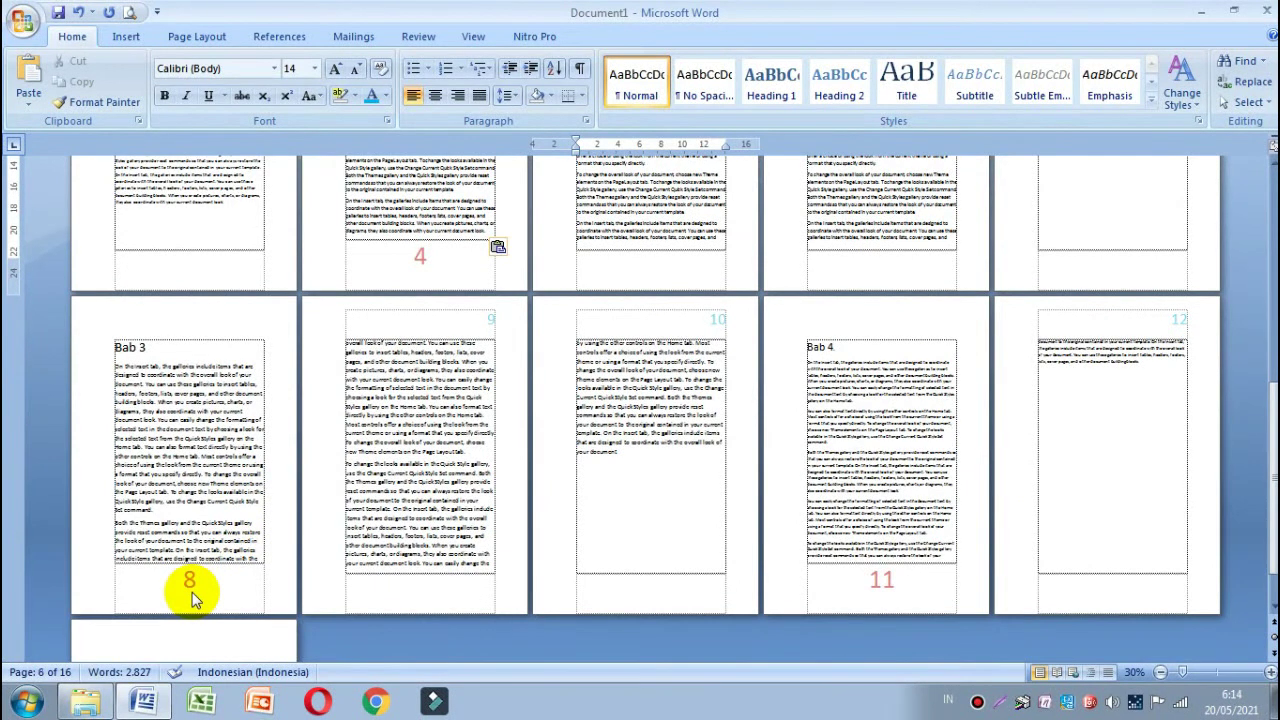
scroll(338, 626, "up", 3)
scroll(338, 626, "down", 2)
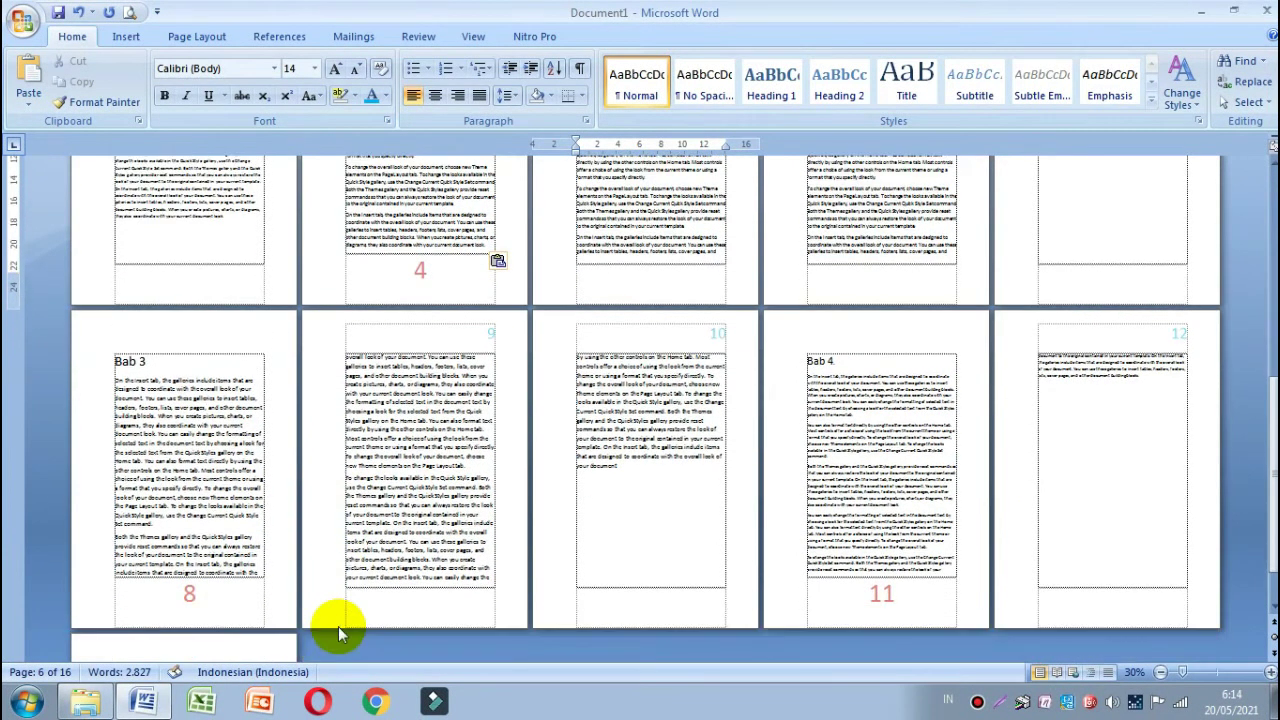
scroll(338, 626, "down", 1)
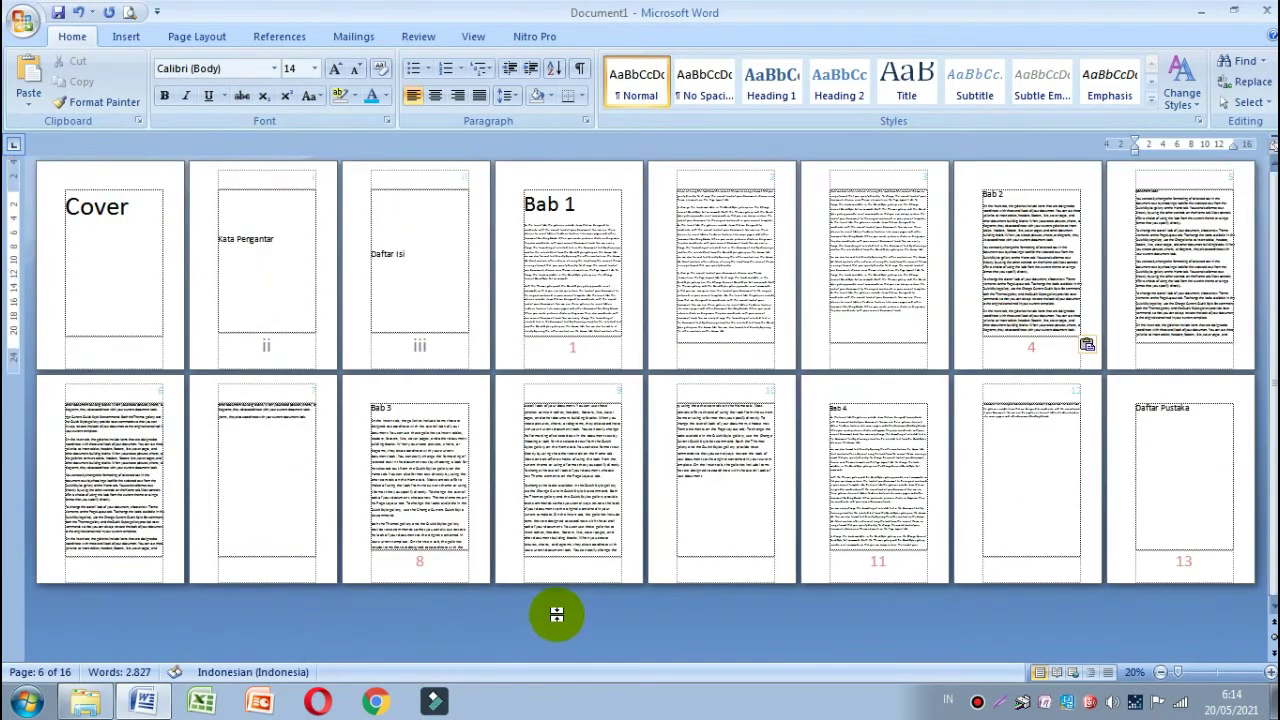
Make the Section 3 header page number olive green at 72 pt.
double_click(432, 563)
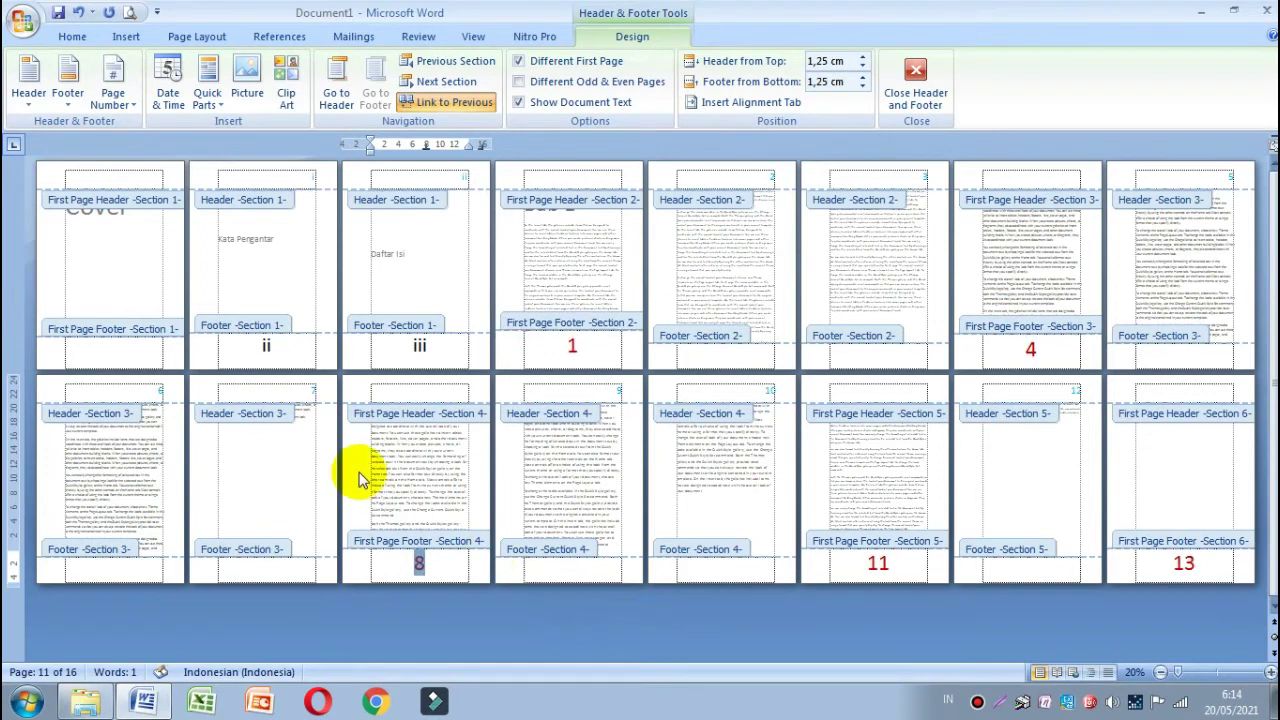
left_click(303, 389)
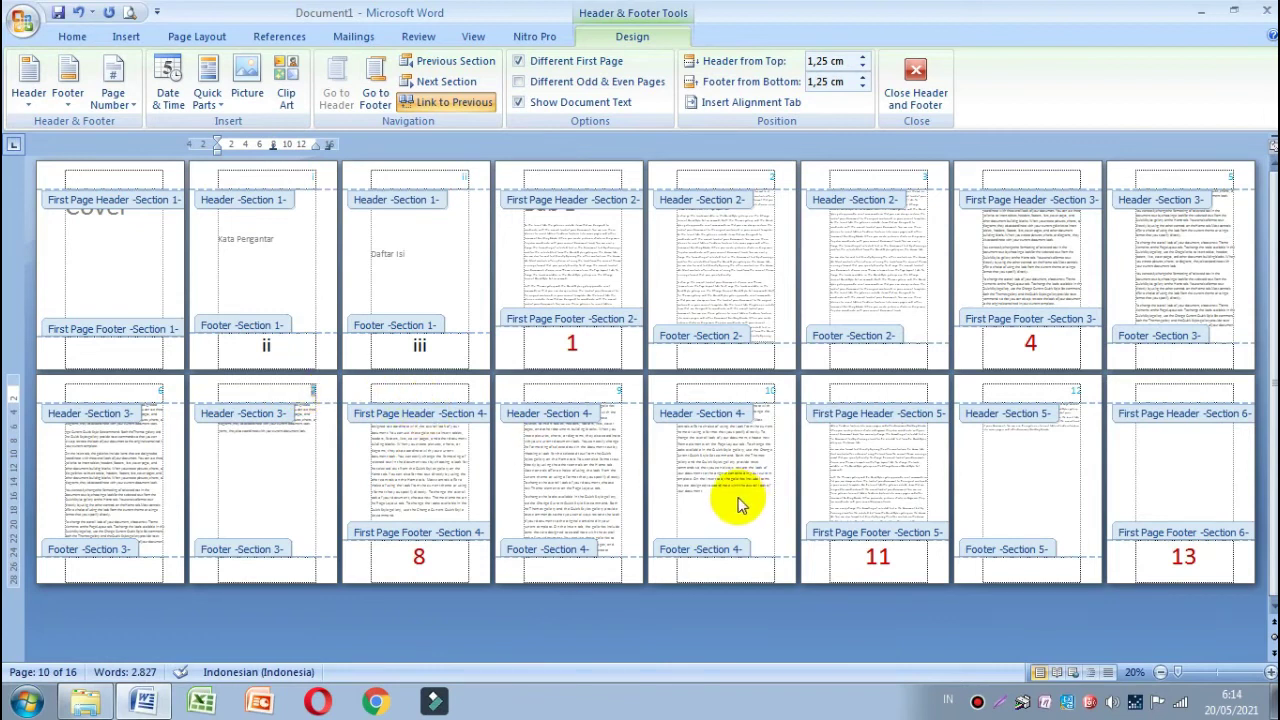
double_click(306, 391)
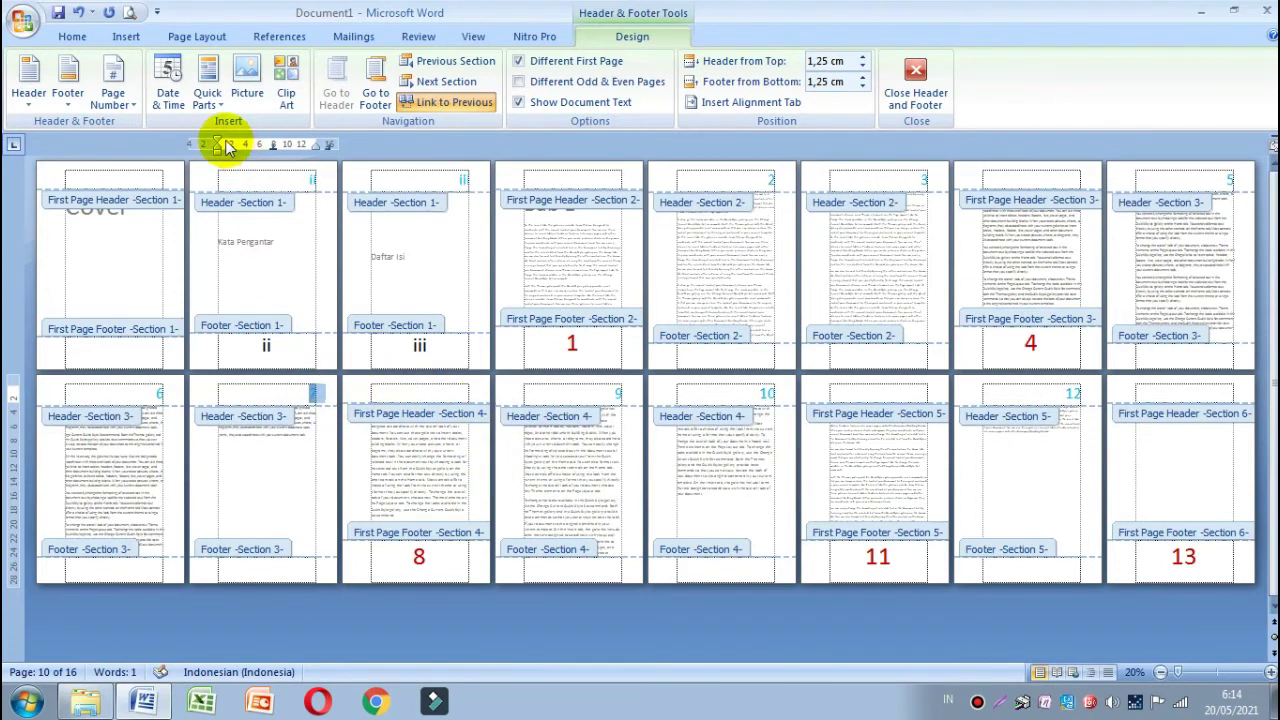
left_click(72, 36)
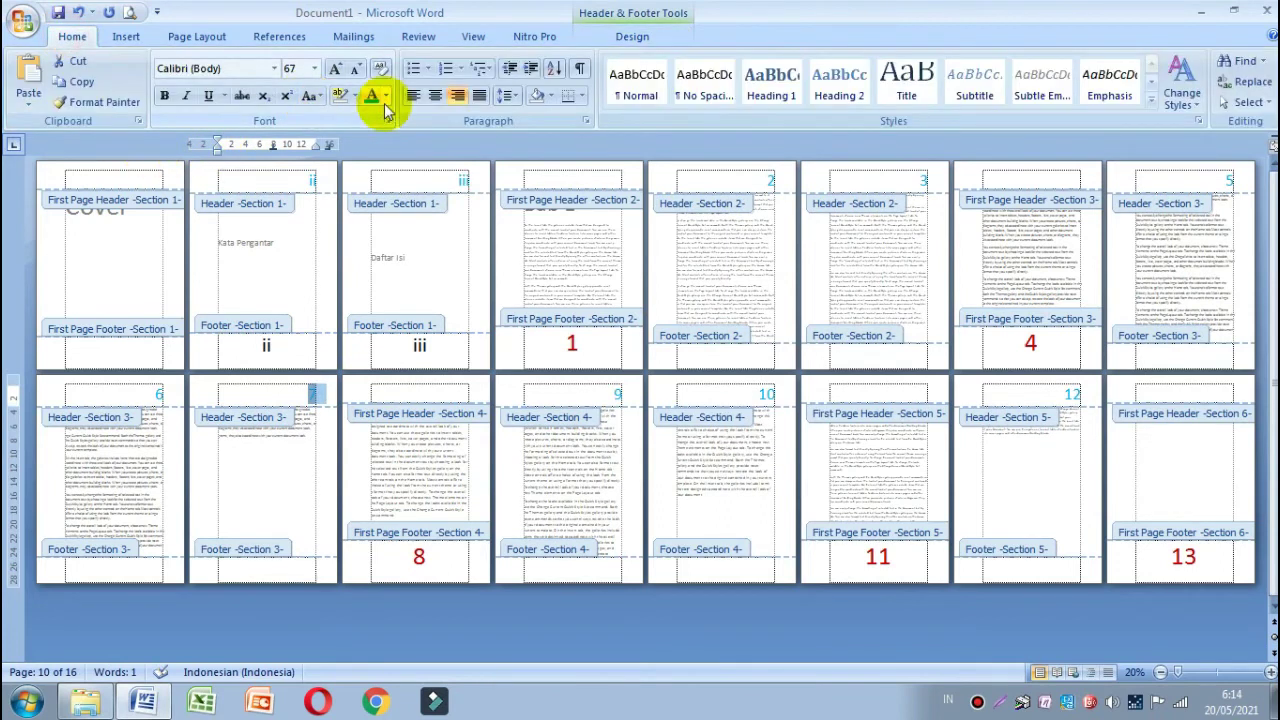
left_click(385, 96)
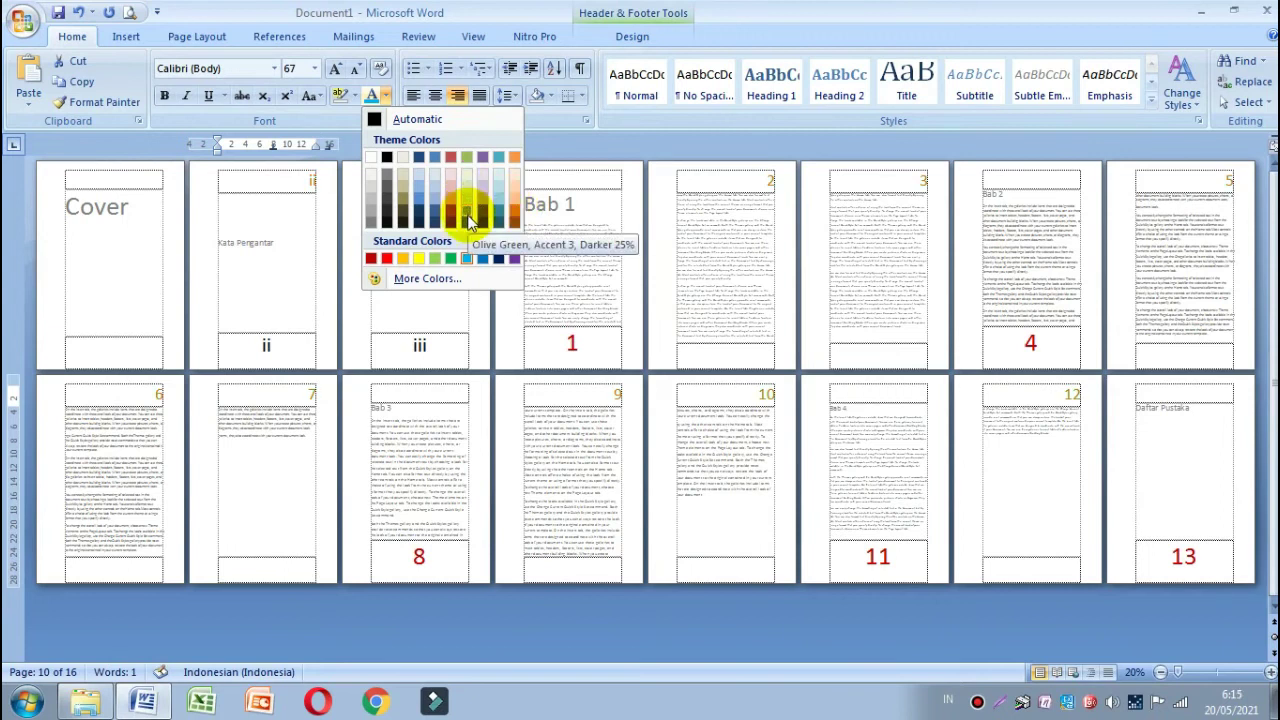
left_click(466, 212)
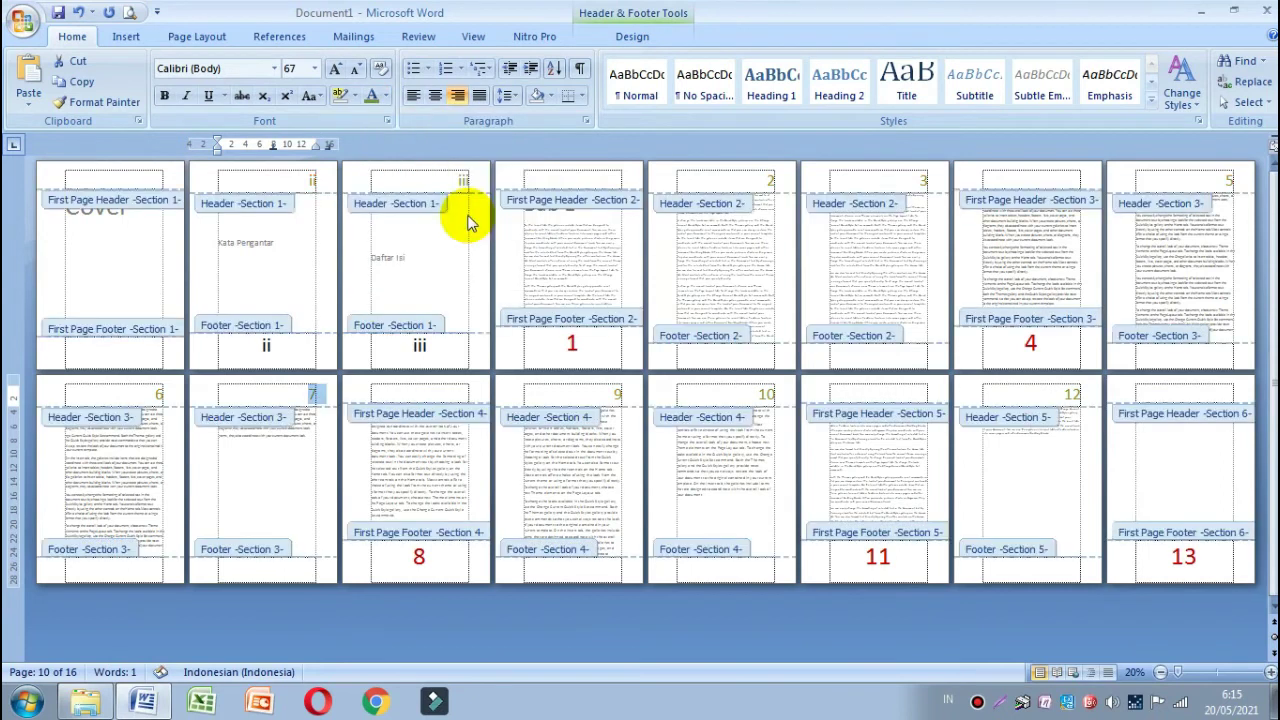
left_click(316, 70)
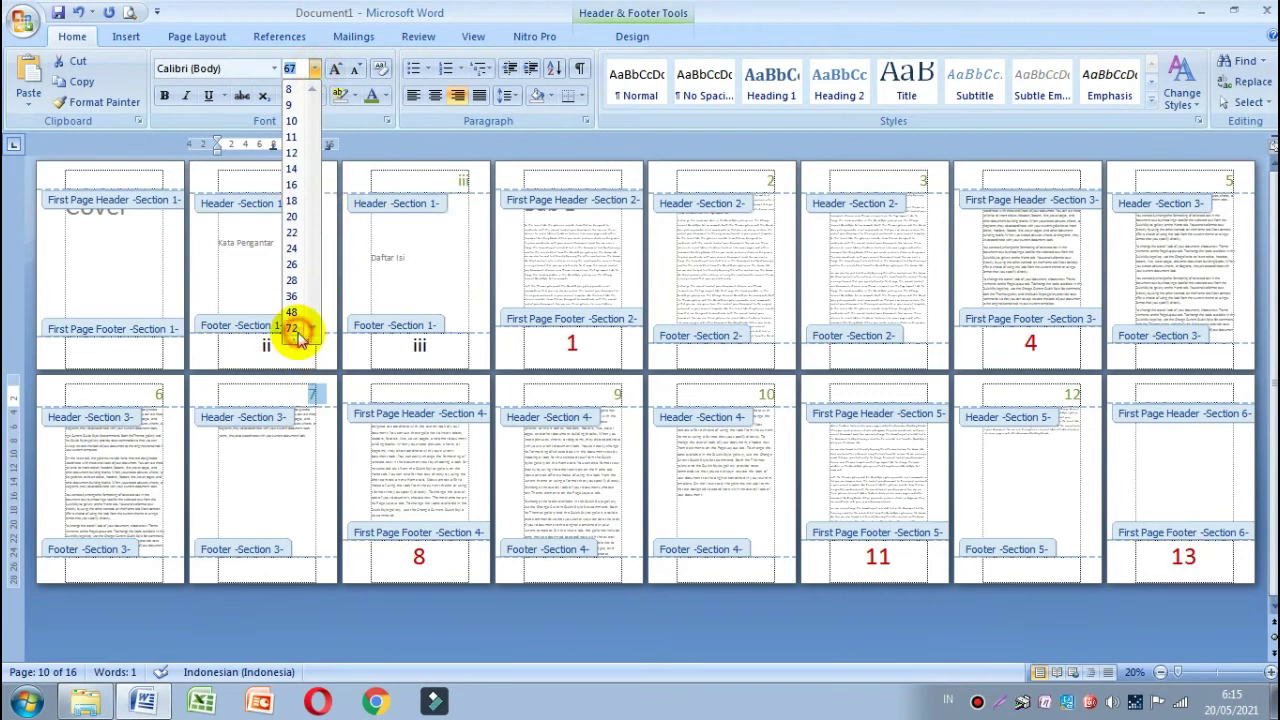
left_click(292, 330)
left_click(395, 453)
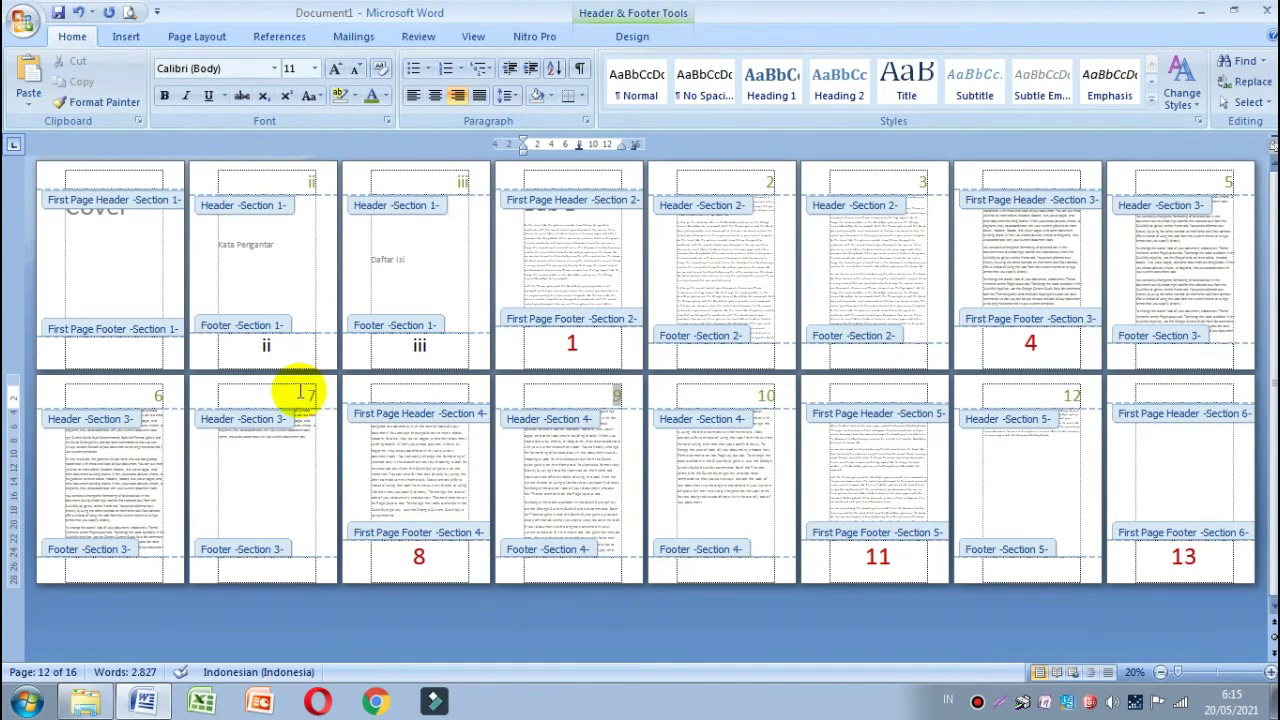
Recolour the page 7 header number purple and return to the body text.
left_click_drag(304, 393, 320, 390)
left_click(385, 96)
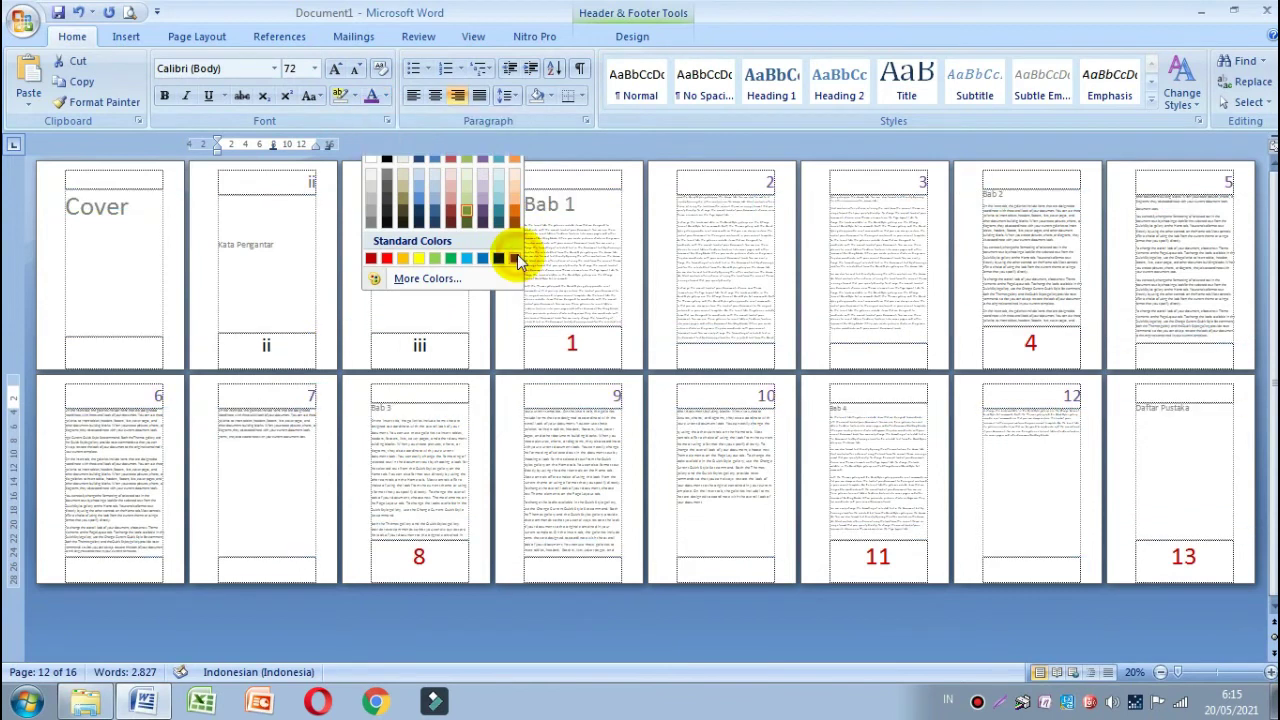
left_click(514, 259)
left_click(451, 457)
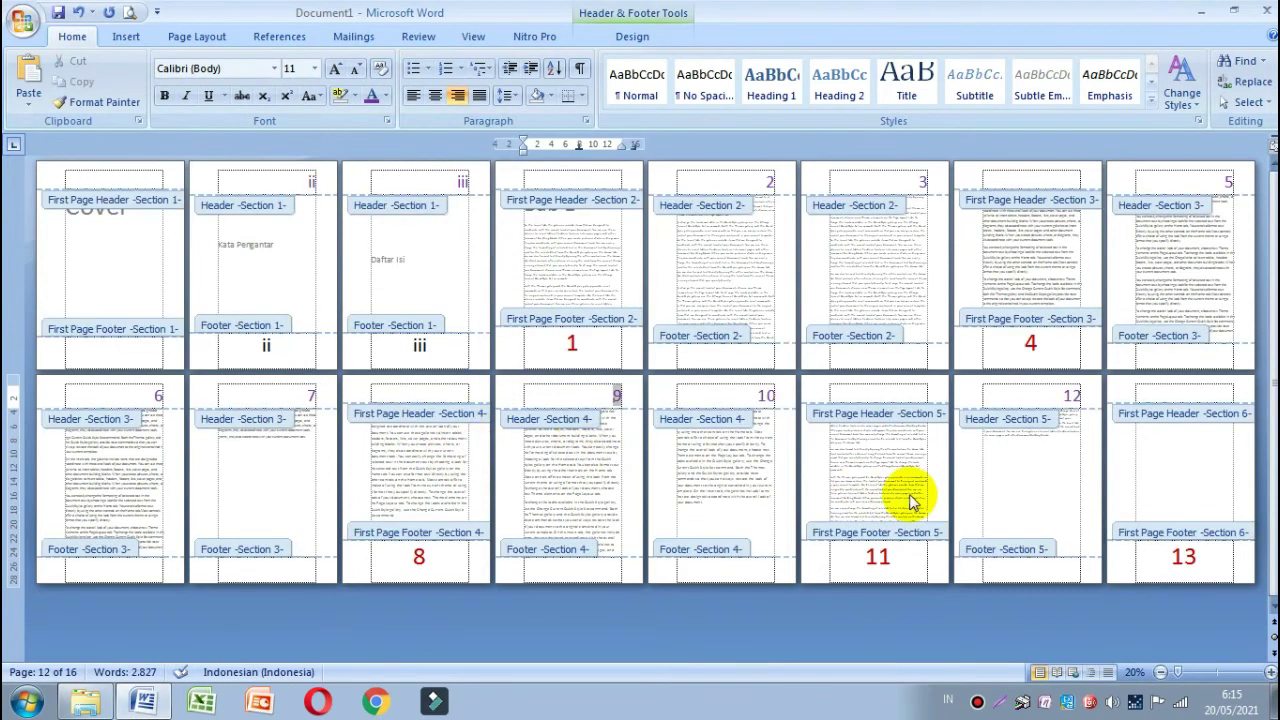
left_click(867, 494)
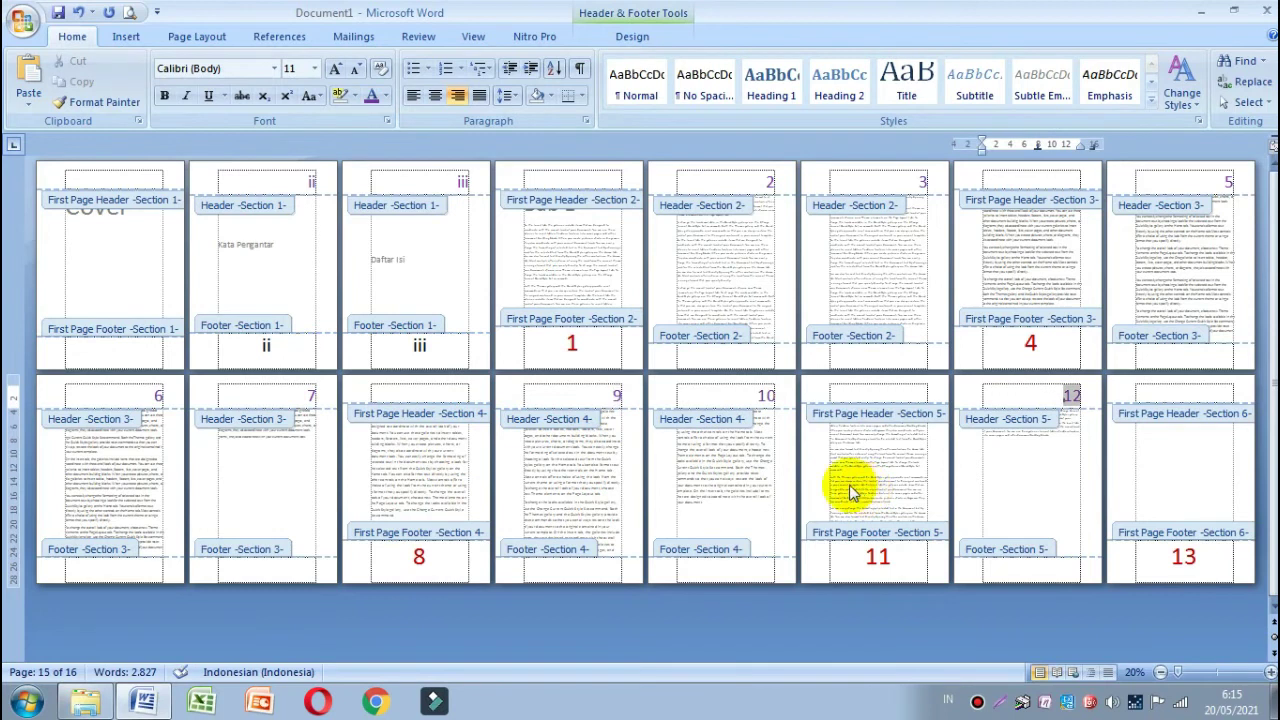
double_click(613, 458)
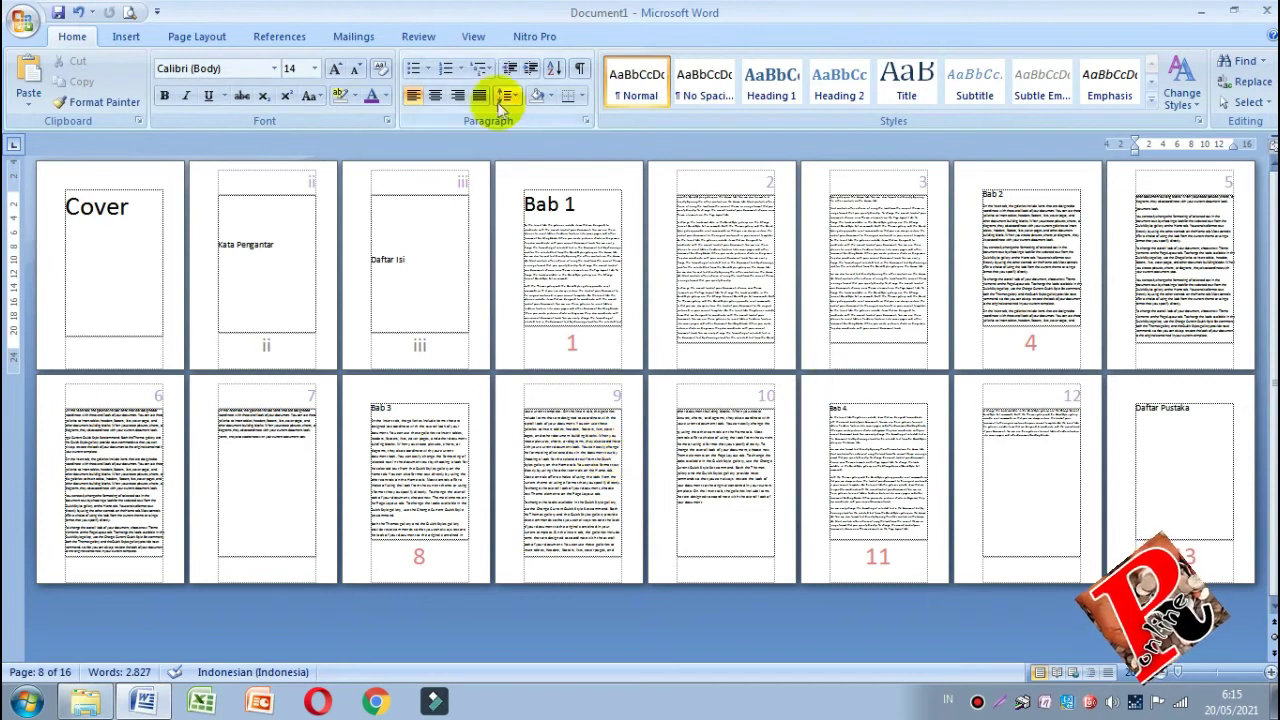
Go to the Daftar Isi page and zoom in on the pages.
left_click(398, 233)
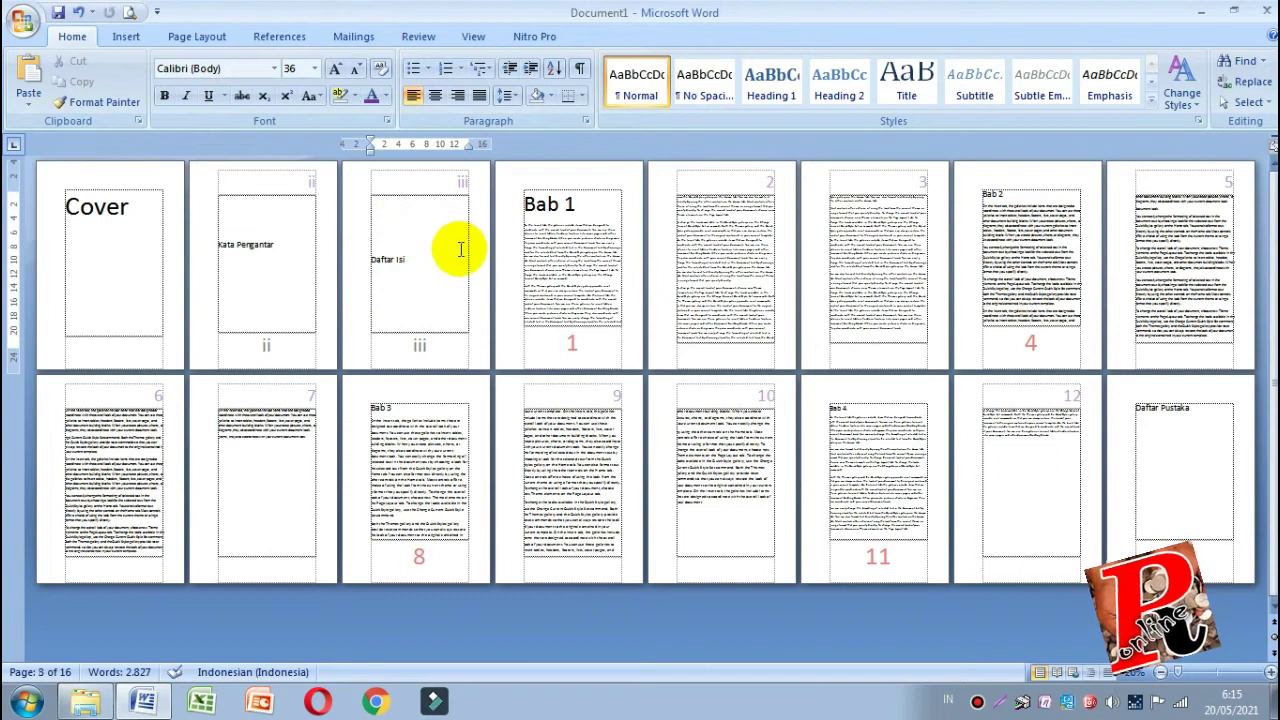
scroll(460, 249, "up", 1)
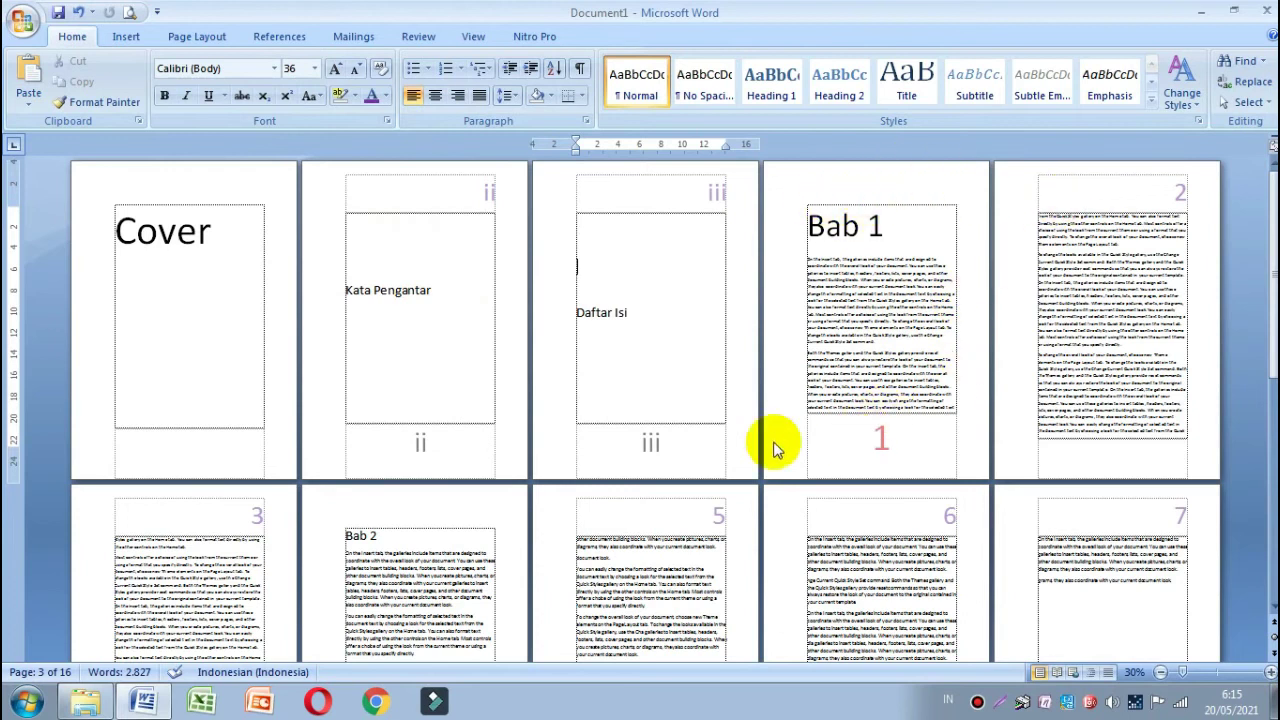
Open header editing and delete the iii numeral from the Daftar Isi header.
double_click(1083, 193)
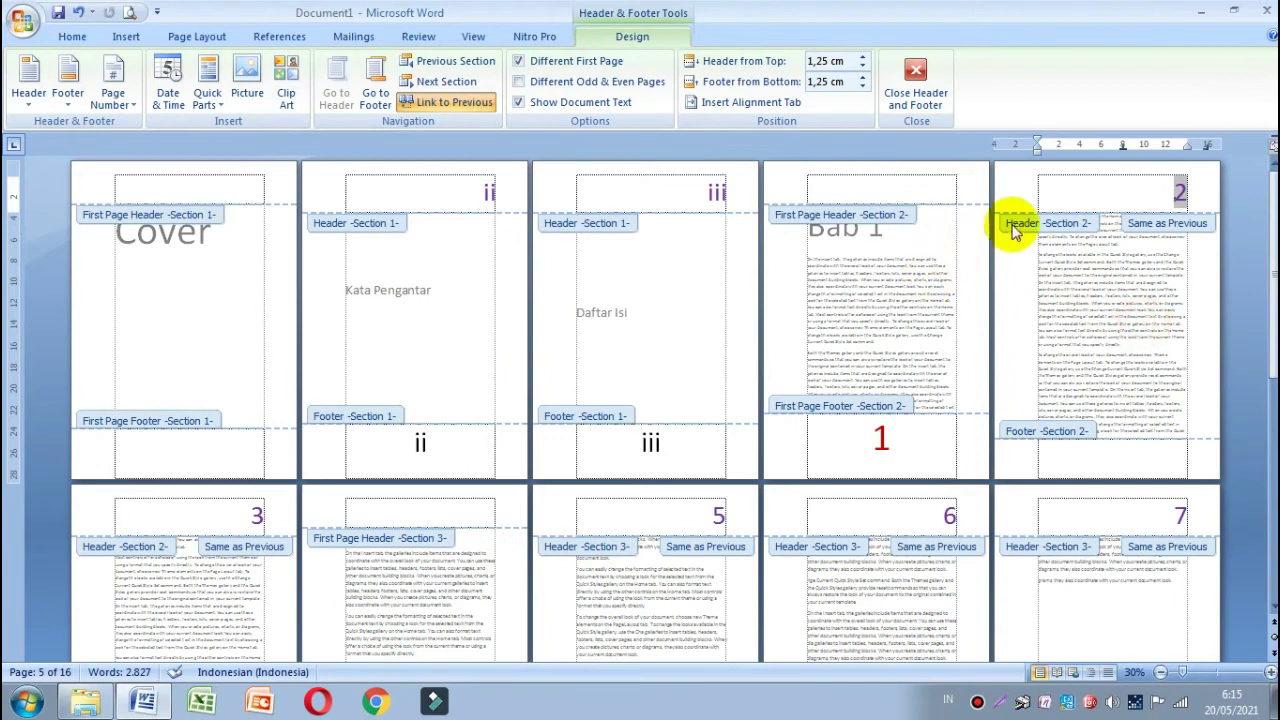
left_click(870, 193)
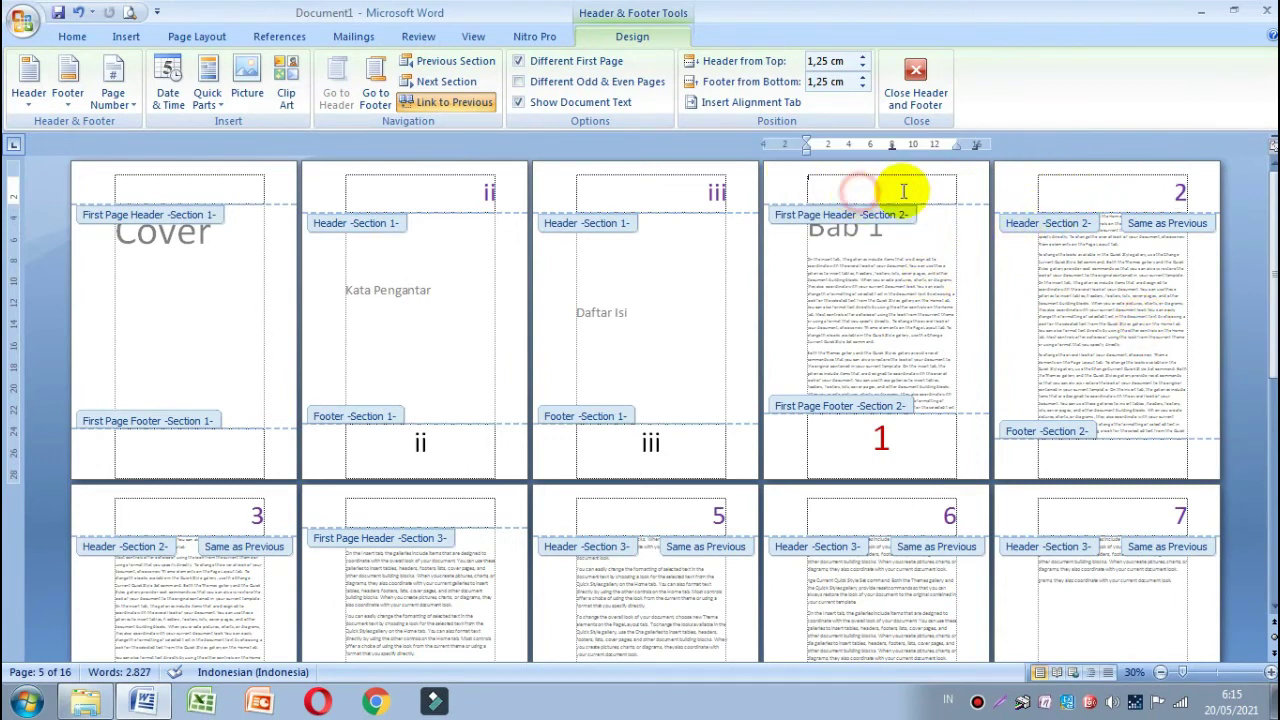
left_click(1104, 194)
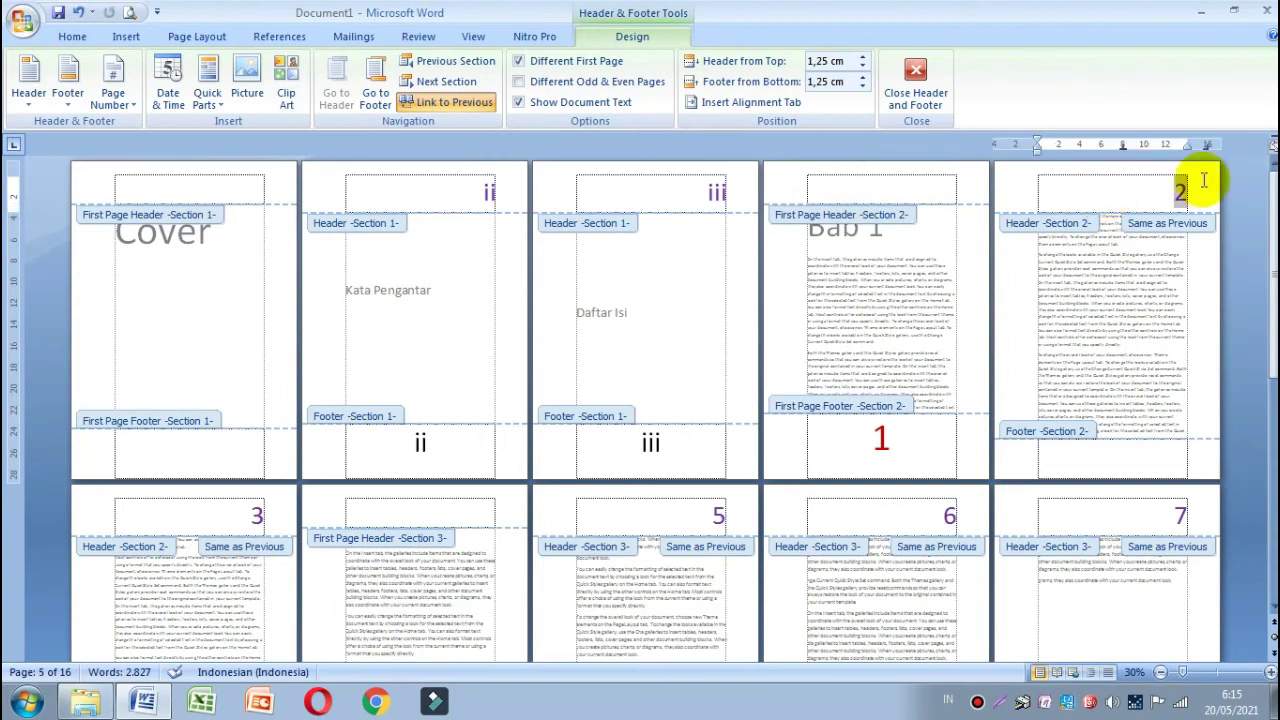
double_click(1172, 192)
left_click_drag(1174, 192, 1201, 193)
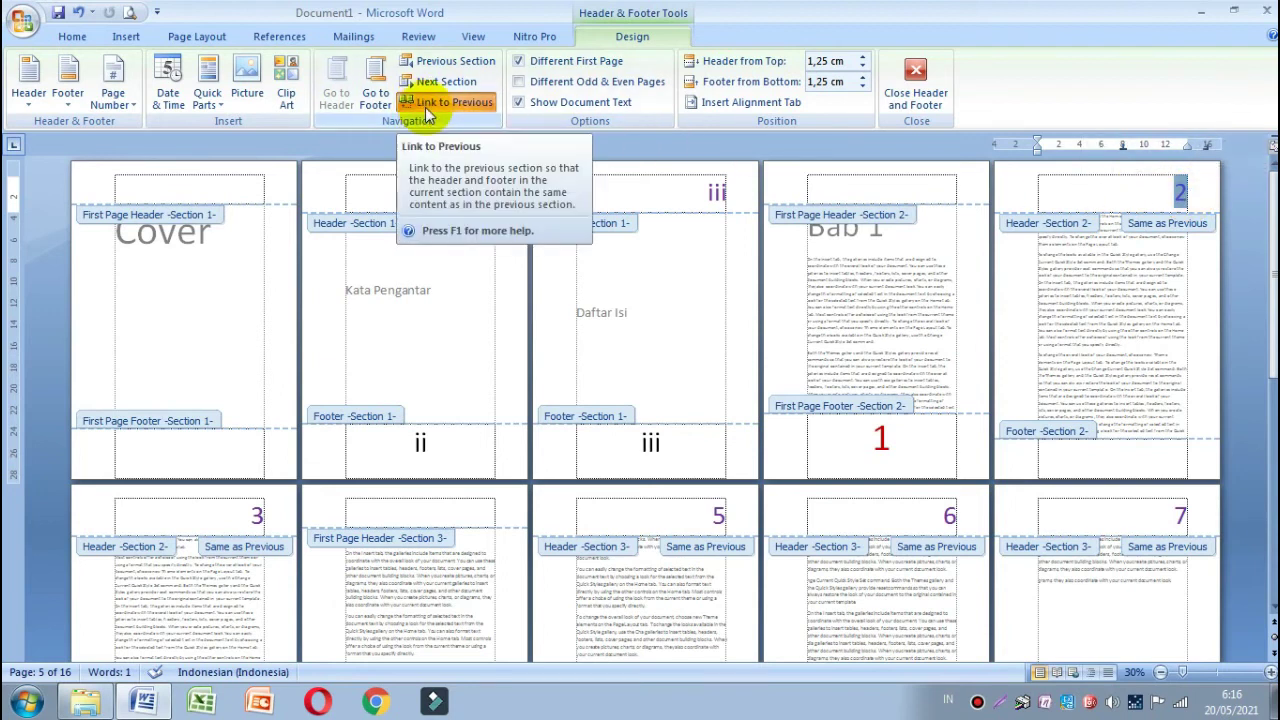
left_click(686, 194)
double_click(692, 193)
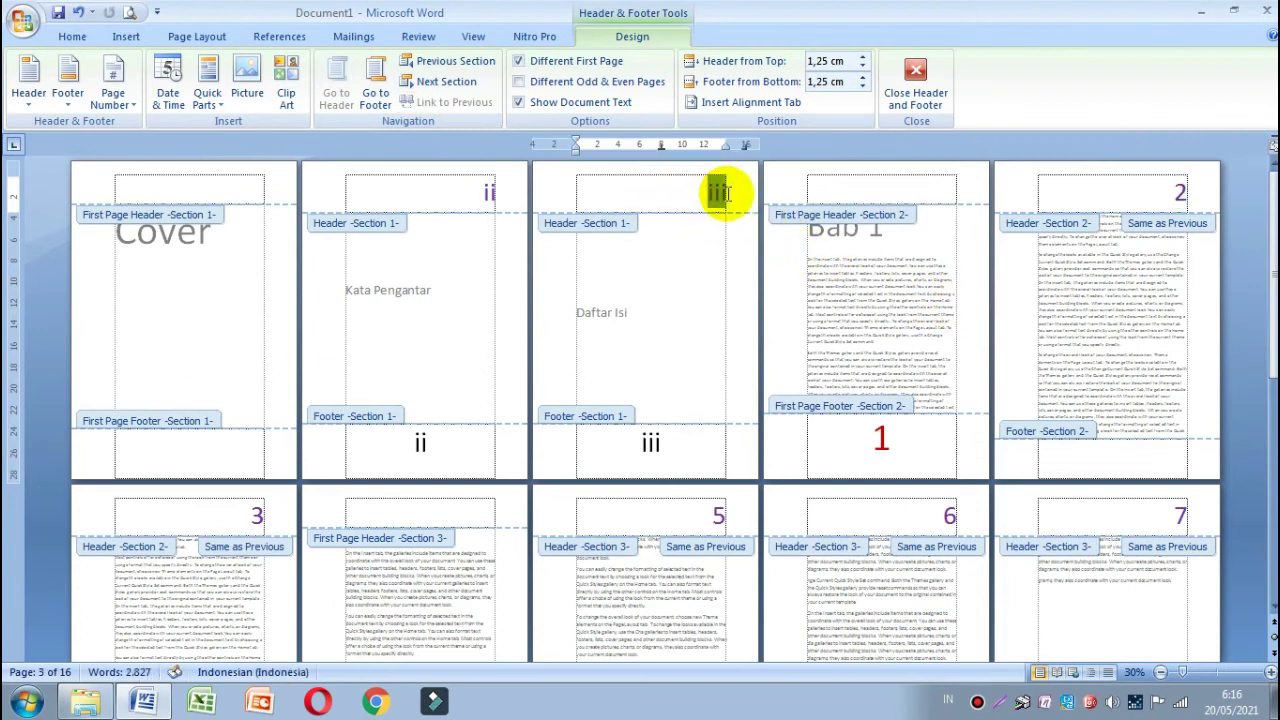
left_click(716, 192)
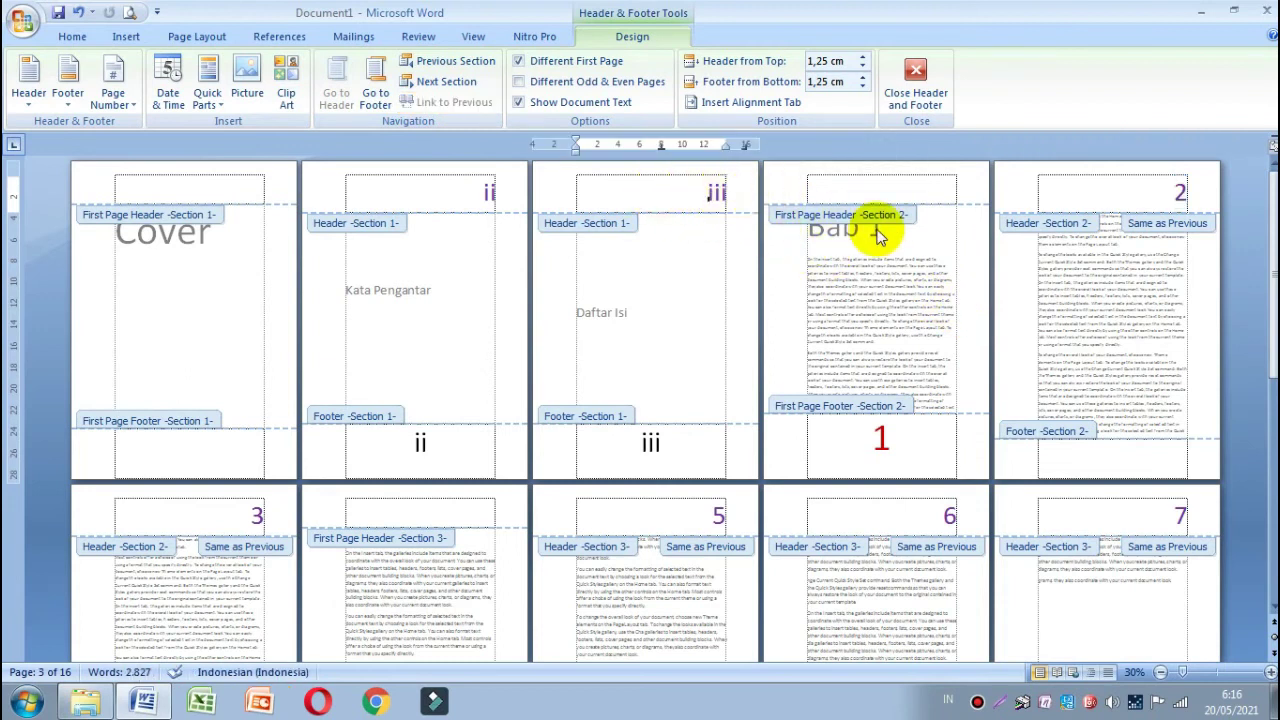
key("BackSpace")
key("BackSpace")
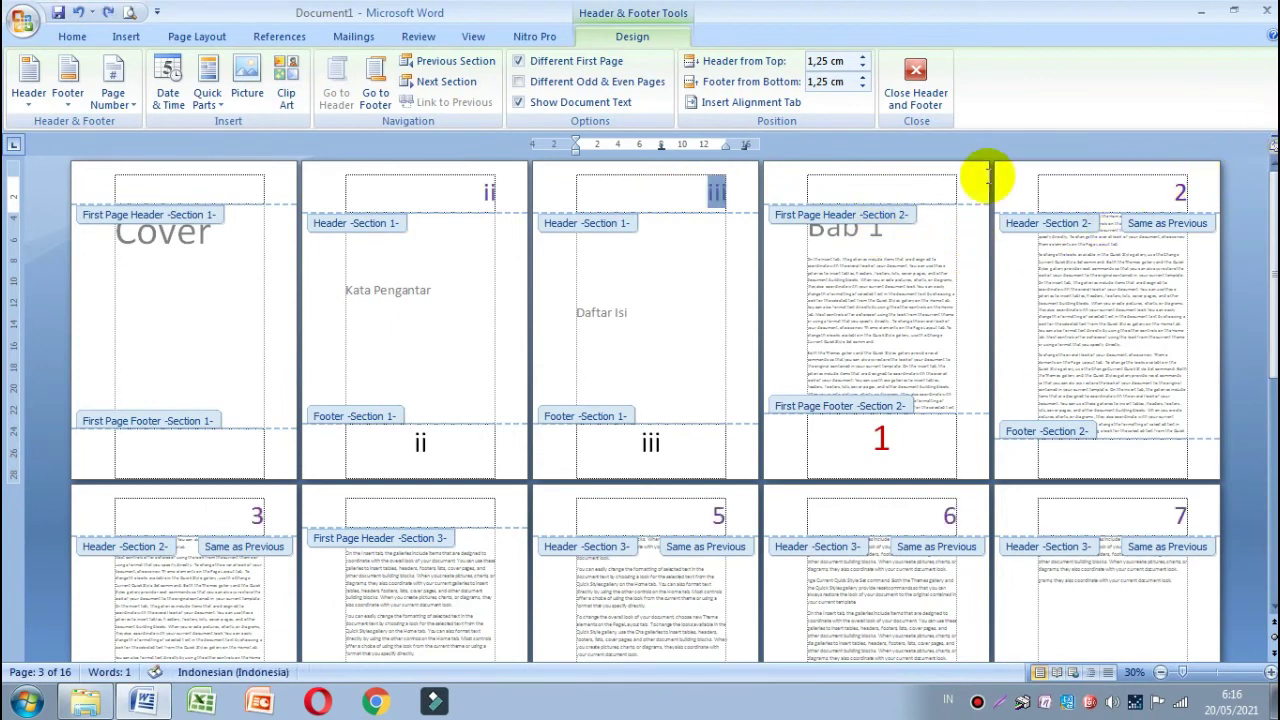
Turn off Link to Previous, delete the ii header numeral, and close header editing.
left_click(1108, 183)
left_click_drag(1177, 192, 1198, 190)
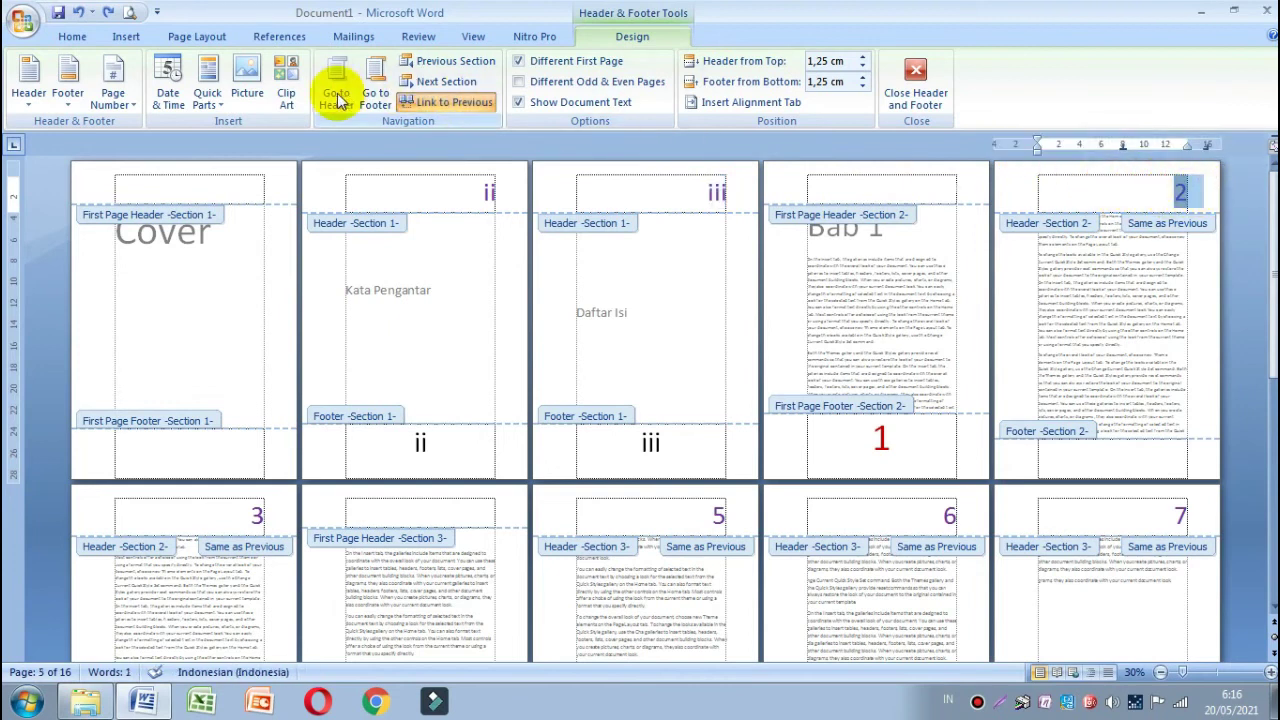
left_click(415, 101)
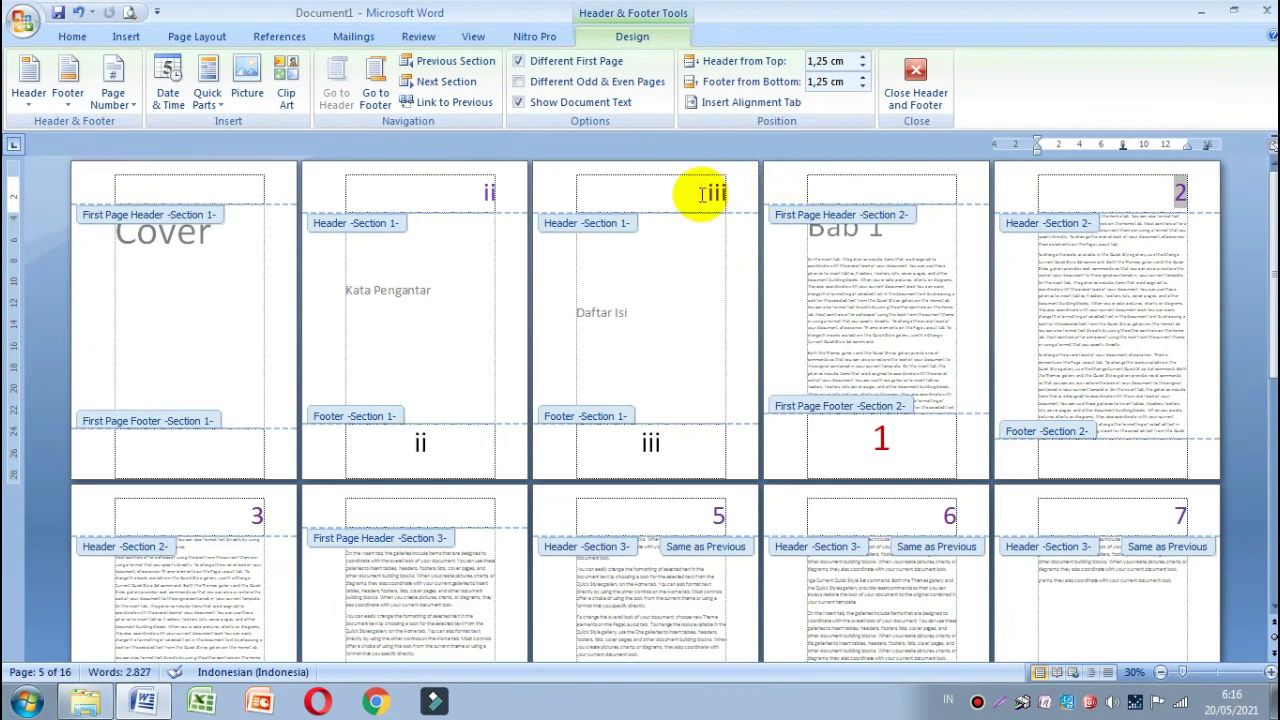
left_click_drag(700, 194, 738, 194)
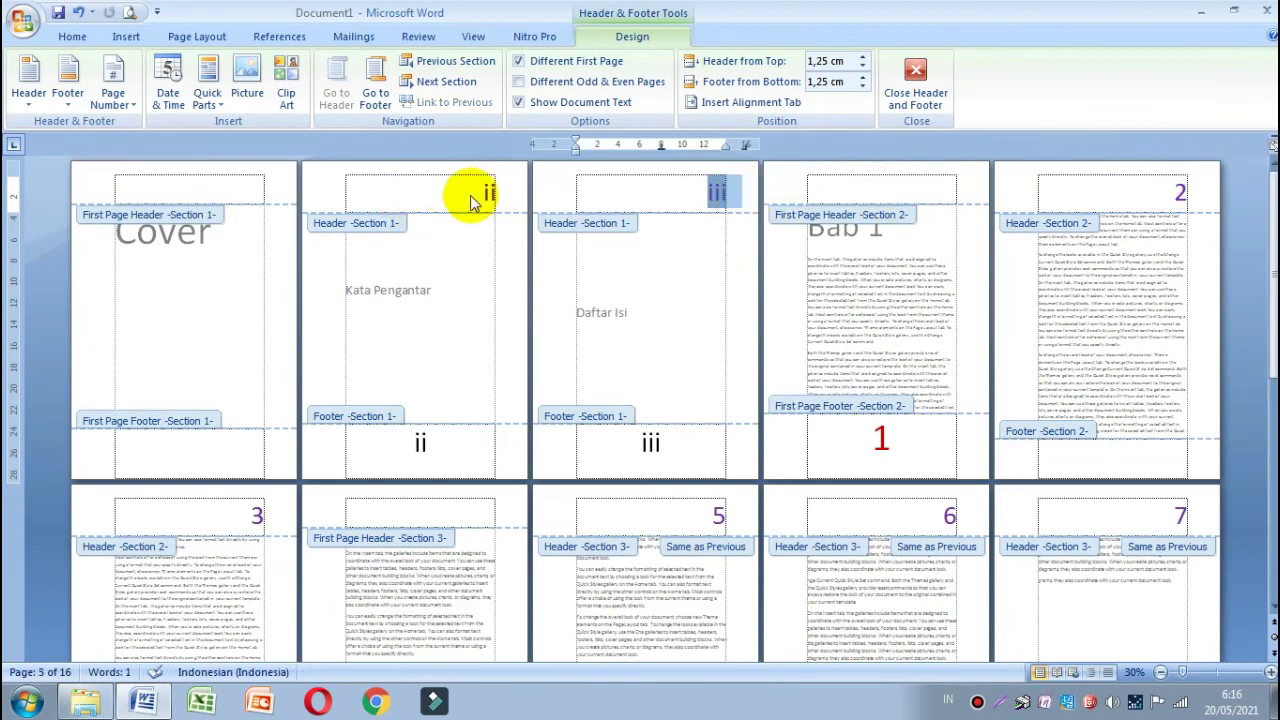
left_click_drag(478, 193, 505, 193)
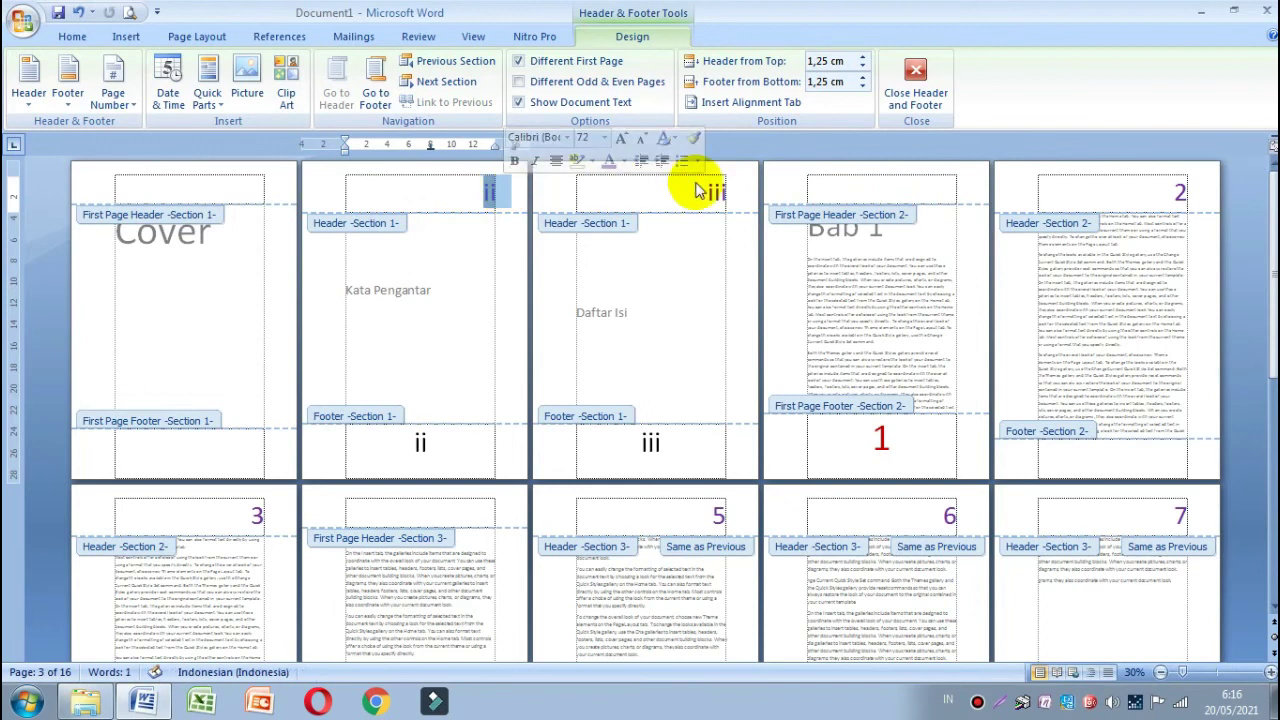
left_click(490, 190)
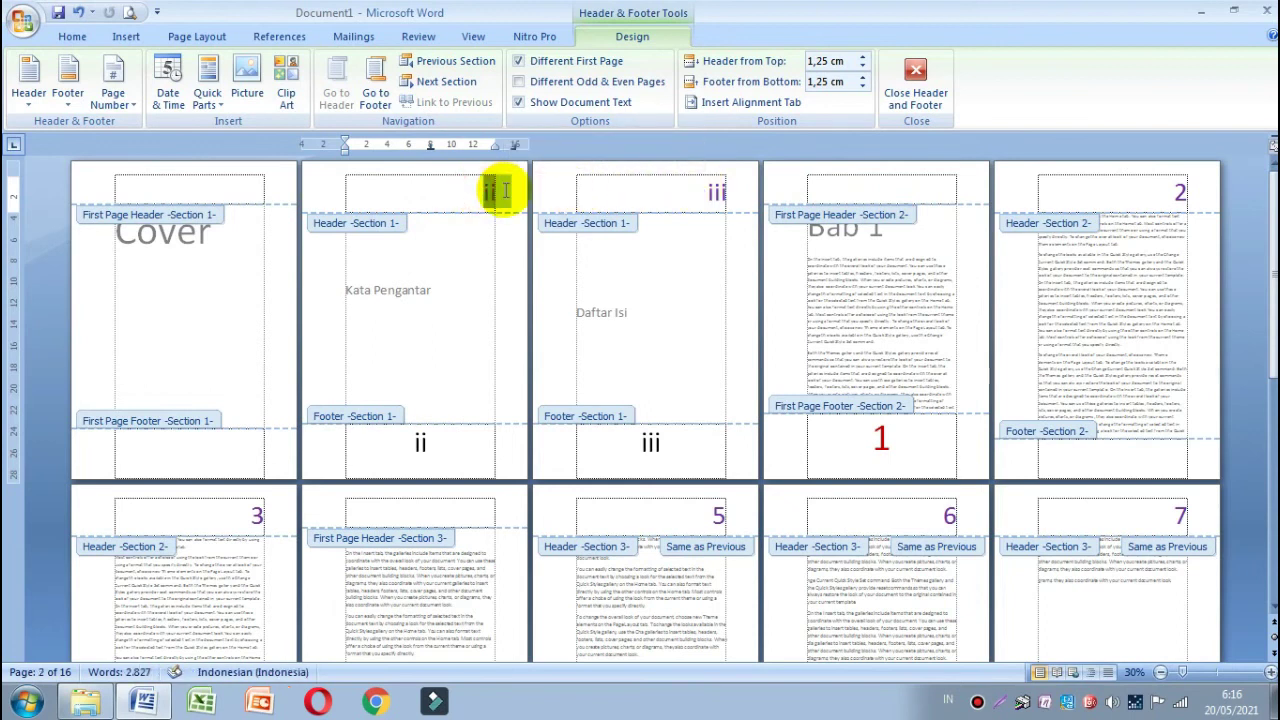
key("Delete")
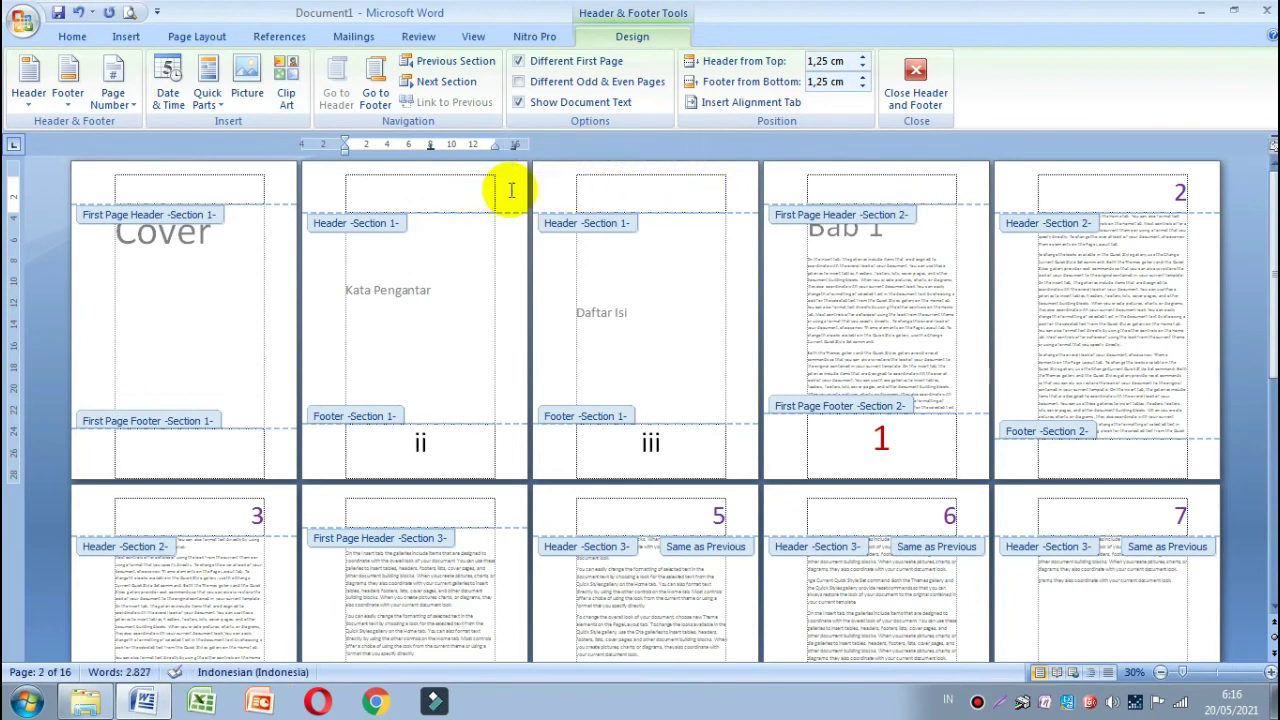
left_click(912, 98)
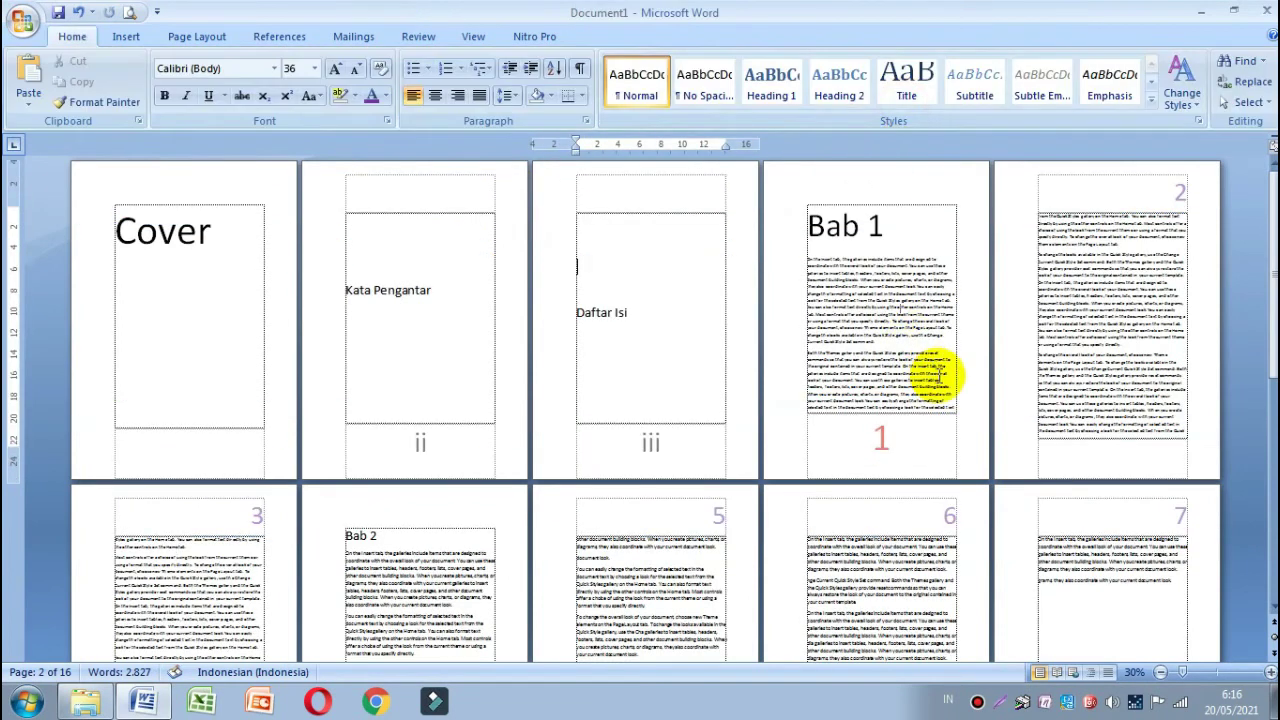
Delete the blank lines above the Kata Pengantar and Daftar Isi headings.
left_click(445, 214)
key("Delete")
key("Delete")
key("Delete")
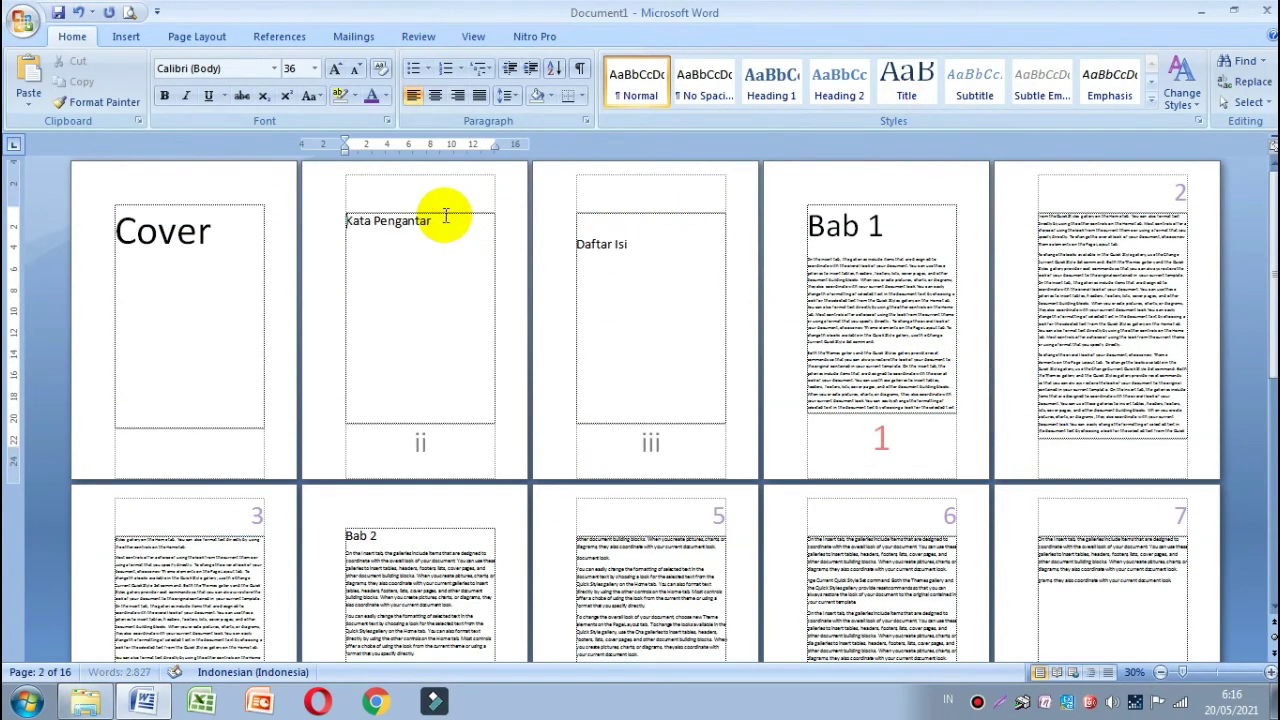
left_click(663, 218)
key("Delete")
key("Delete")
key("Delete")
left_click(663, 218)
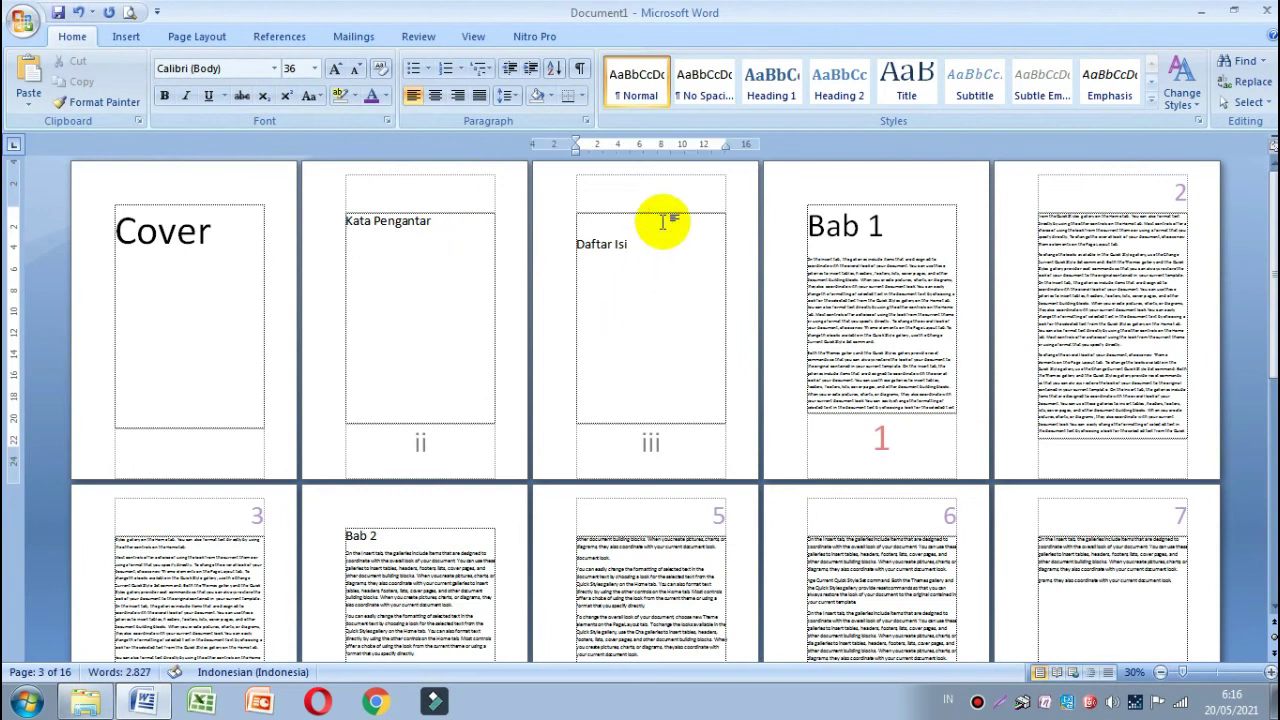
key("Delete")
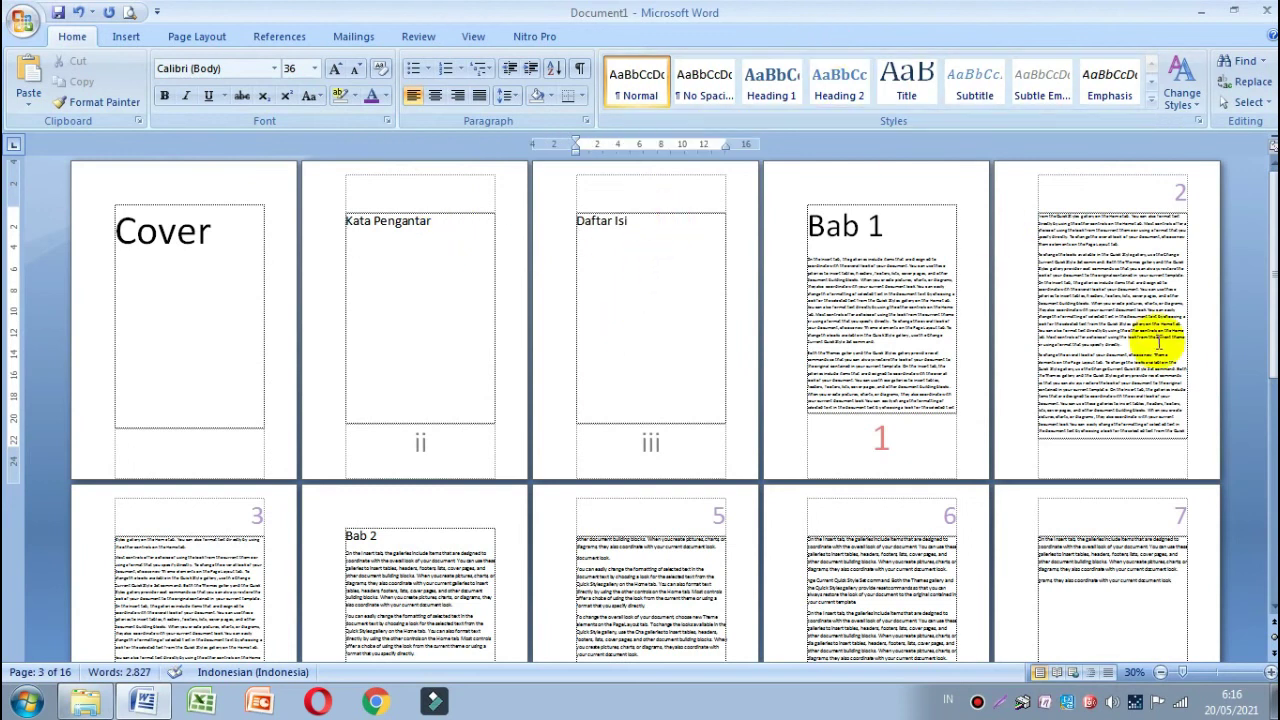
Scroll through the pages to check the ii, iii front-matter numbers and chapter page numbers.
scroll(1152, 345, "down", 3)
scroll(1157, 349, "down", 1)
scroll(1157, 349, "down", 1)
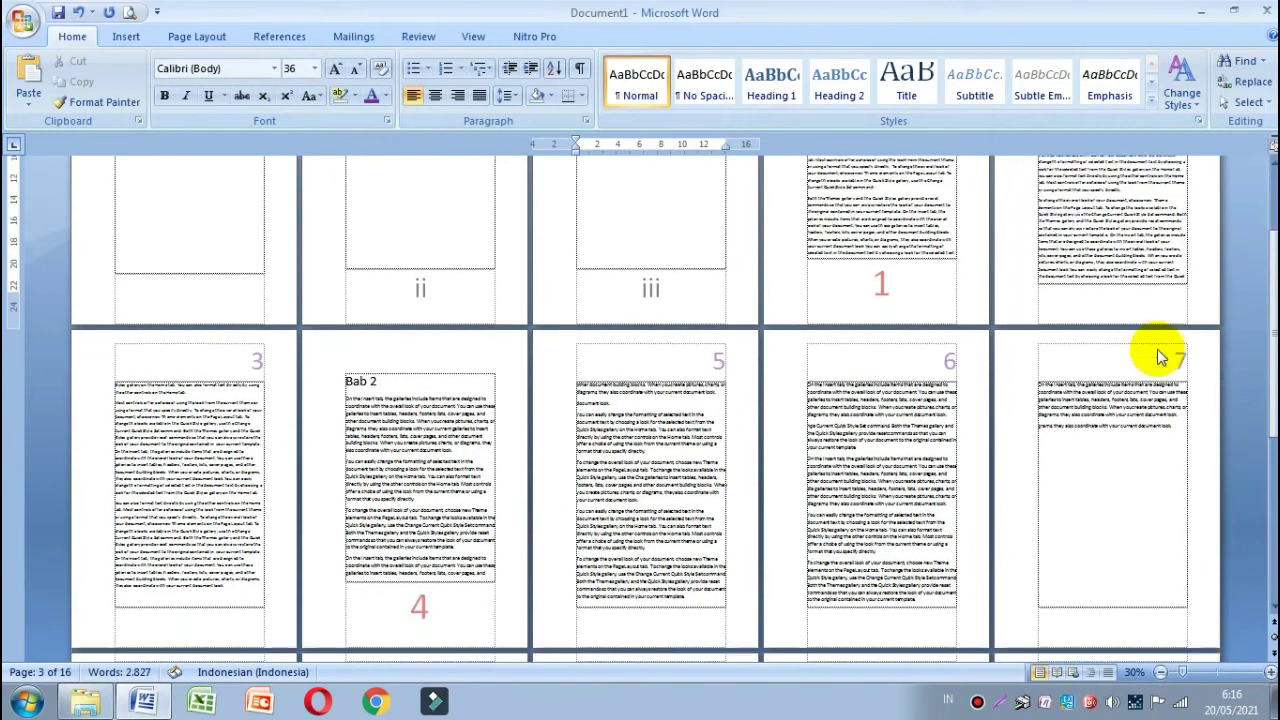
scroll(1157, 349, "down", 2)
scroll(1157, 349, "down", 1)
scroll(1157, 349, "down", 1)
scroll(1157, 349, "down", 2)
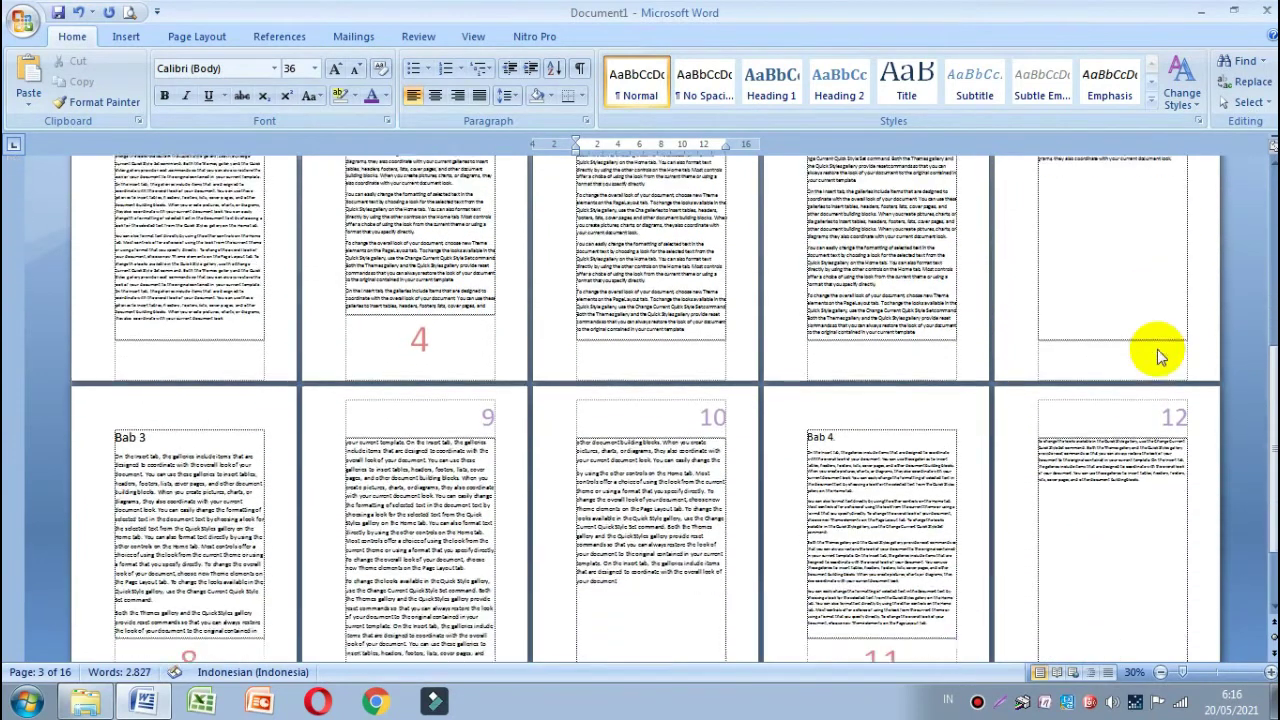
scroll(1157, 349, "down", 1)
scroll(1157, 349, "down", 1)
scroll(1157, 349, "down", 2)
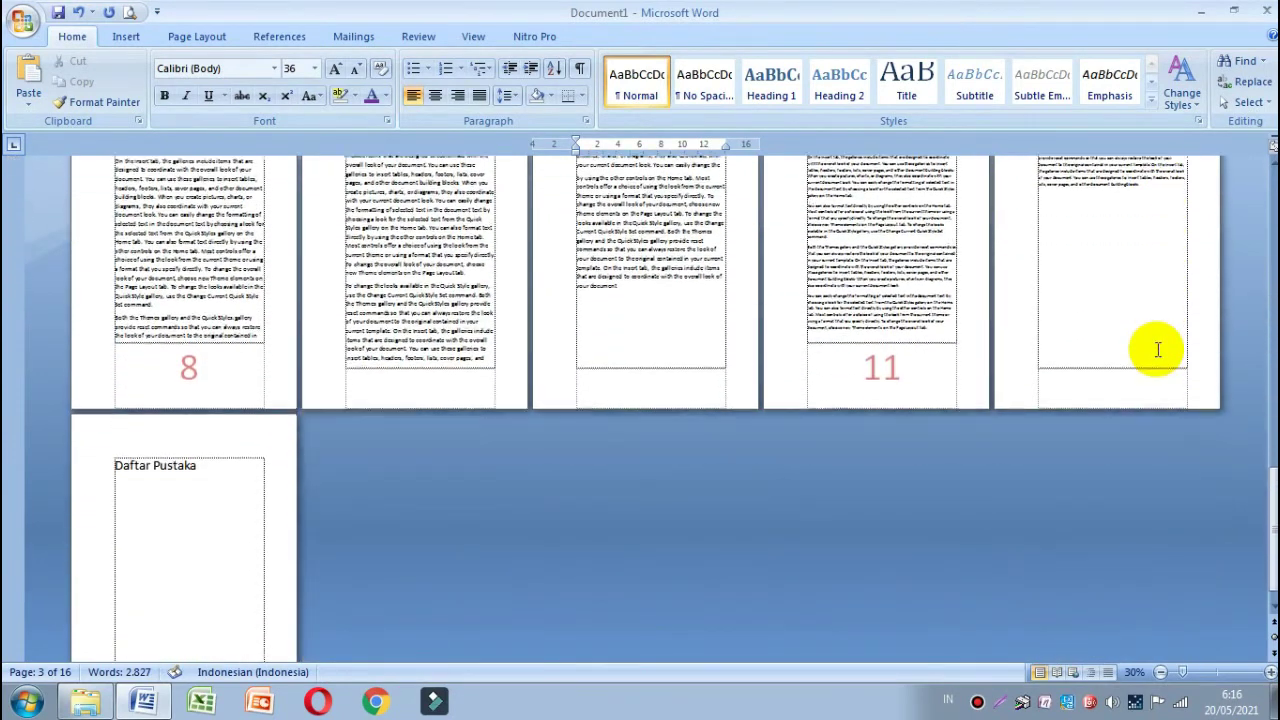
scroll(1157, 349, "down", 3)
scroll(1156, 349, "up", 2)
scroll(1155, 350, "up", 2)
scroll(1155, 350, "up", 2)
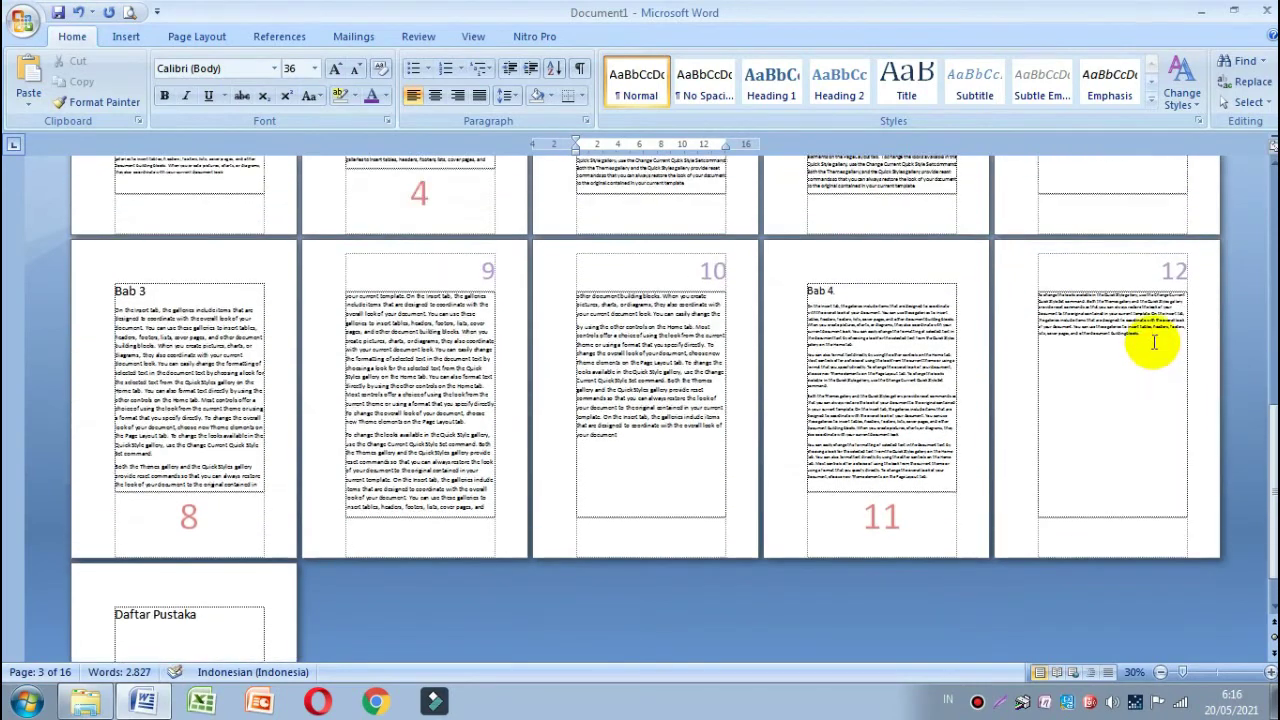
scroll(1150, 338, "up", 2)
scroll(1152, 338, "up", 2)
scroll(1152, 338, "up", 2)
scroll(1152, 338, "up", 3)
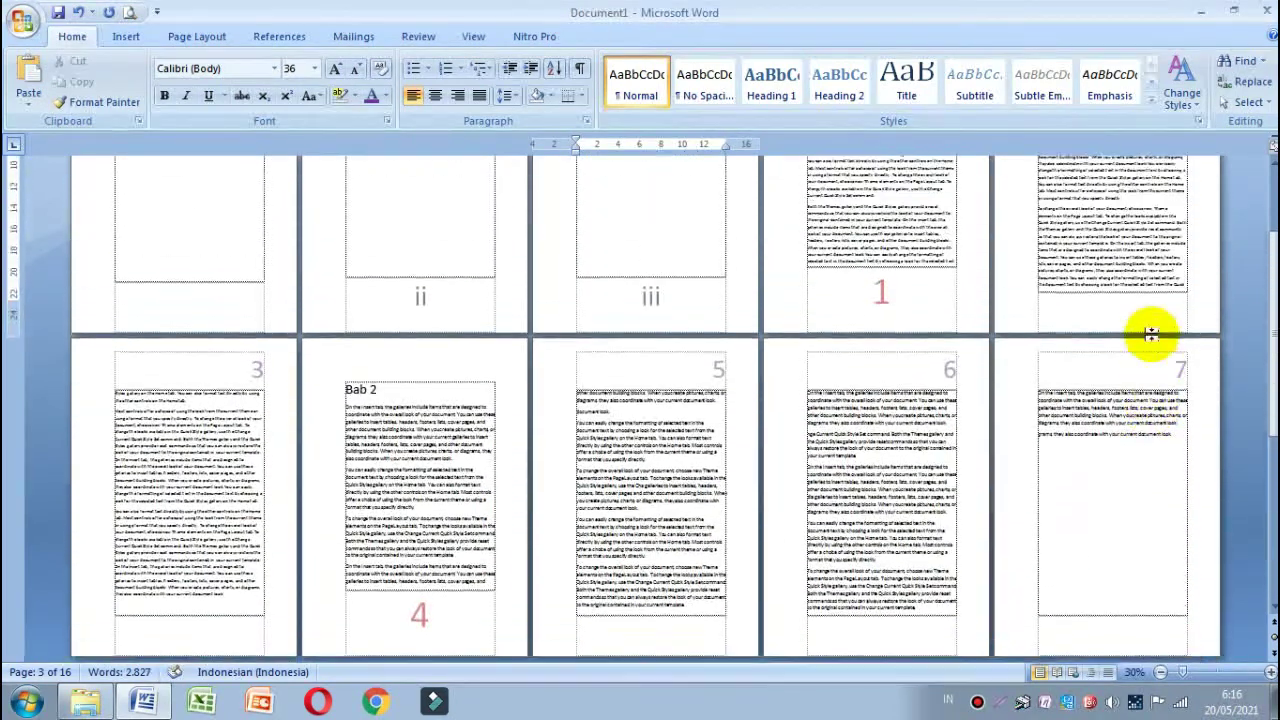
scroll(1153, 335, "up", 1)
scroll(1155, 330, "up", 2)
scroll(1153, 330, "up", 2)
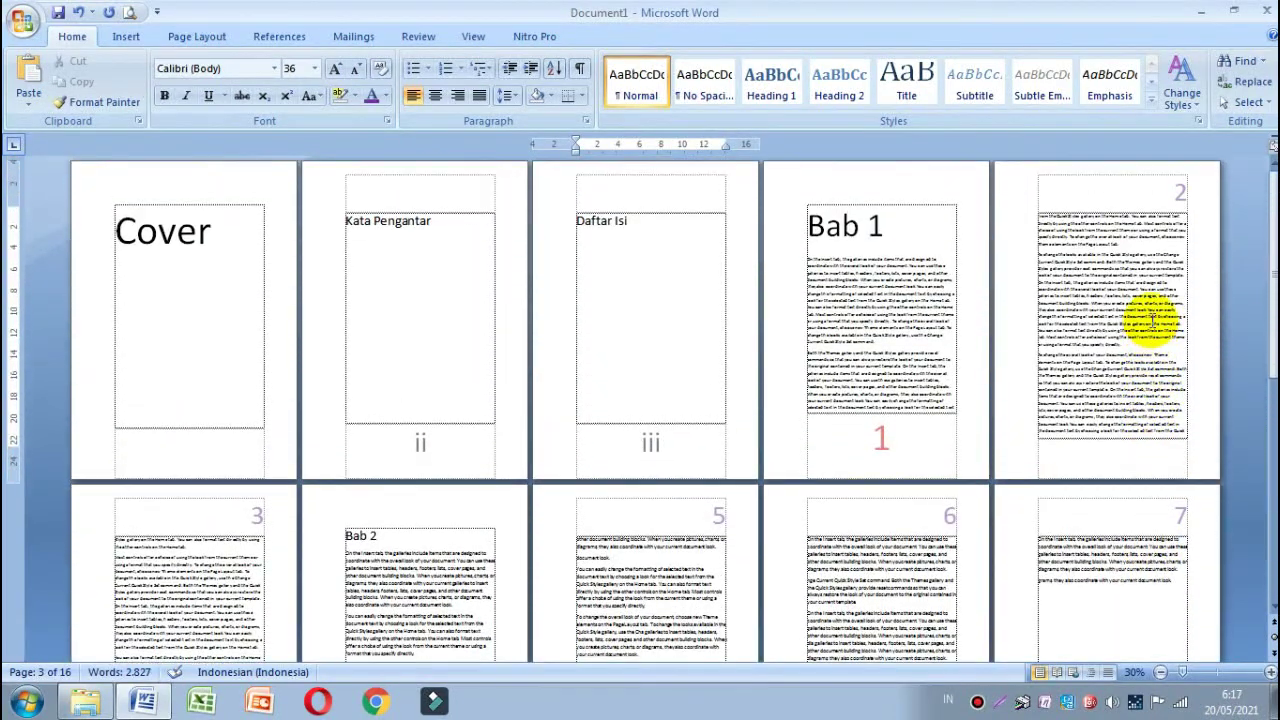
scroll(1153, 320, "down", 1)
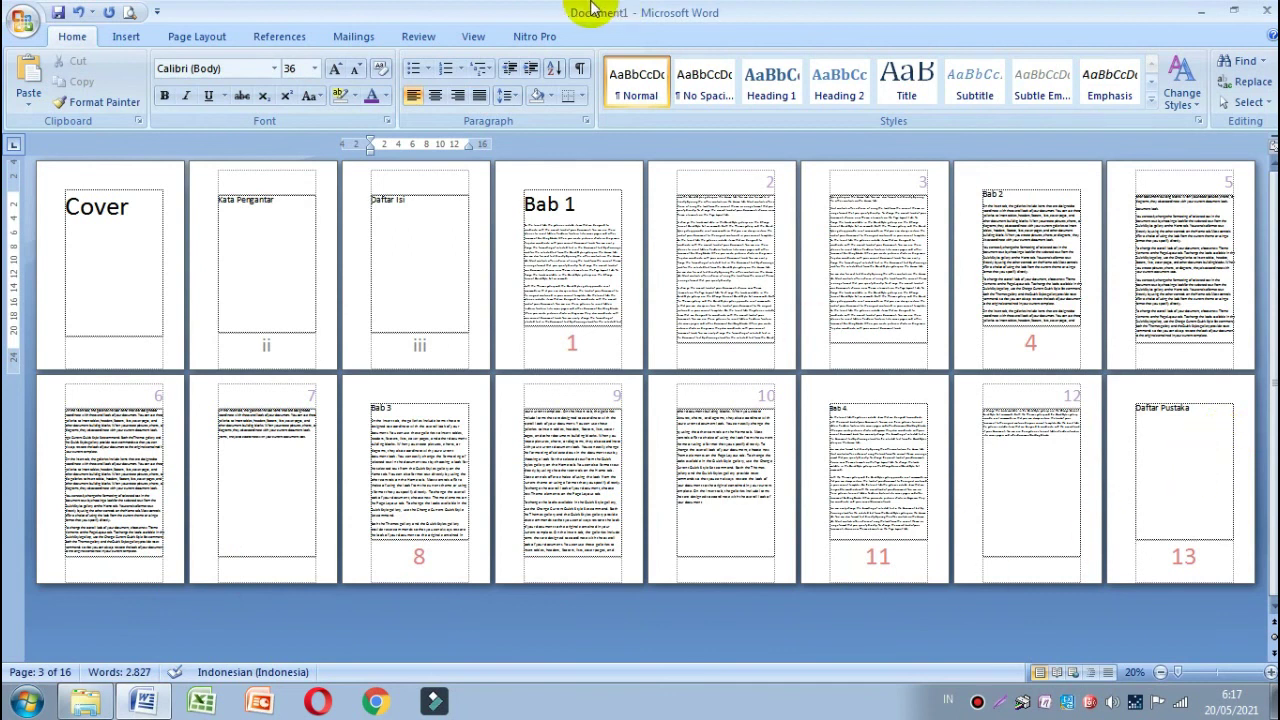
left_click(977, 703)
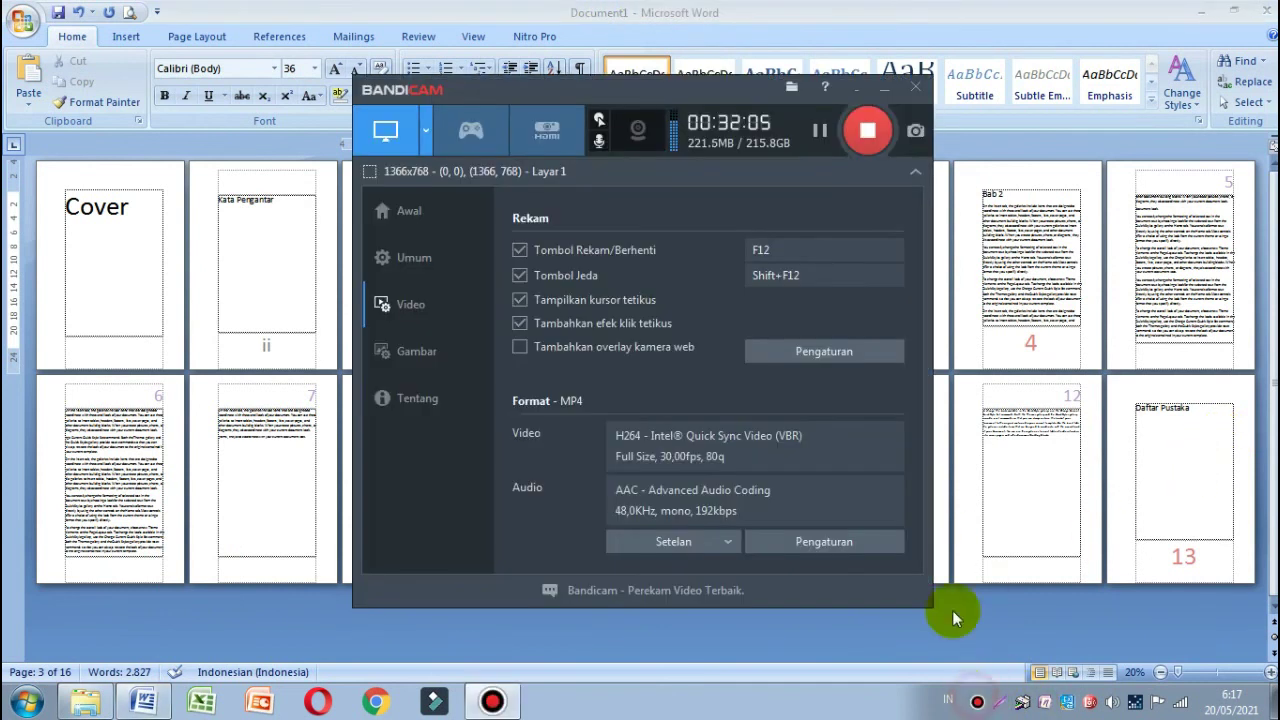
left_click(864, 130)
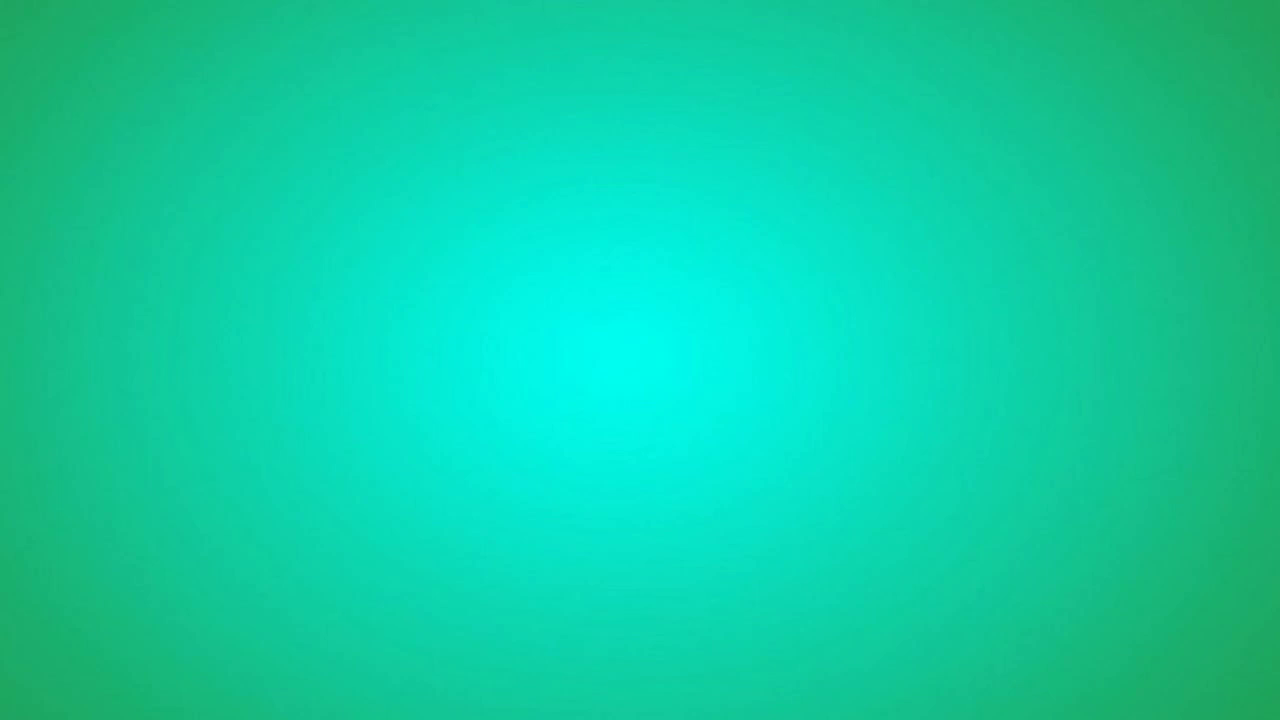